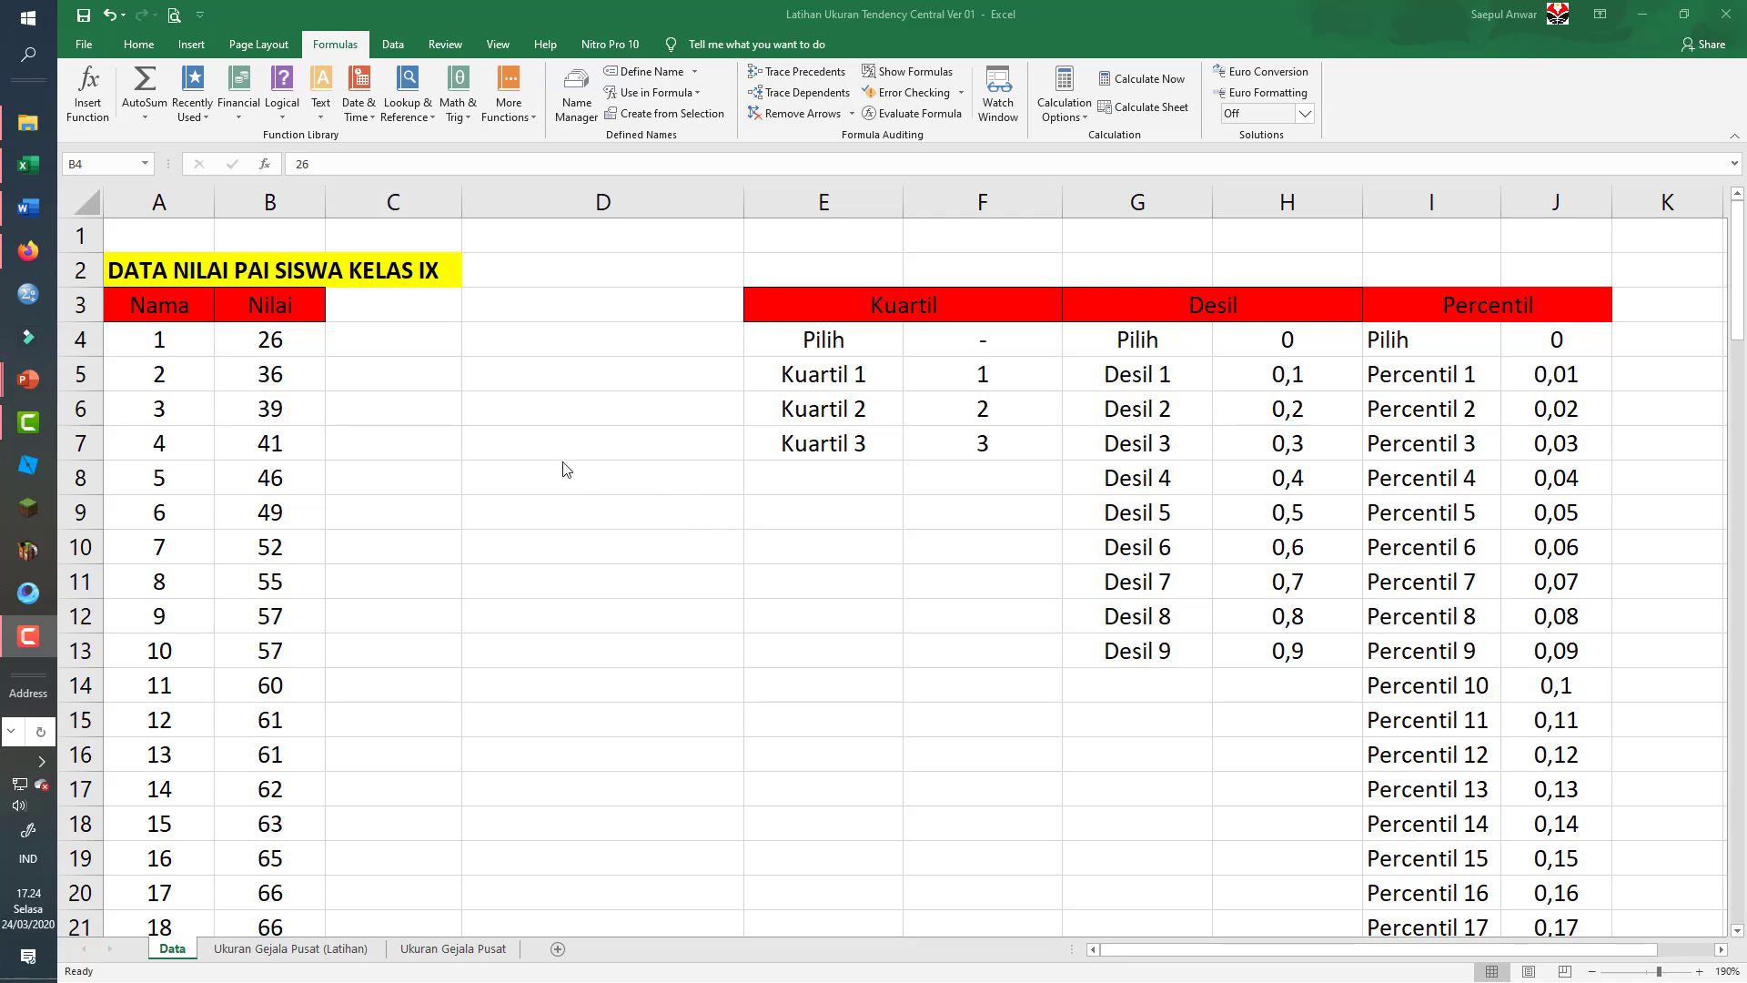
{"action": "left_click", "coordinate": [558, 401]}
{"action": "left_click", "coordinate": [573, 510]}
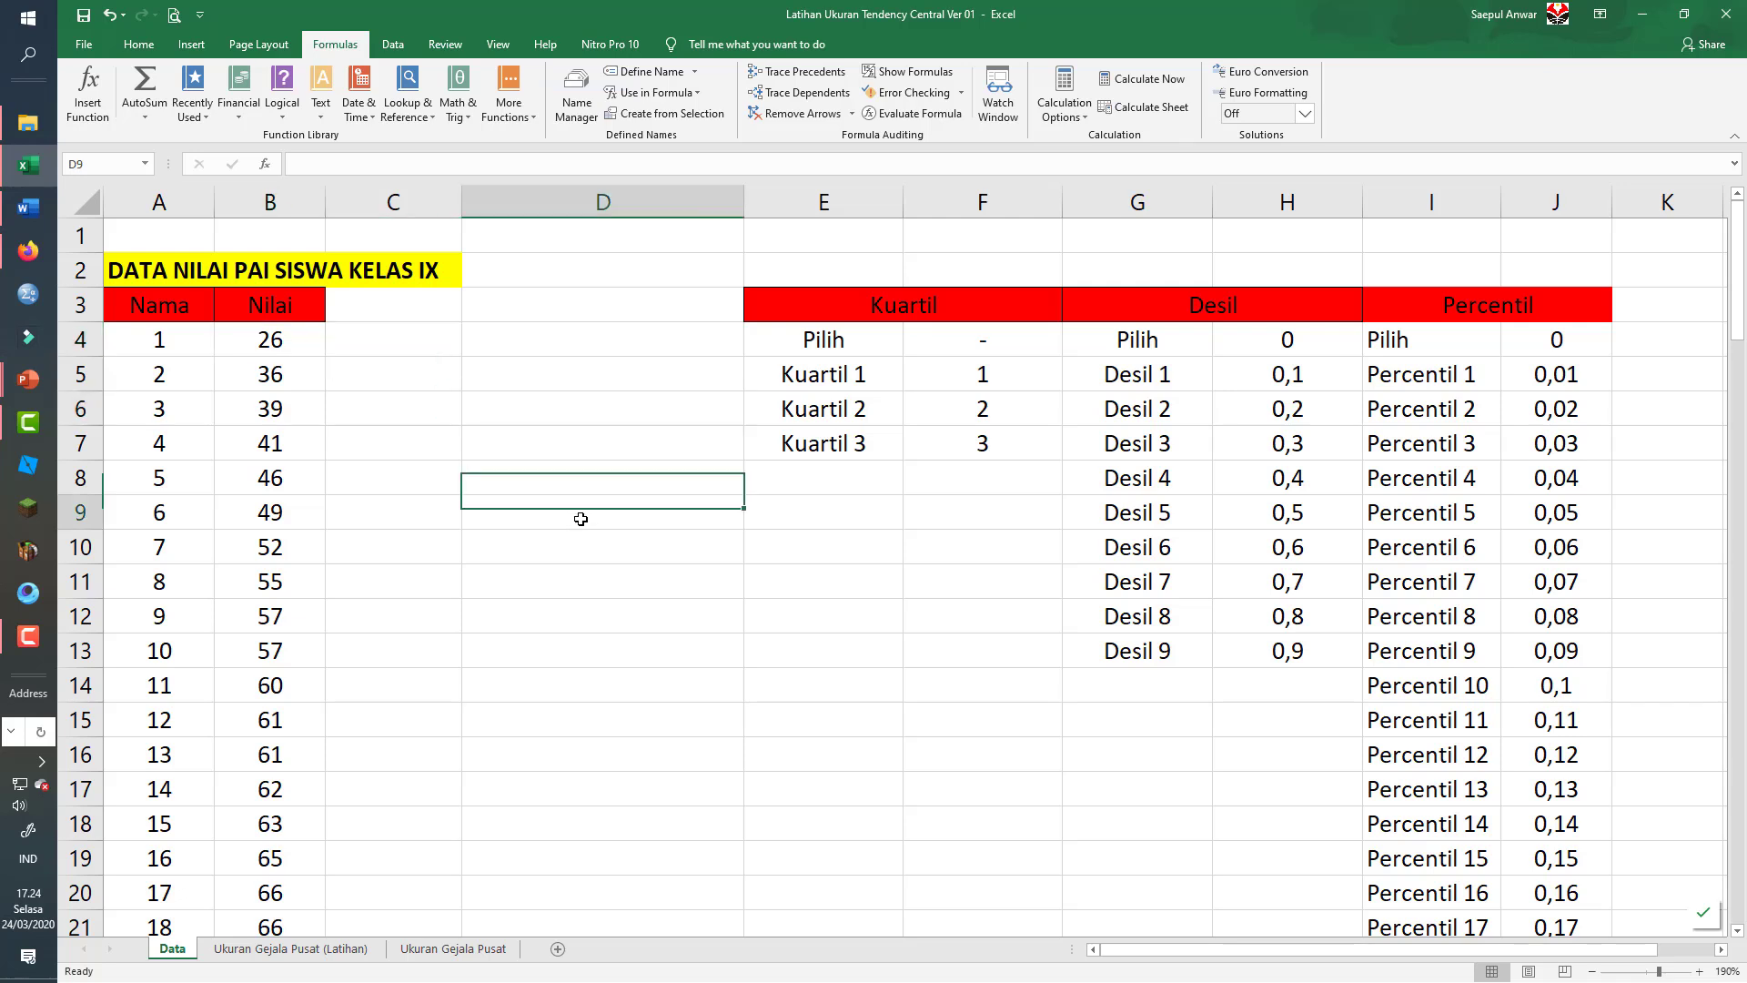
{"action": "left_click", "coordinate": [635, 610]}
{"action": "left_click", "coordinate": [577, 448]}
{"action": "left_click", "coordinate": [781, 619]}
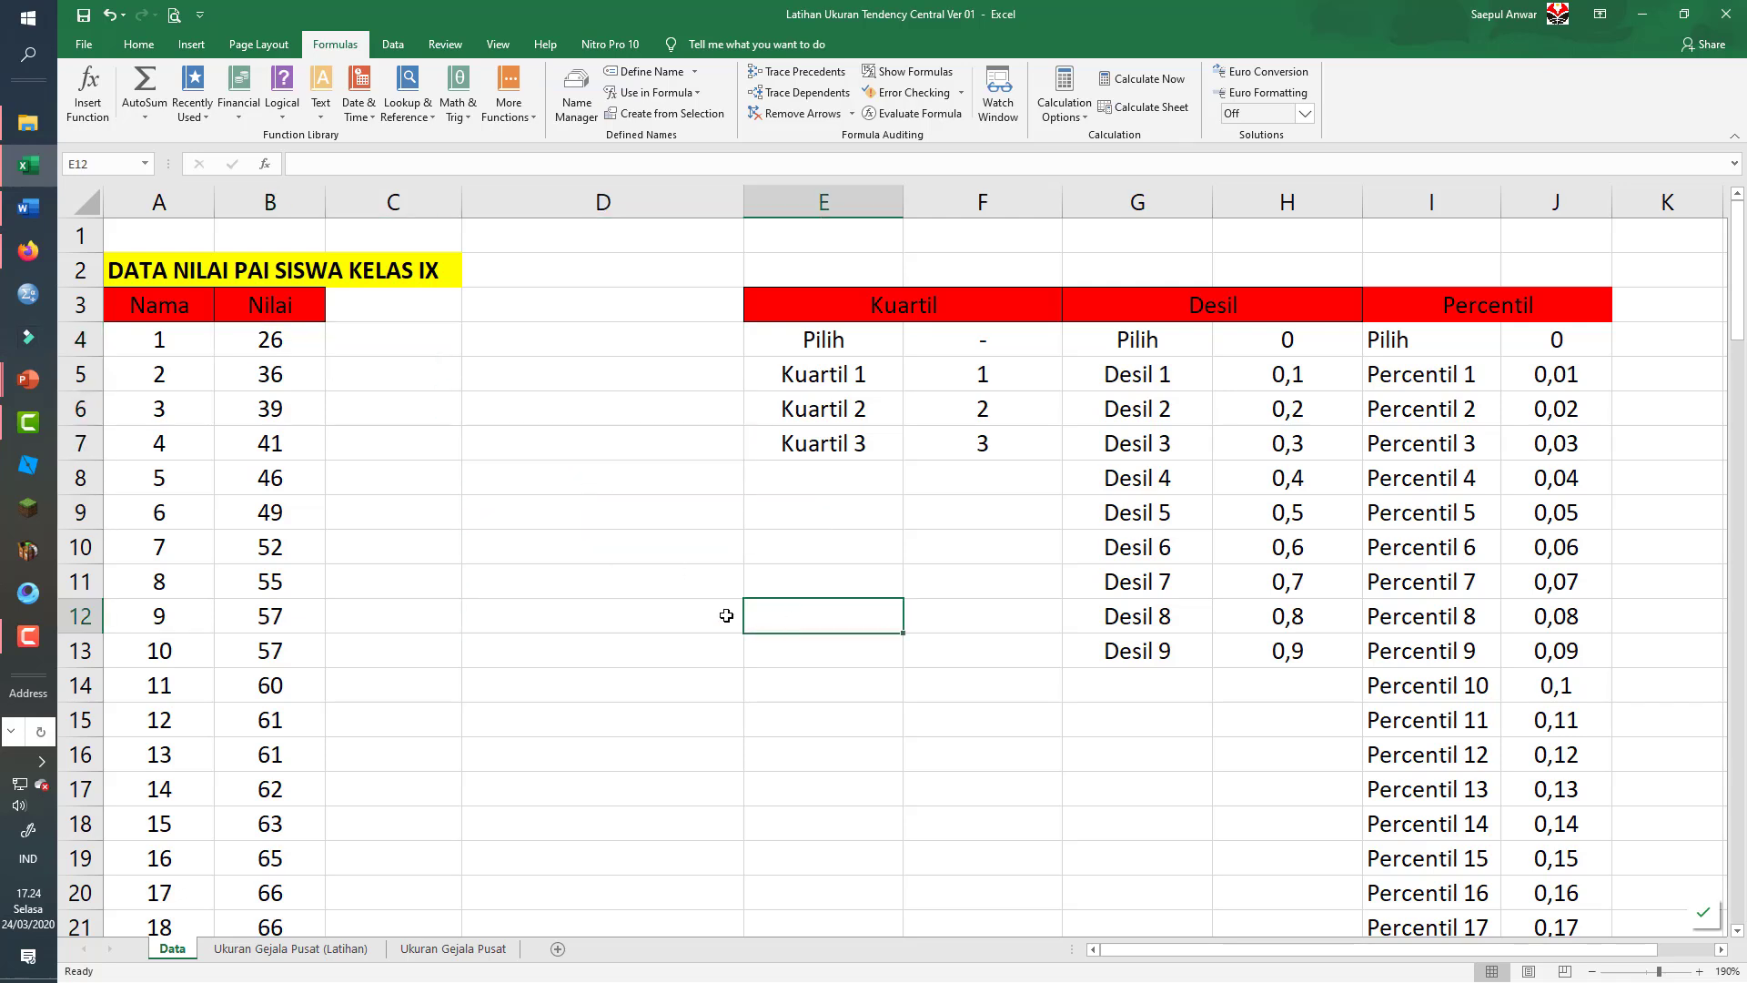
{"action": "left_click", "coordinate": [514, 544]}
{"action": "left_click", "coordinate": [518, 376]}
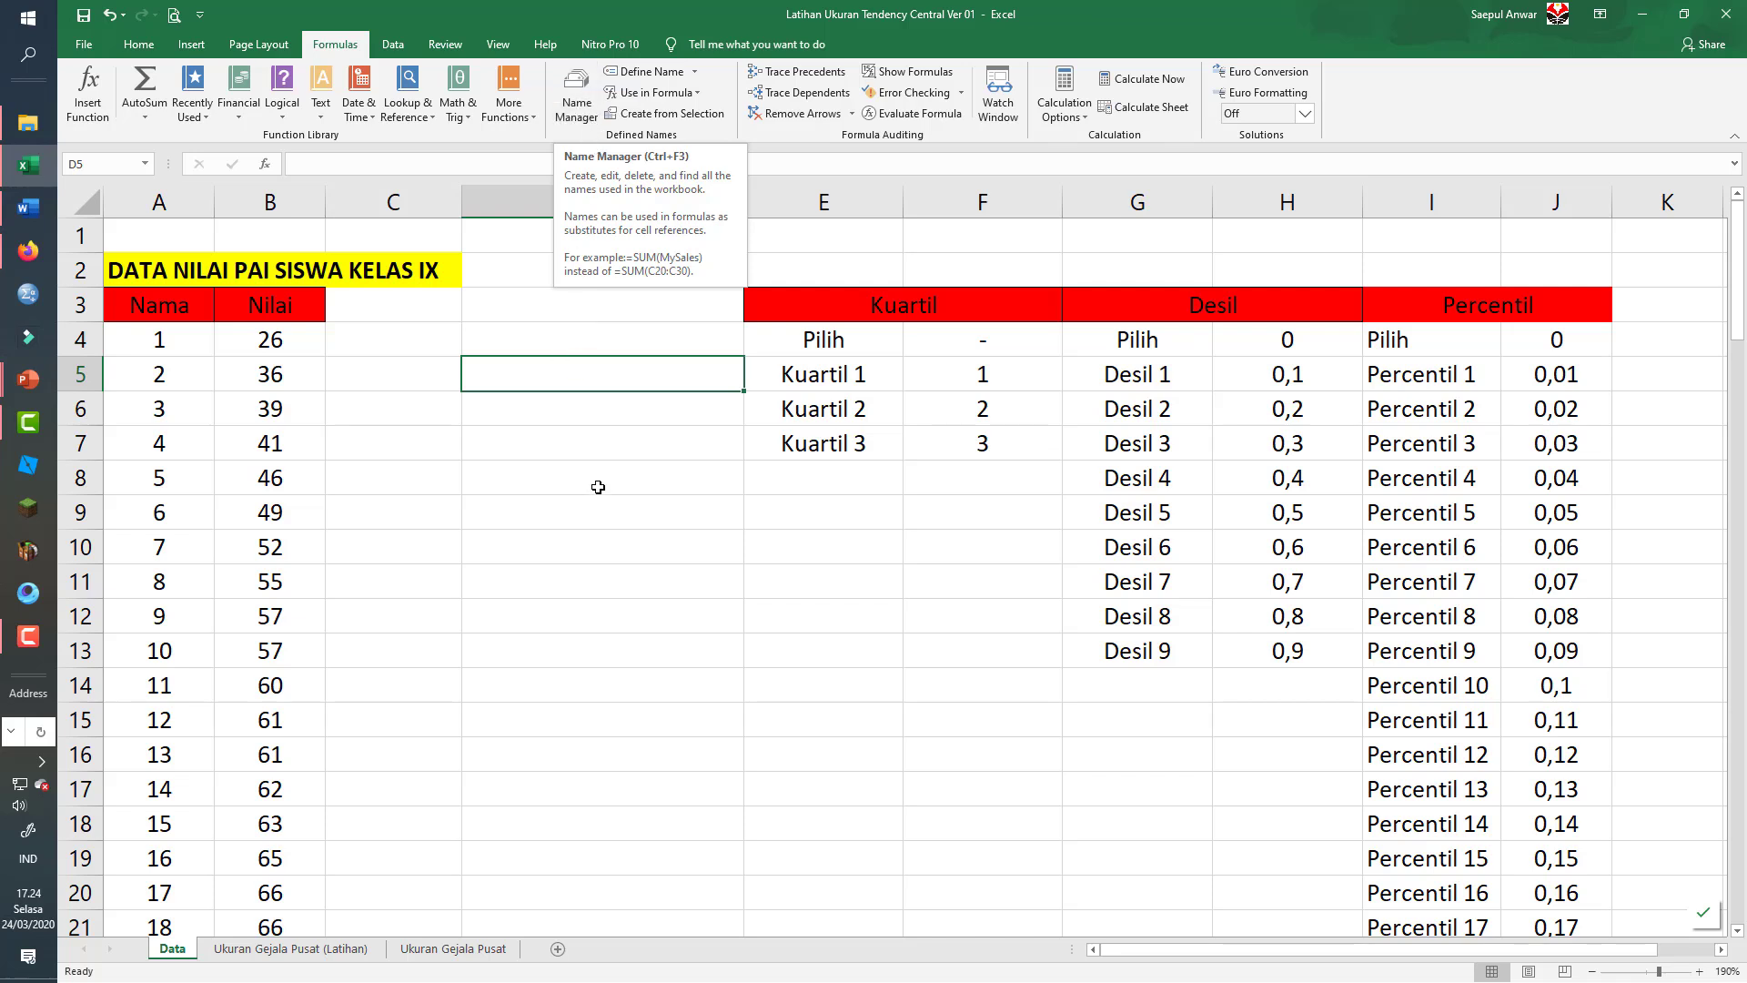
{"action": "key", "text": "Down"}
{"action": "left_click", "coordinate": [571, 484]}
{"action": "left_click", "coordinate": [577, 413]}
{"action": "left_click", "coordinate": [554, 555]}
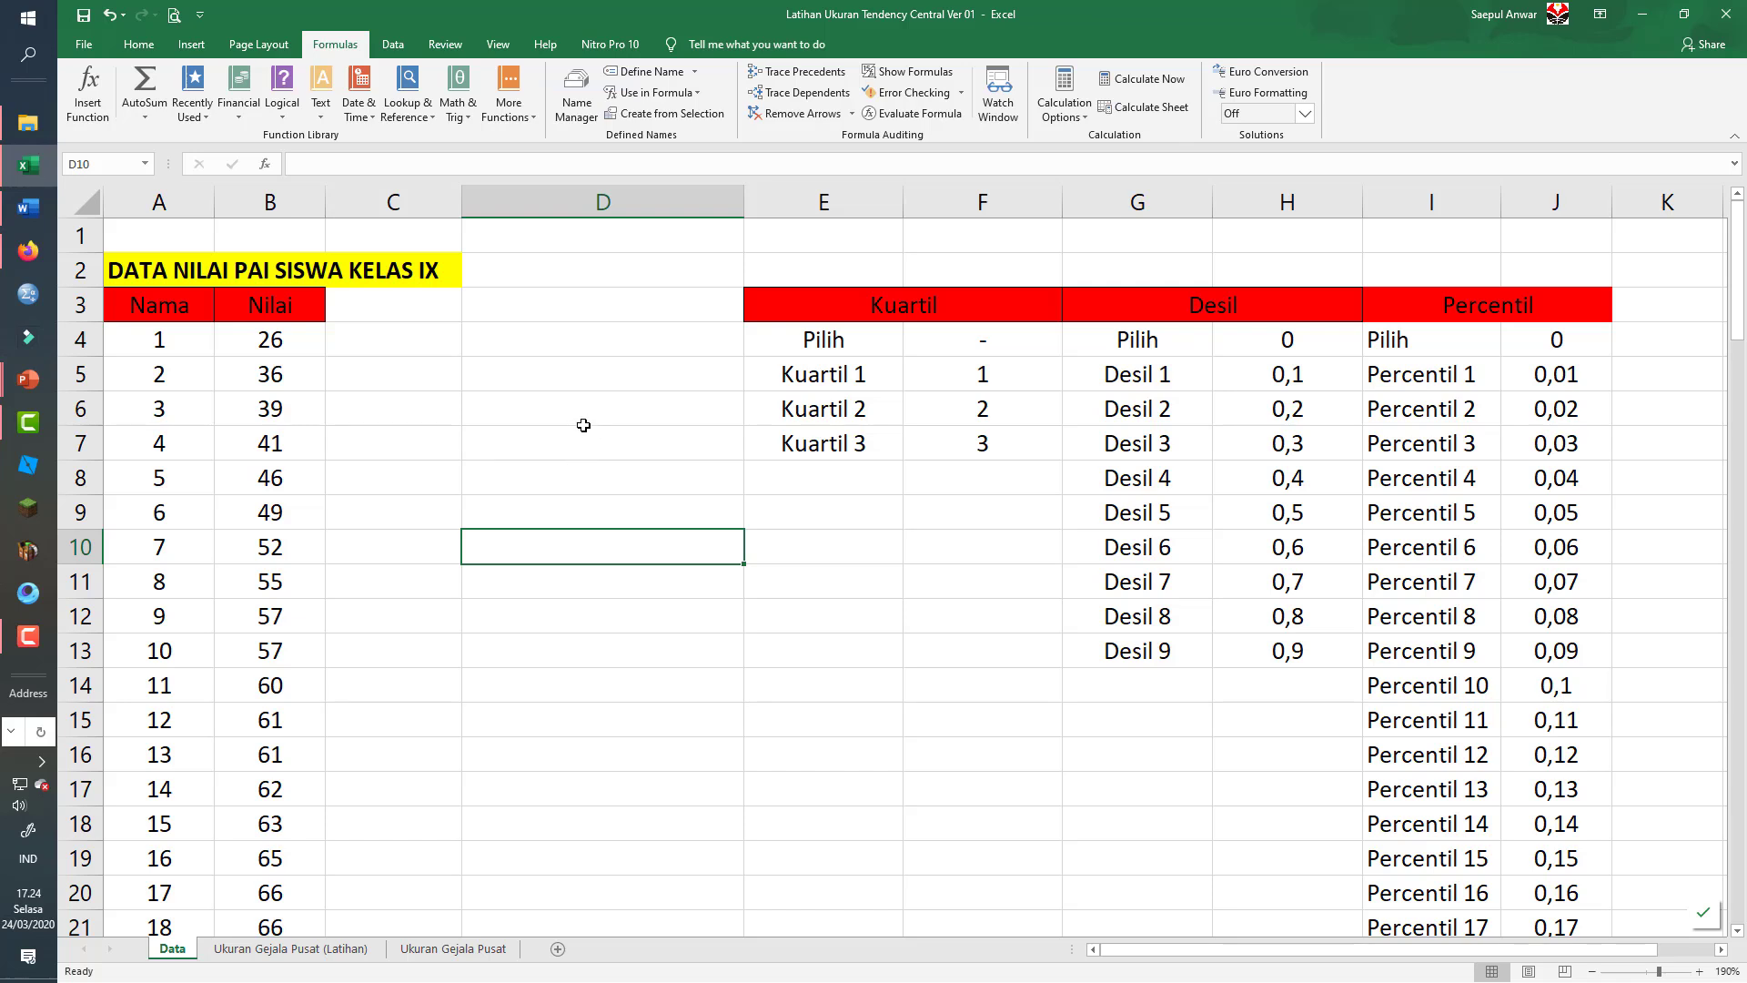
- Open the Name Manager and look through the workbook's defined names, ending on Nilai
{"action": "left_click", "coordinate": [582, 107]}
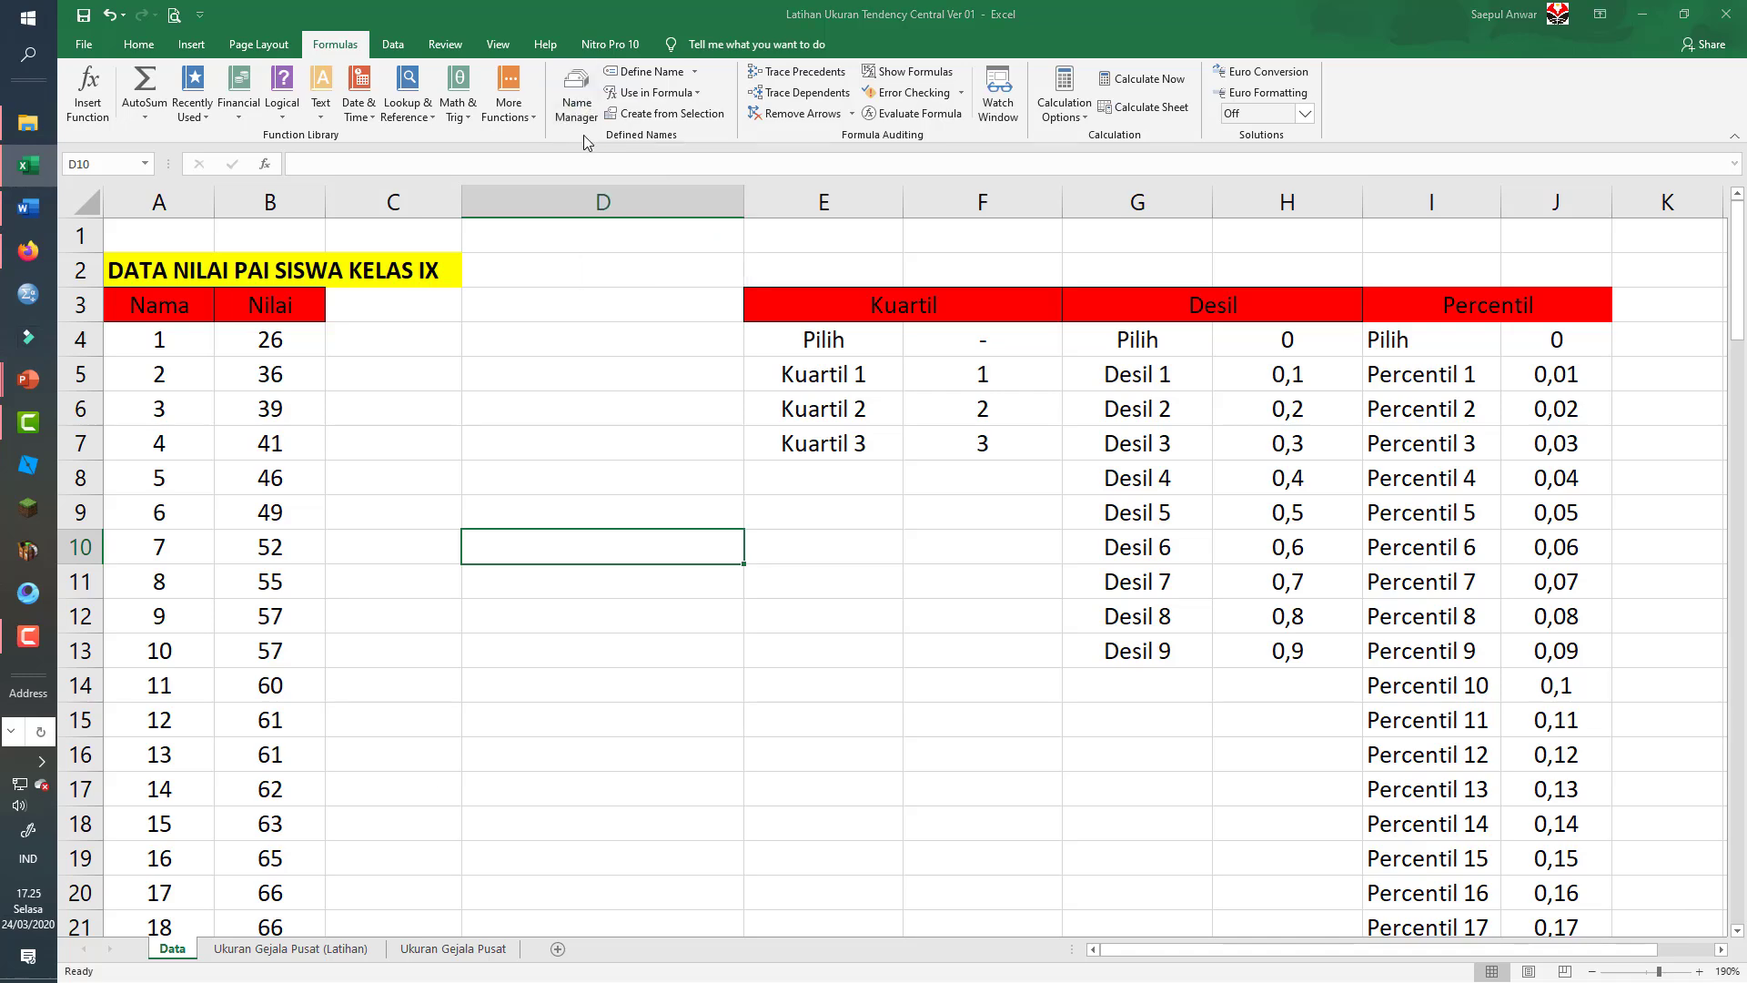
{"action": "left_click_drag", "start_coordinate": [593, 418], "coordinate": [577, 436]}
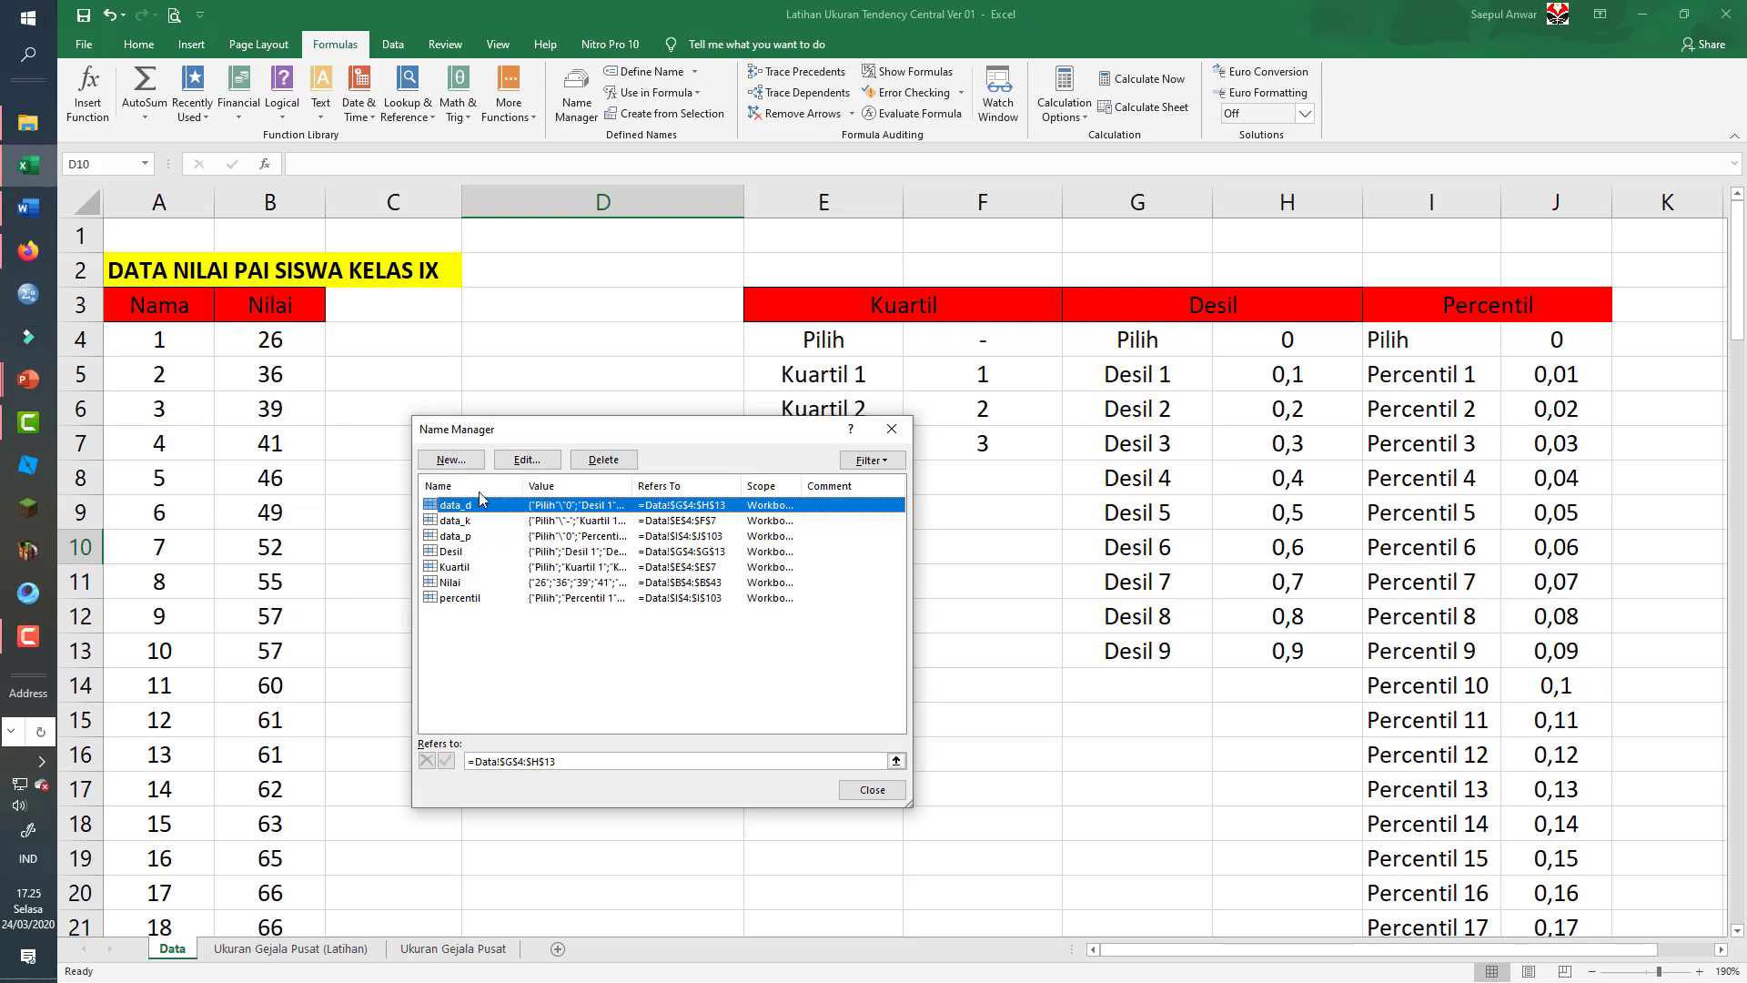
{"action": "left_click", "coordinate": [459, 516]}
{"action": "left_click", "coordinate": [444, 539]}
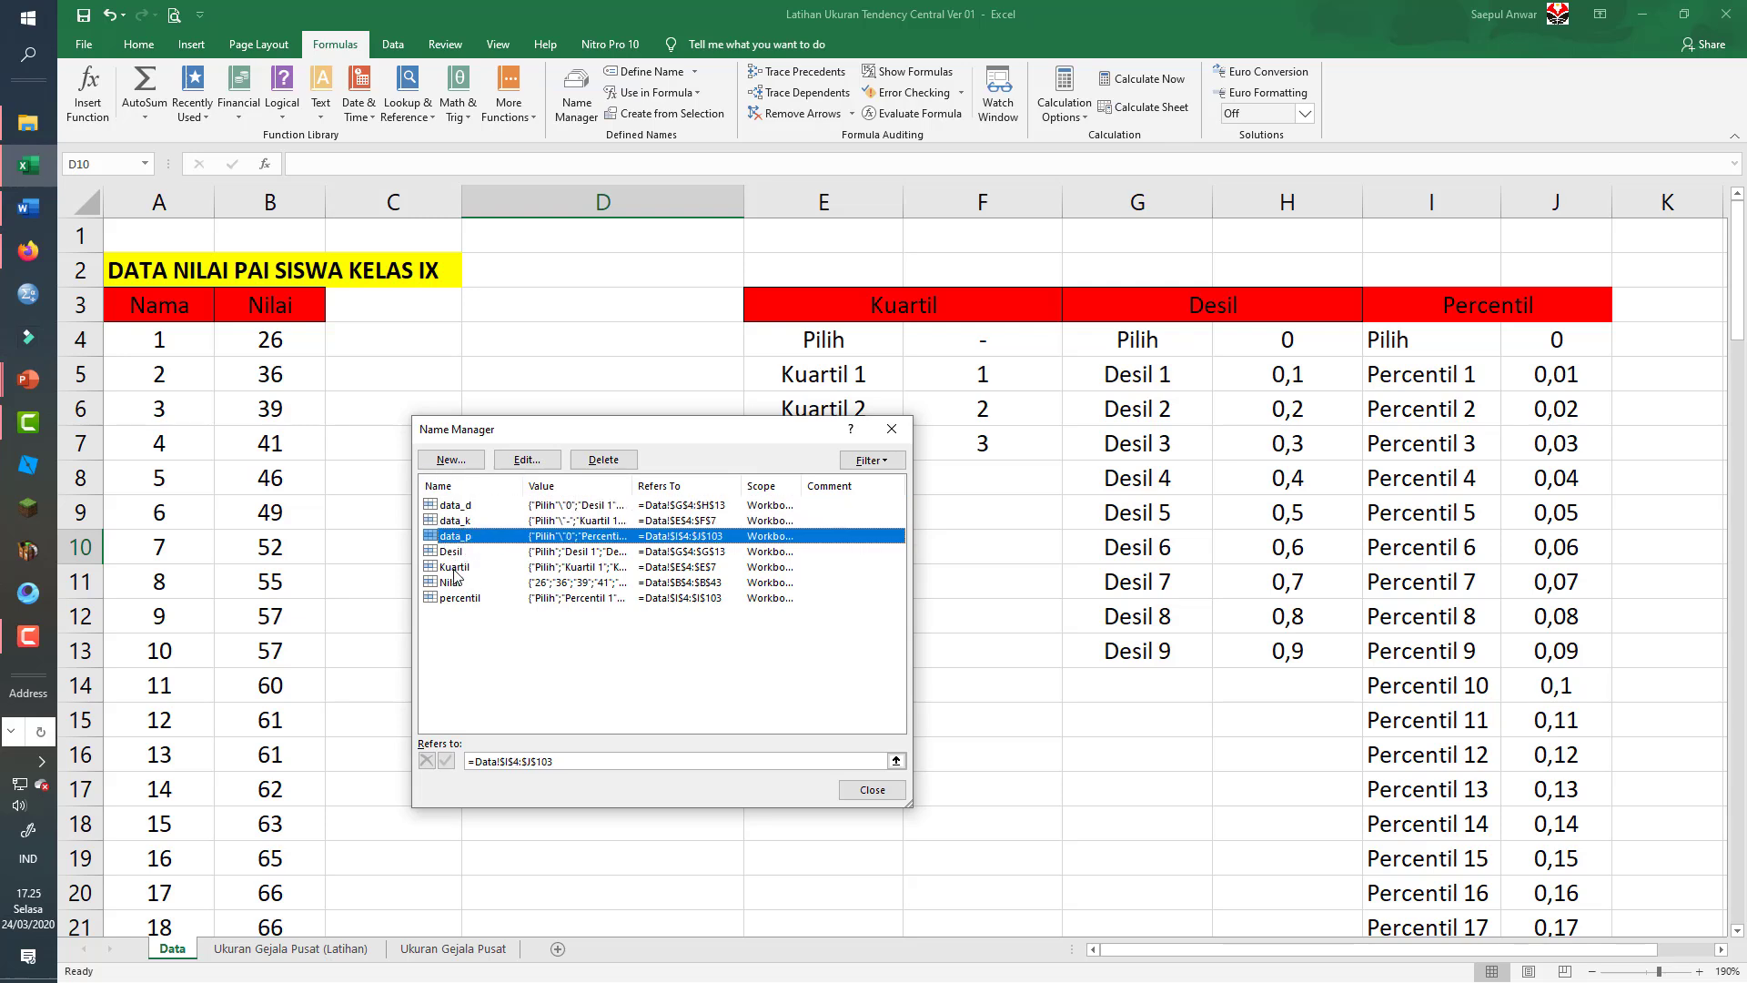
{"action": "left_click", "coordinate": [454, 569]}
{"action": "left_click", "coordinate": [454, 581]}
{"action": "left_click", "coordinate": [455, 537]}
{"action": "left_click", "coordinate": [460, 506]}
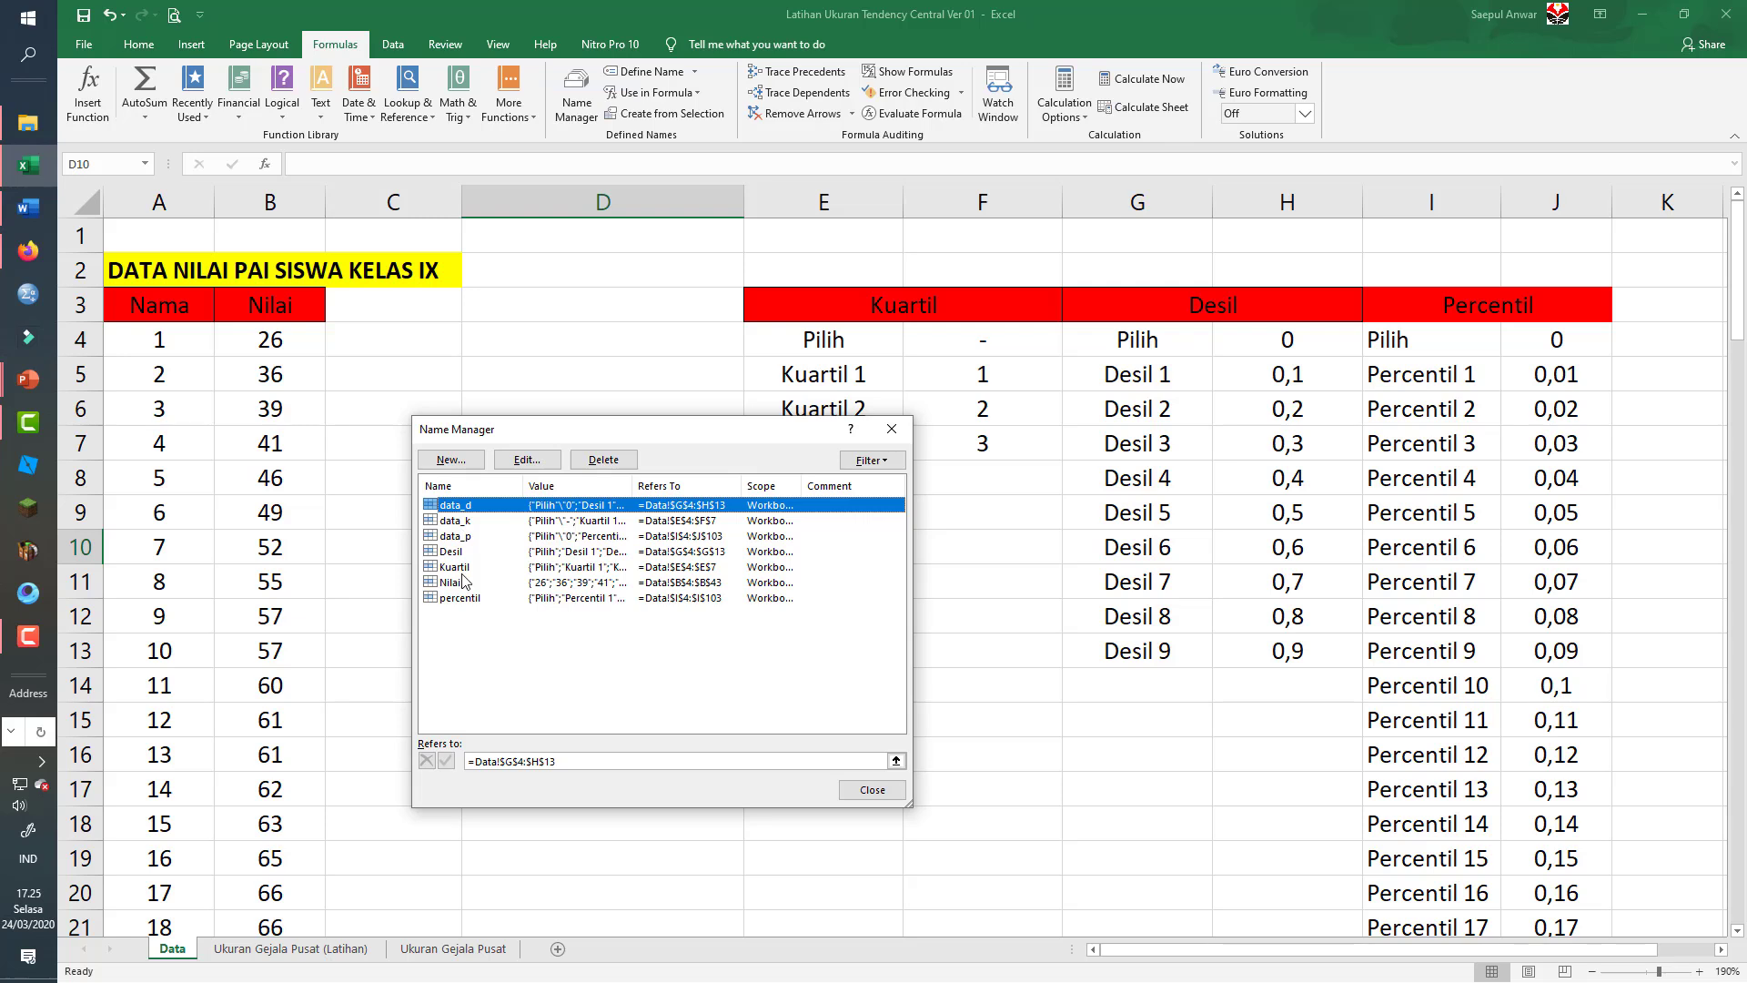
{"action": "left_click", "coordinate": [461, 570]}
{"action": "left_click", "coordinate": [452, 583]}
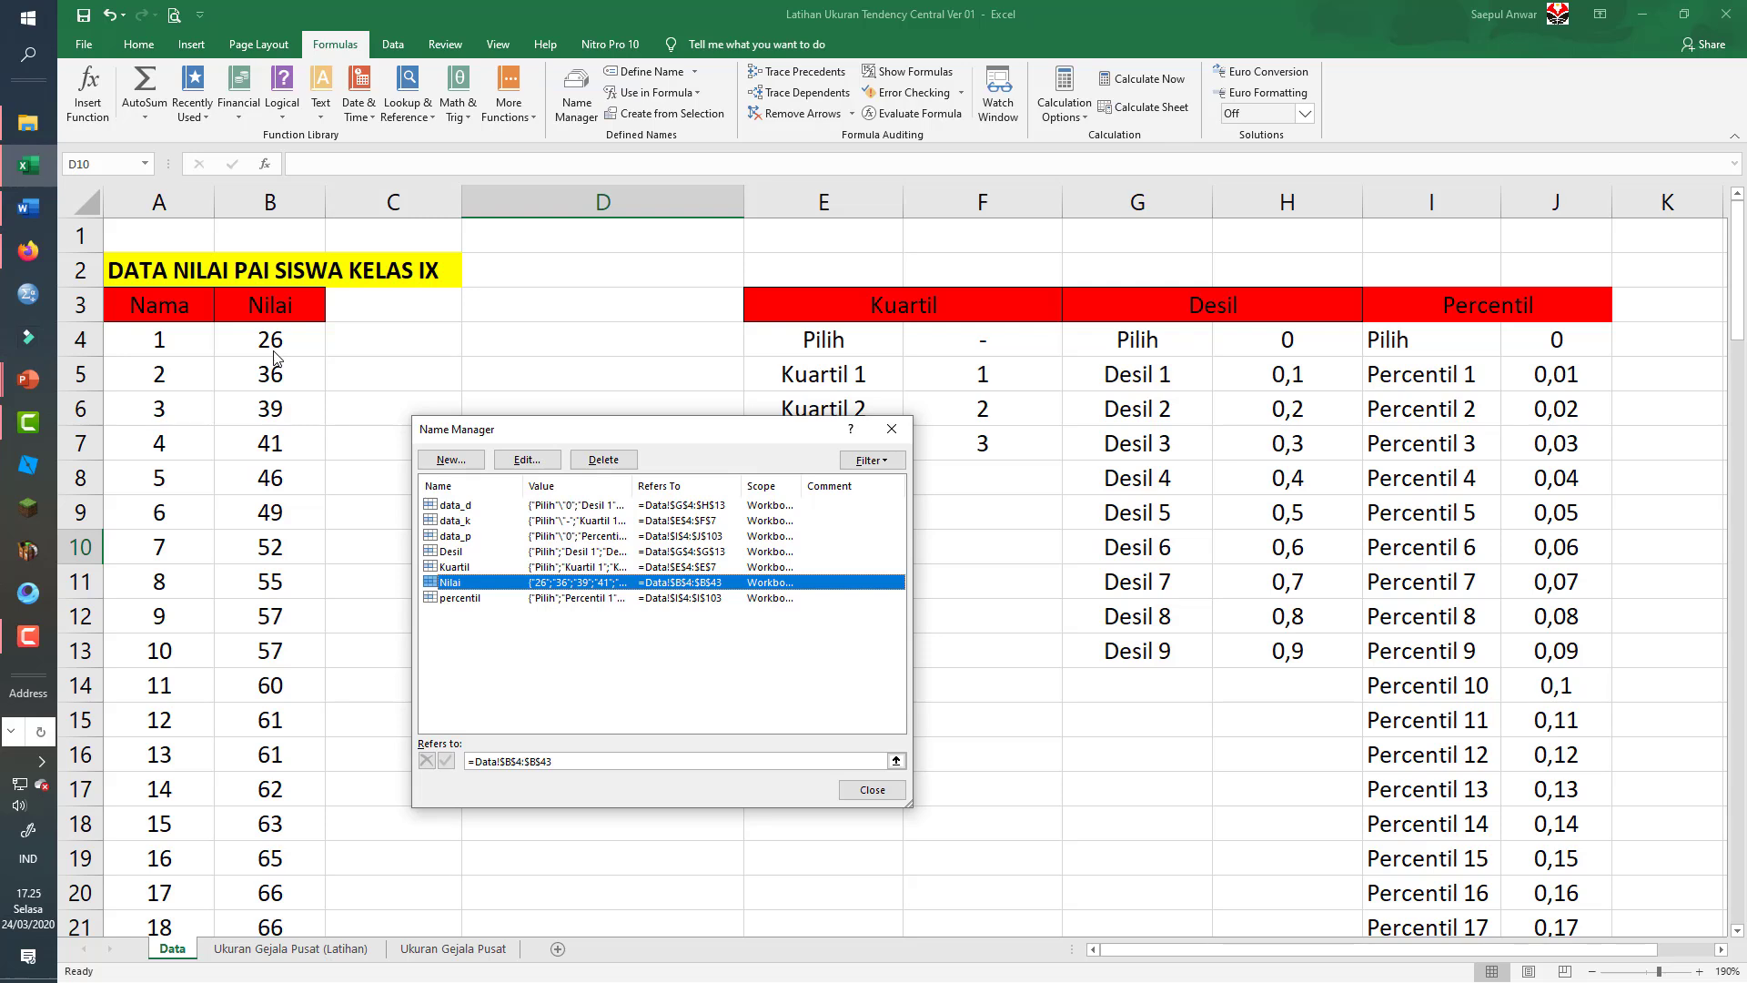
- Examine the cell ranges that the names Kuartil, Desil and percentil refer to, keeping the source tables in view
{"action": "left_click_drag", "start_coordinate": [615, 431], "coordinate": [452, 452]}
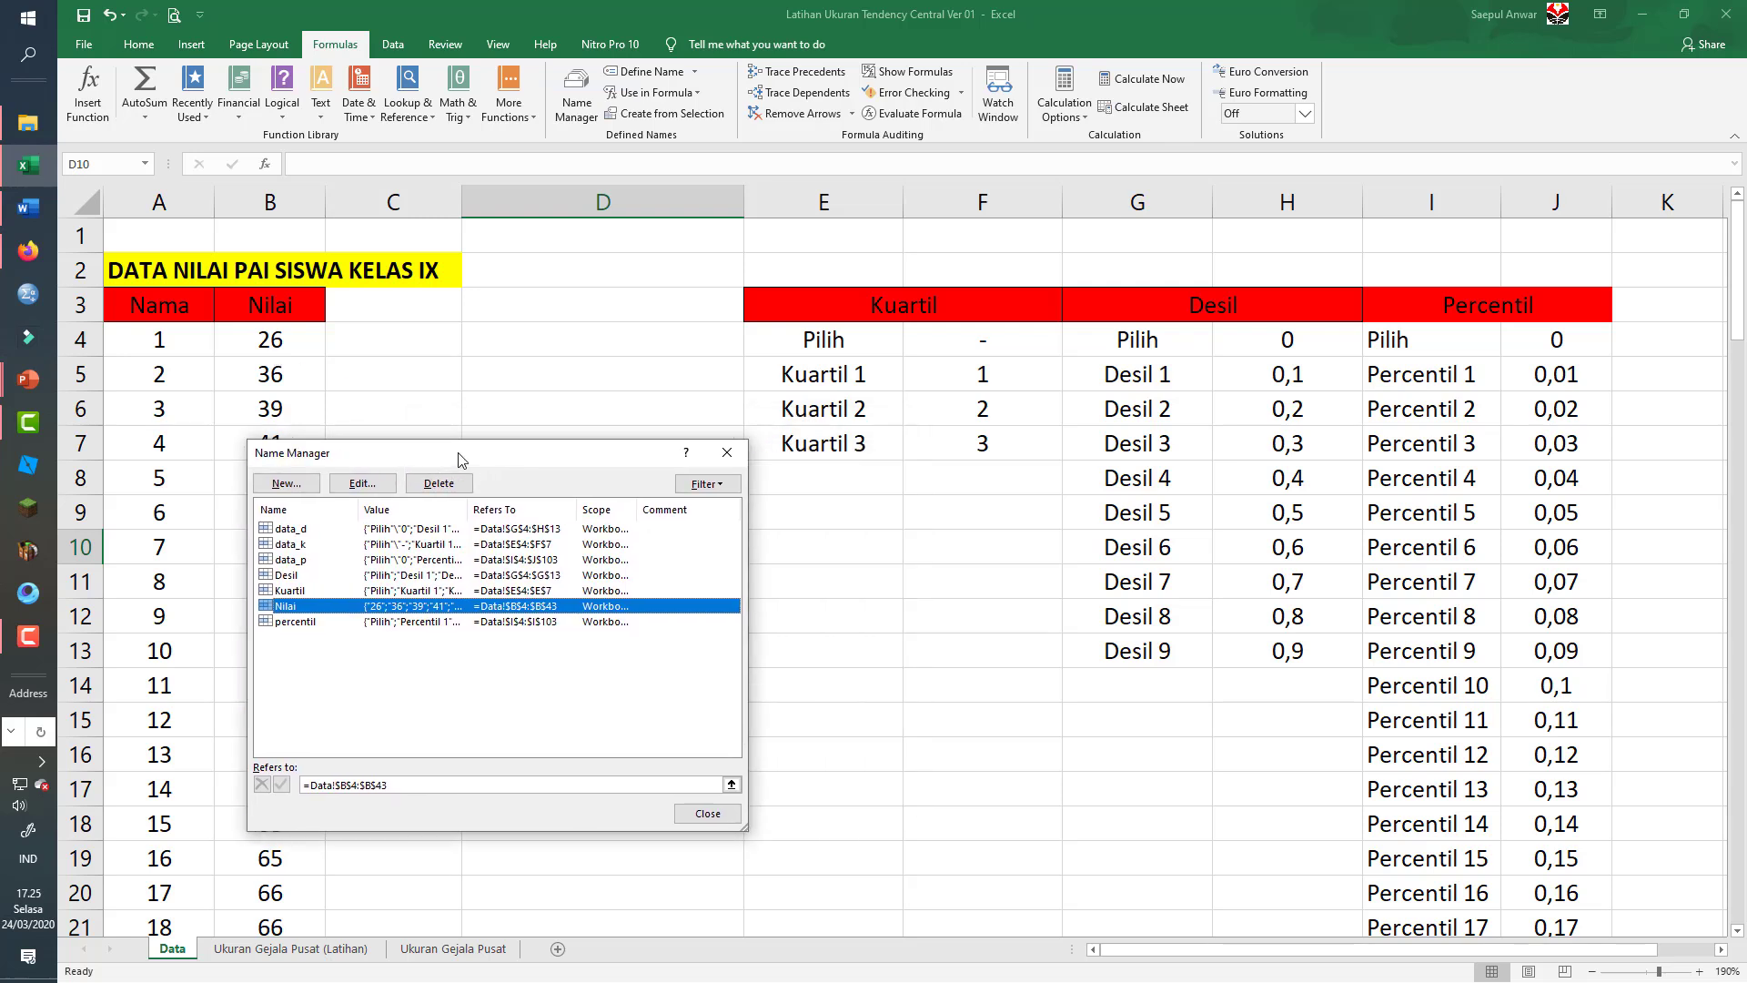
{"action": "left_click", "coordinate": [319, 589]}
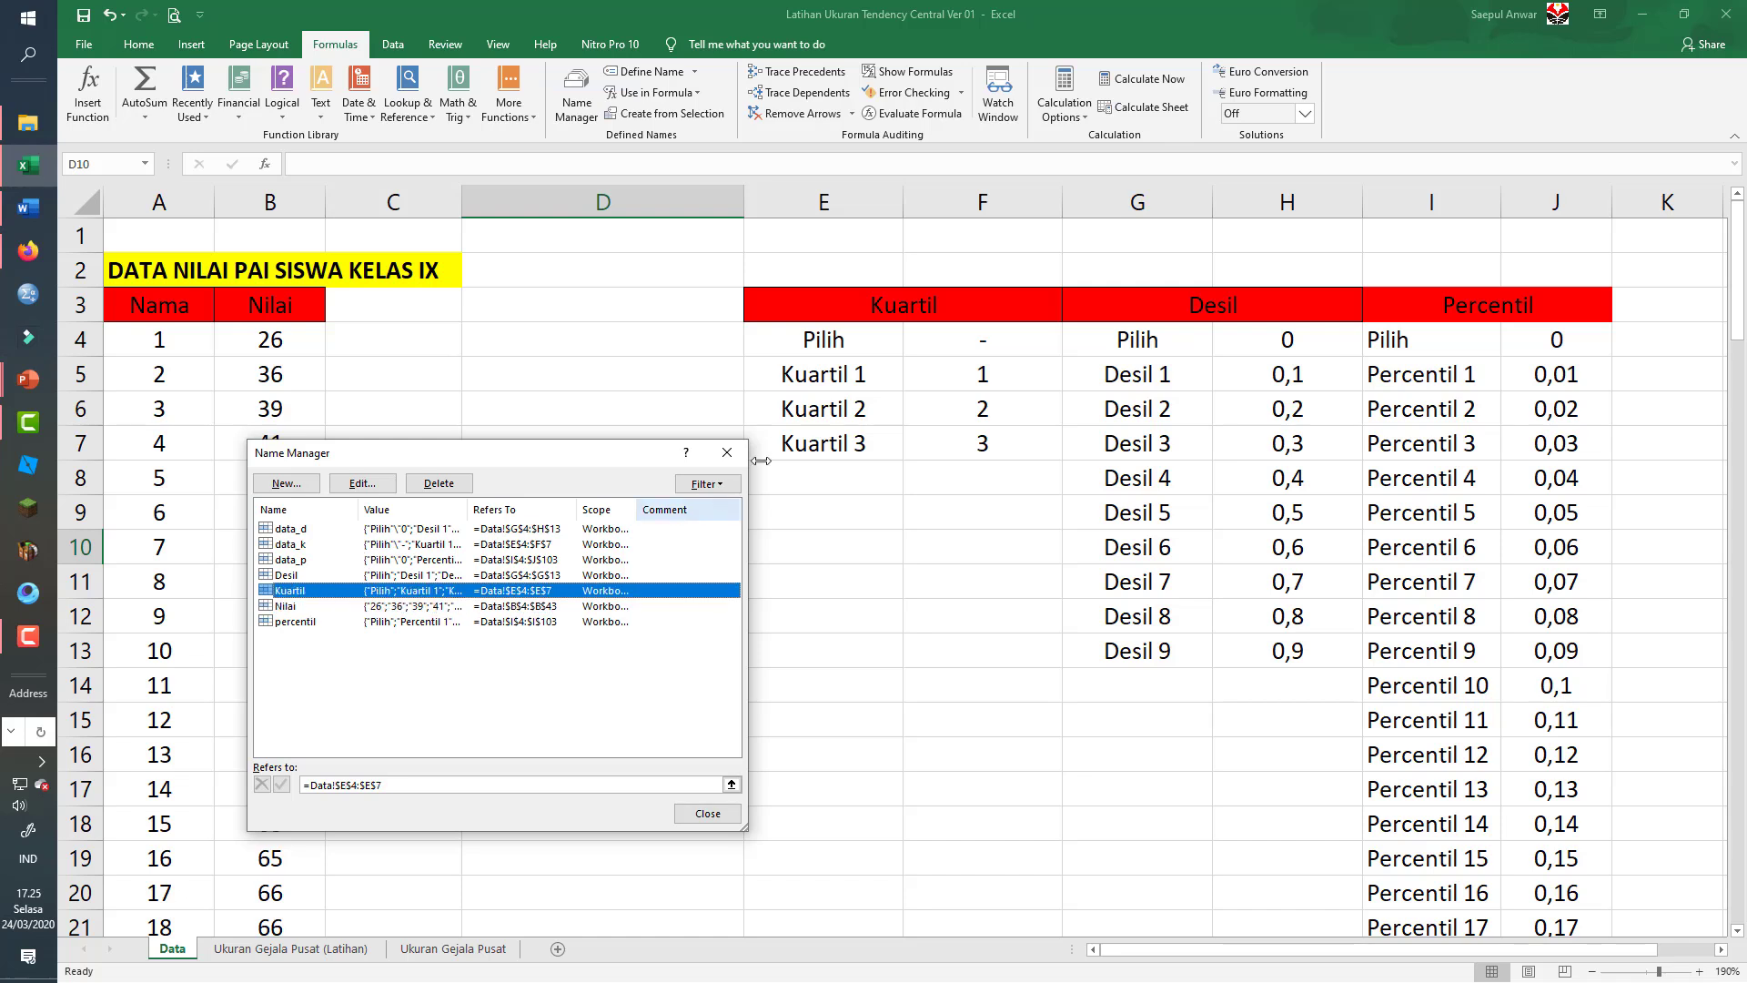
{"action": "left_click_drag", "start_coordinate": [609, 455], "coordinate": [578, 435]}
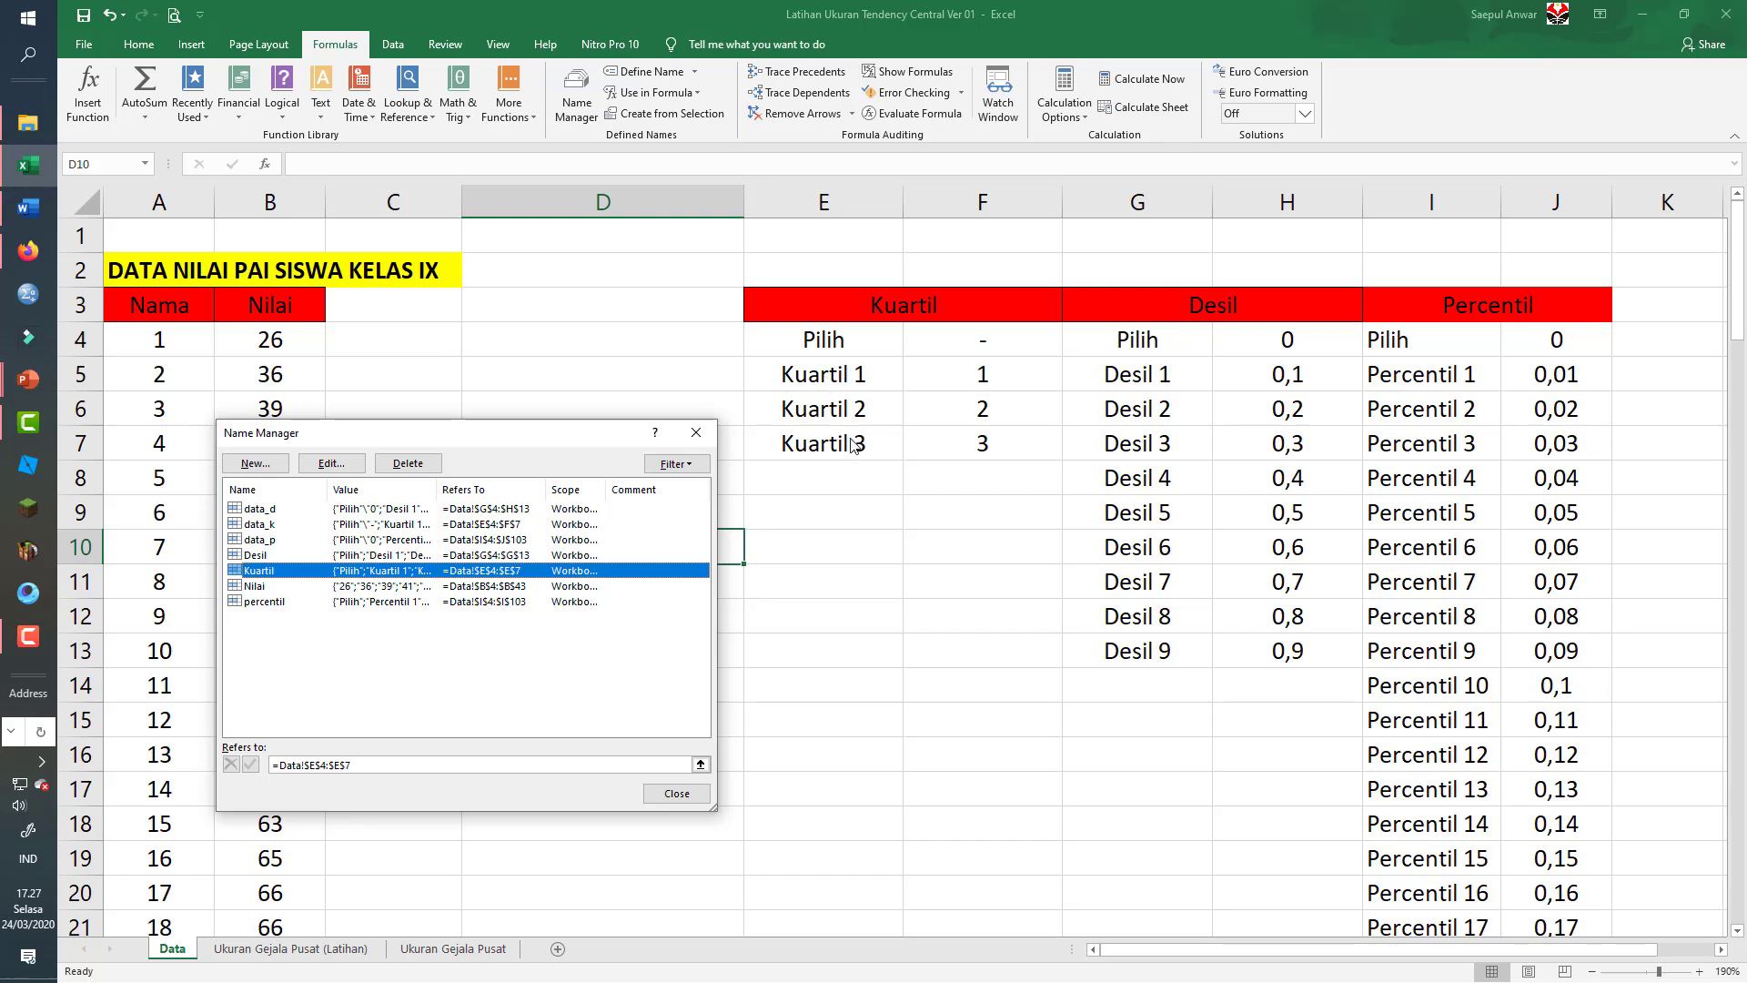
{"action": "left_click", "coordinate": [277, 555]}
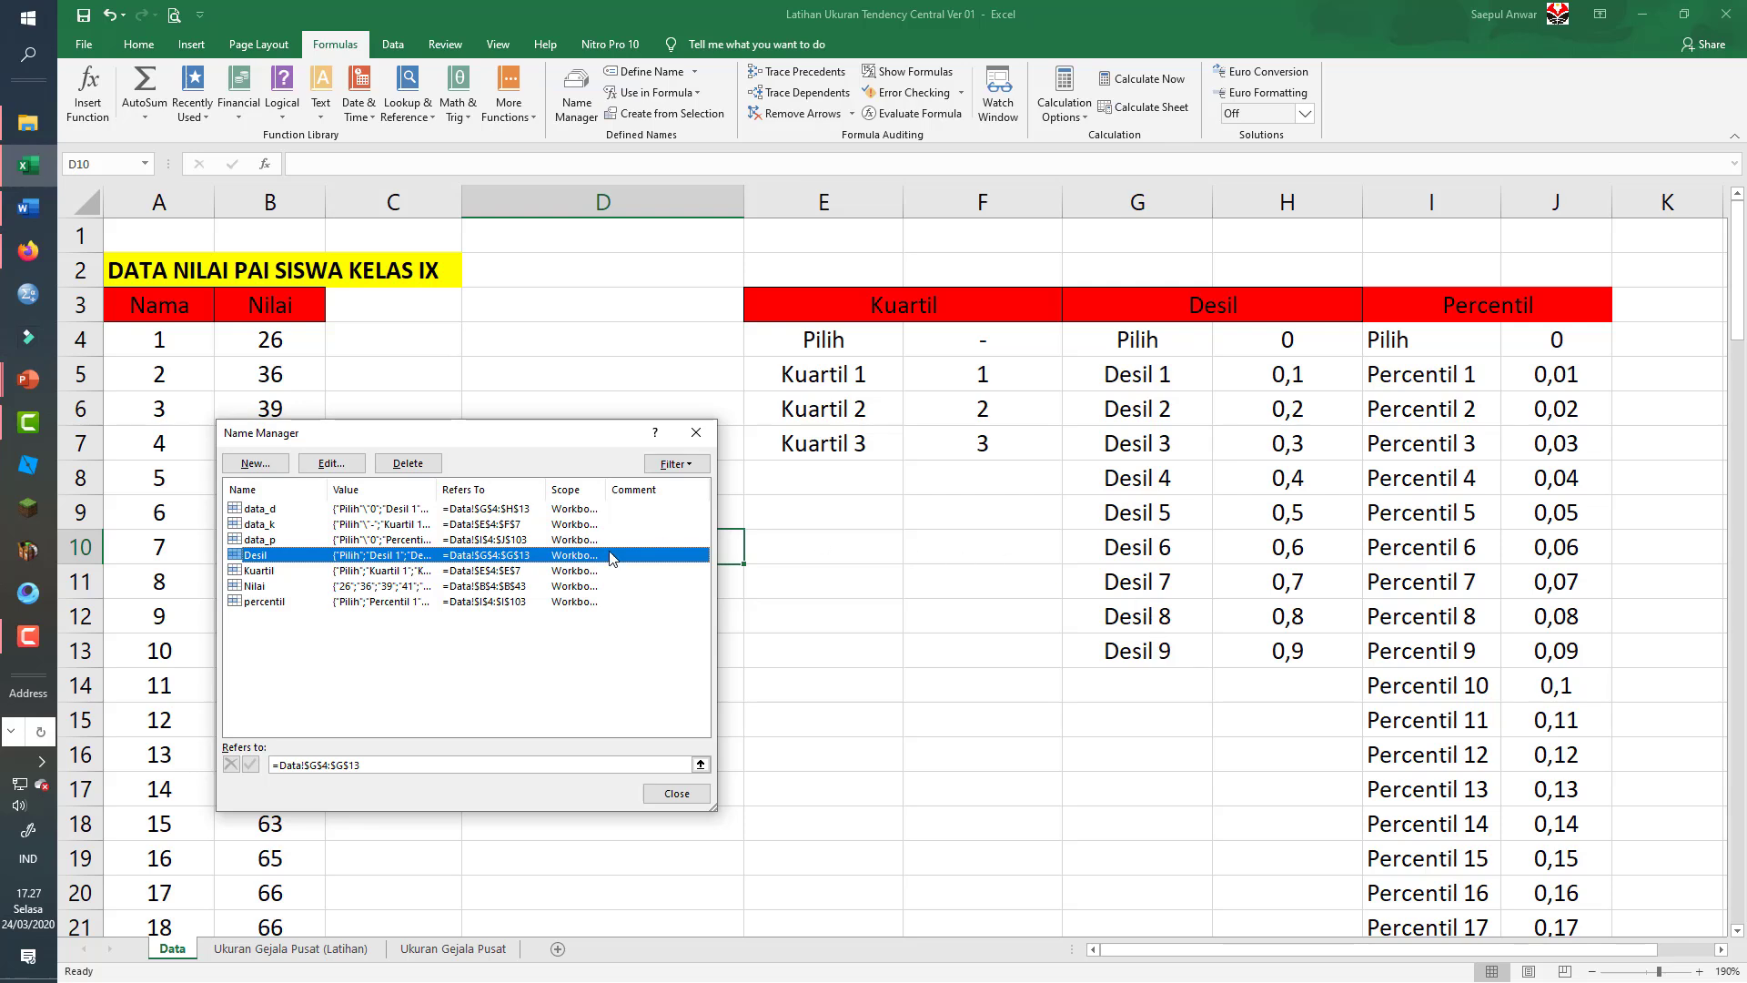
{"action": "left_click", "coordinate": [291, 601]}
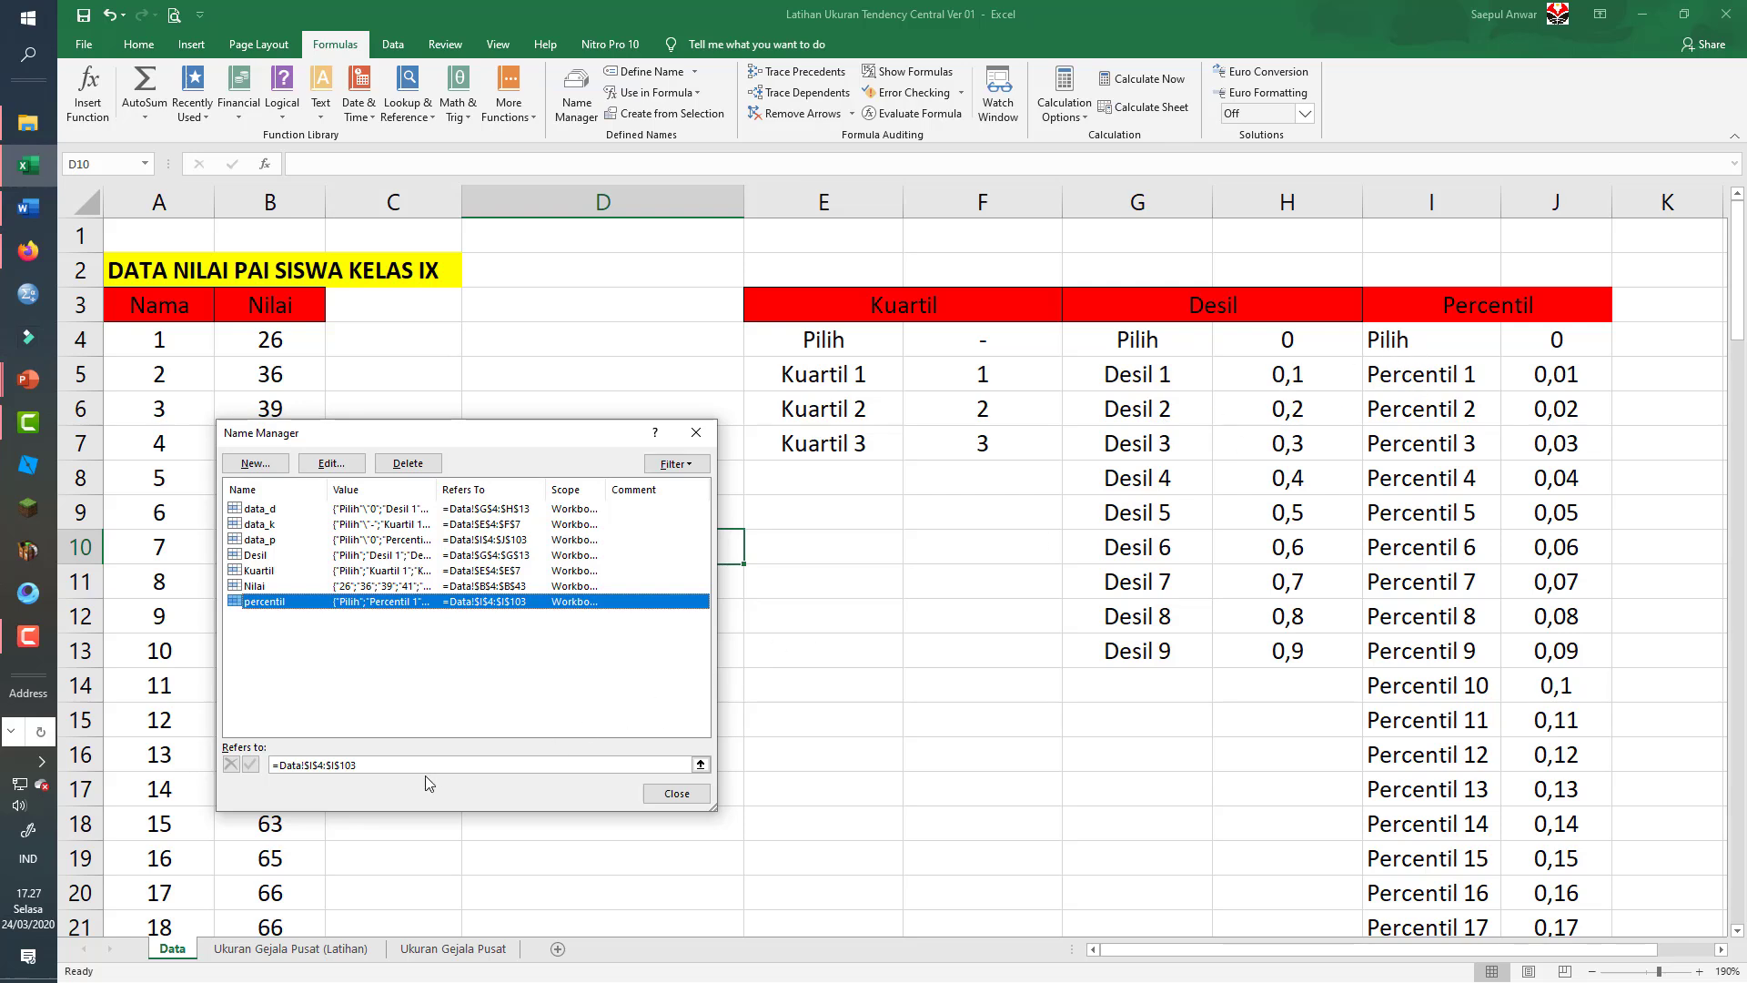
- Examine the ranges behind the lookup-table names data_k, data_d and data_p, and close the Name Manager
{"action": "left_click", "coordinate": [274, 518]}
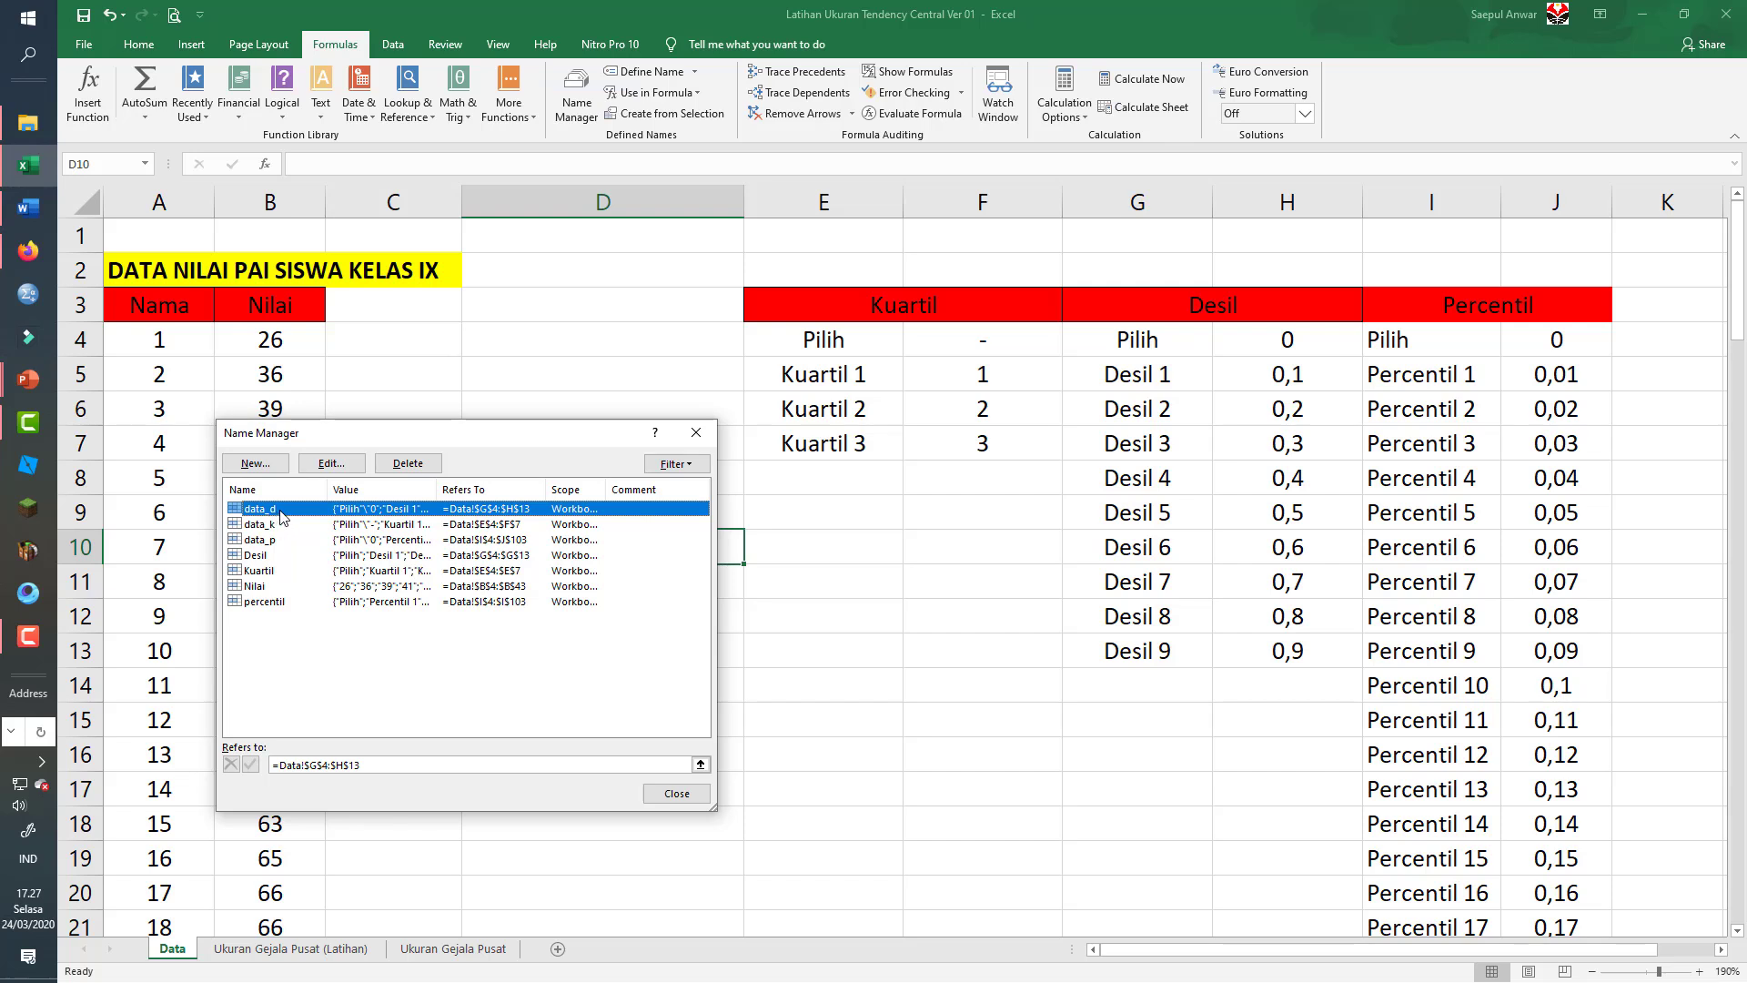
{"action": "left_click", "coordinate": [279, 526]}
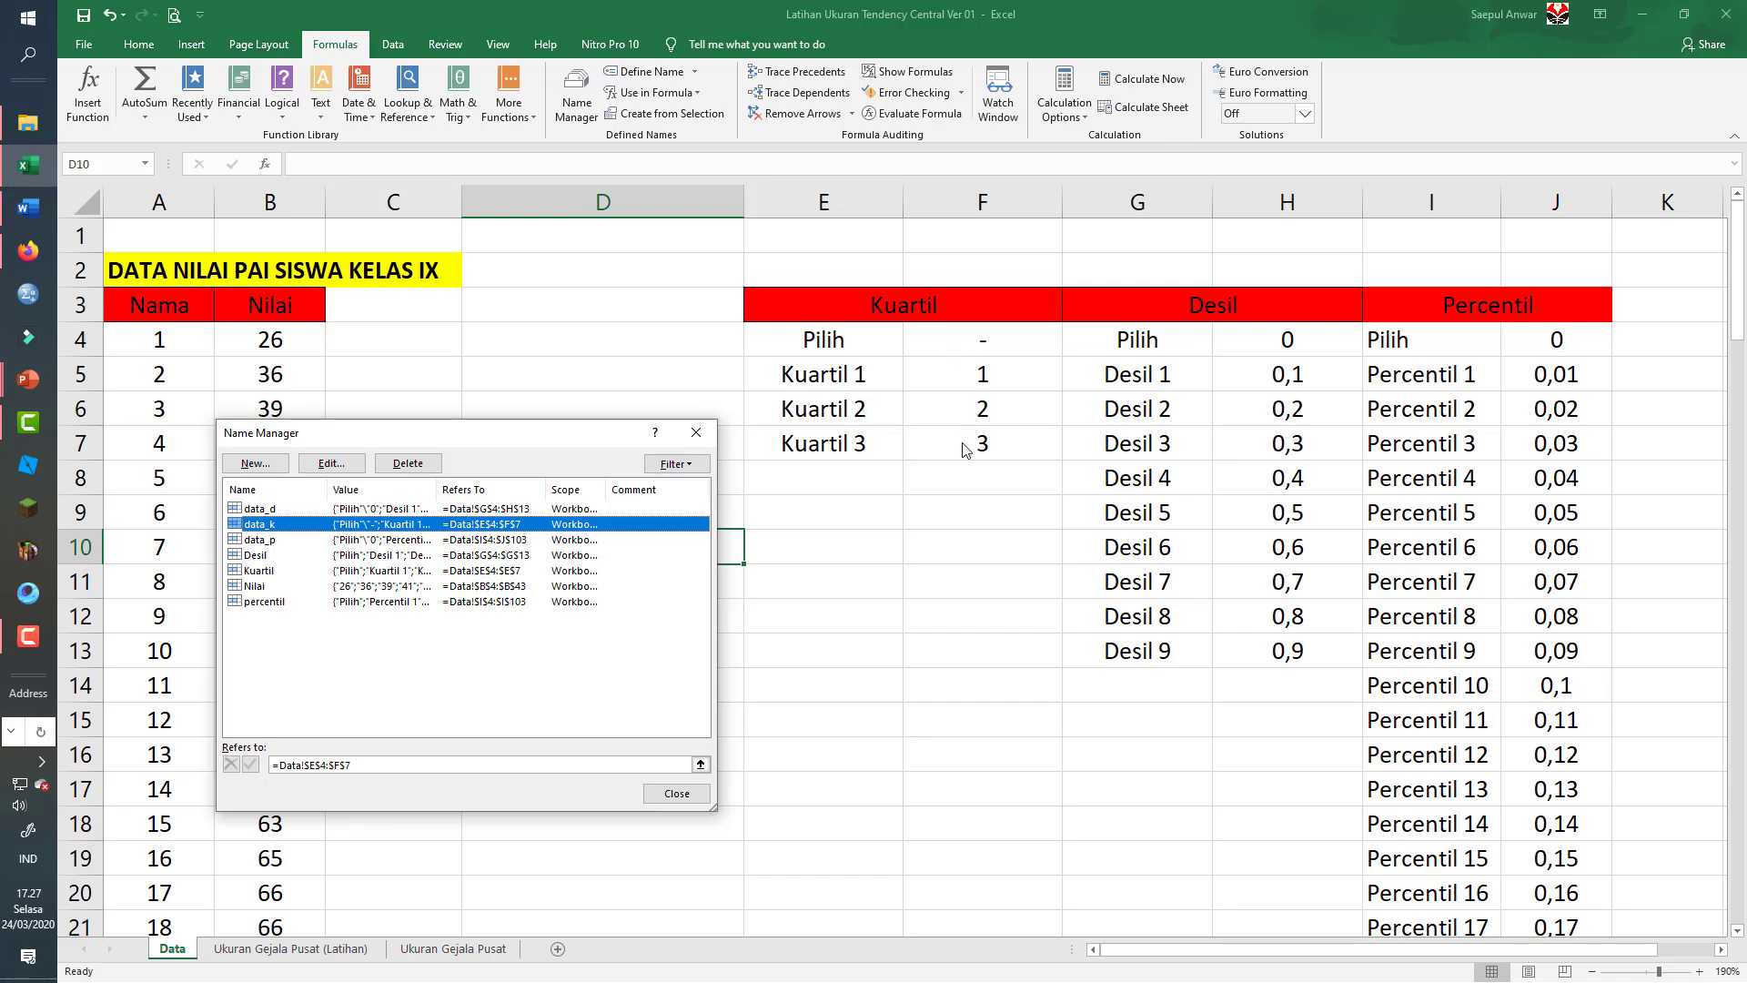
{"action": "left_click", "coordinate": [296, 509]}
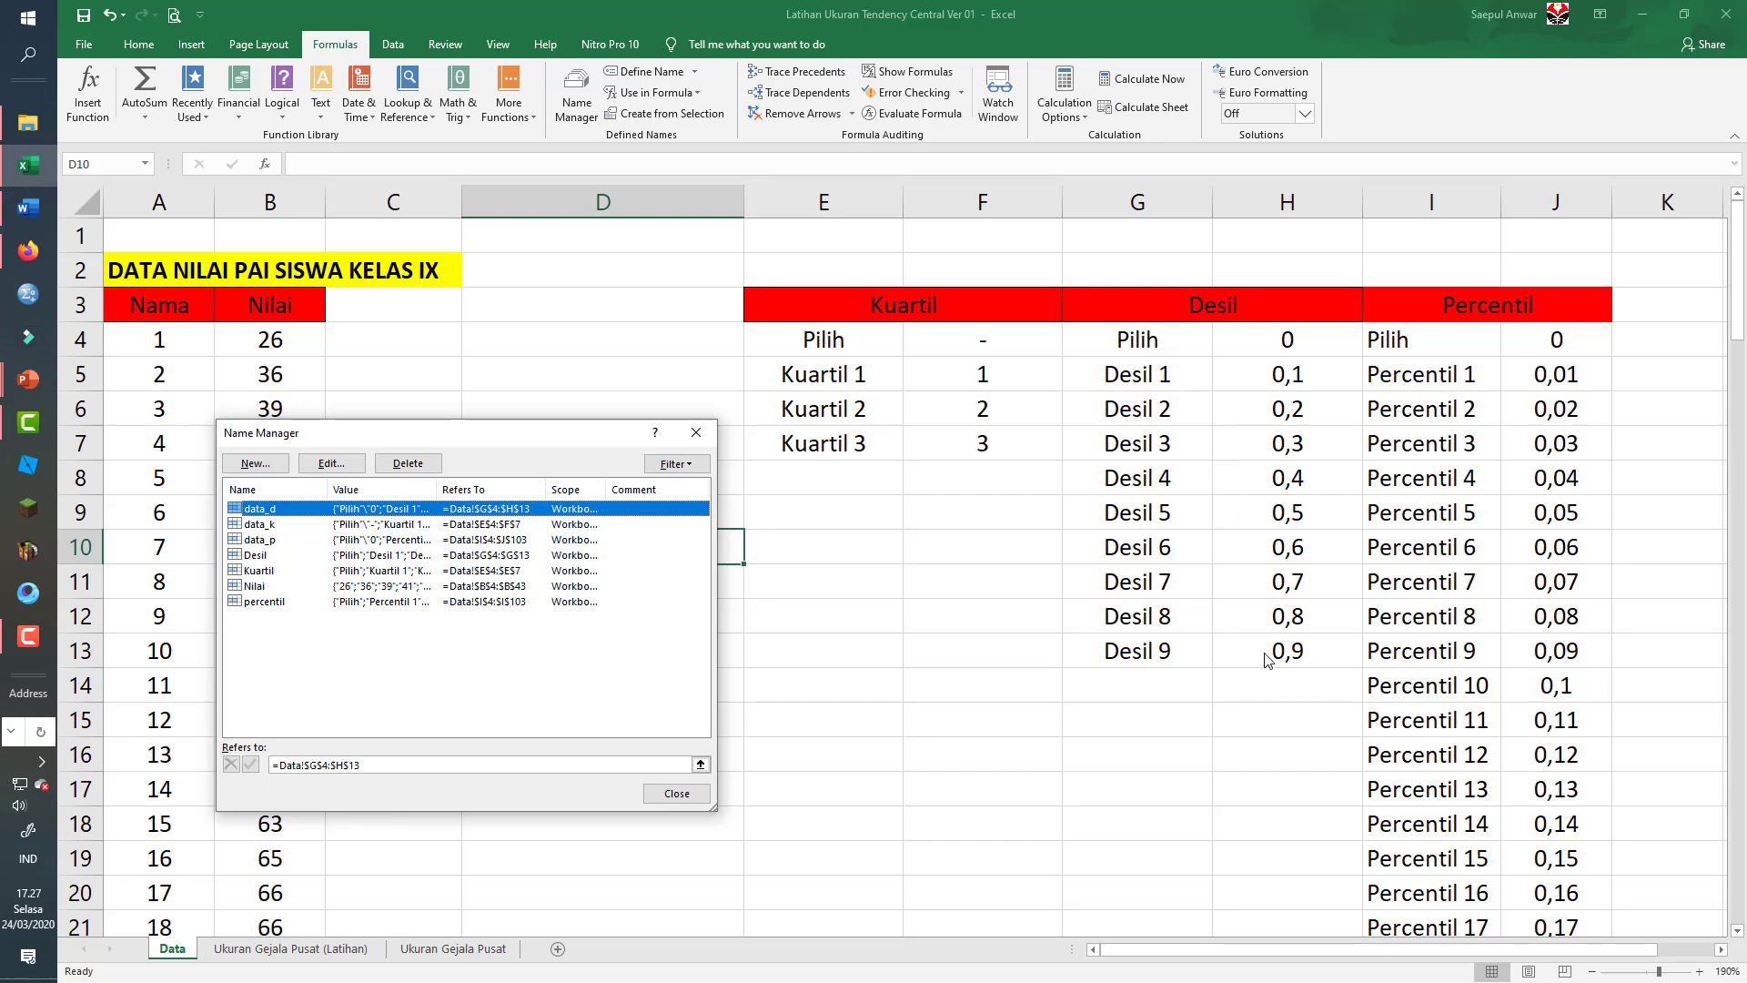
{"action": "left_click", "coordinate": [270, 541]}
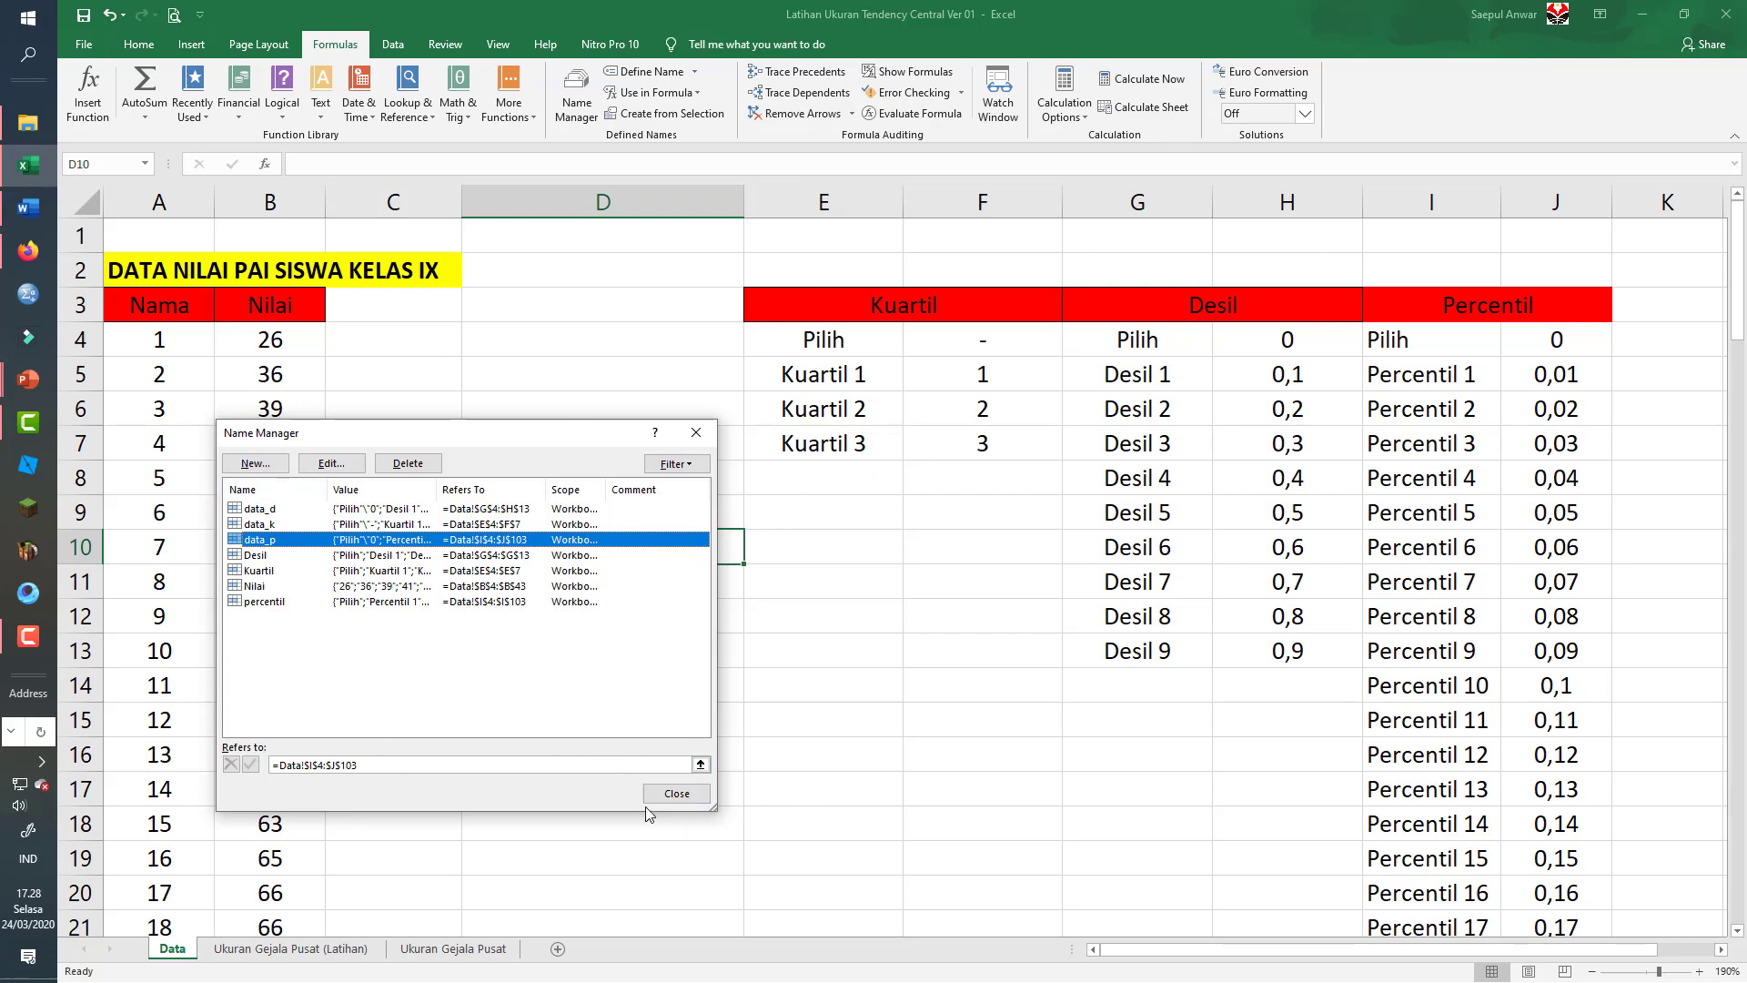
{"action": "left_click", "coordinate": [674, 793]}
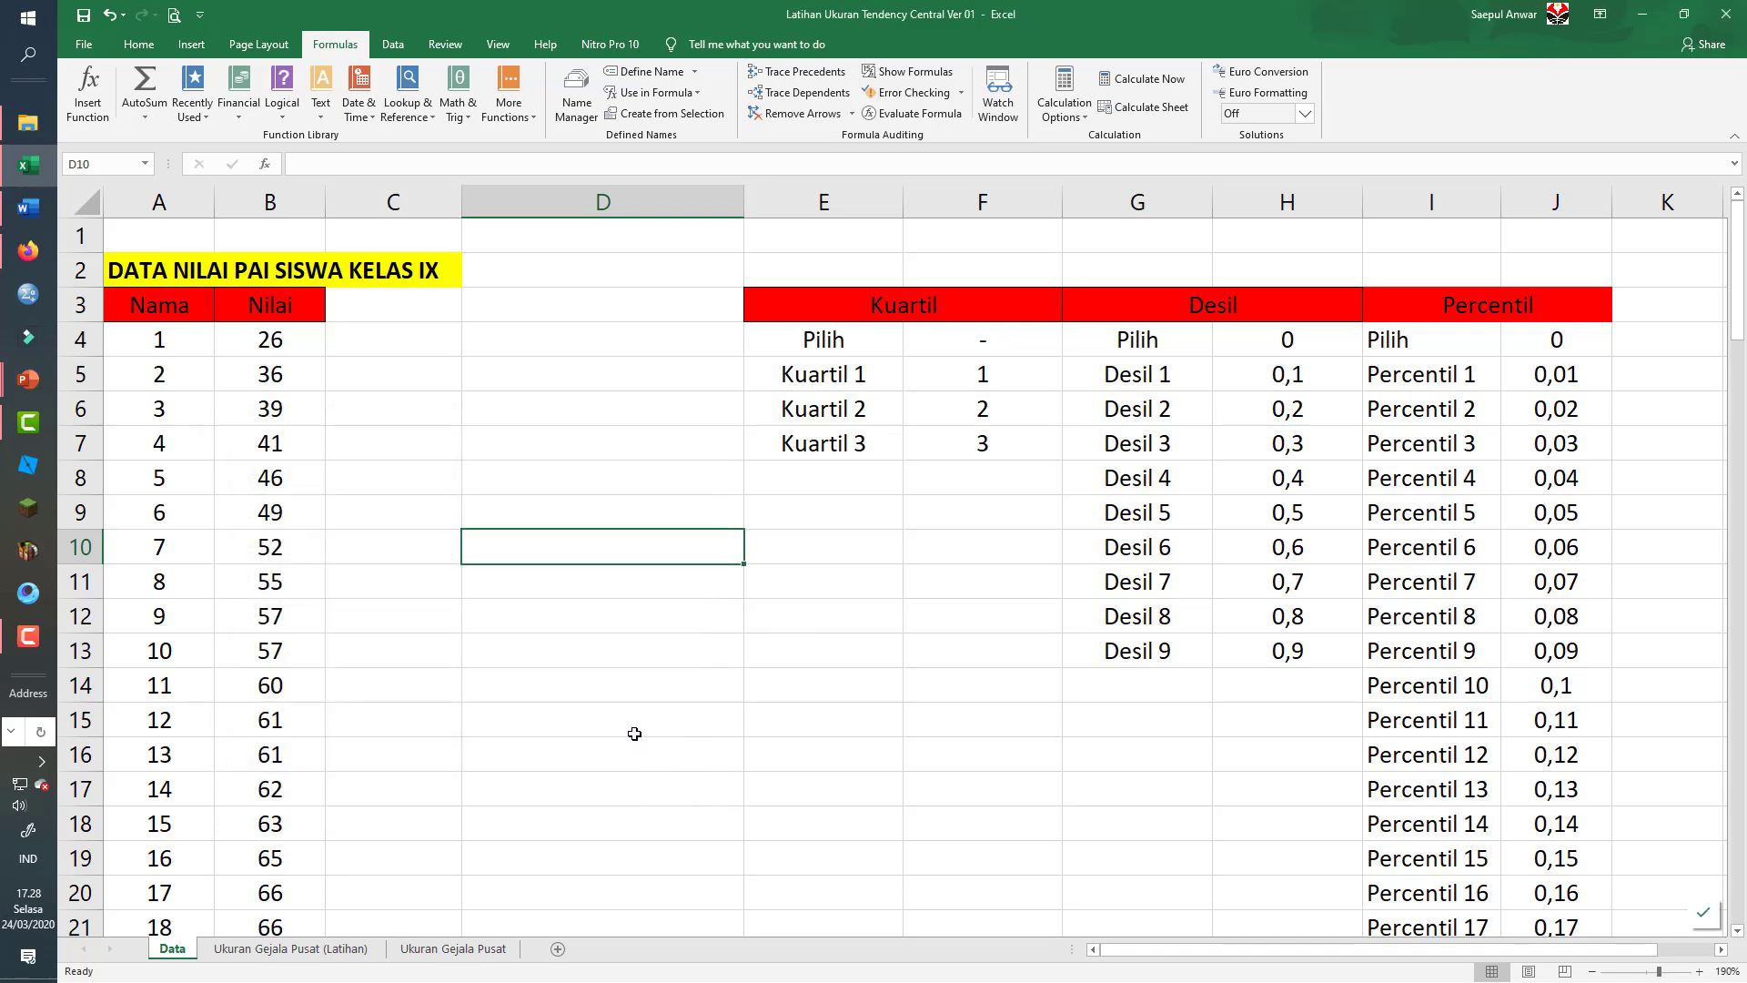
- Switch to the Ukuran Gejala Pusat (Latihan) sheet and review its Mean, Median, Modus and Kuartil 1 to 3 labels
{"action": "left_click", "coordinate": [637, 730]}
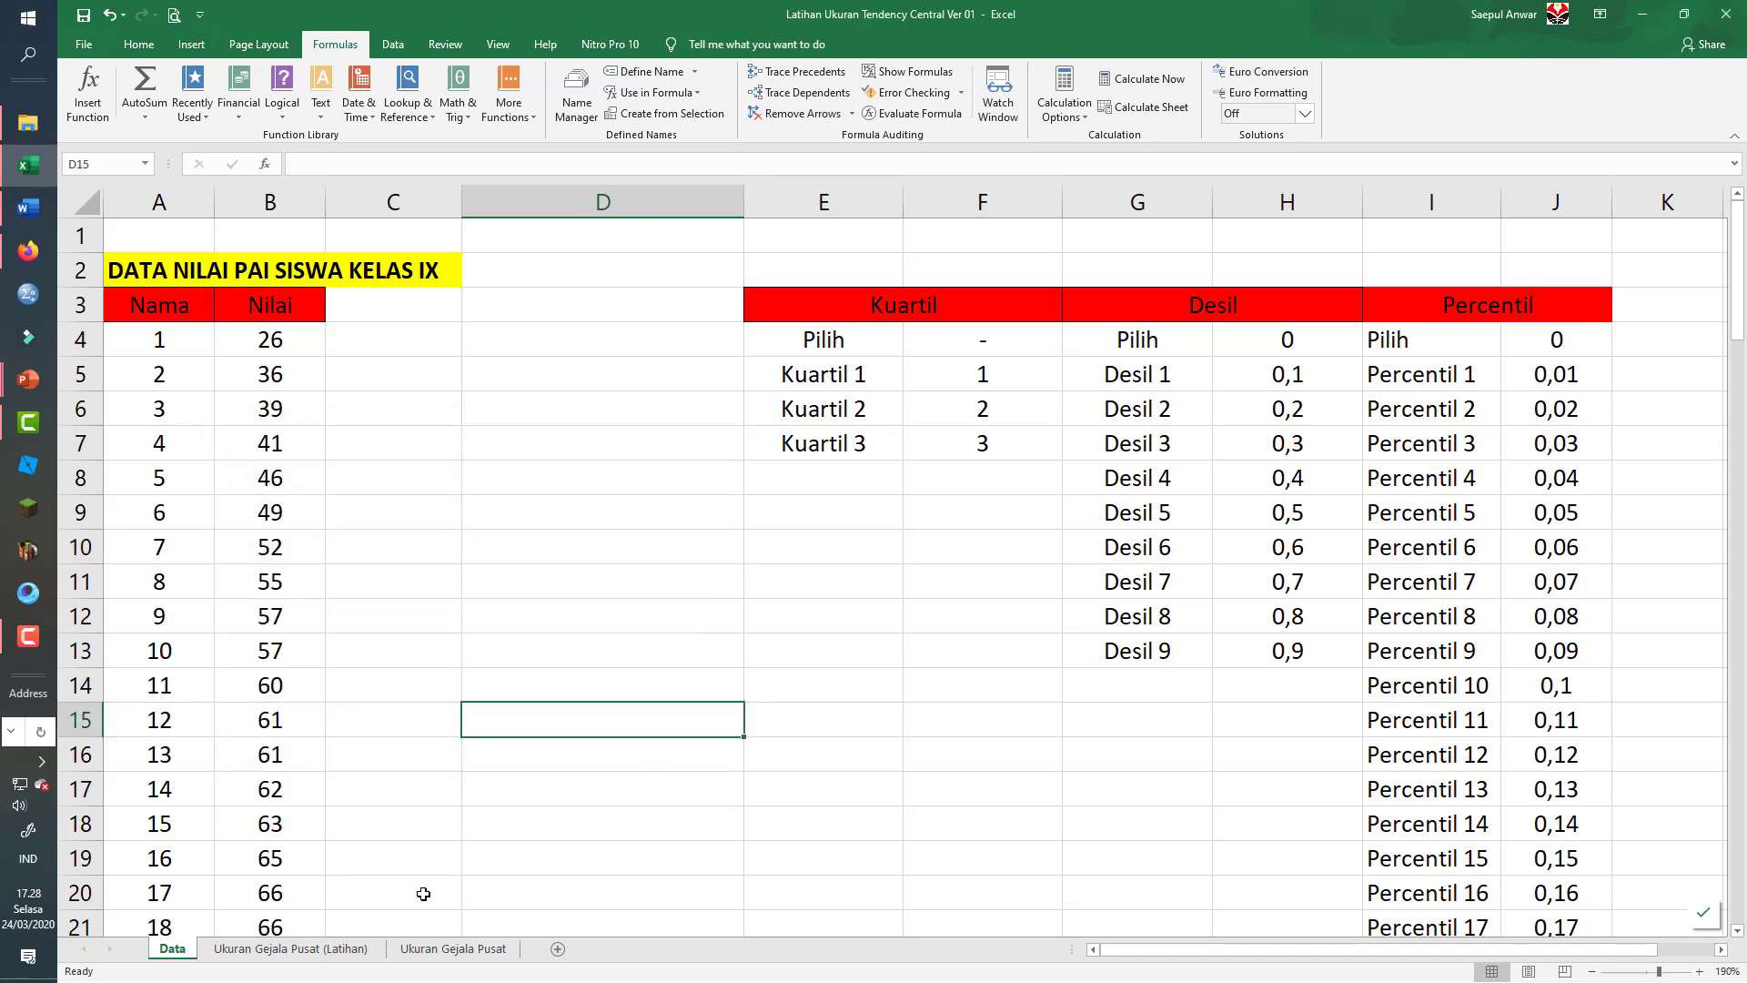
{"action": "left_click", "coordinate": [291, 949]}
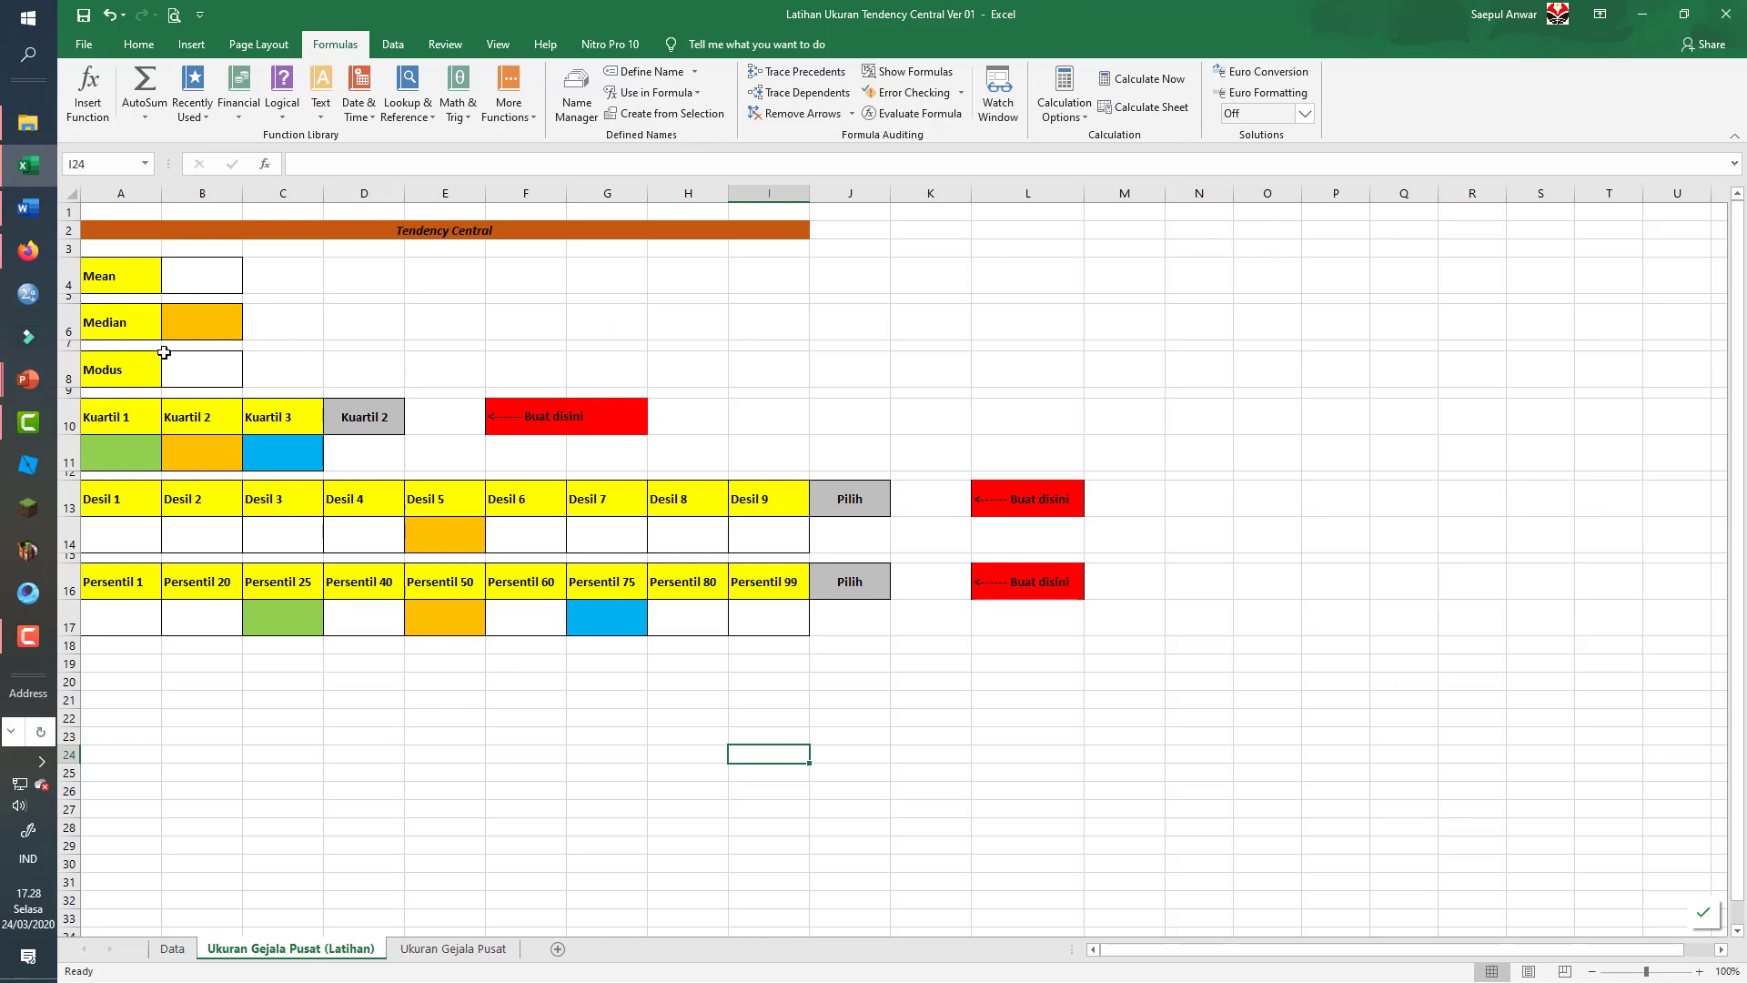
{"action": "left_click", "coordinate": [107, 277]}
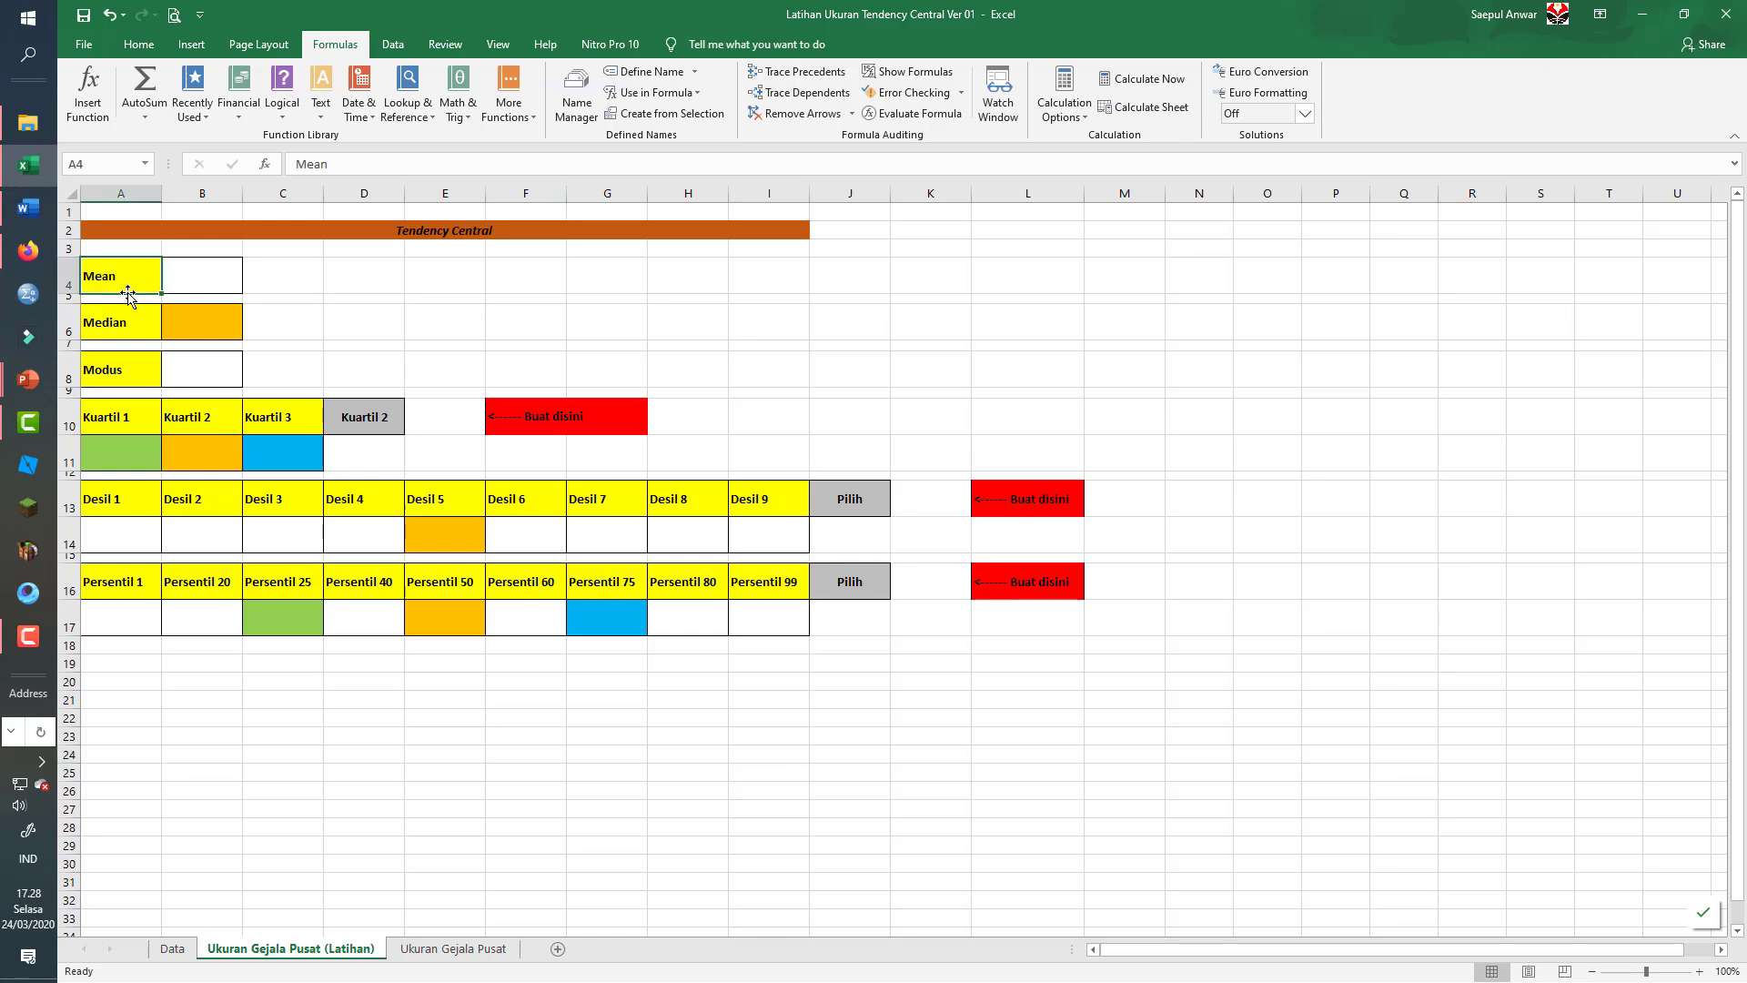
{"action": "left_click", "coordinate": [119, 326]}
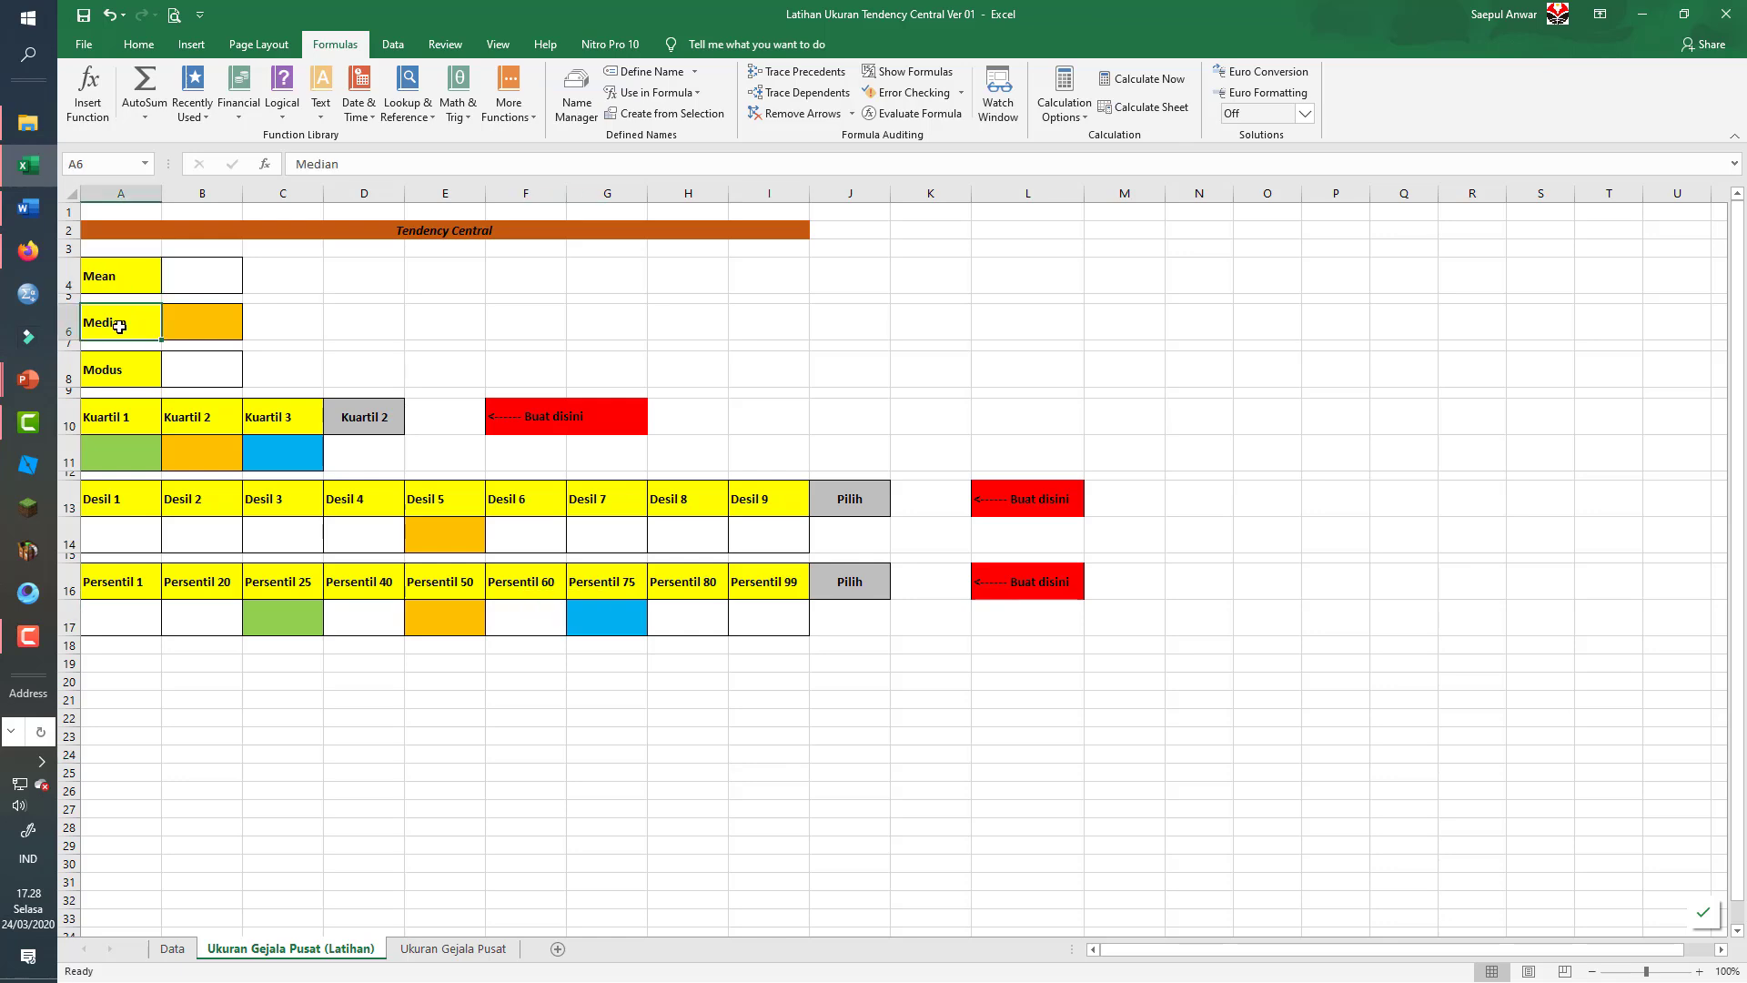
{"action": "left_click", "coordinate": [116, 376]}
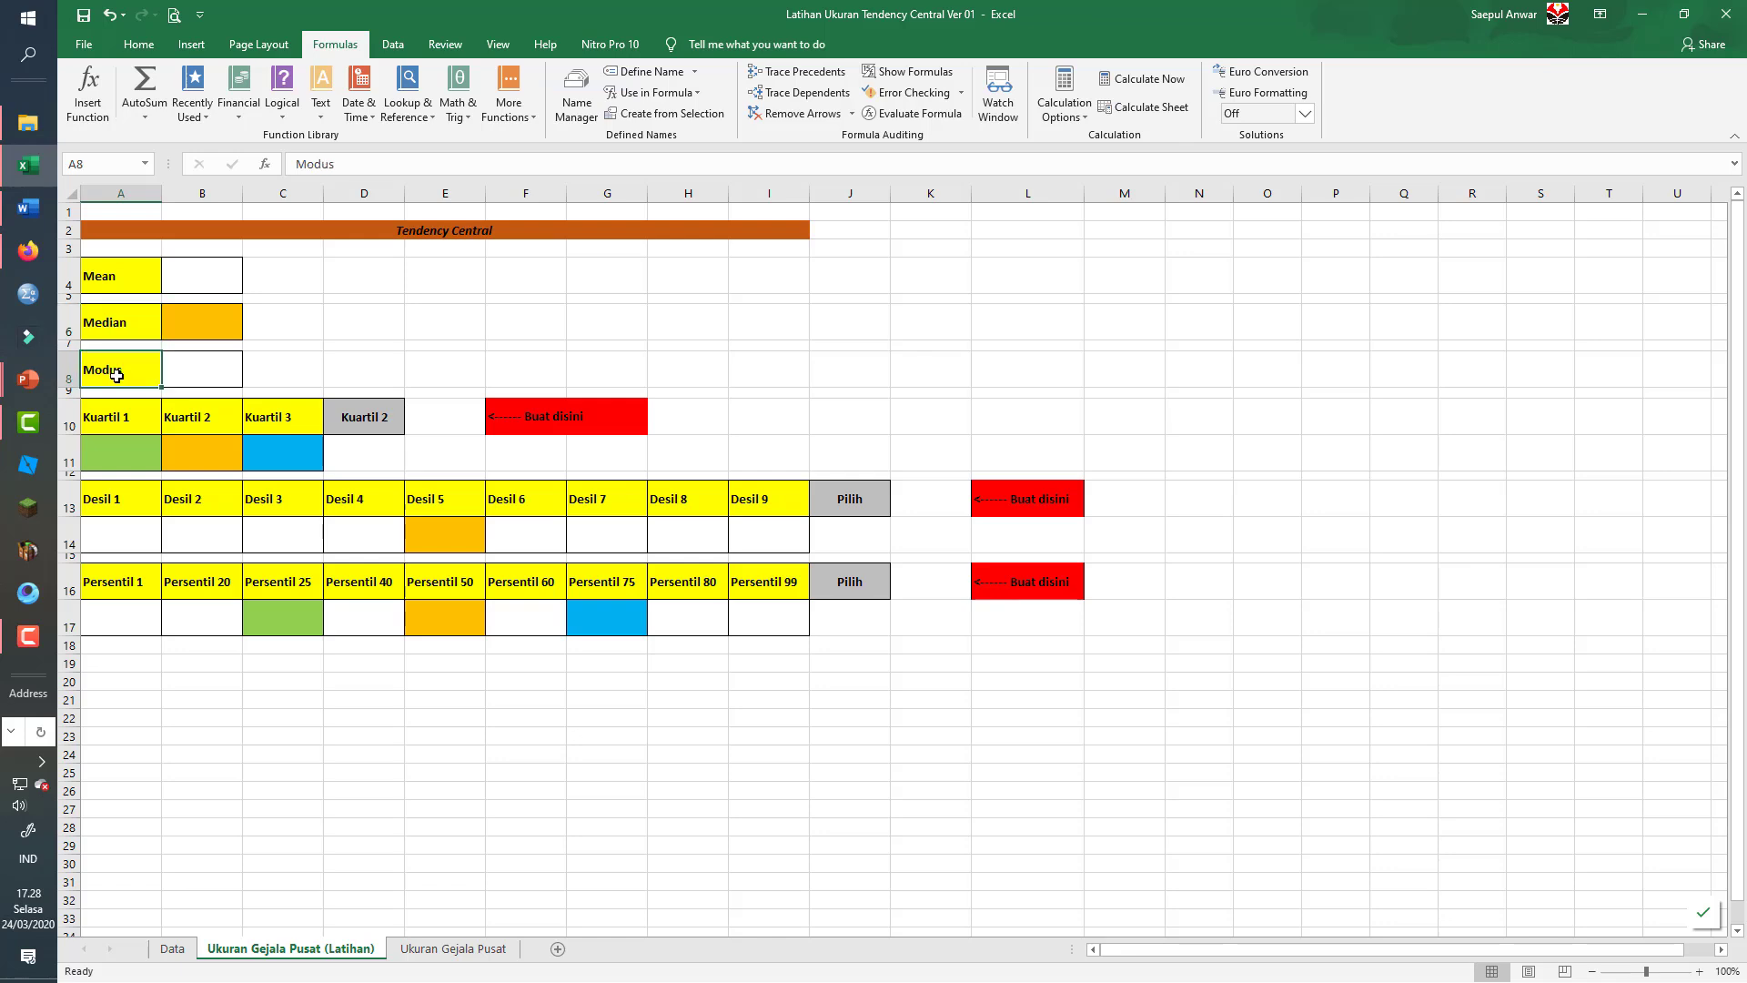
{"action": "left_click", "coordinate": [107, 422]}
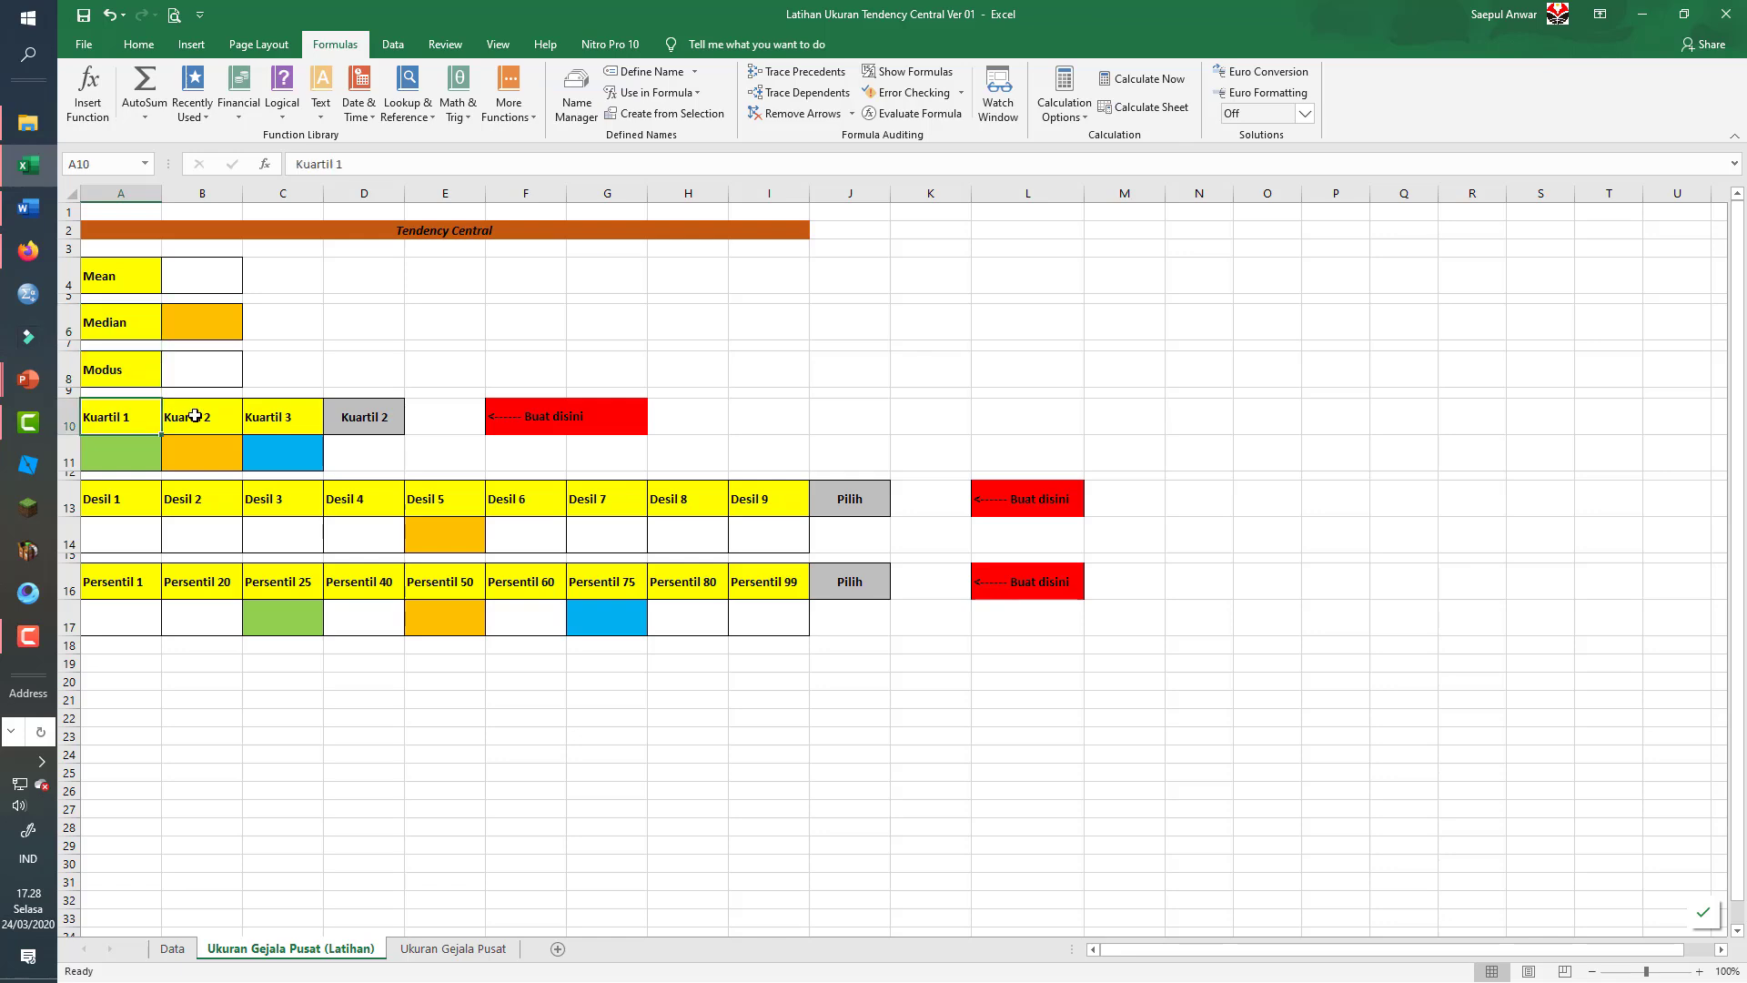
{"action": "left_click", "coordinate": [194, 416]}
{"action": "left_click", "coordinate": [295, 408]}
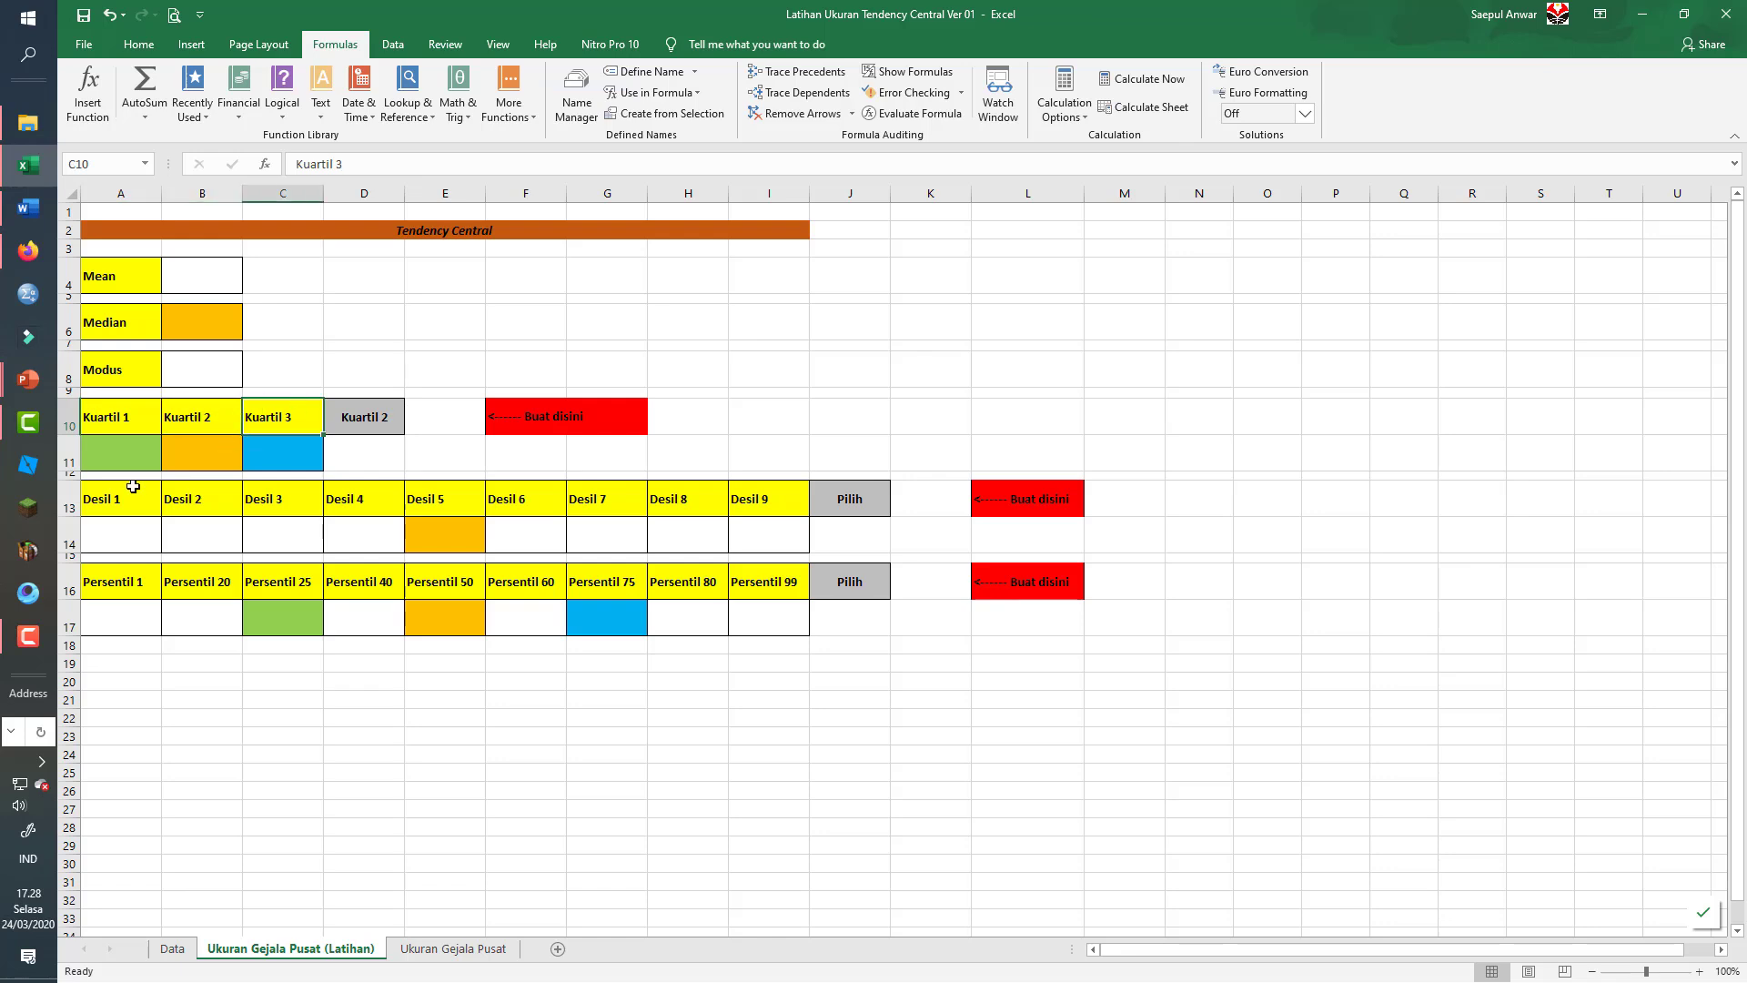
- Set the quartile selector in D10 to Pilih and check the decile and percentile selectors in J13 and J16
{"action": "left_click", "coordinate": [379, 419]}
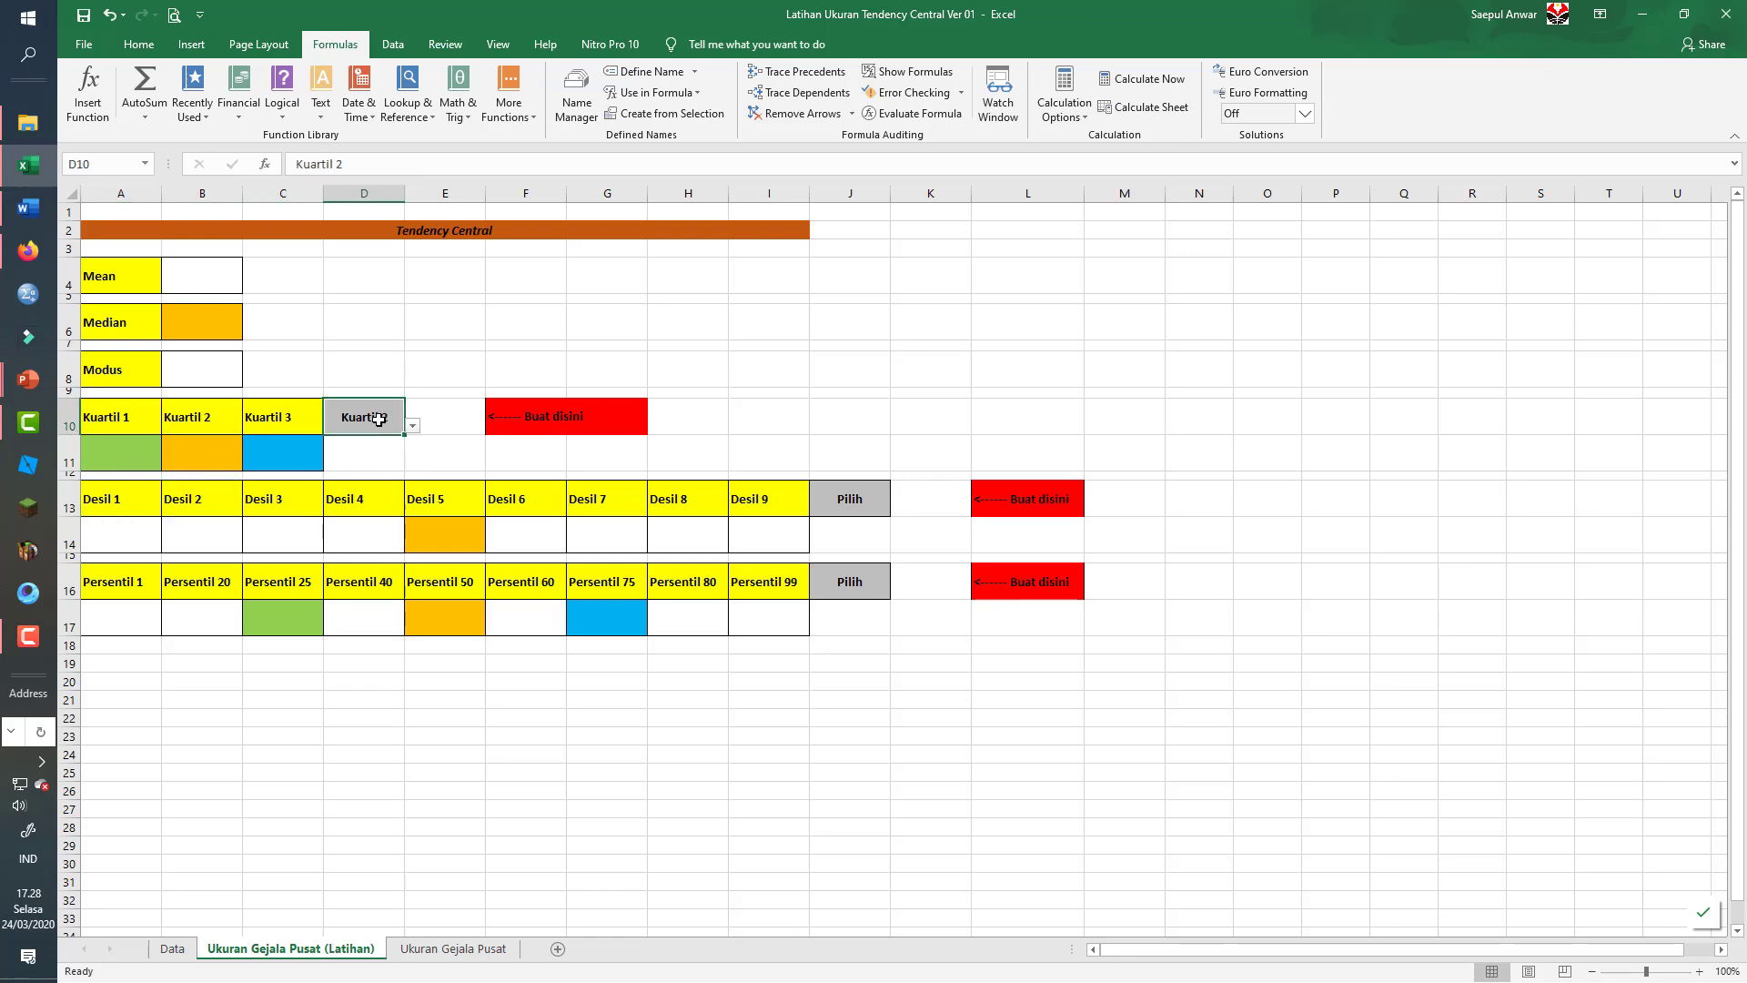
{"action": "left_click", "coordinate": [412, 426]}
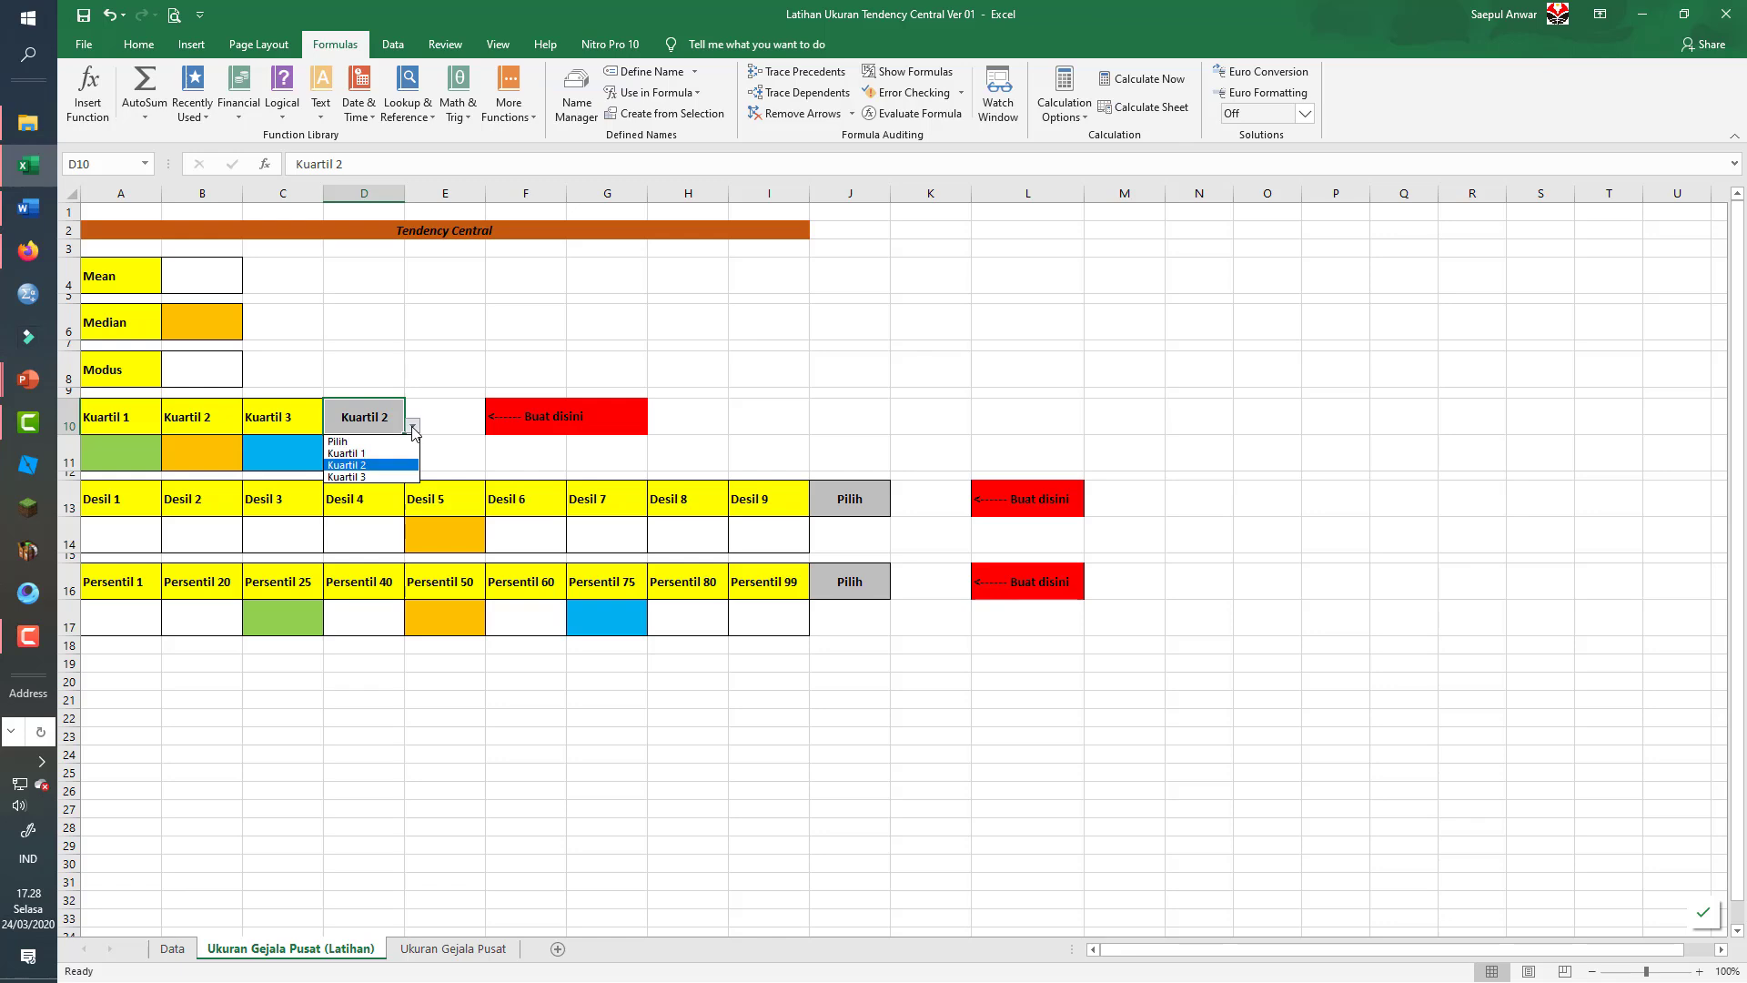
{"action": "left_click", "coordinate": [391, 428]}
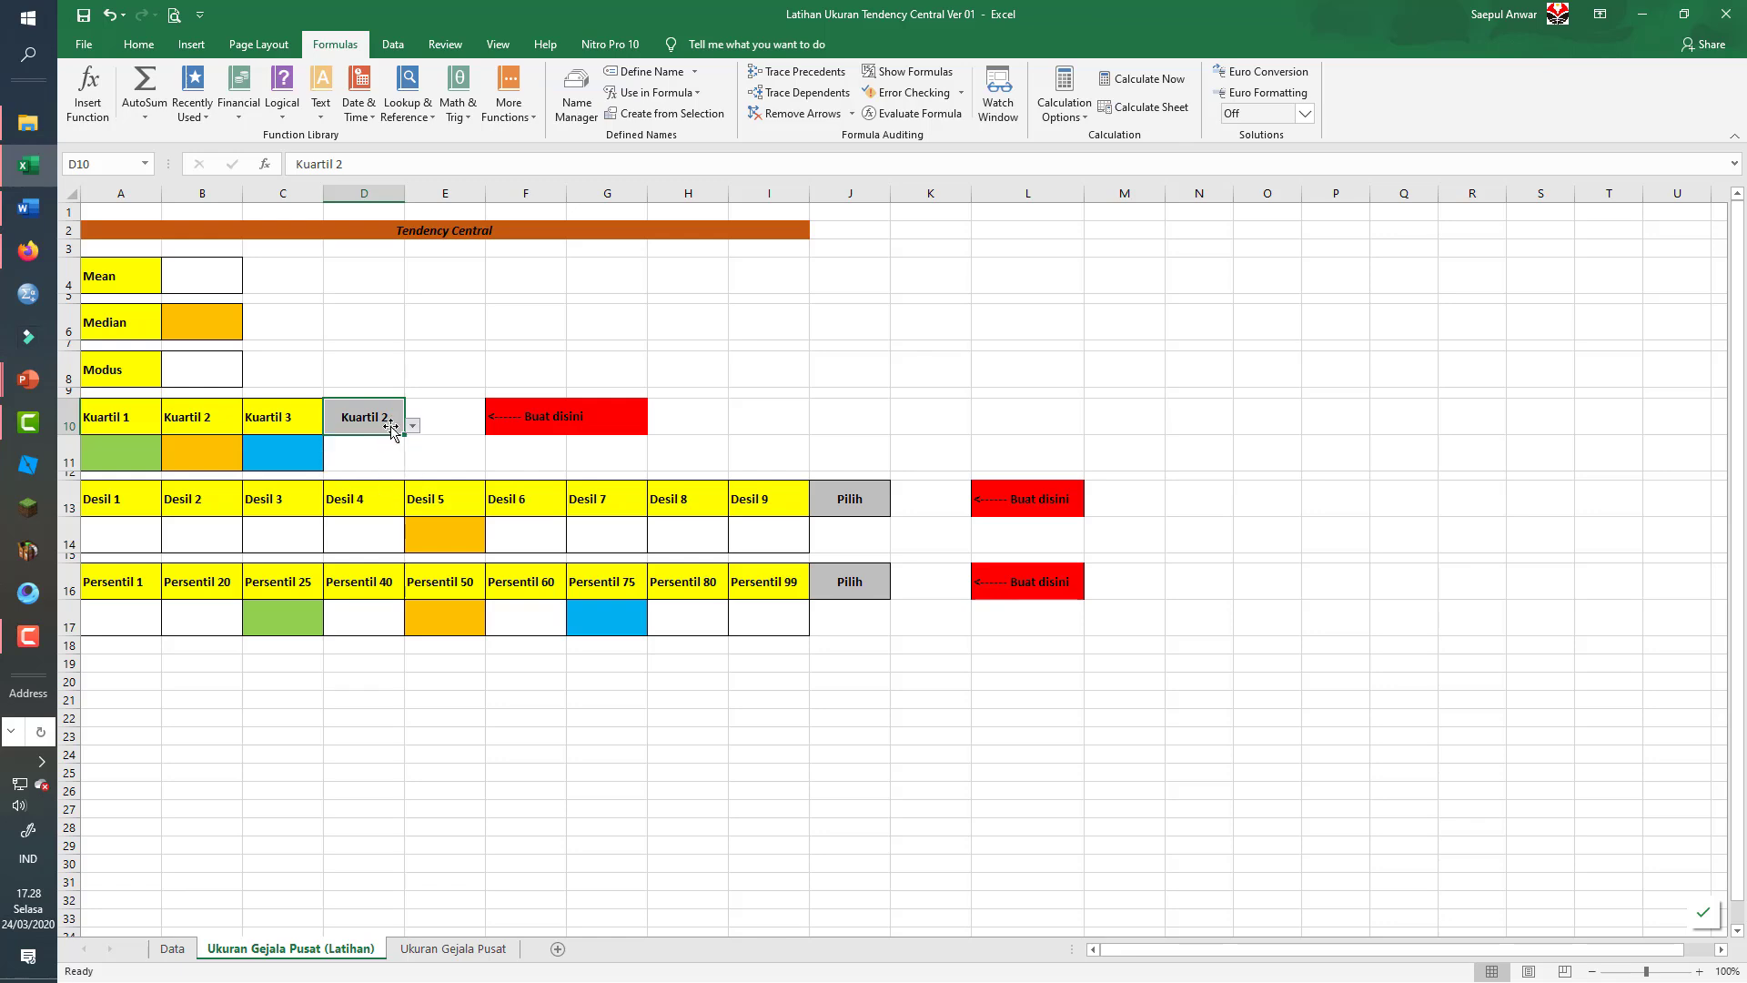
{"action": "left_click", "coordinate": [877, 499]}
{"action": "left_click", "coordinate": [874, 573]}
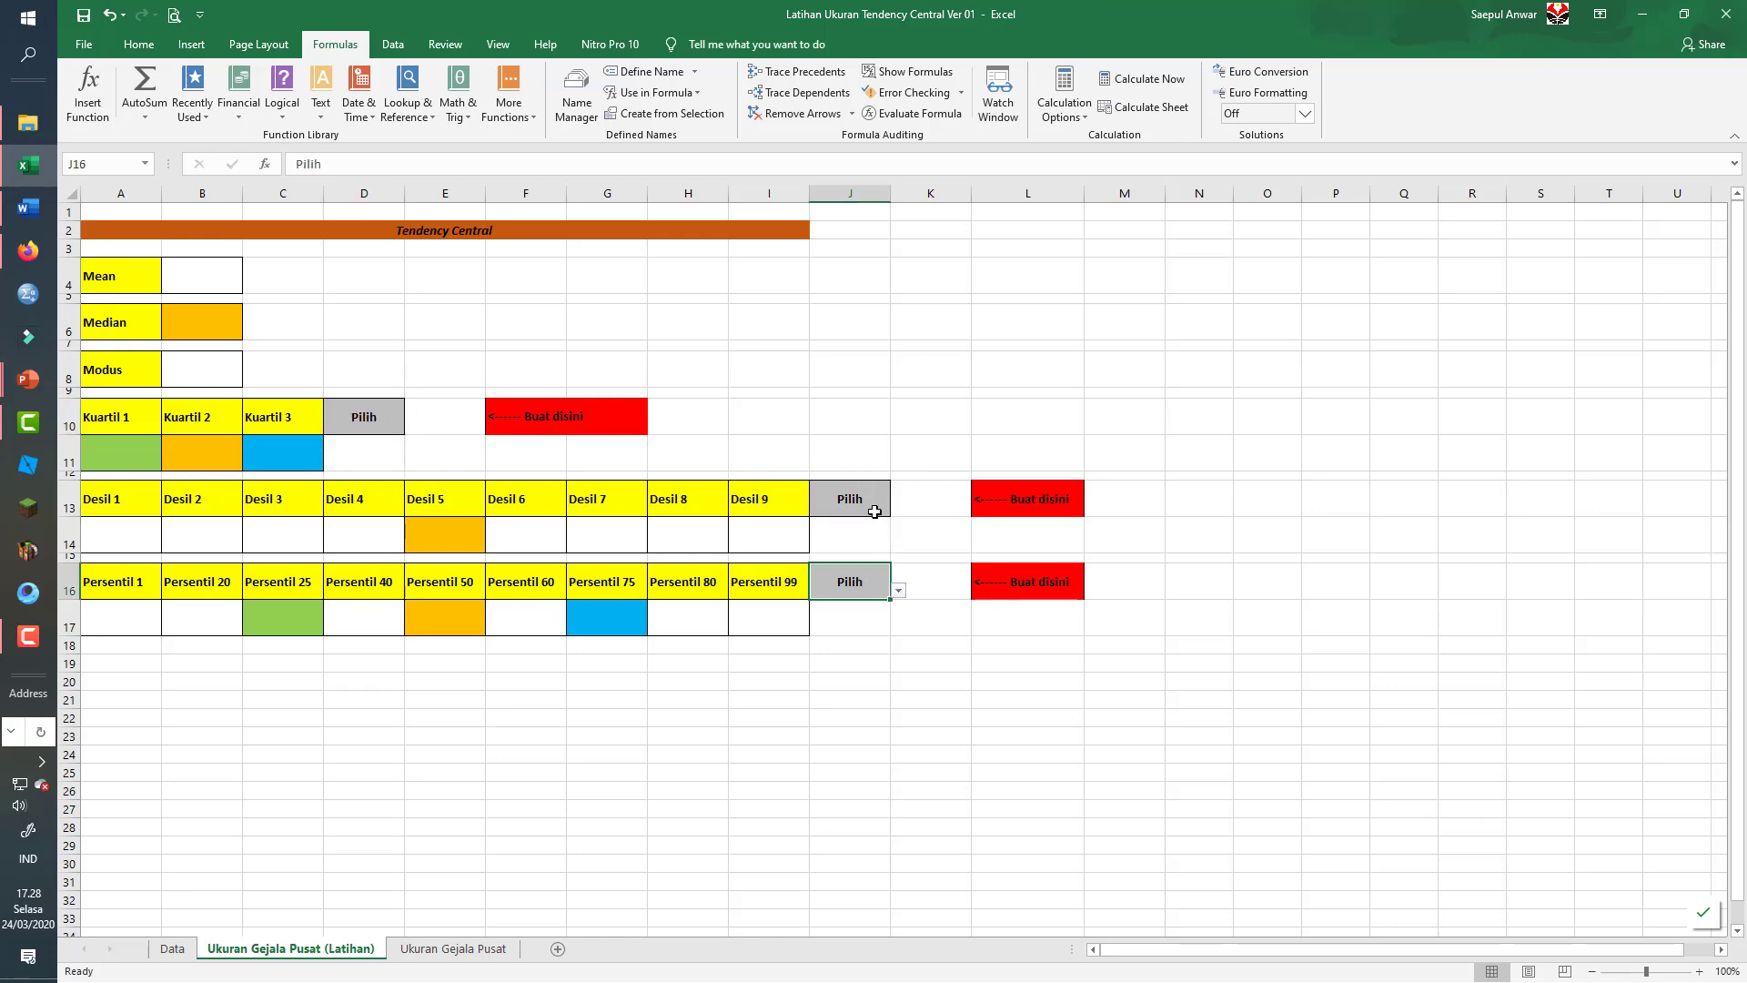
- Try the Kuartil 2 option in the D10 selector and return it to Pilih
{"action": "left_click", "coordinate": [365, 429]}
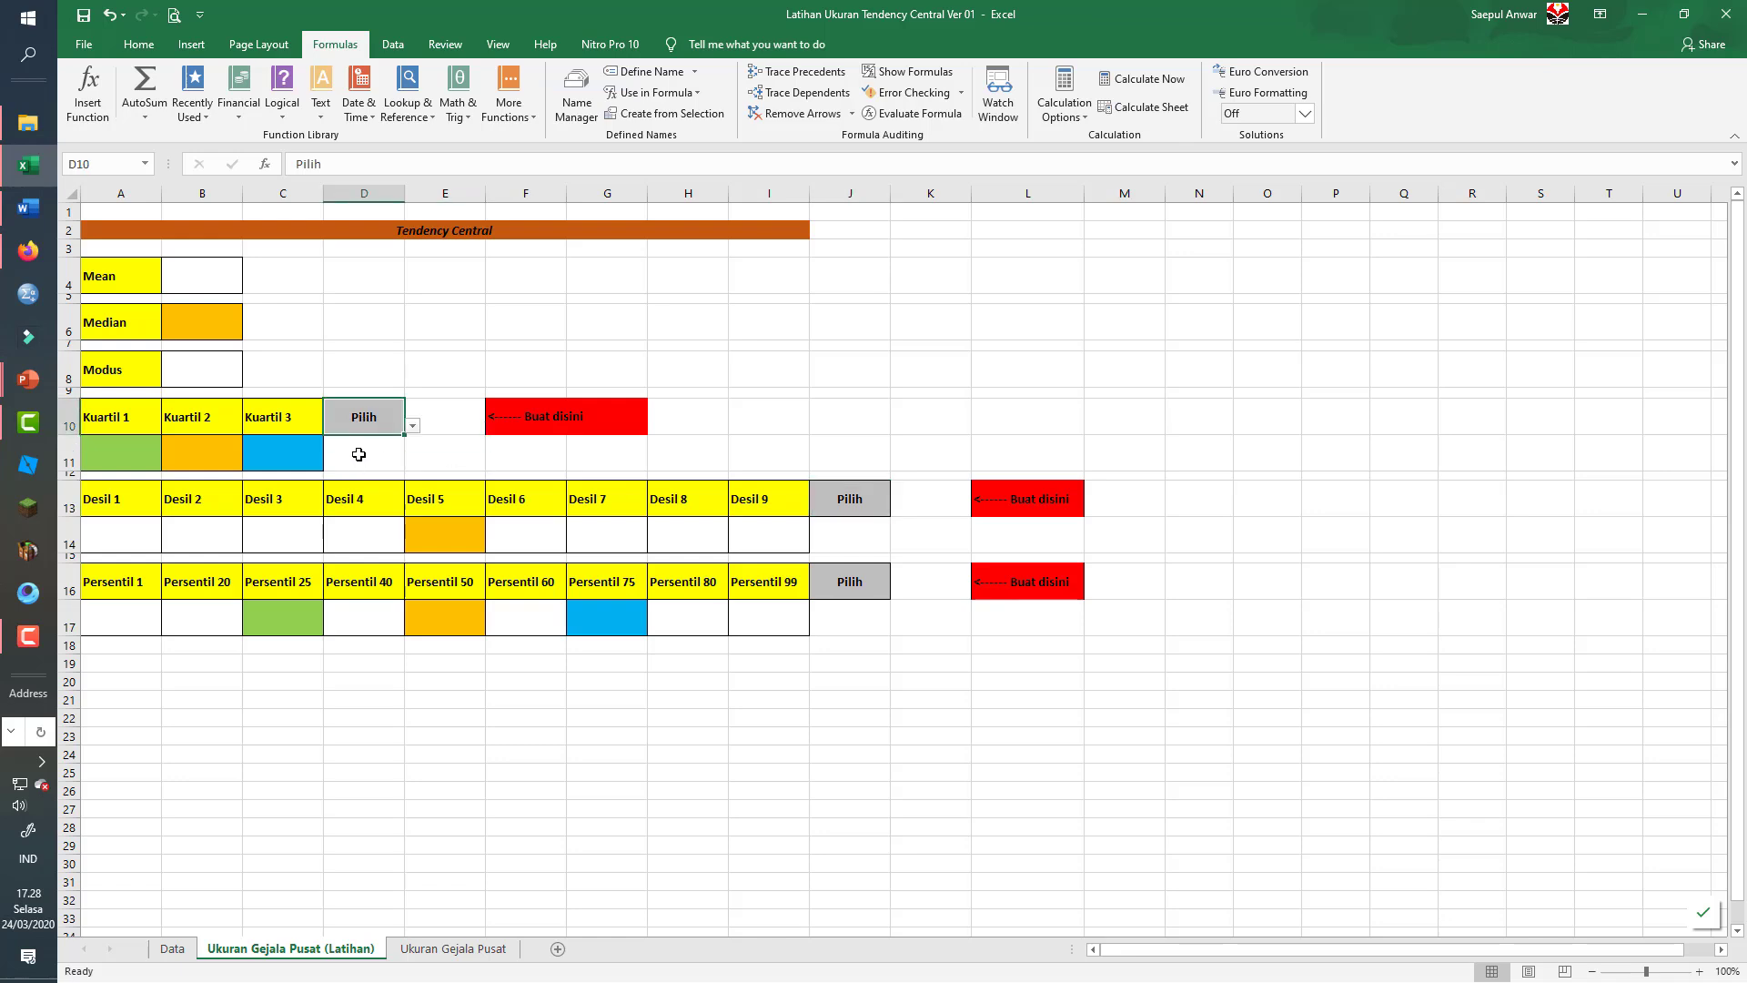
{"action": "left_click", "coordinate": [414, 426]}
{"action": "left_click", "coordinate": [374, 459]}
{"action": "left_click", "coordinate": [413, 425]}
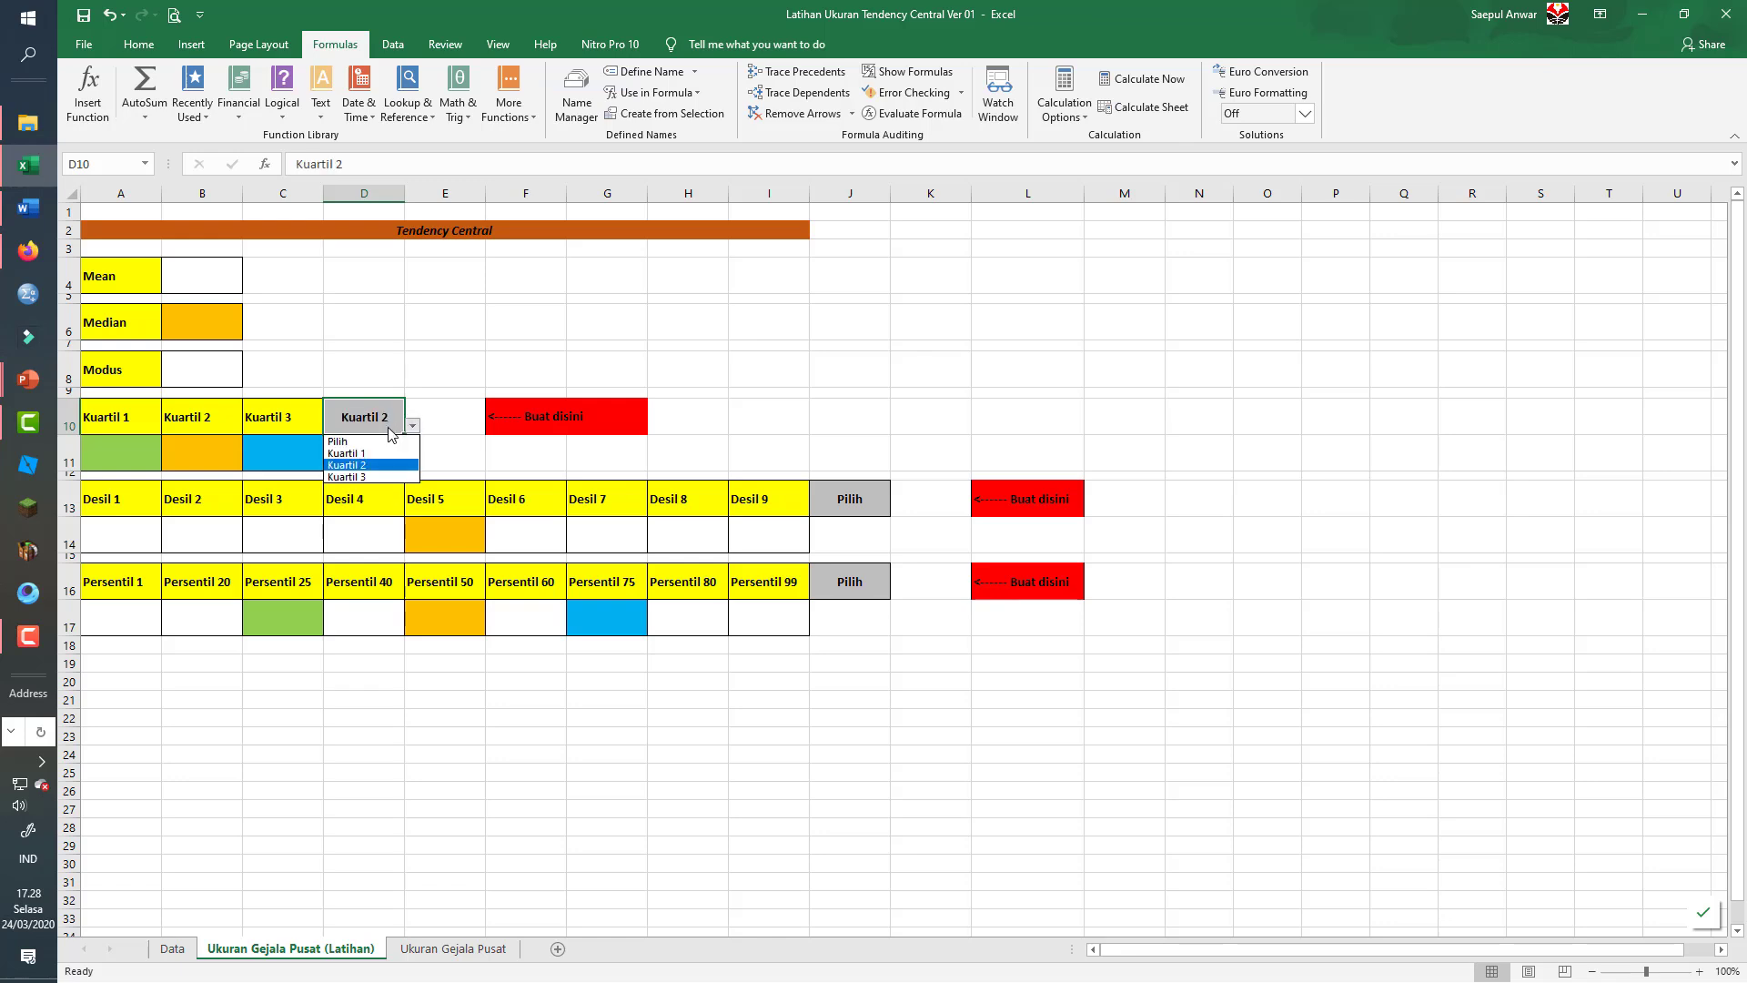
{"action": "left_click", "coordinate": [368, 441]}
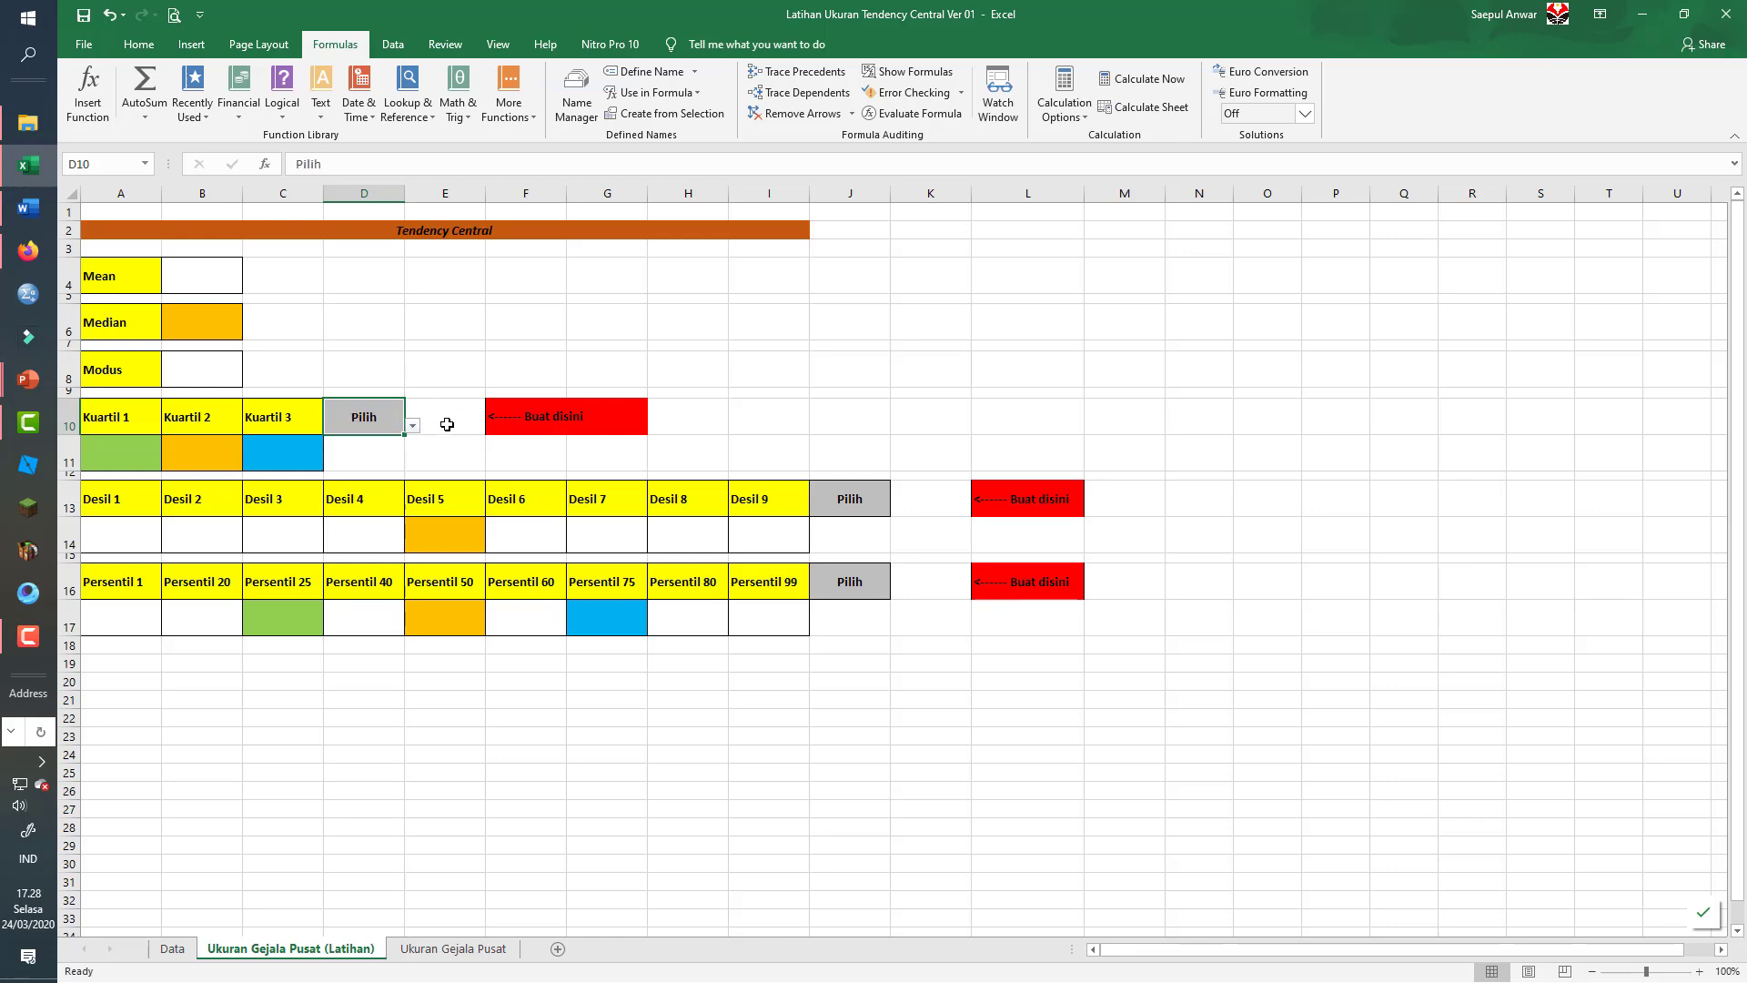
- Calculate the mean of the scores in B4 with the formula =AVERAGE(Nilai)
{"action": "left_click", "coordinate": [219, 278]}
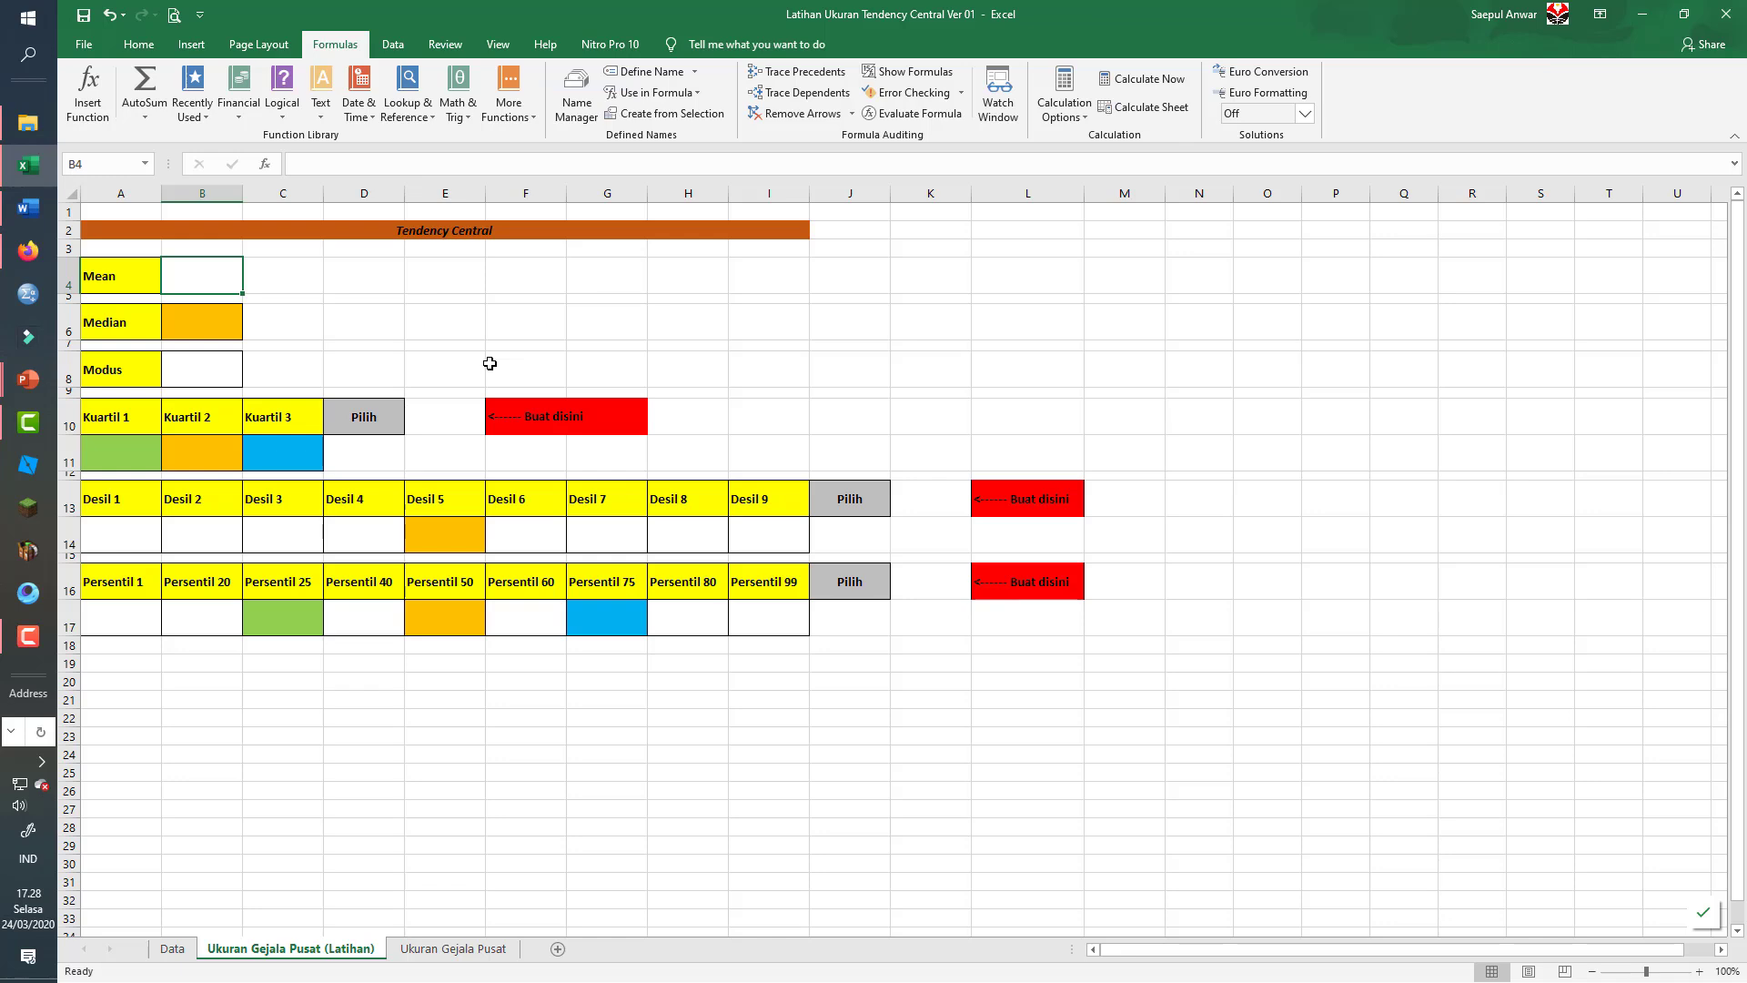
{"action": "type", "text": "="}
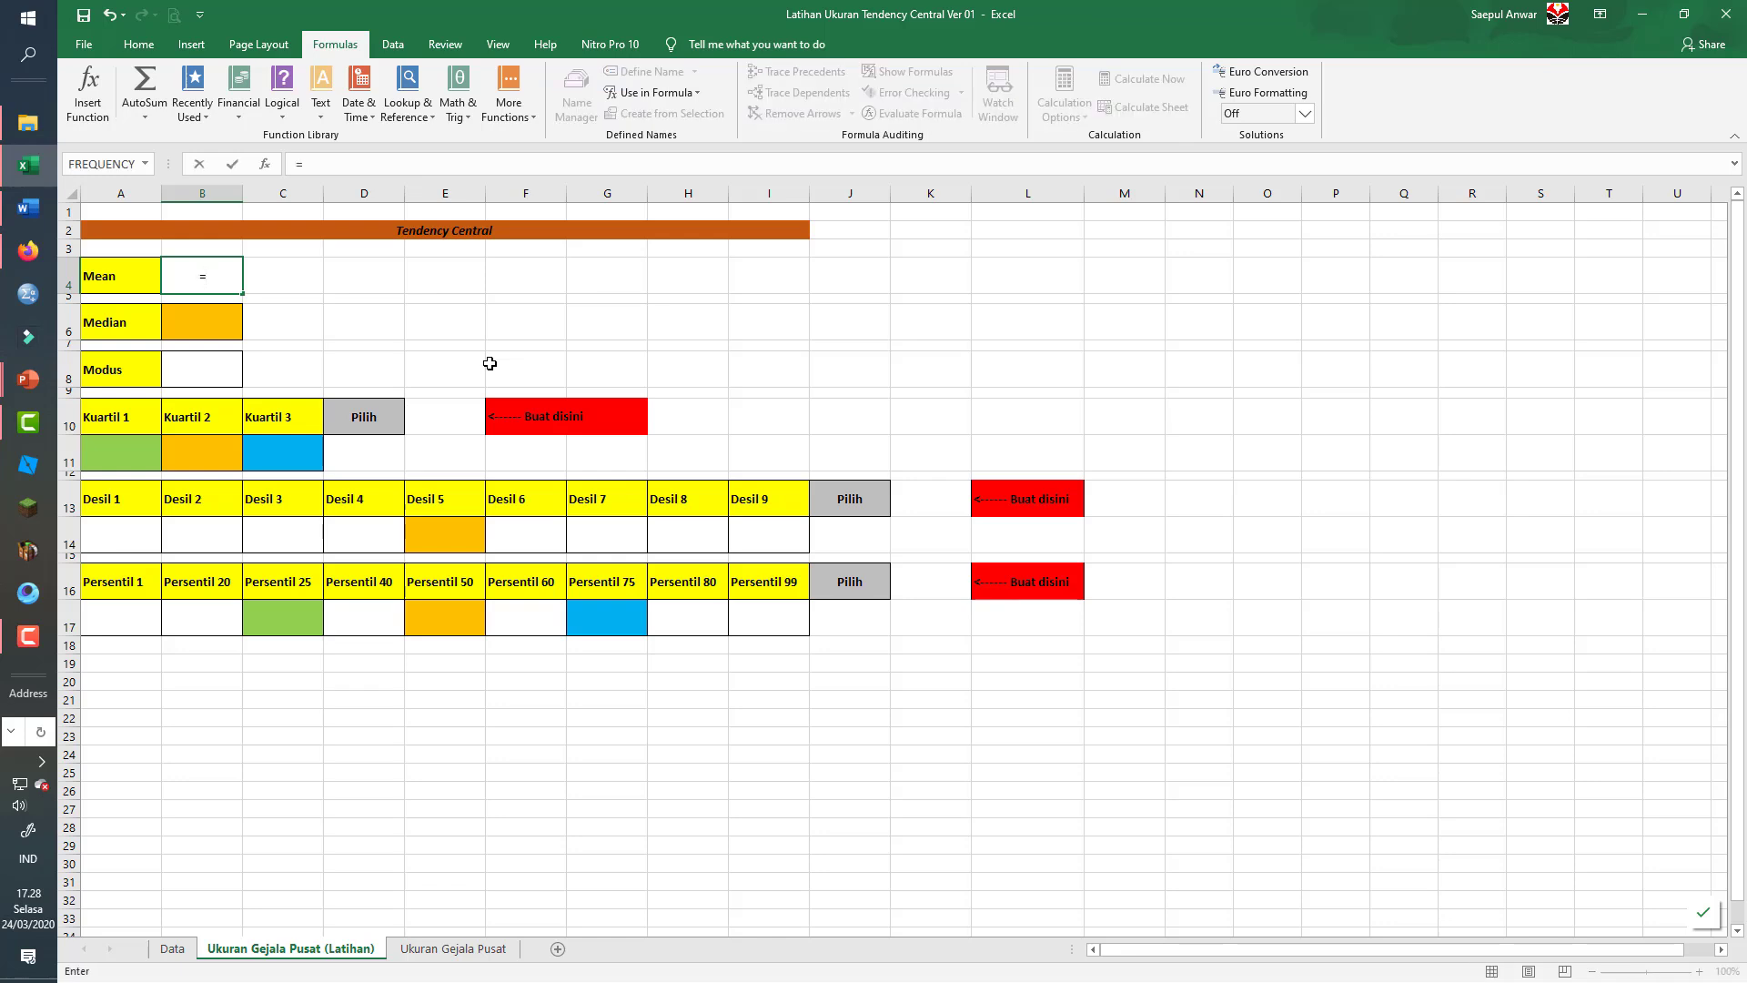
{"action": "type", "text": "average"}
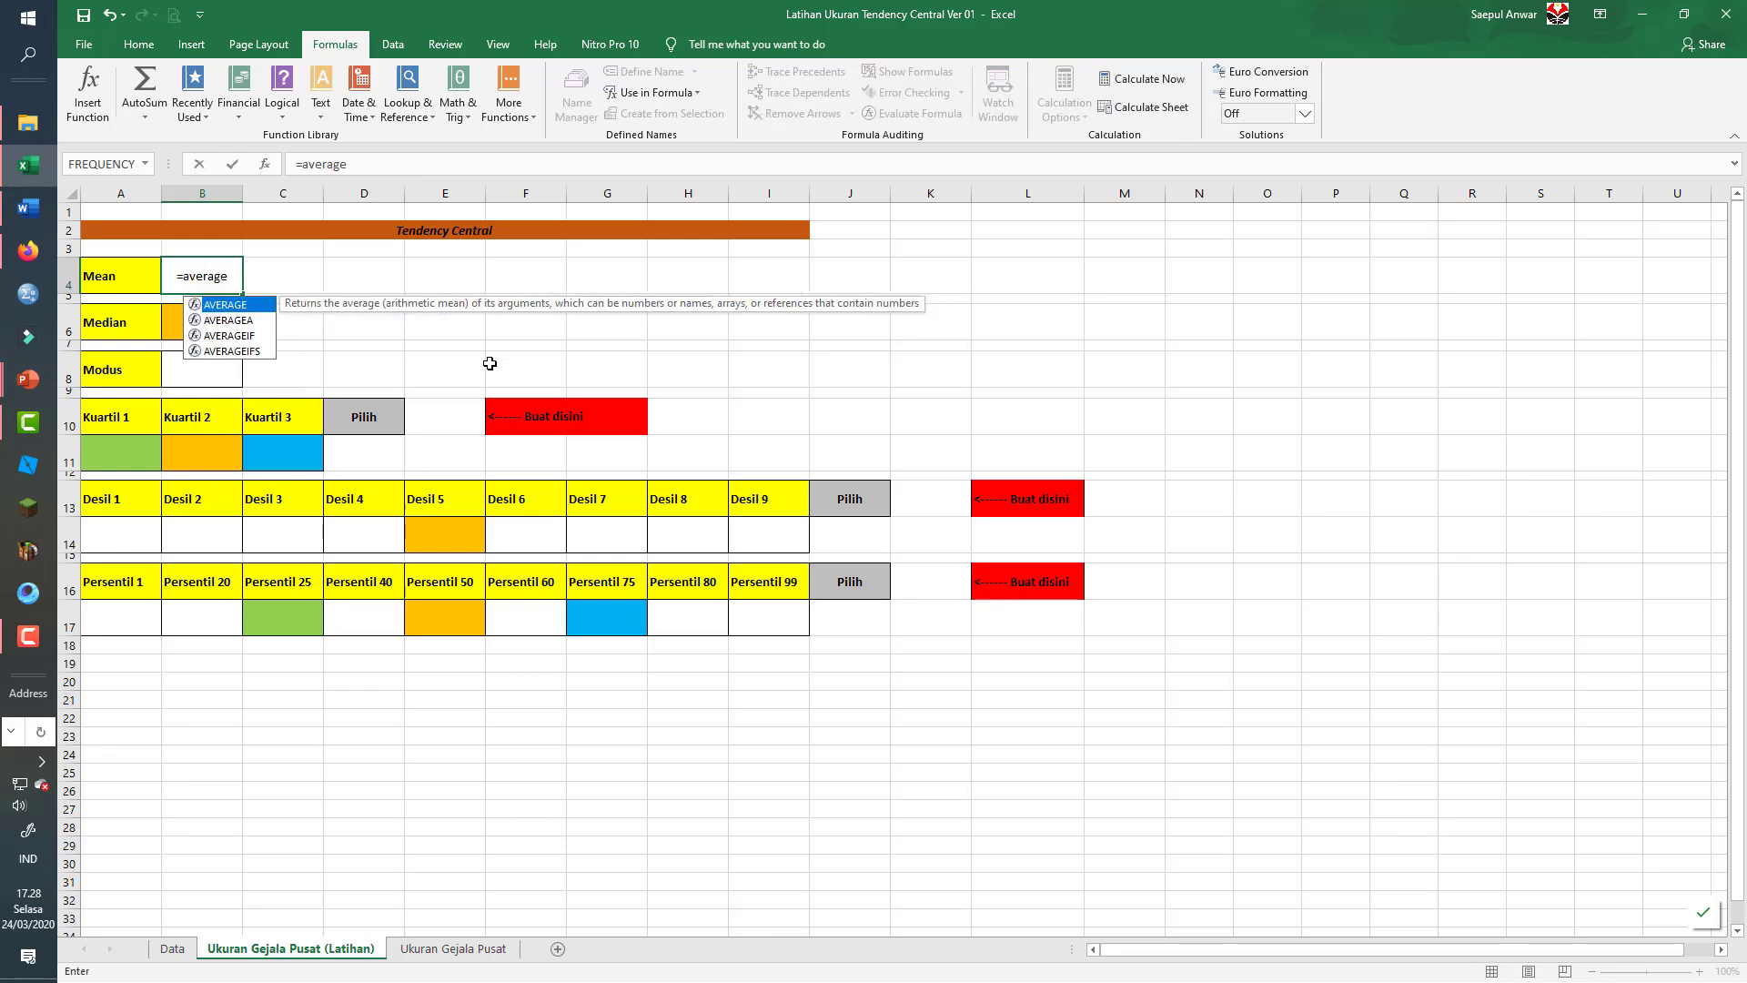
{"action": "type", "text": "("}
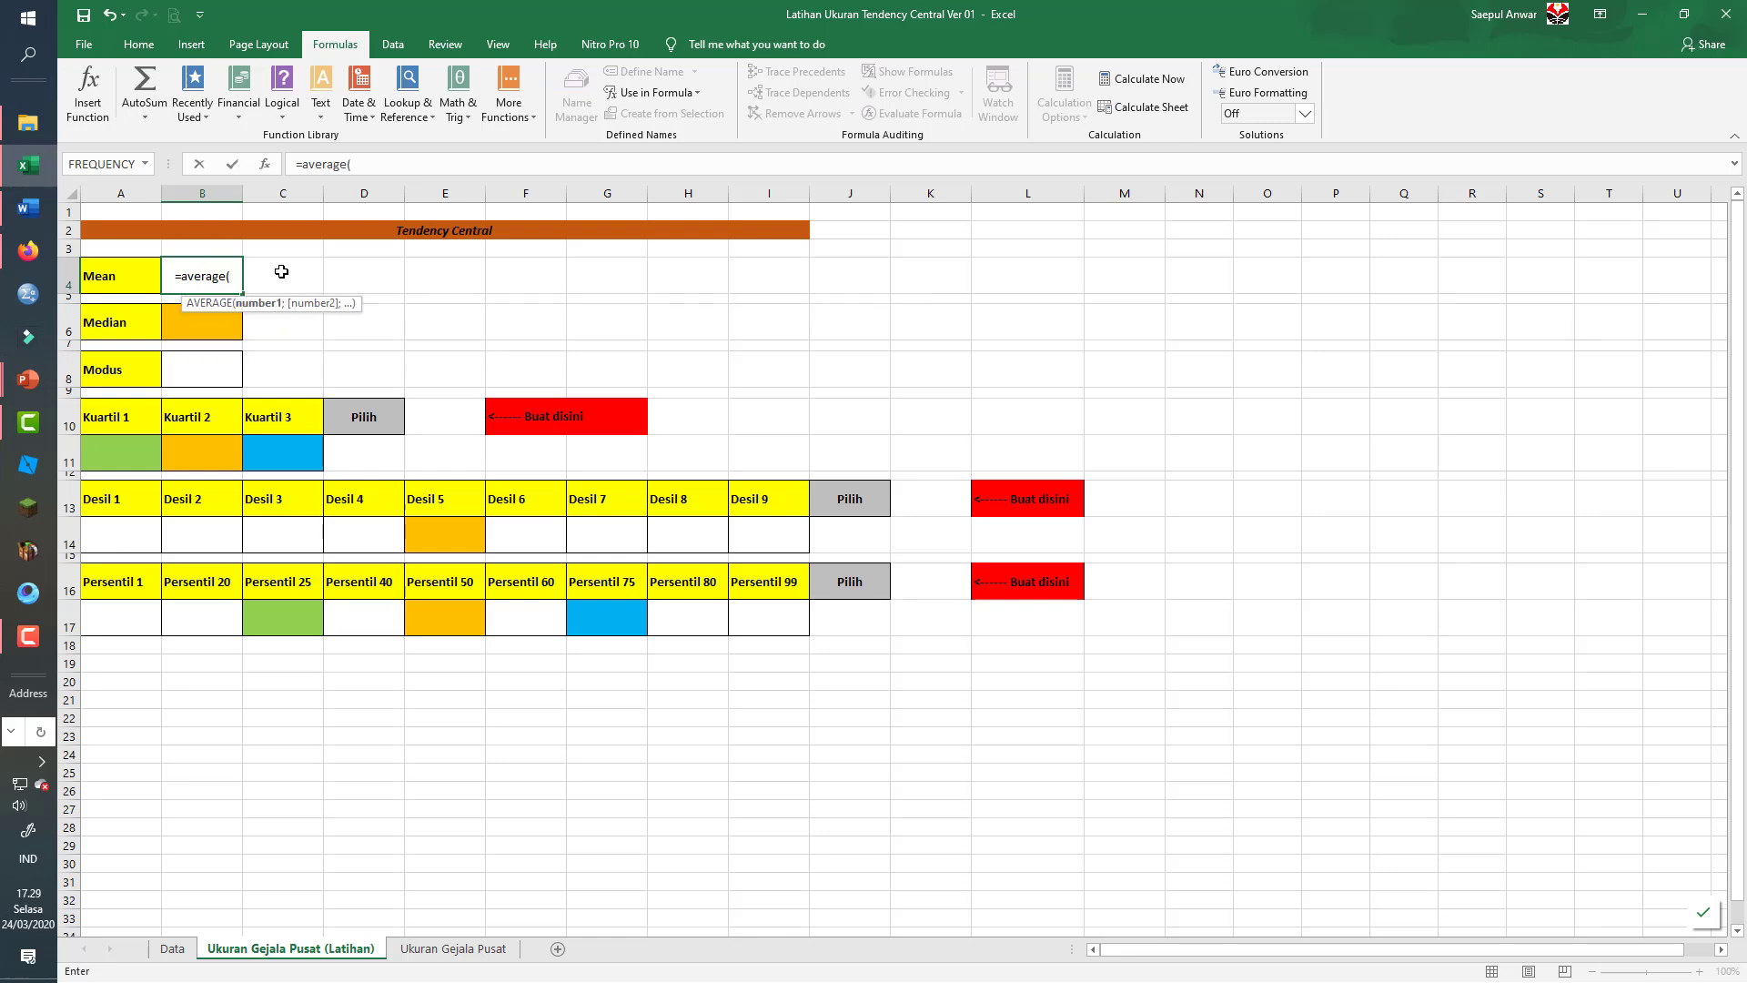
{"action": "type", "text": "n"}
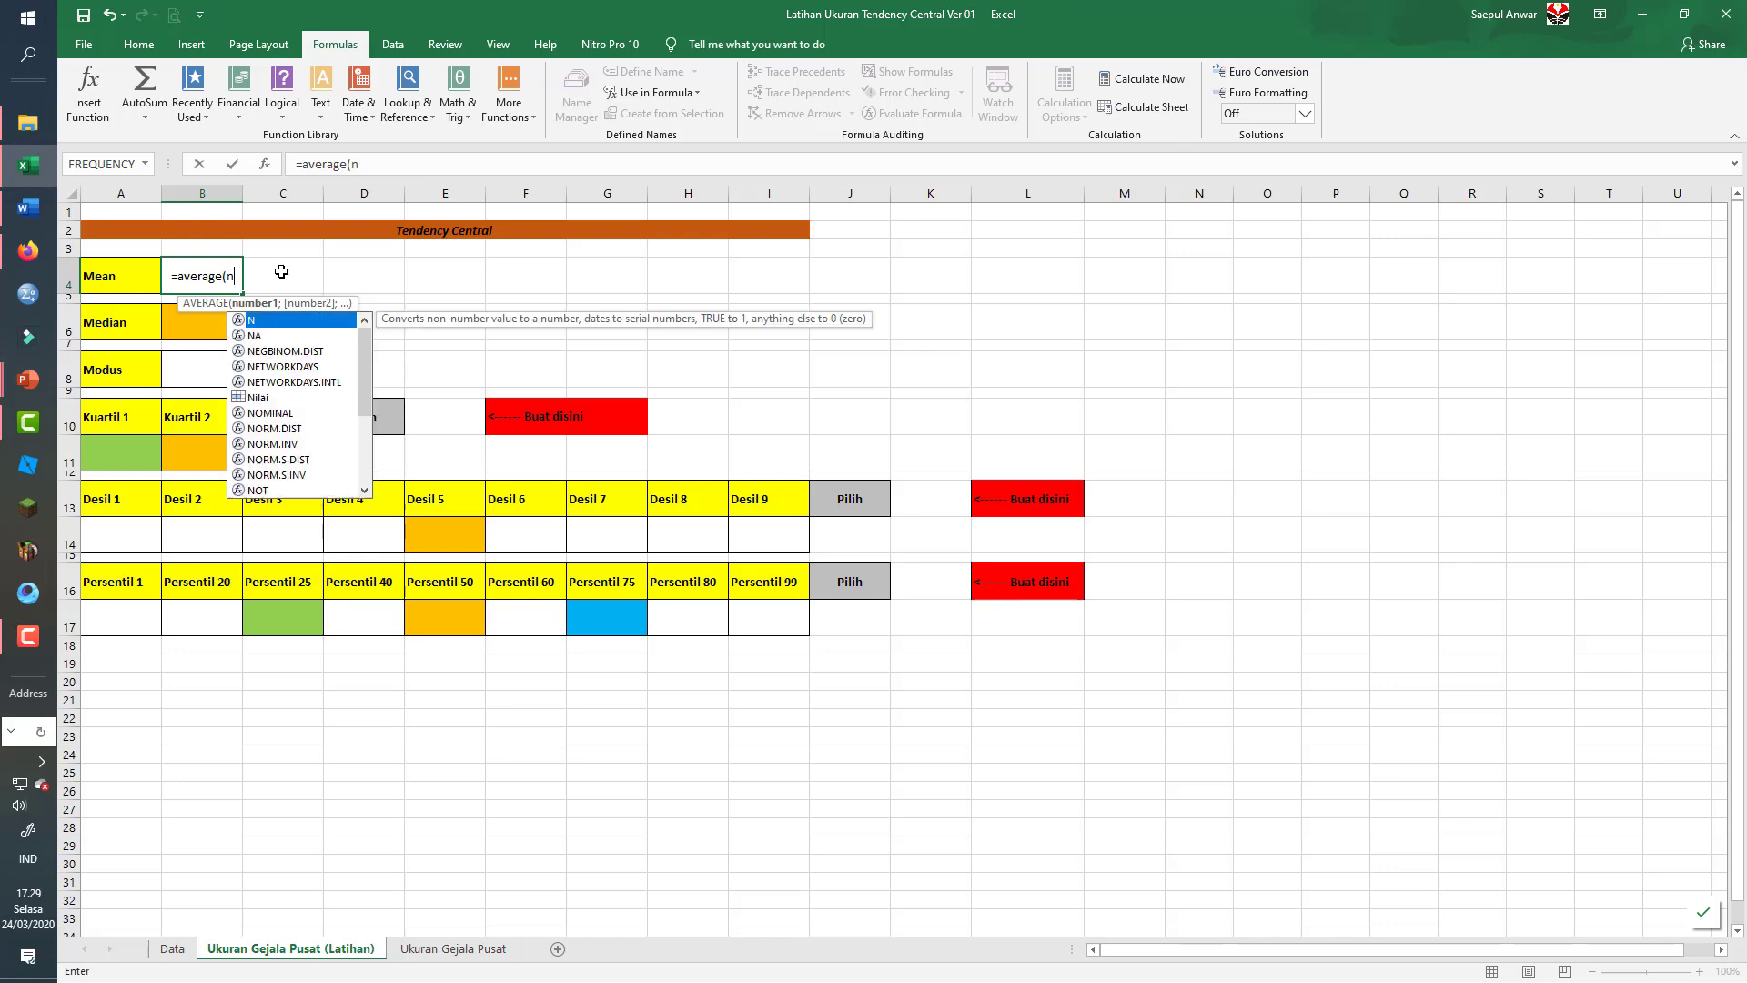
{"action": "type", "text": "ilai)"}
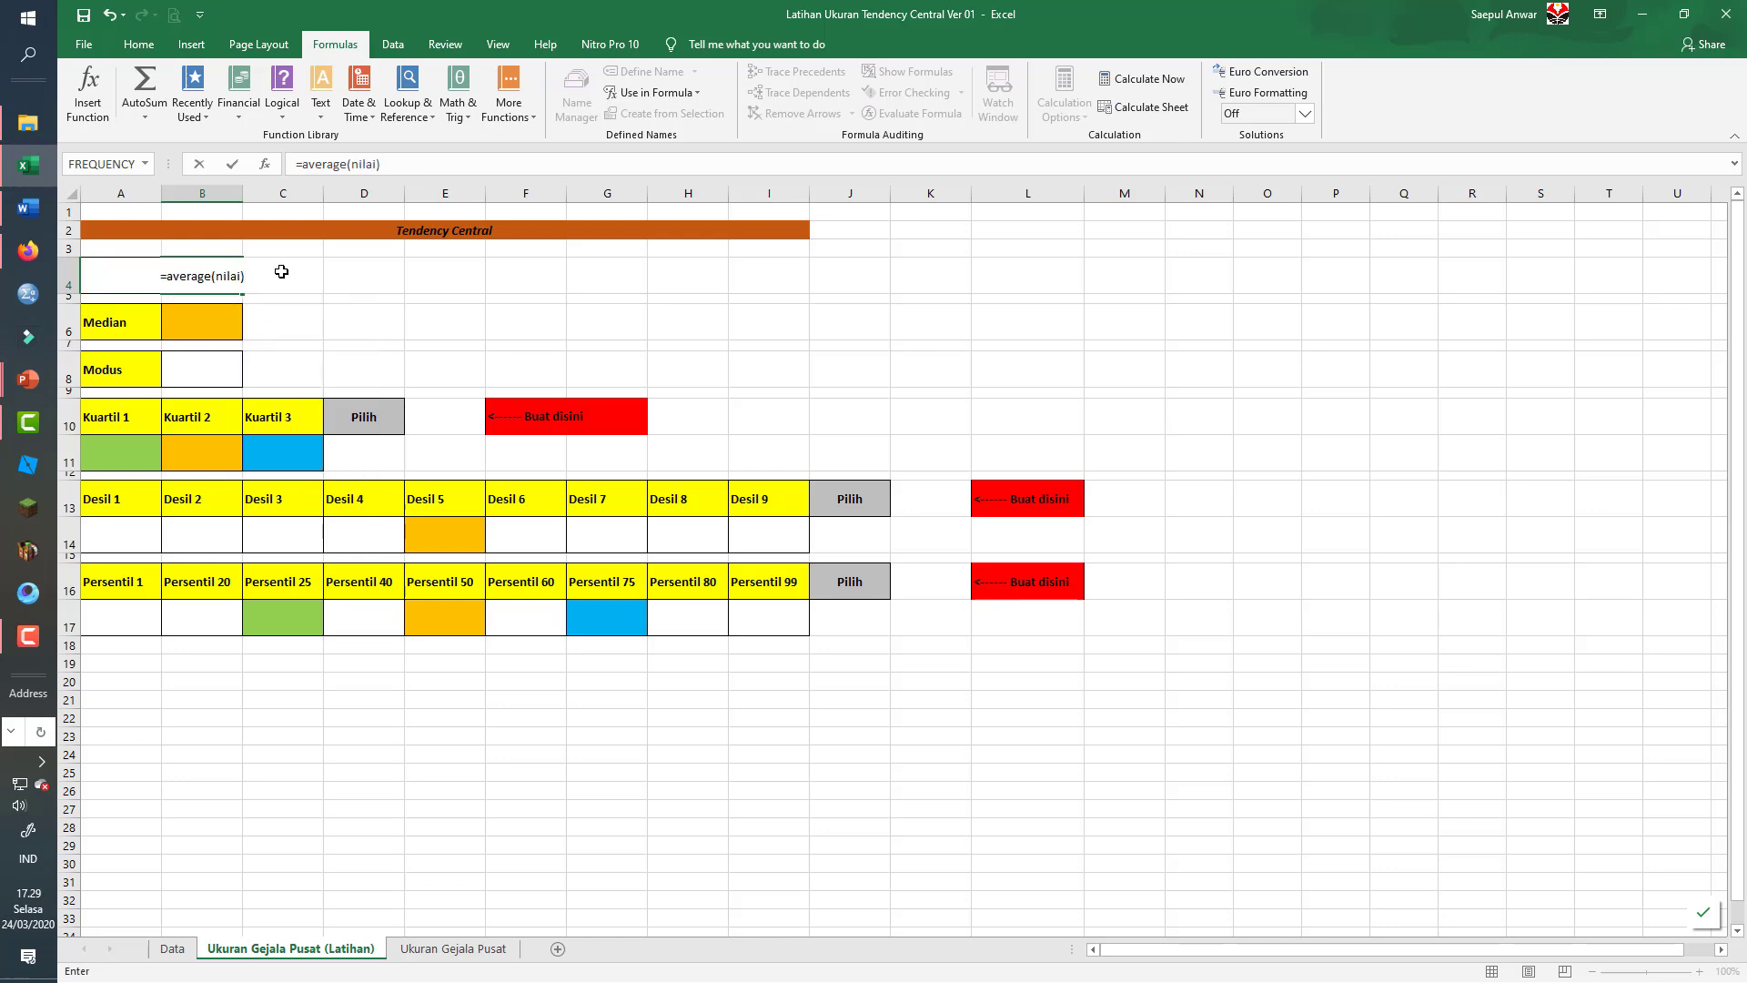
{"action": "key", "text": "Return"}
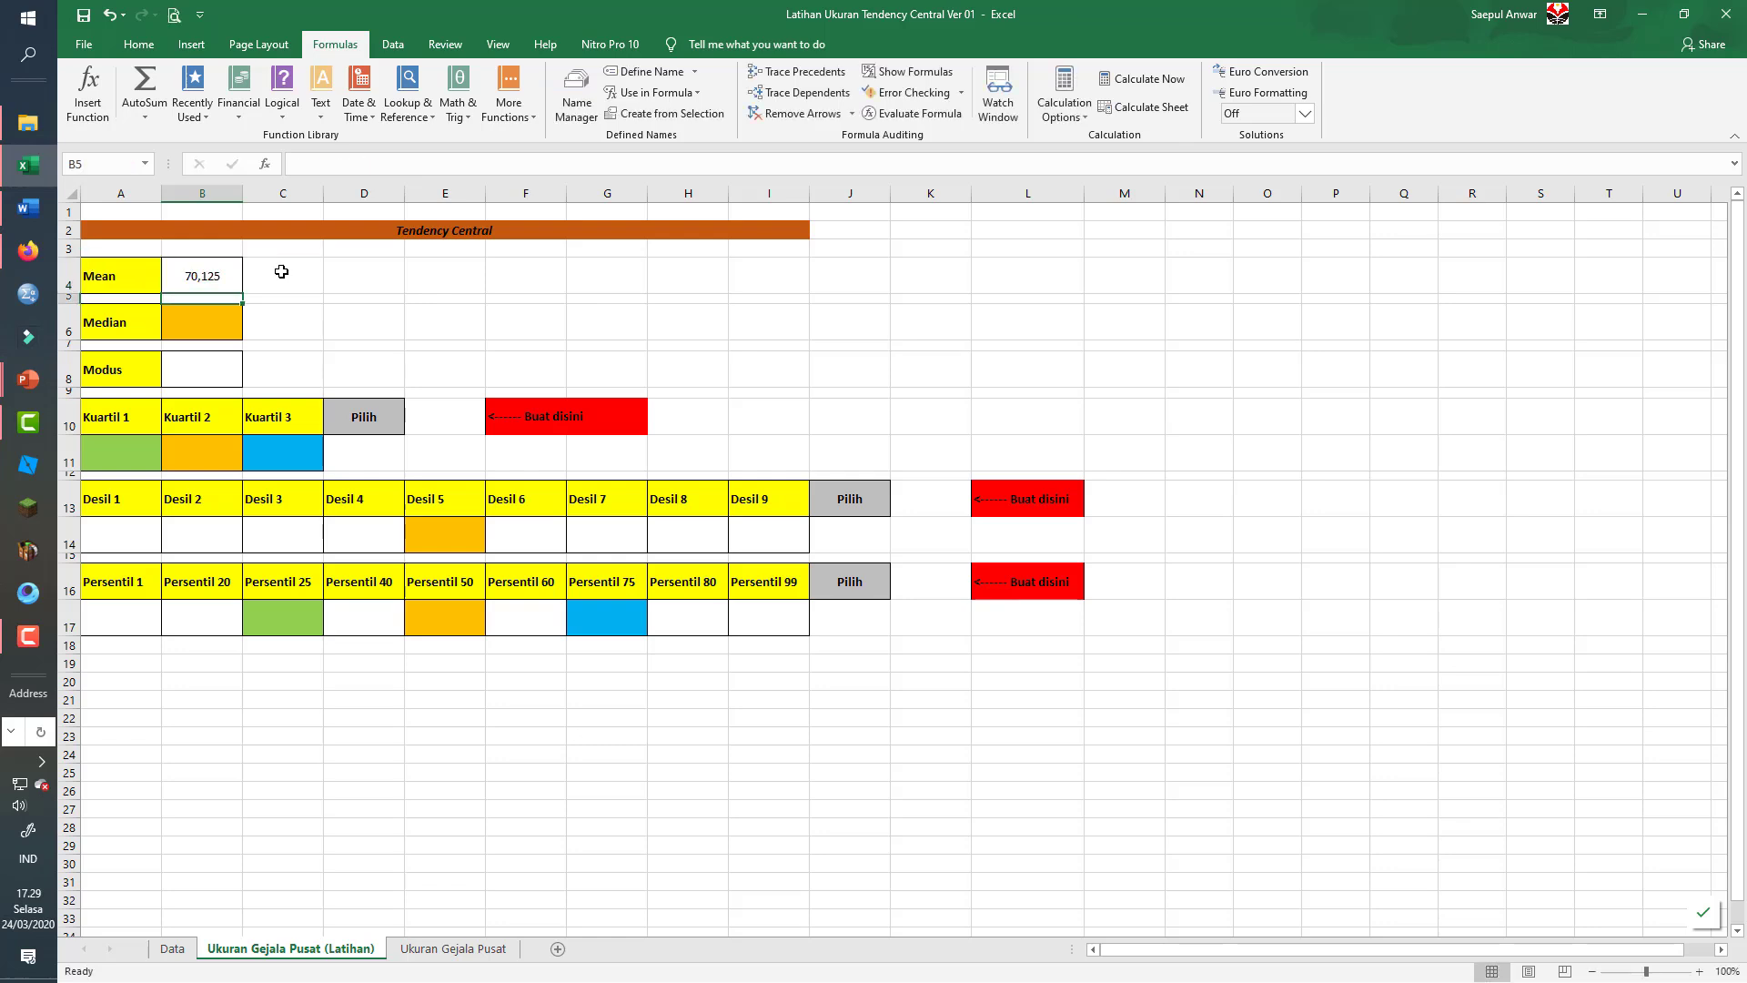
- Calculate the median of the scores in B6 with the MEDIAN function on the named range Nilai
{"action": "key", "text": "Down"}
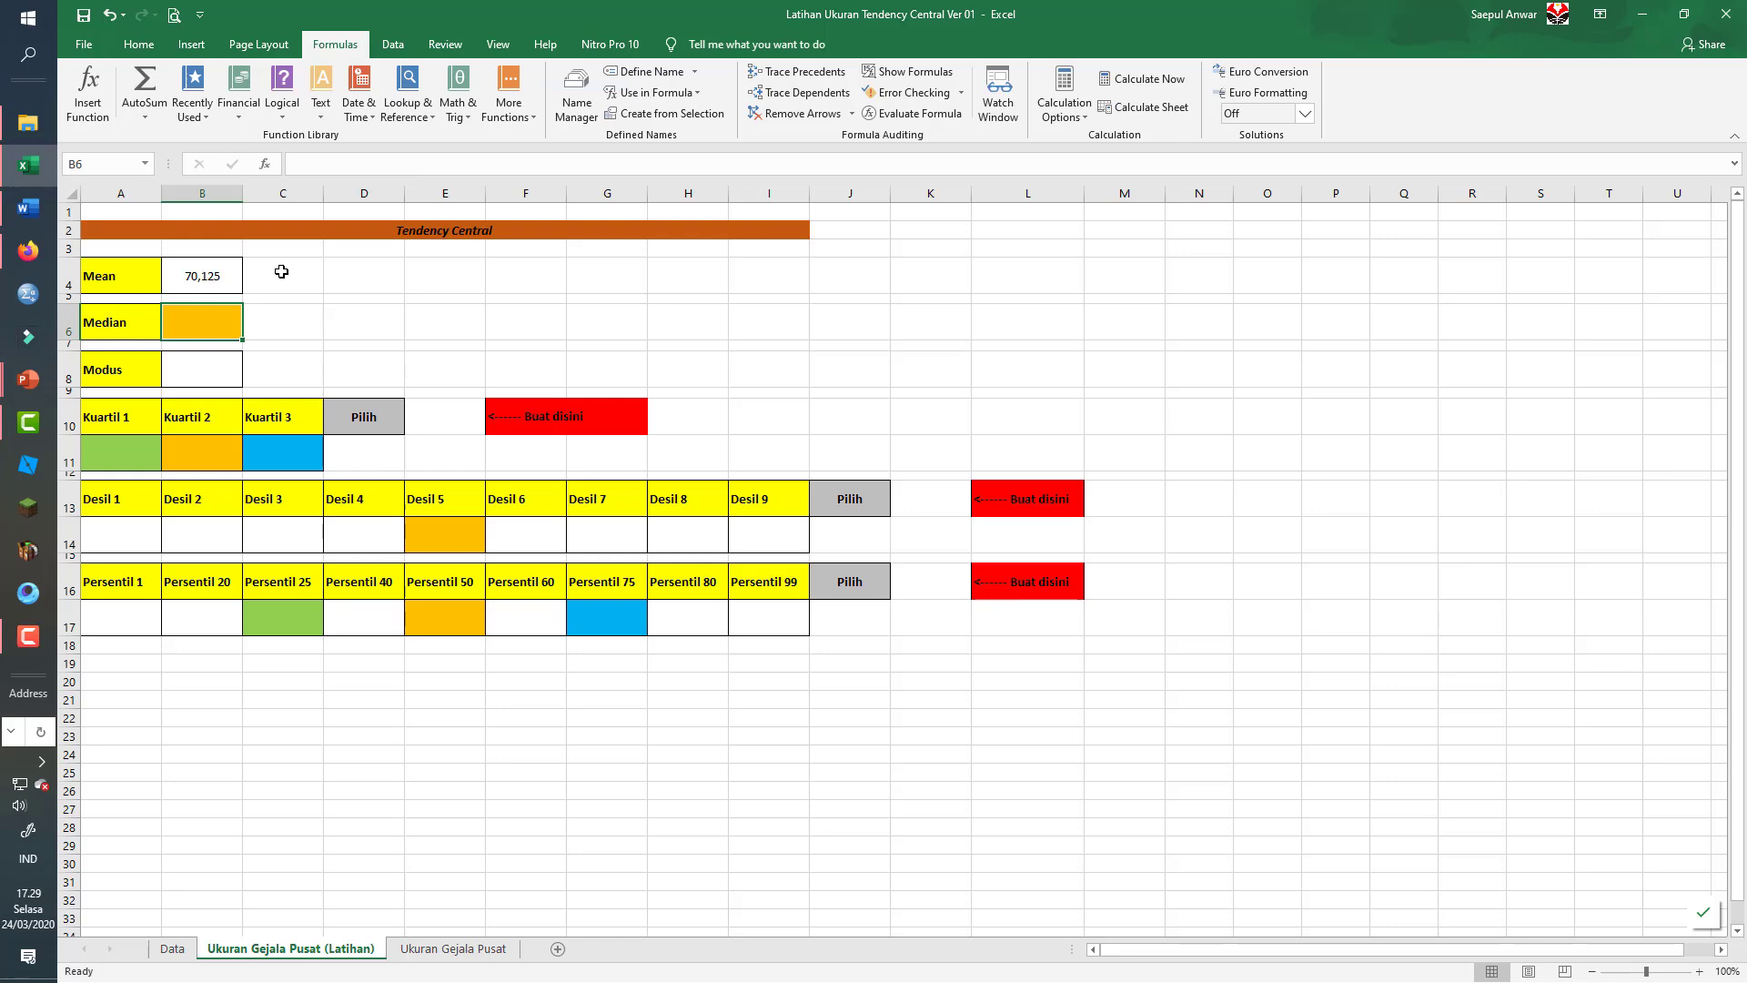
{"action": "type", "text": "="}
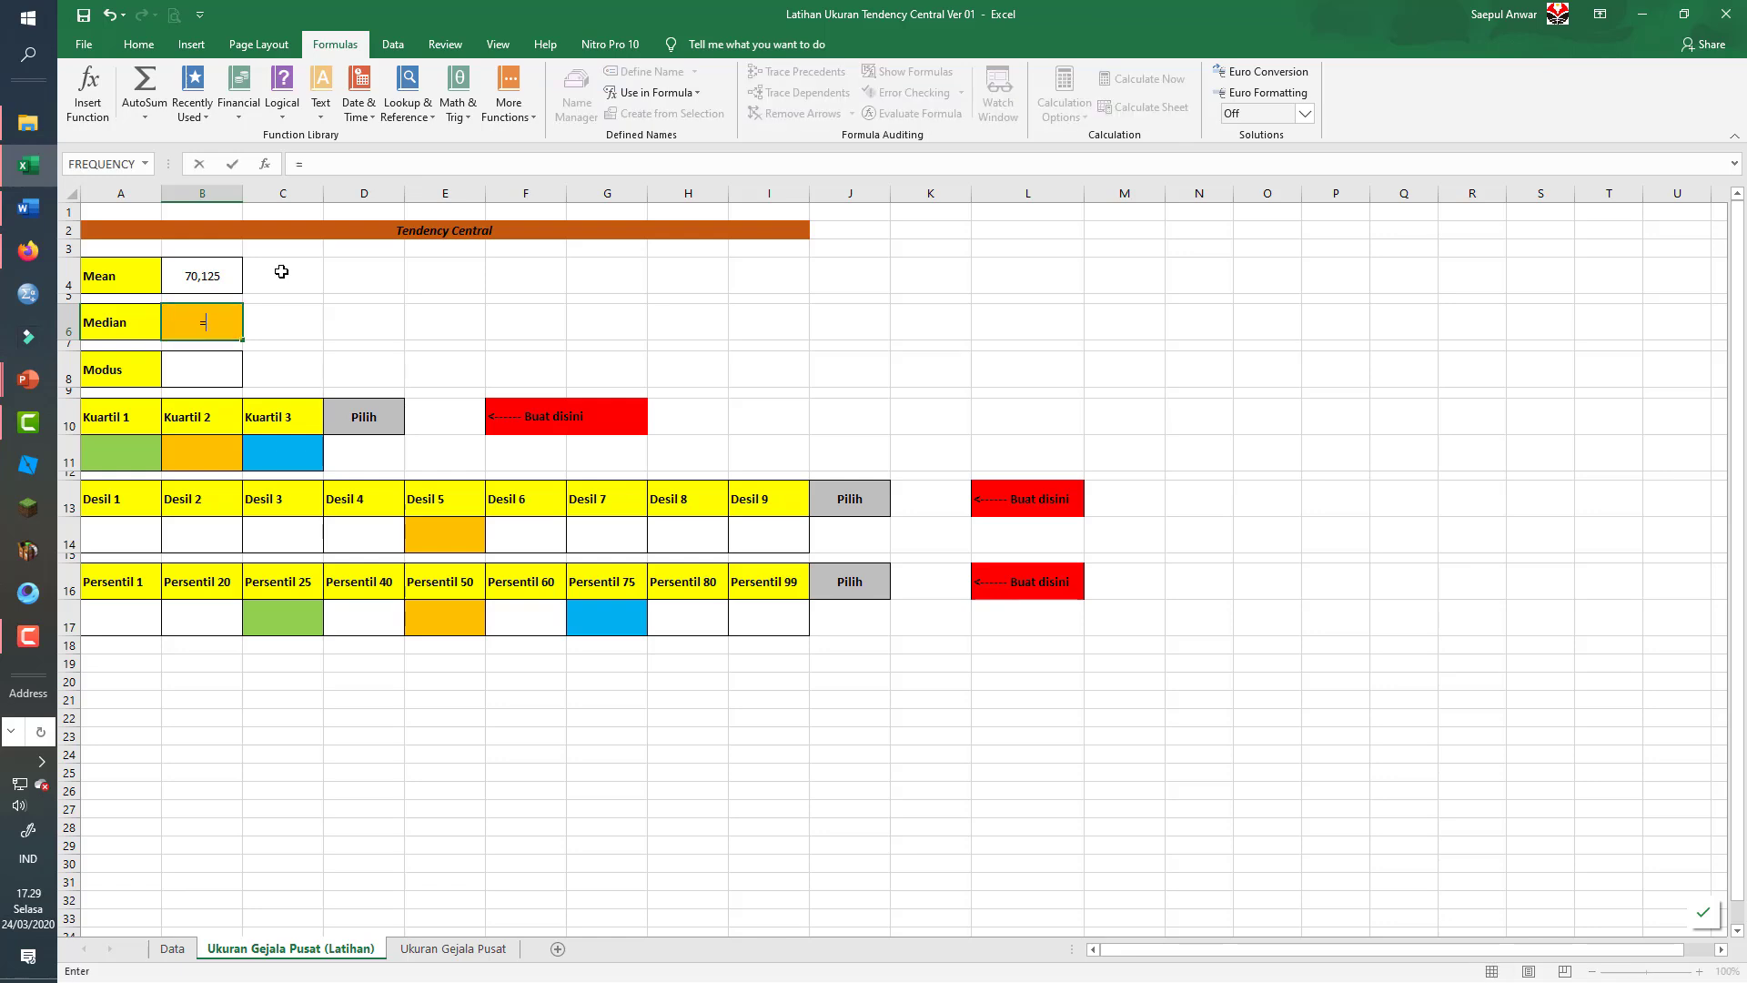
{"action": "type", "text": "media"}
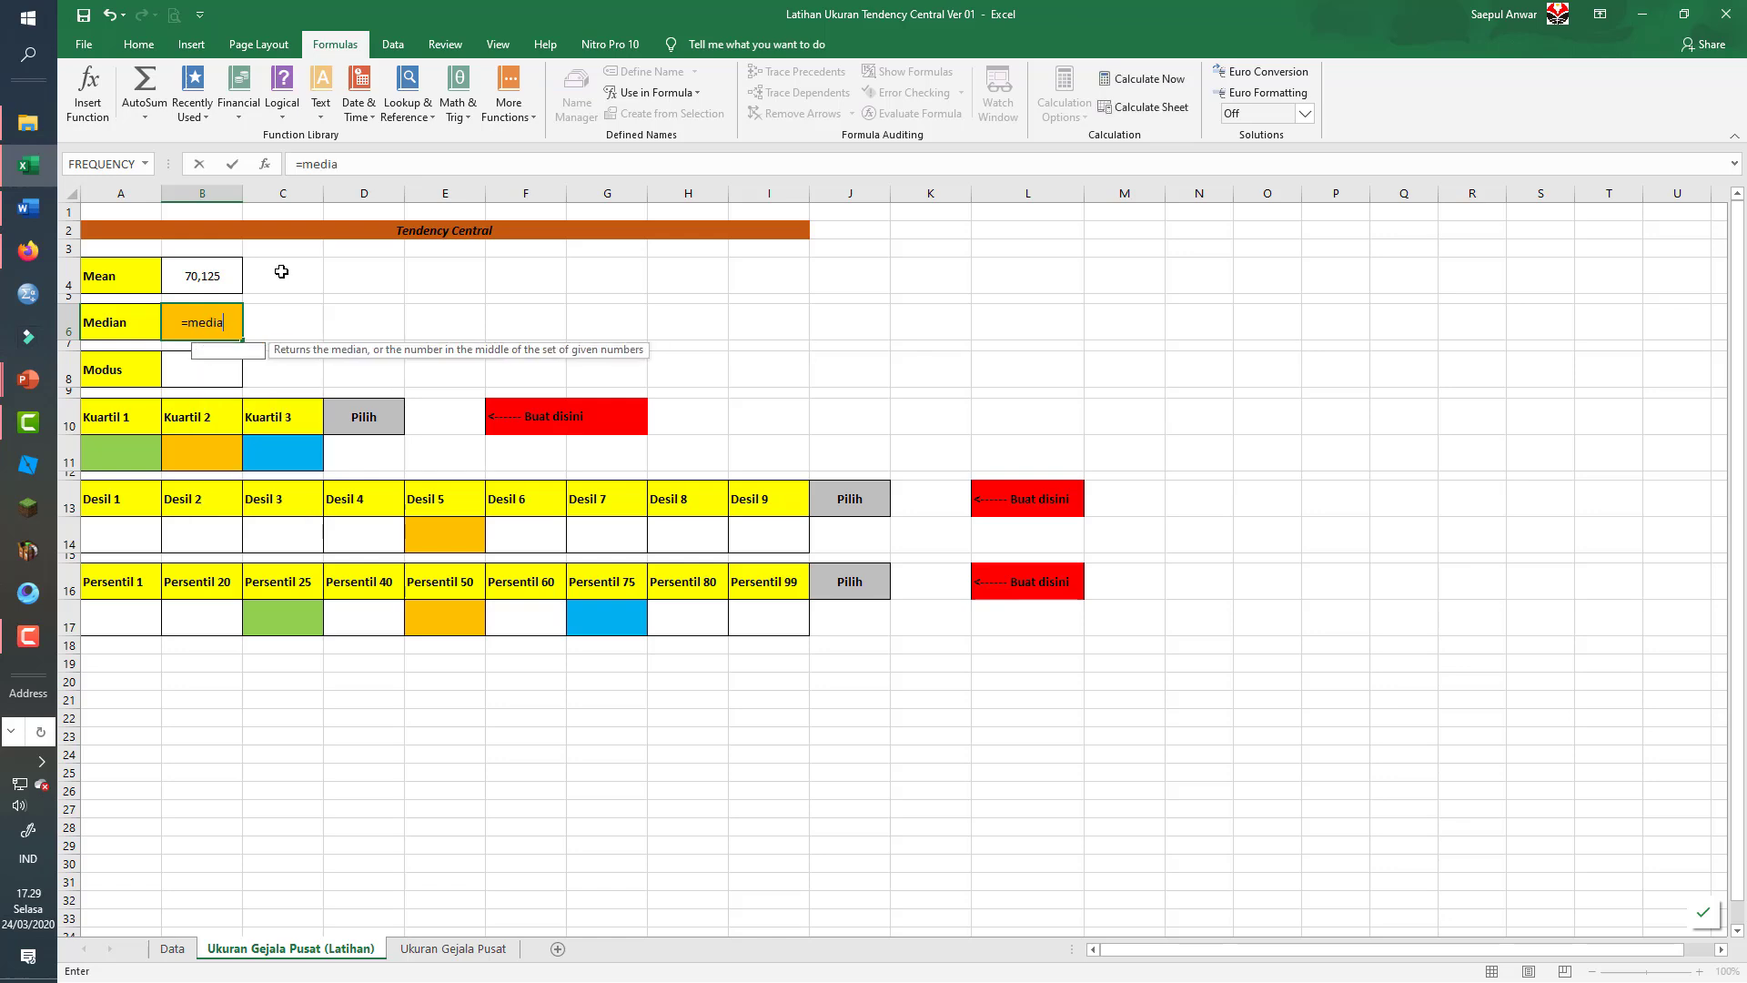
{"action": "type", "text": "n"}
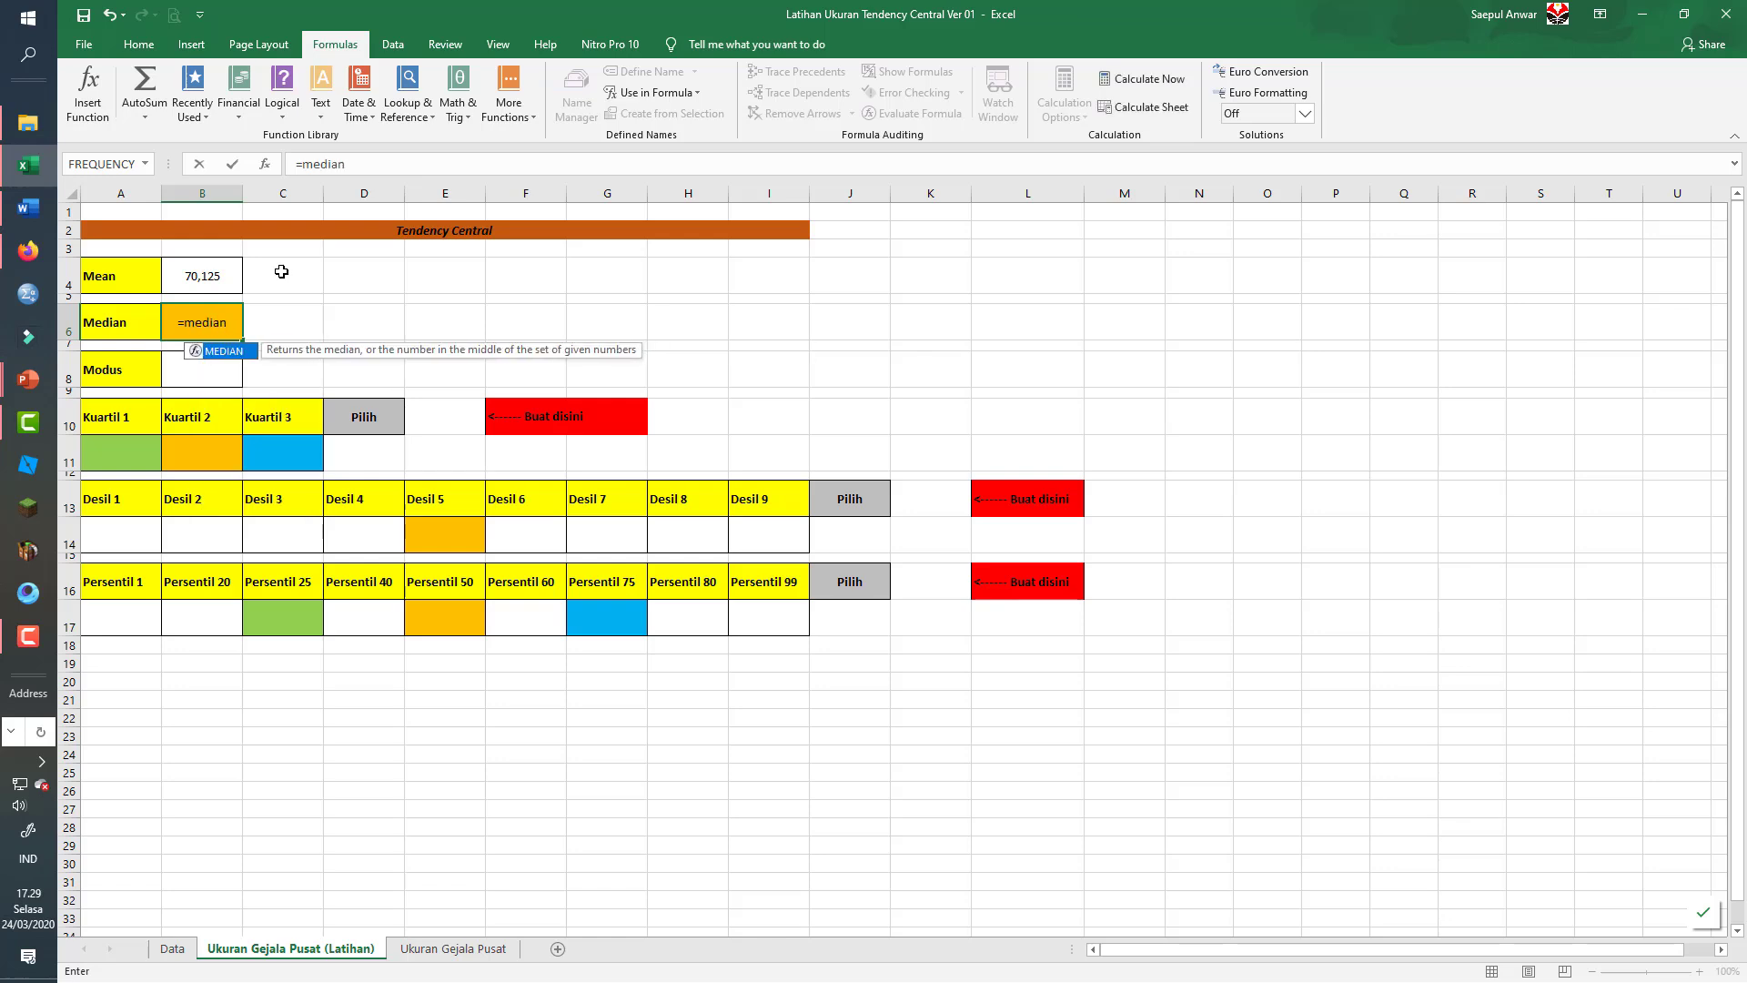
{"action": "type", "text": "(nilai"}
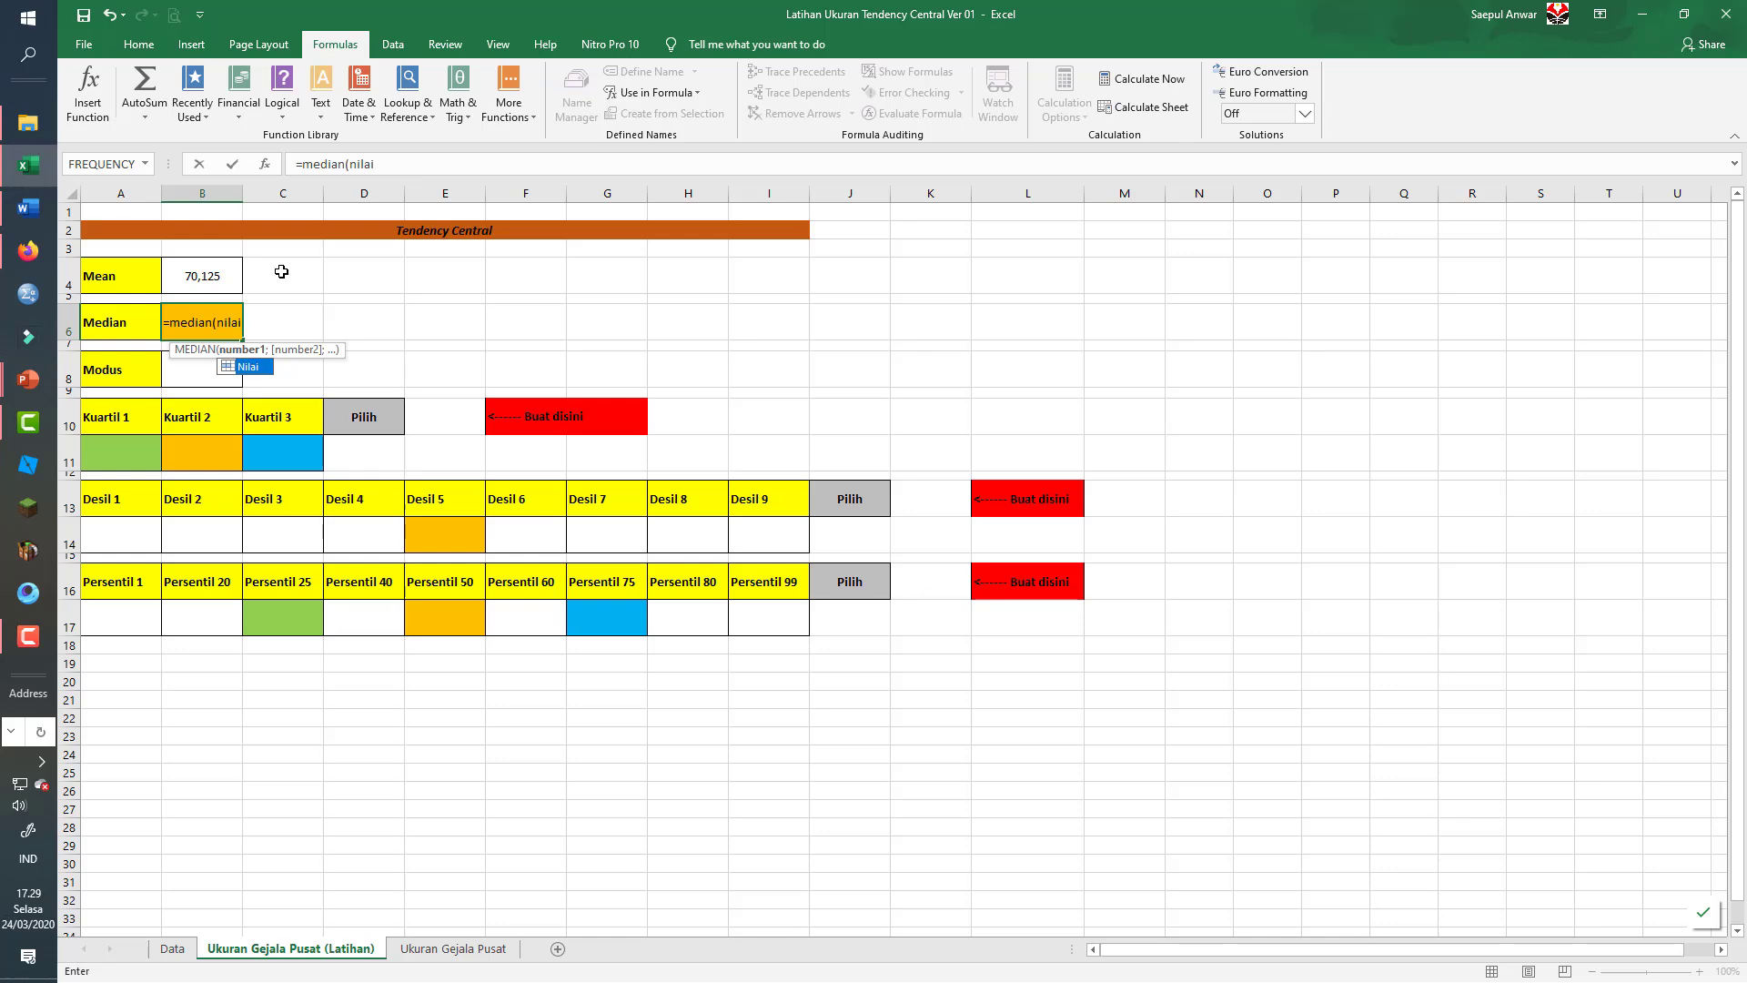
{"action": "key", "text": "Return"}
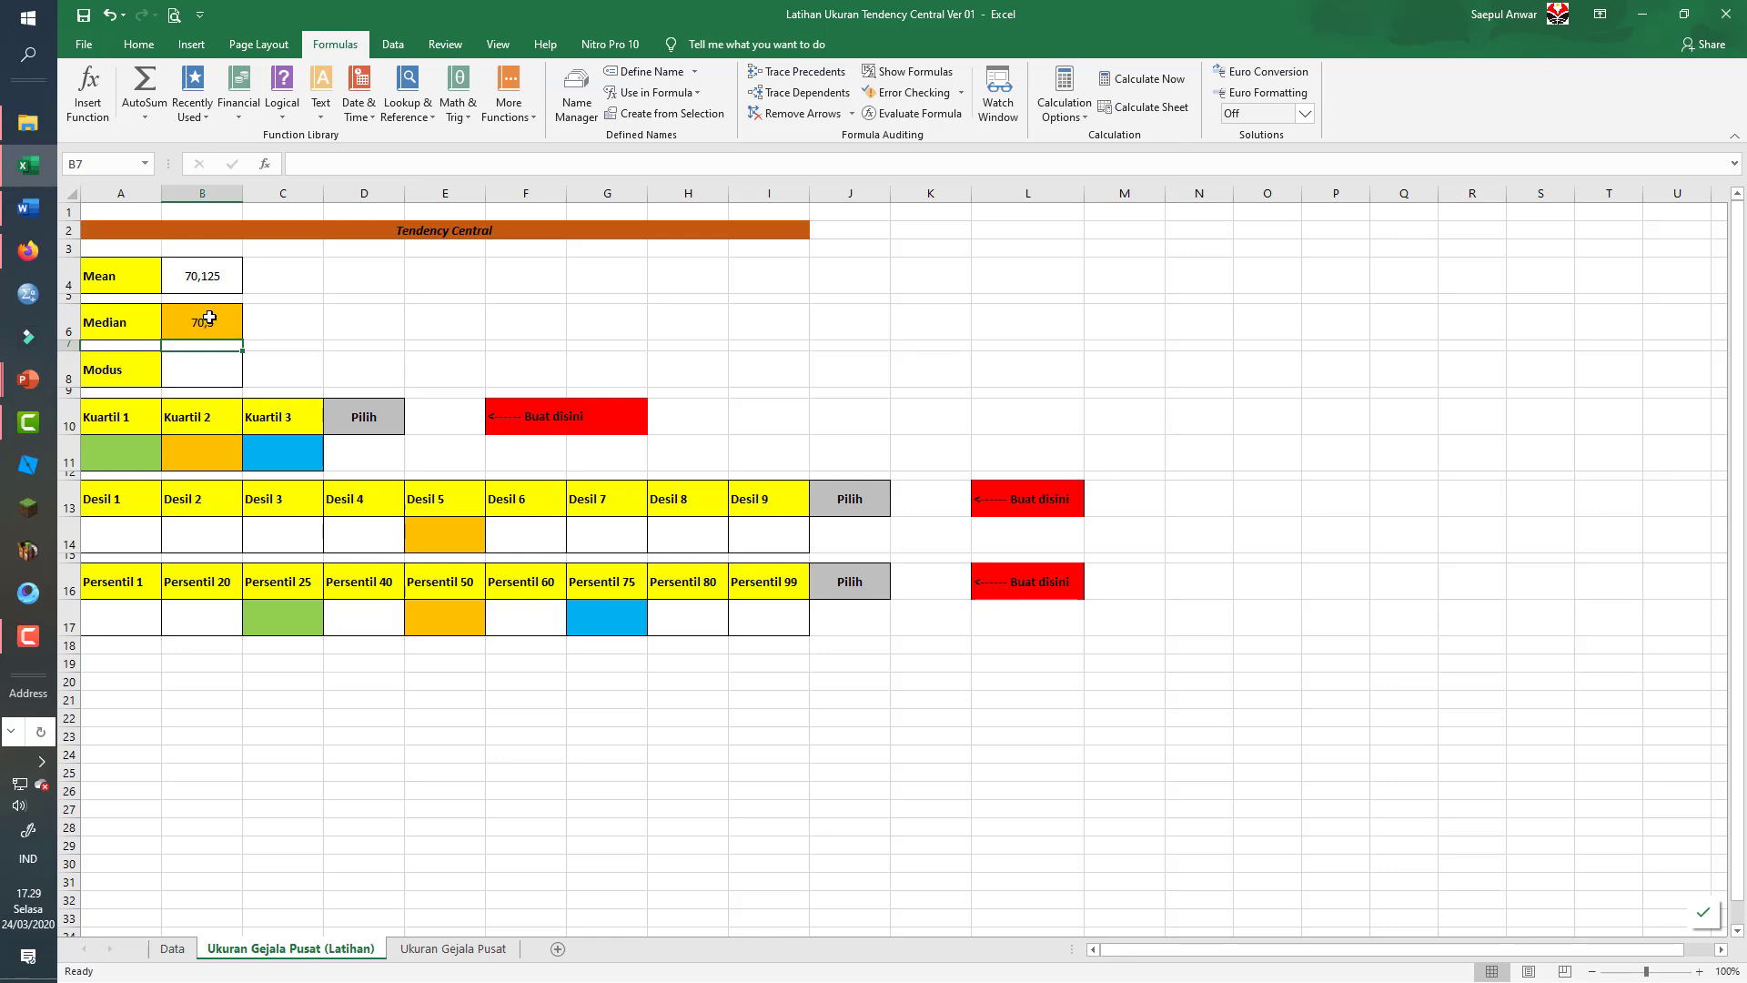
- Calculate the mode of the scores in the Modus cell B8 with the formula =MODE(Nilai)
{"action": "left_click", "coordinate": [205, 364]}
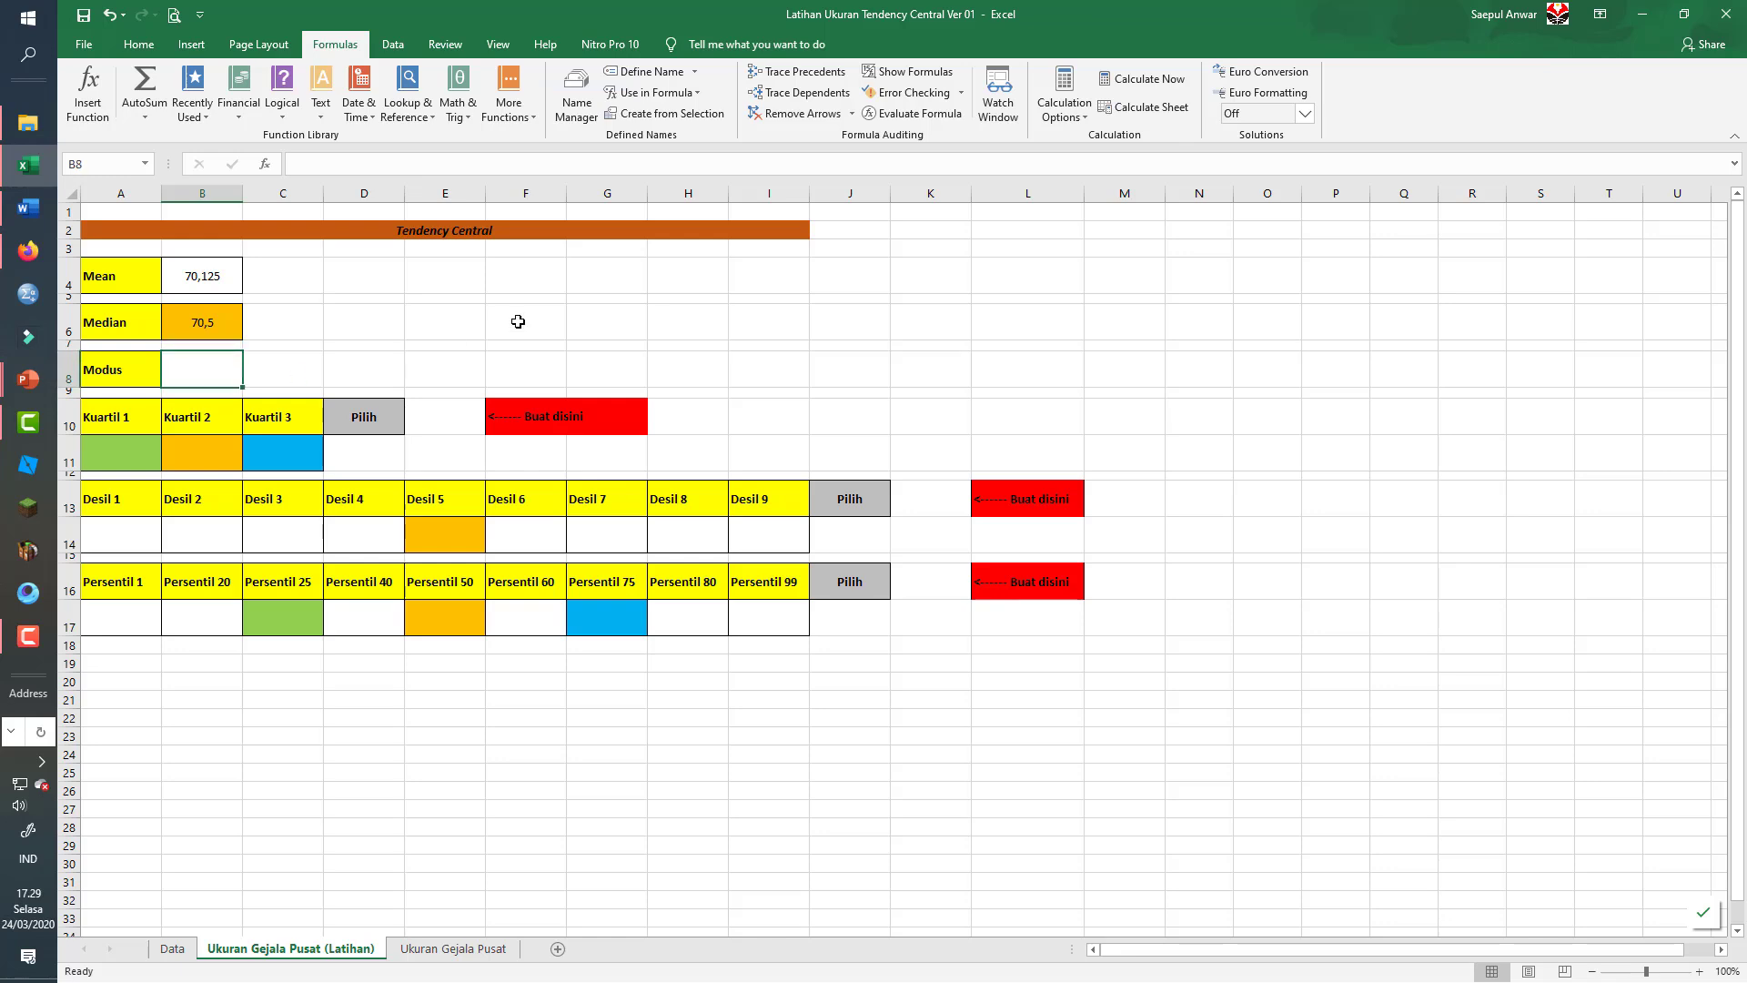
{"action": "type", "text": "="}
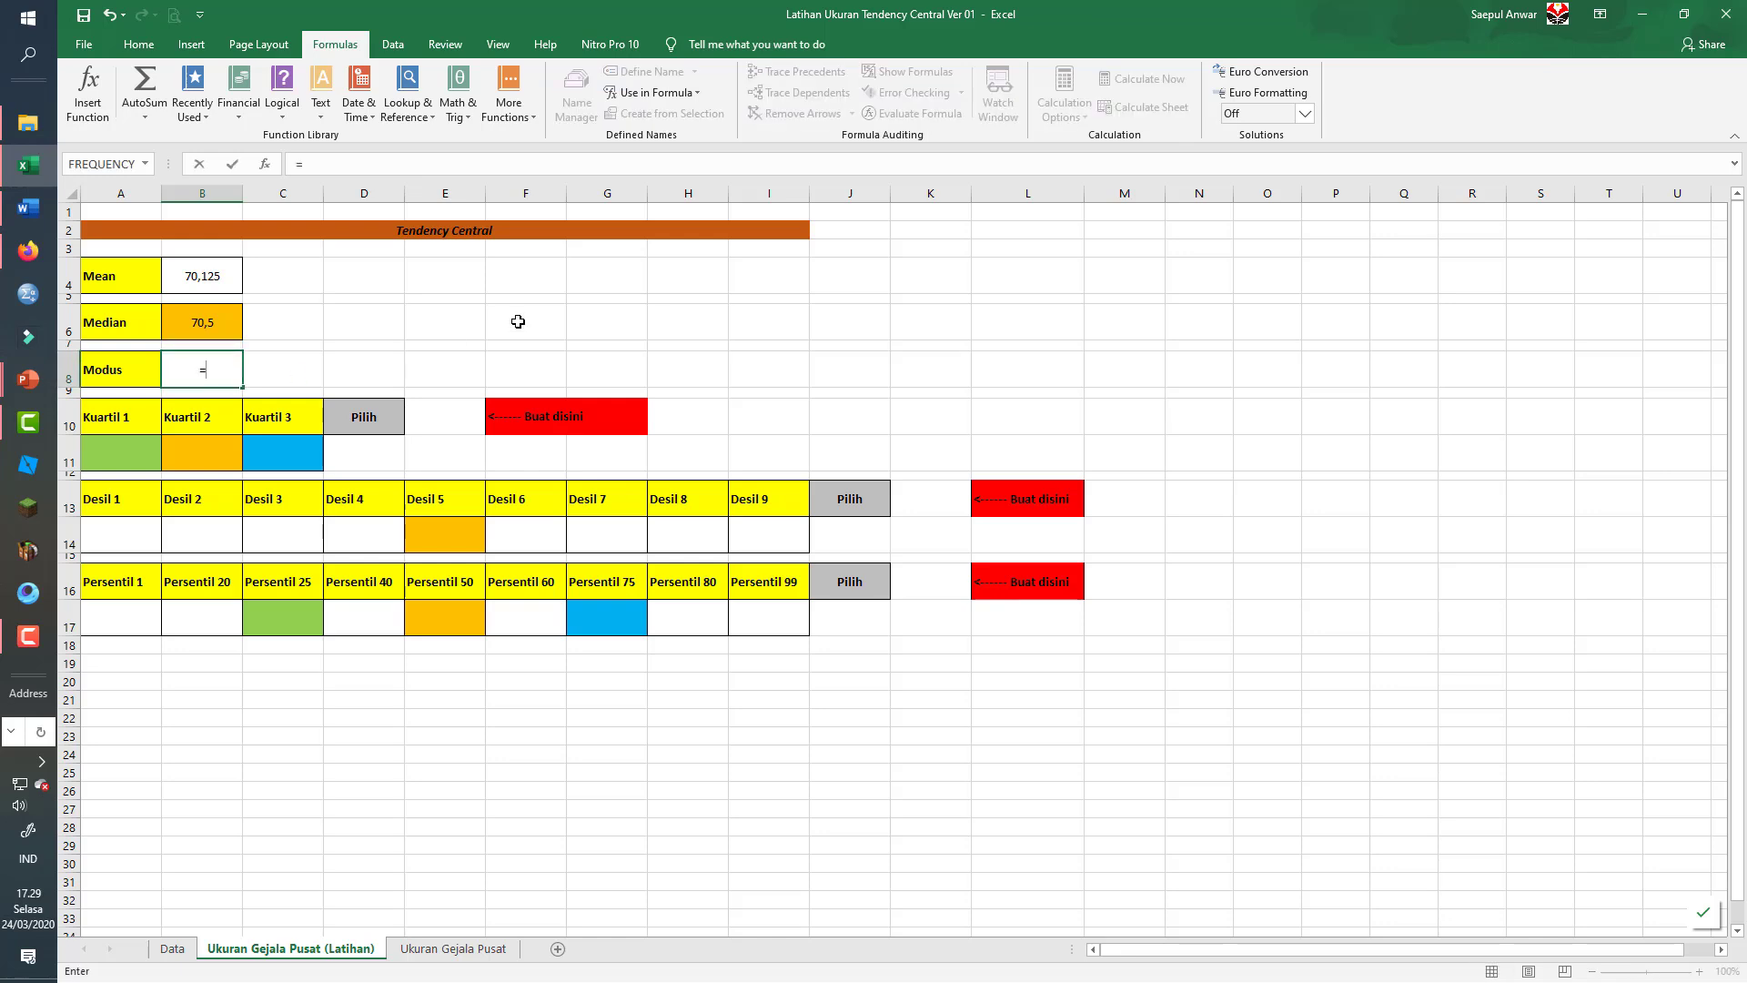
{"action": "type", "text": "mo"}
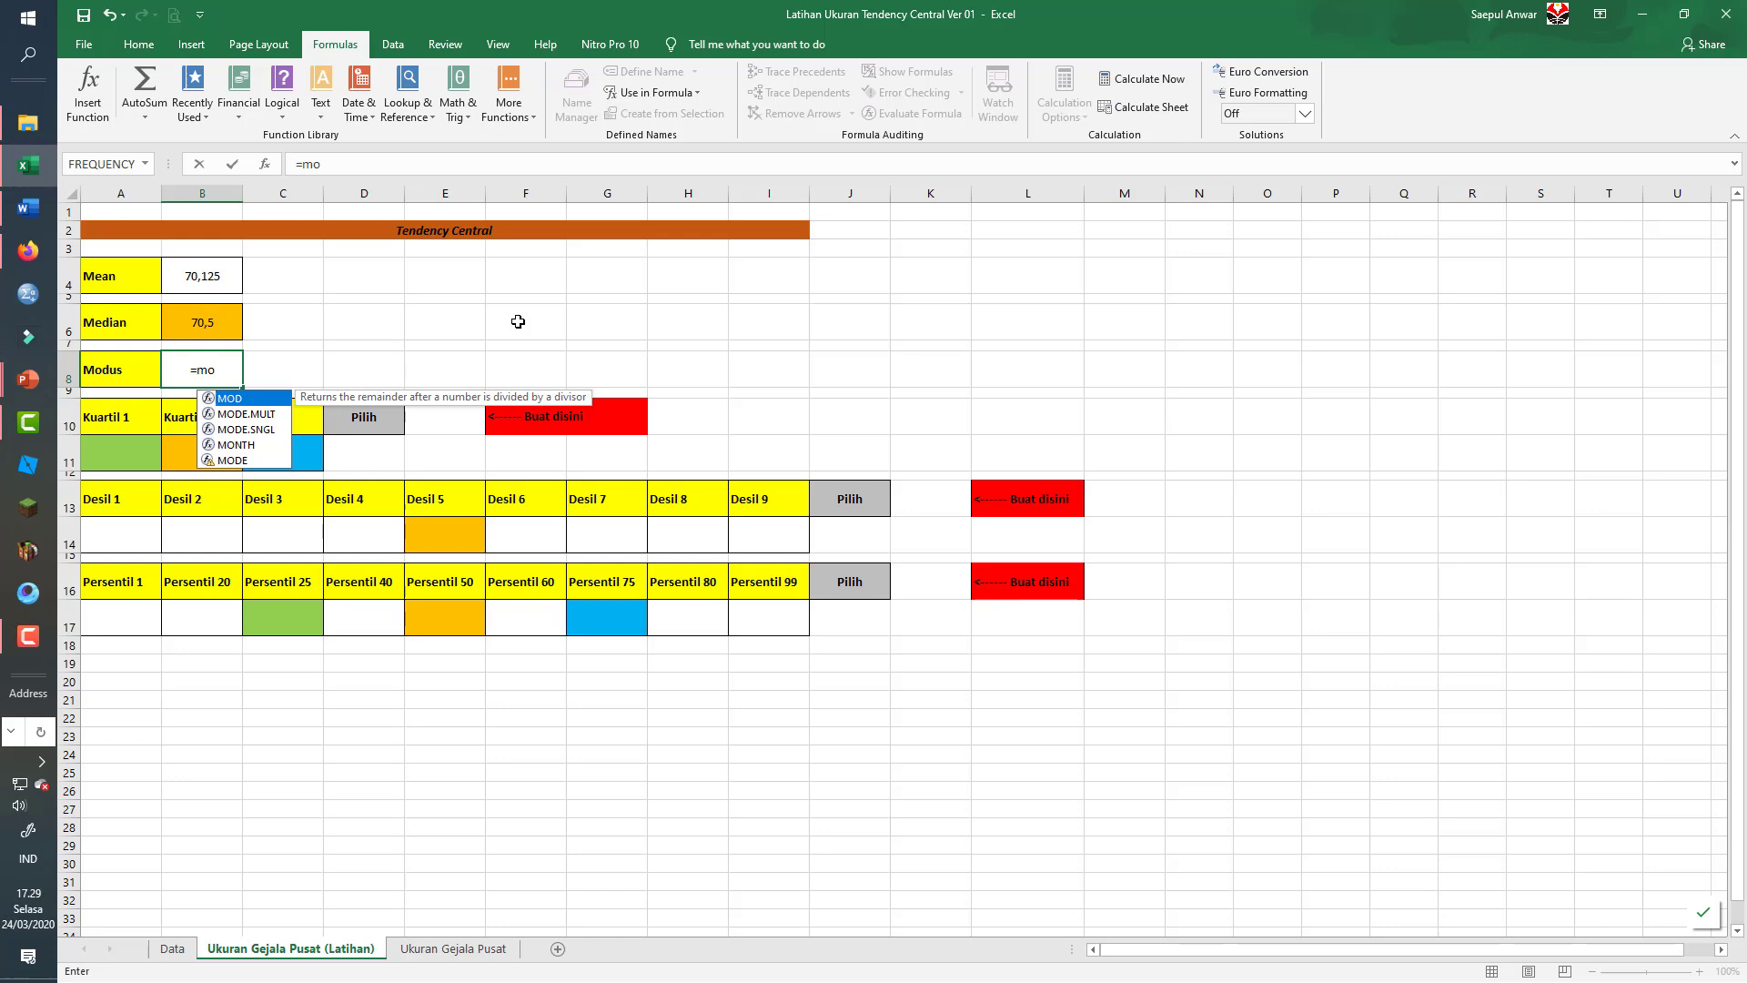
{"action": "type", "text": "de"}
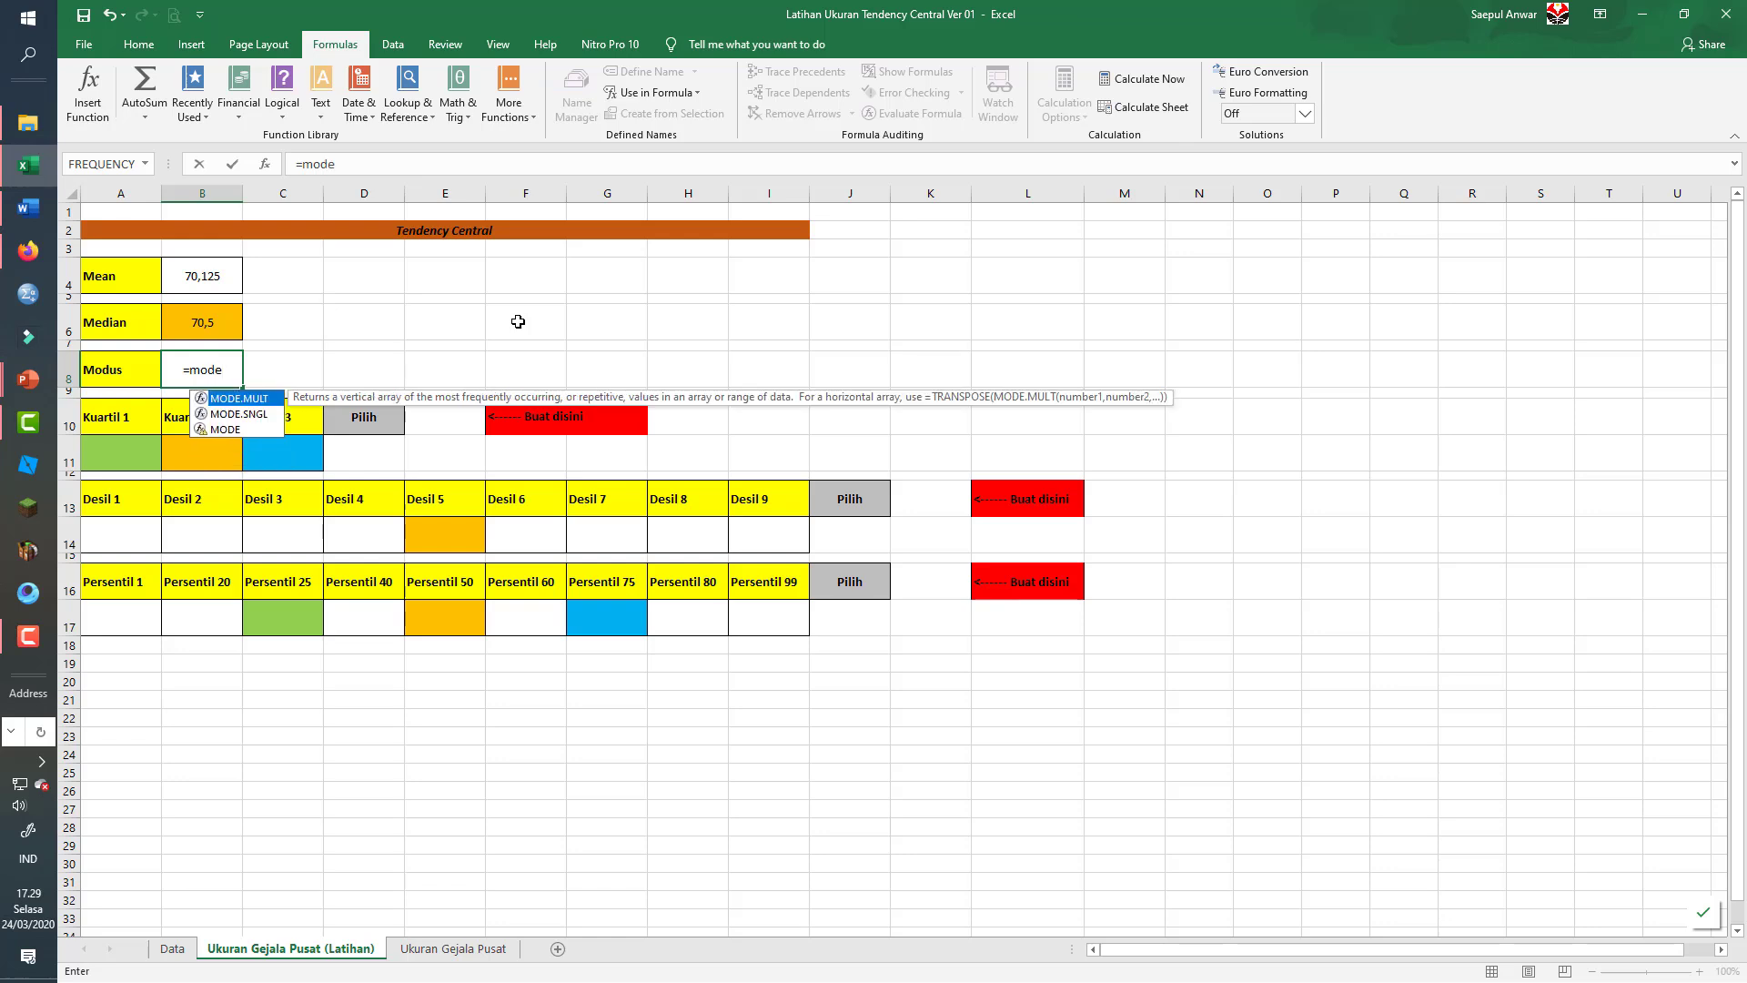
{"action": "key", "text": "BackSpace"}
{"action": "type", "text": "e(ni"}
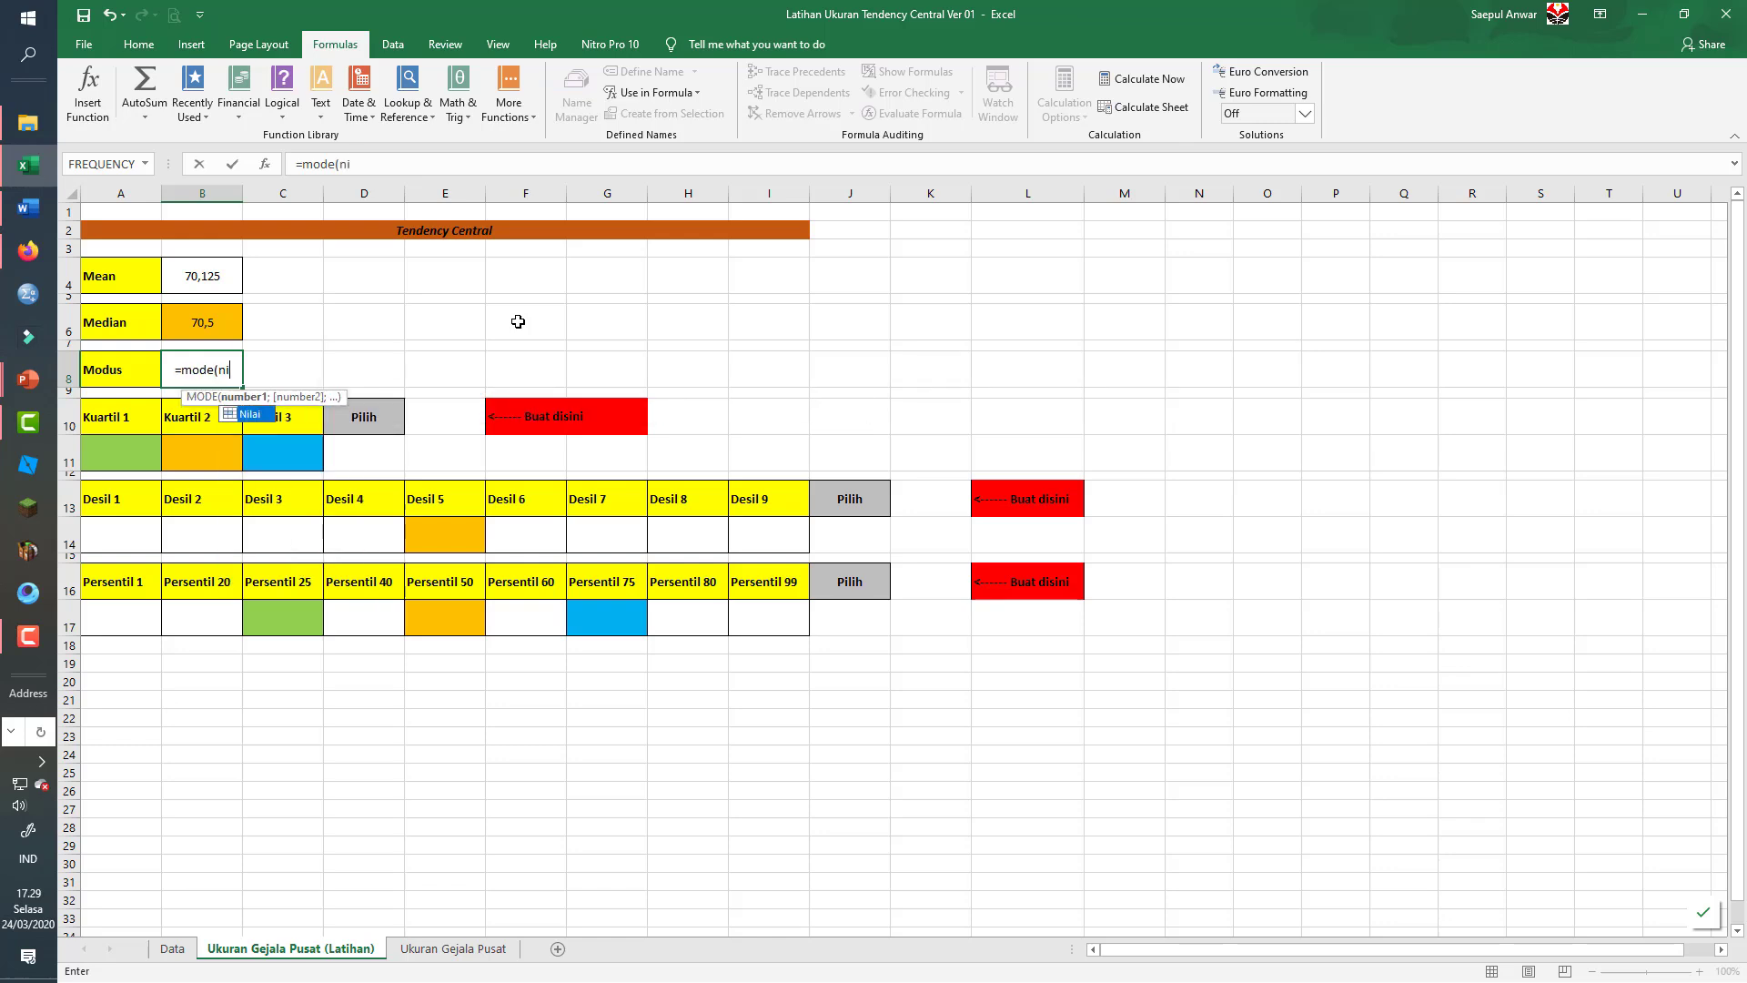
{"action": "type", "text": "lai)"}
{"action": "key", "text": "Return"}
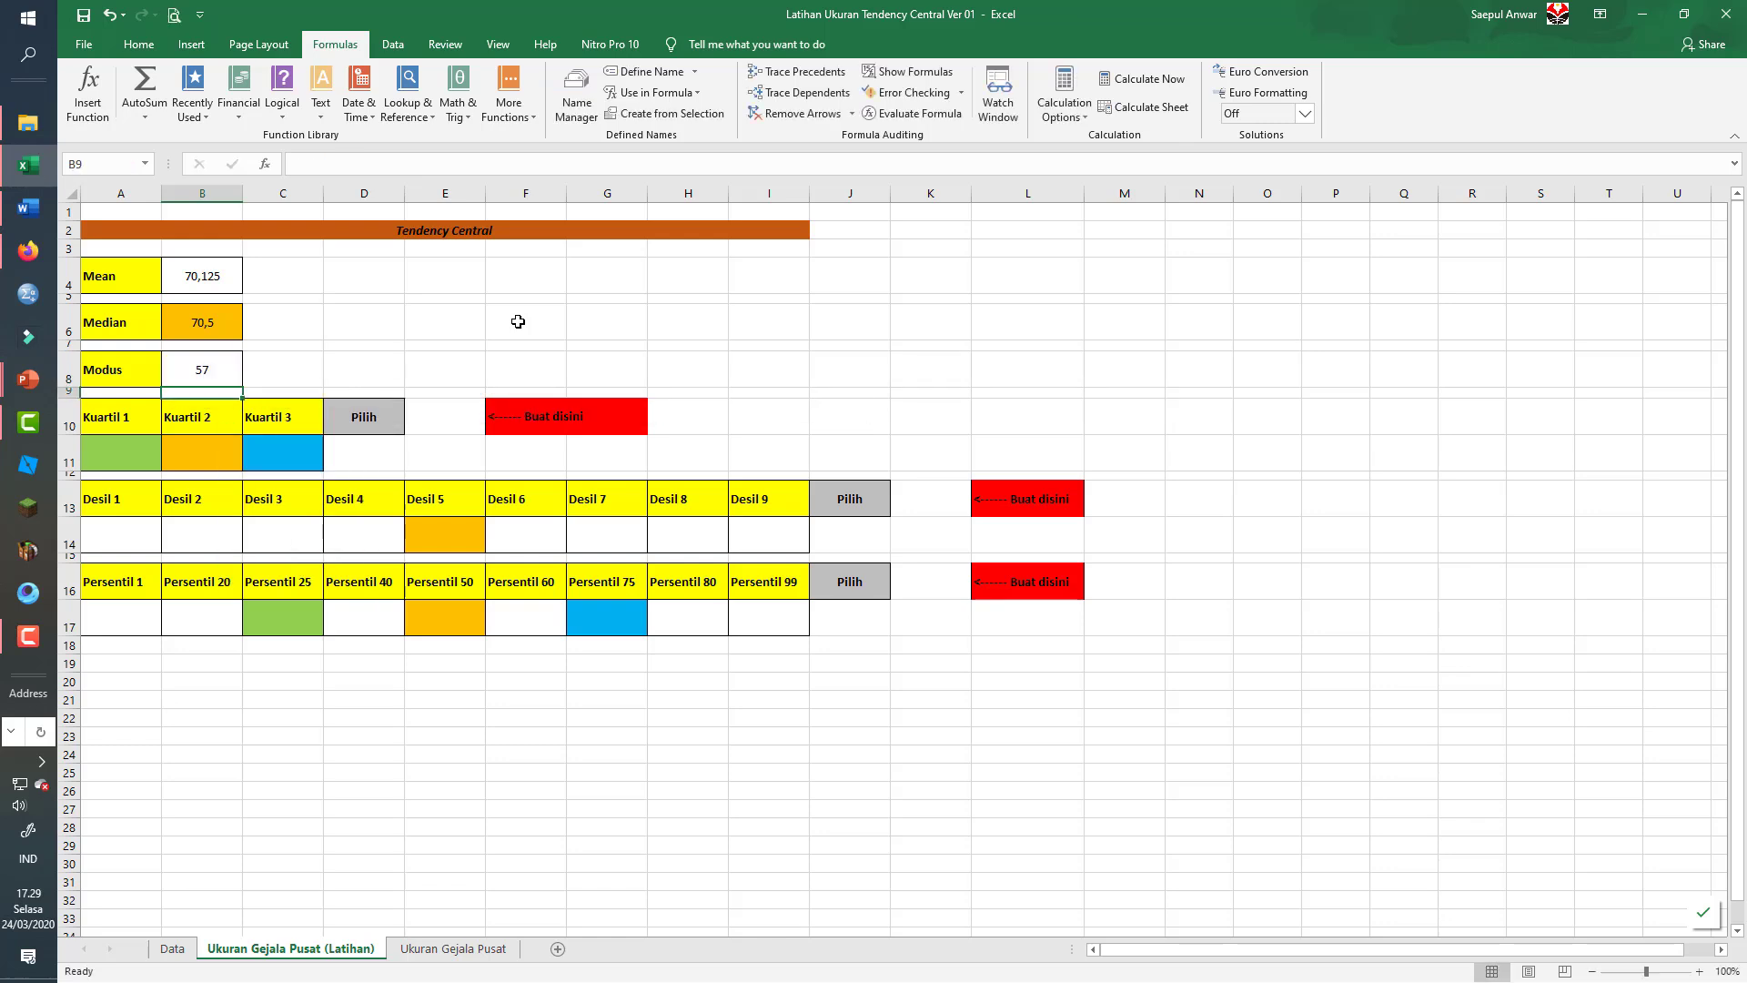
- Count how often the mode occurs with a temporary =COUNTIF(Nilai;B8) formula in C8, and clear that cell
{"action": "key", "text": "Up"}
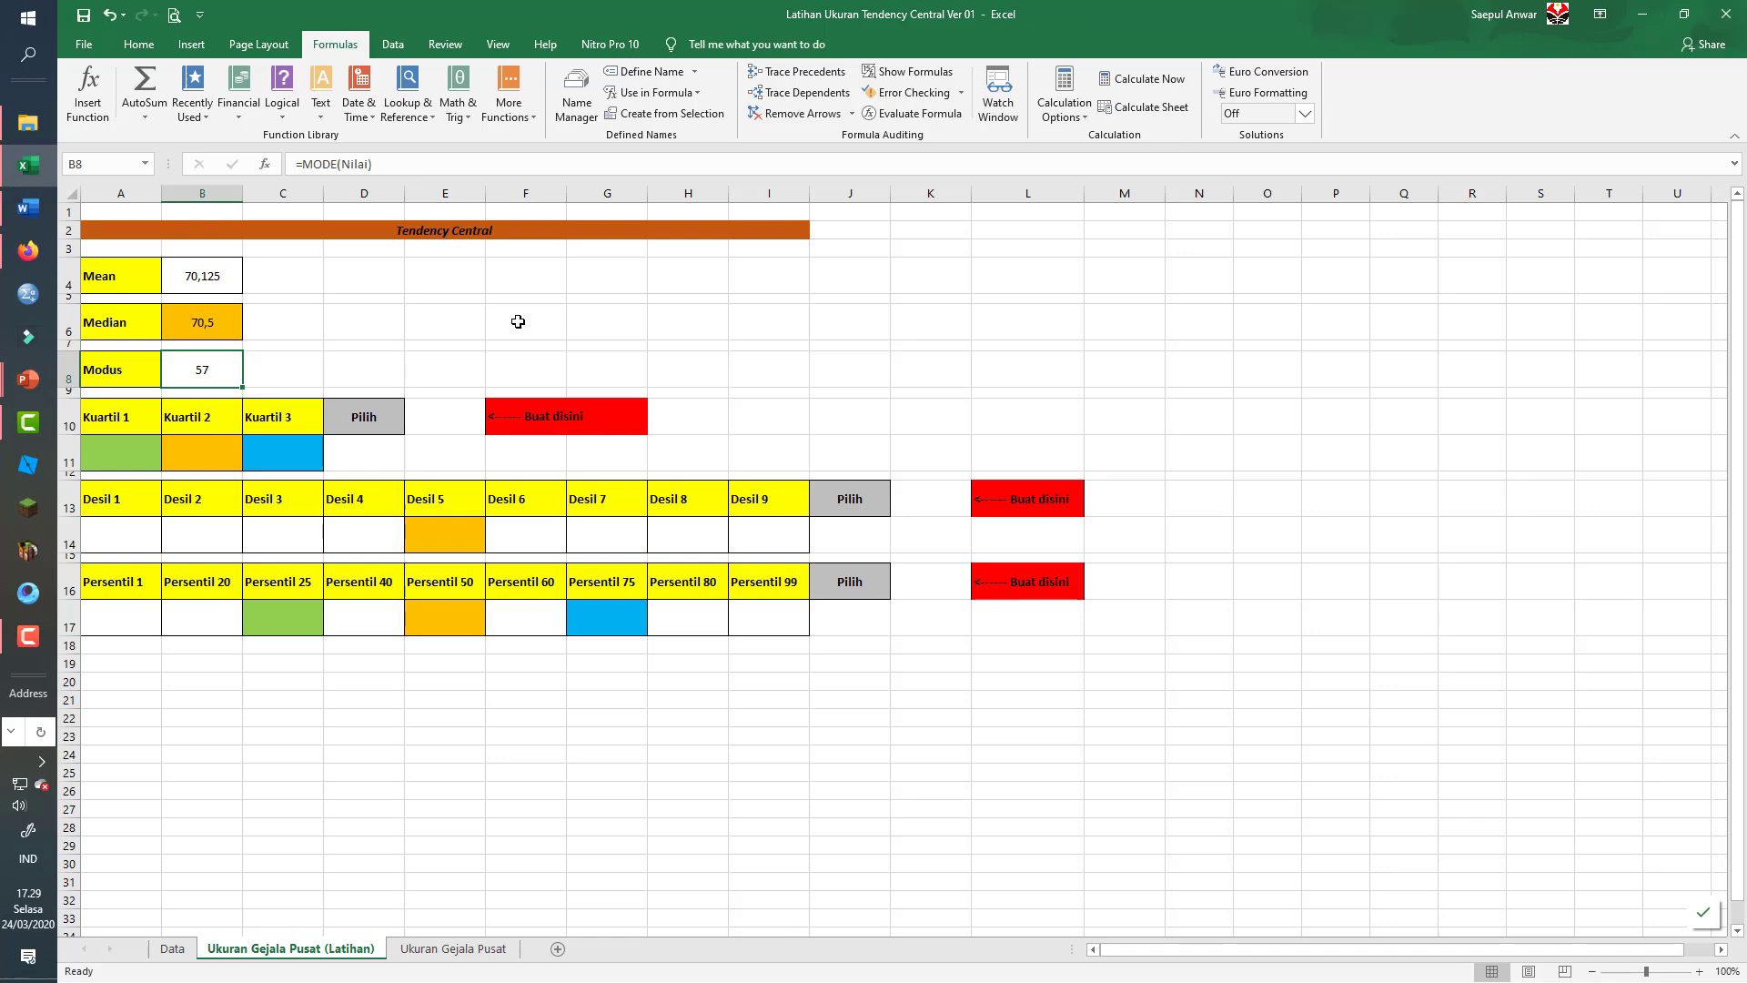
{"action": "key", "text": "Right"}
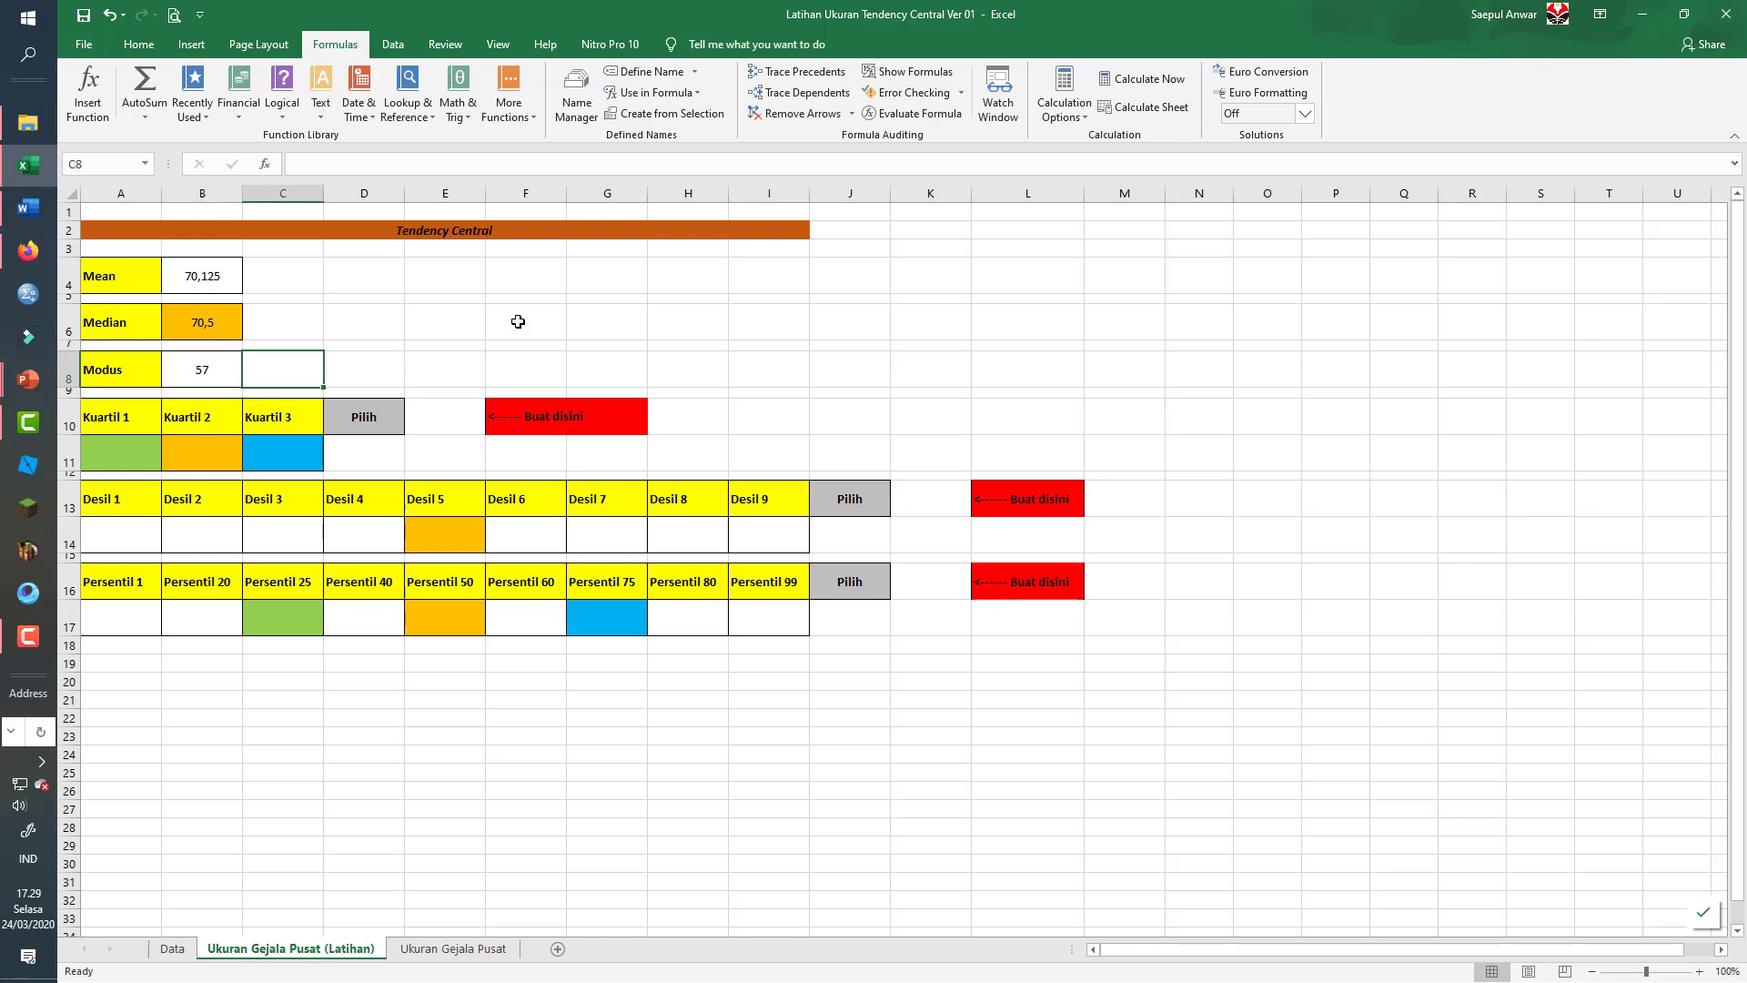
{"action": "type", "text": "="}
{"action": "type", "text": "mo"}
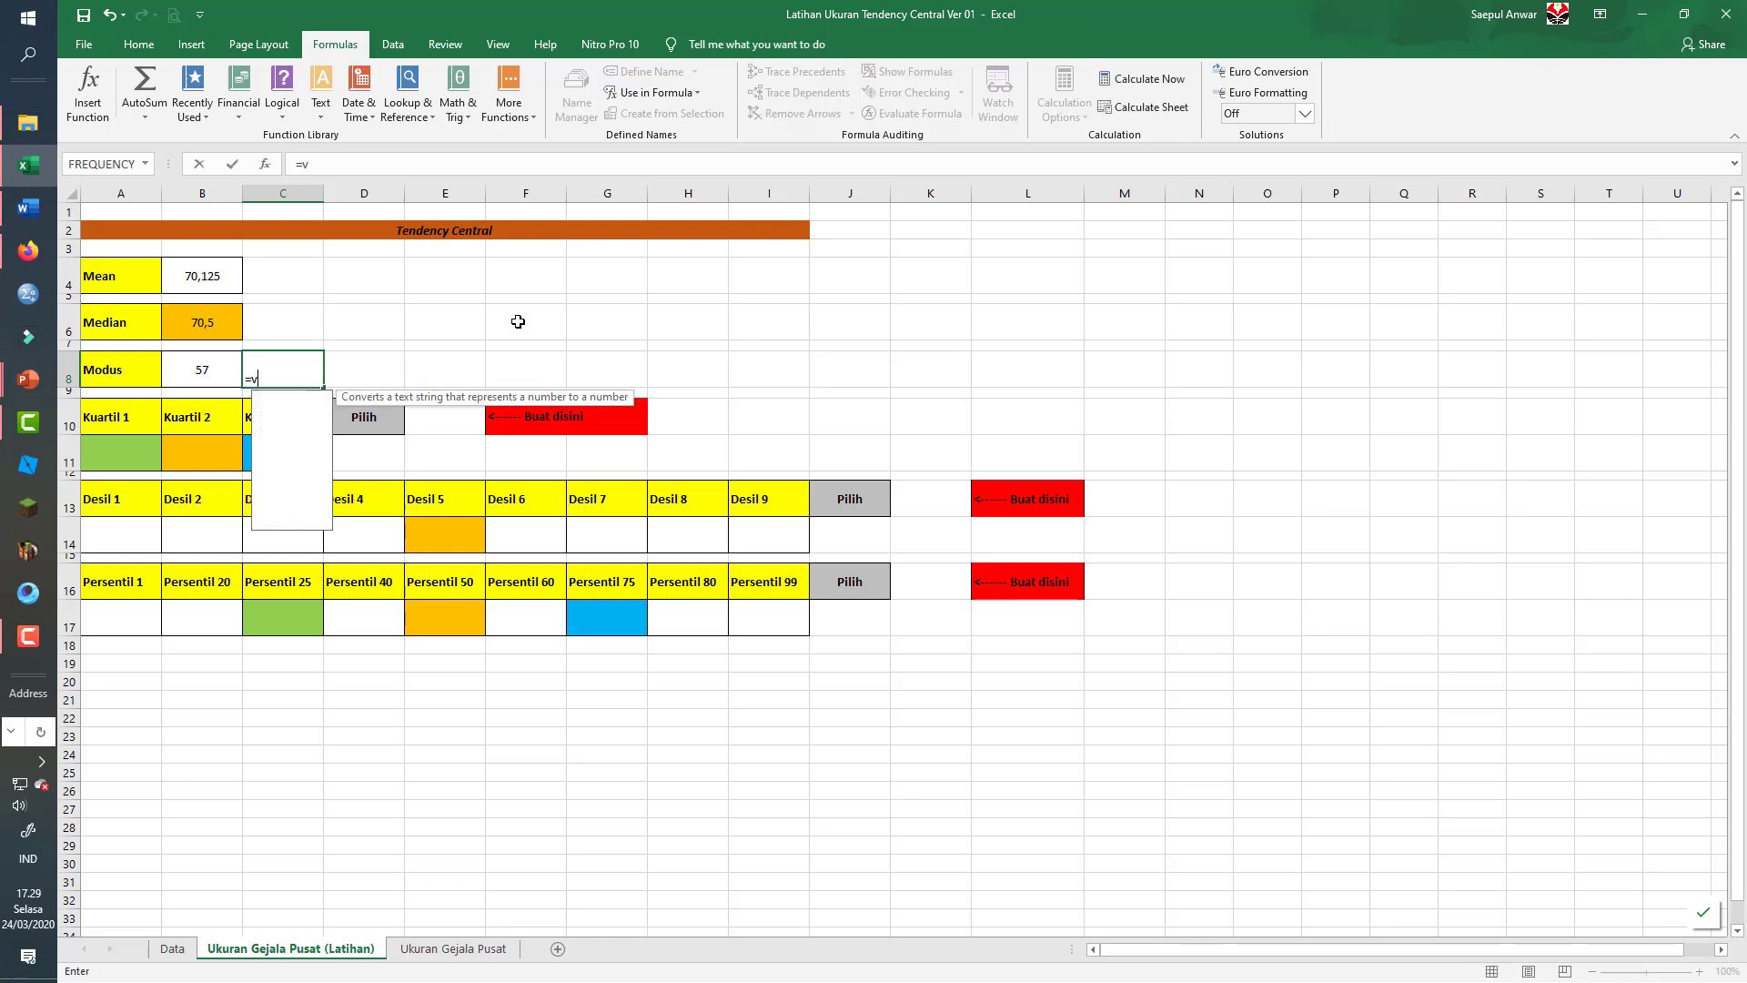
{"action": "key", "text": "BackSpace"}
{"action": "key", "text": "BackSpace"}
{"action": "type", "text": "c"}
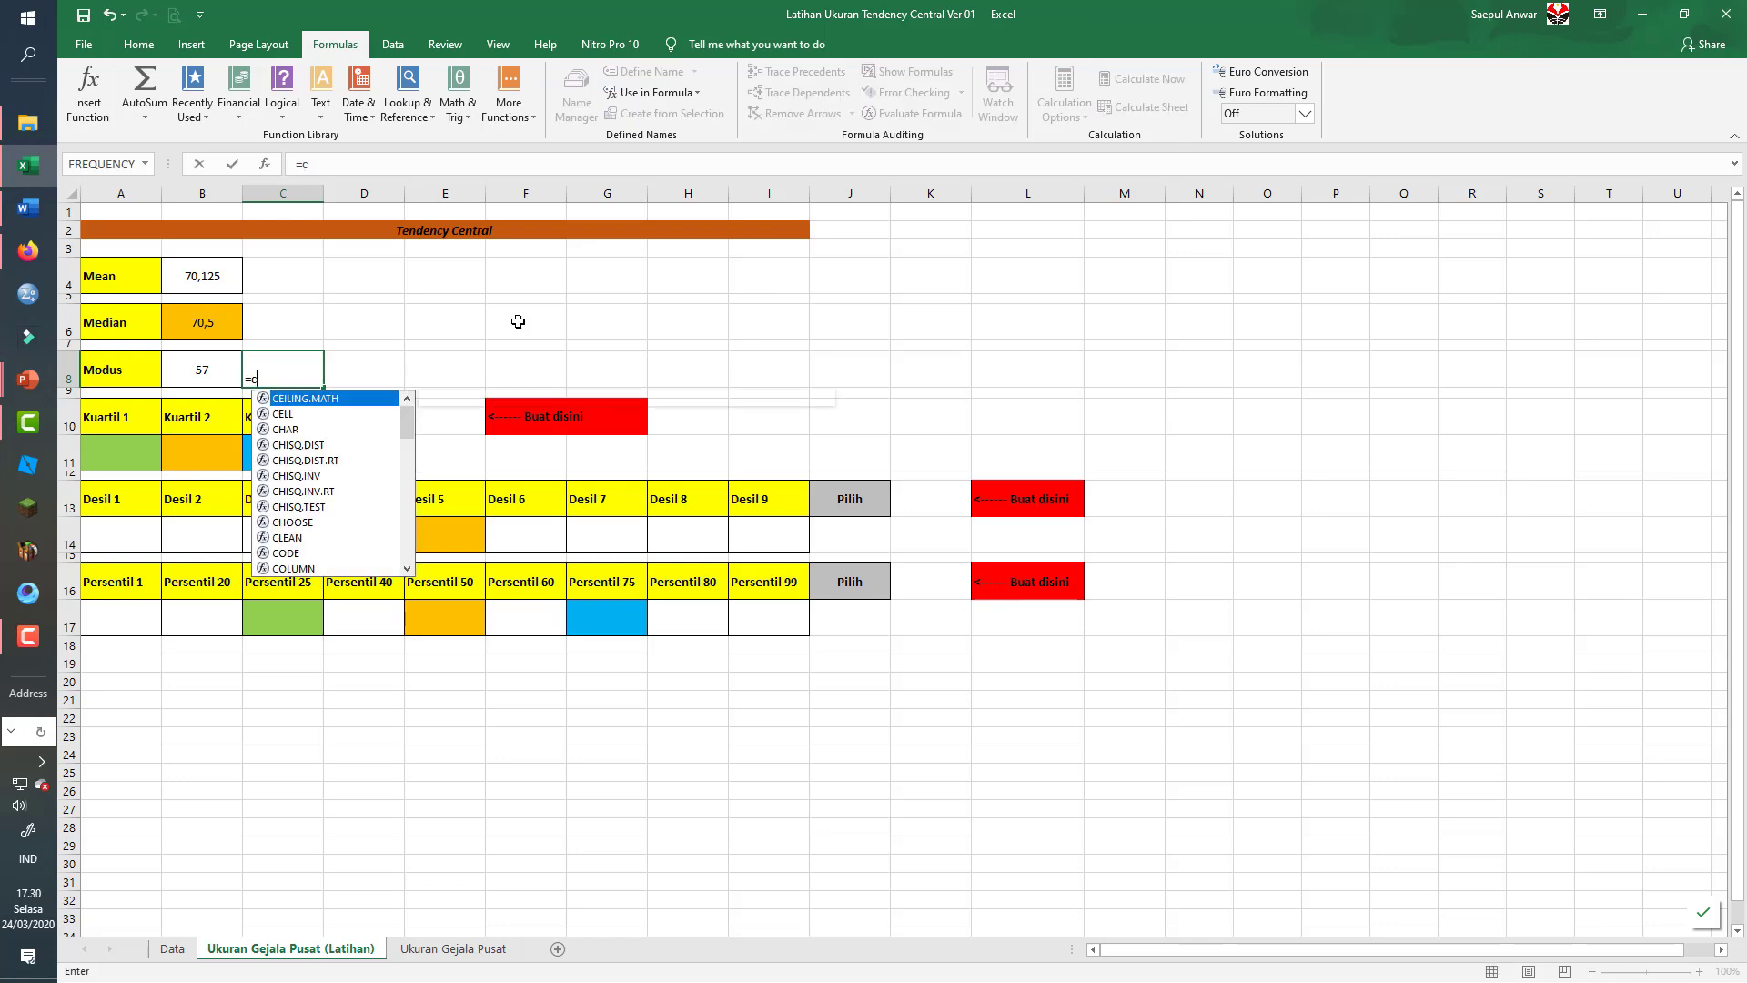
{"action": "type", "text": "ounta"}
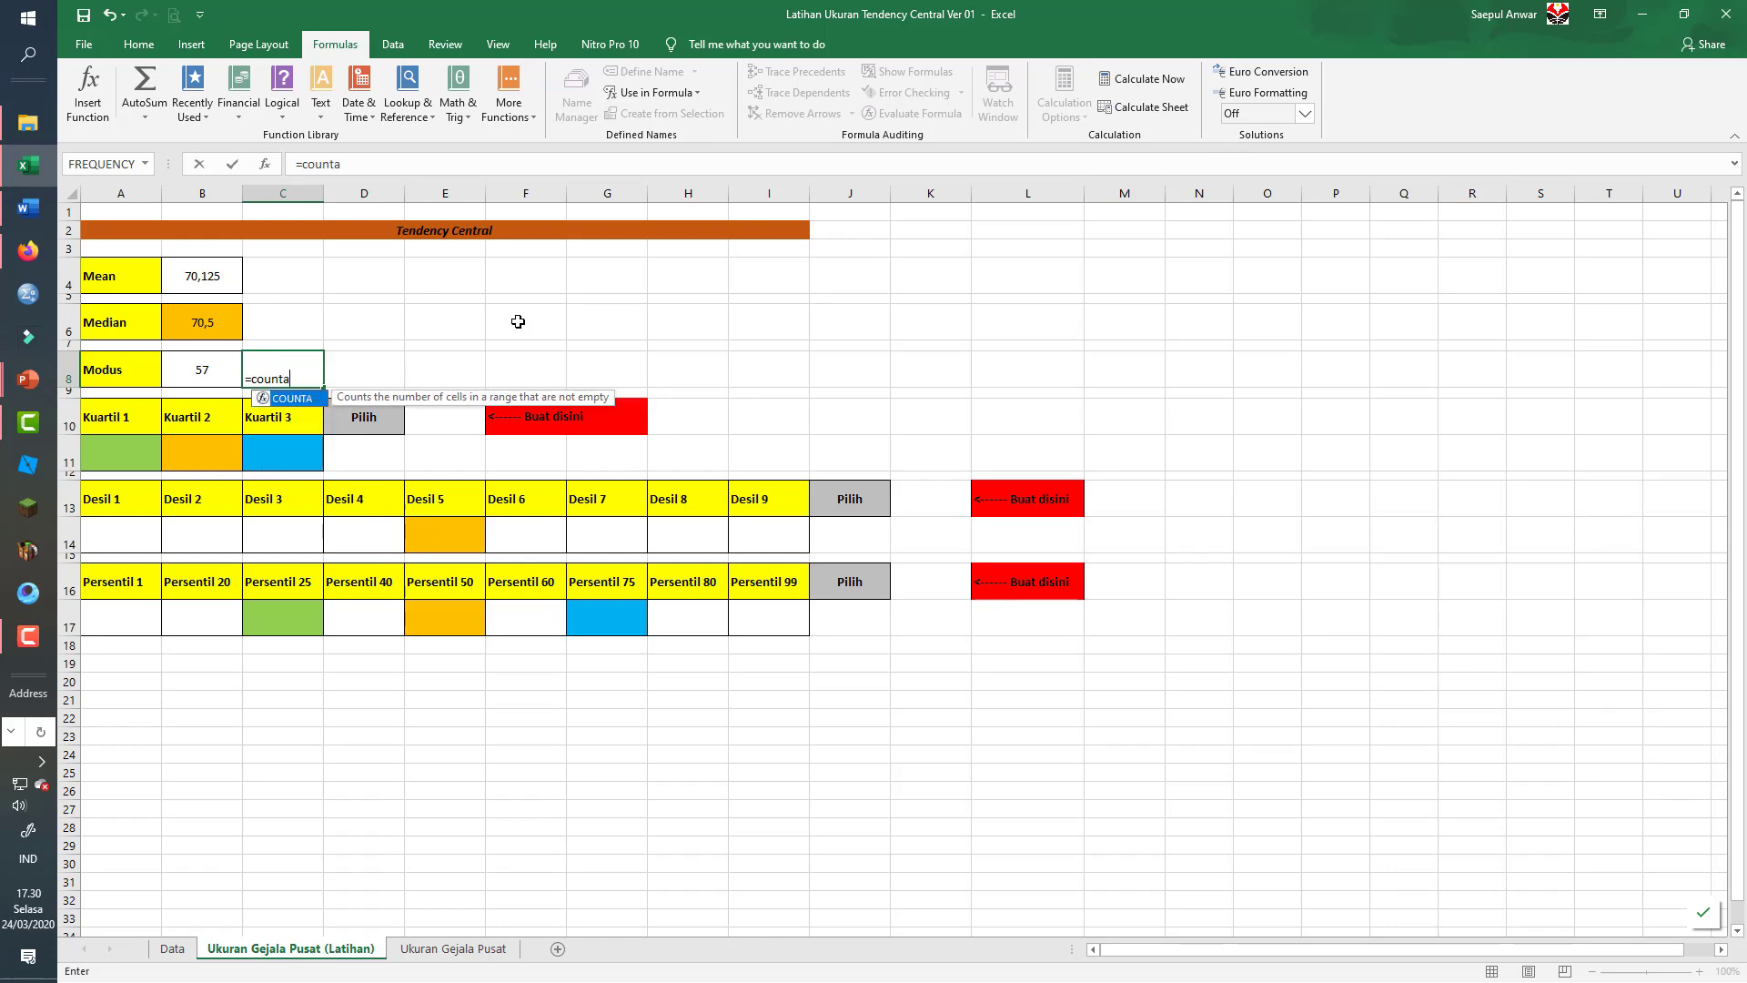
{"action": "type", "text": "("}
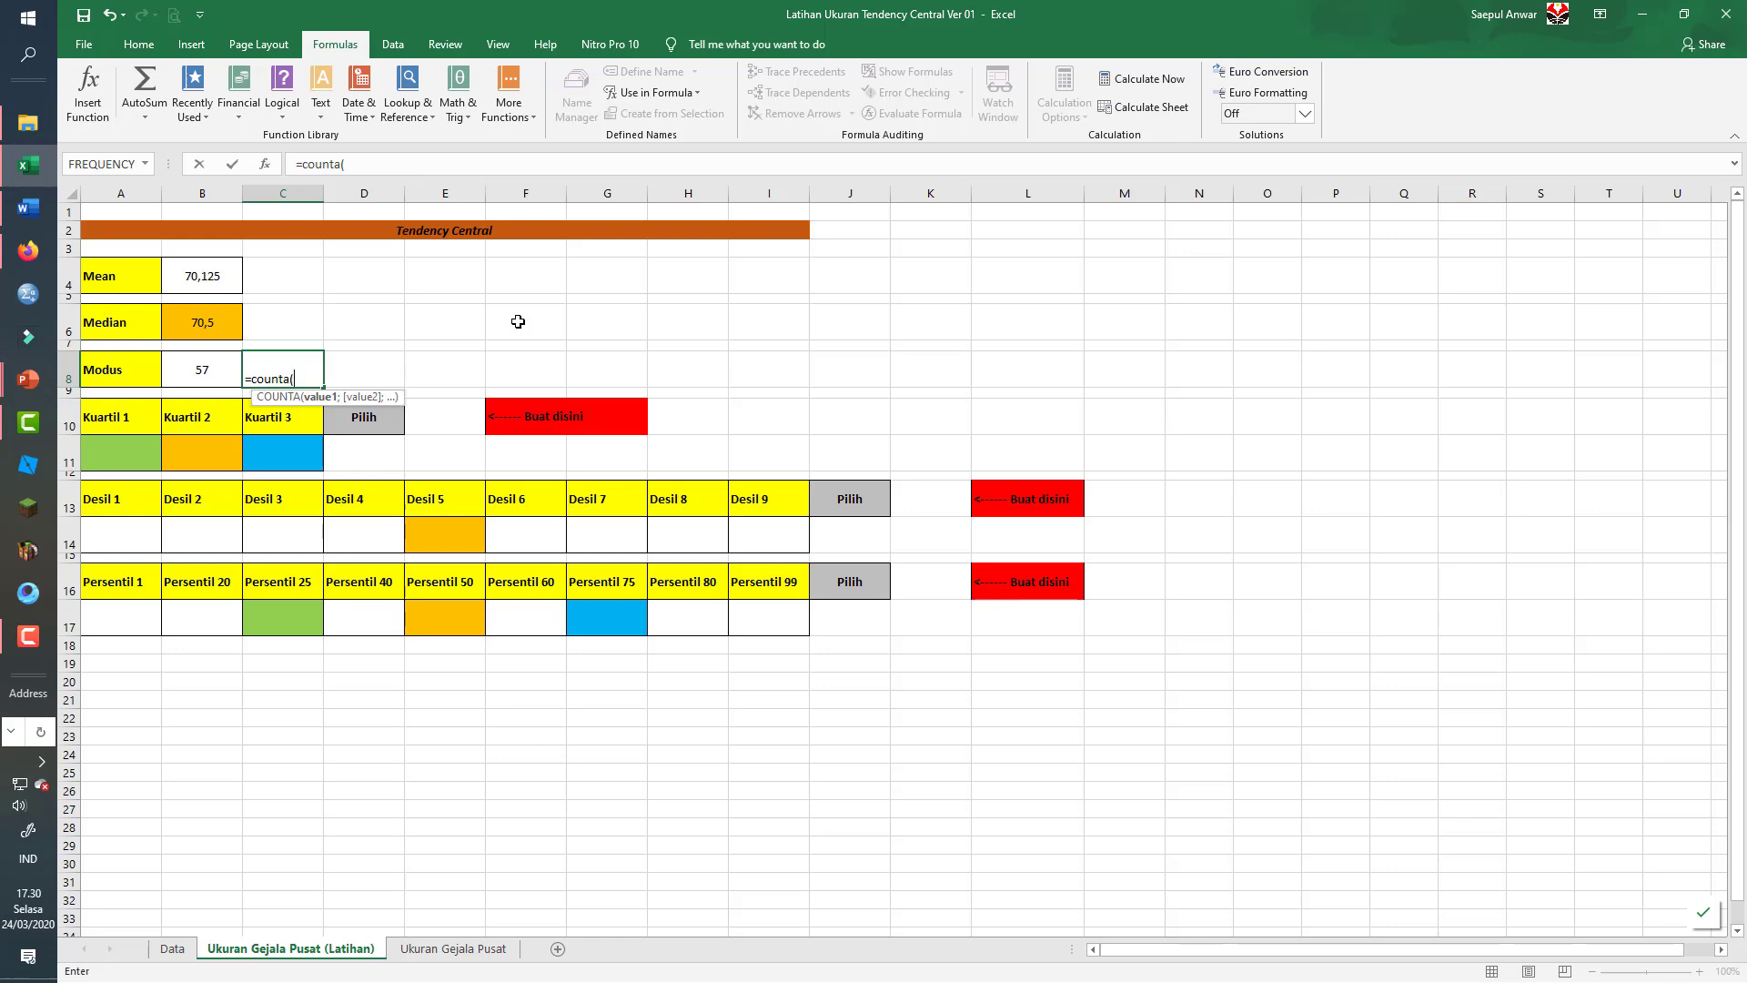
{"action": "key", "text": "BackSpace"}
{"action": "key", "text": "BackSpace"}
{"action": "type", "text": "if"}
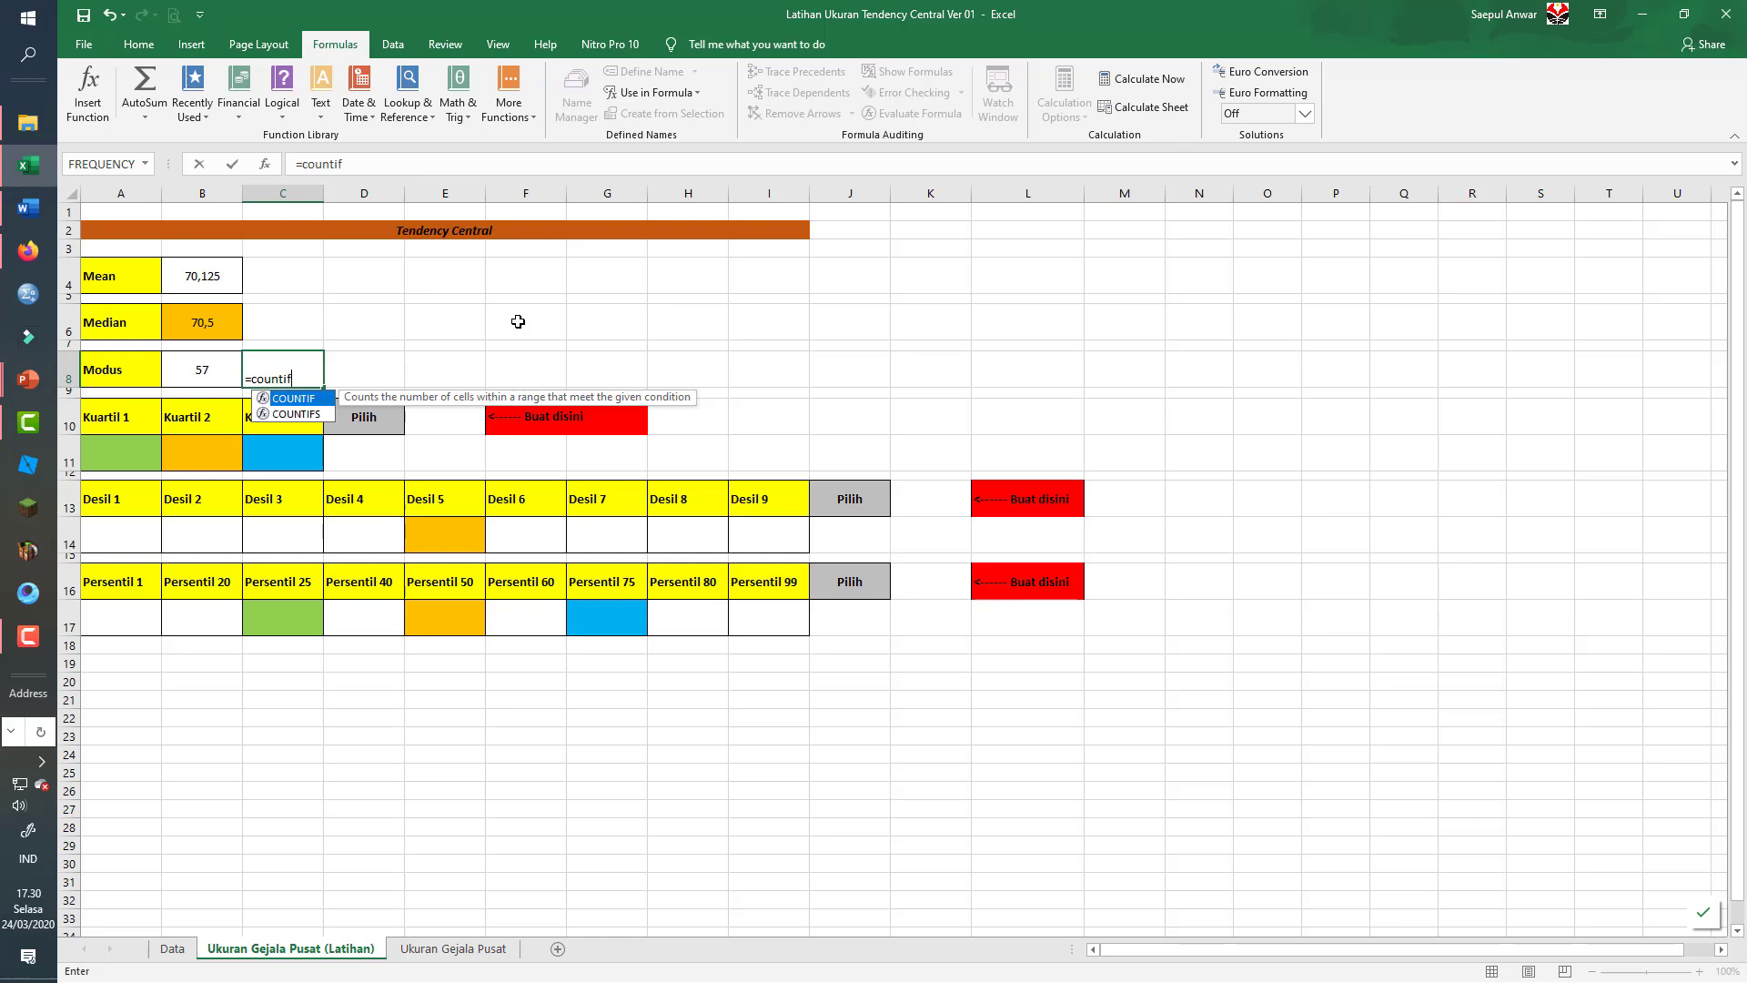
{"action": "type", "text": "("}
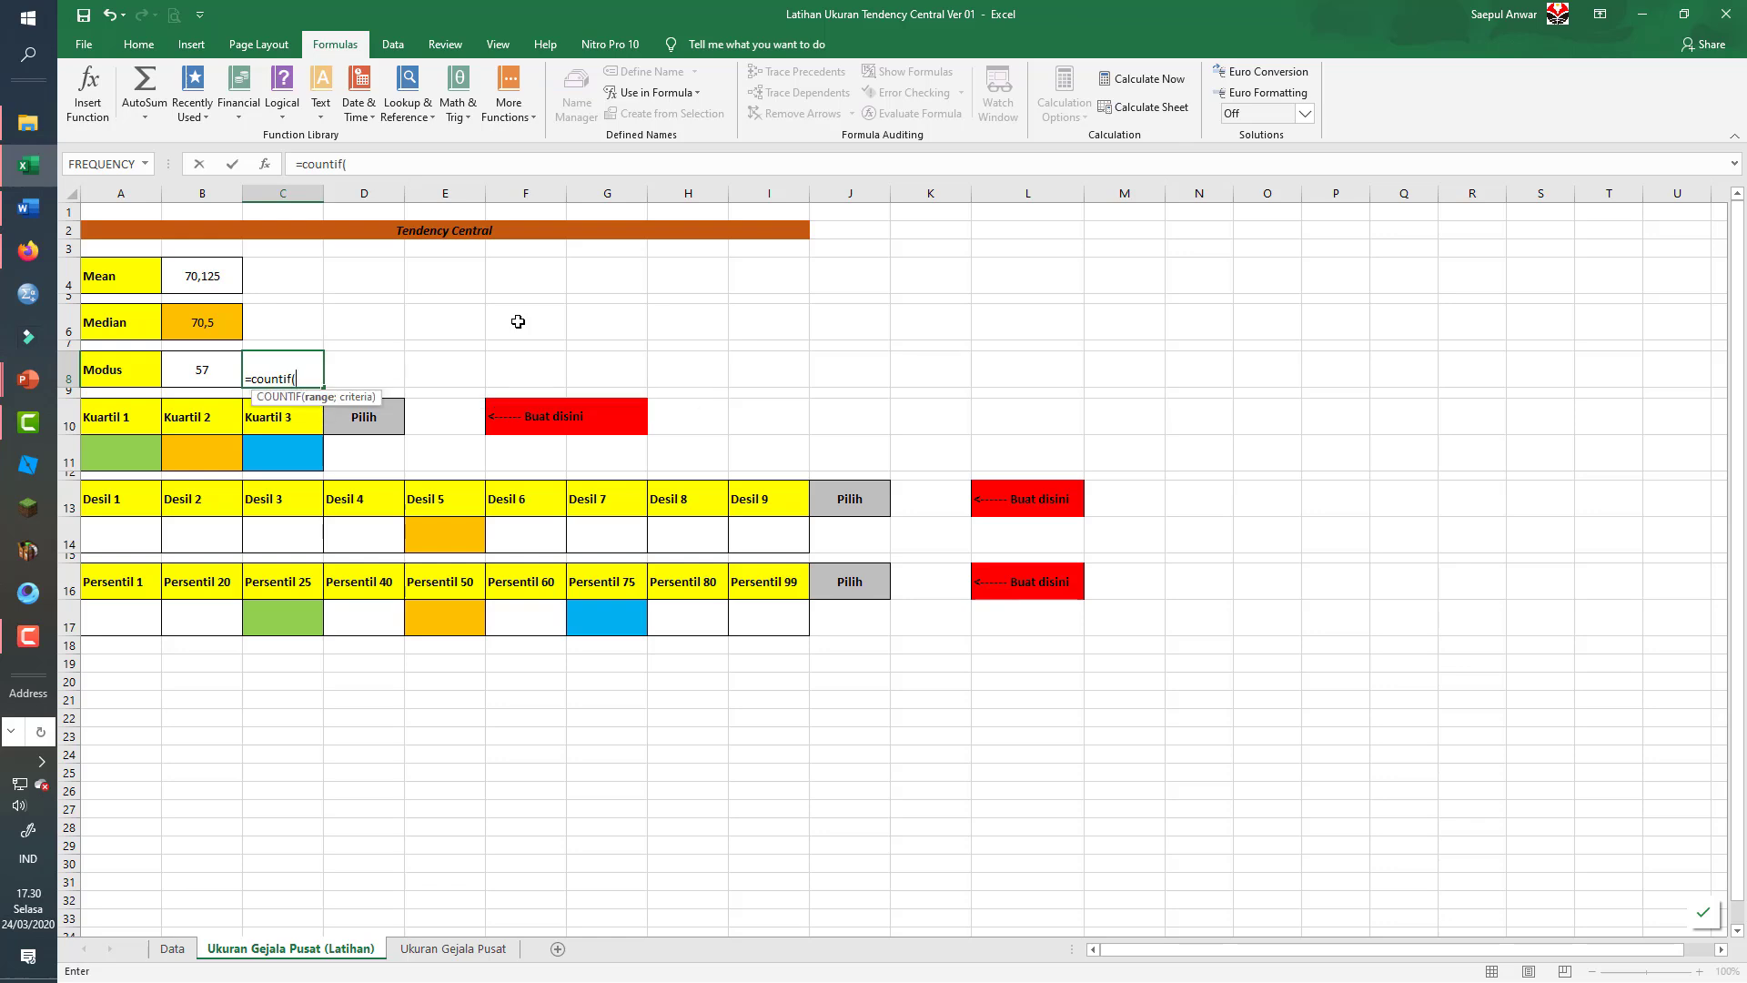
{"action": "type", "text": "nilai;"}
{"action": "key", "text": "Left"}
{"action": "type", "text": ")"}
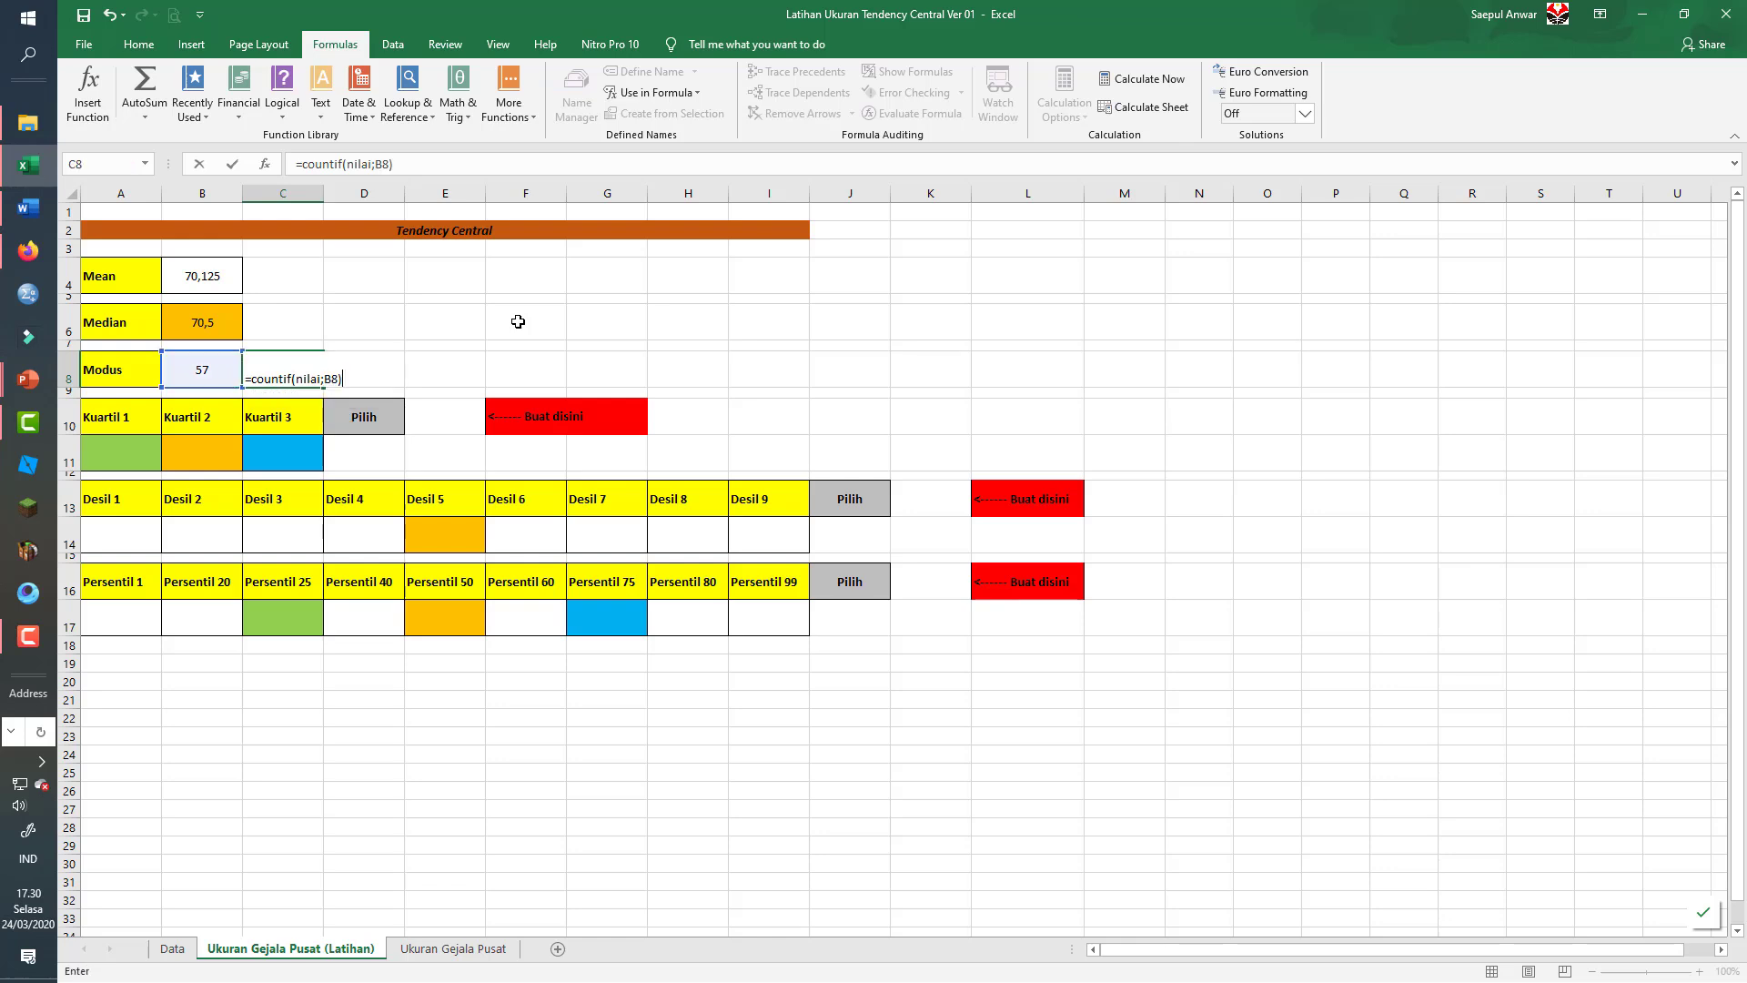
{"action": "key", "text": "Return"}
{"action": "key", "text": "Up"}
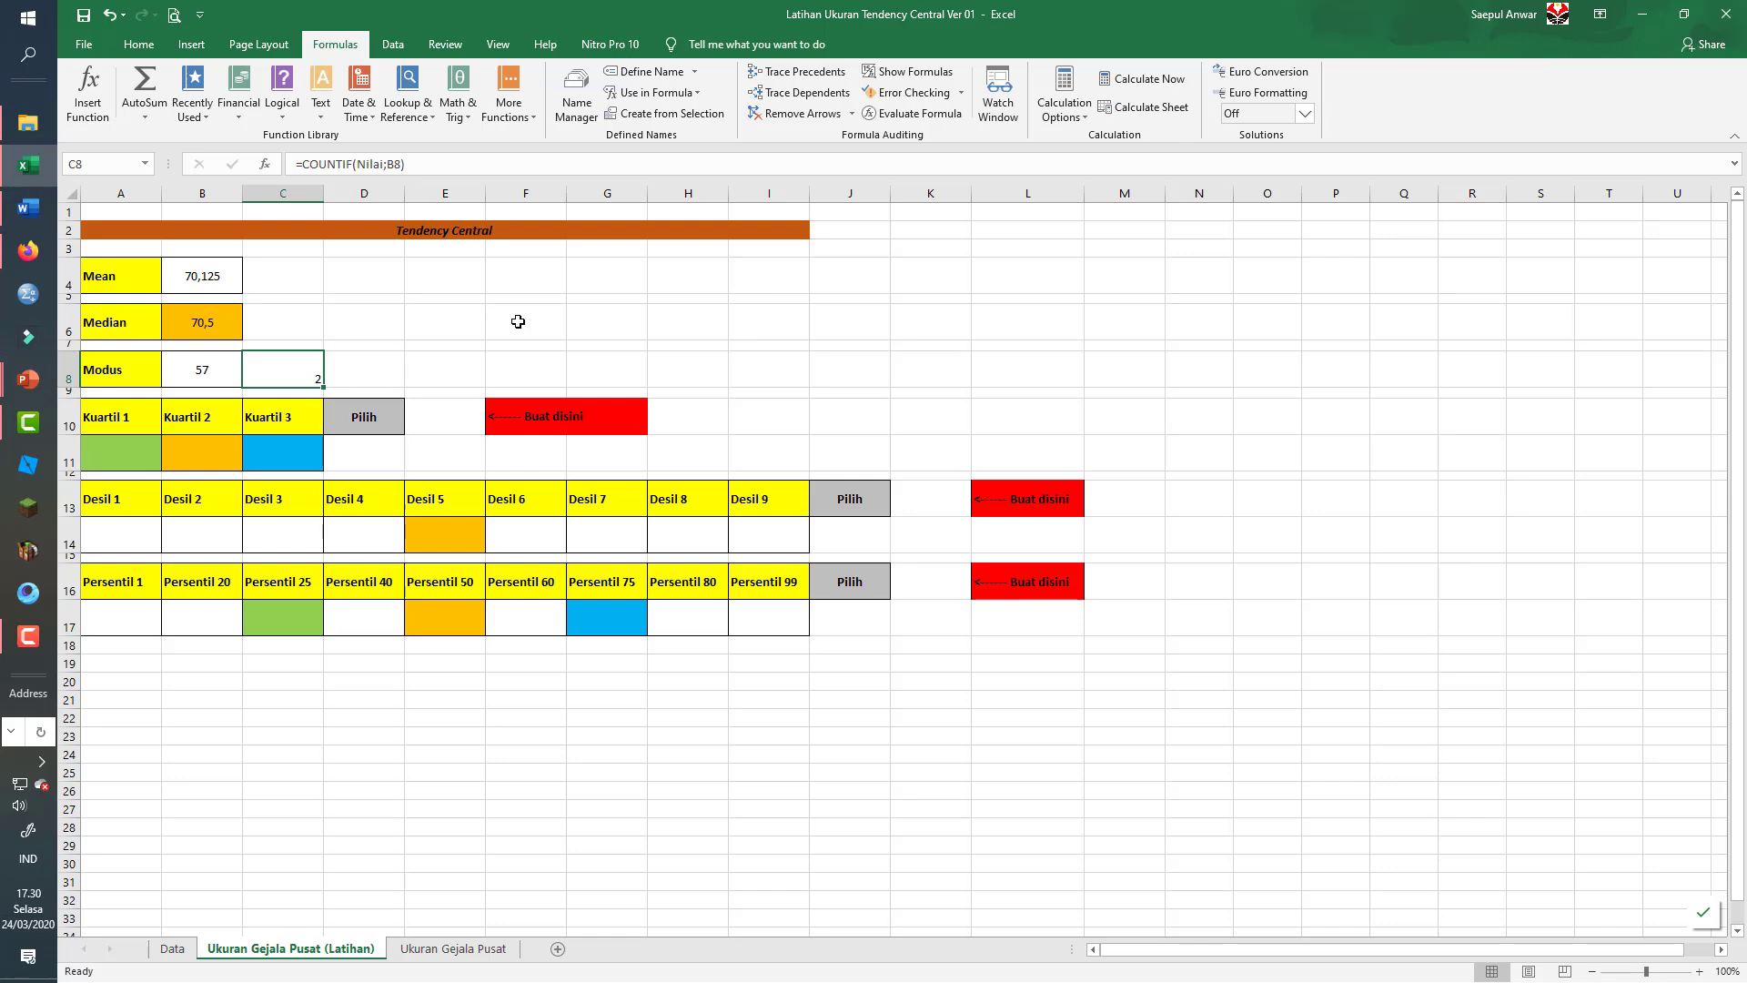
{"action": "key", "text": "Delete"}
- Calculate the first quartile of the scores in the Kuartil 1 cell A11 with the formula =QUARTILE(Nilai;1)
{"action": "left_click", "coordinate": [115, 448]}
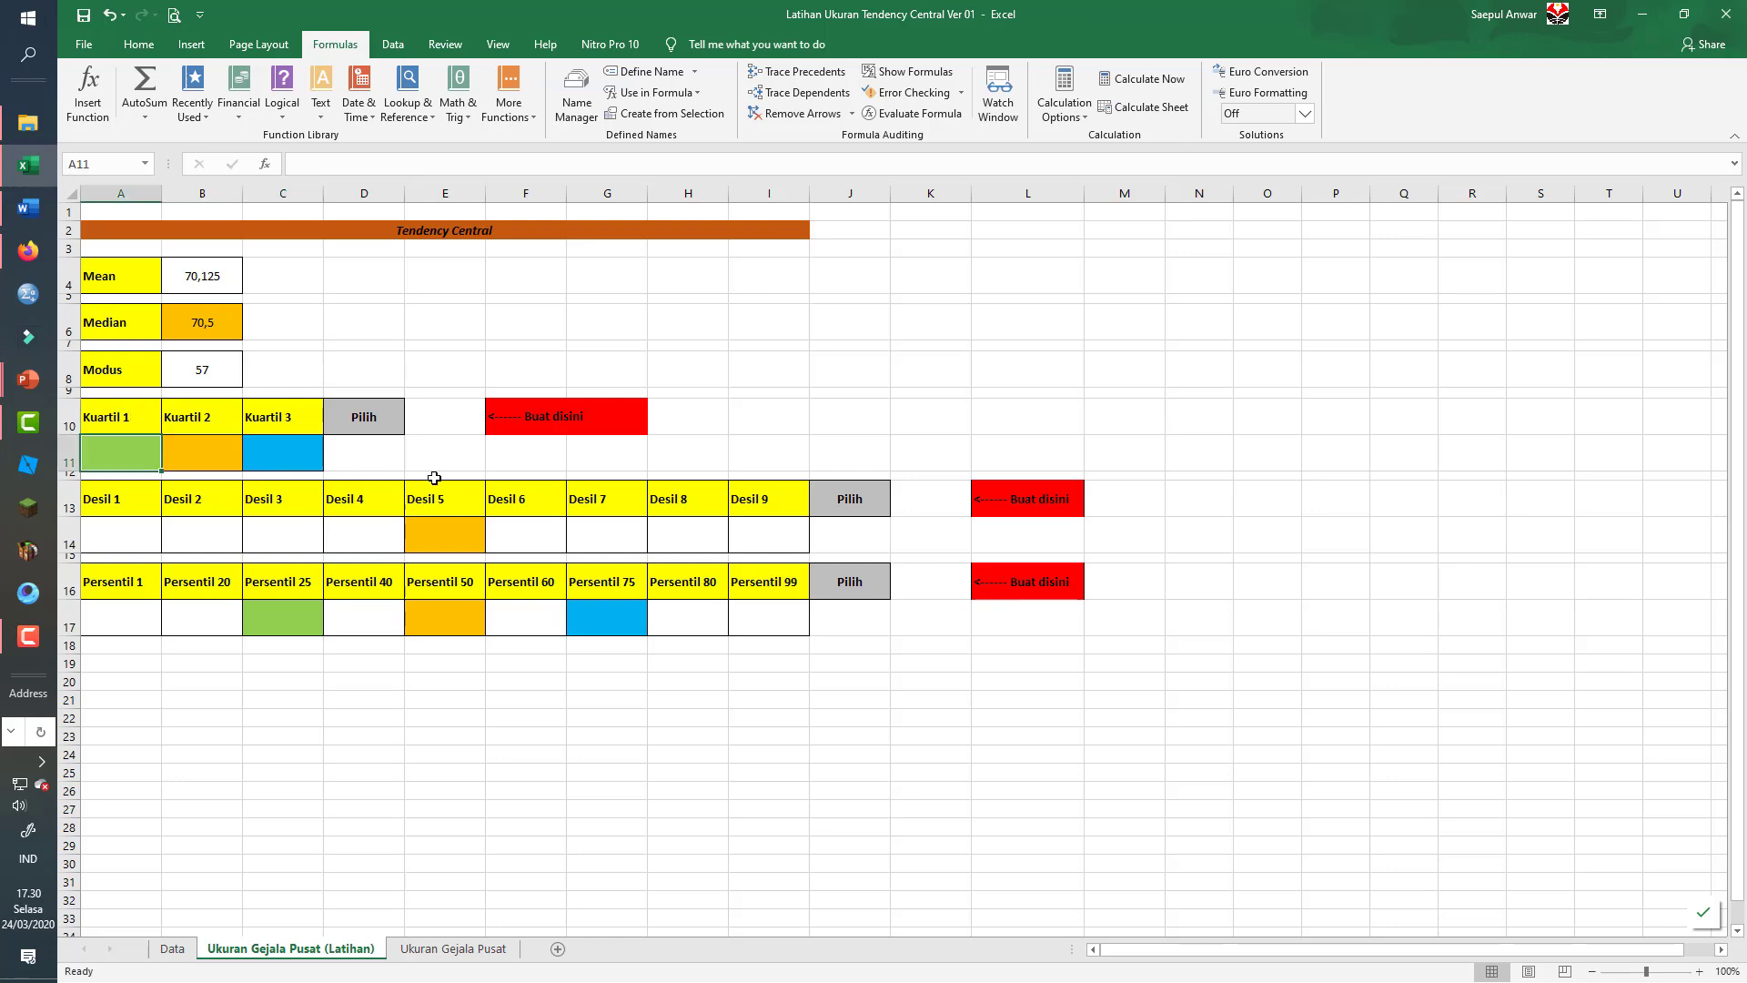
{"action": "type", "text": "="}
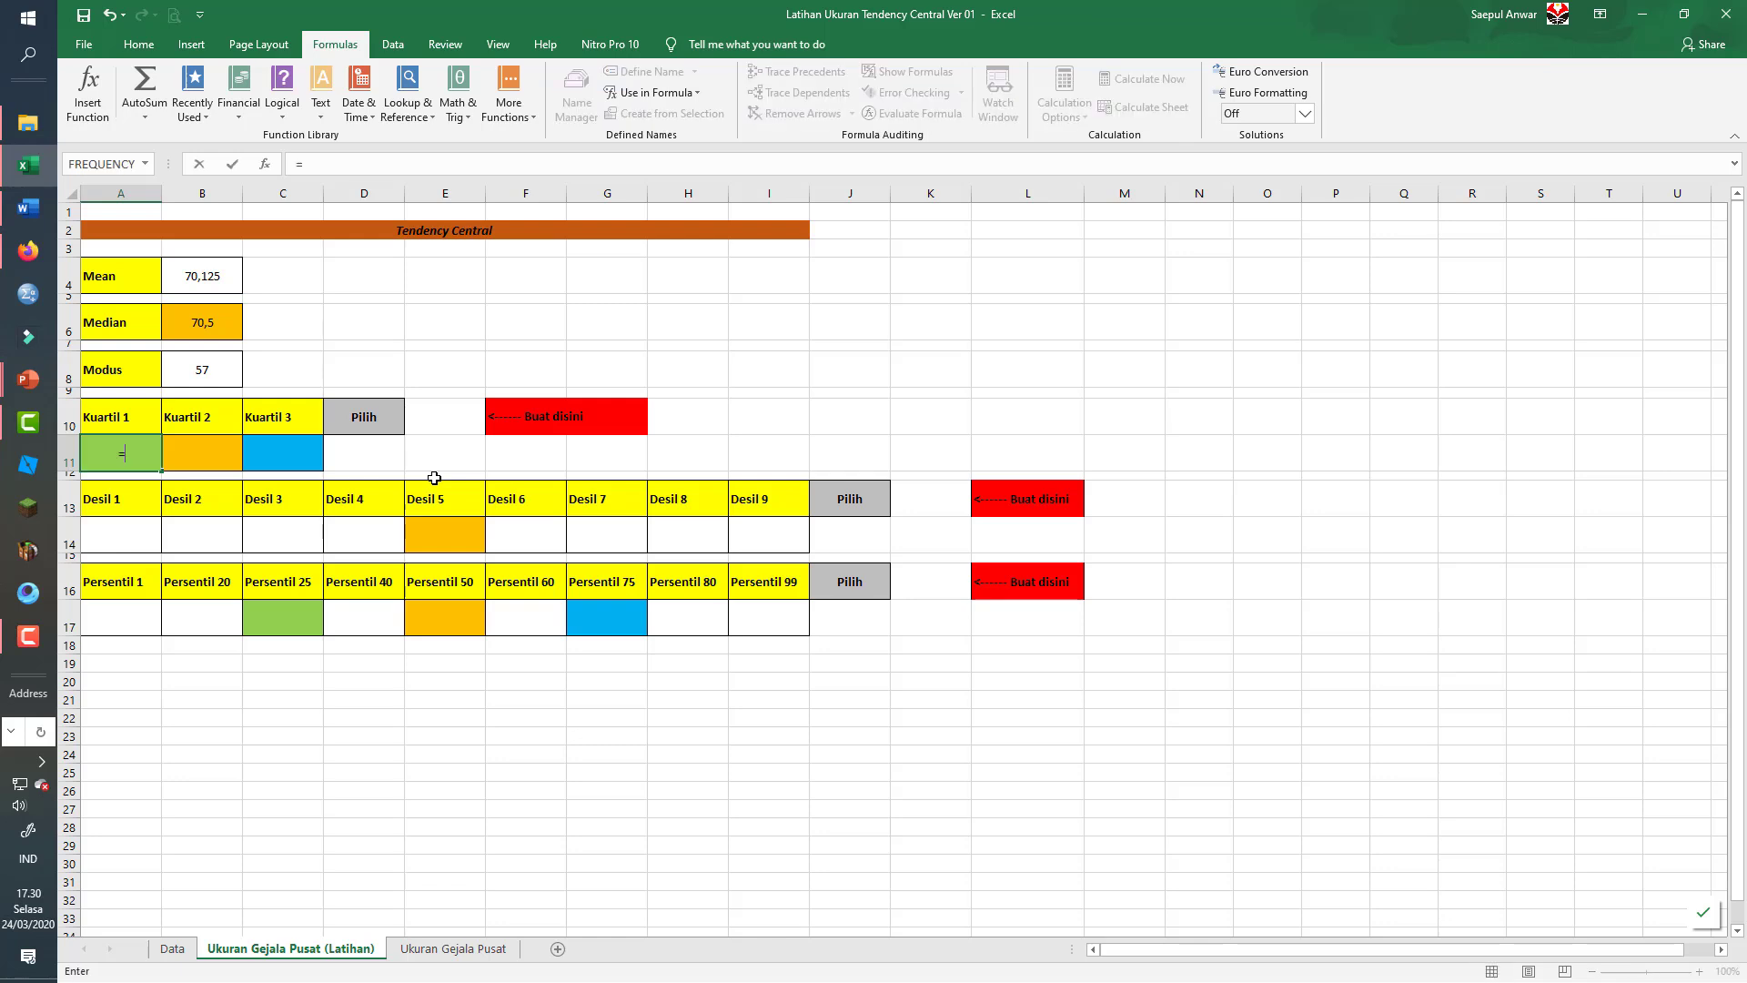
{"action": "type", "text": "q"}
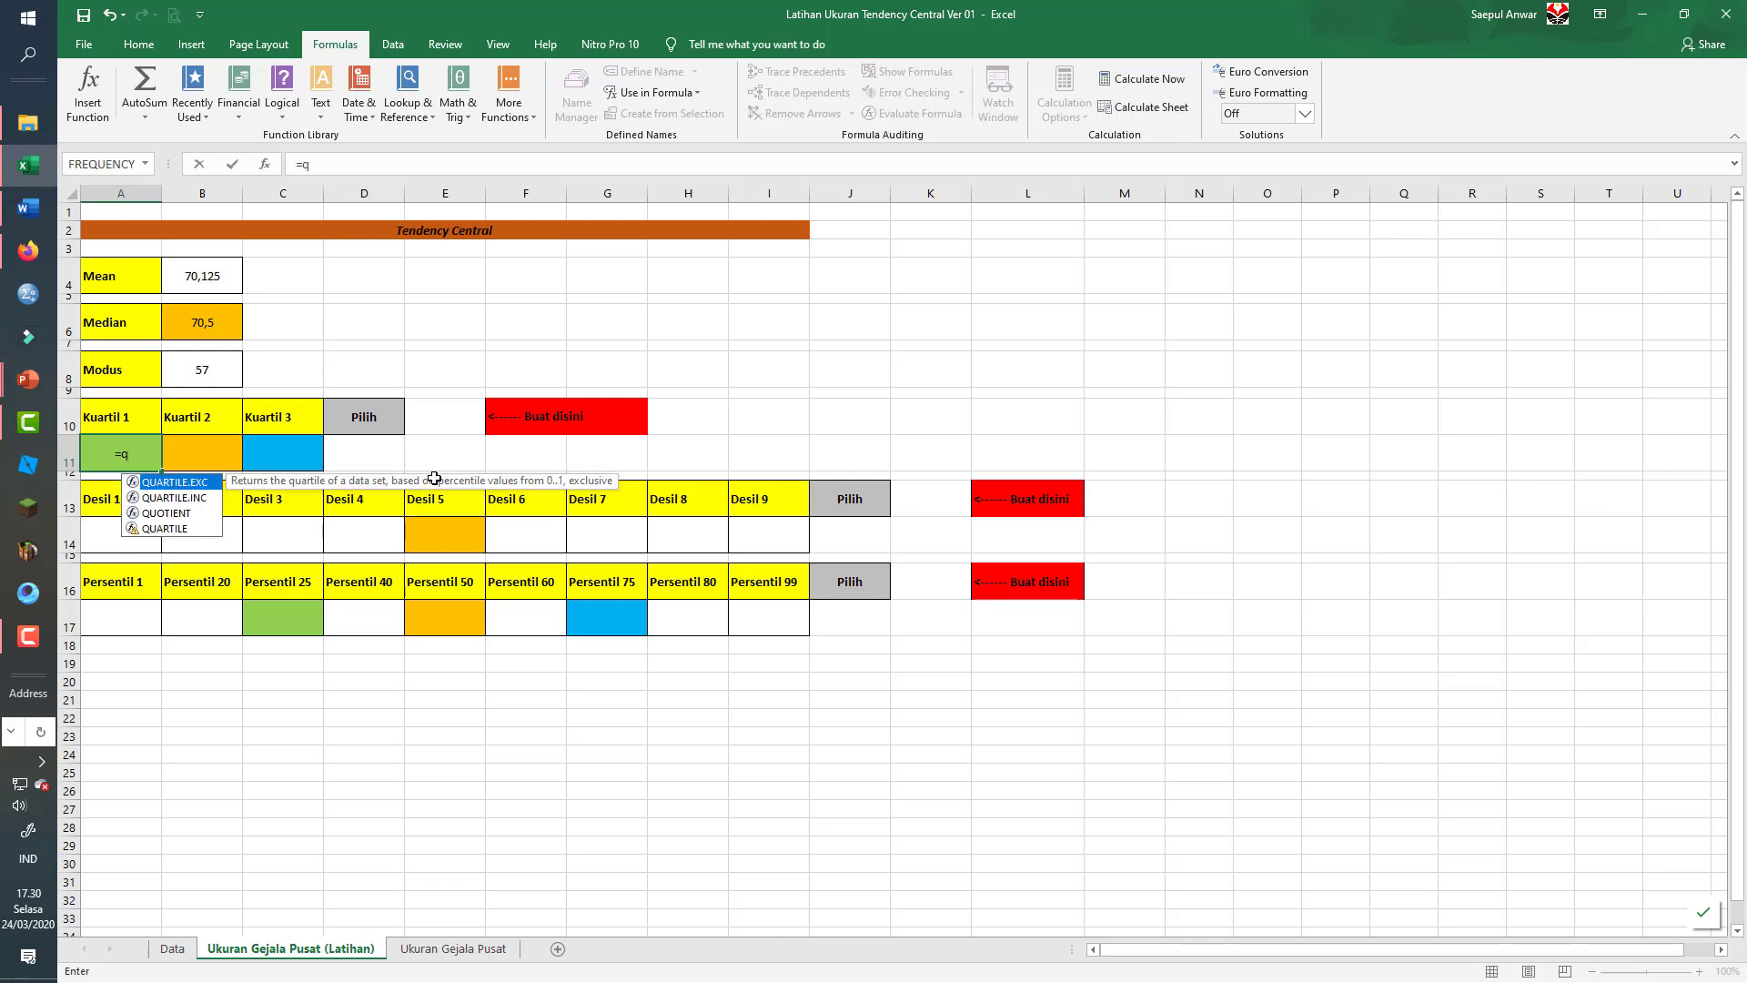
{"action": "type", "text": "uartile"}
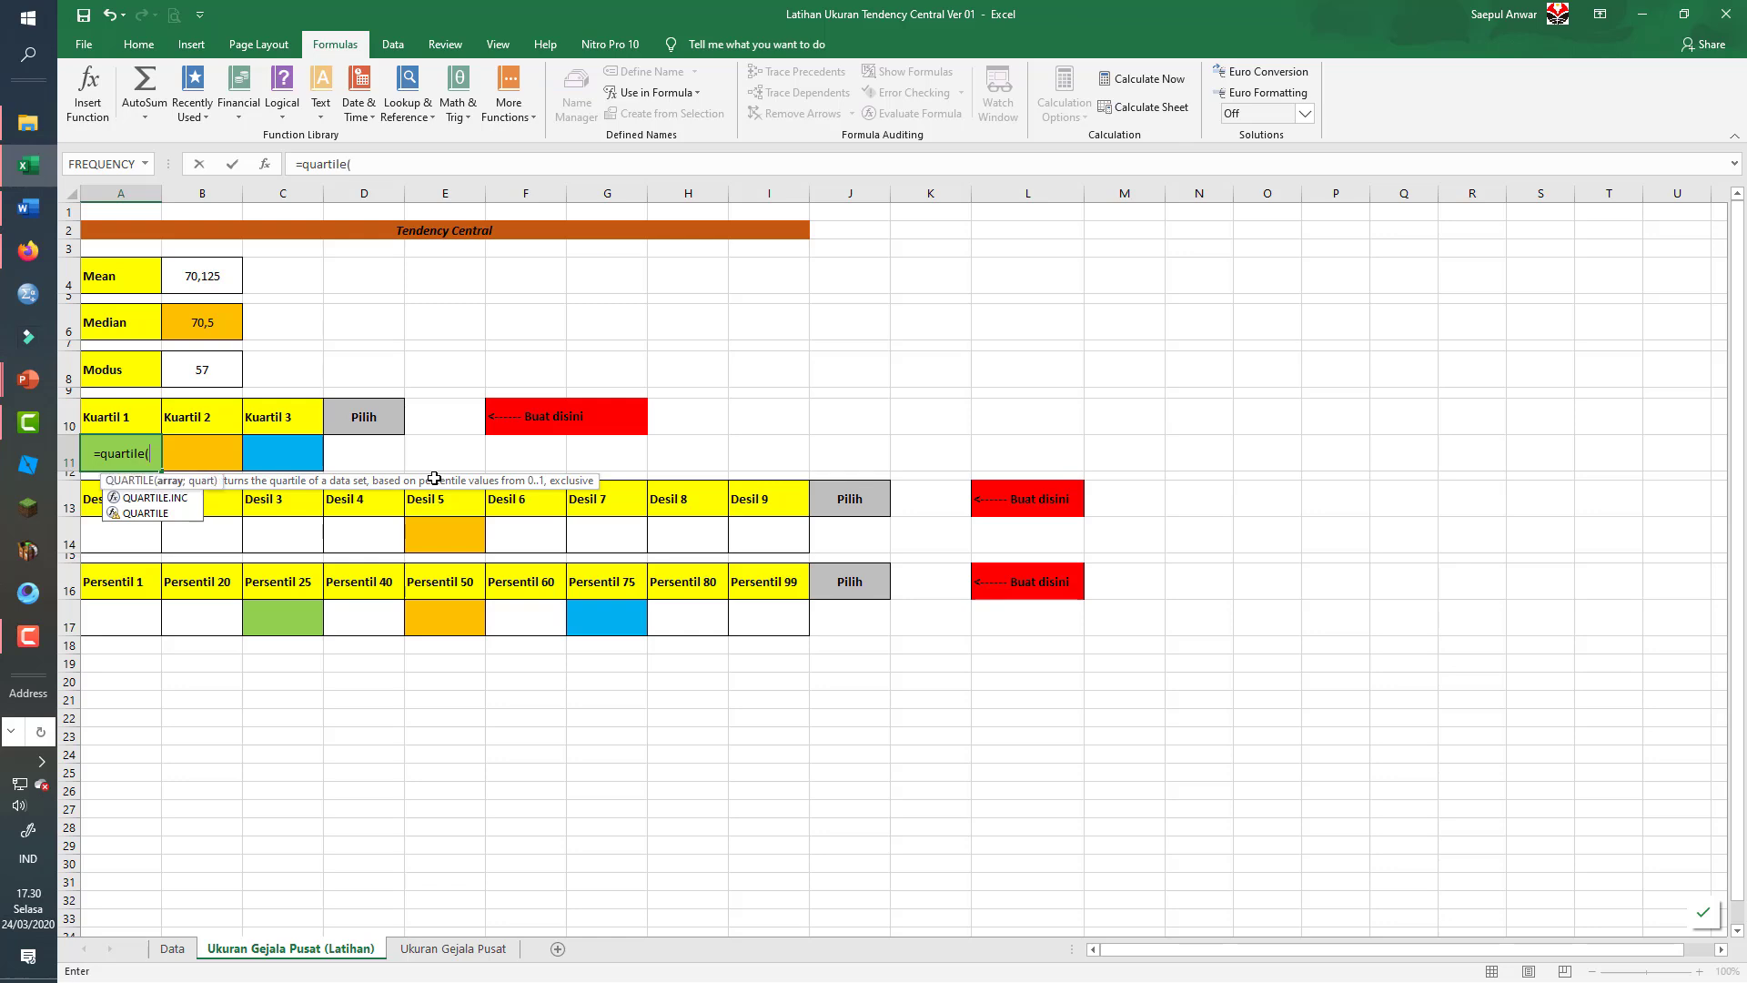
{"action": "type", "text": "("}
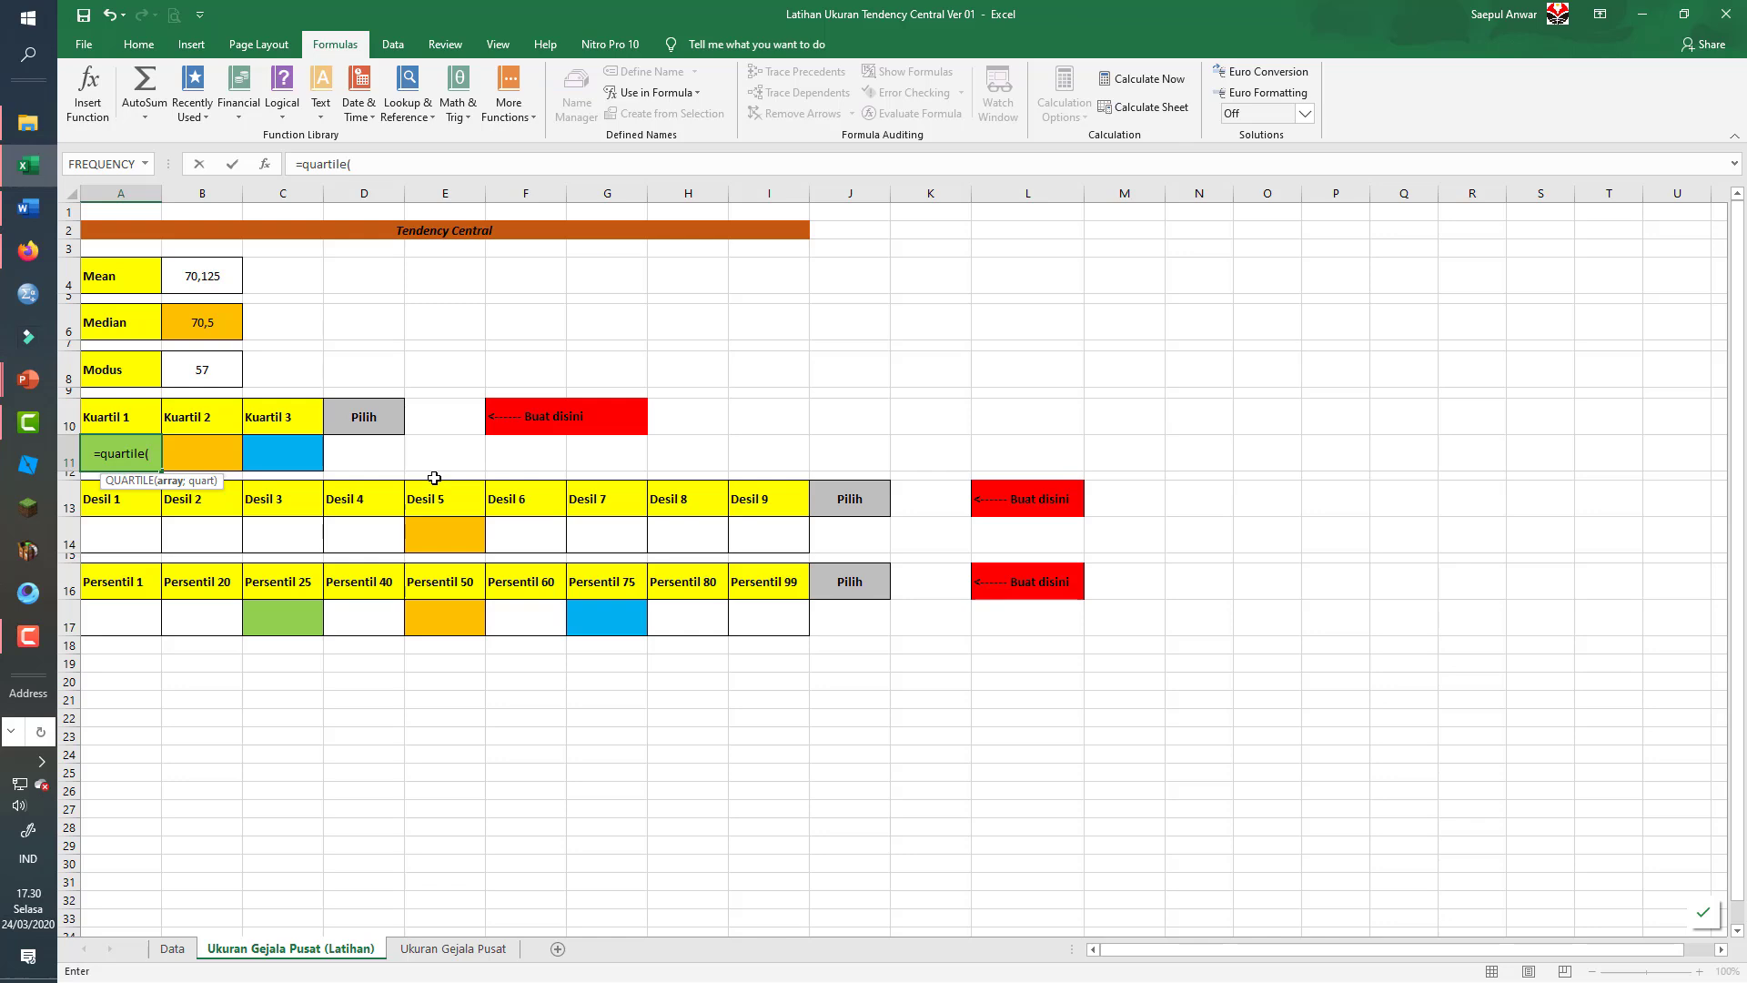
{"action": "type", "text": "nilai"}
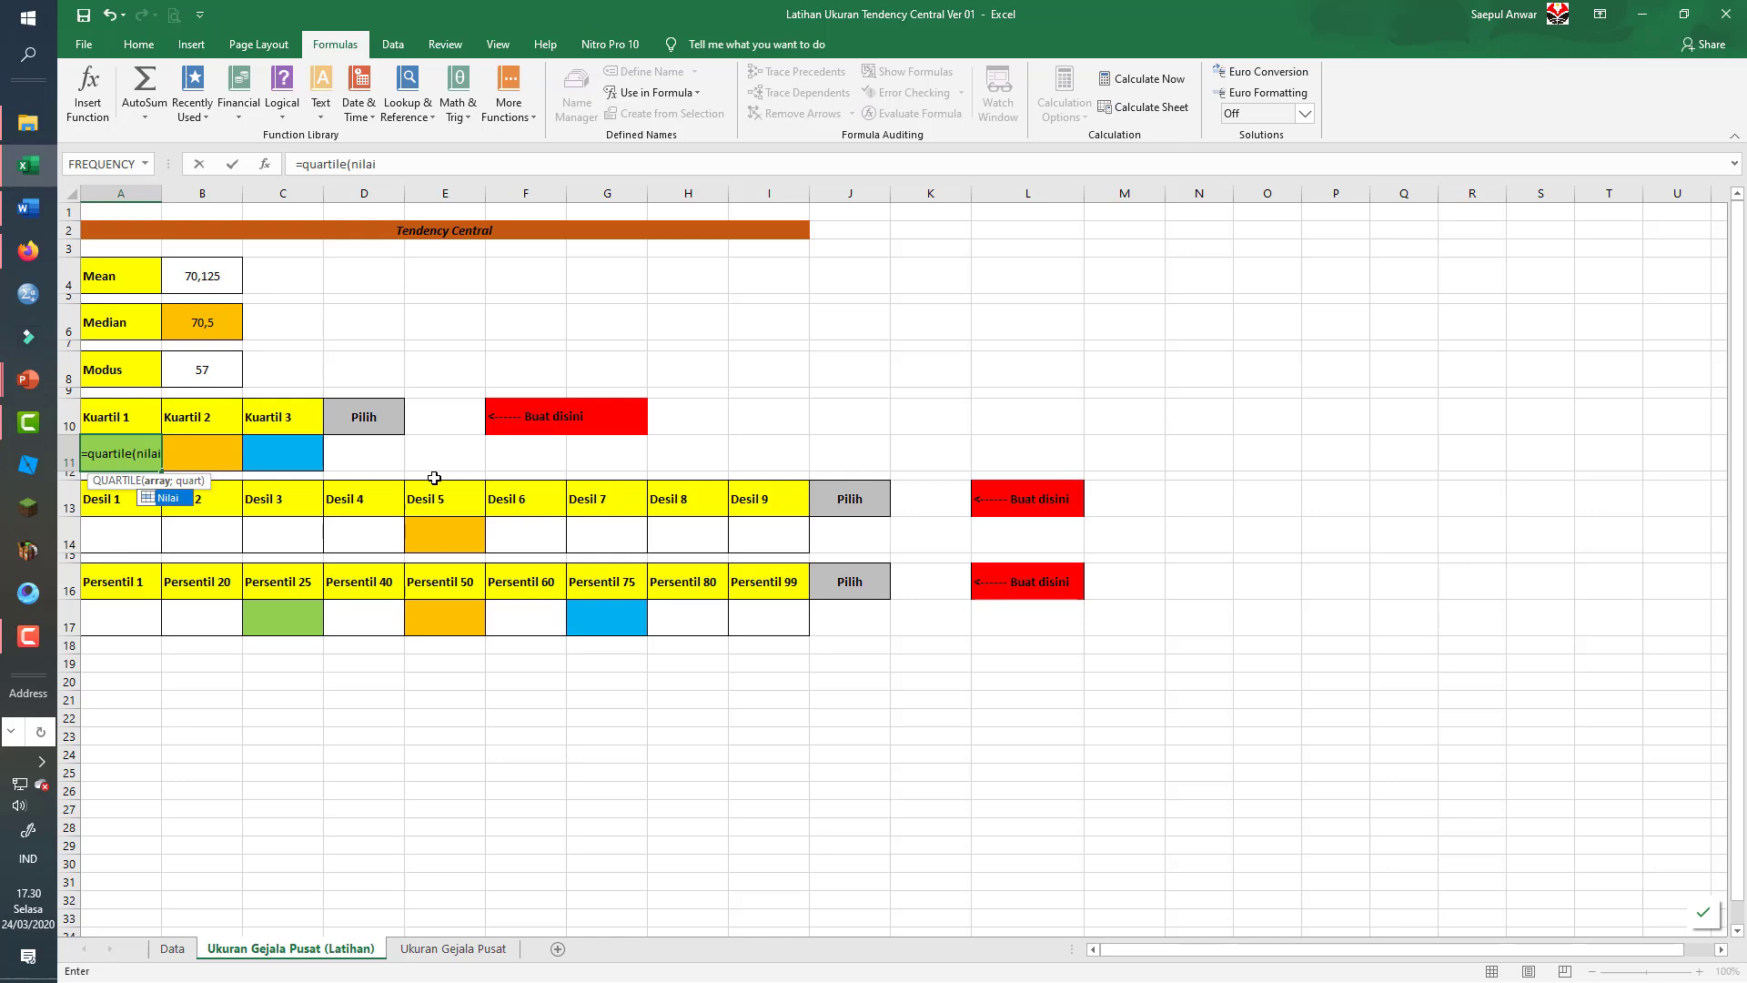
{"action": "type", "text": ";"}
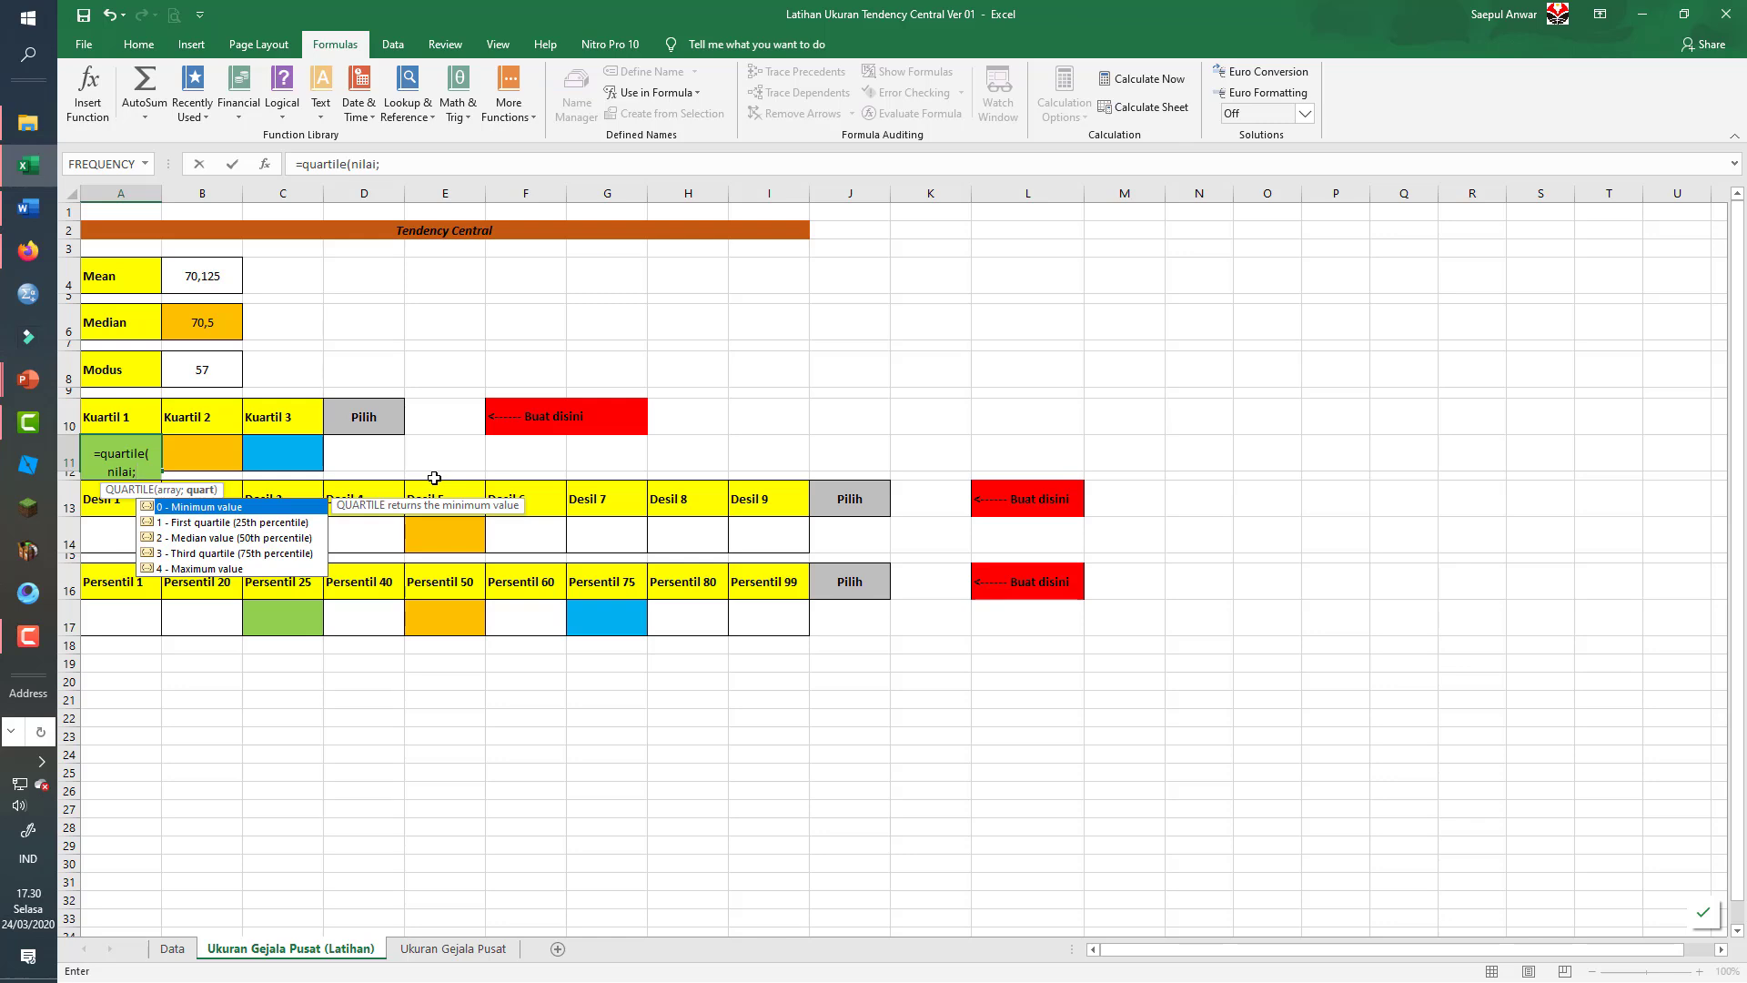
{"action": "key", "text": "Down"}
{"action": "key", "text": "Down"}
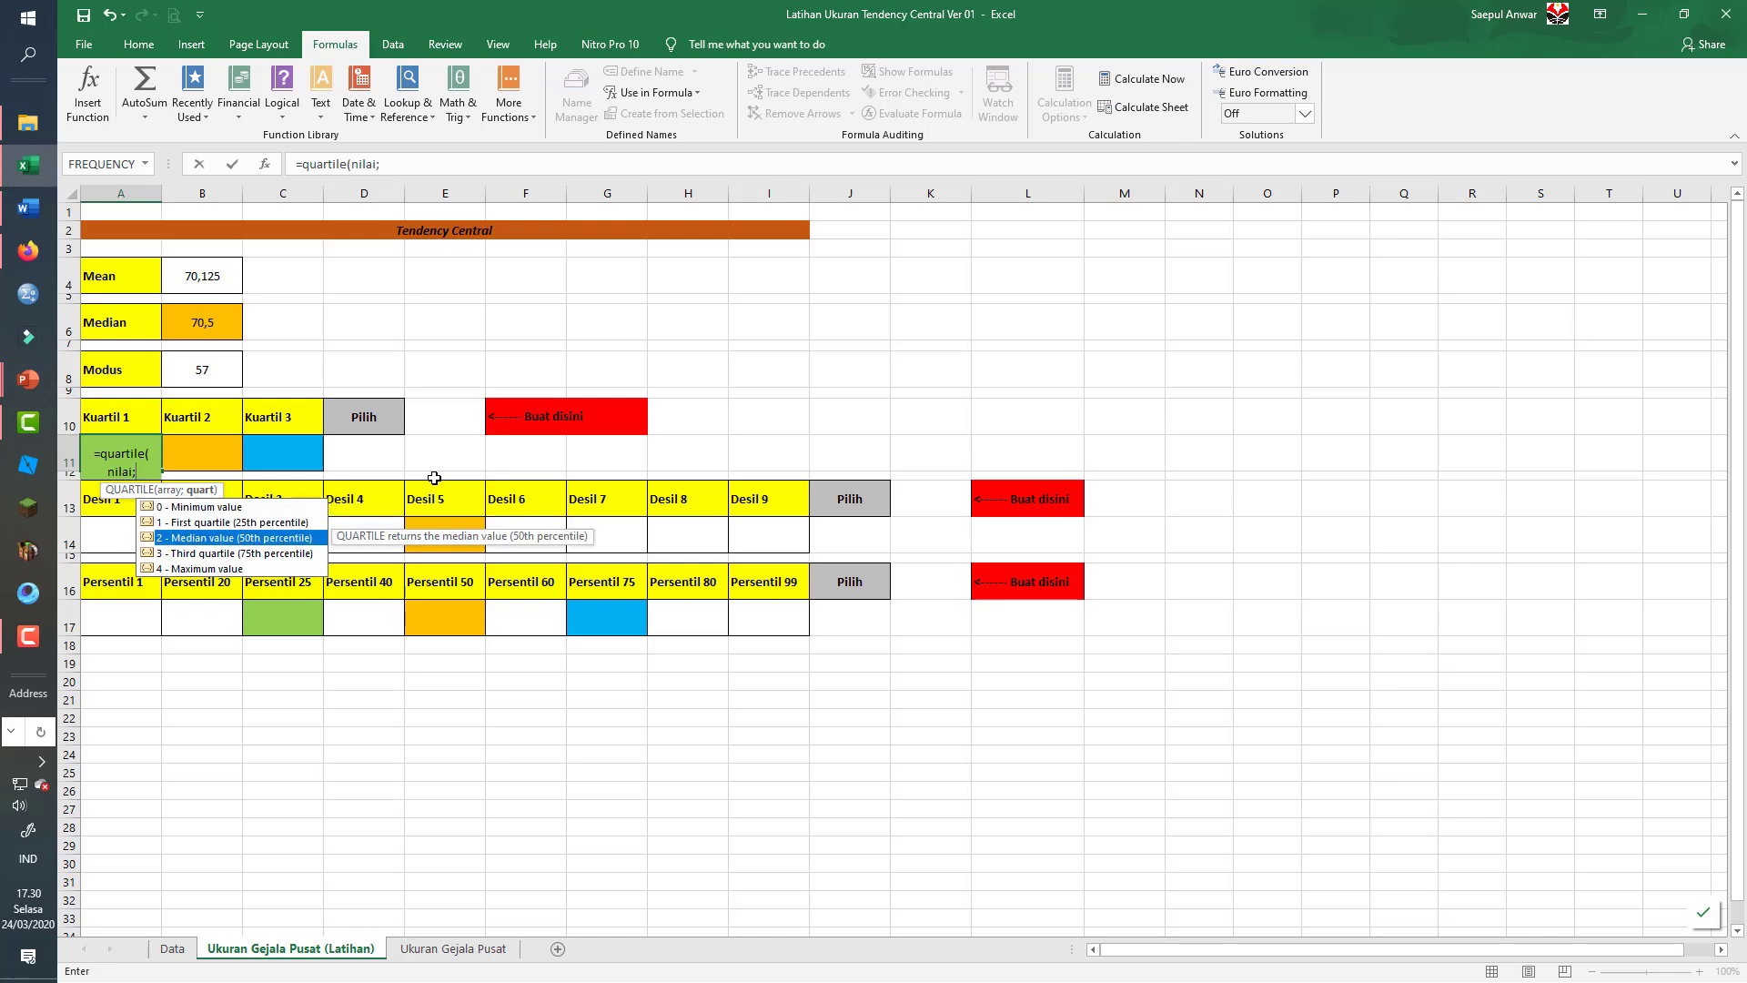
{"action": "key", "text": "Down"}
{"action": "key", "text": "Up"}
{"action": "key", "text": "Up"}
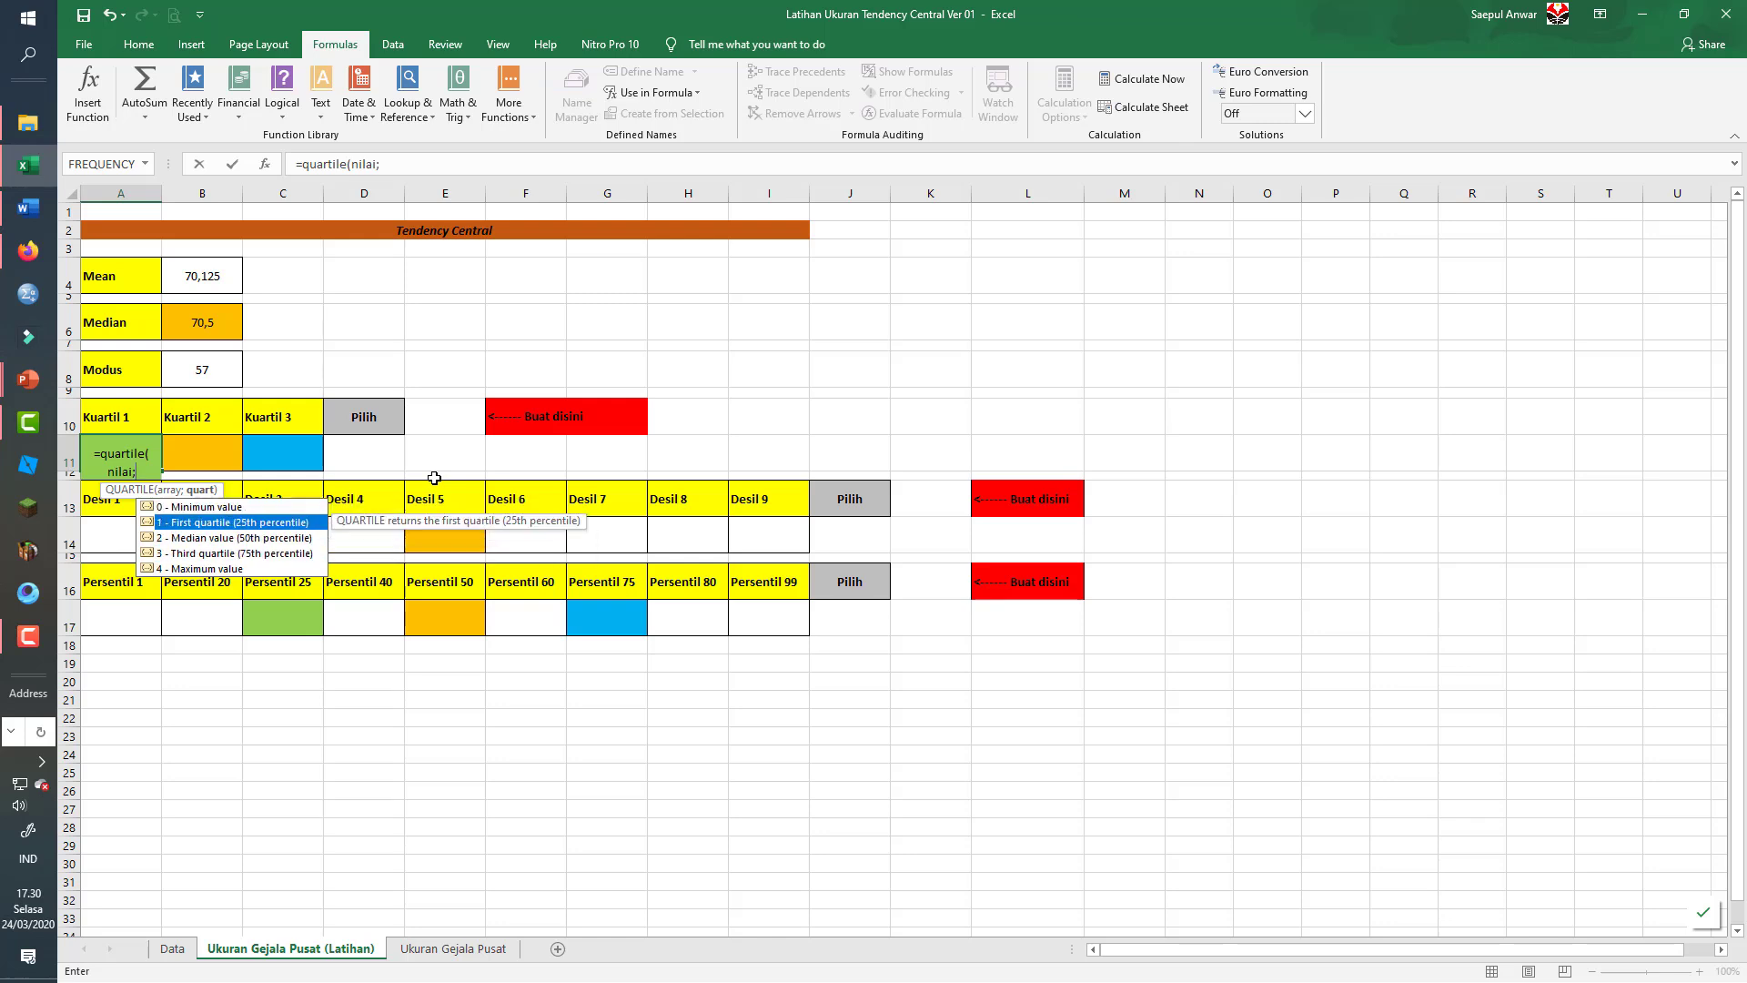
{"action": "type", "text": "1"}
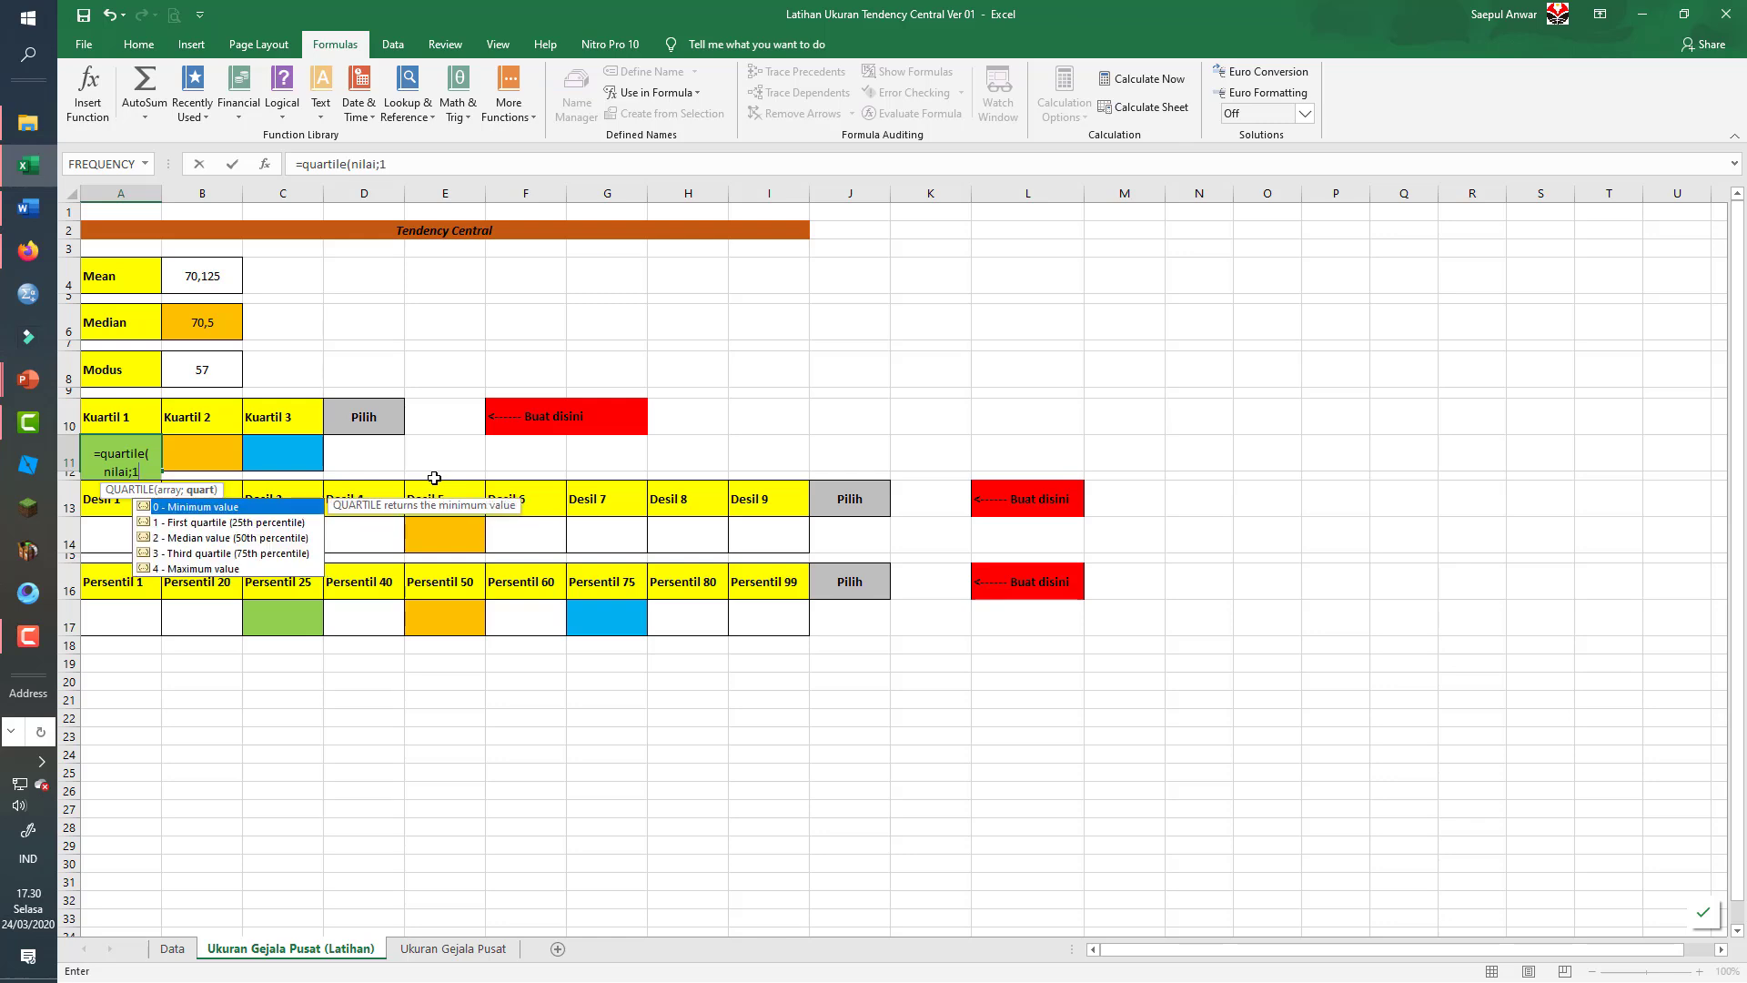
{"action": "type", "text": ")"}
{"action": "key", "text": "Return"}
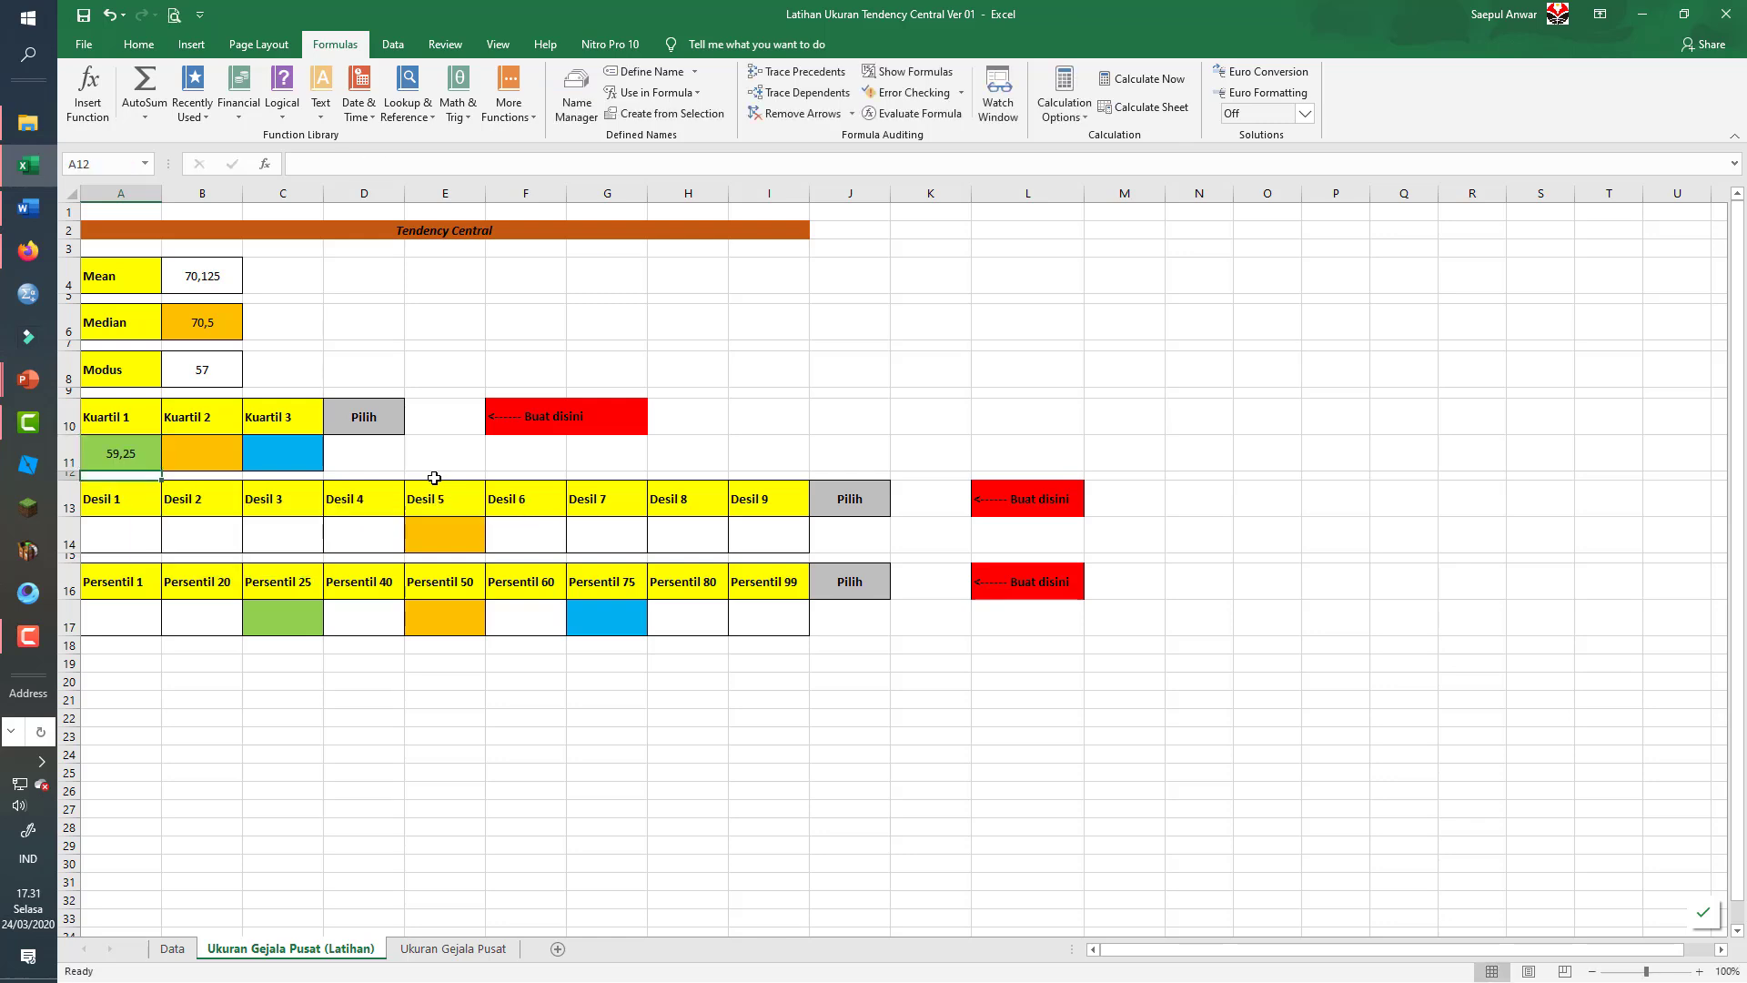
- Calculate the second quartile of the scores in the Kuartil 2 cell B11 with the formula =QUARTILE(Nilai;2)
{"action": "key", "text": "Up"}
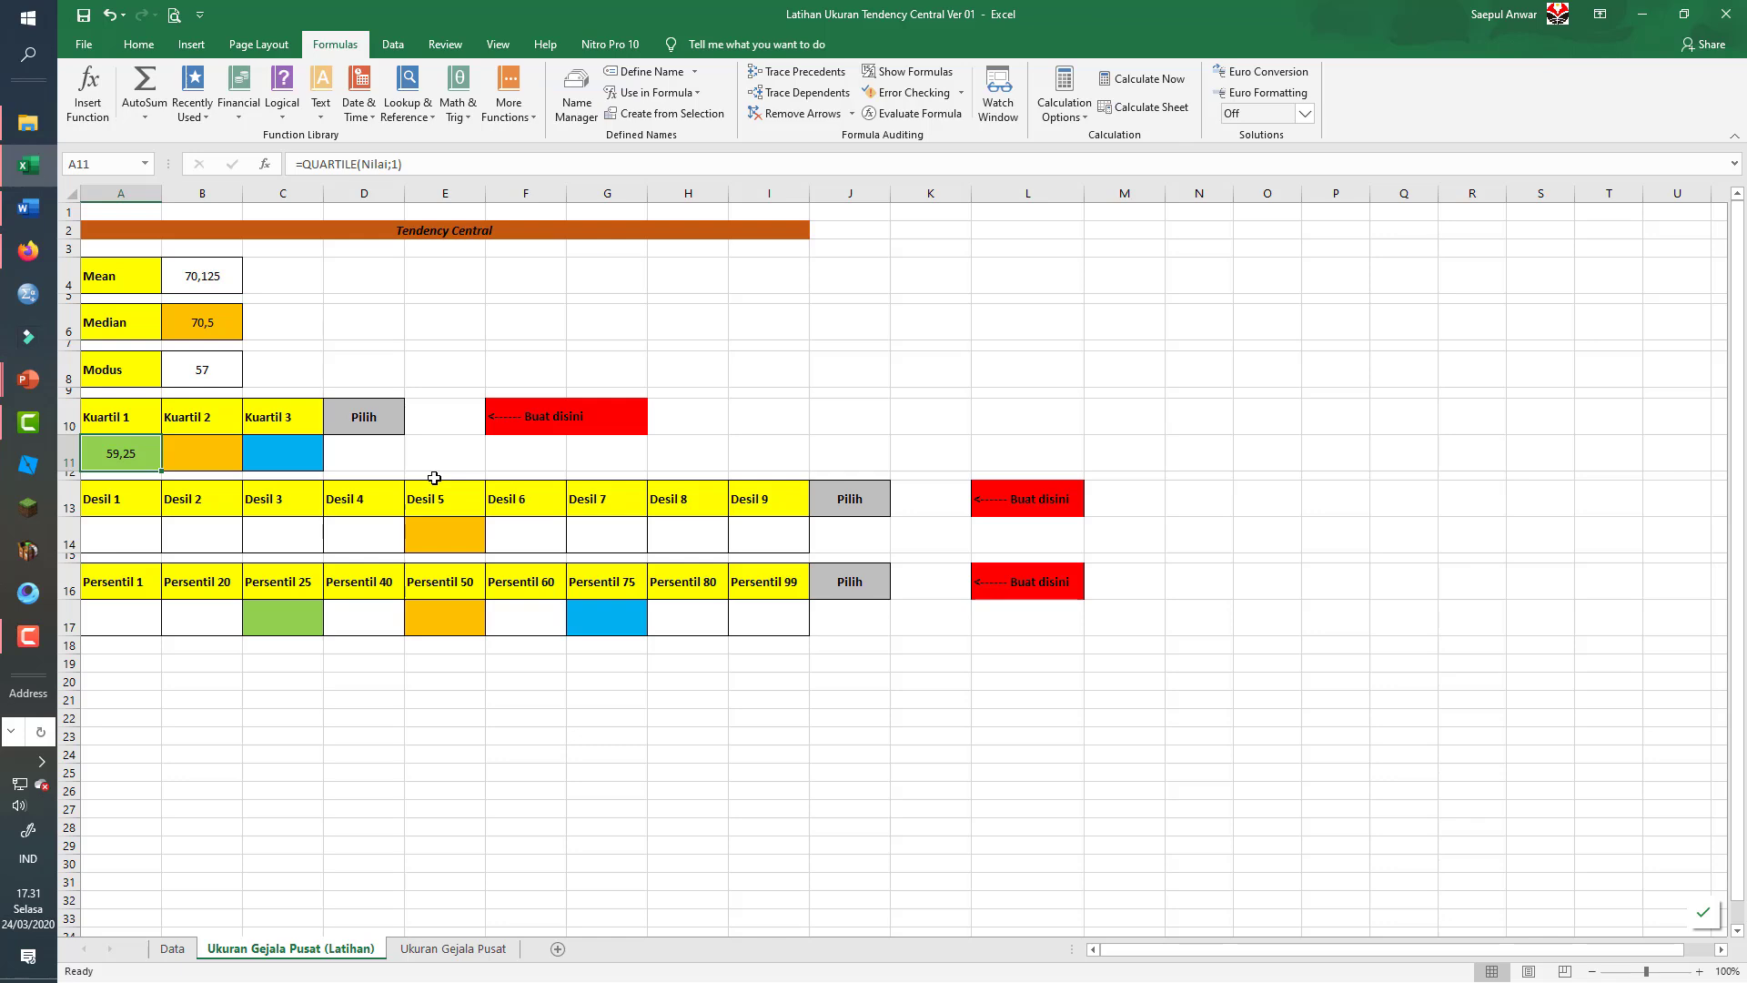
{"action": "key", "text": "Right"}
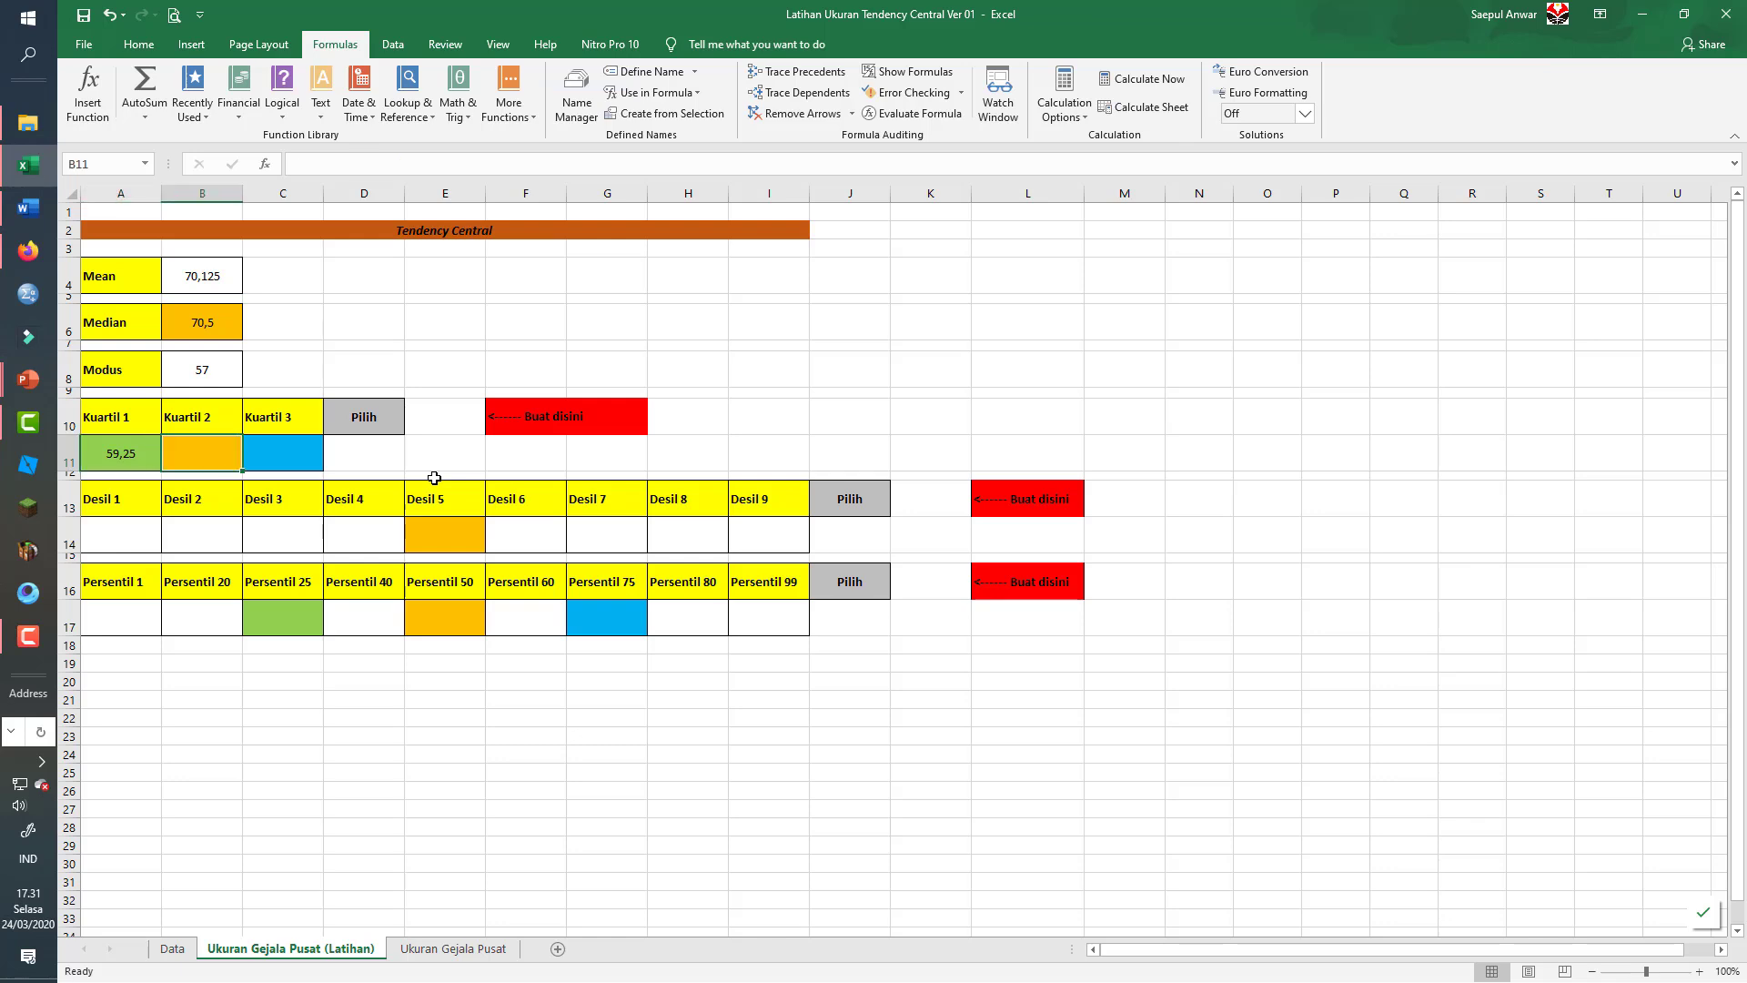
{"action": "key", "text": "Left"}
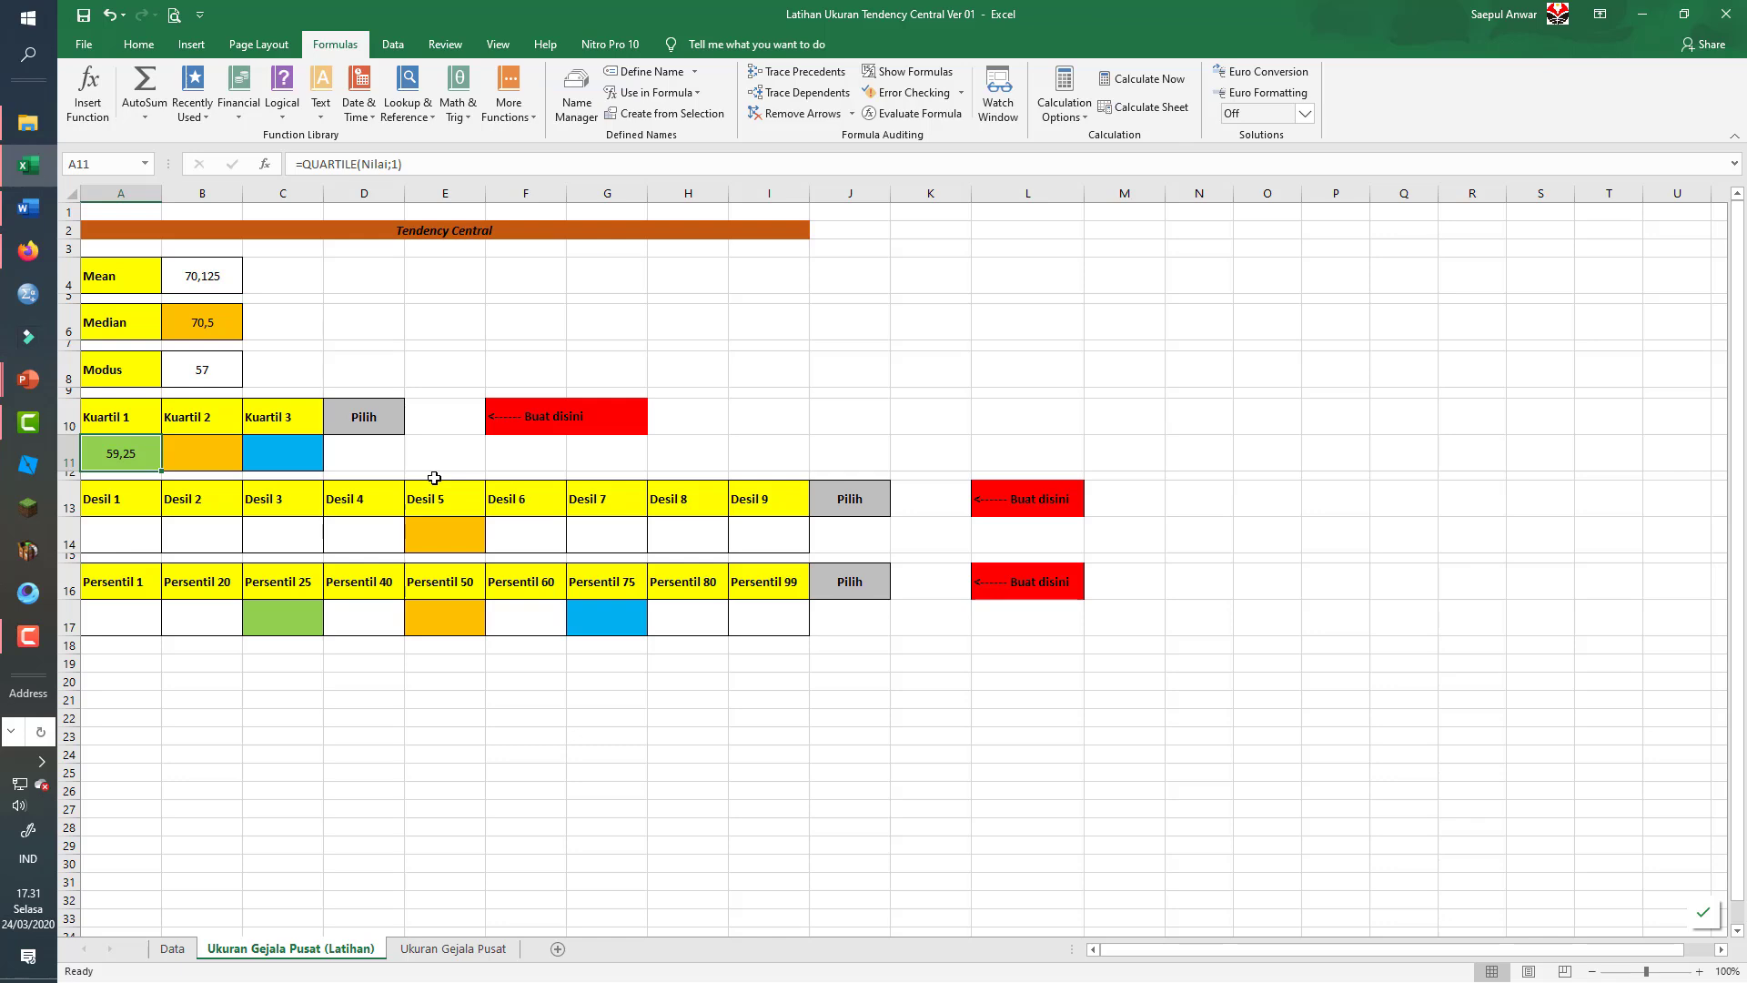
{"action": "key", "text": "Right"}
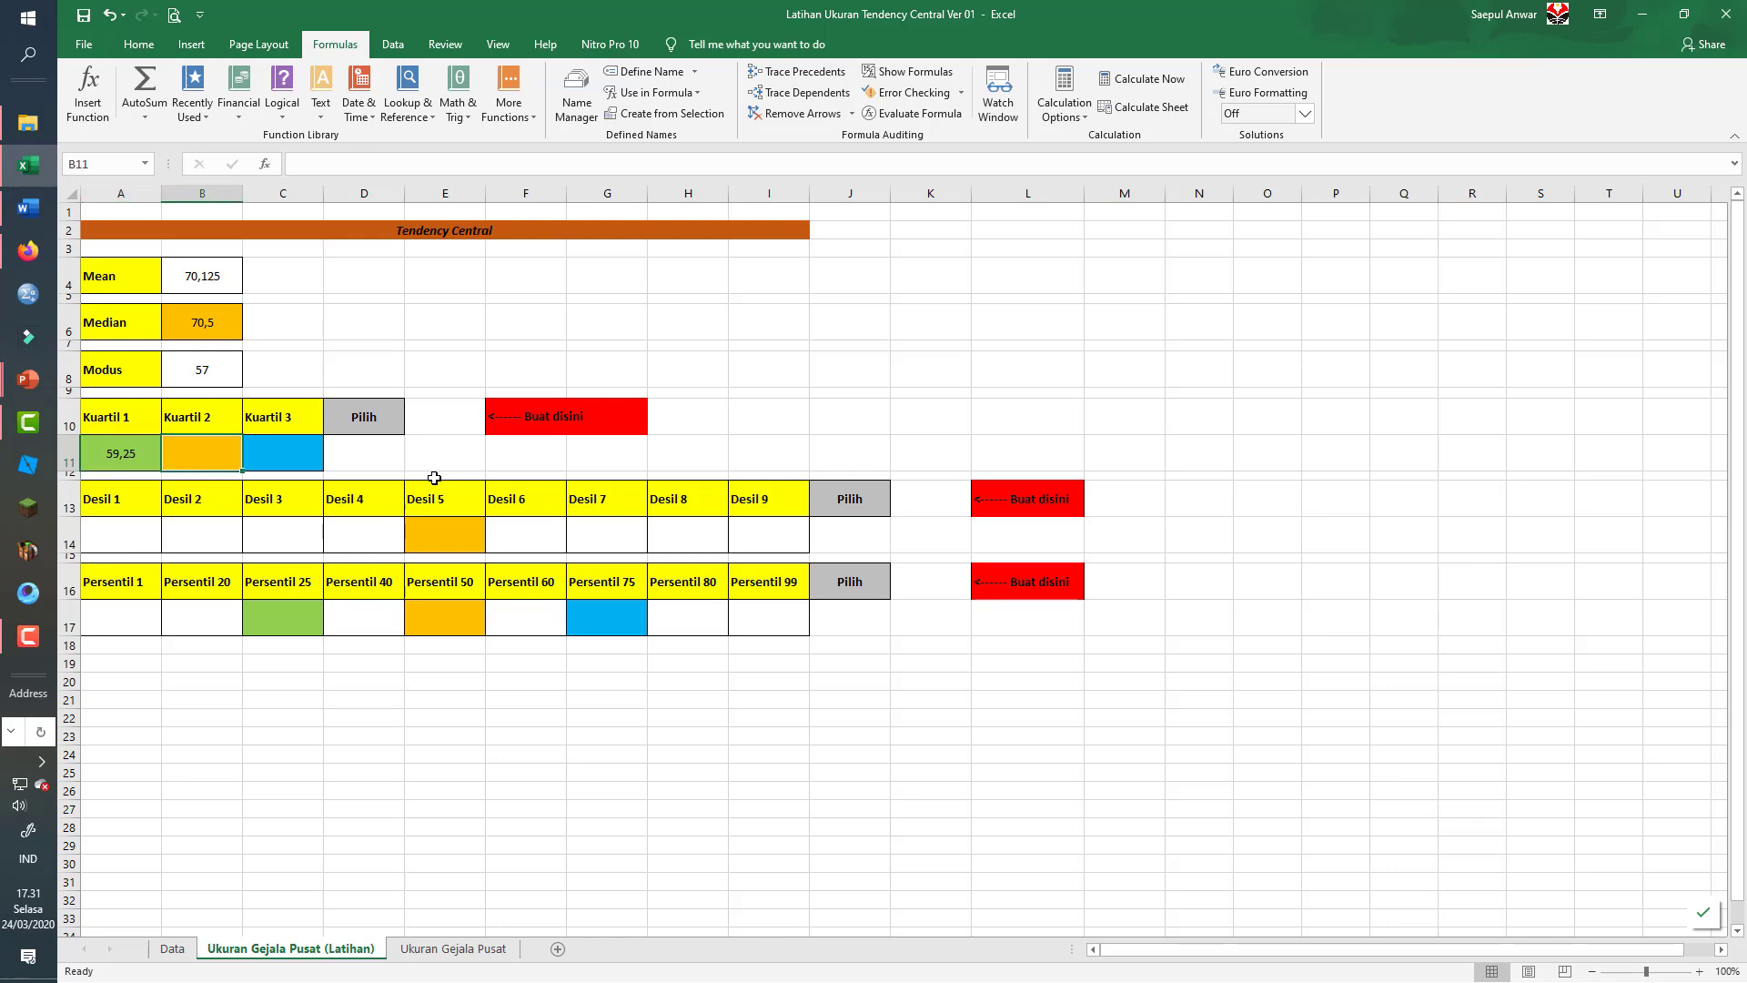
{"action": "type", "text": "="}
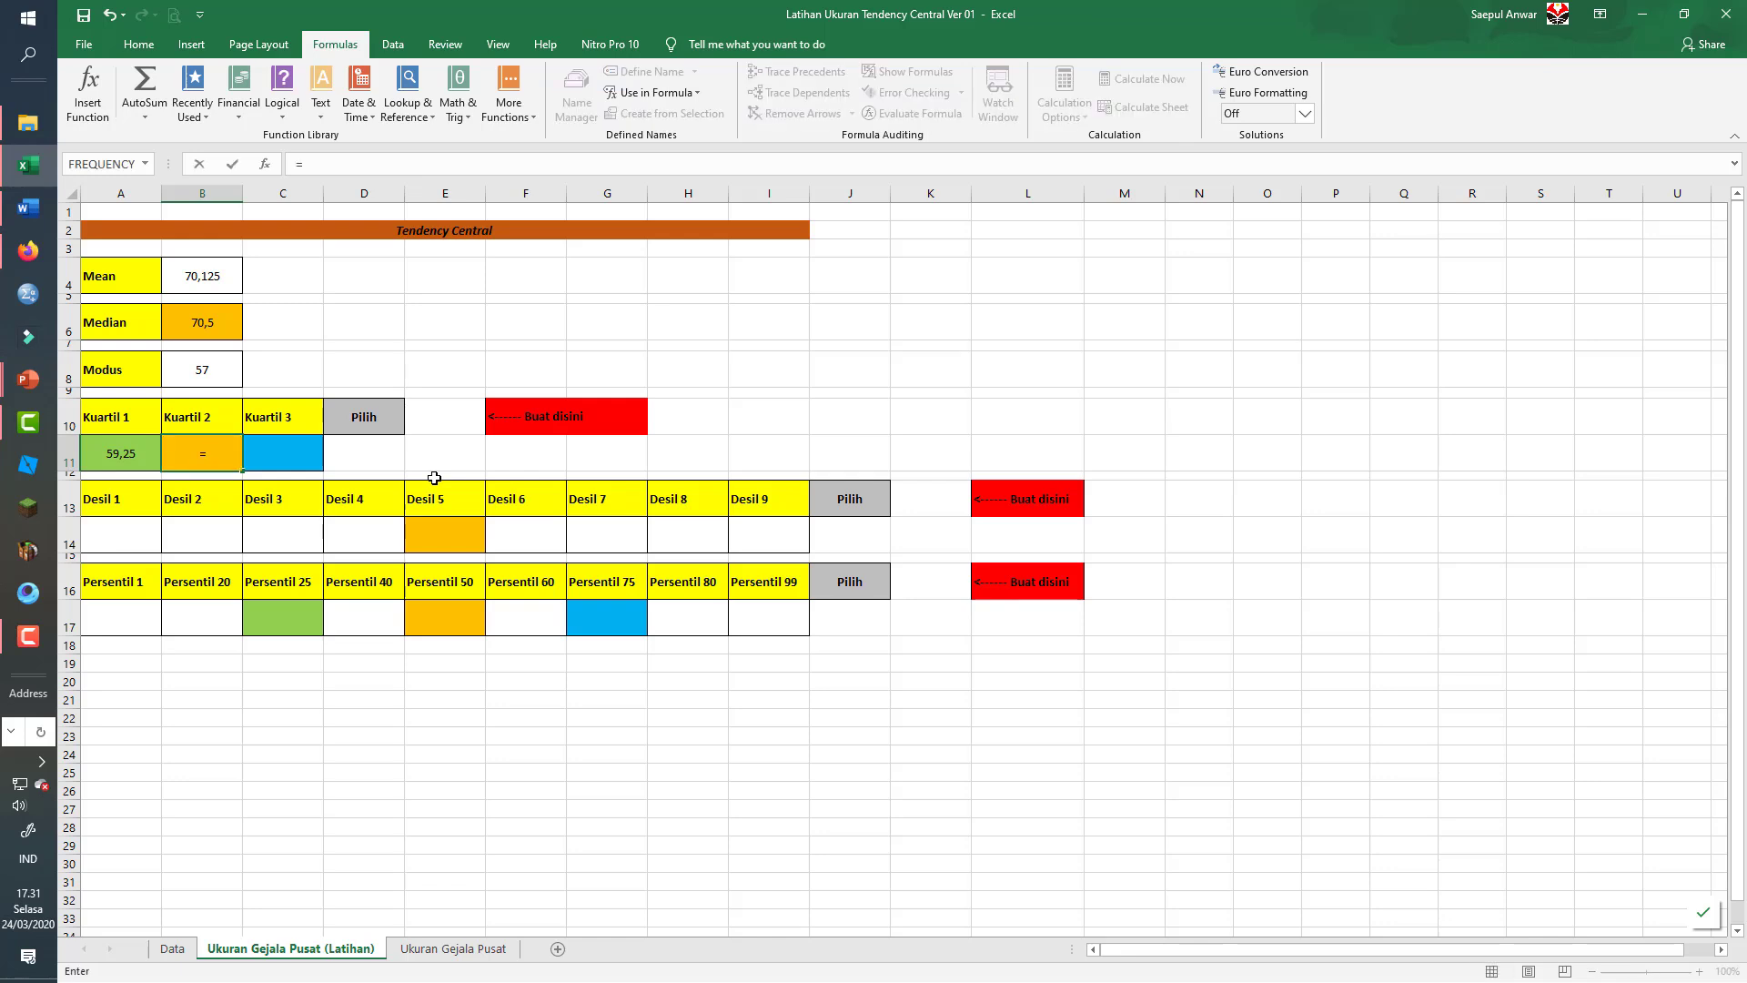
{"action": "type", "text": "quartile"}
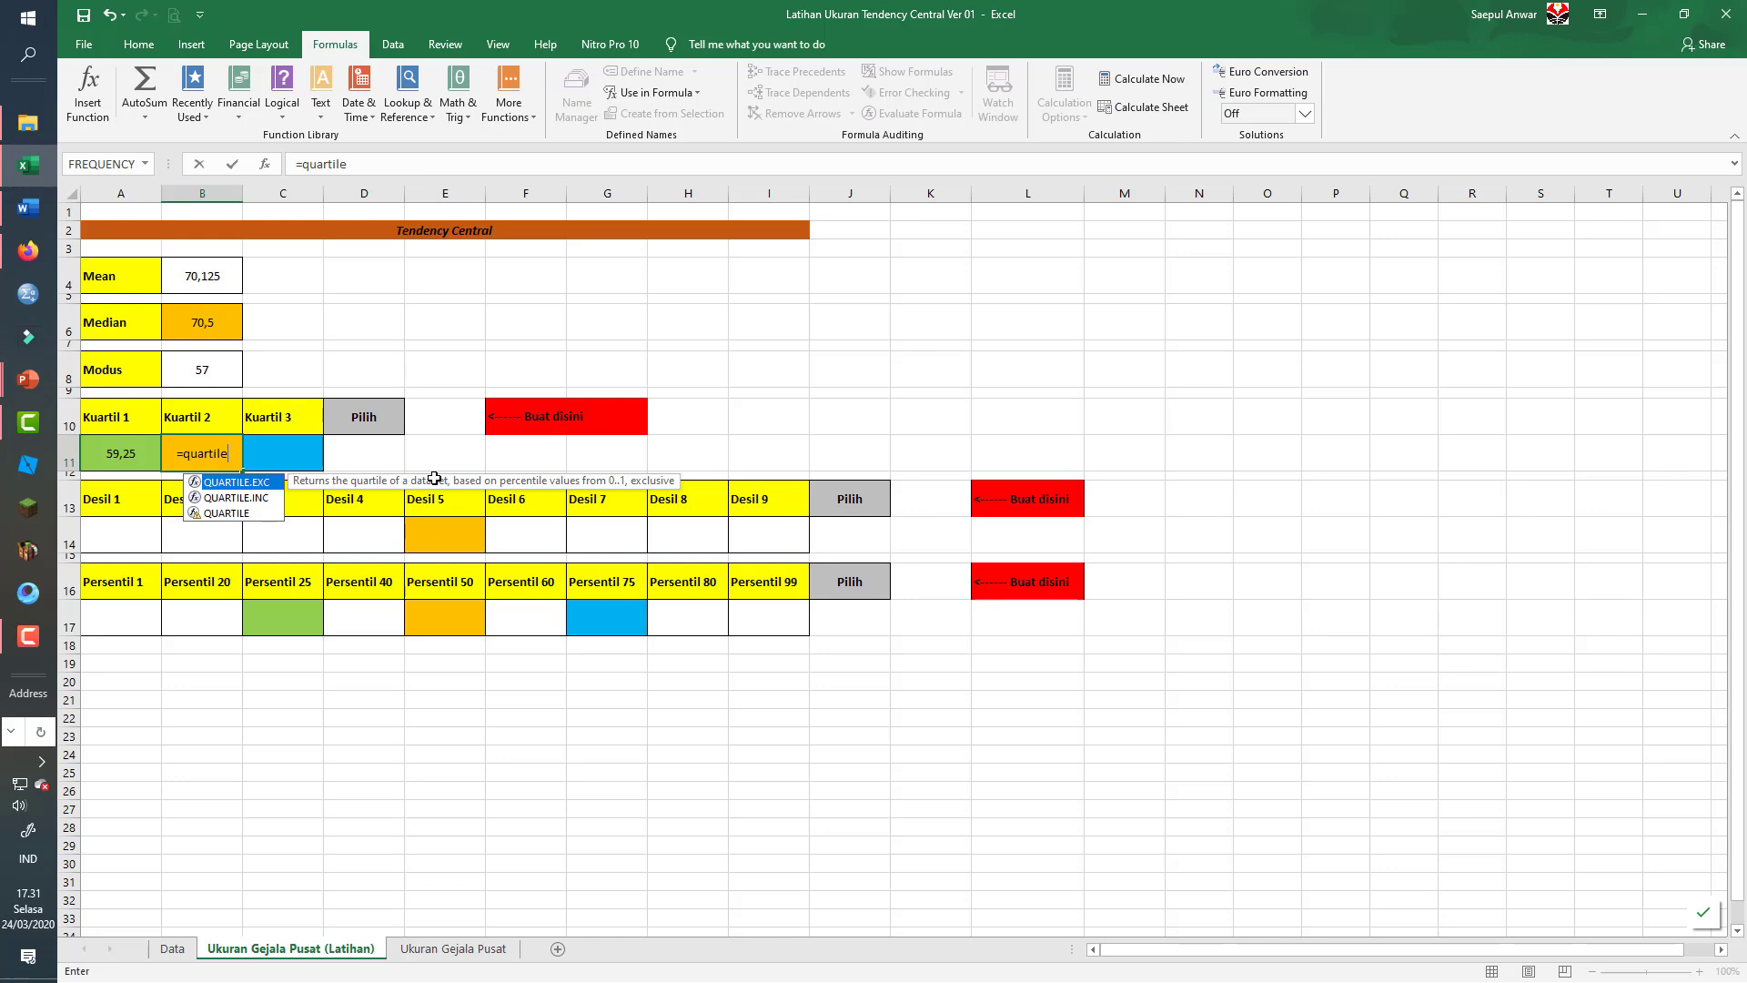
{"action": "type", "text": "("}
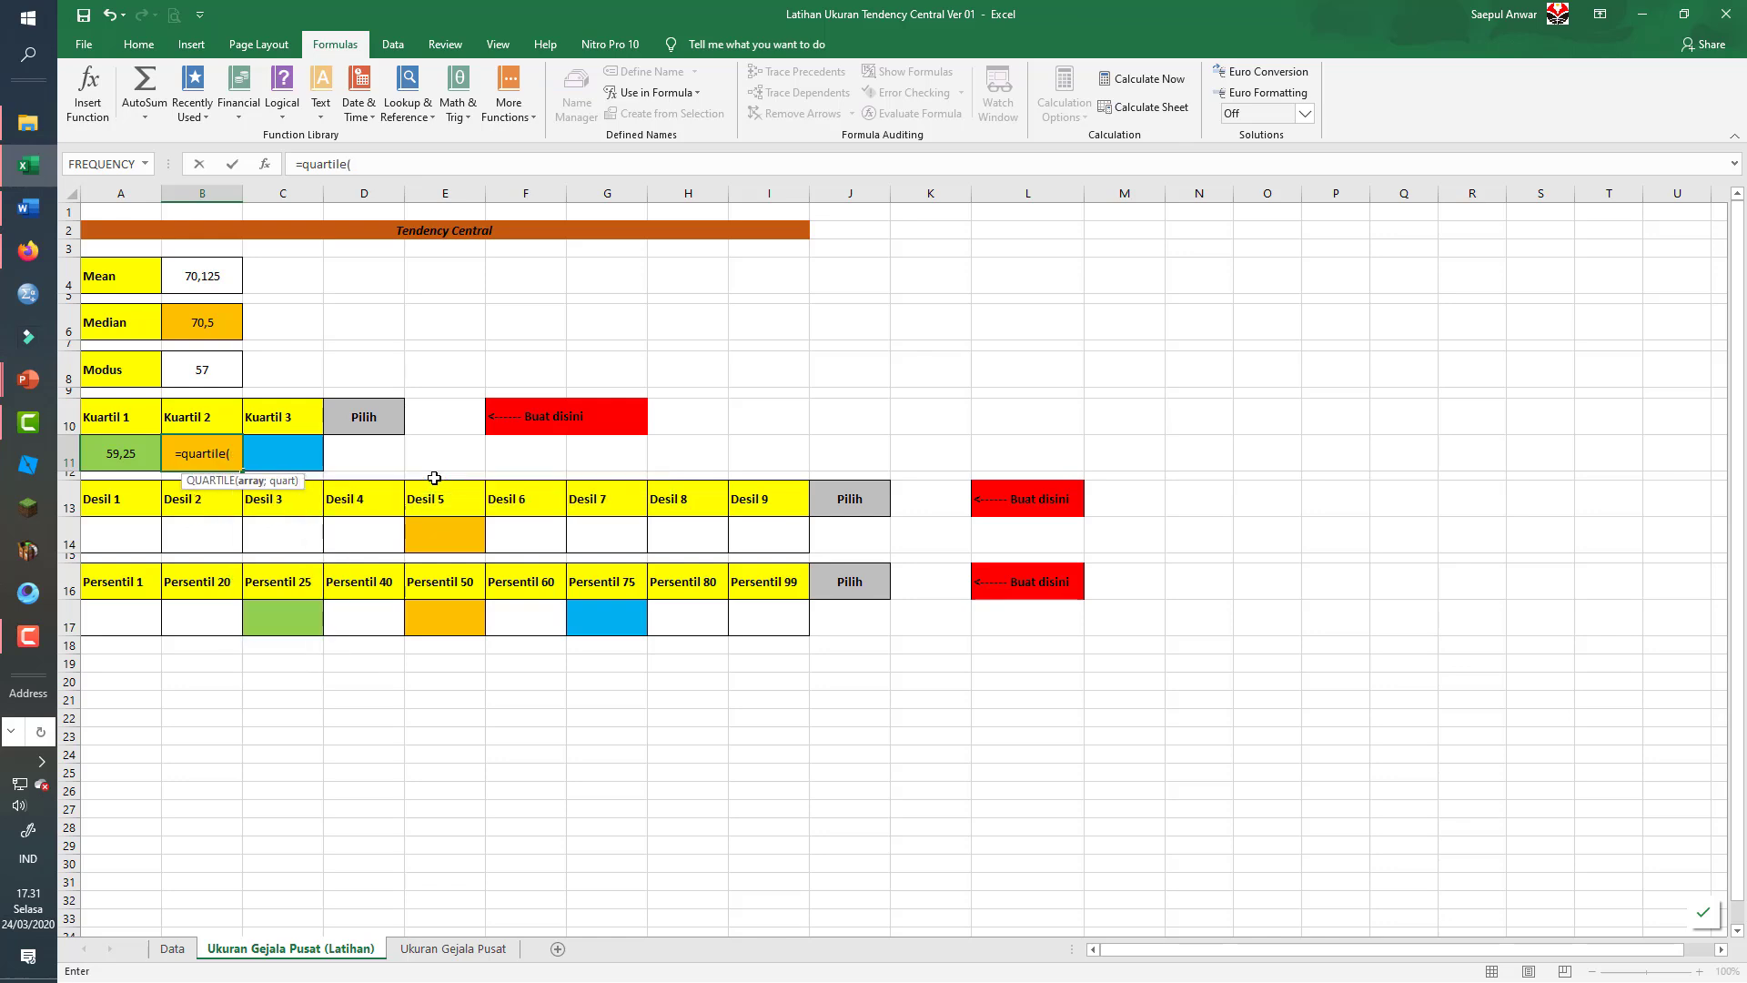
{"action": "type", "text": "nilai;2)"}
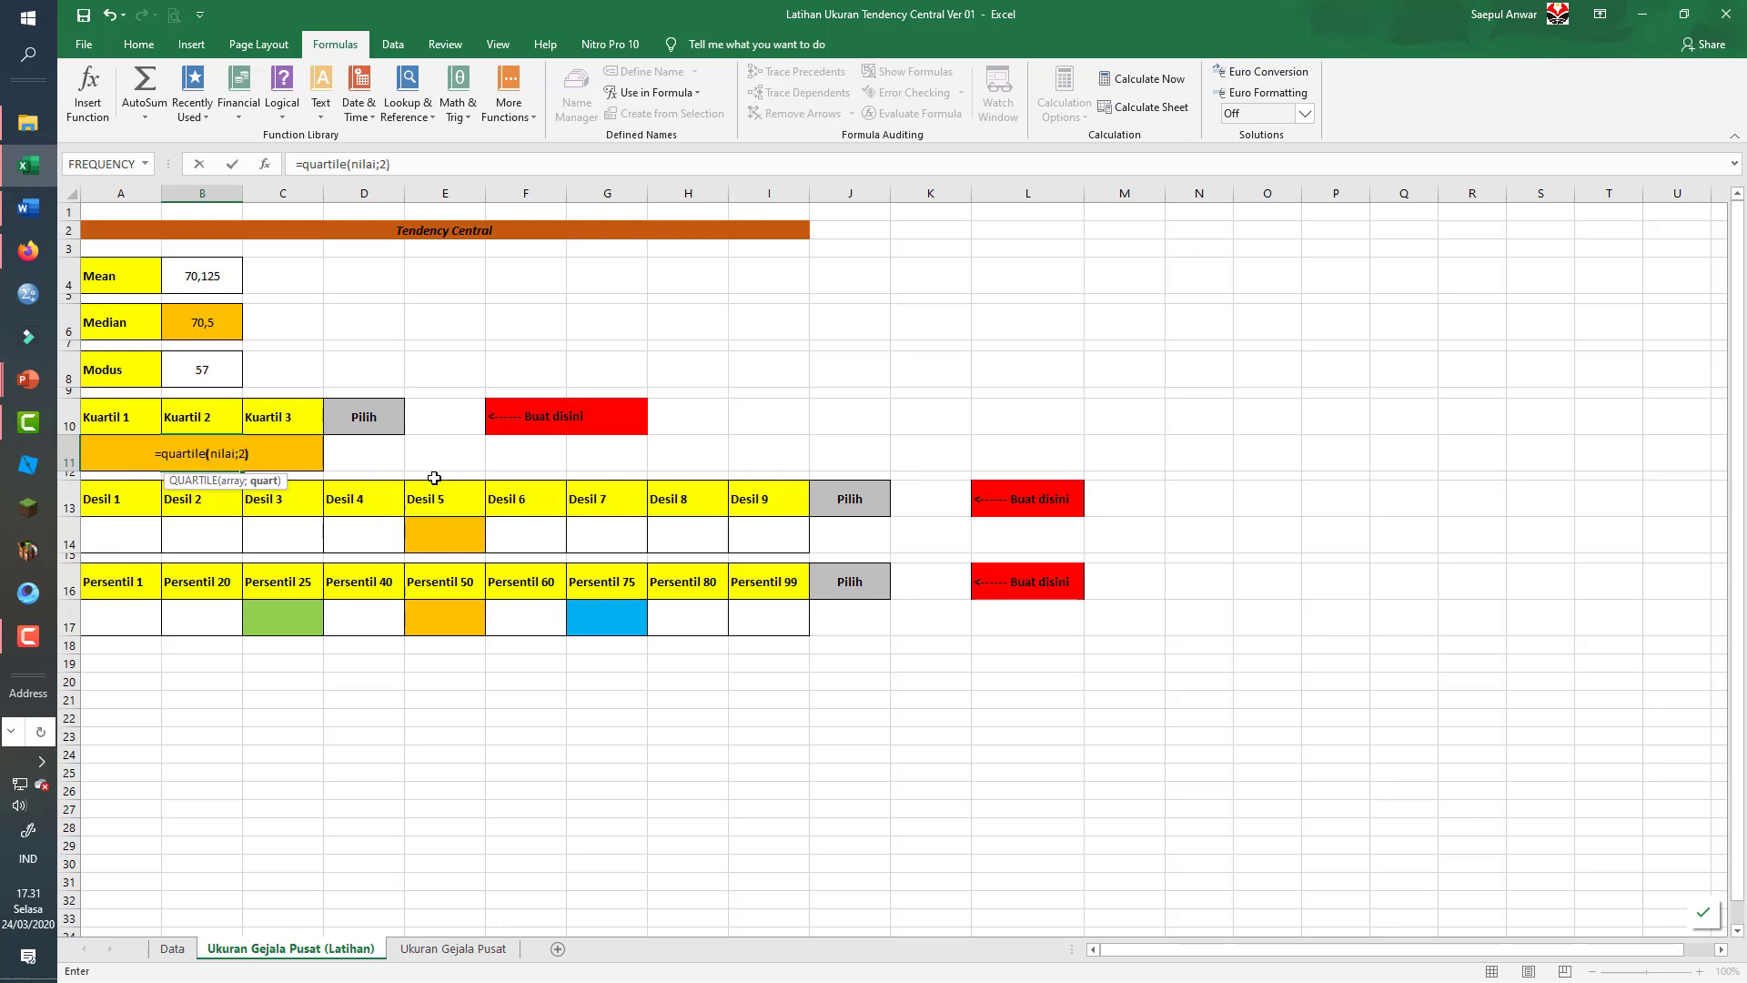
{"action": "key", "text": "Return"}
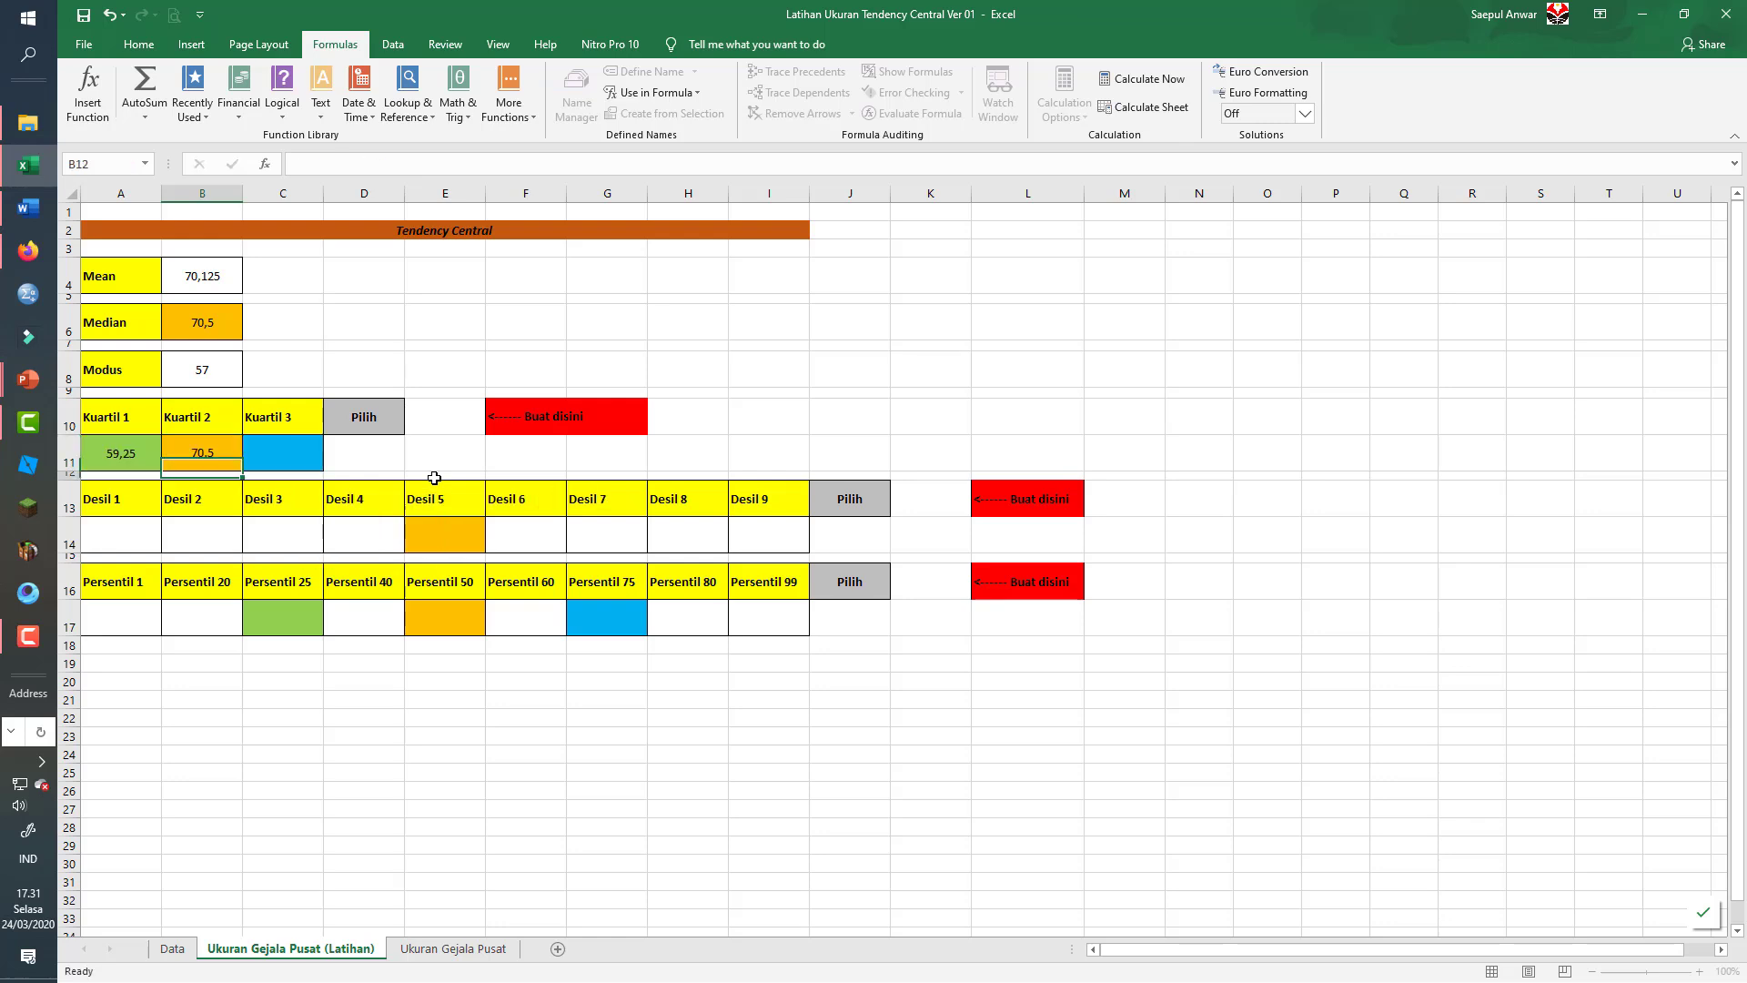
- Copy only the formula from B11 into the Kuartil 3 cell C11 and change its quartile argument to 3
{"action": "key", "text": "Up"}
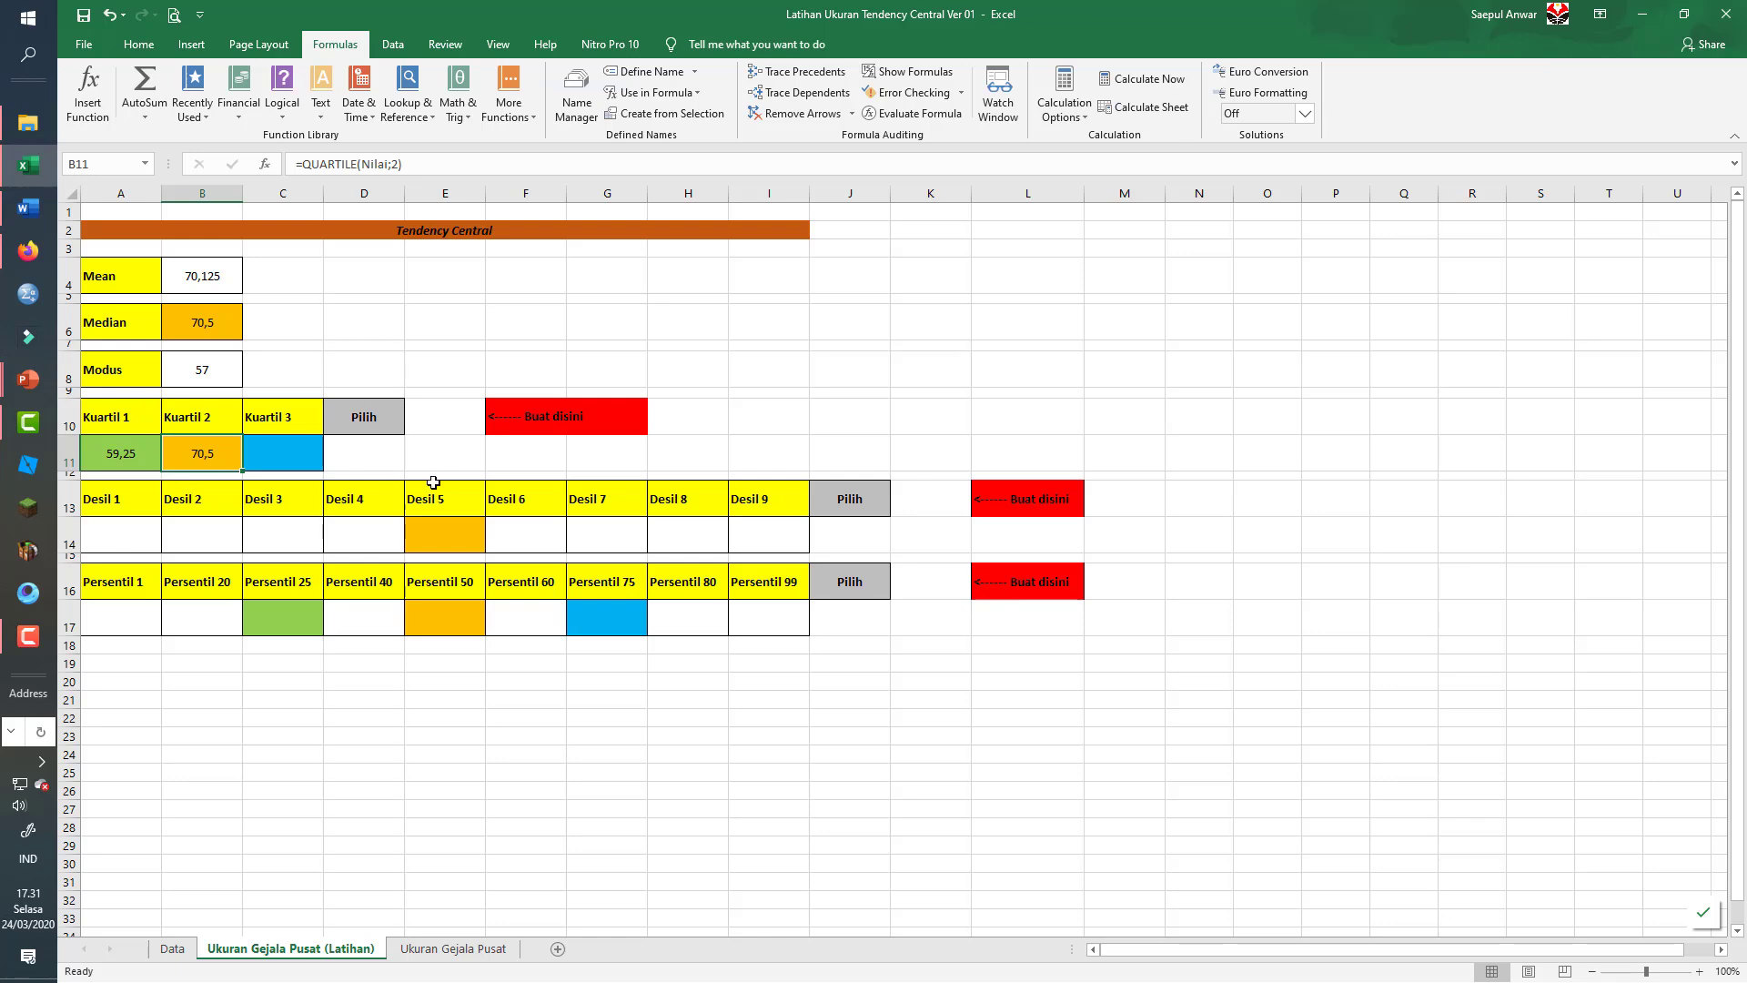
{"action": "key", "text": "ctrl+c"}
{"action": "key", "text": "Right"}
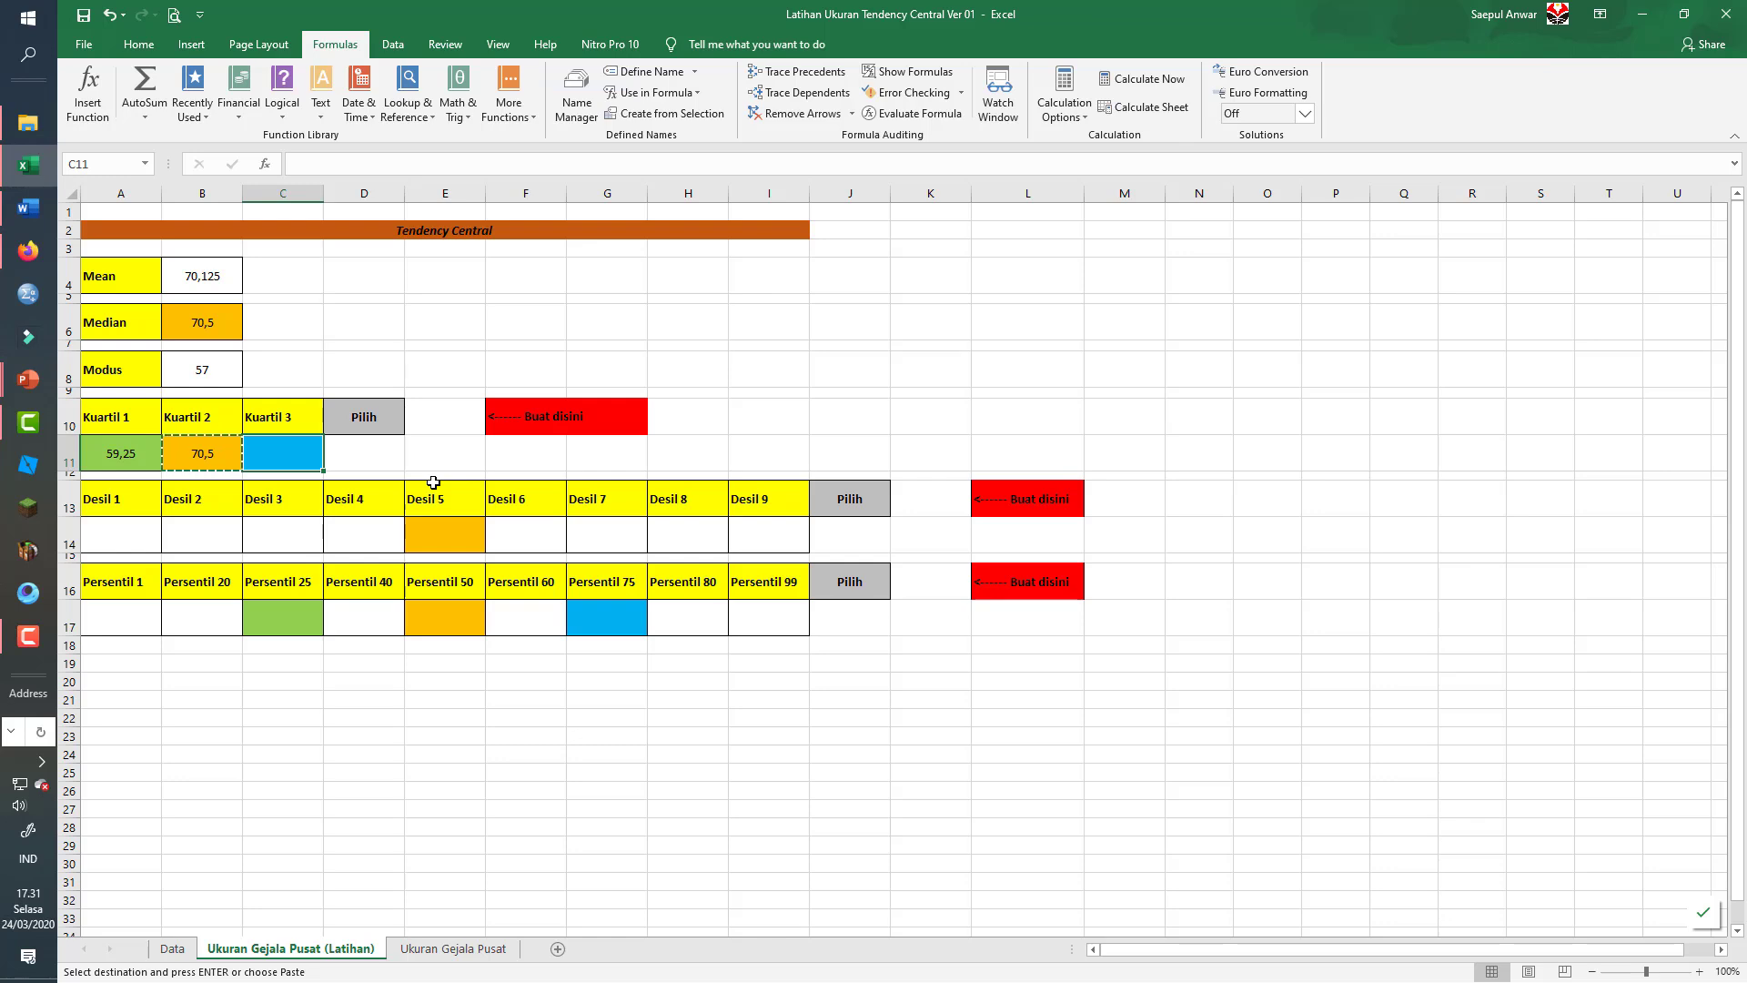
{"action": "right_click", "coordinate": [271, 450]}
{"action": "left_click", "coordinate": [364, 529]}
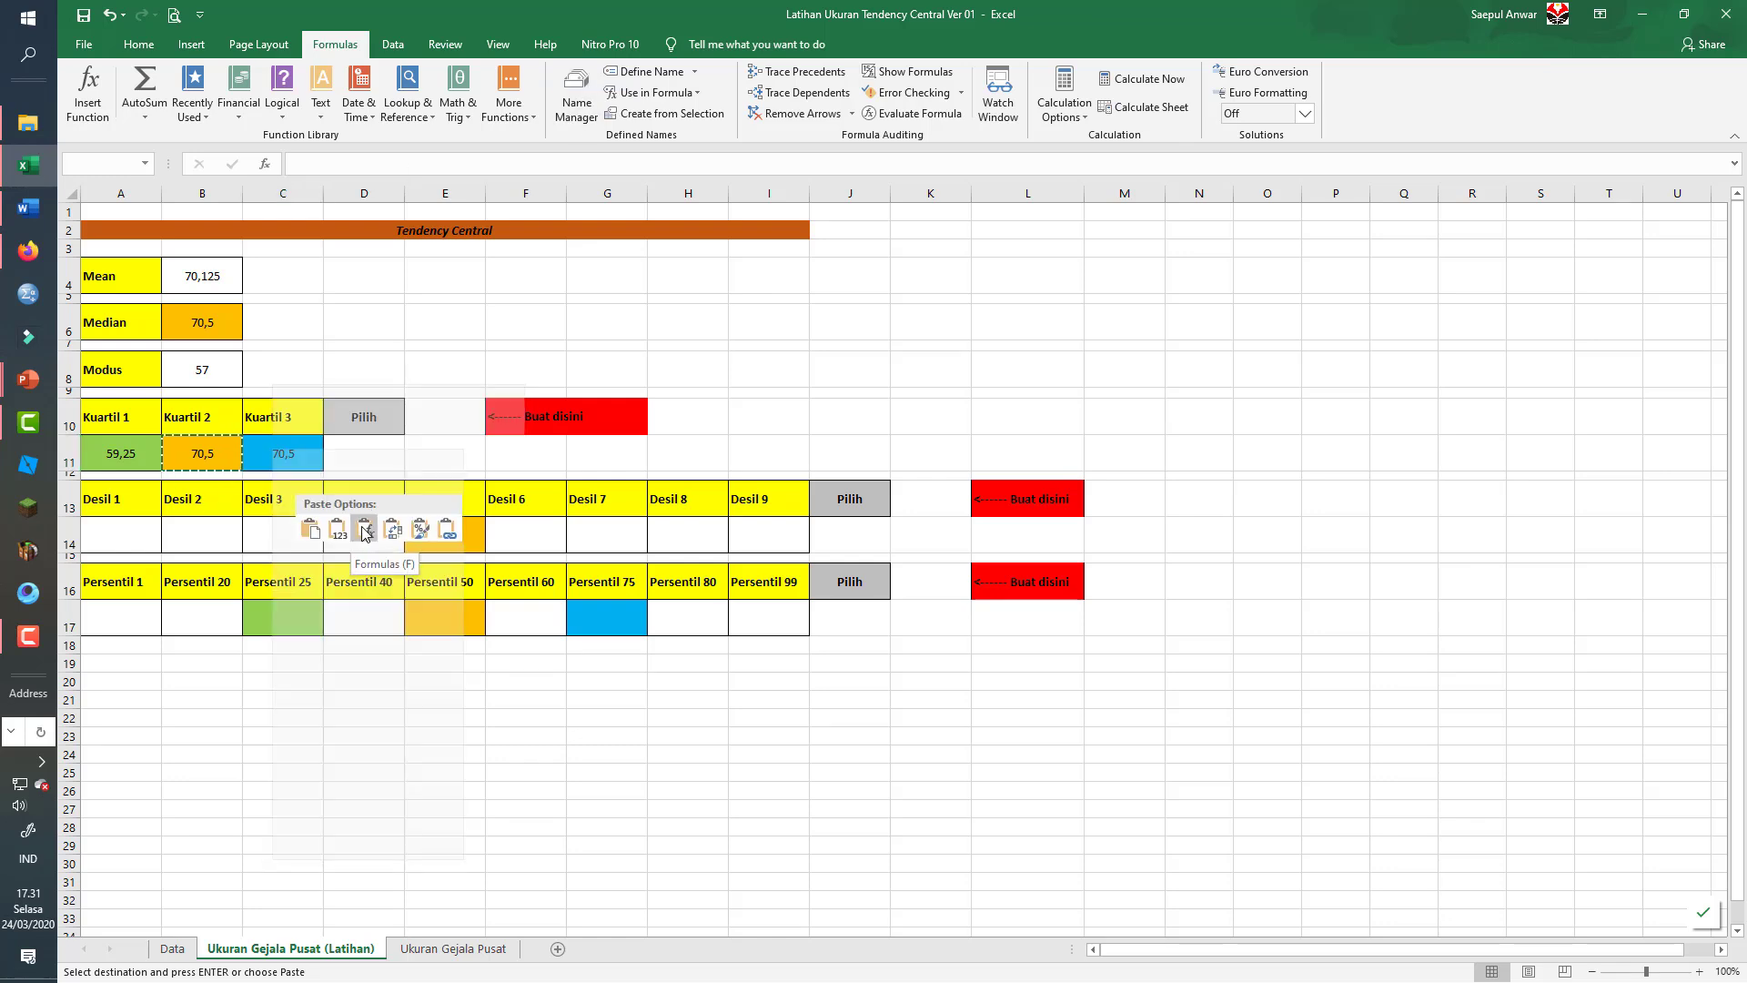
{"action": "key", "text": "F2"}
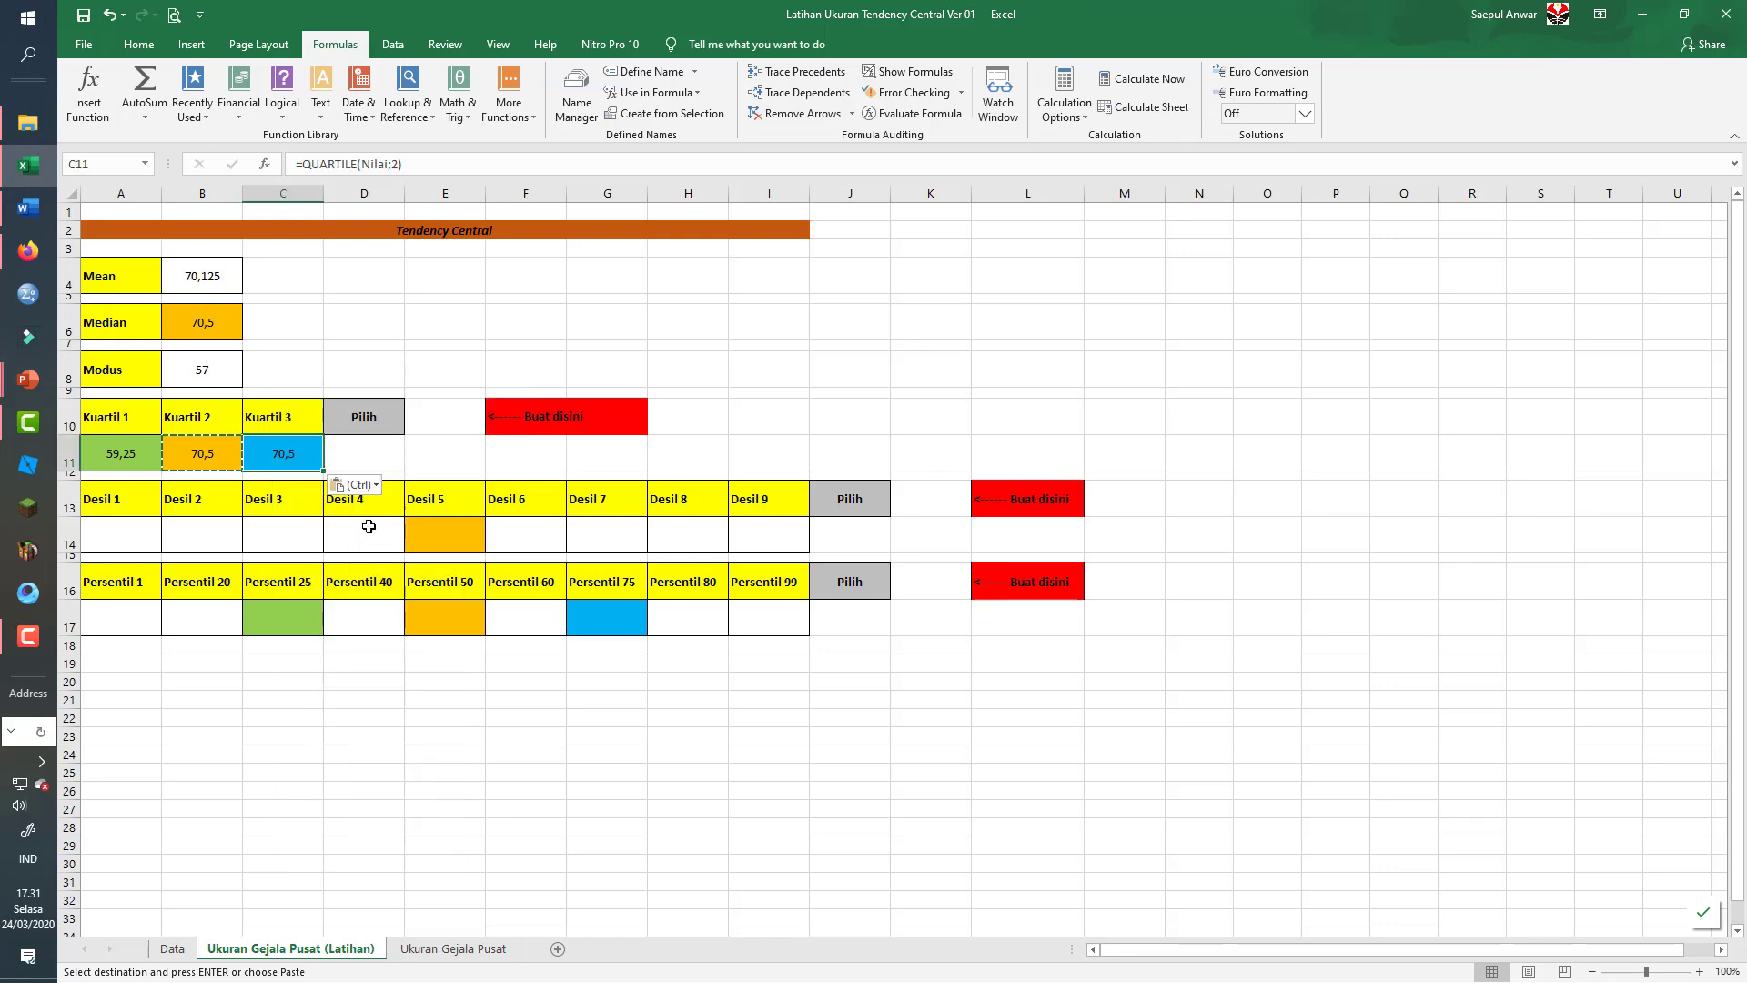
{"action": "key", "text": "Left"}
{"action": "key", "text": "BackSpace"}
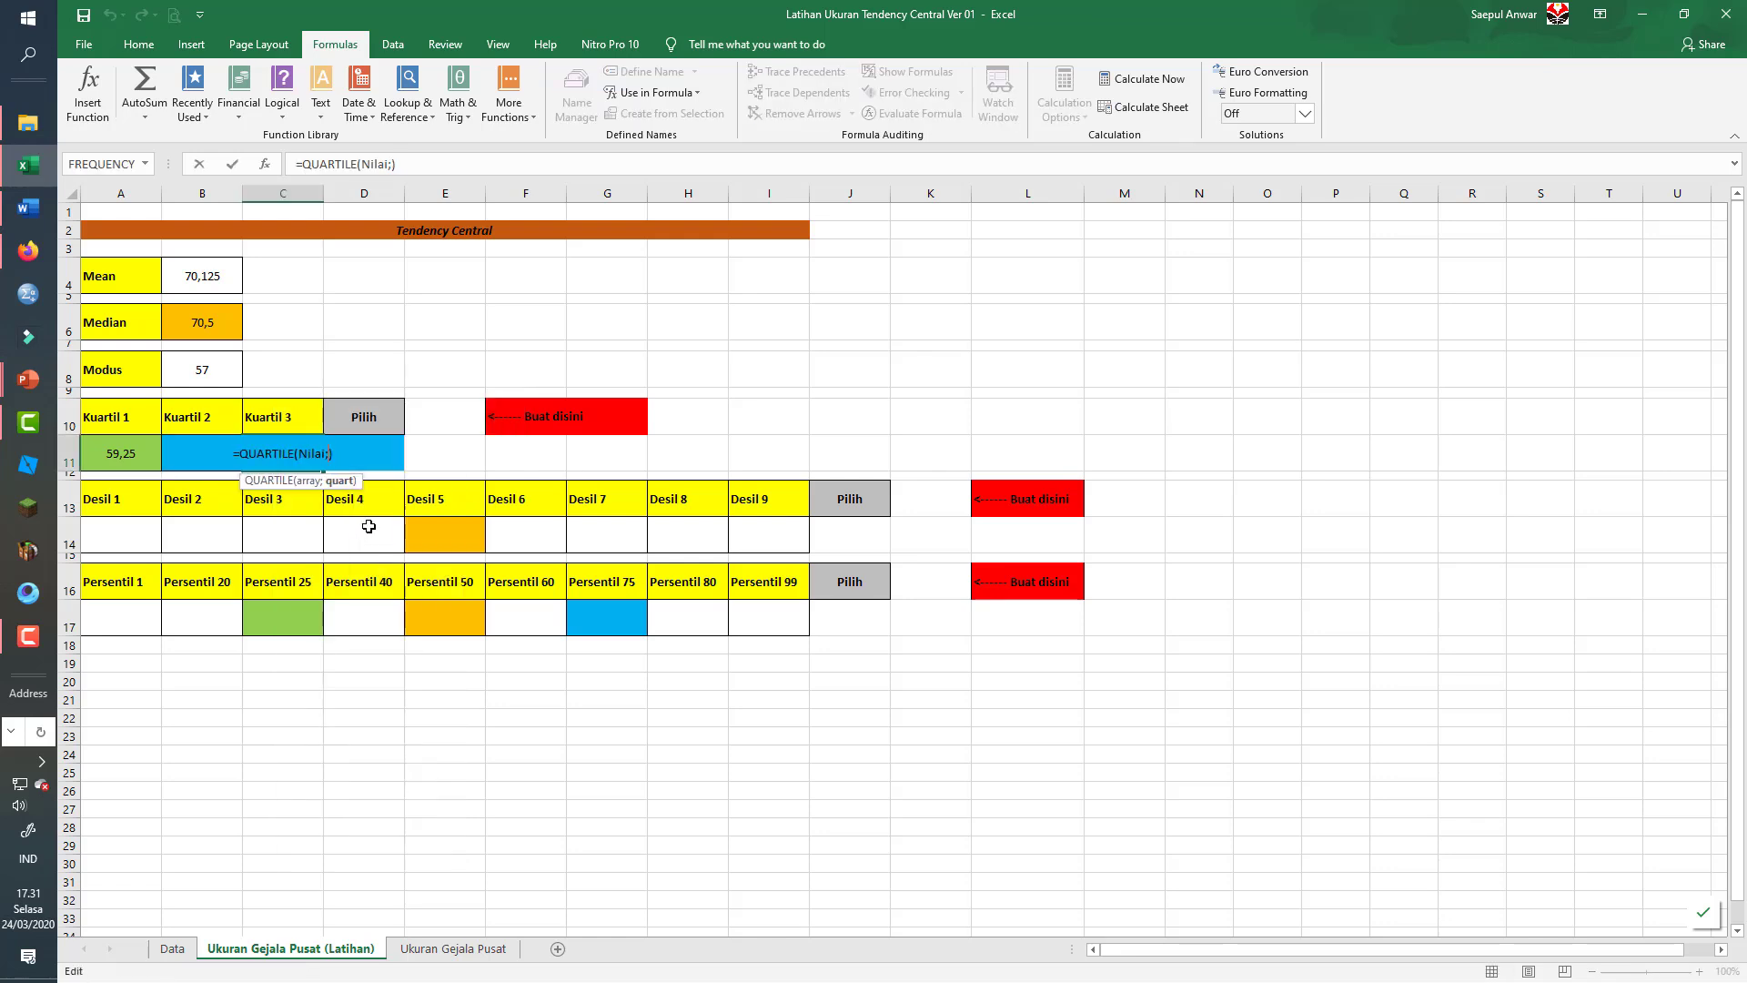
{"action": "type", "text": "3"}
{"action": "key", "text": "Return"}
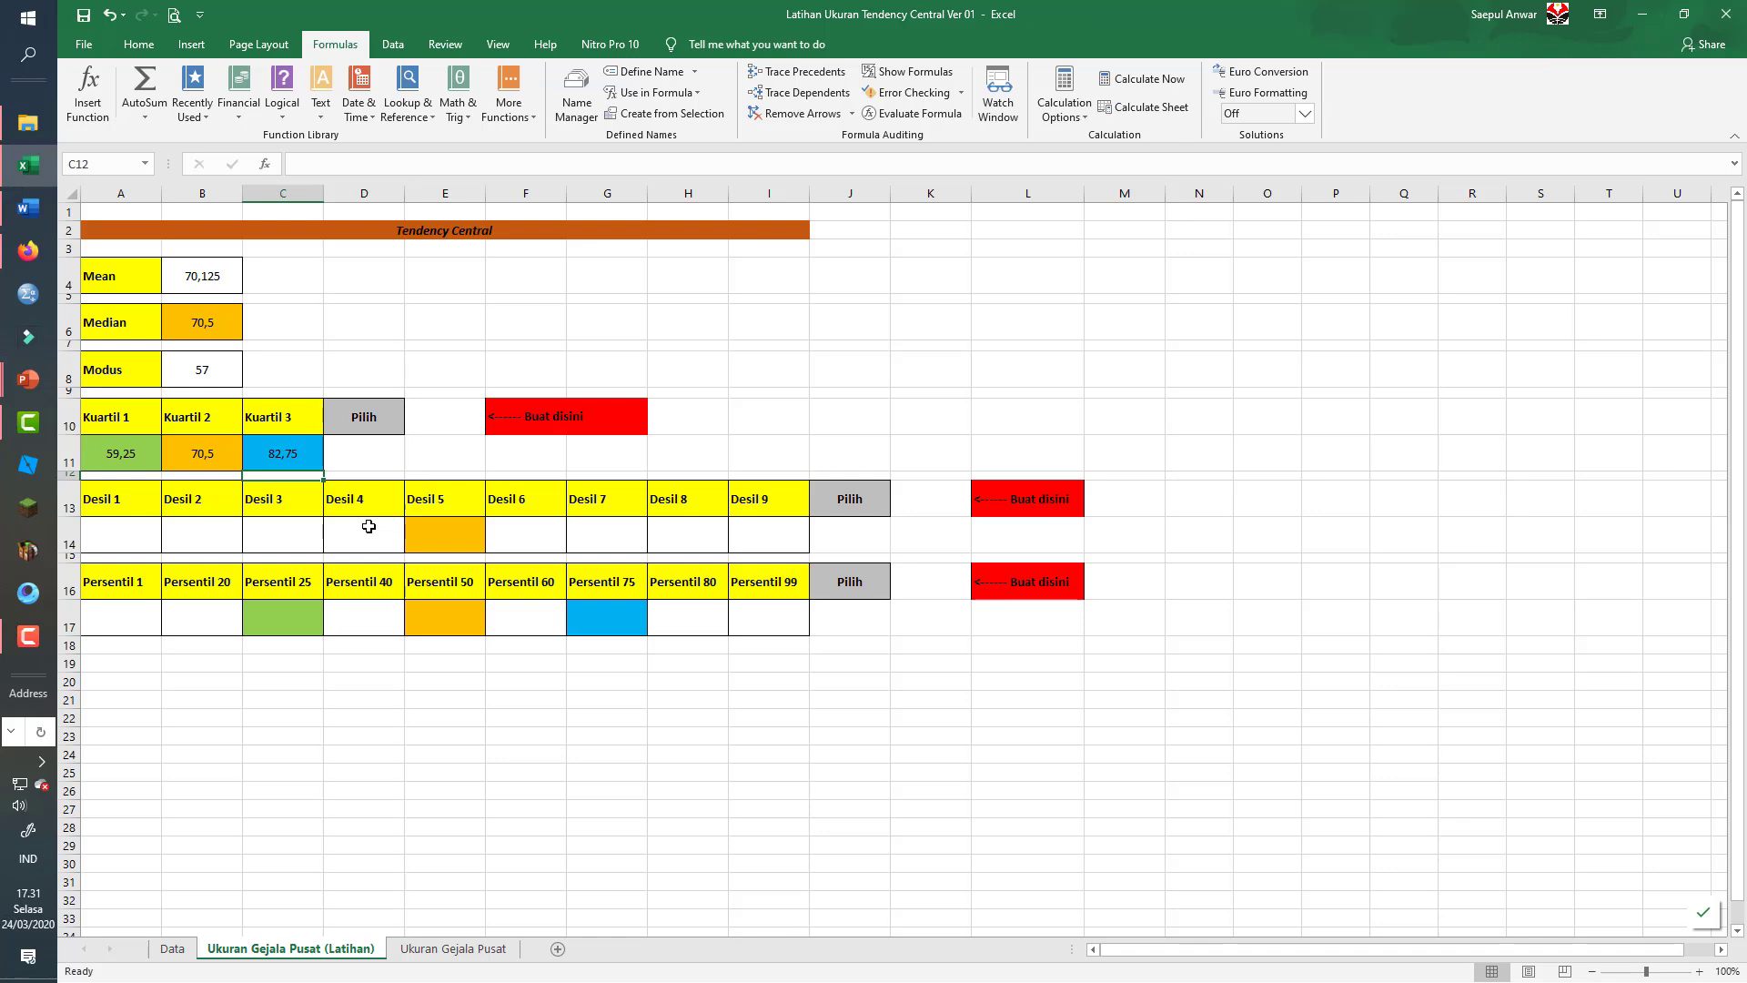
- Enter the formula =QUARTILE(Nilai;D10) in D11, using the Pilih selection cell D10 as the quartile argument
{"action": "key", "text": "Up"}
{"action": "key", "text": "Right"}
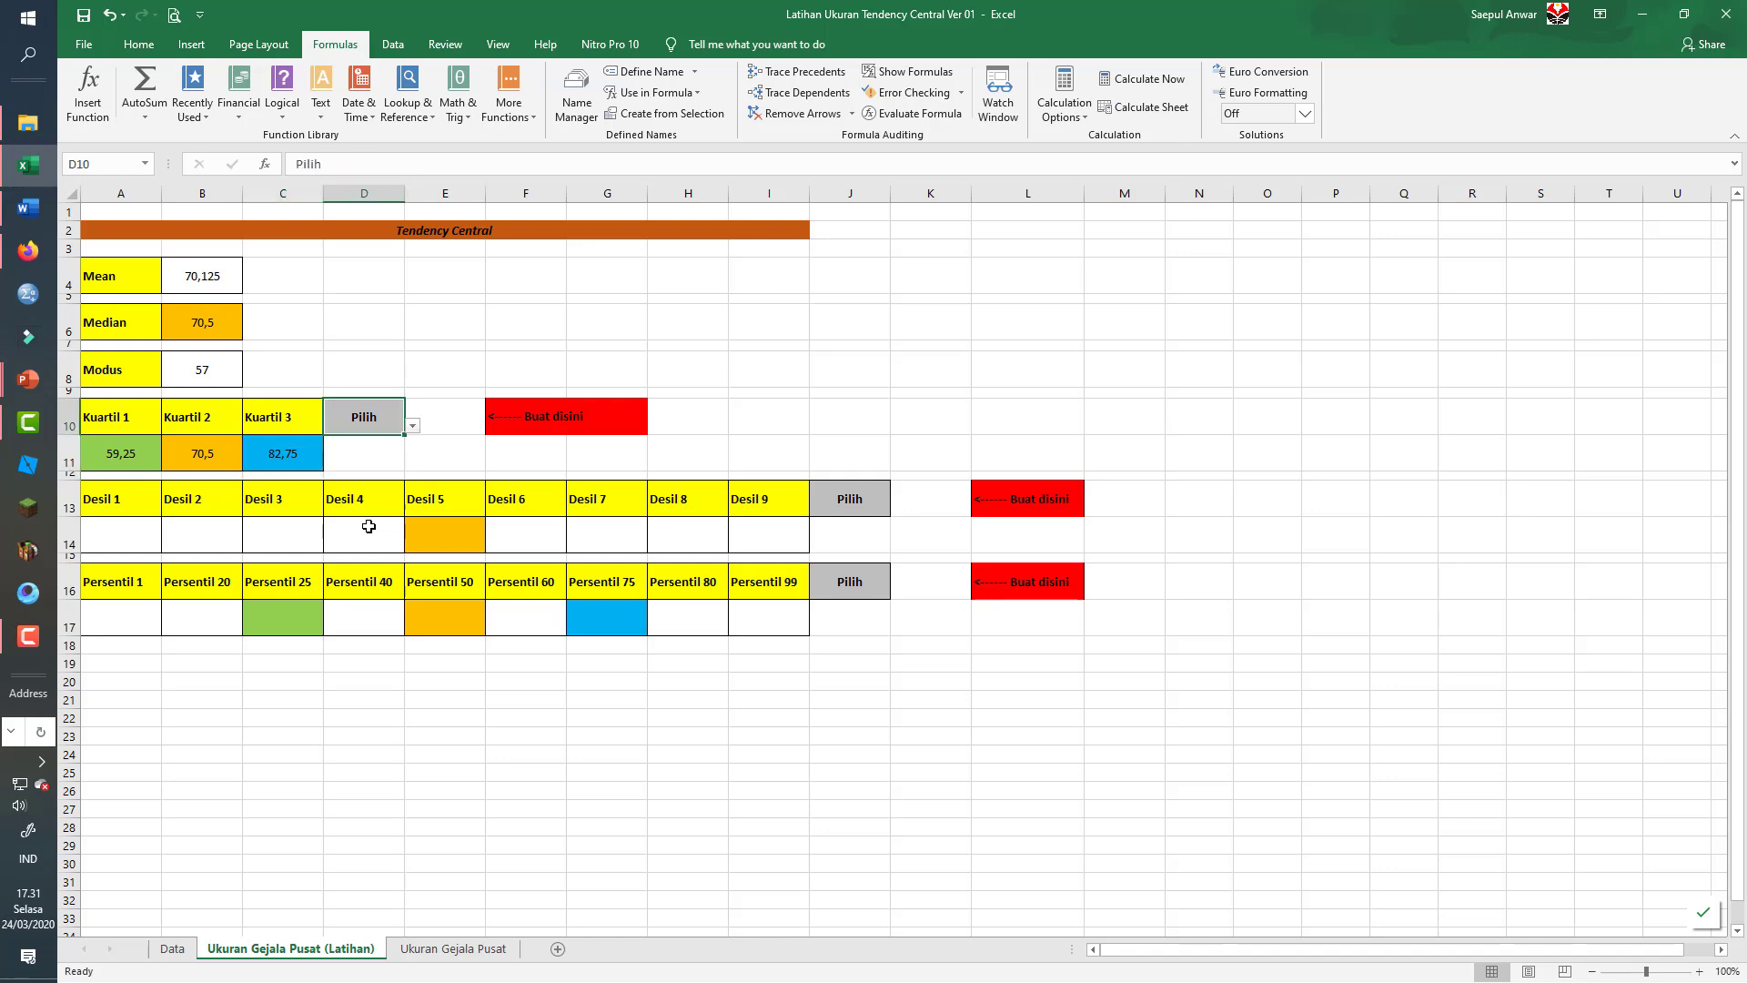
{"action": "key", "text": "Up"}
{"action": "key", "text": "Down"}
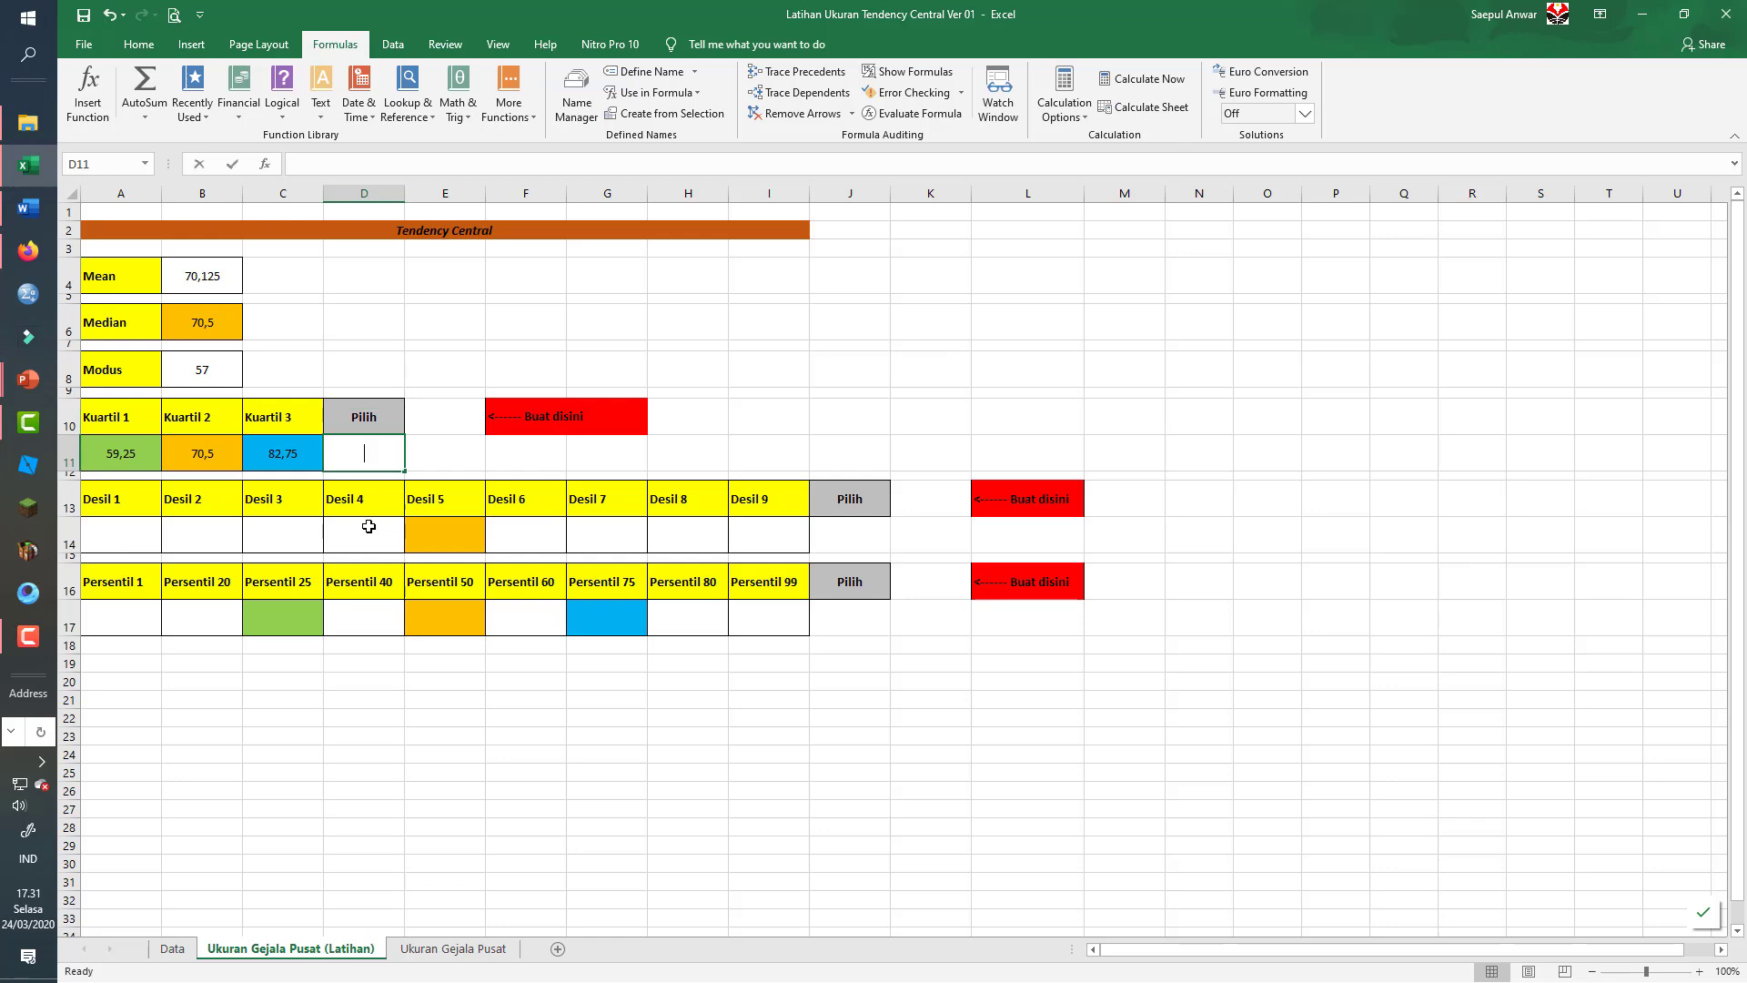
{"action": "type", "text": "=quart"}
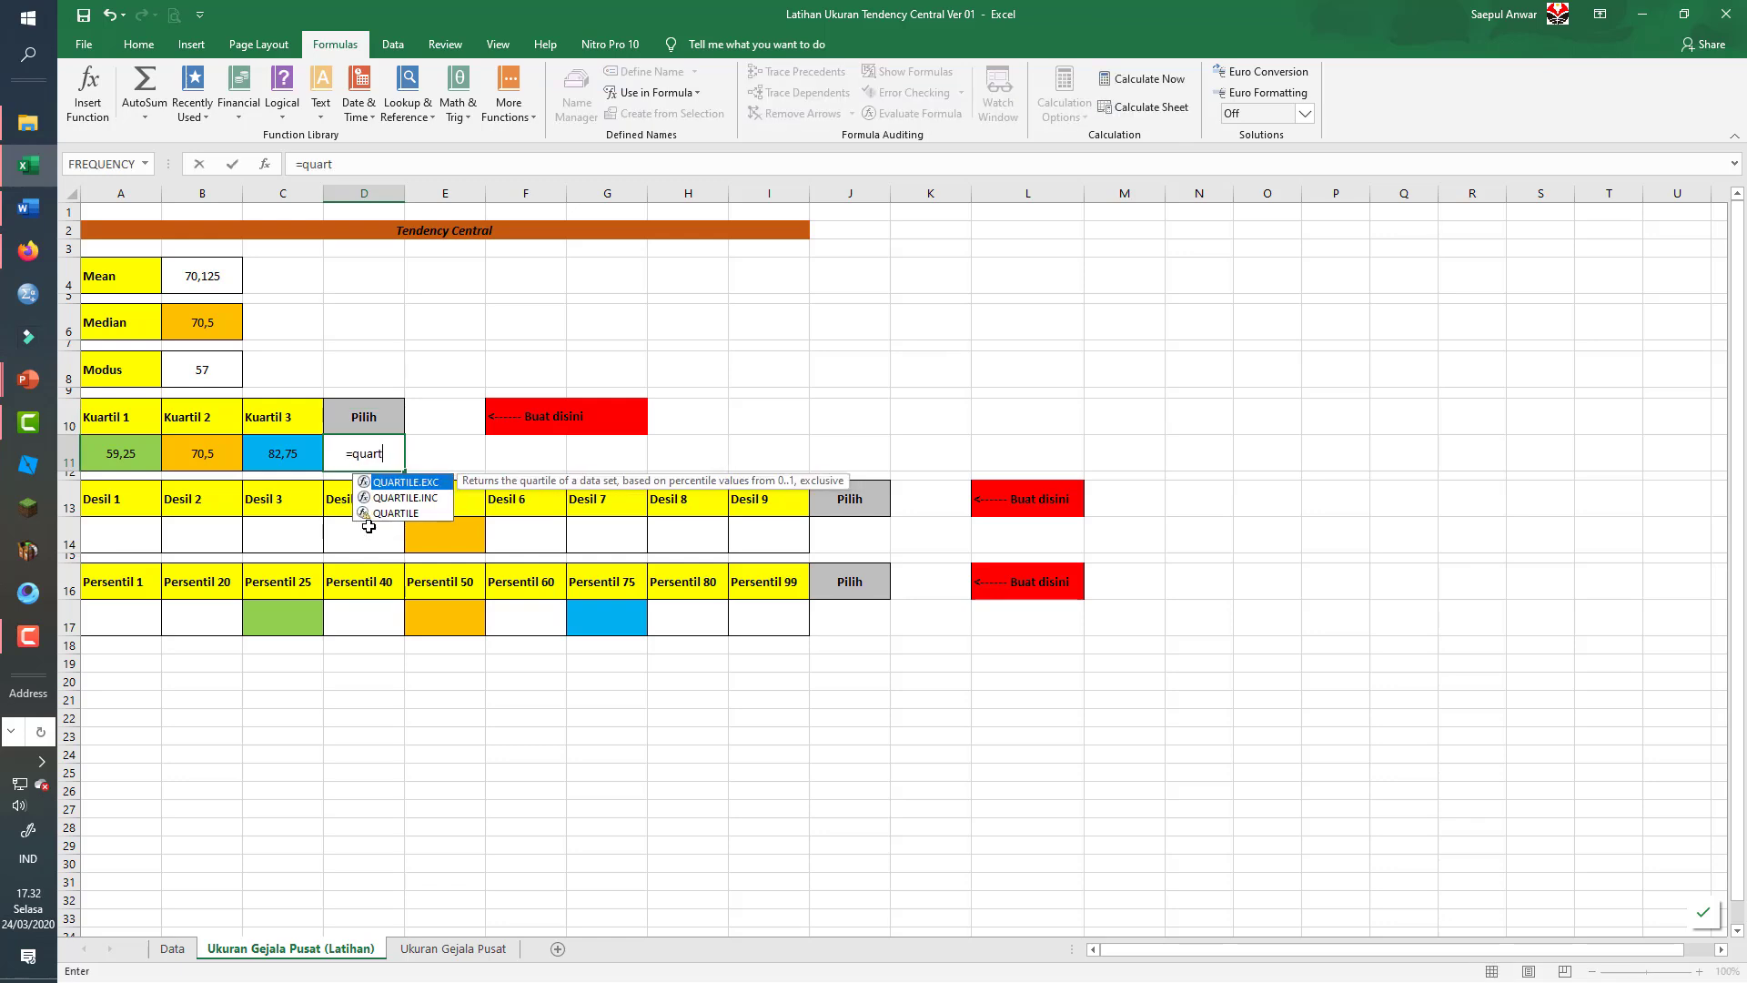
{"action": "type", "text": "ile"}
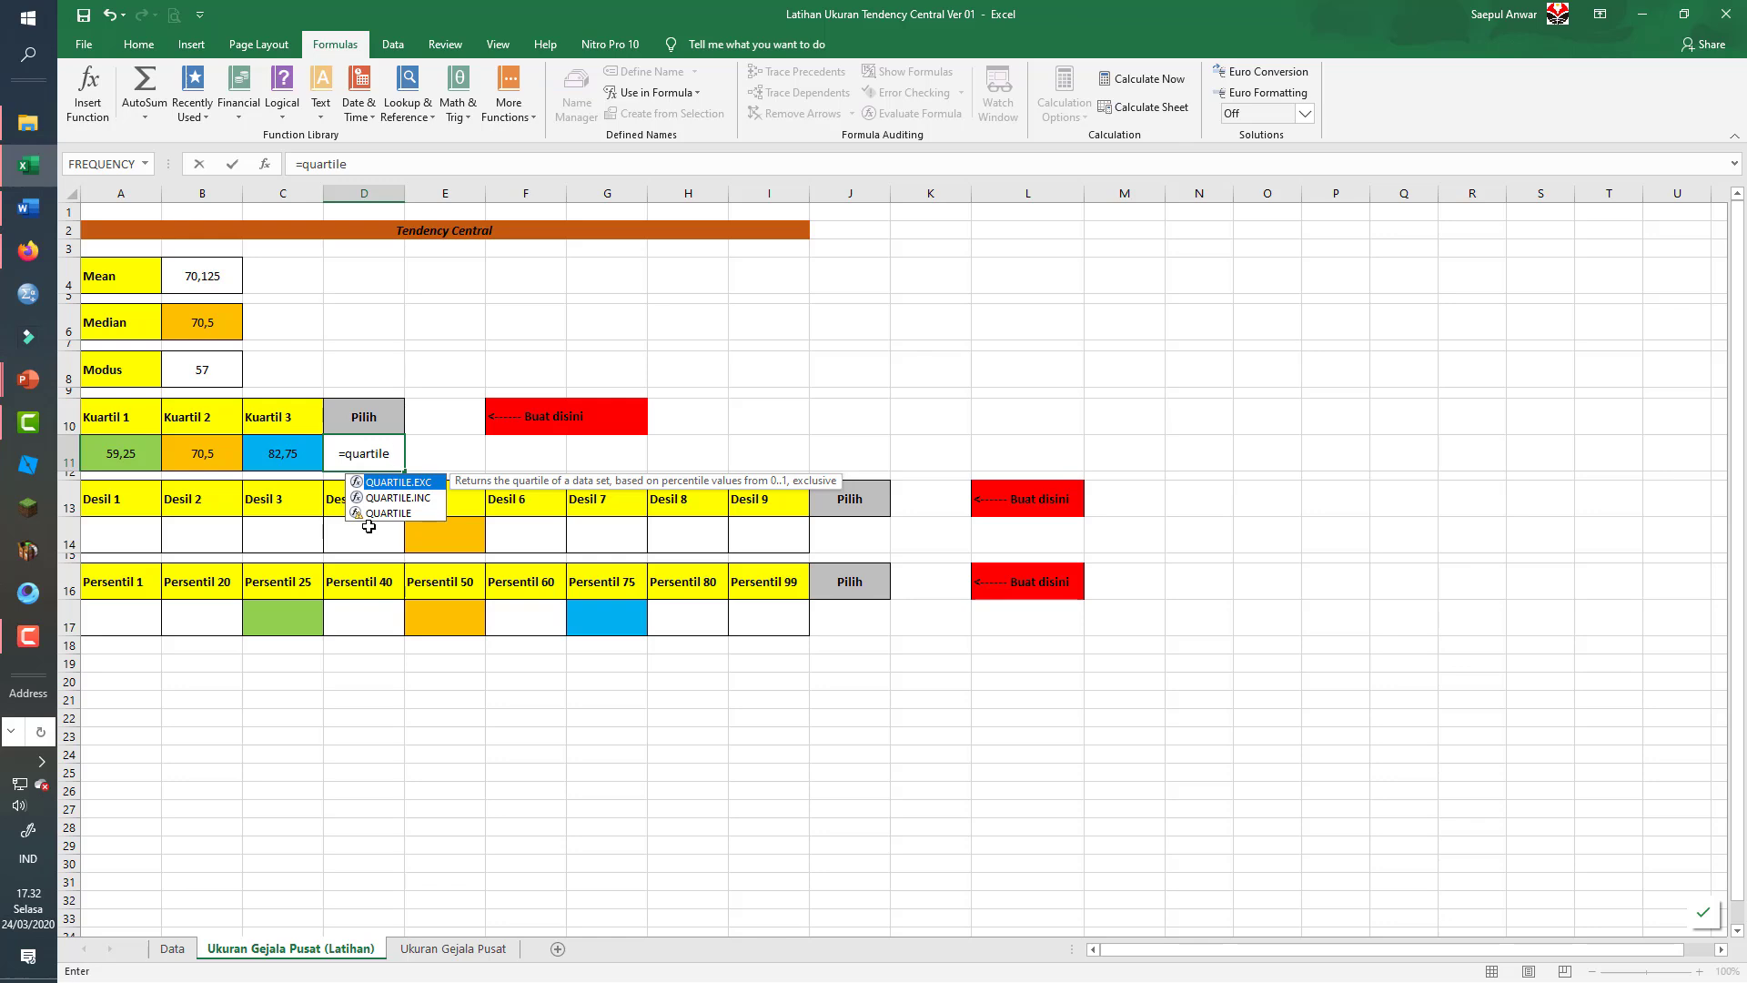
{"action": "type", "text": "("}
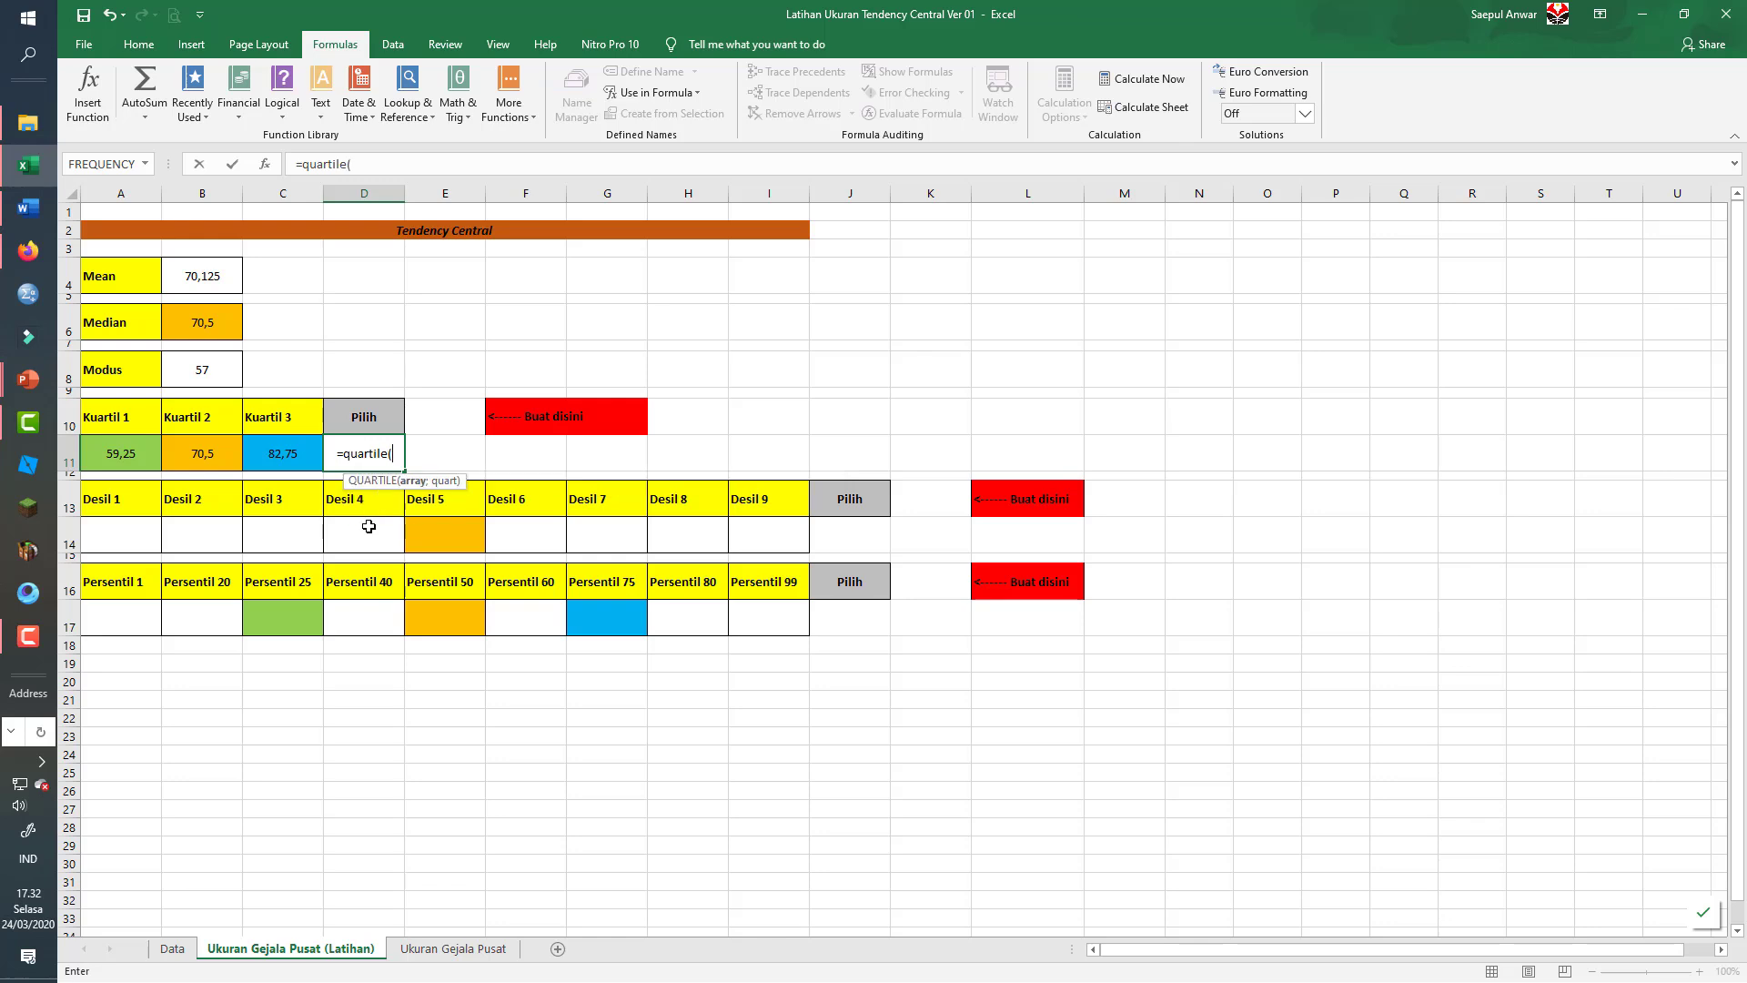
{"action": "type", "text": "nilai"}
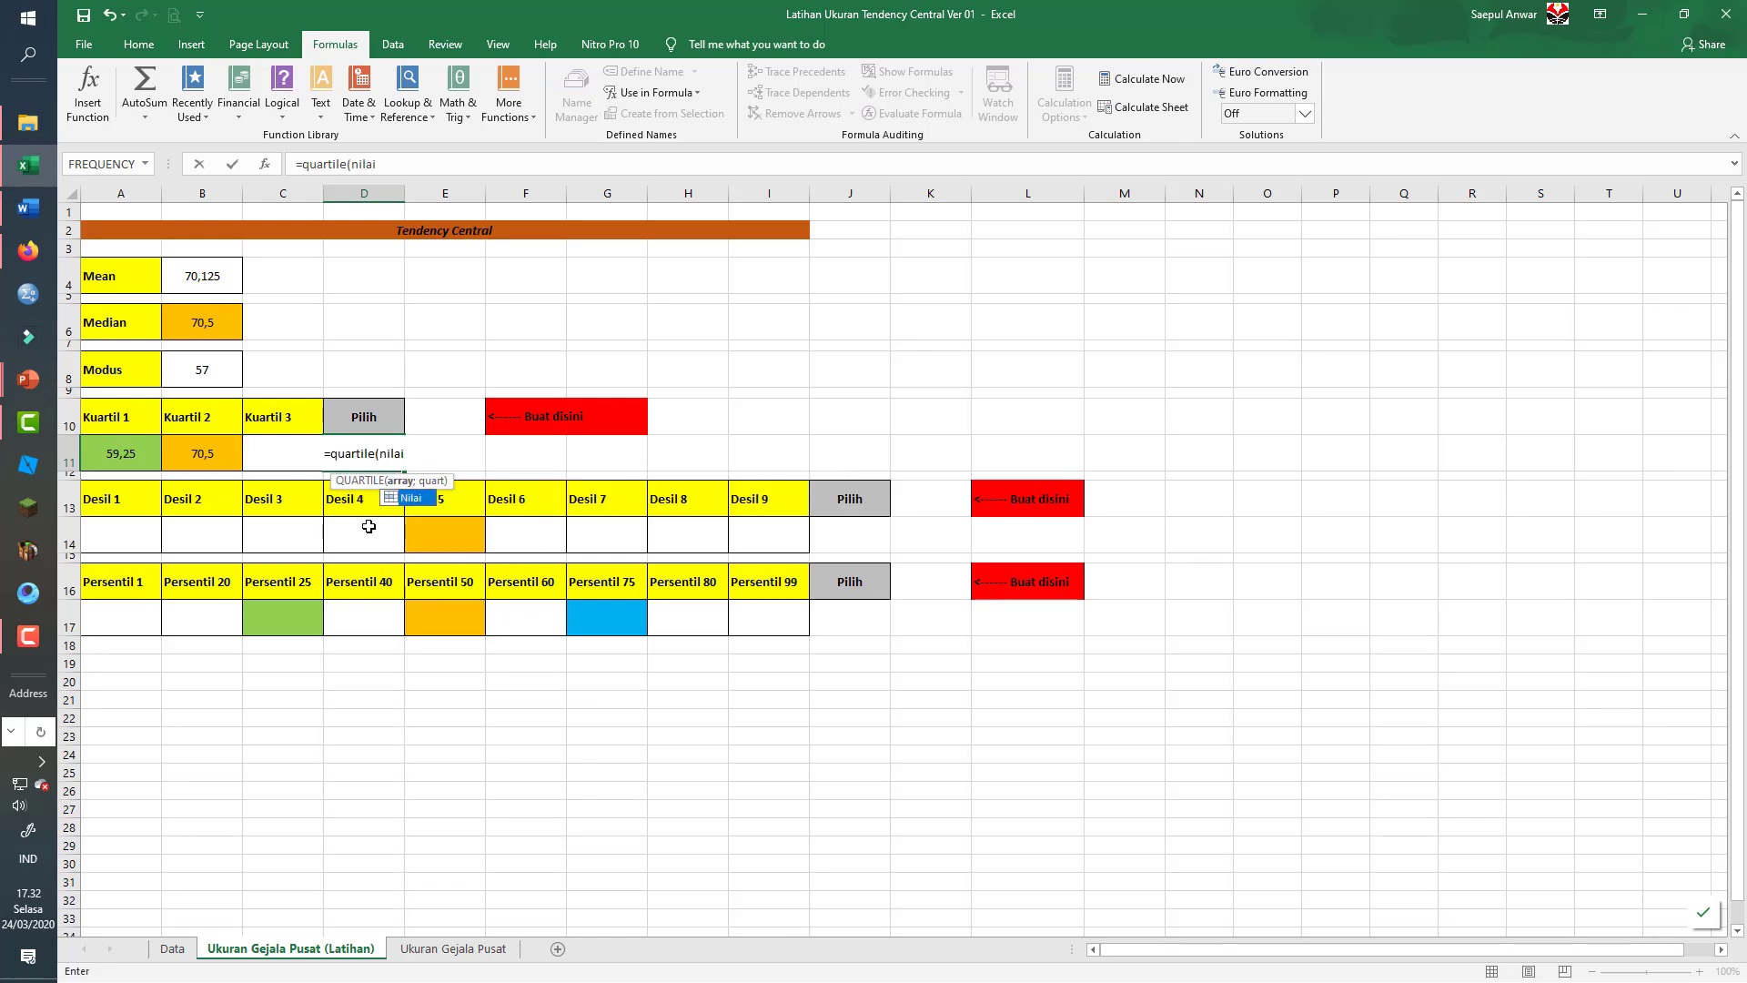
{"action": "type", "text": ";"}
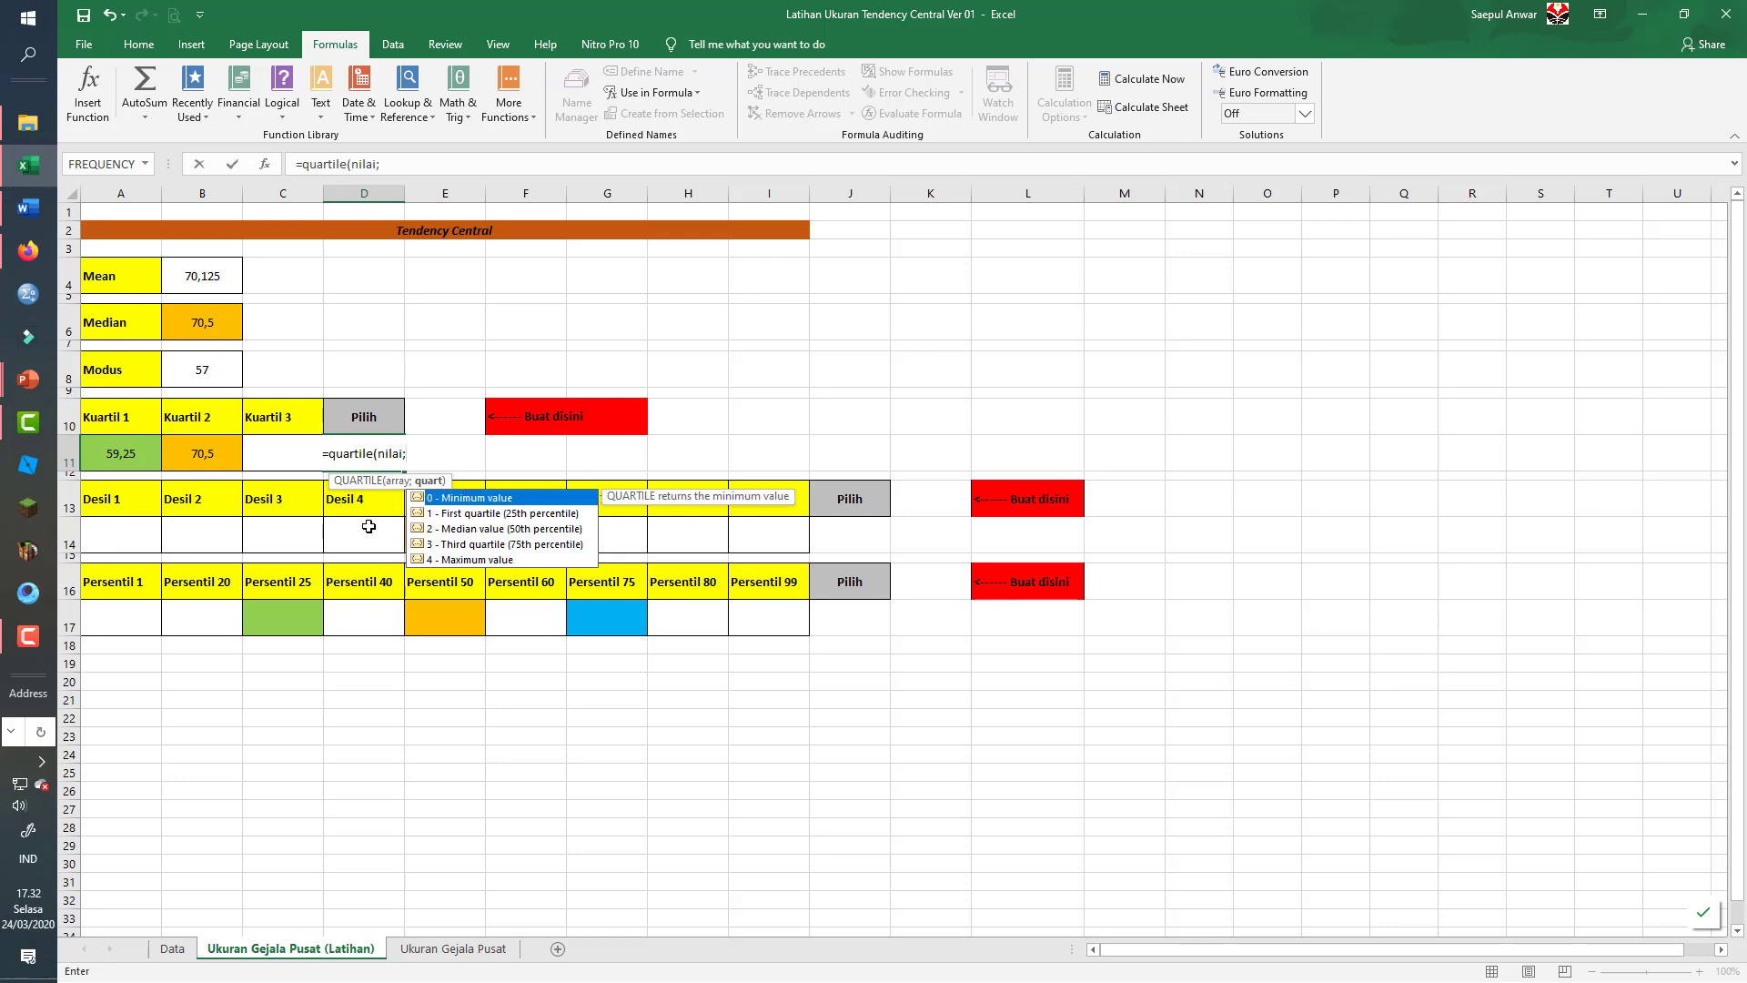
{"action": "left_click", "coordinate": [384, 411]}
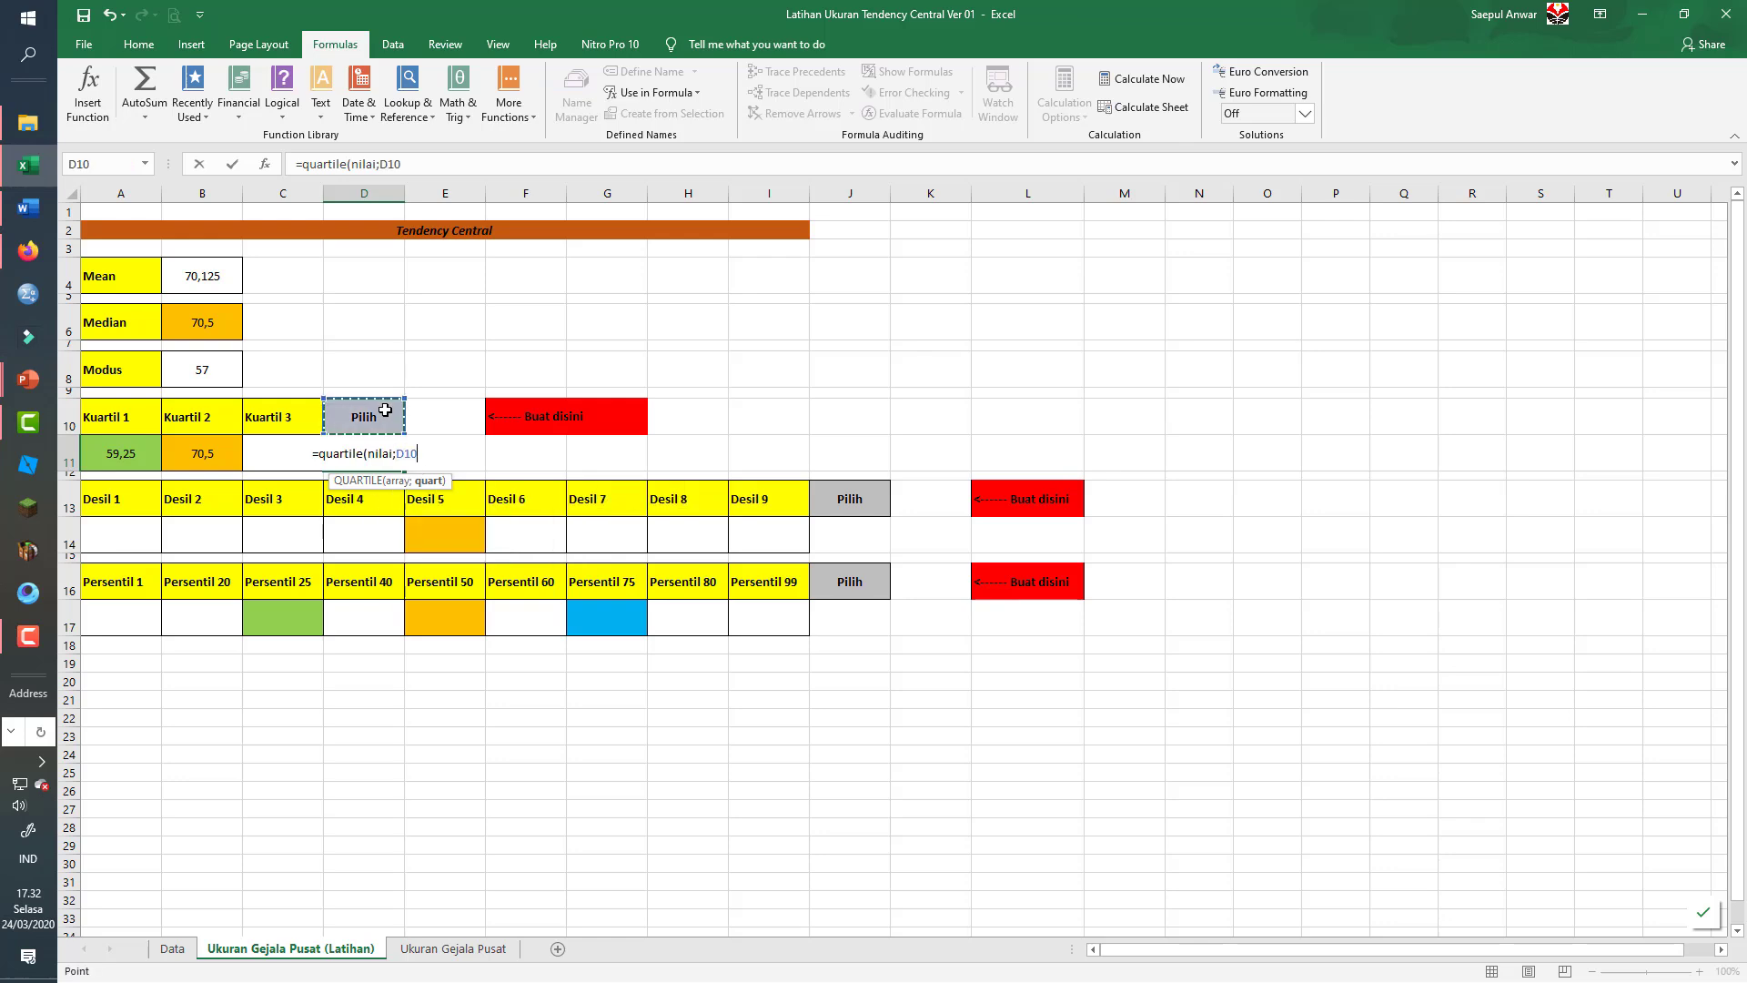
{"action": "type", "text": ")"}
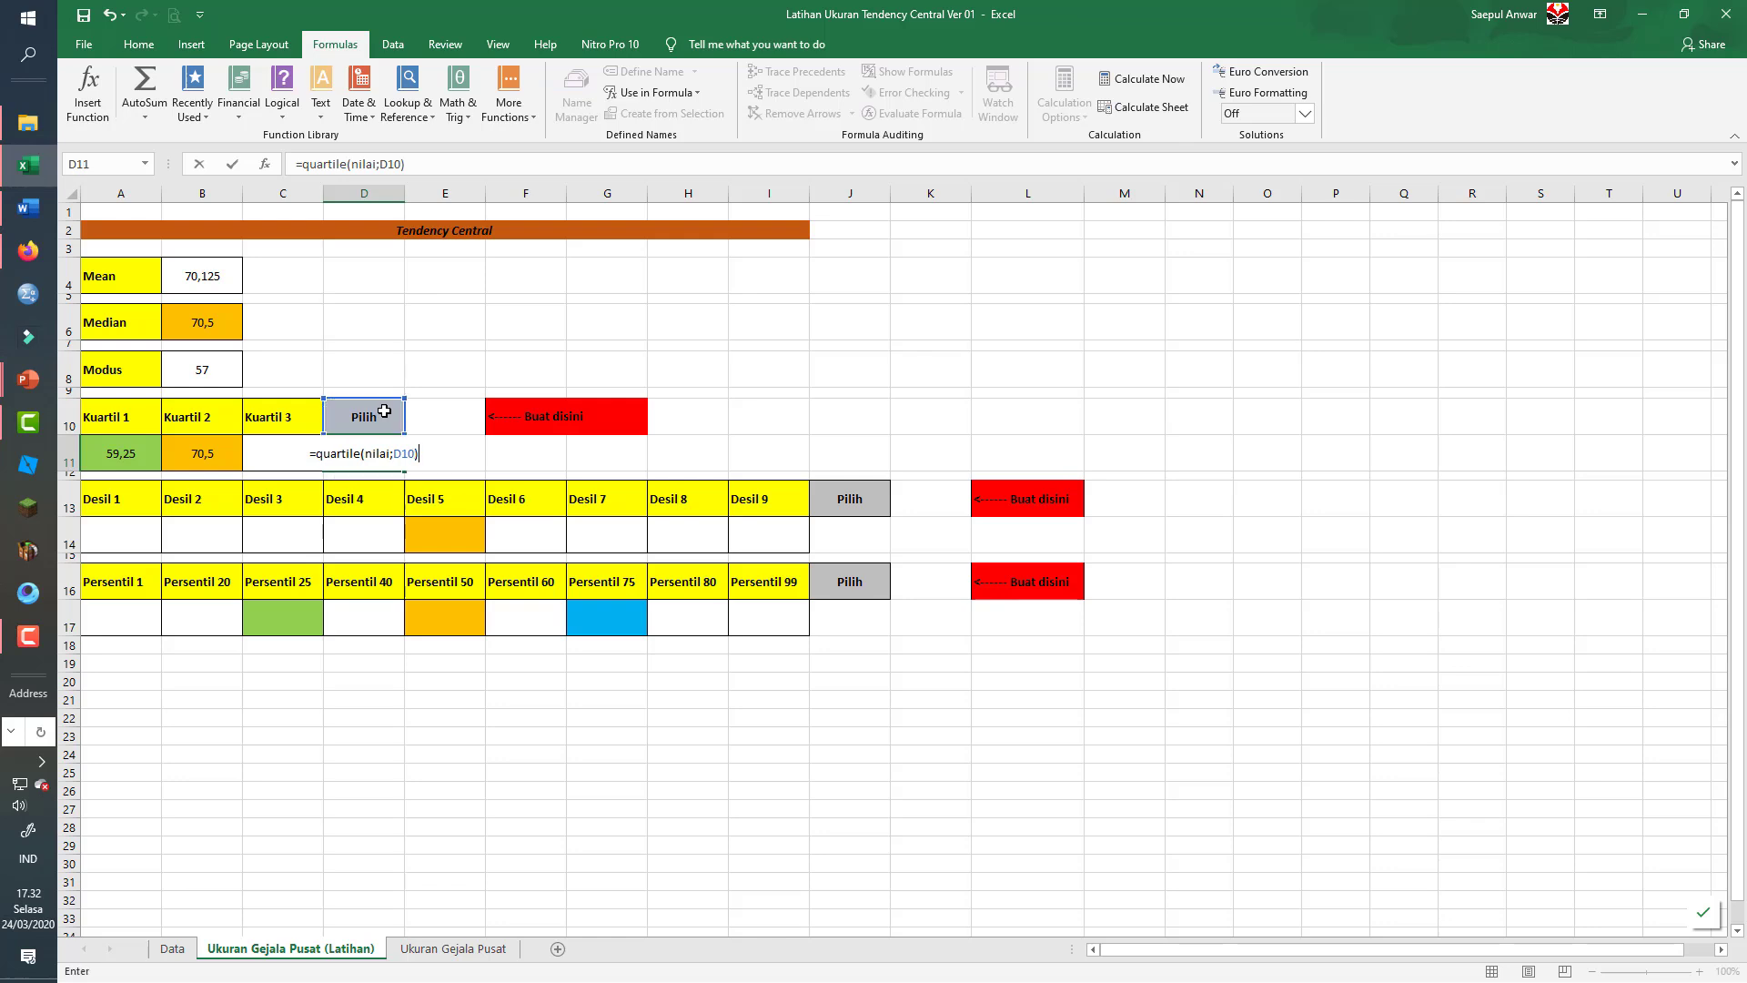
{"action": "key", "text": "Return"}
- Choose Kuartil 1 from the selection list in D10 and check the formula cell D11
{"action": "left_click", "coordinate": [382, 409]}
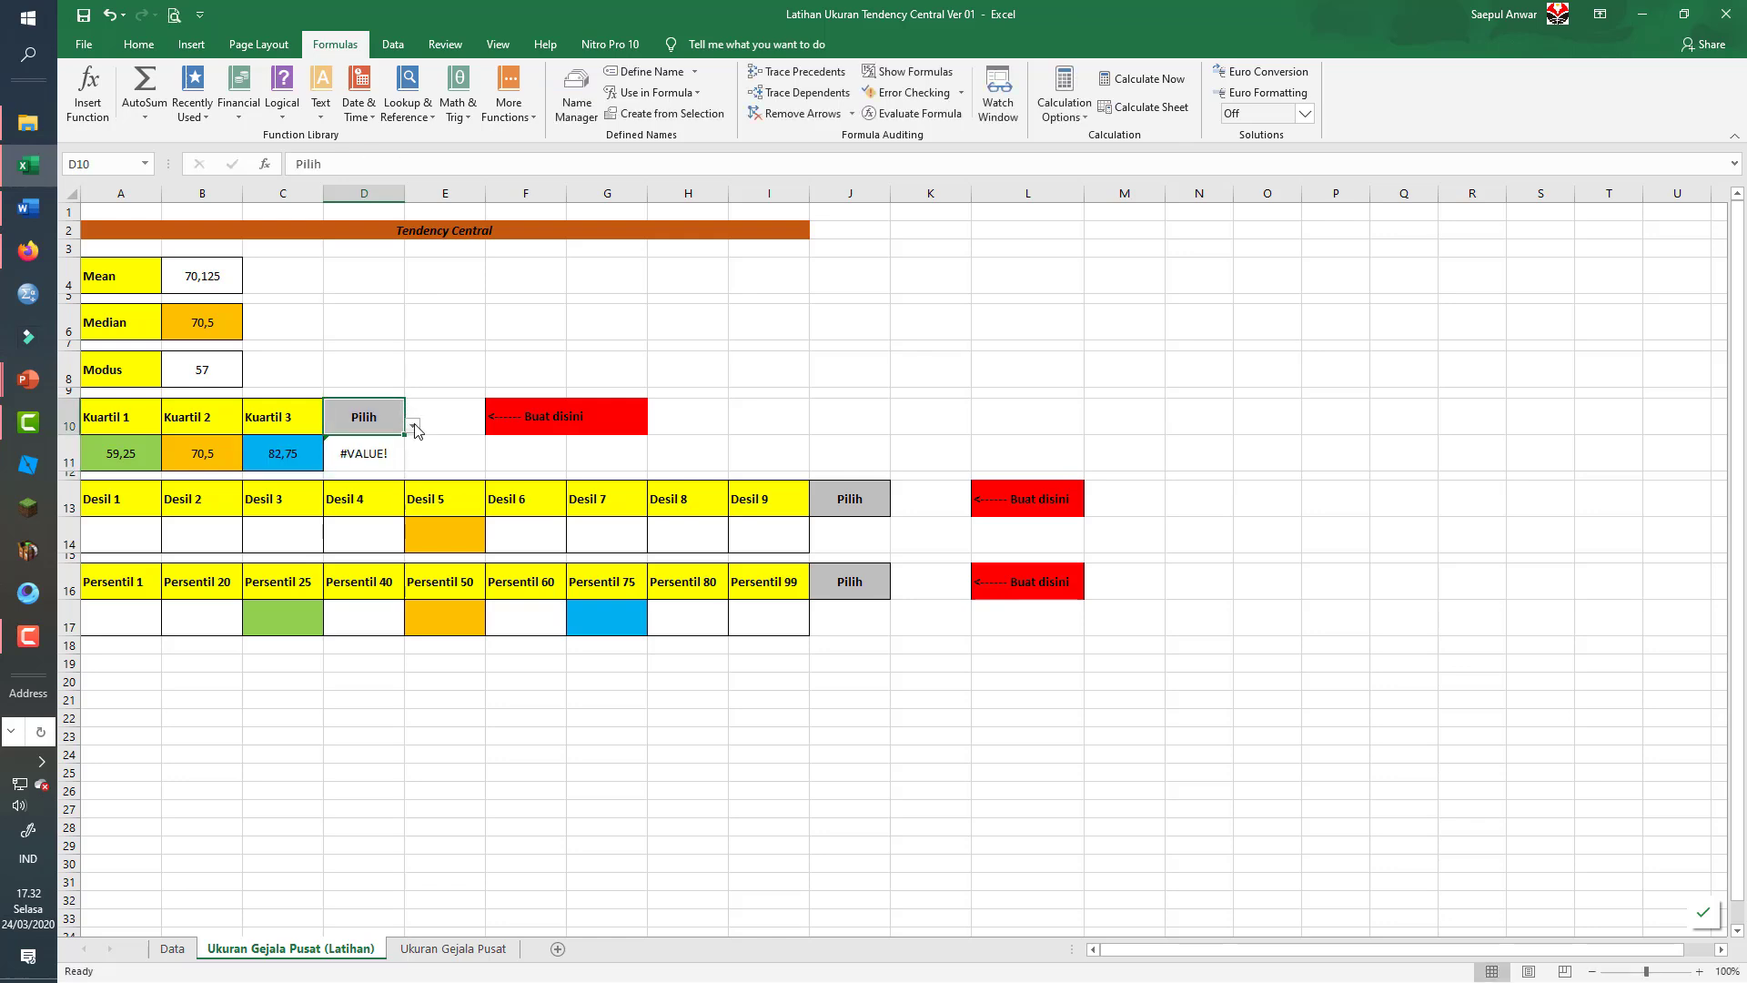
{"action": "left_click", "coordinate": [413, 426]}
{"action": "left_click", "coordinate": [389, 454]}
{"action": "left_click", "coordinate": [369, 459]}
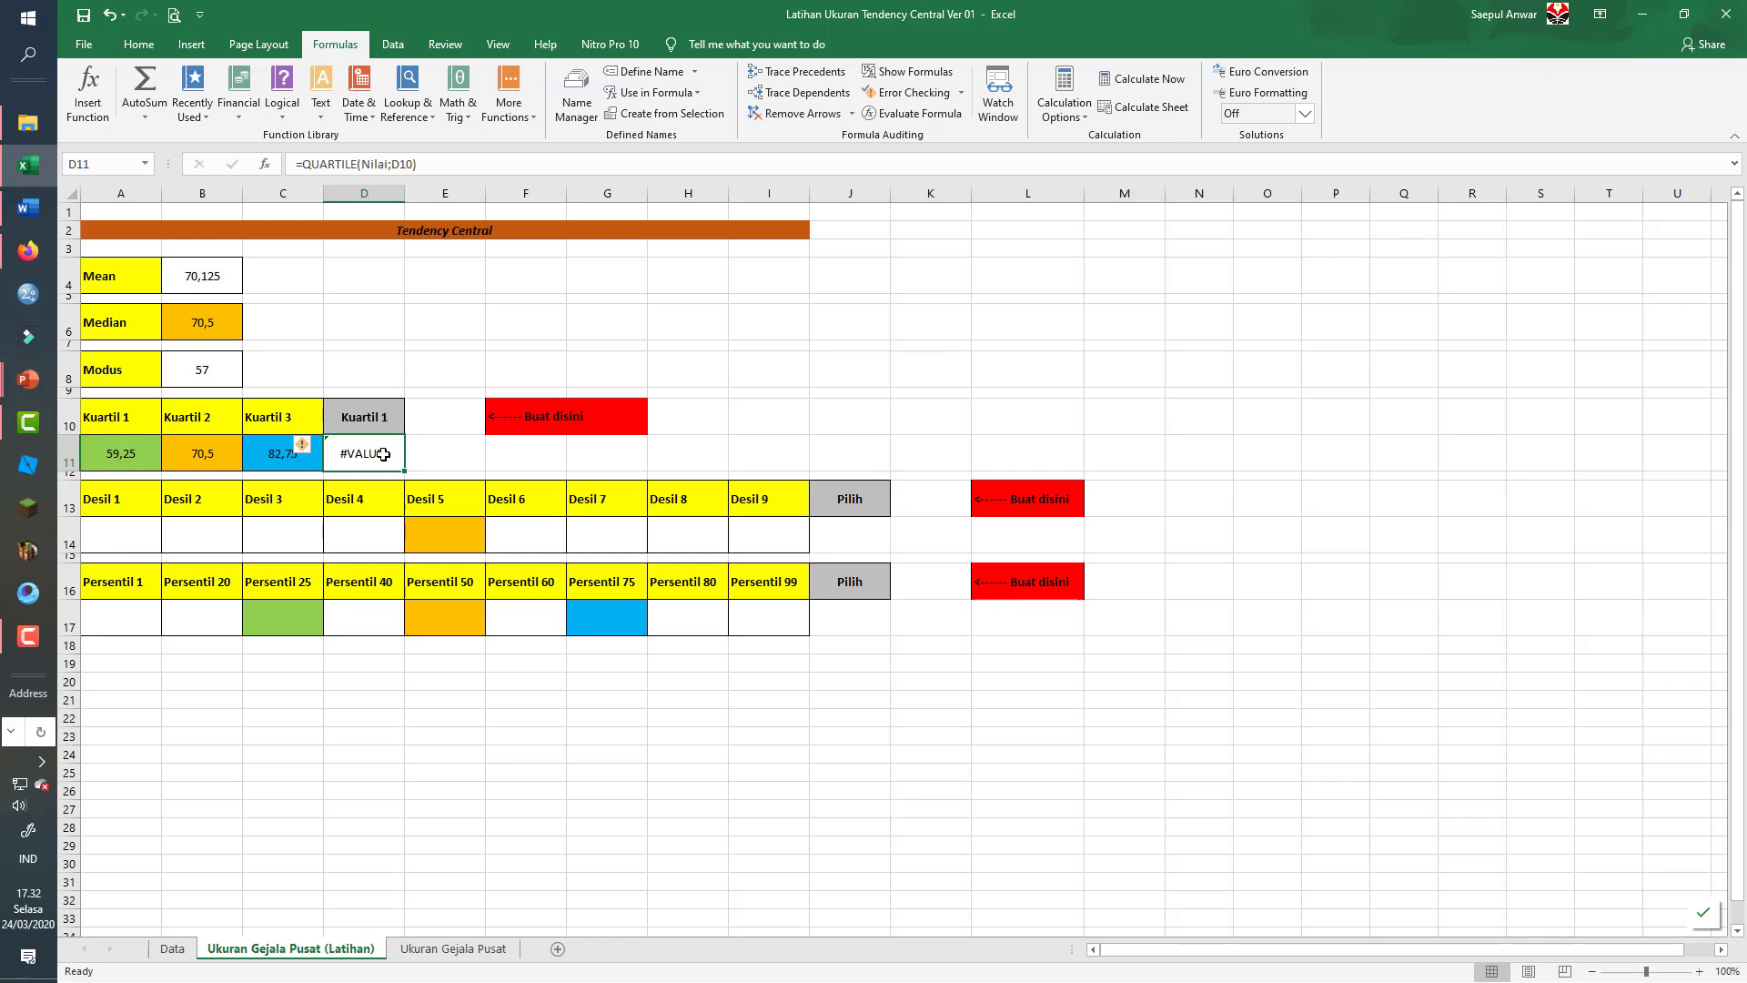
- Replace the quartile argument in D11 with a lookup so the formula becomes =QUARTILE(Nilai;VLOOKUP(D10;data_k;2)), accepting the correction of the missing closing parenthesis
{"action": "double_click", "coordinate": [383, 455]}
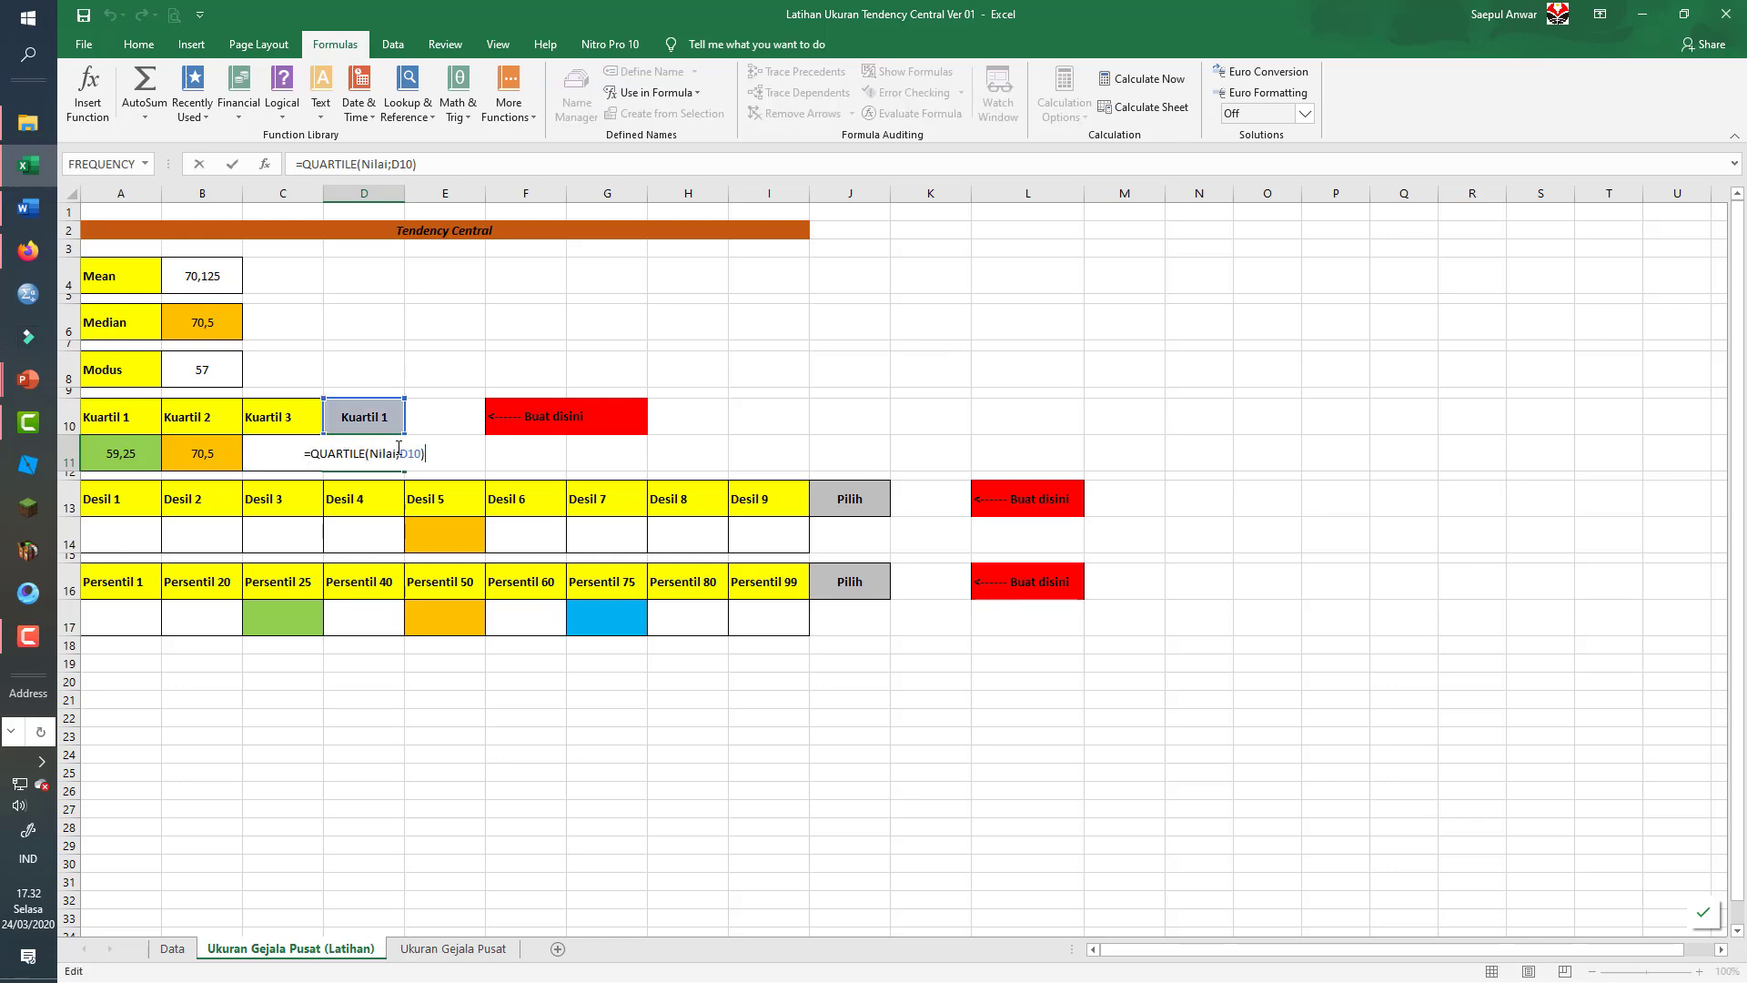
{"action": "key", "text": "Right"}
{"action": "key", "text": "Right"}
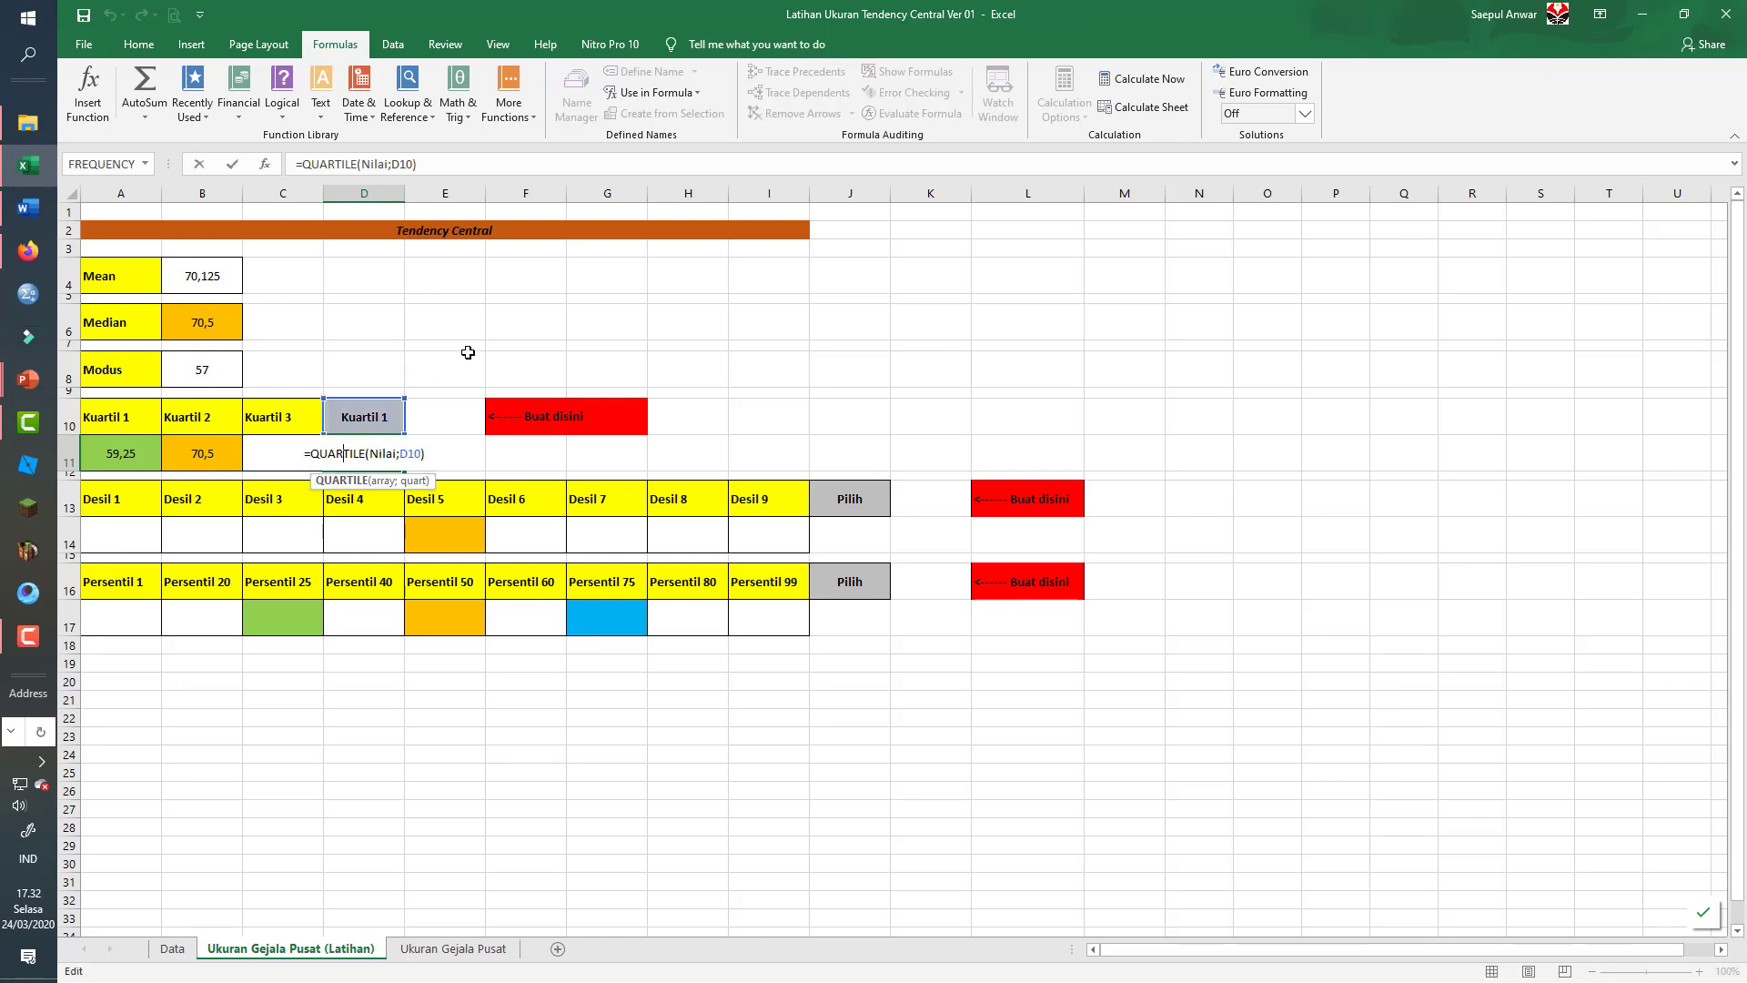
{"action": "key", "text": "Right"}
{"action": "key", "text": "Right"}
{"action": "key", "text": "Right"}
{"action": "key", "text": "Right"}
{"action": "key", "text": "Right"}
{"action": "key", "text": "Right"}
{"action": "key", "text": "Right"}
{"action": "key", "text": "Right"}
{"action": "key", "text": "shift+Right"}
{"action": "key", "text": "shift+Right"}
{"action": "key", "text": "shift+Right"}
{"action": "type", "text": "vlookup"}
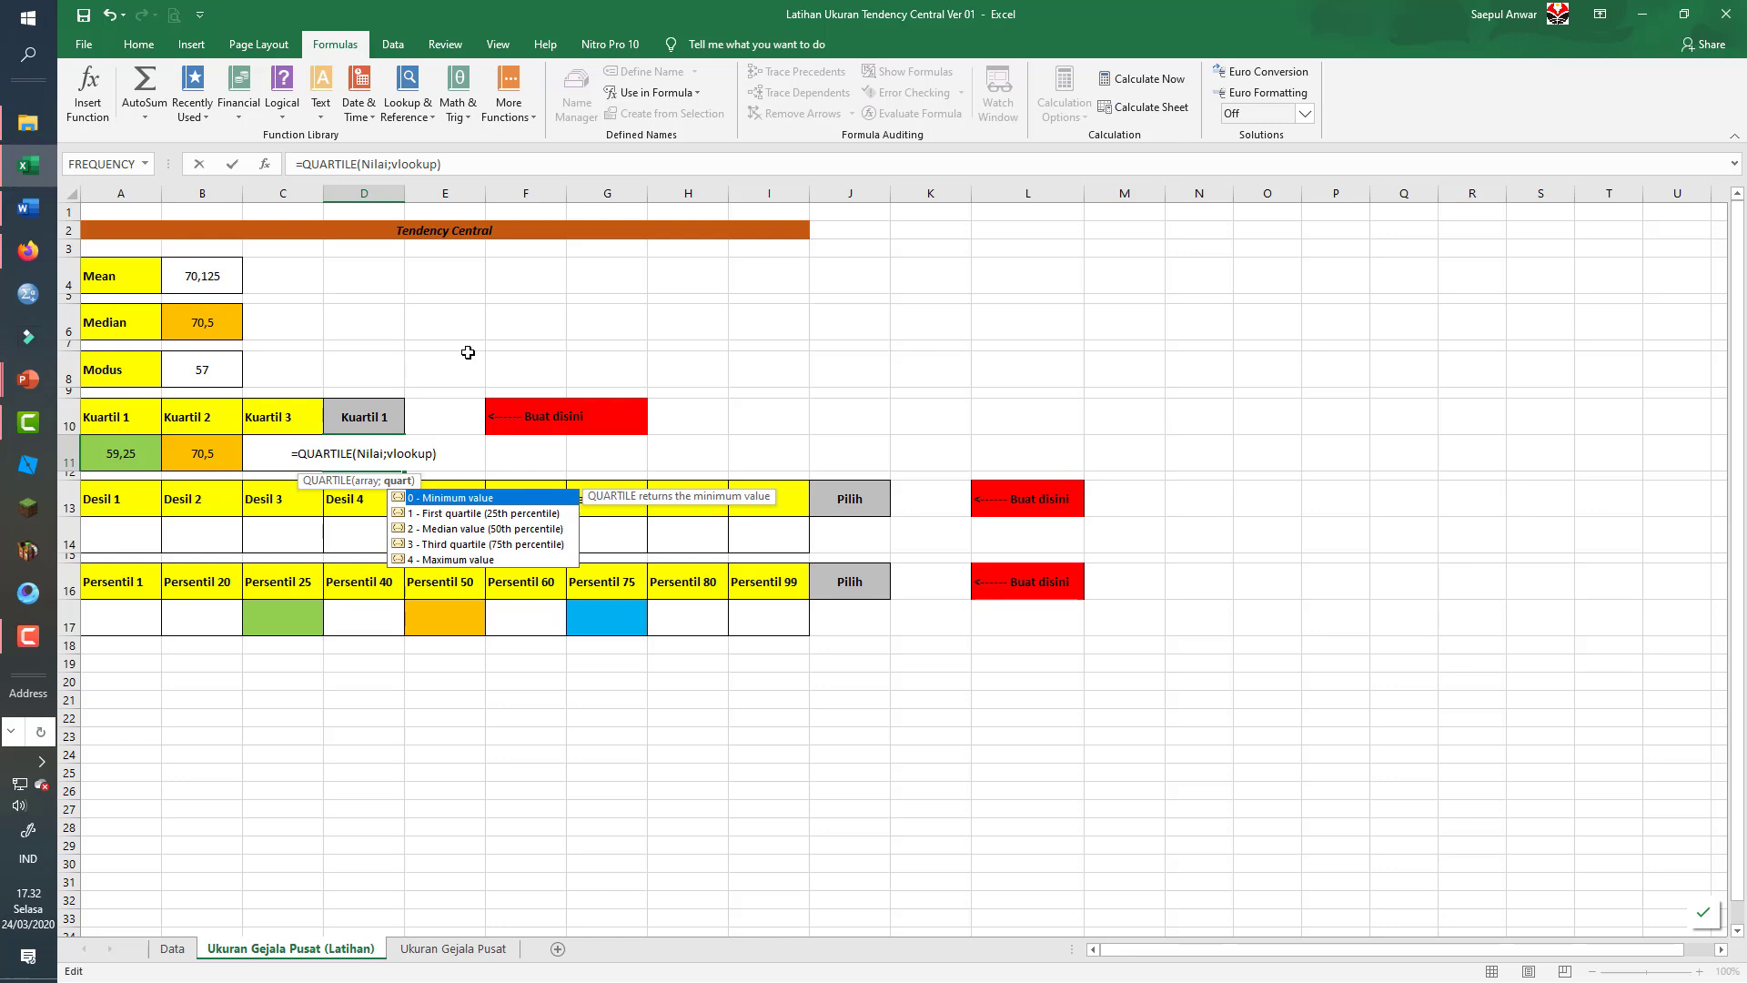
{"action": "type", "text": "("}
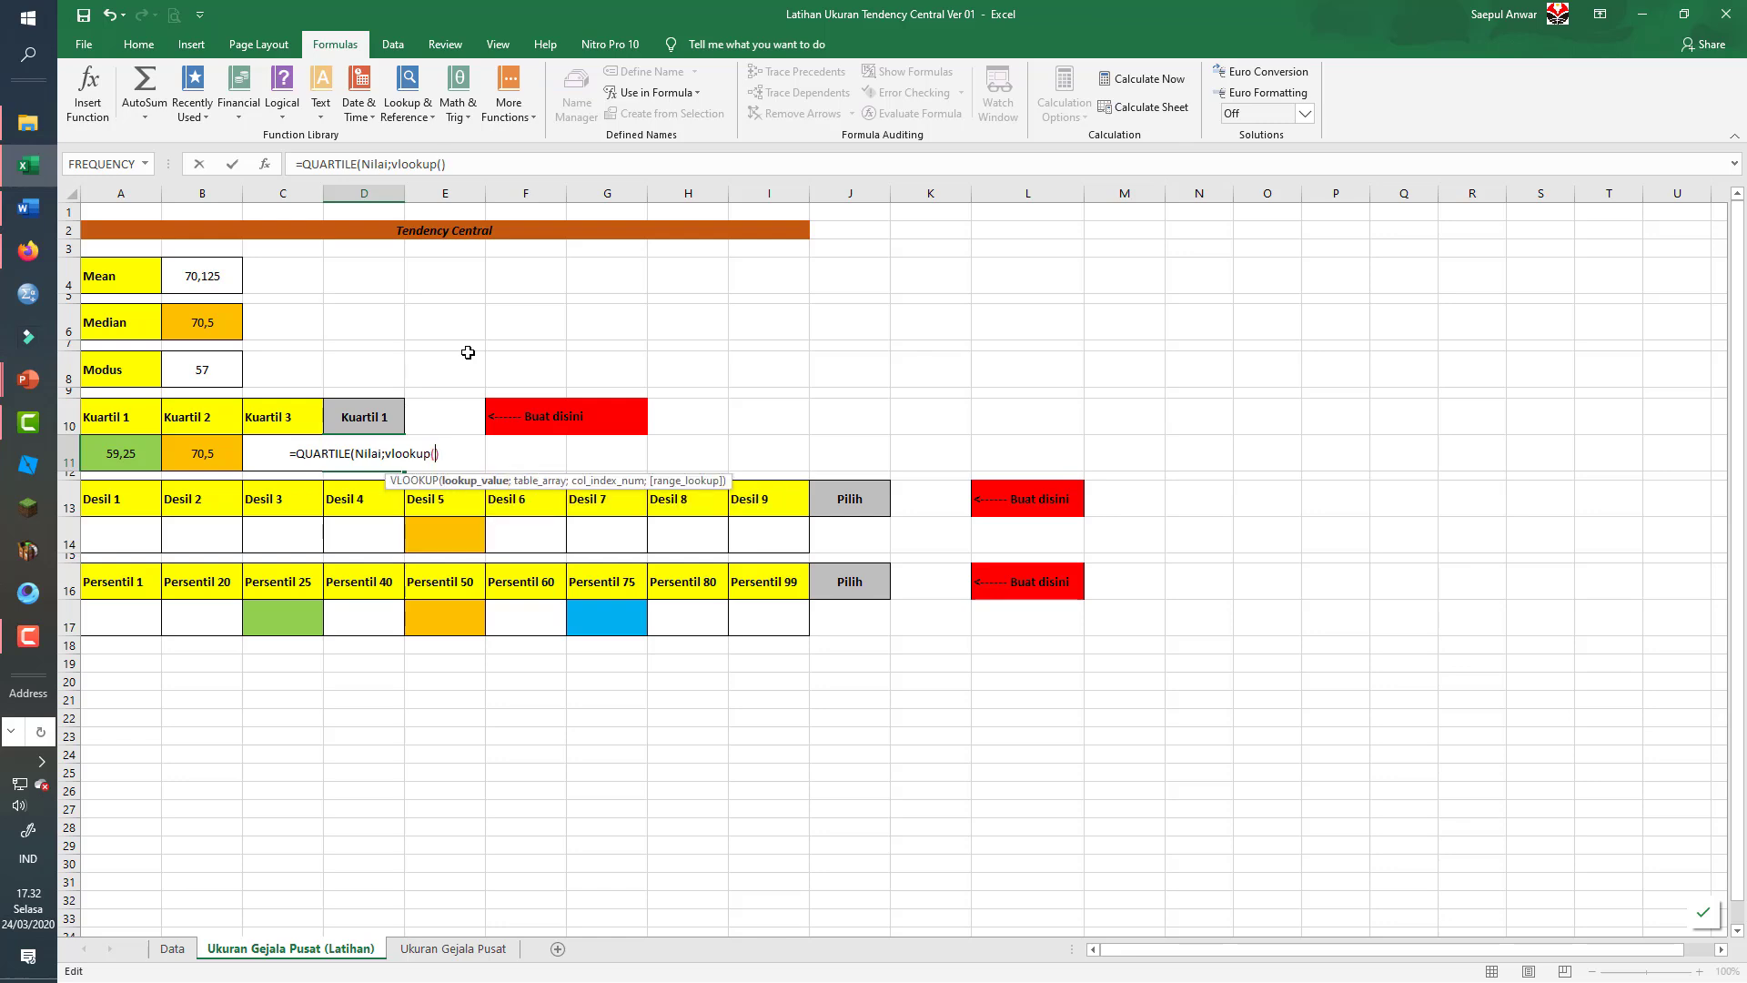
{"action": "left_click", "coordinate": [360, 416]}
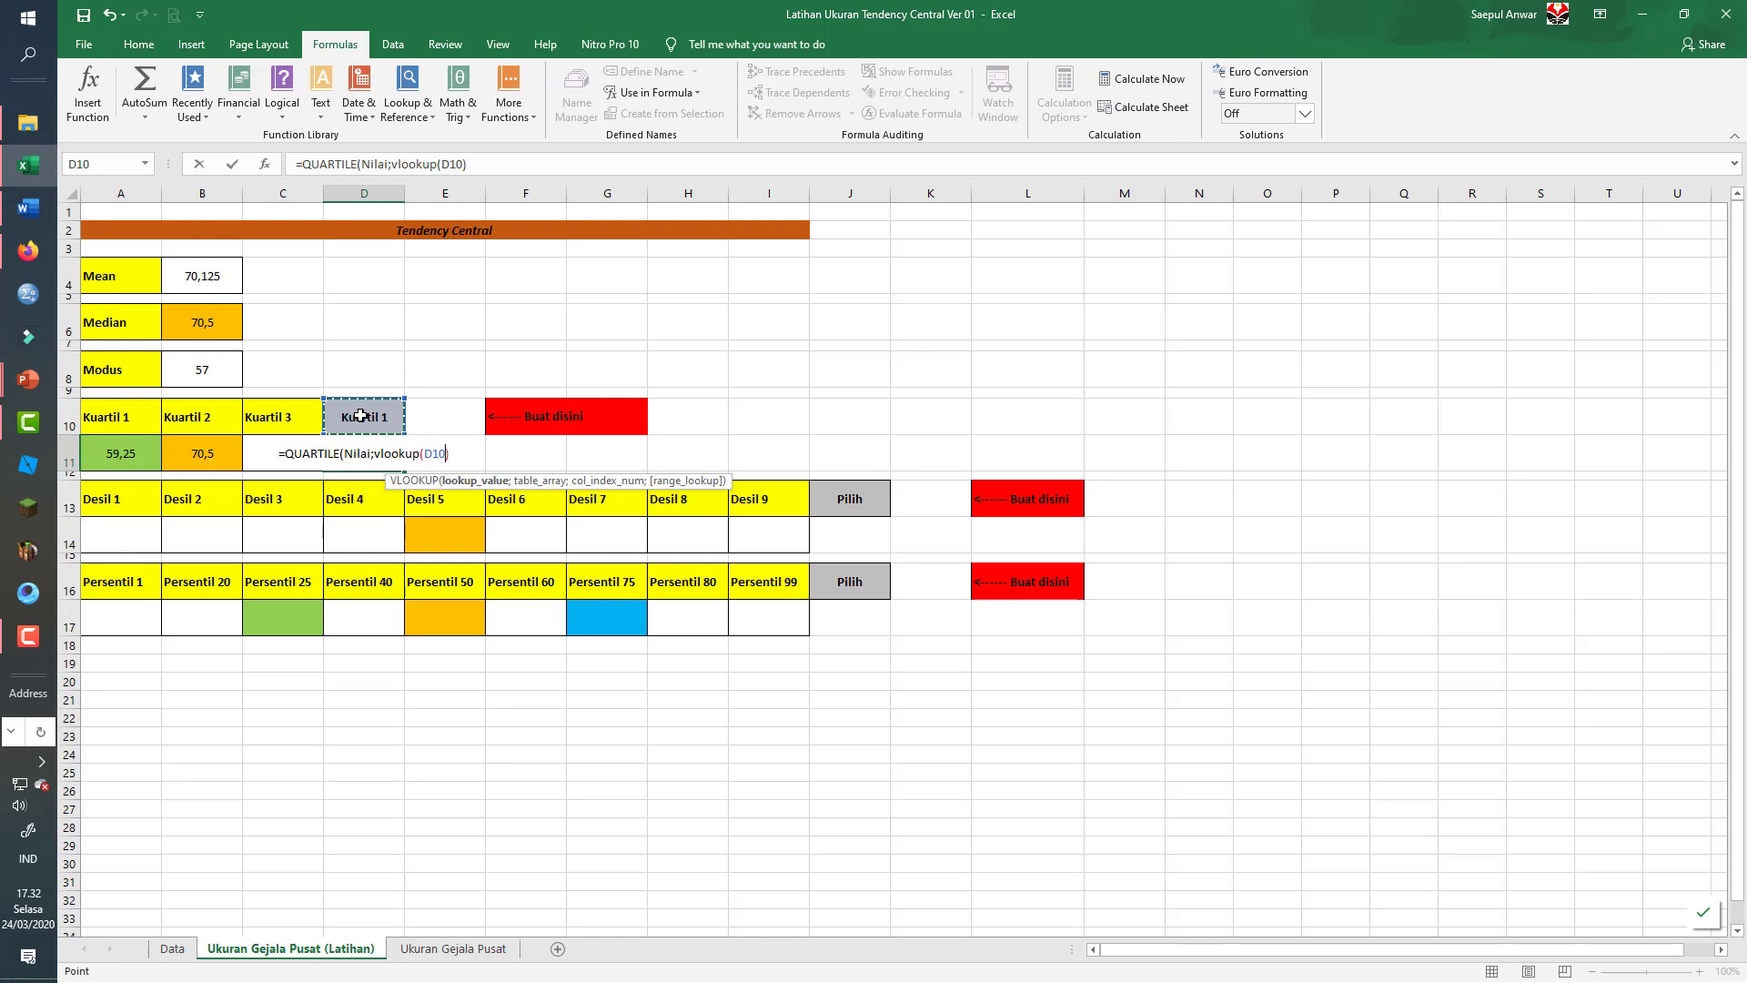
{"action": "type", "text": ";"}
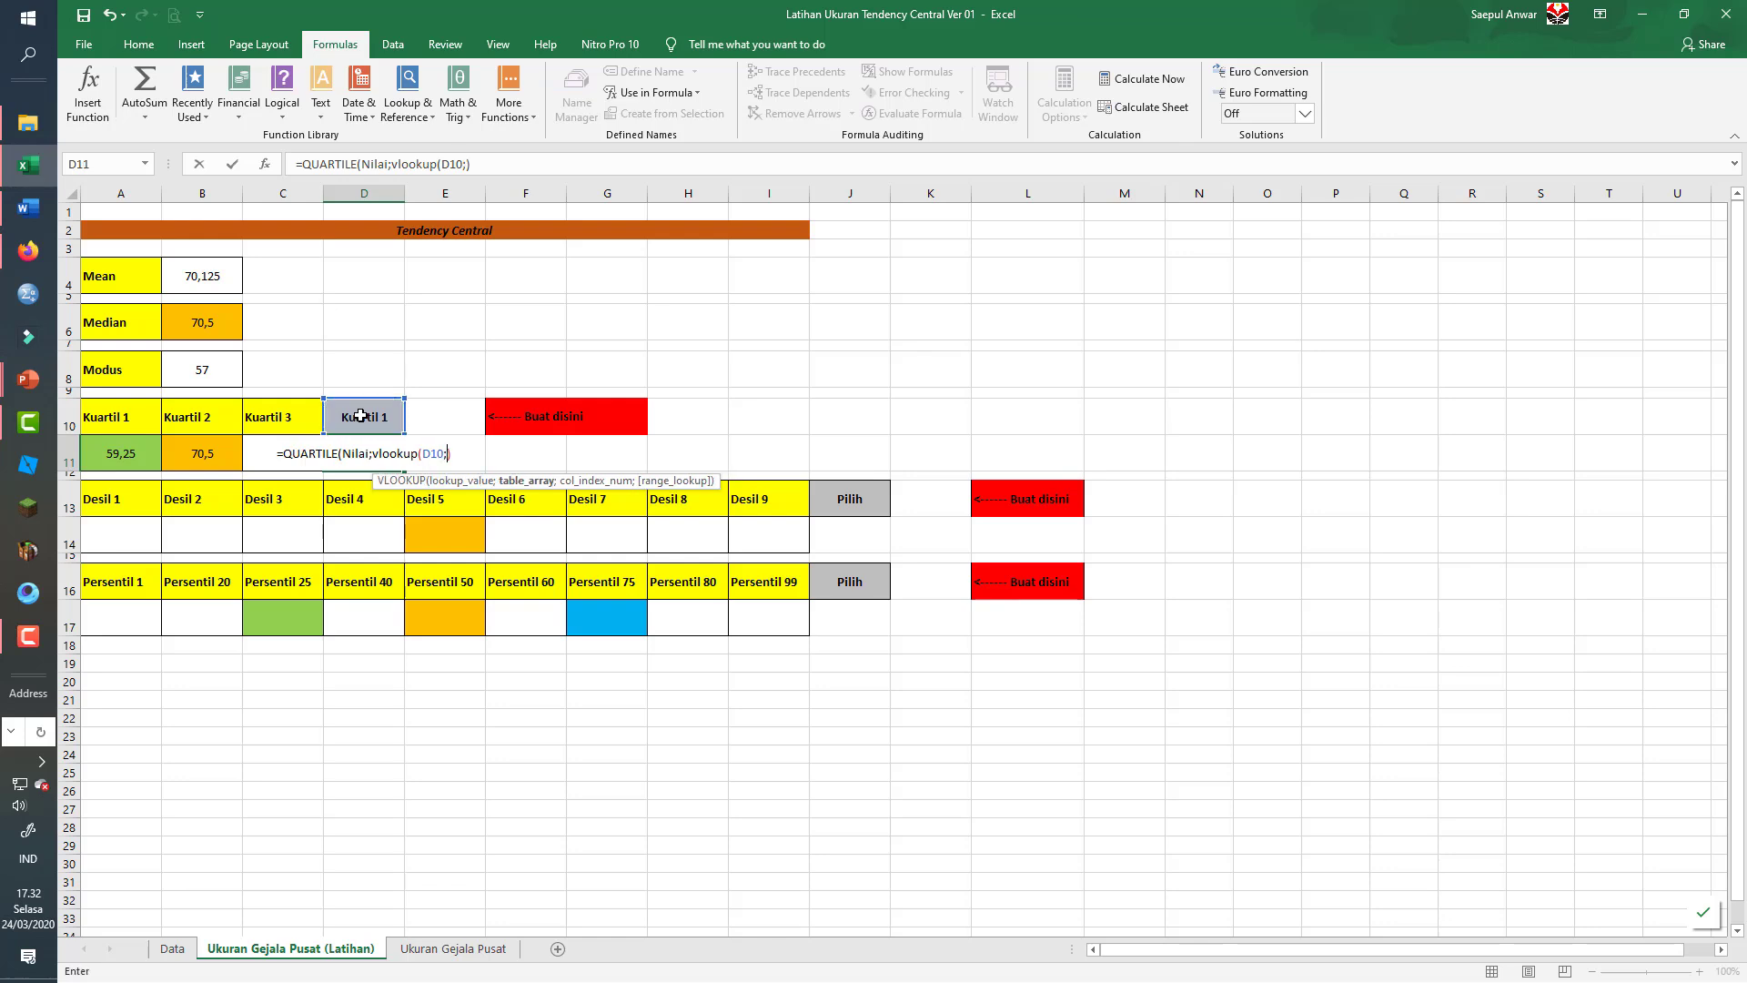
{"action": "type", "text": "data"}
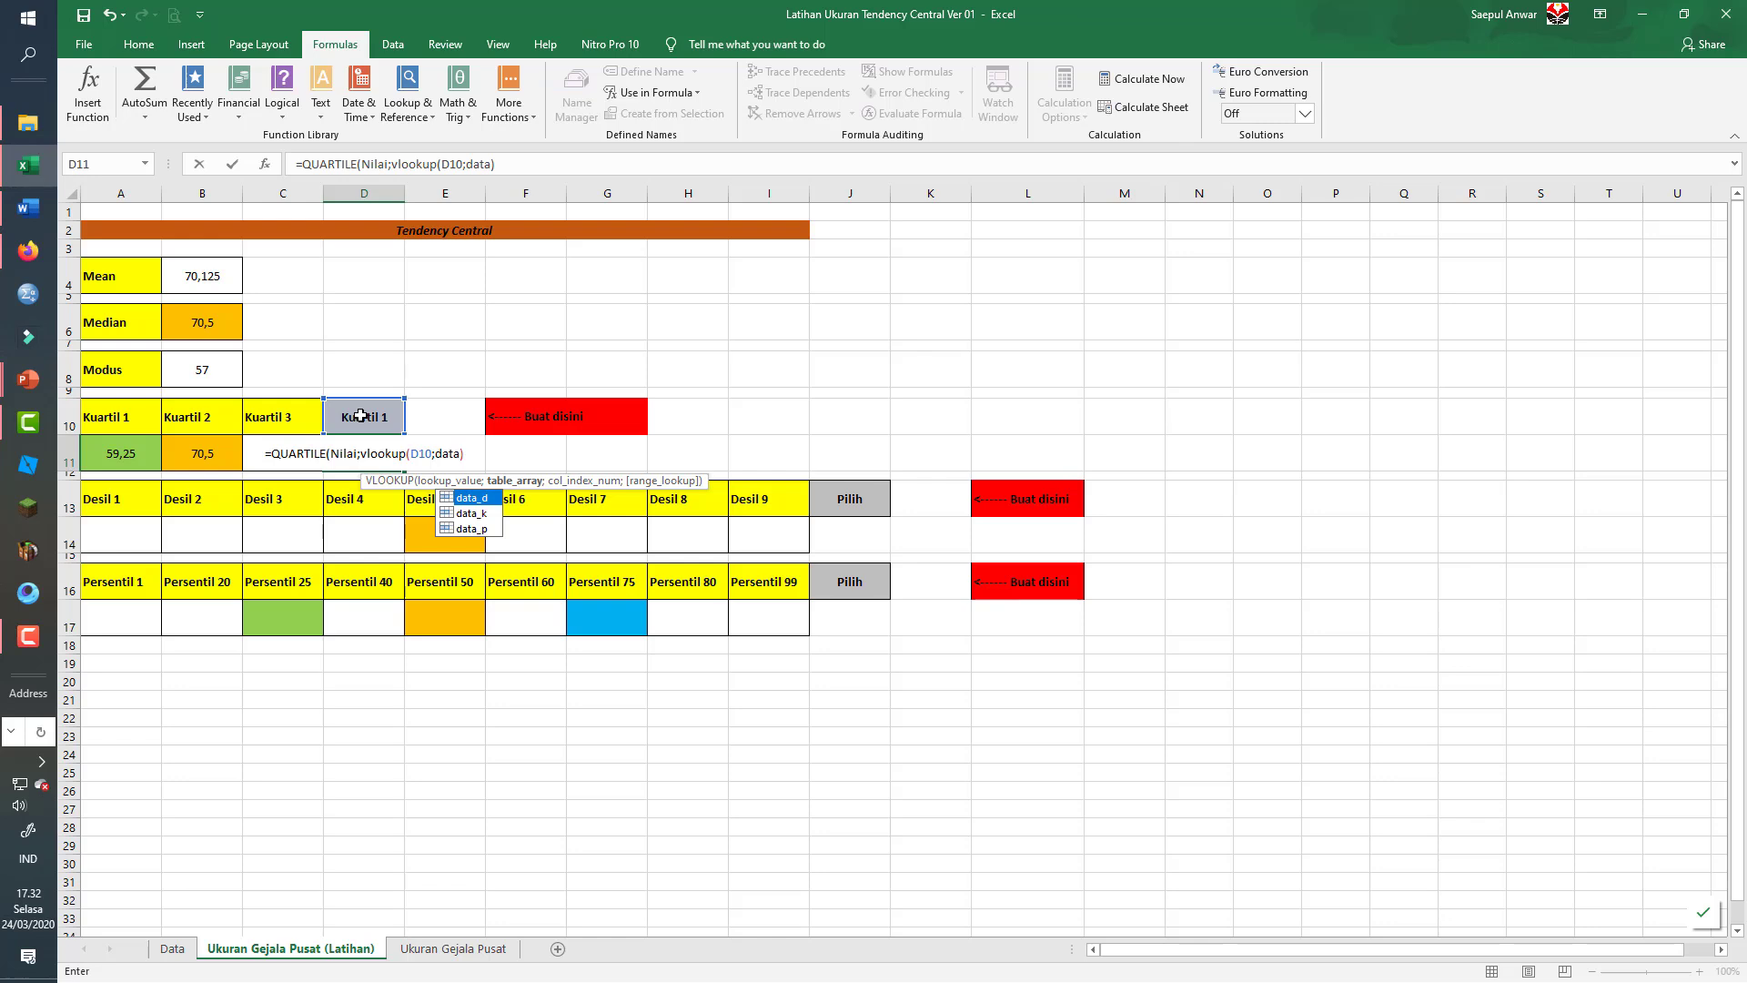
{"action": "type", "text": "_k"}
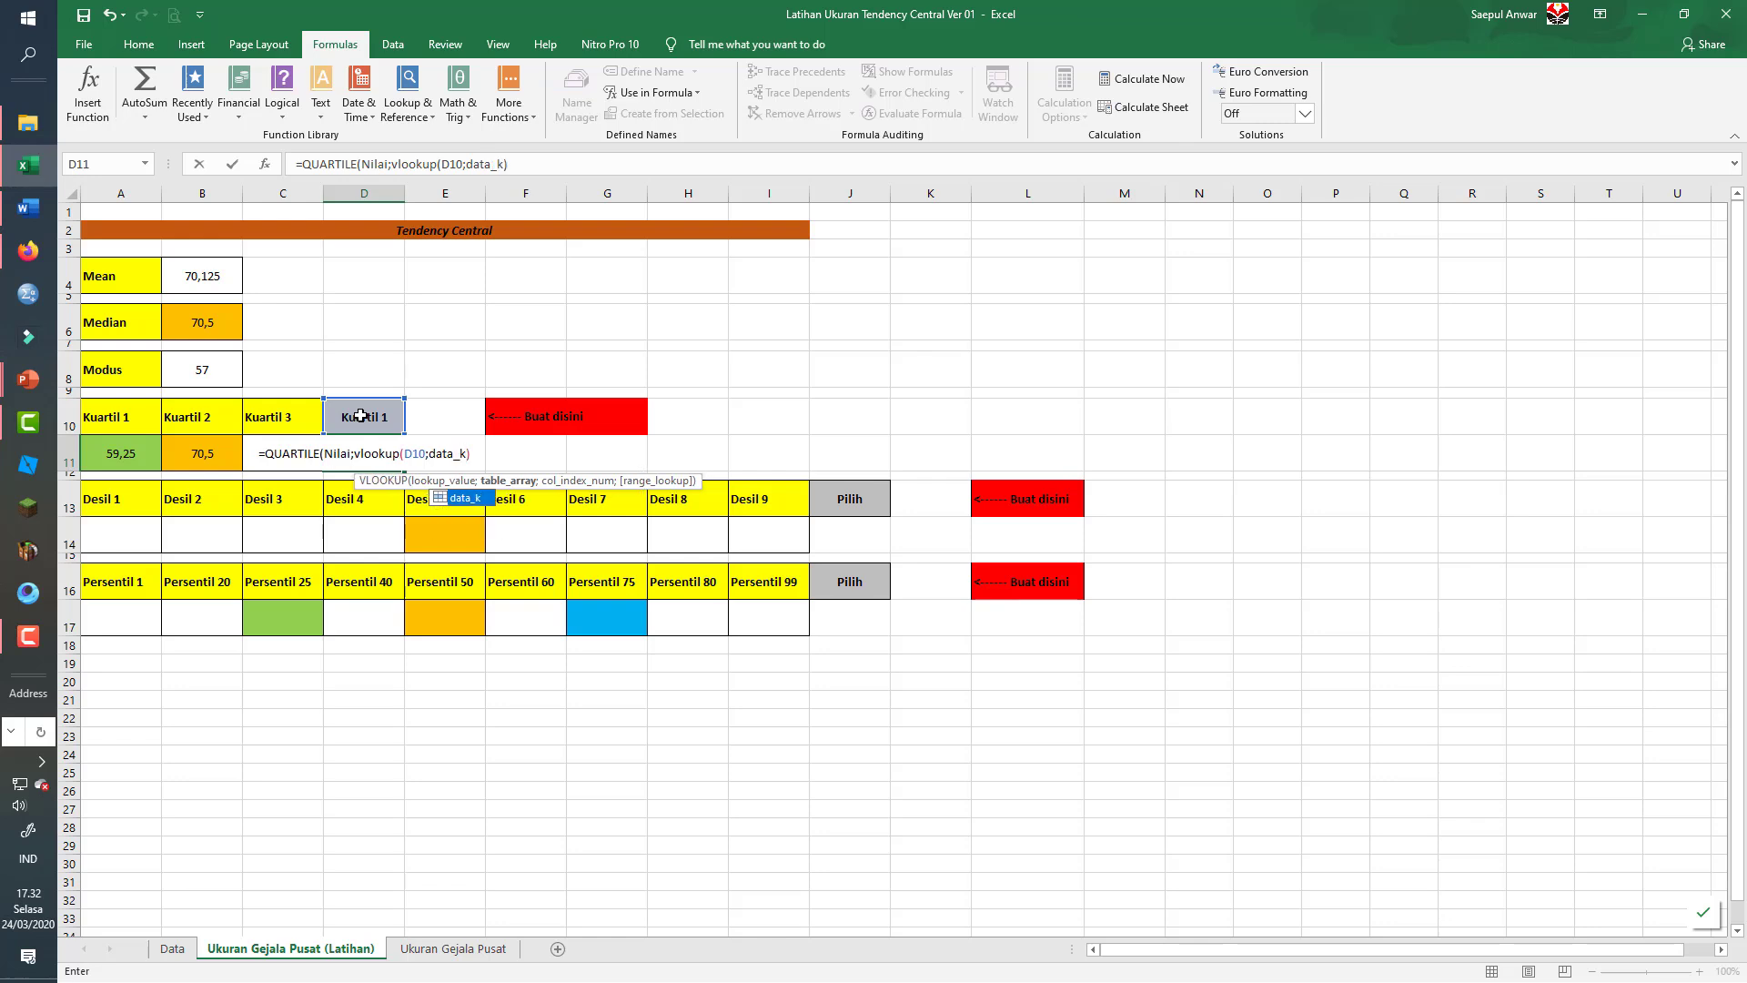
{"action": "type", "text": ";2"}
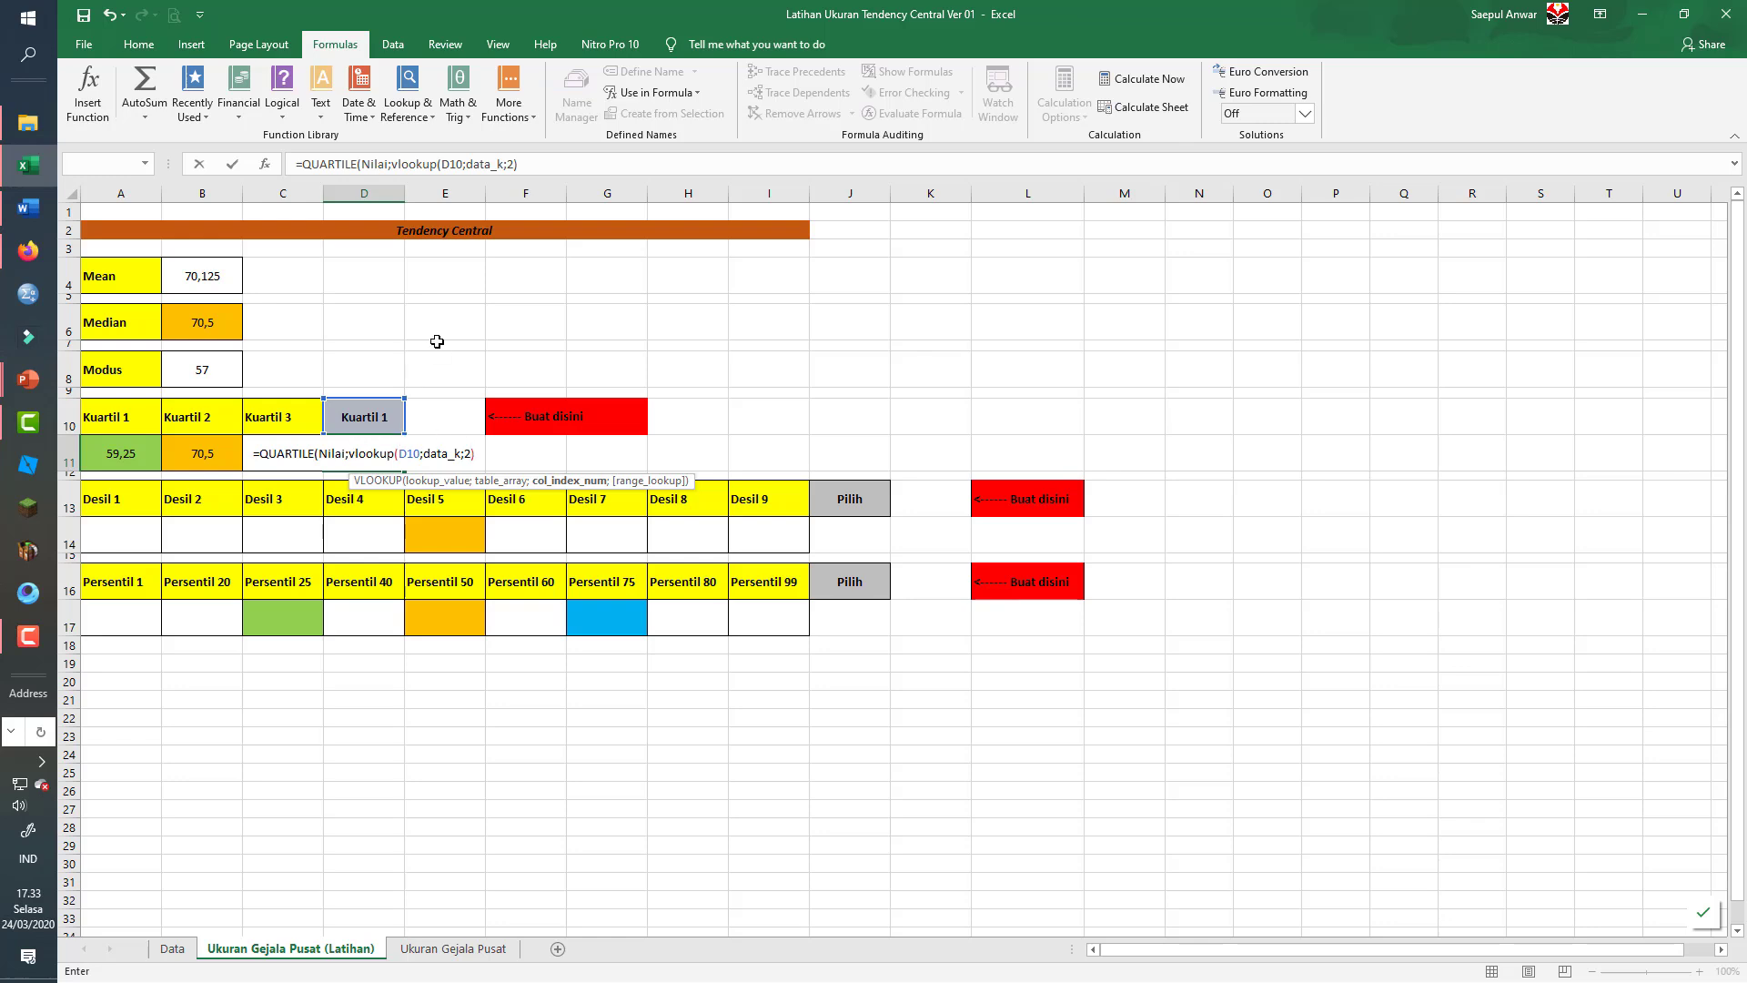
{"action": "key", "text": "Return"}
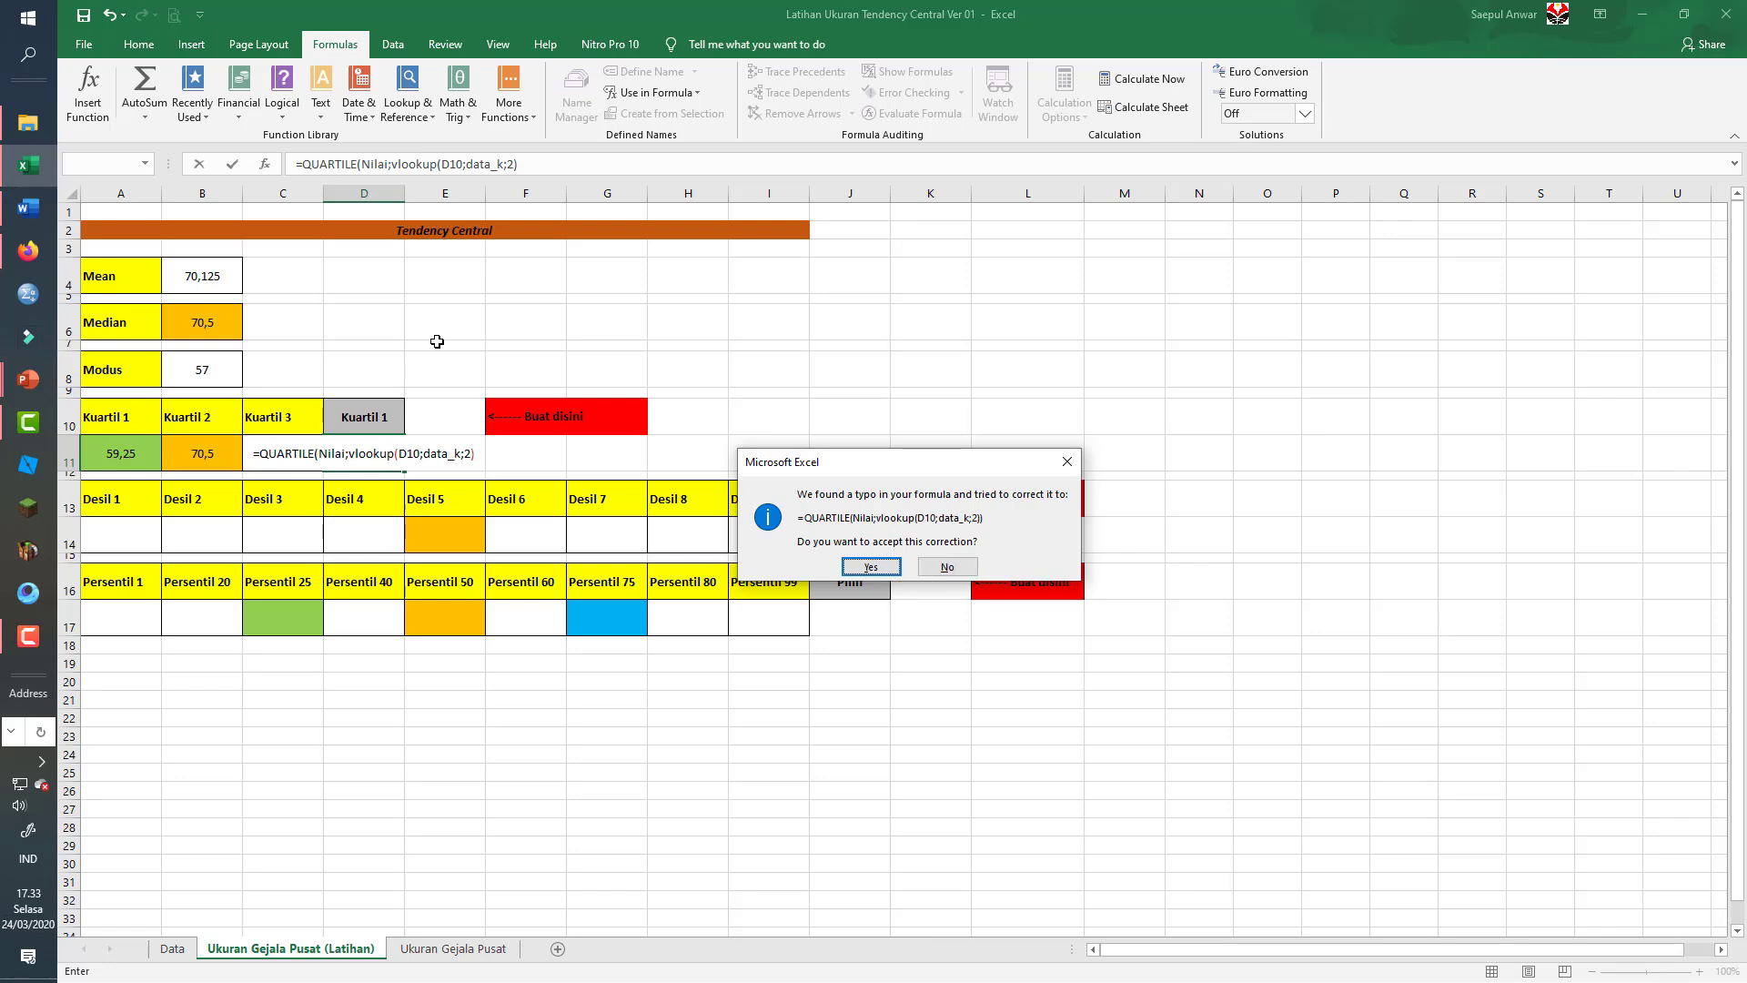
{"action": "key", "text": "Return"}
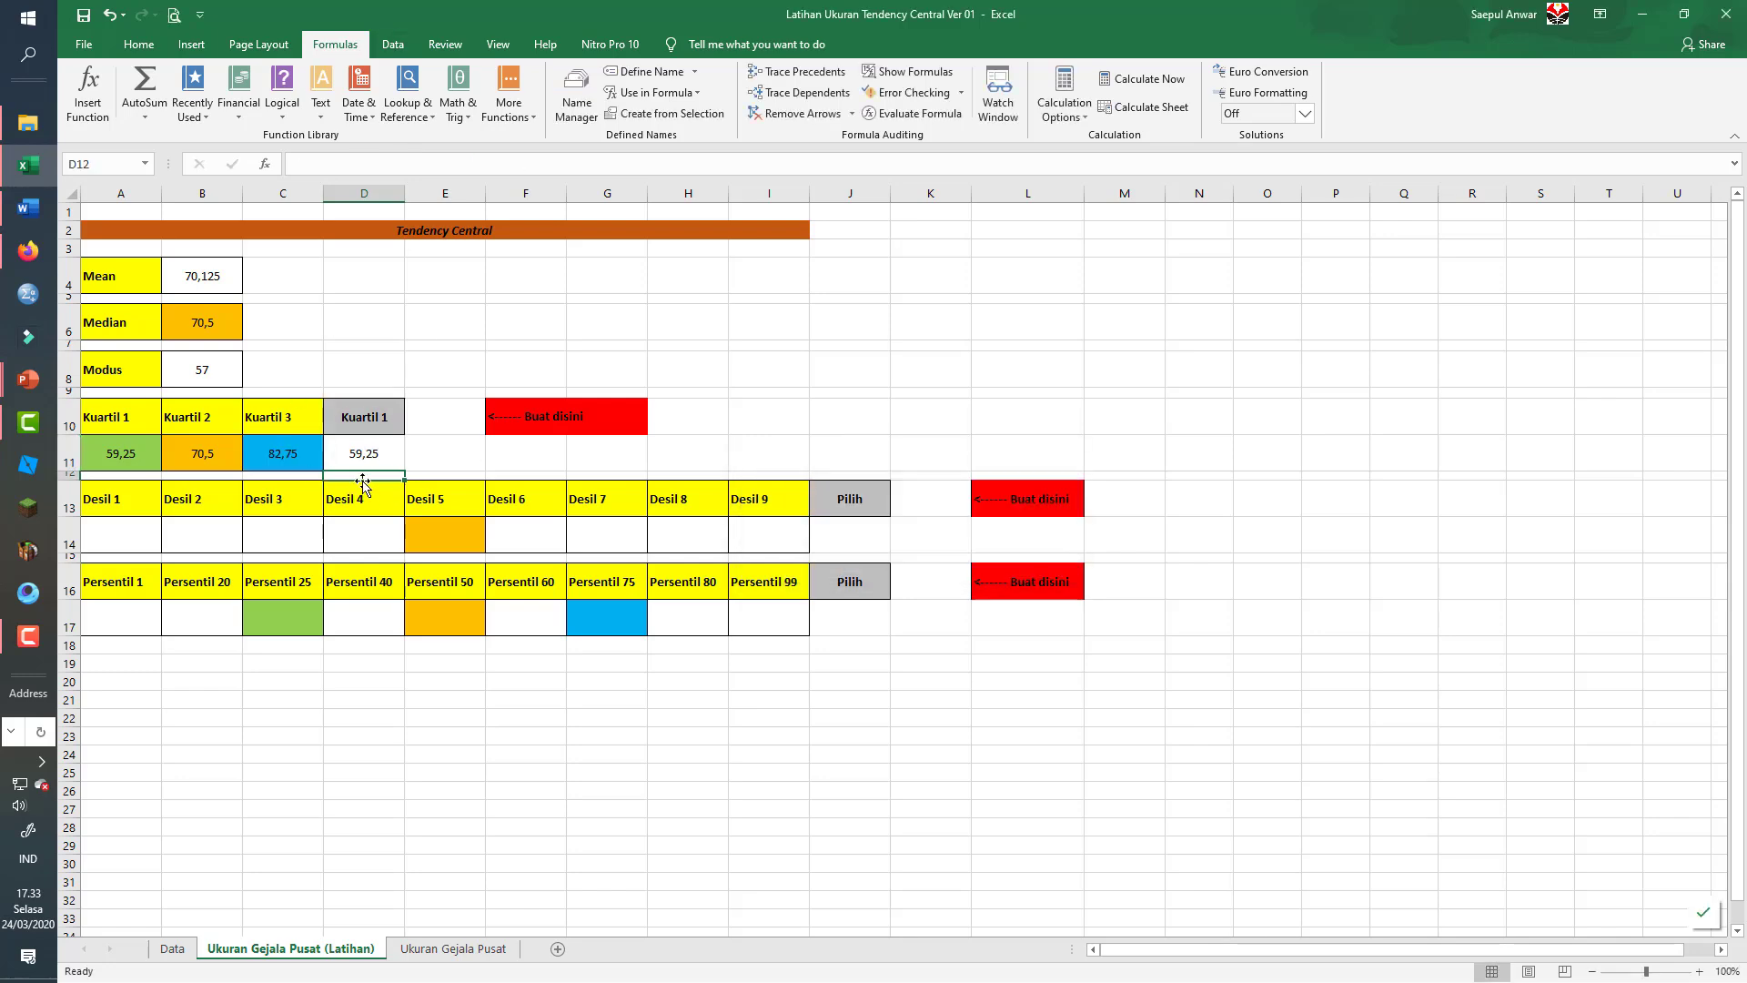
- Examine which number each Kuartil label is paired with in the Kuartil table on the Data sheet, and return to the practice sheet
{"action": "left_click", "coordinate": [367, 460]}
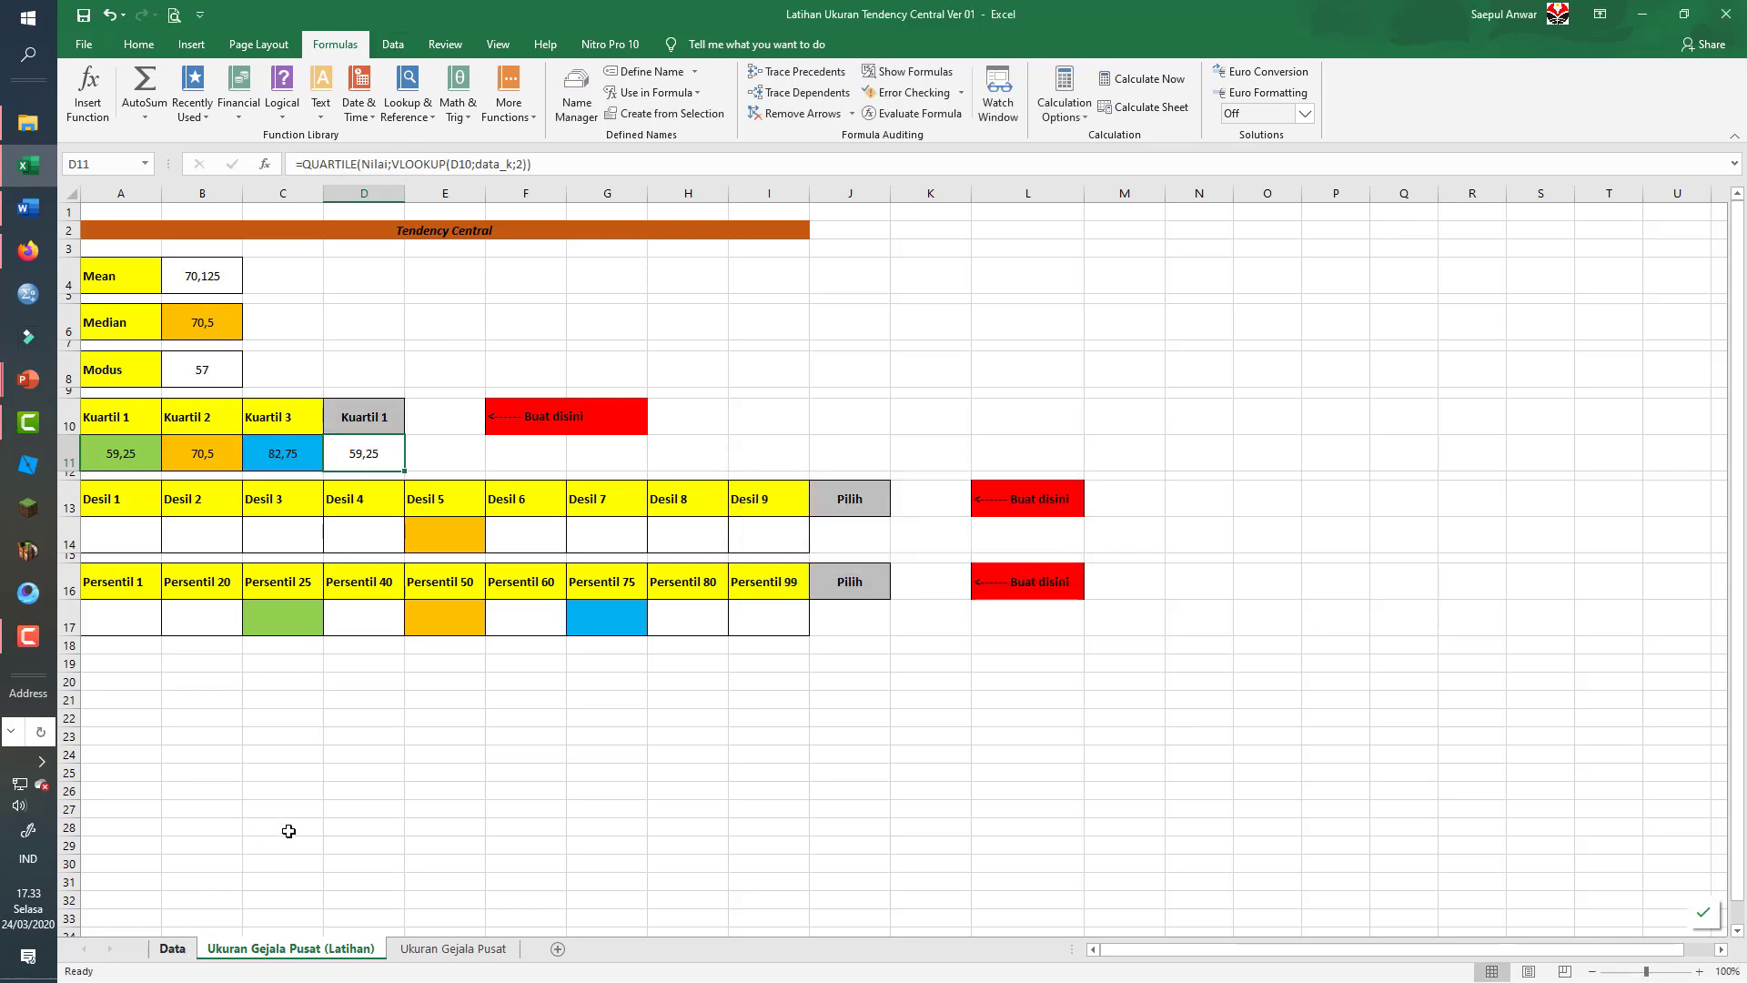
{"action": "key", "text": "ctrl+Page_Up"}
{"action": "left_click", "coordinate": [998, 379]}
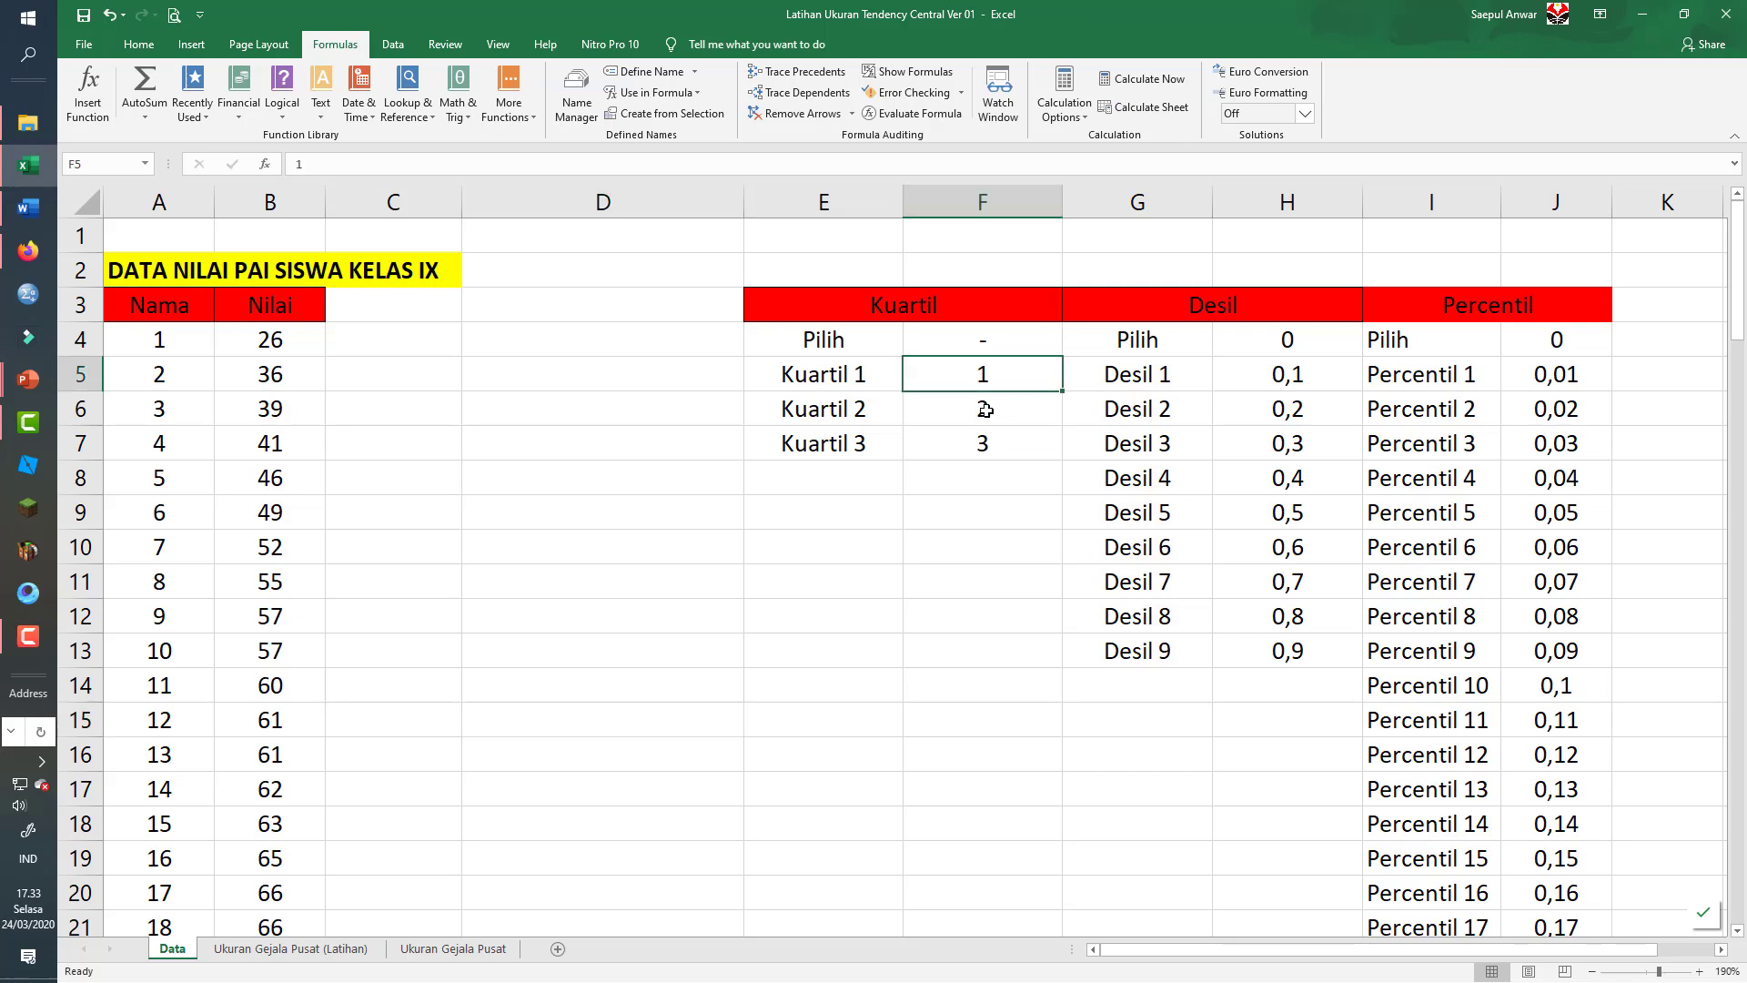
{"action": "left_click", "coordinate": [871, 381]}
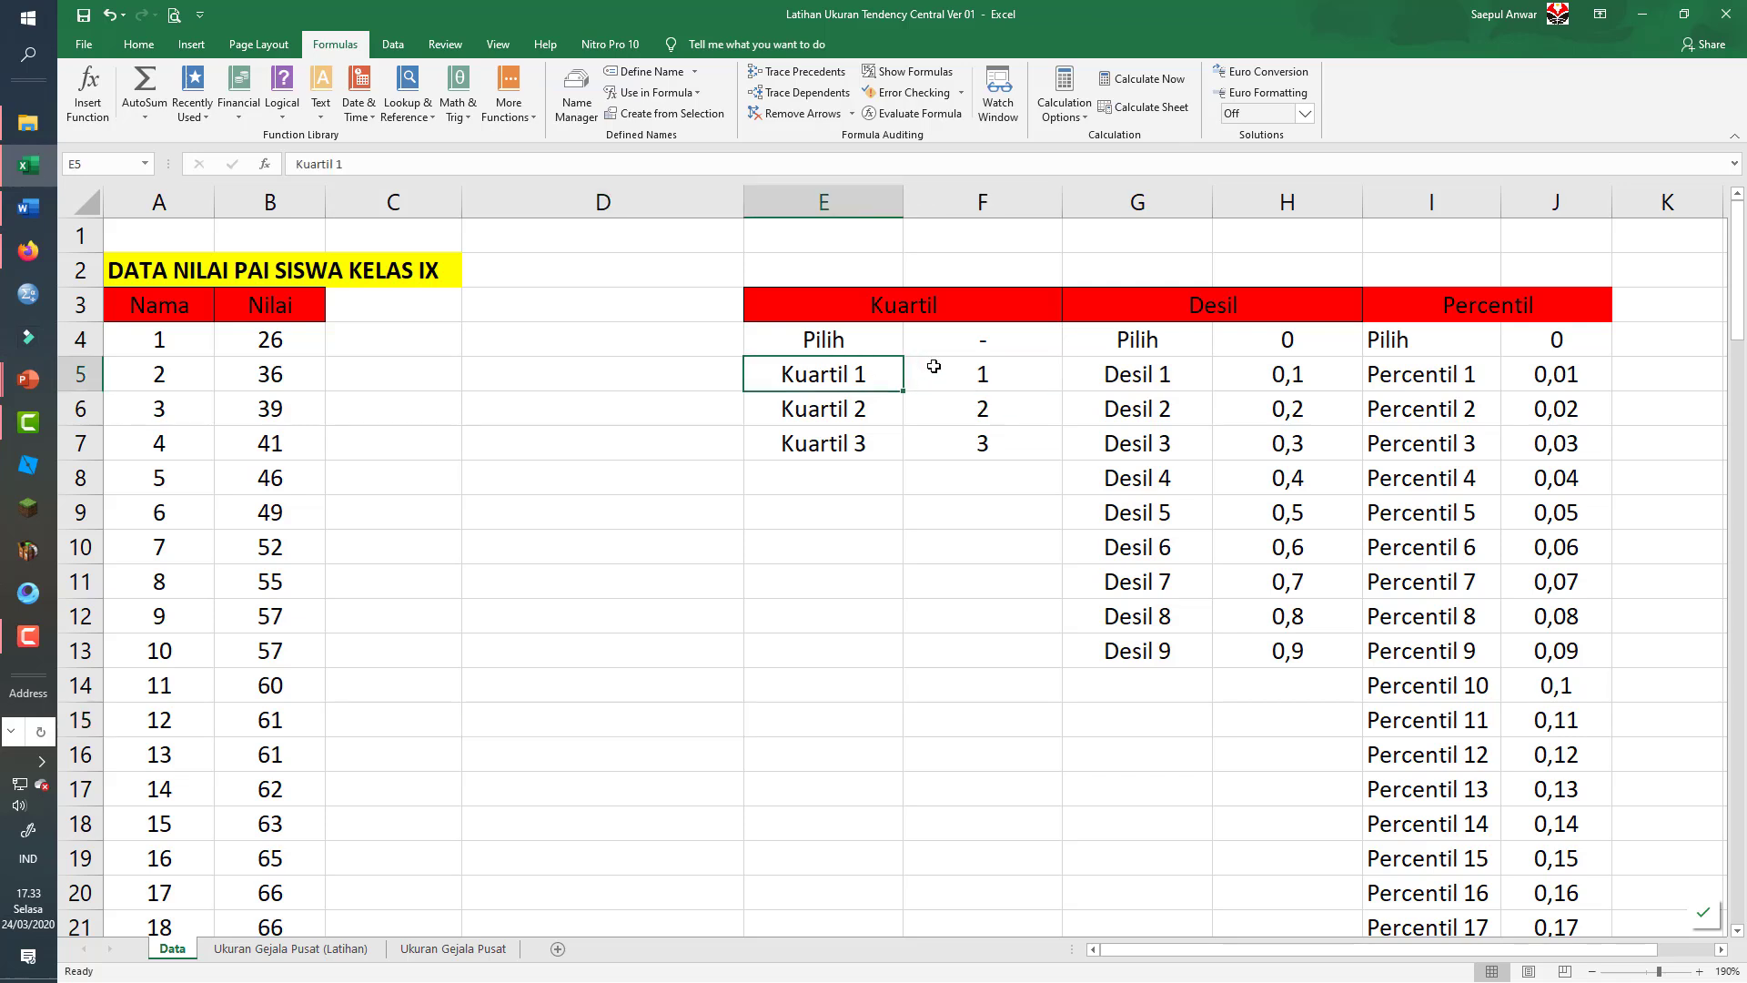
{"action": "left_click", "coordinate": [991, 376]}
{"action": "left_click", "coordinate": [866, 411]}
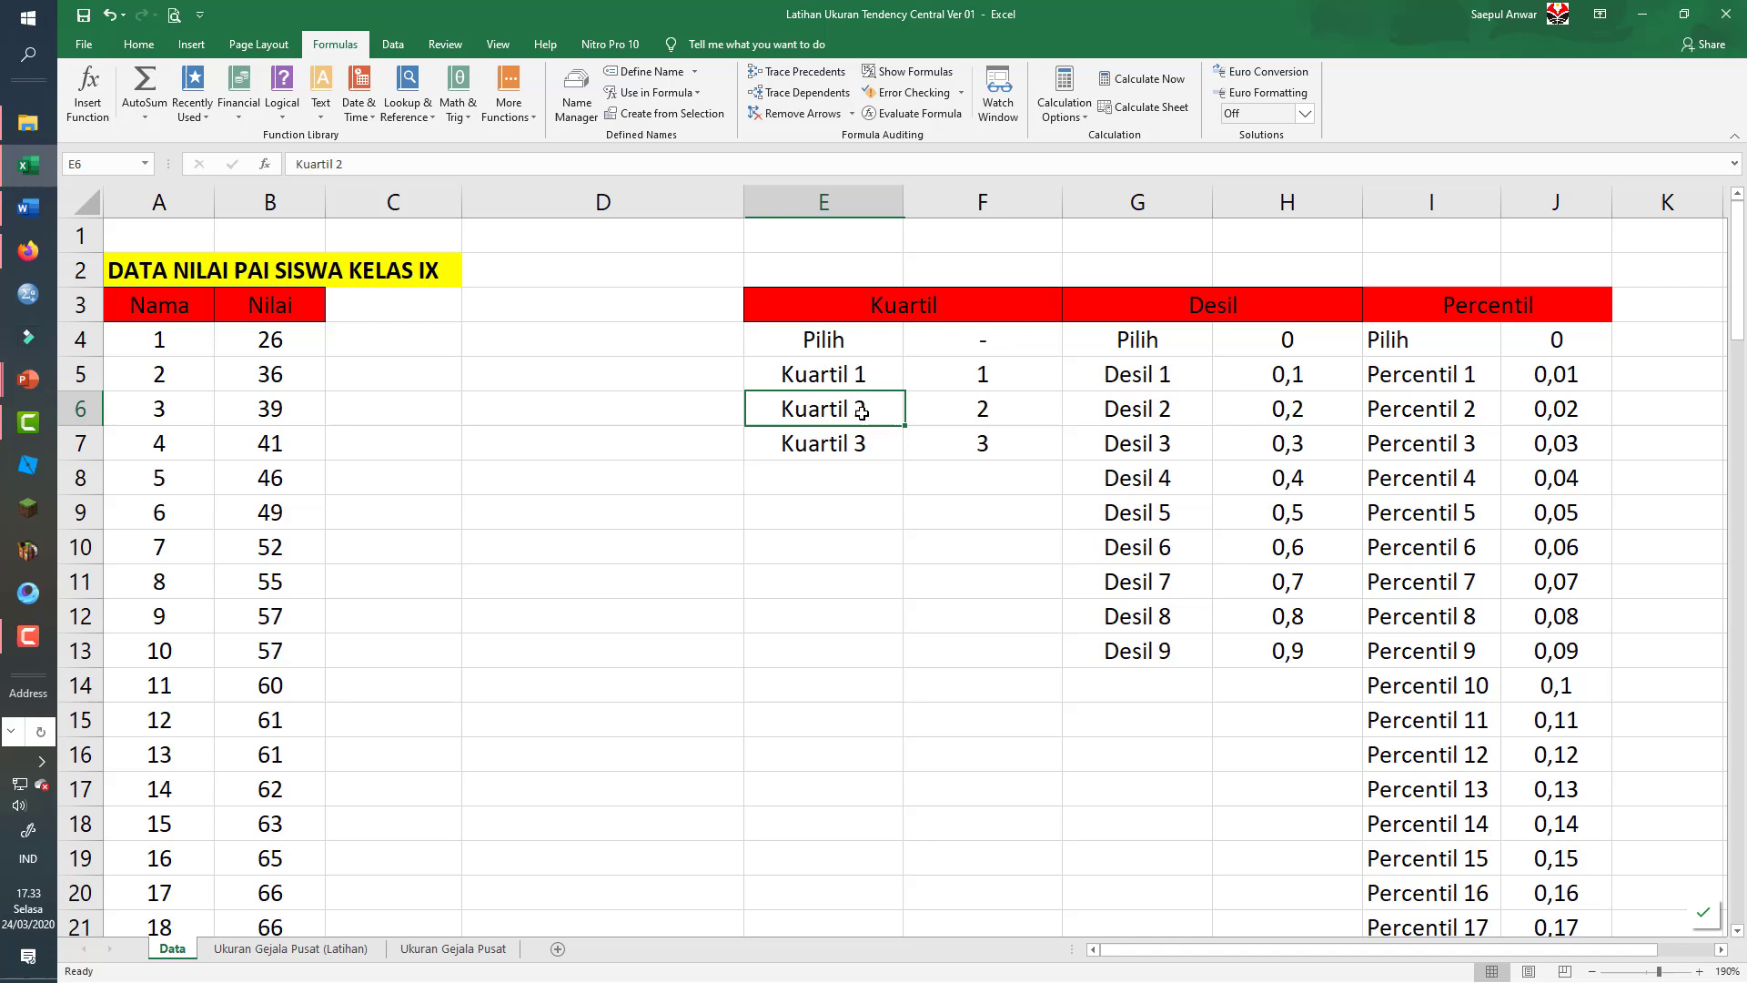
{"action": "left_click", "coordinate": [971, 409]}
{"action": "left_click", "coordinate": [863, 445]}
{"action": "left_click", "coordinate": [970, 441]}
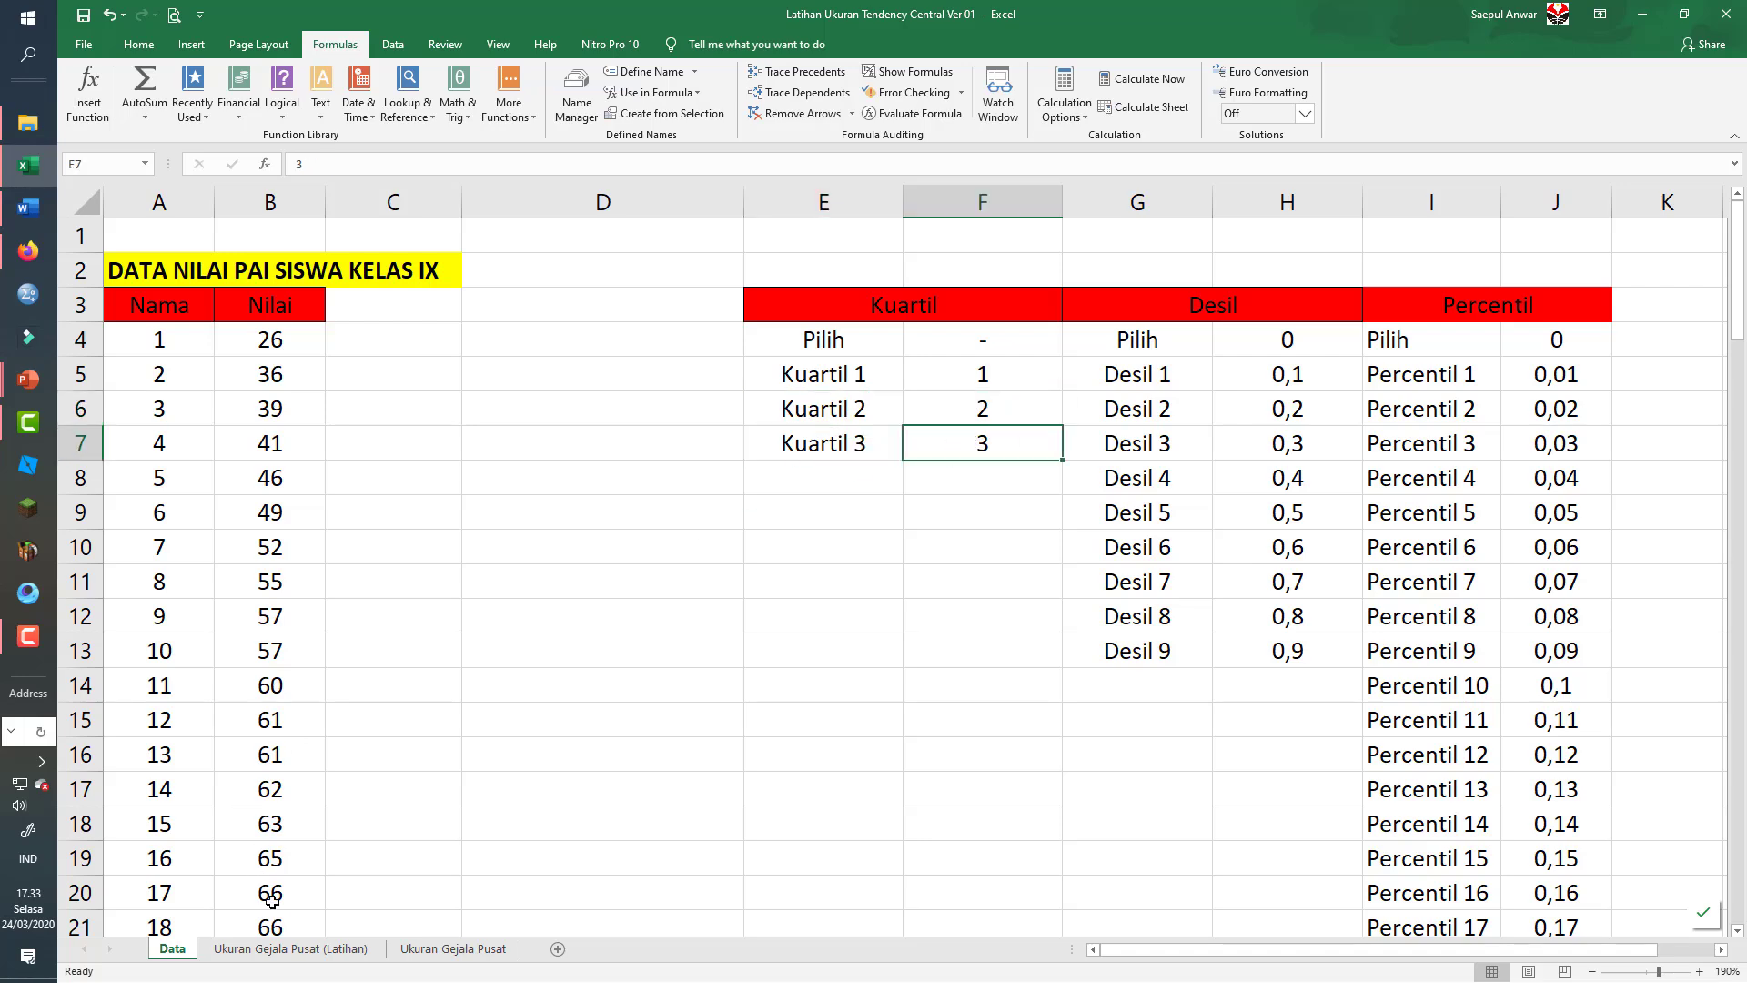
{"action": "left_click", "coordinate": [291, 949]}
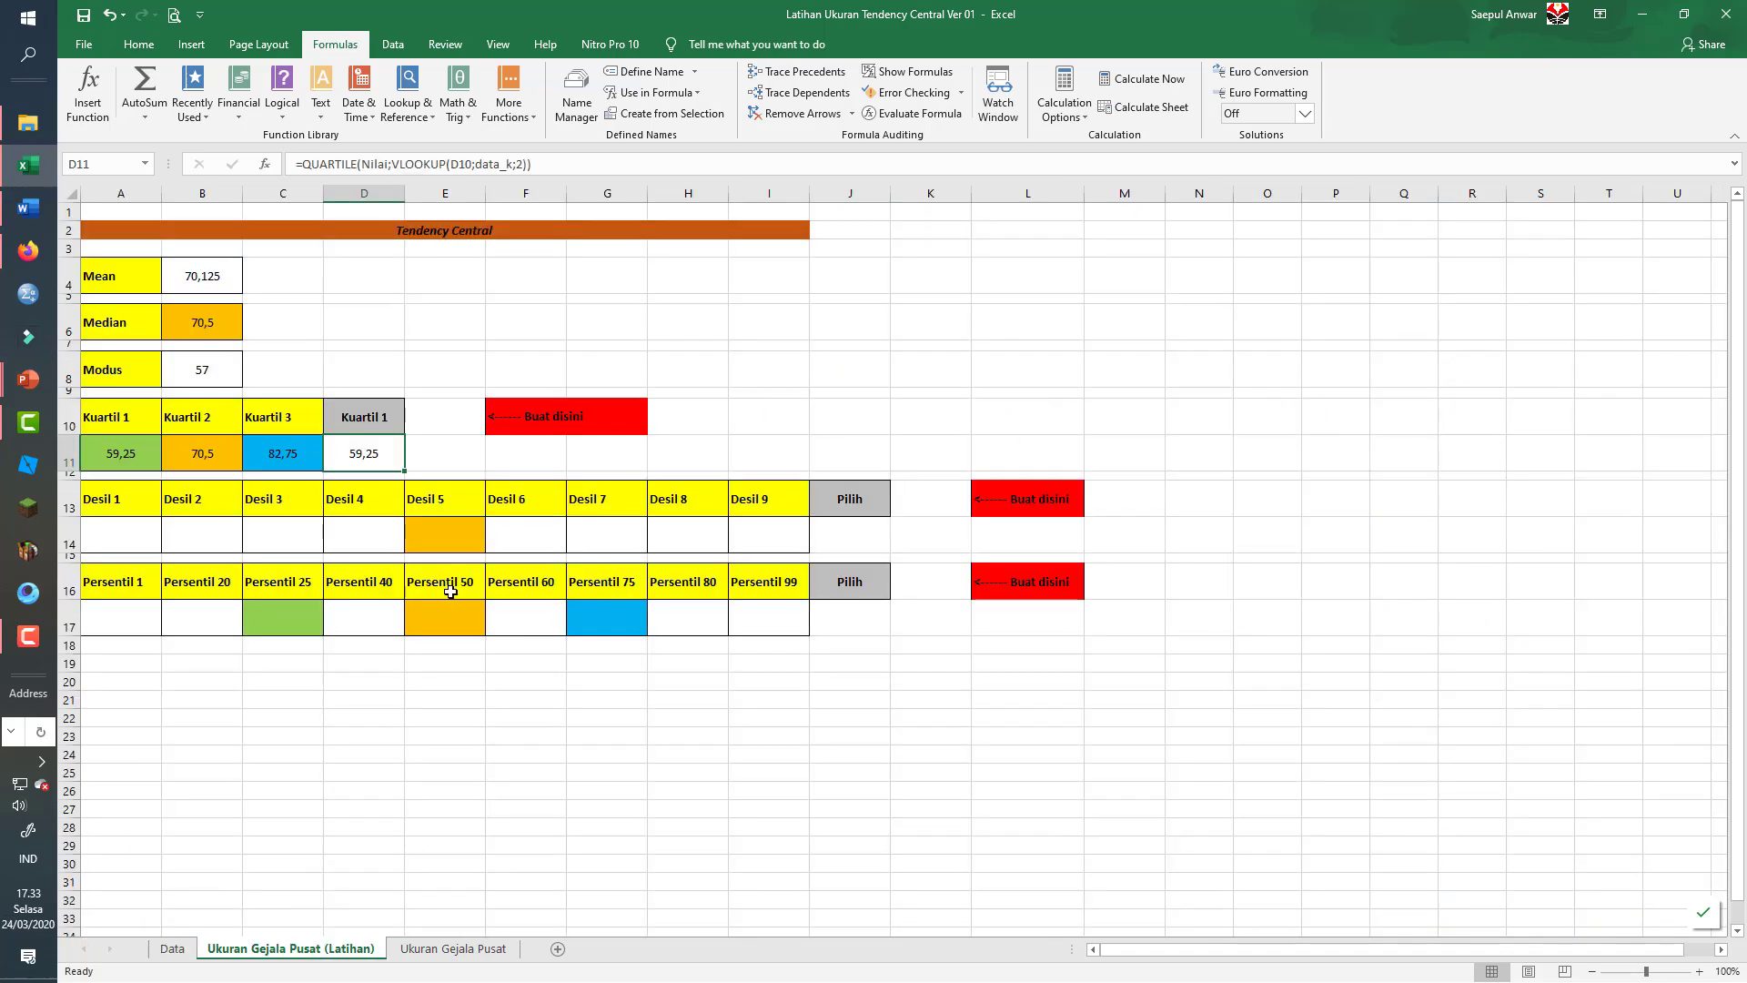
- Inspect the column index argument of the VLOOKUP in D11 without changing the formula
{"action": "double_click", "coordinate": [389, 454]}
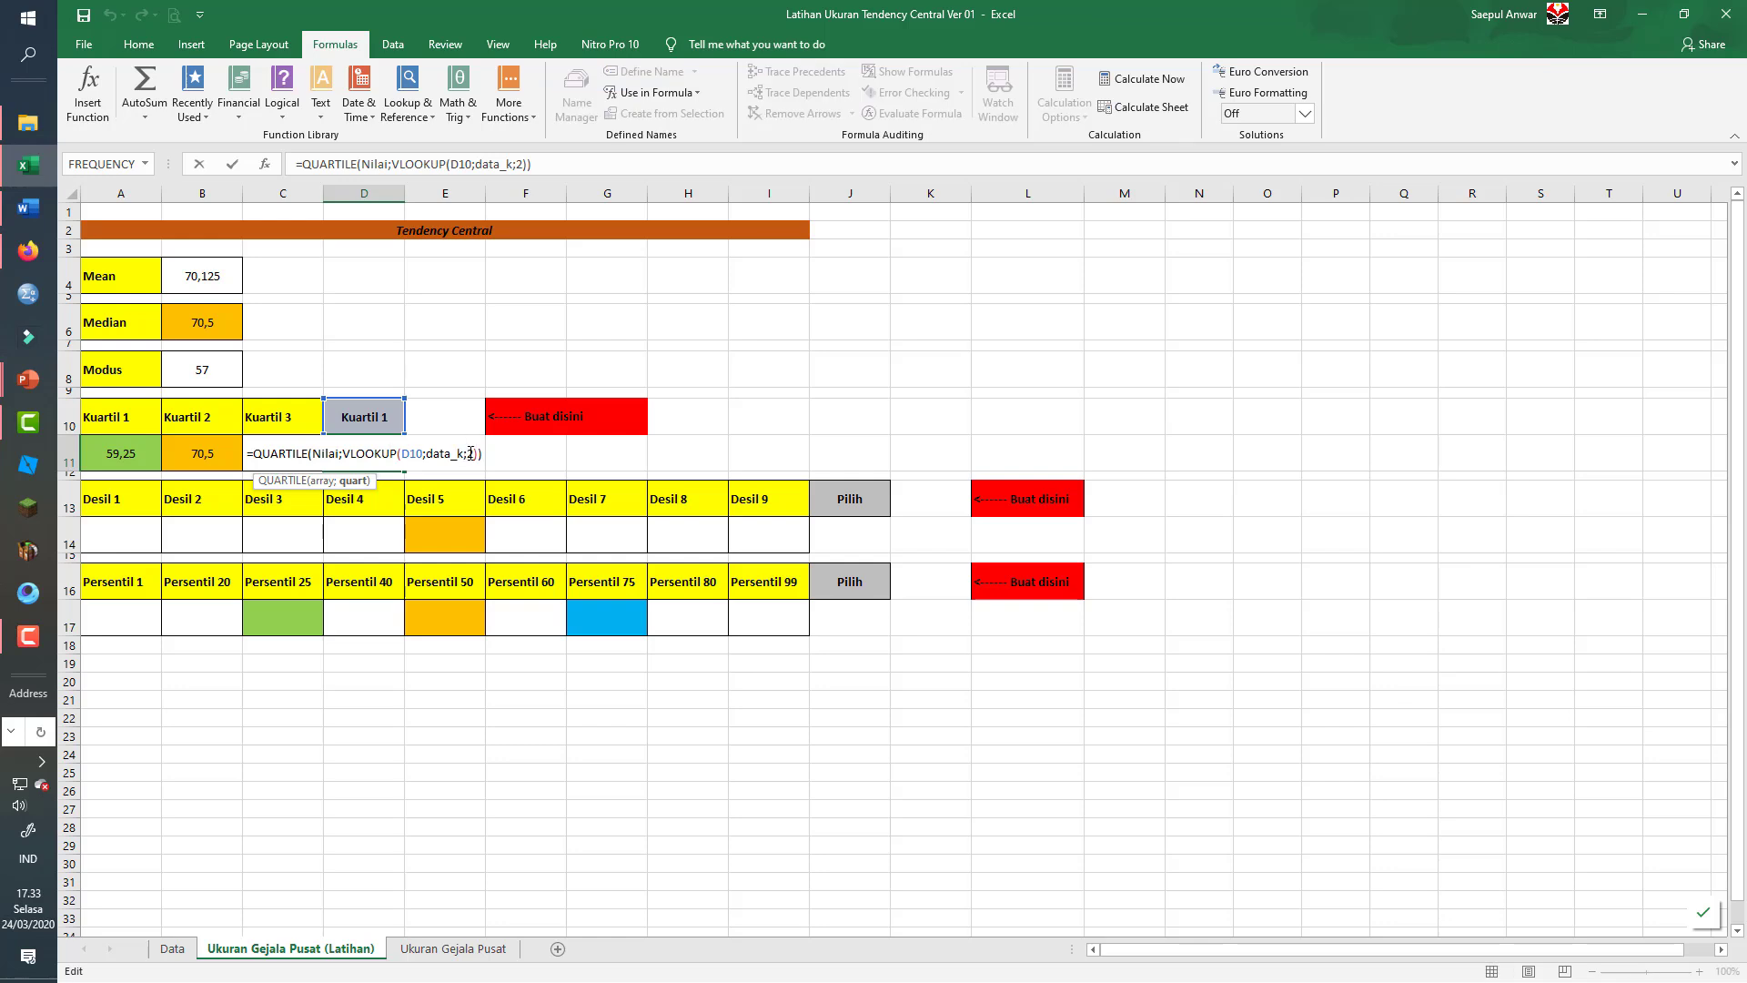
{"action": "left_click", "coordinate": [469, 453]}
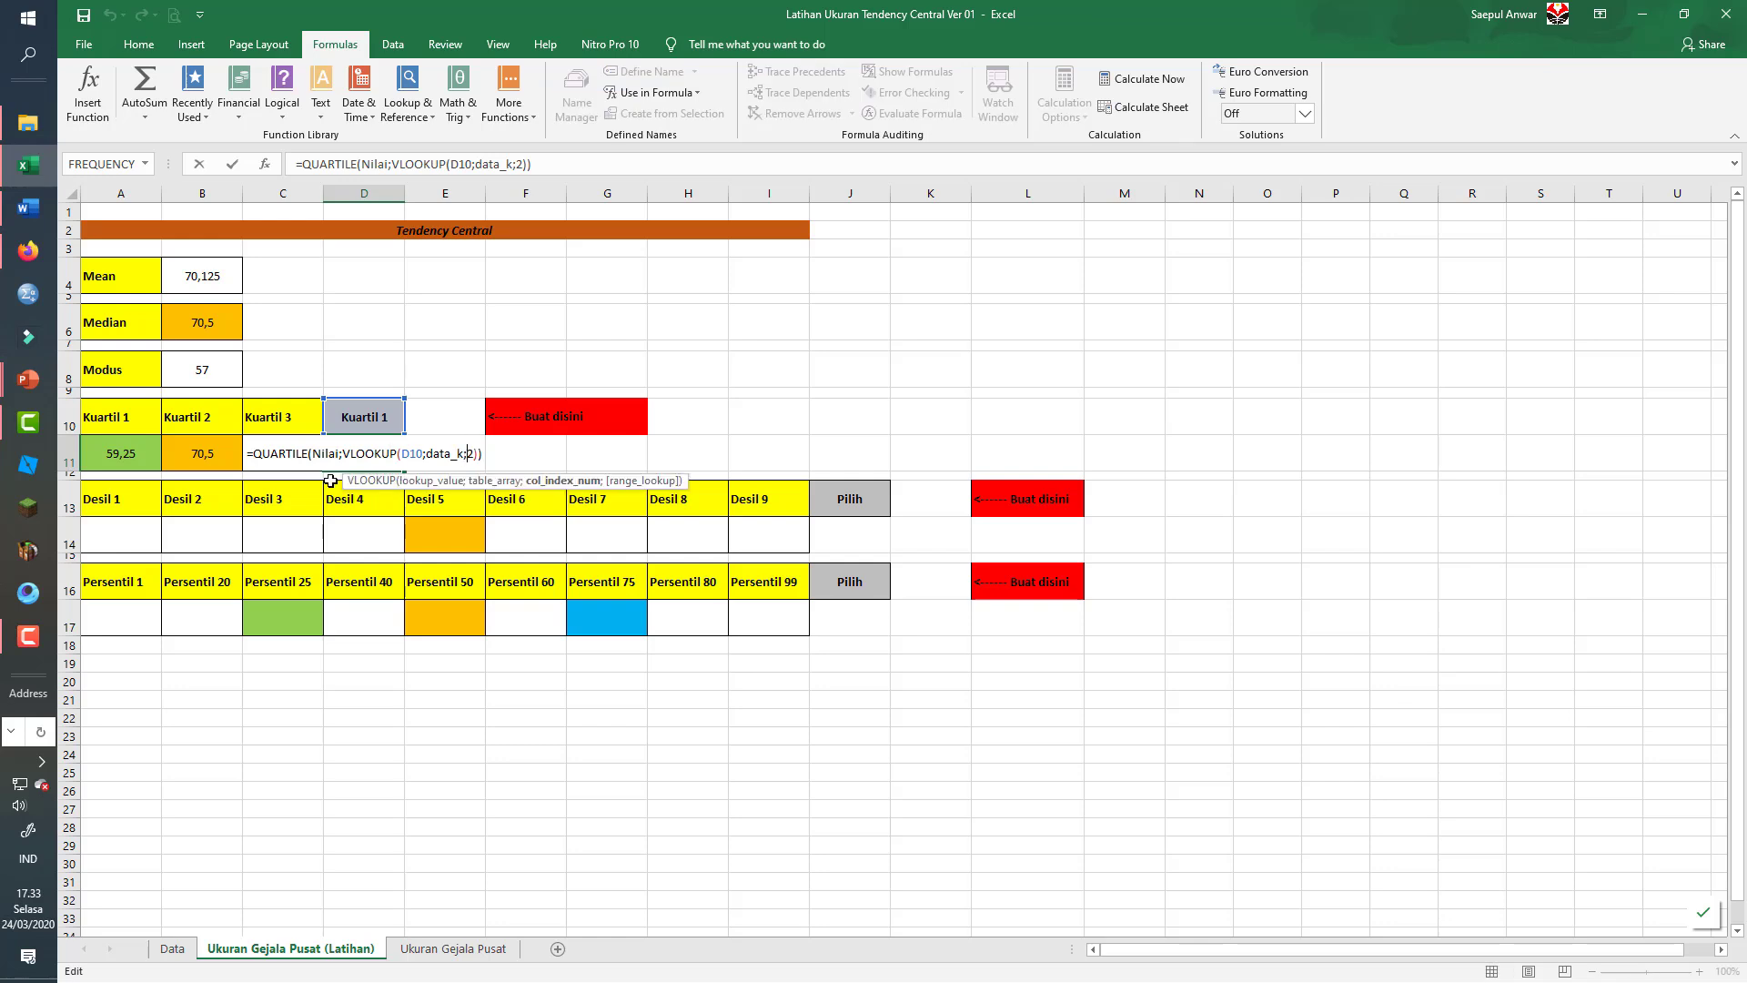
{"action": "left_click", "coordinate": [646, 422]}
- Test the selection list in D10 with Kuartil 2 and finally Kuartil 3, comparing D11 with the fixed quartile cells C11 and B11
{"action": "left_click", "coordinate": [391, 414]}
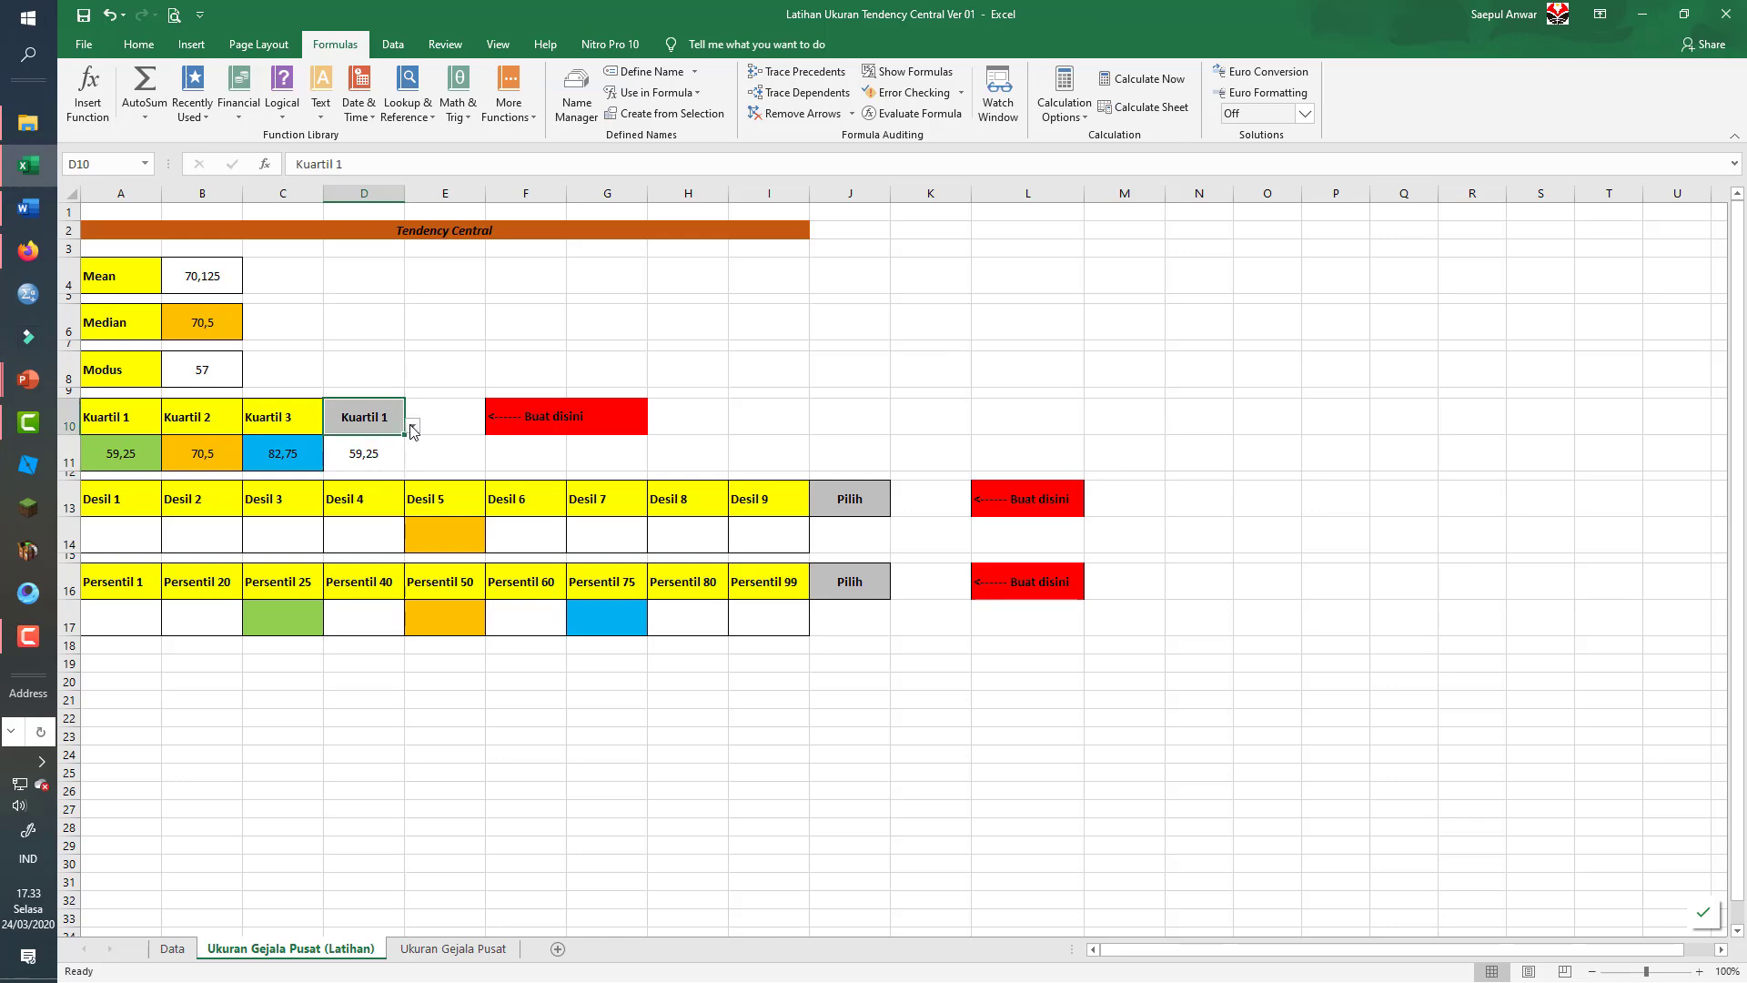
{"action": "left_click", "coordinate": [413, 430]}
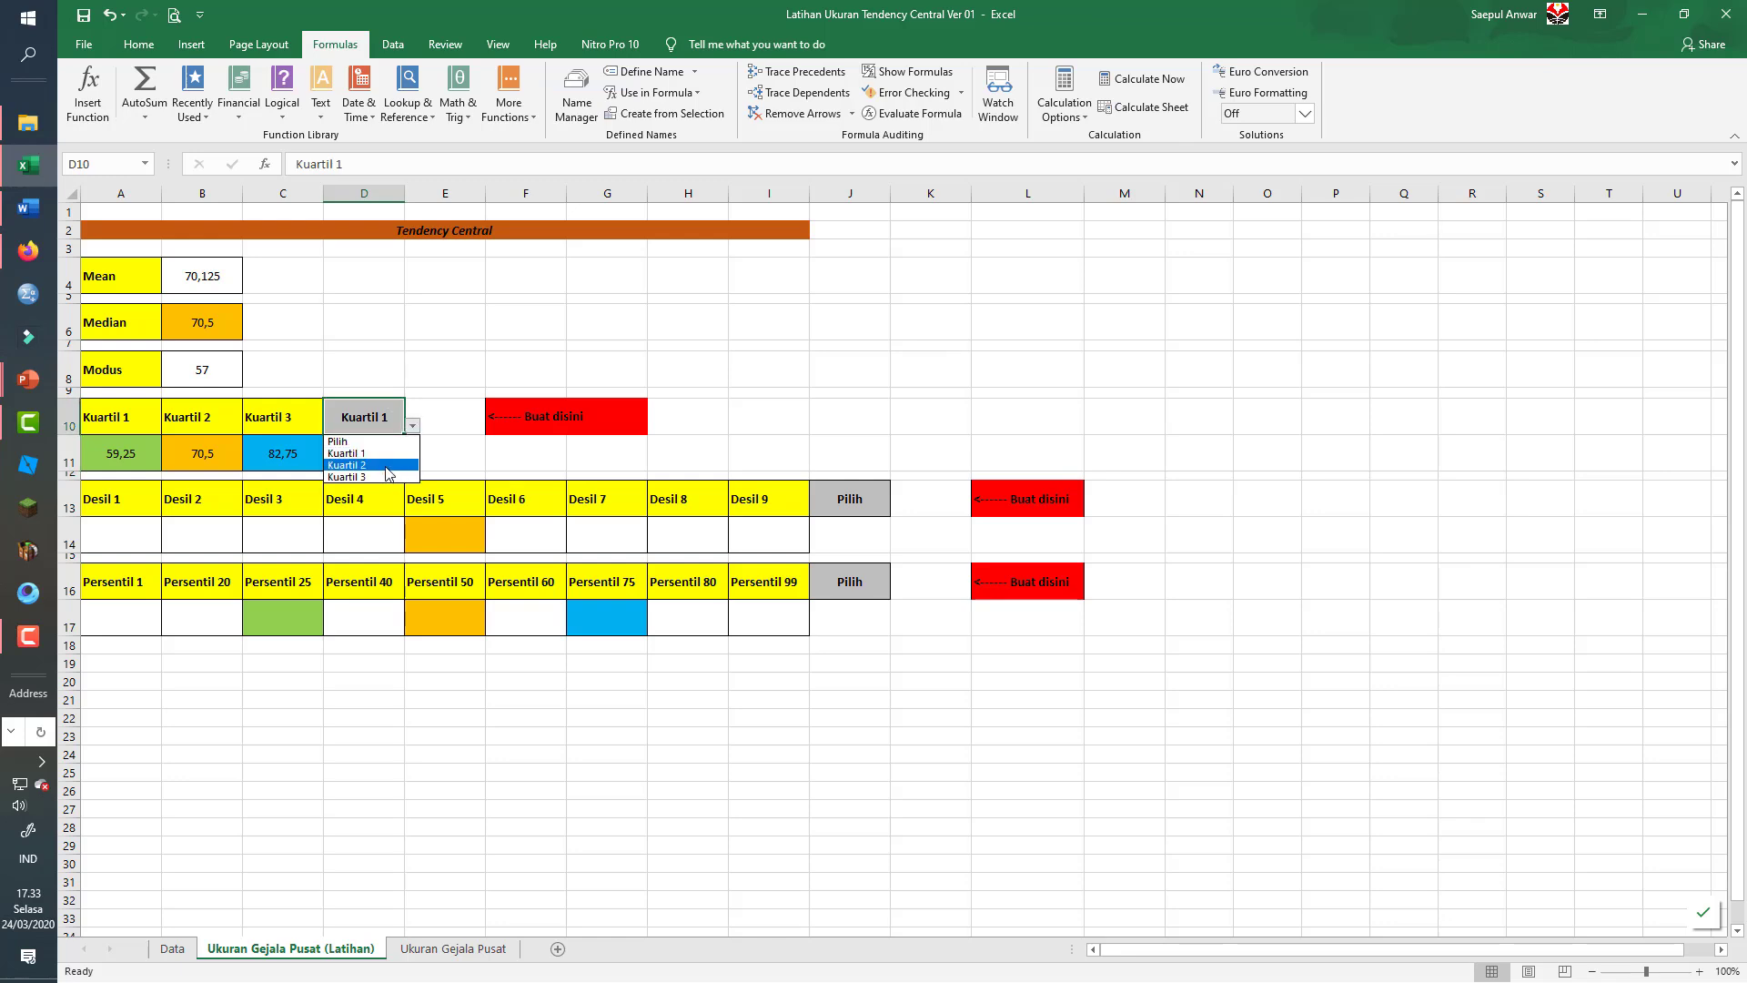
{"action": "left_click", "coordinate": [389, 464]}
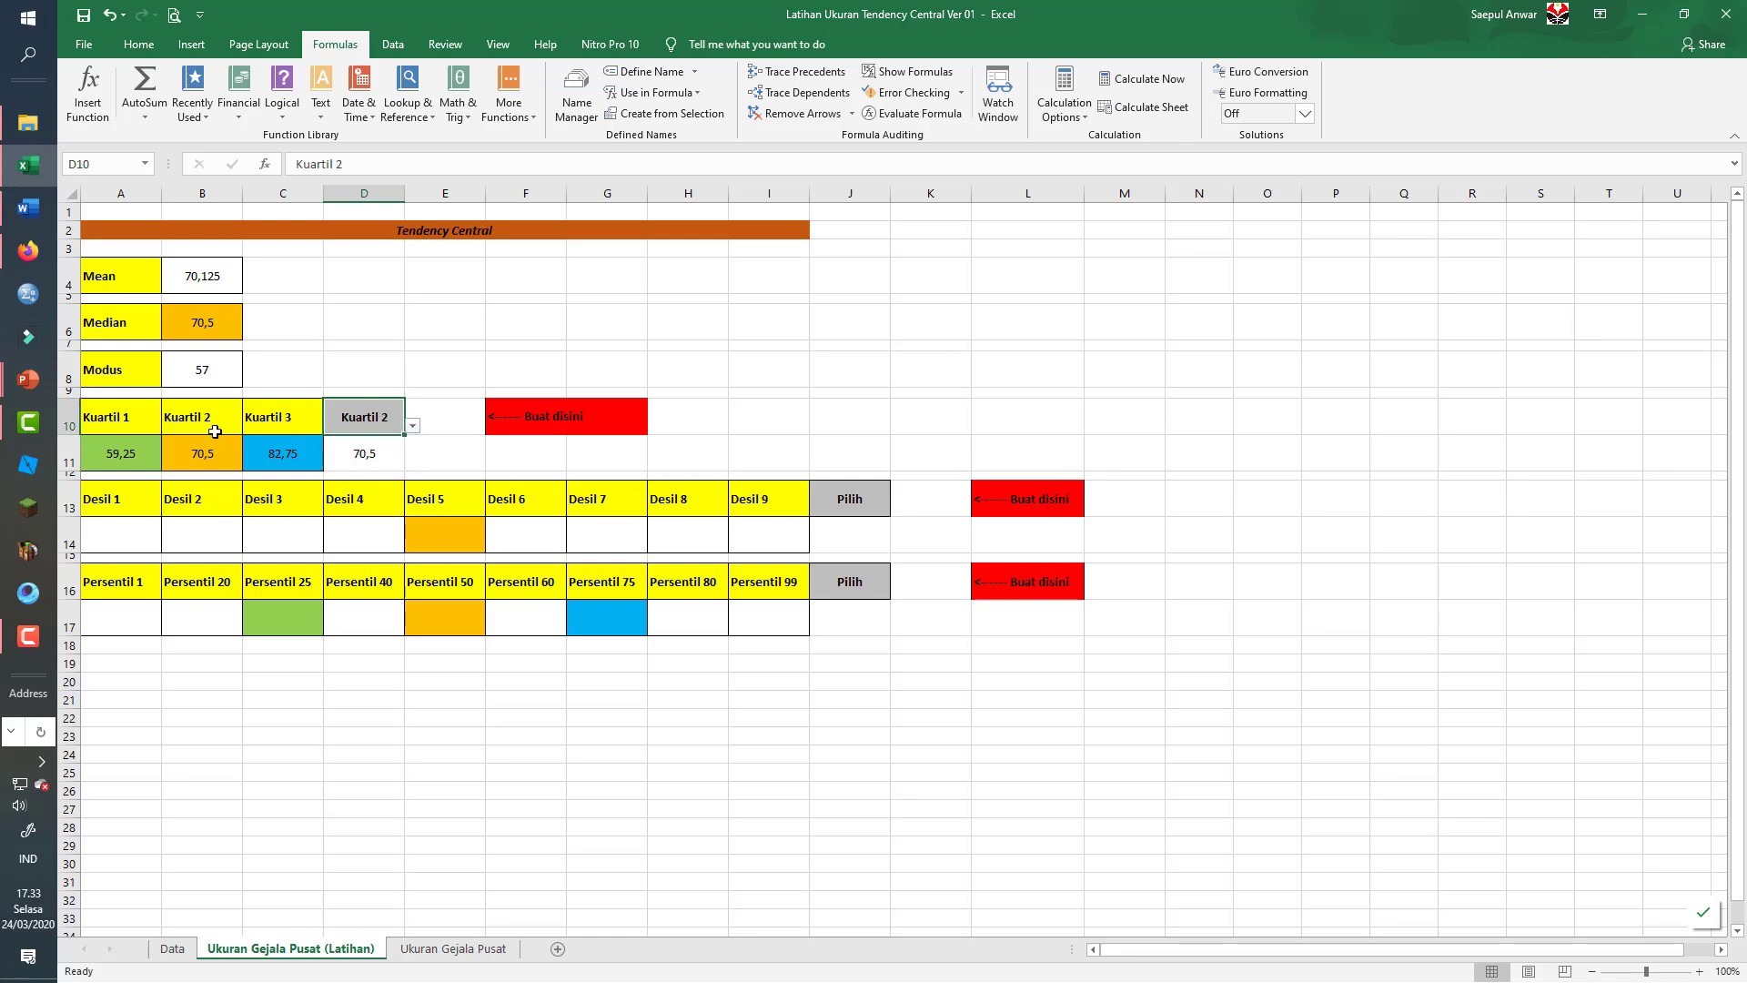
{"action": "left_click", "coordinate": [414, 426]}
{"action": "left_click", "coordinate": [373, 469]}
{"action": "left_click", "coordinate": [364, 455]}
{"action": "left_click", "coordinate": [287, 455]}
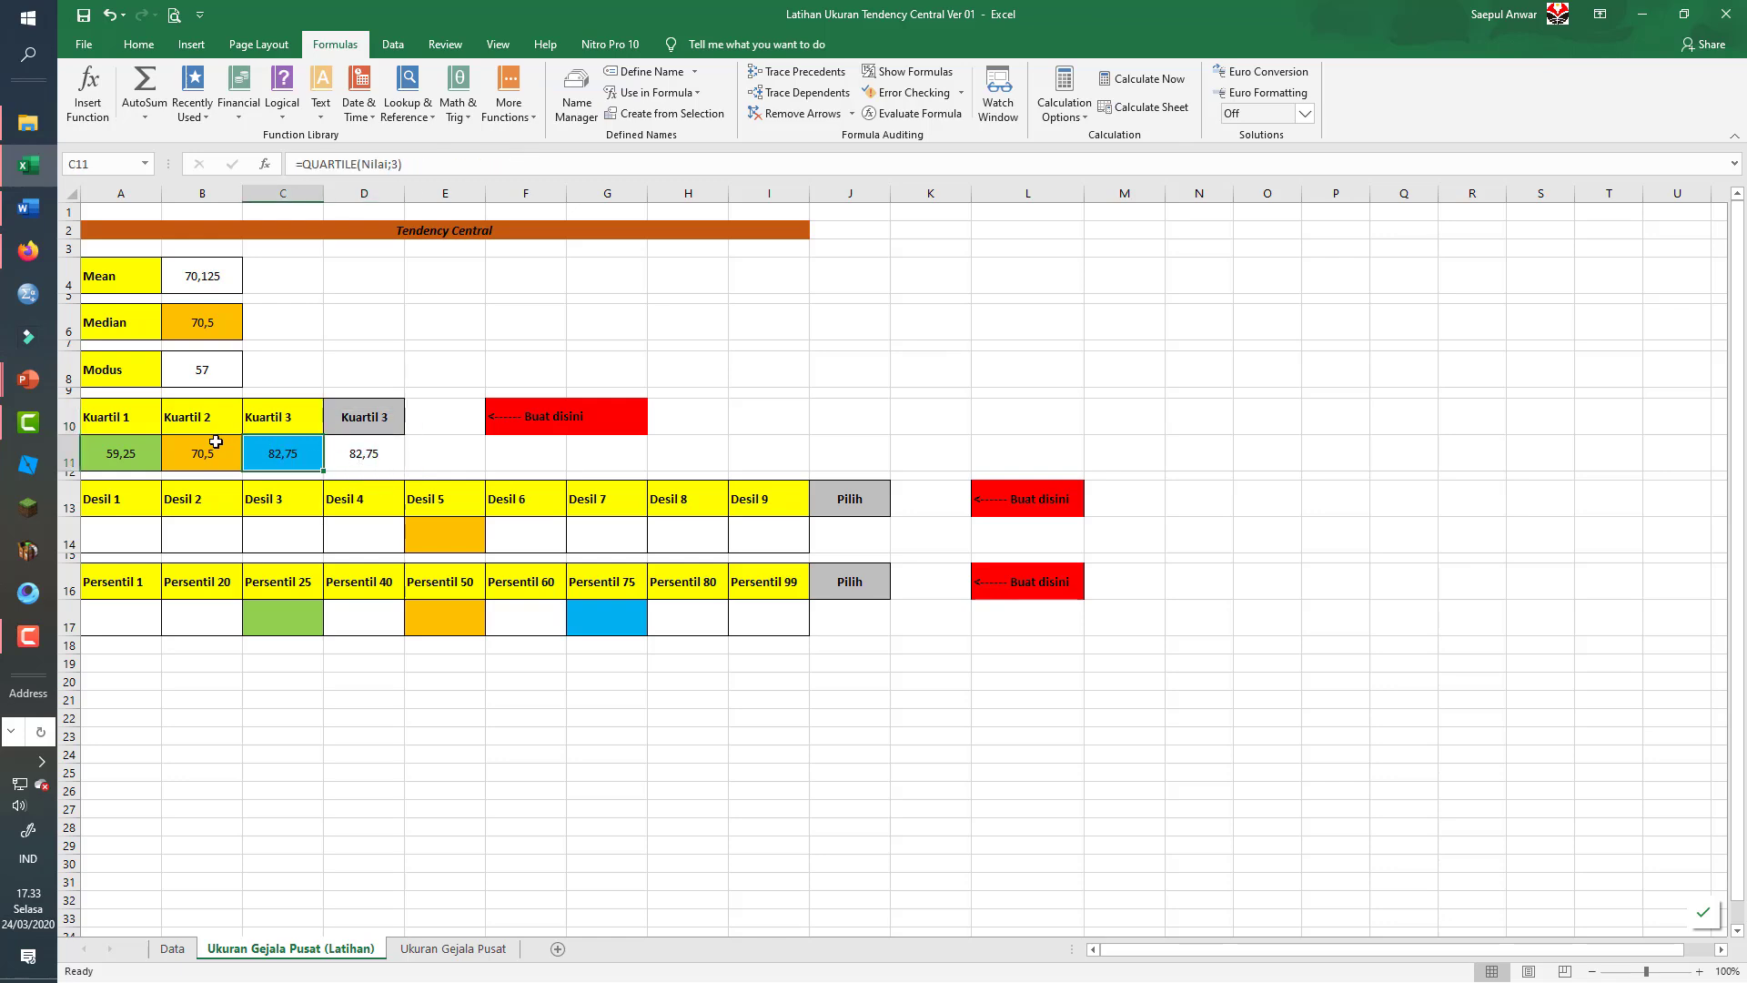
{"action": "left_click", "coordinate": [208, 444]}
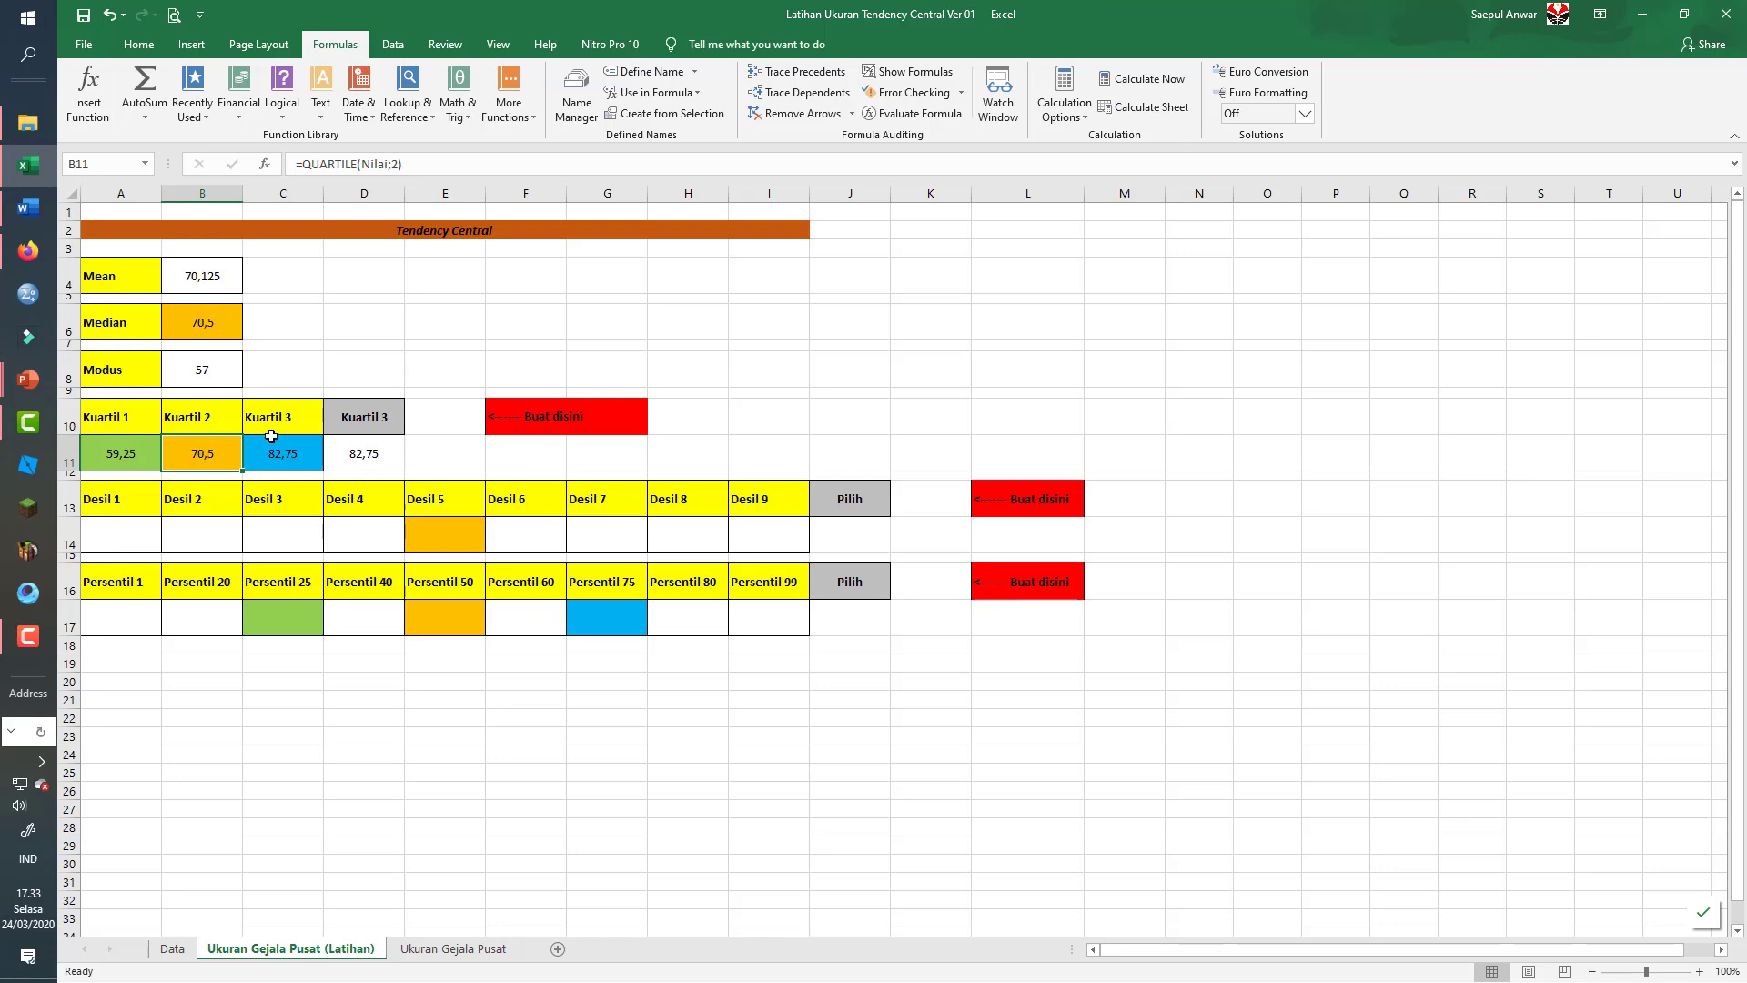
- Set the data validation of cell E10 to allow only entries from a list
{"action": "left_click", "coordinate": [374, 408]}
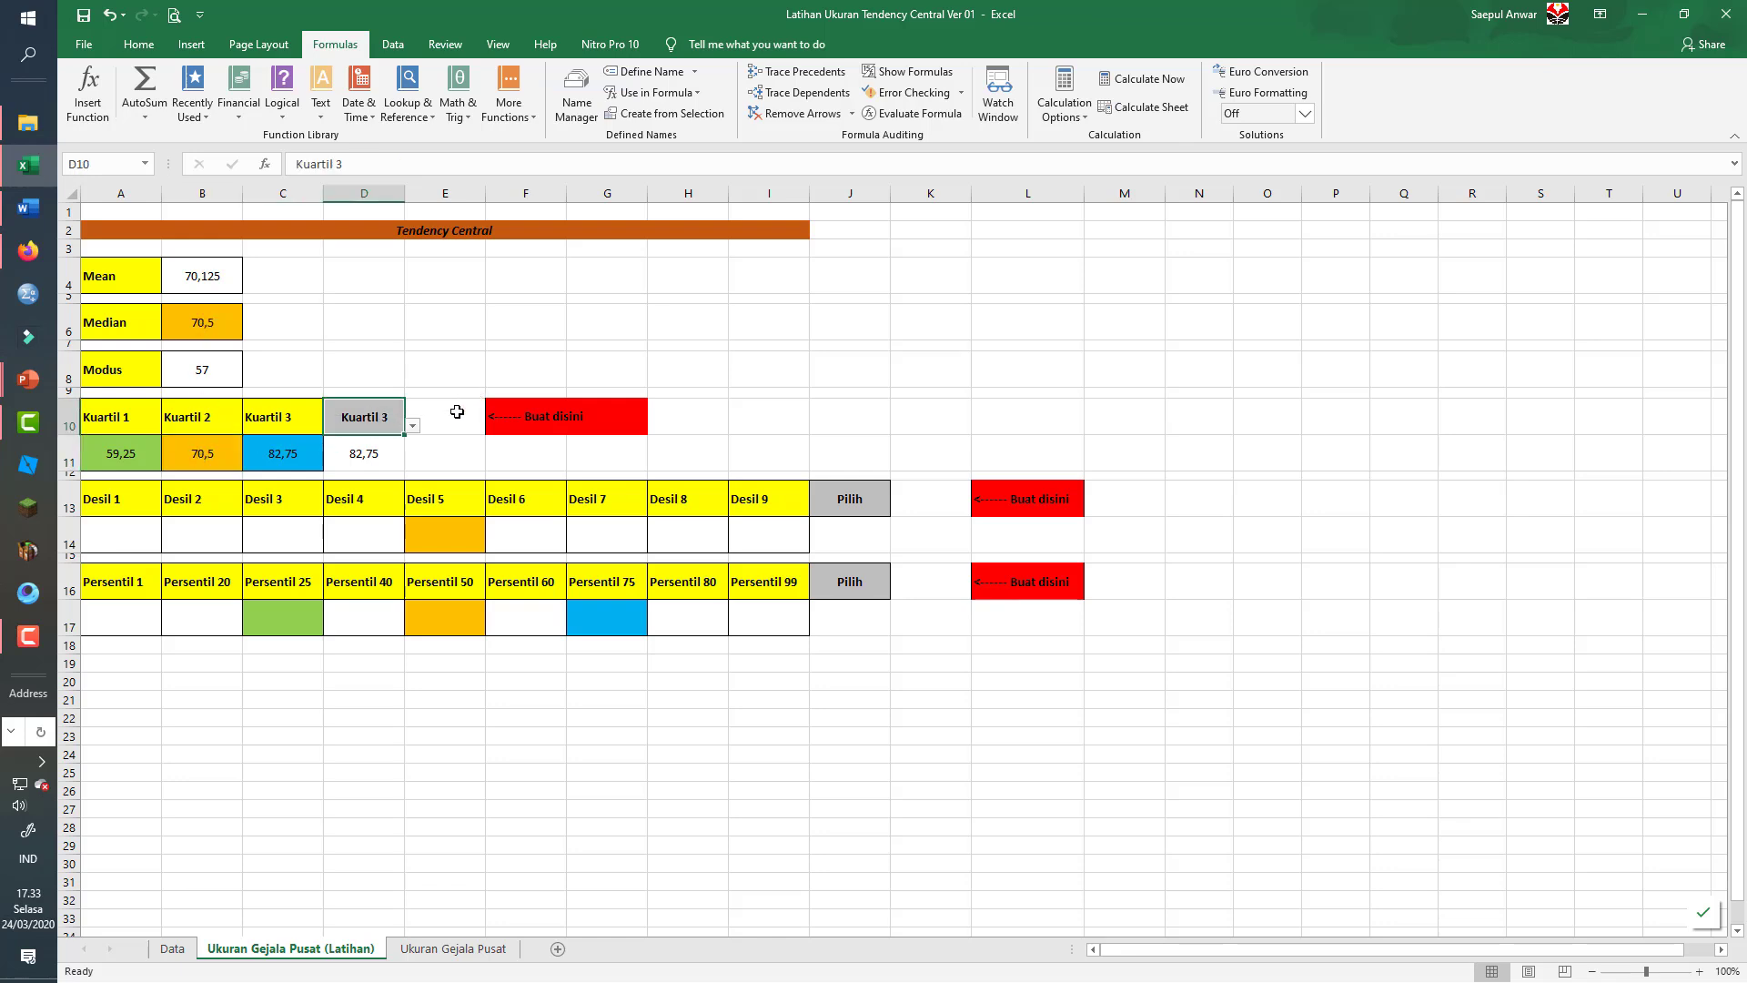
{"action": "left_click", "coordinate": [459, 410]}
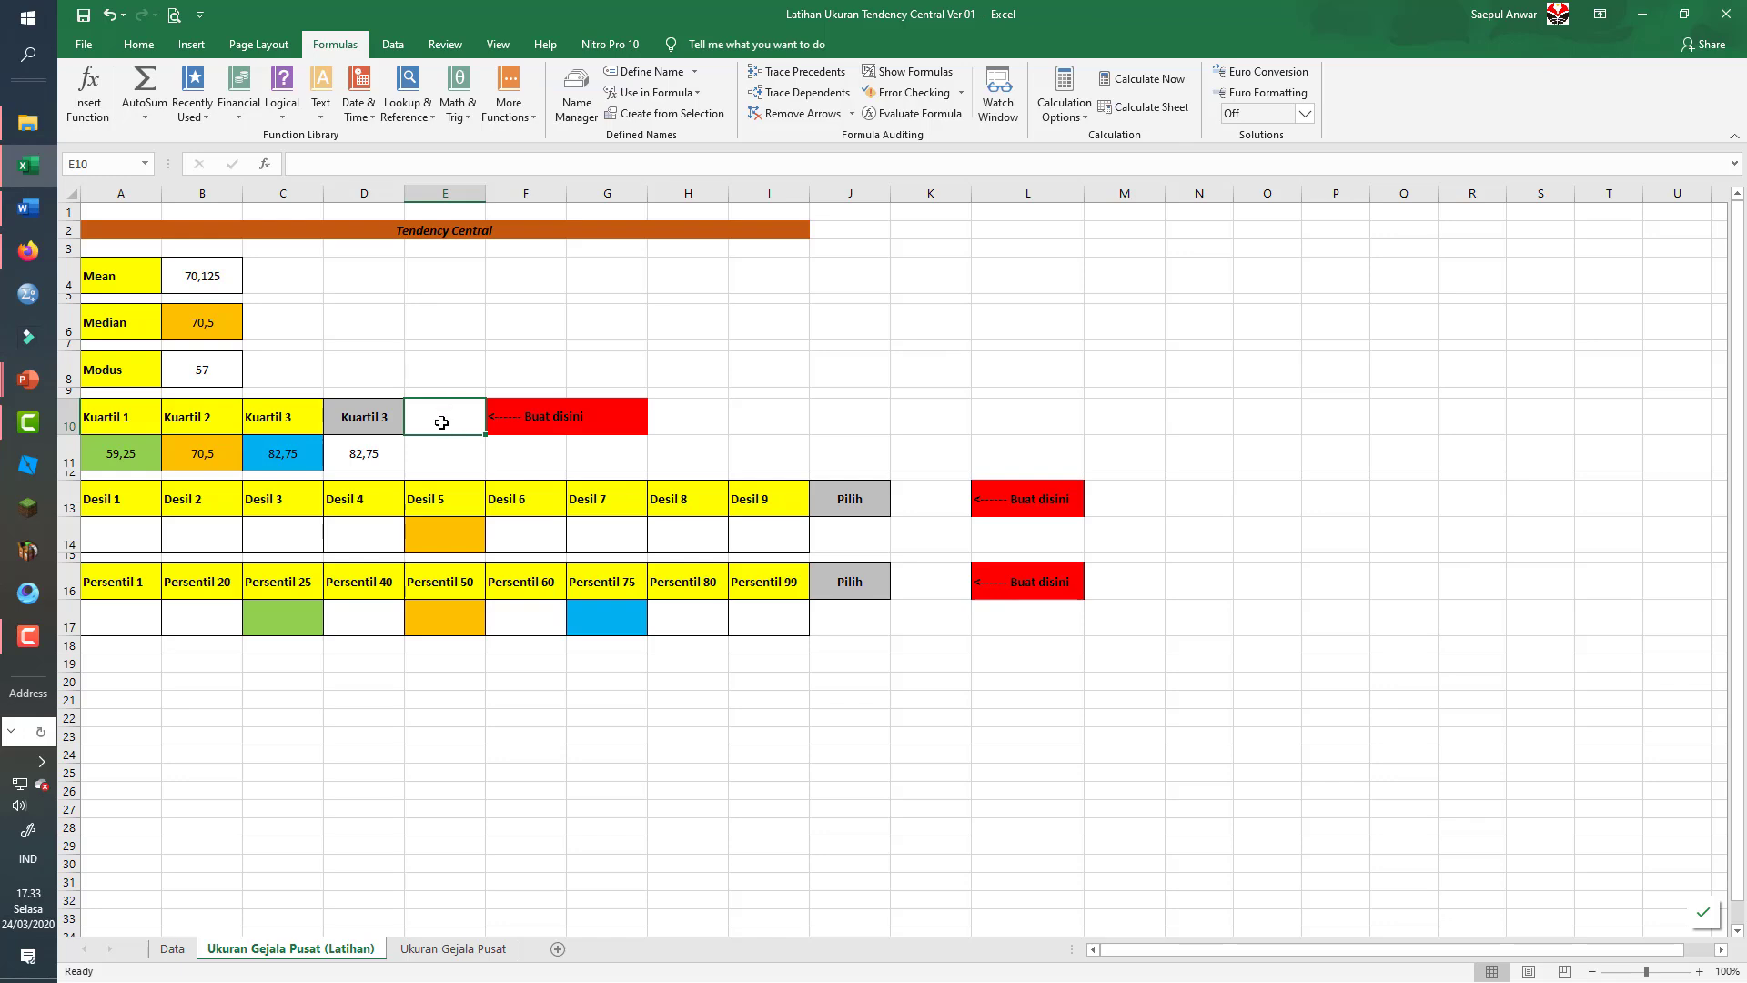
{"action": "left_click", "coordinate": [394, 46]}
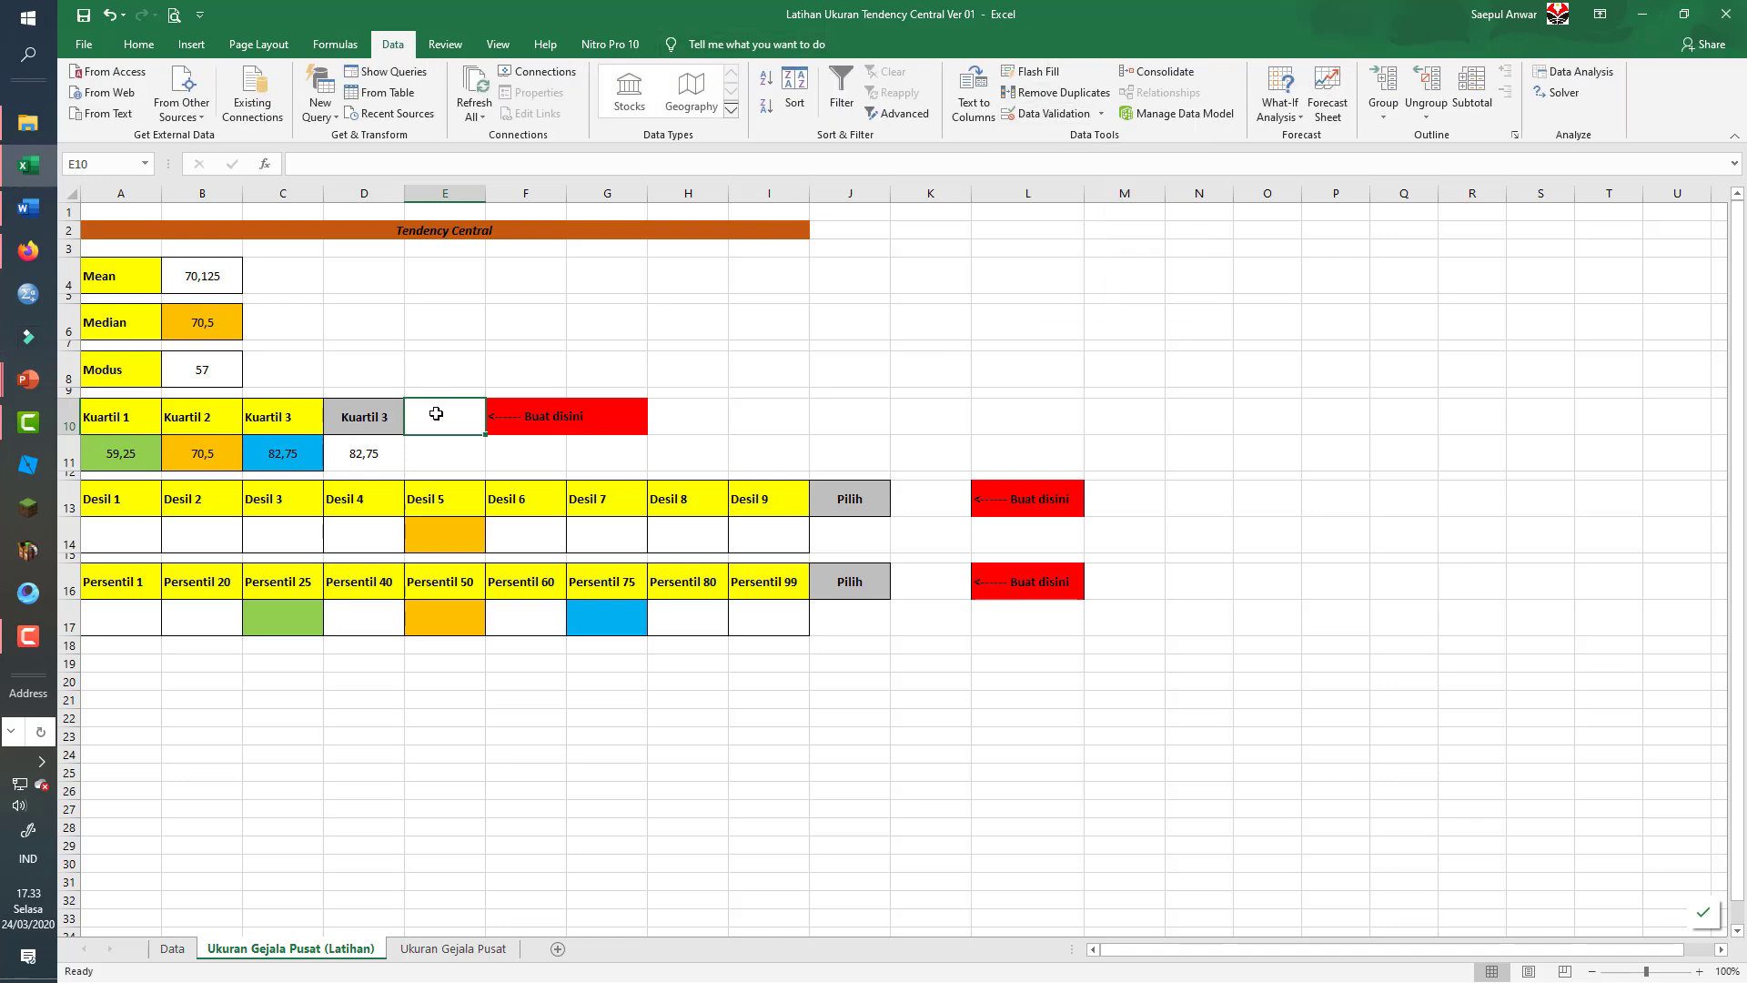
{"action": "left_click", "coordinate": [451, 363]}
{"action": "left_click", "coordinate": [444, 415]}
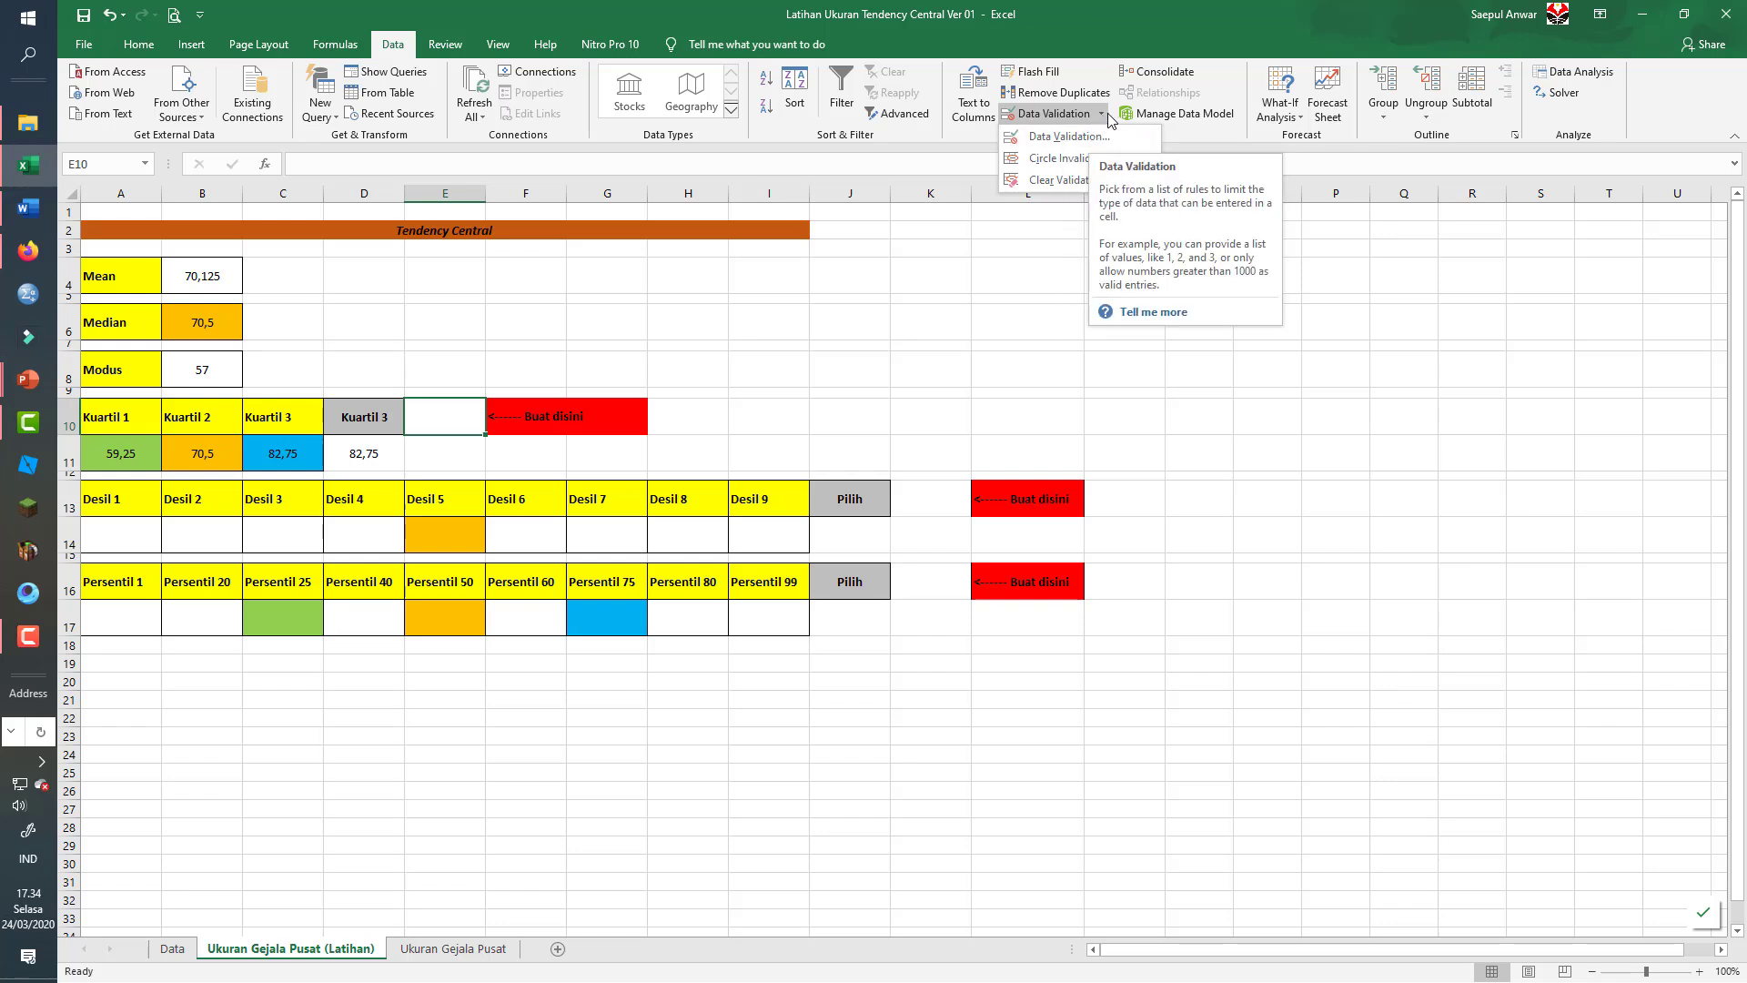
{"action": "left_click", "coordinate": [1070, 137]}
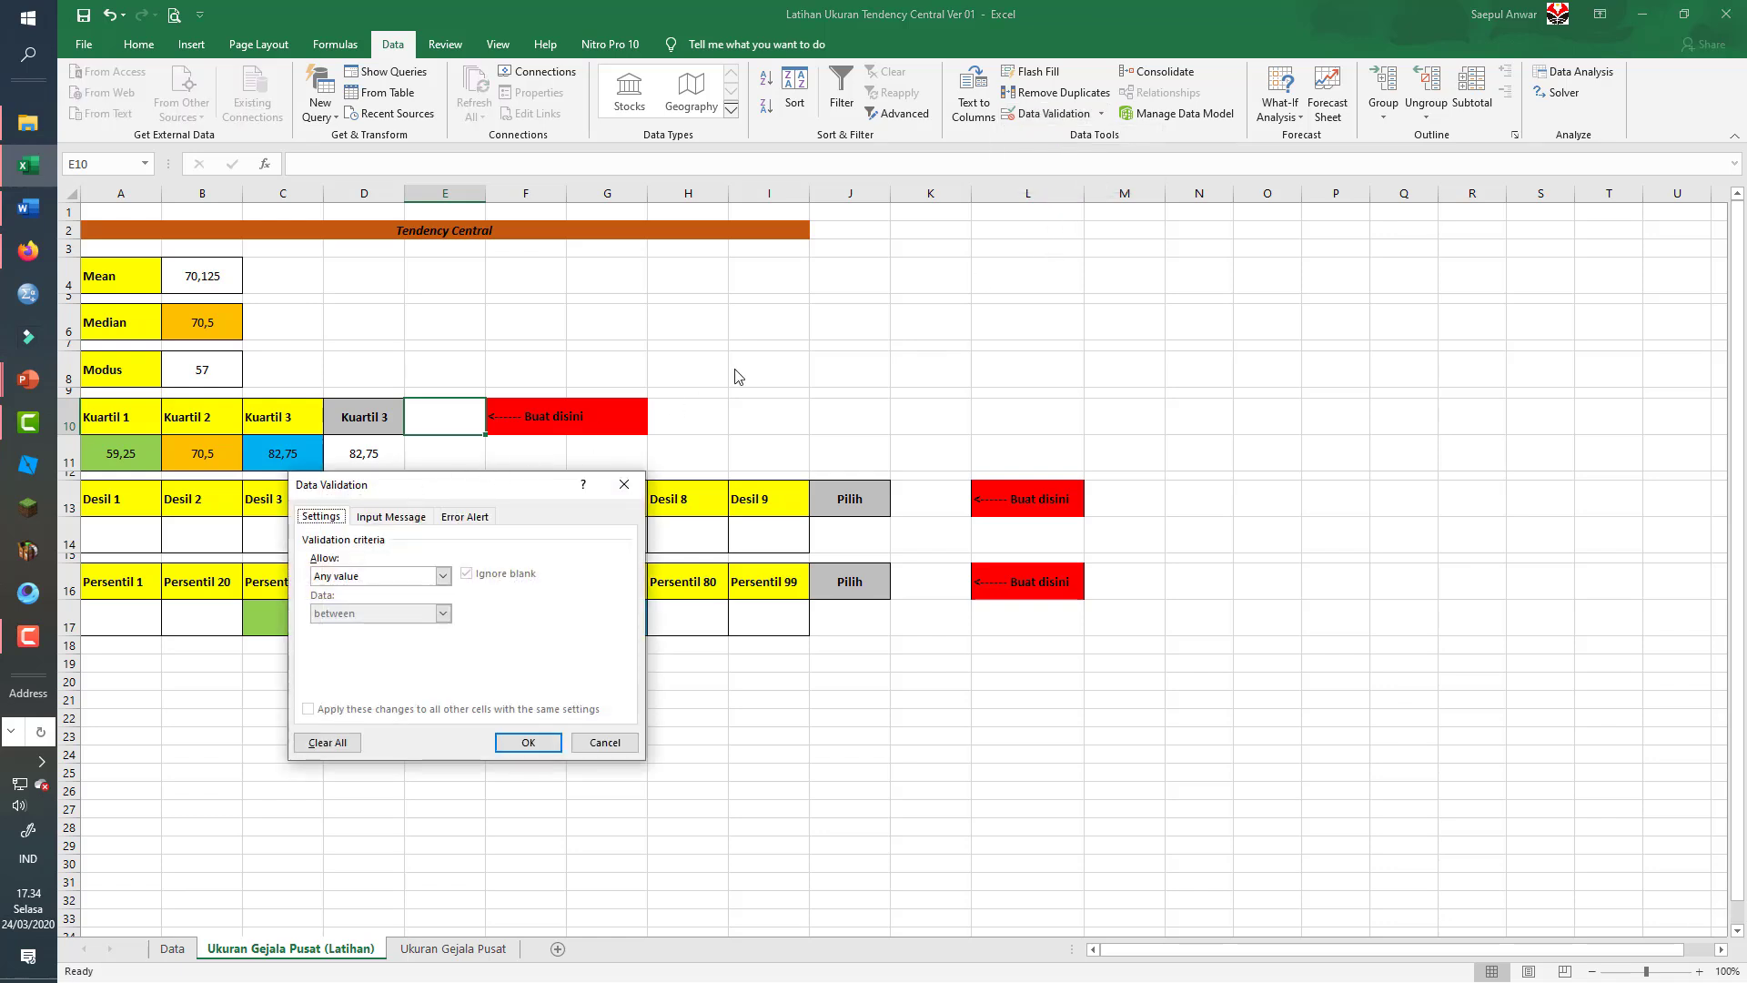
{"action": "left_click_drag", "start_coordinate": [448, 490], "coordinate": [987, 250]}
{"action": "left_click", "coordinate": [980, 338]}
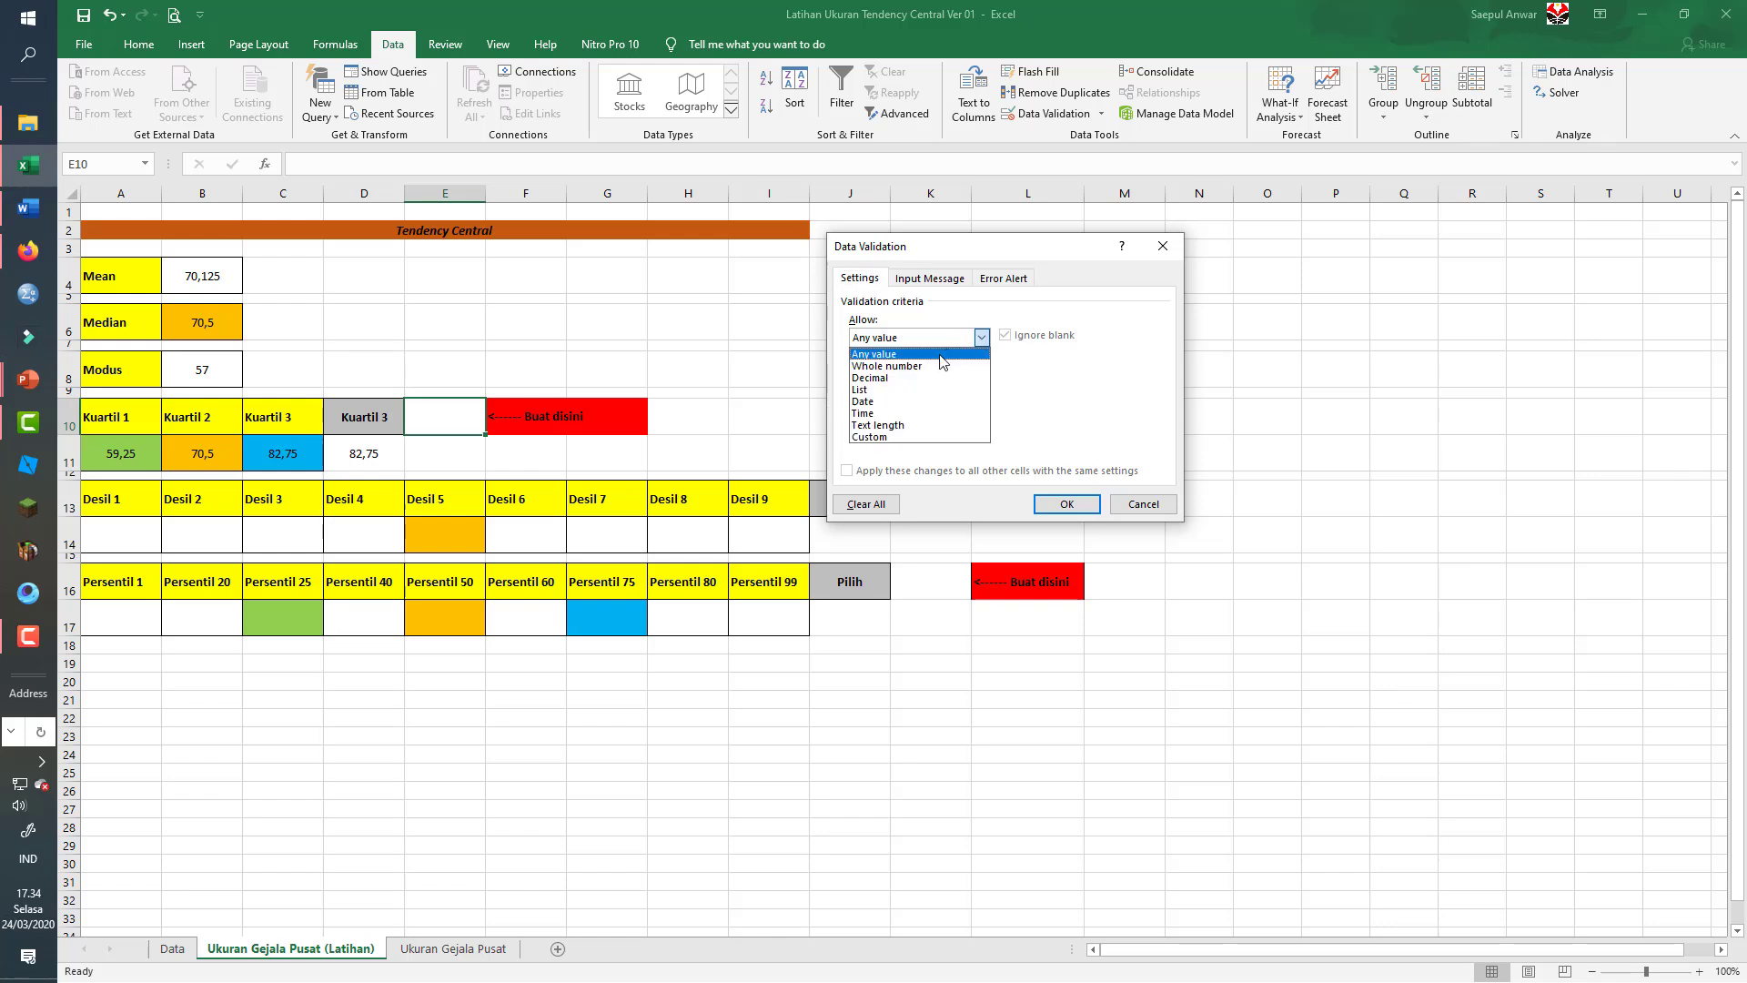
{"action": "left_click", "coordinate": [905, 390]}
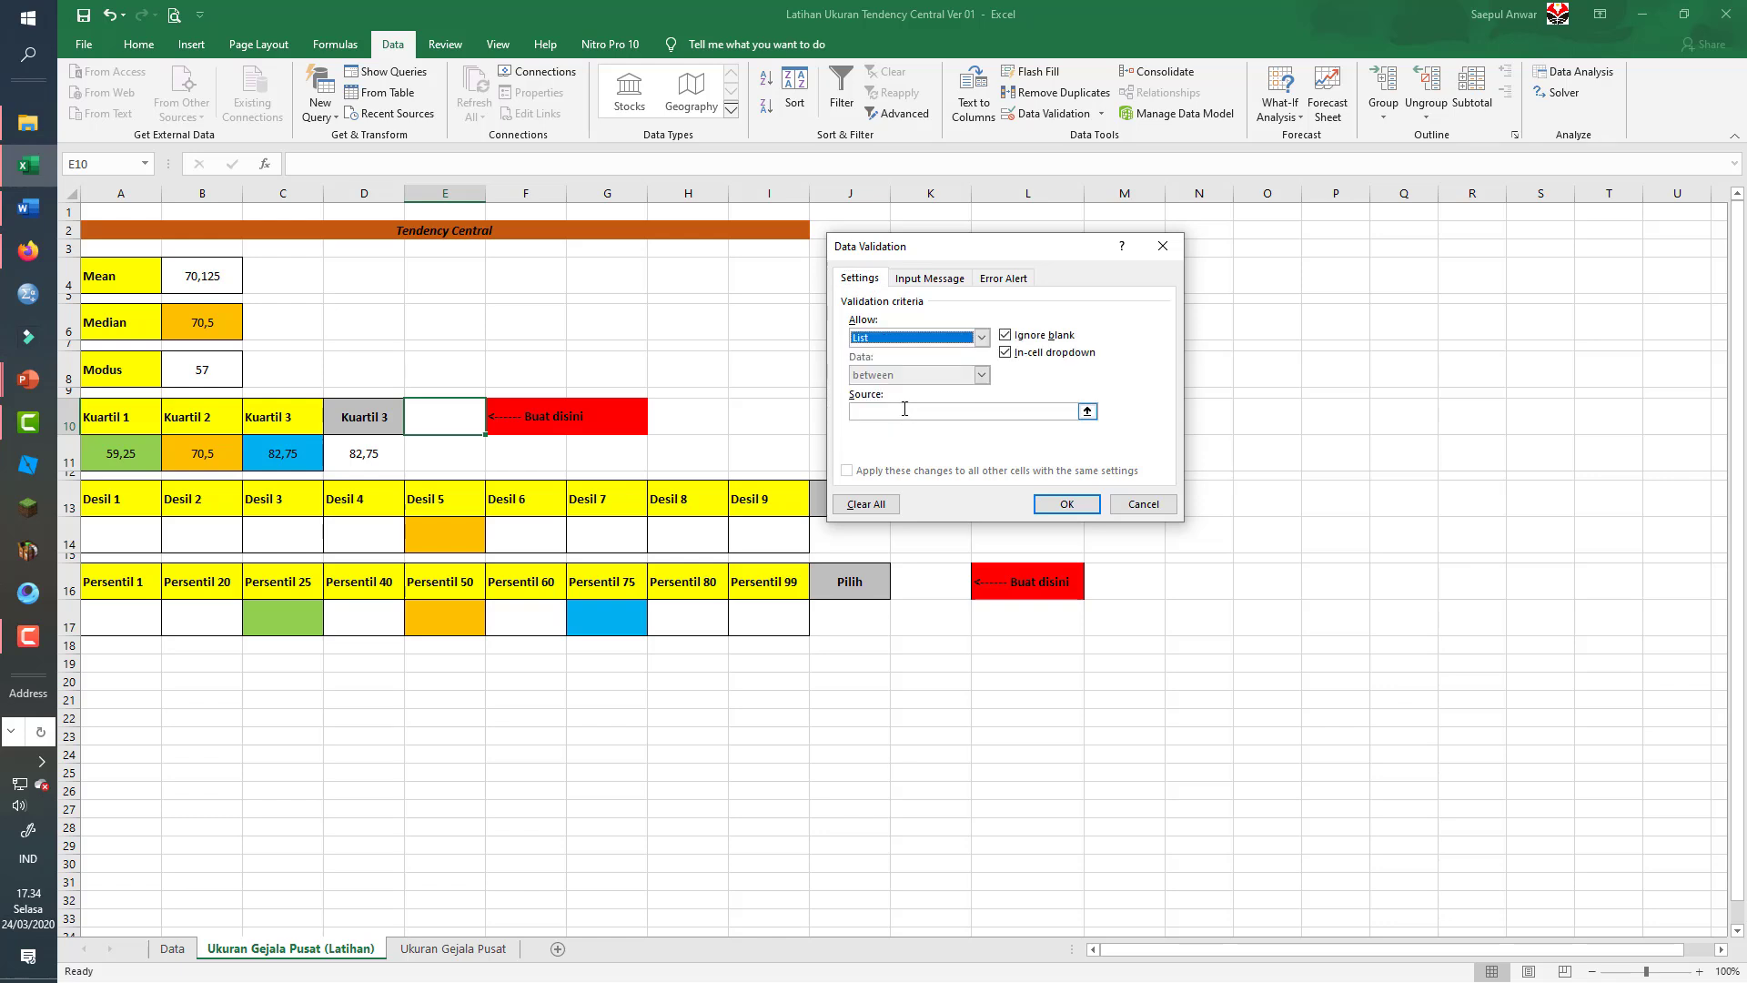
- Use the named range =kuartil as the list source for E10 and choose Pilih in the cell
{"action": "left_click", "coordinate": [905, 409]}
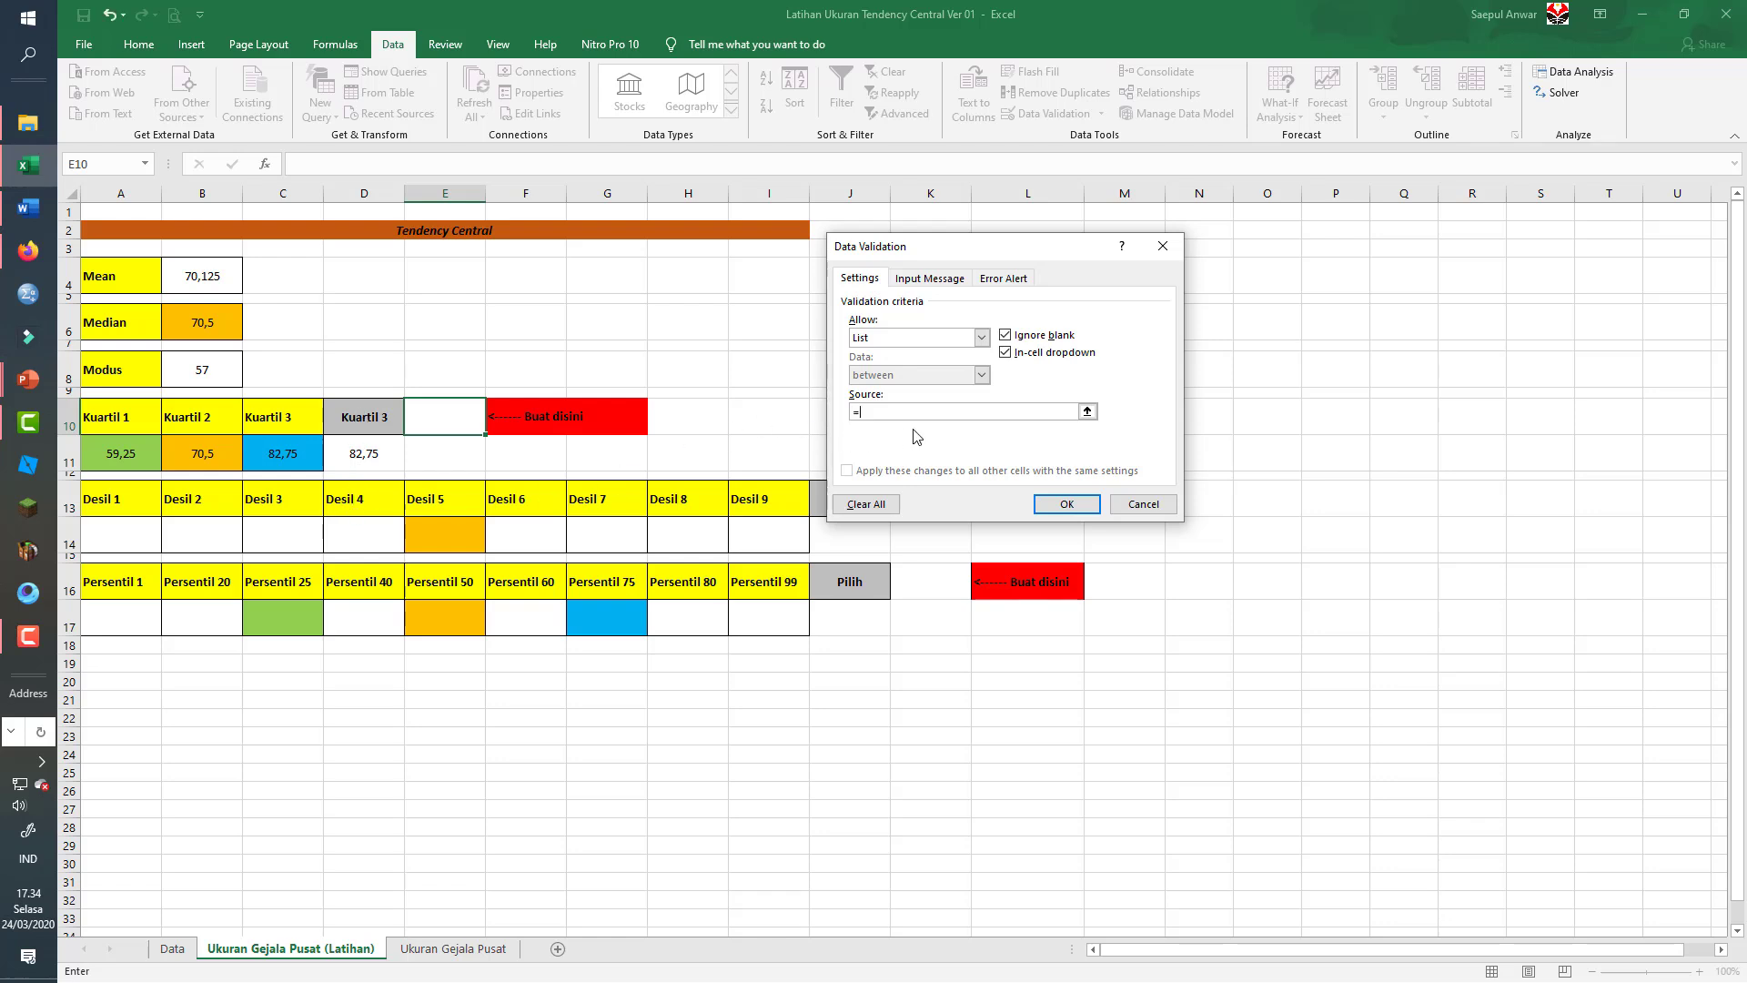
{"action": "type", "text": "=kuartil"}
{"action": "left_click_drag", "start_coordinate": [899, 409], "coordinate": [852, 410]}
{"action": "left_click", "coordinate": [1067, 503]}
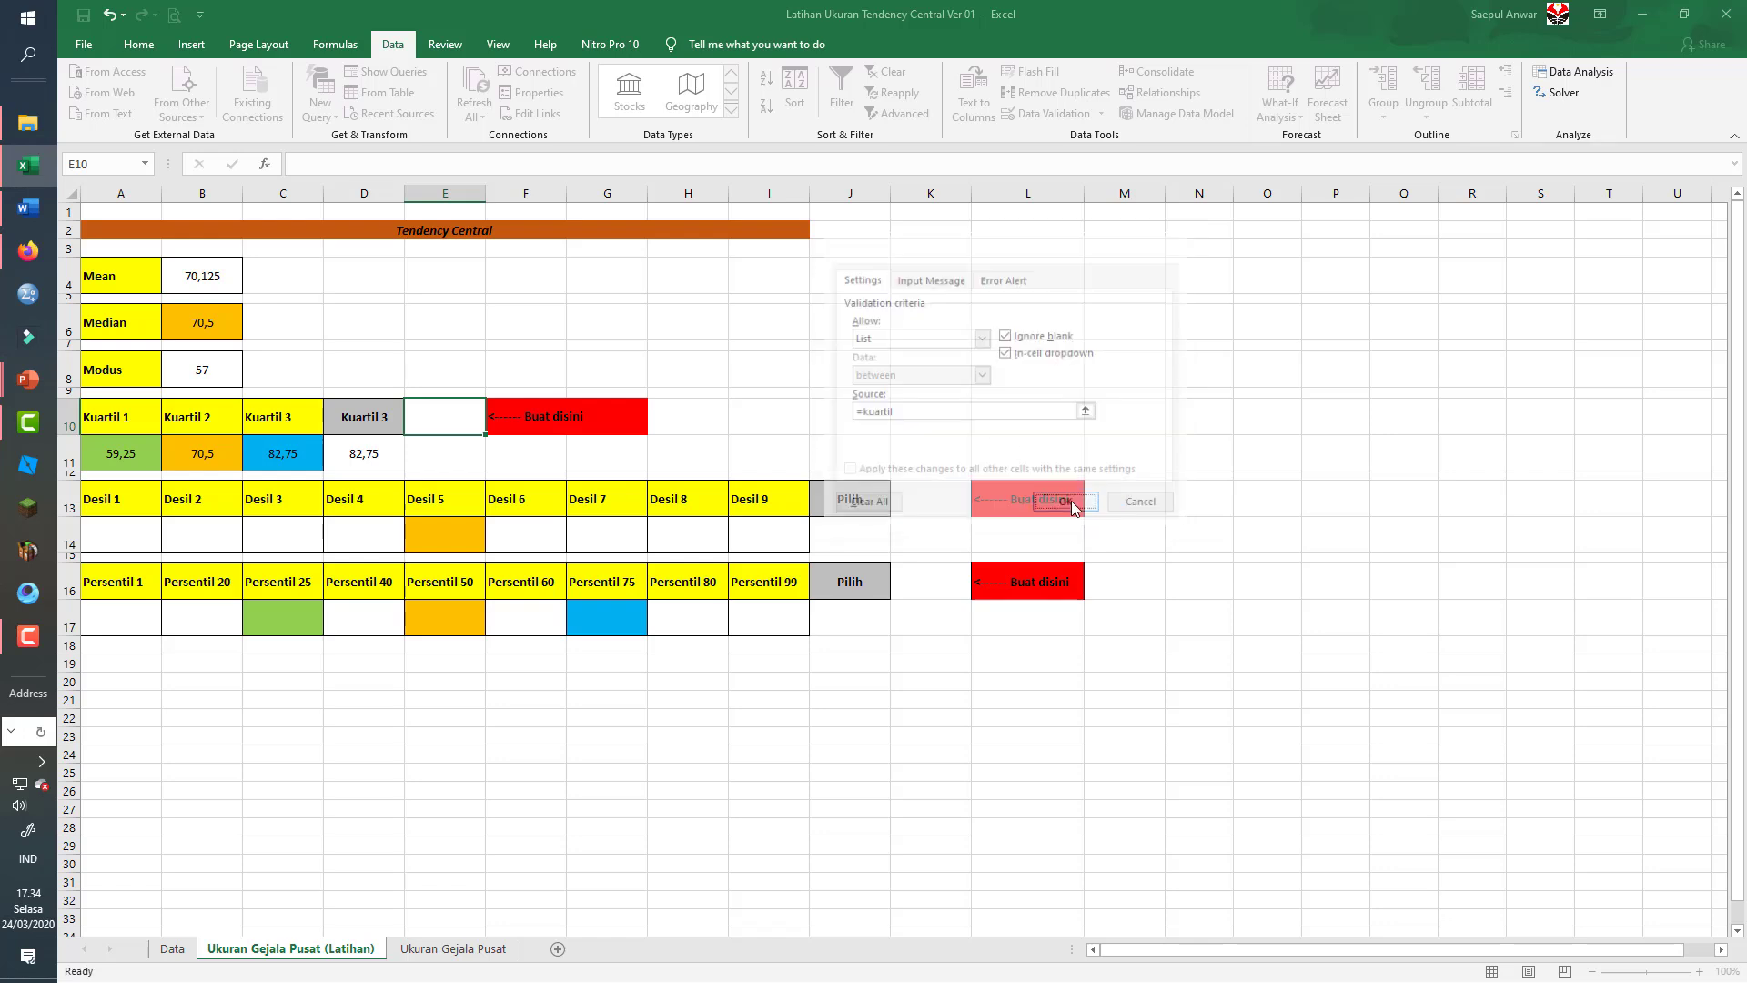
{"action": "left_click", "coordinate": [493, 425]}
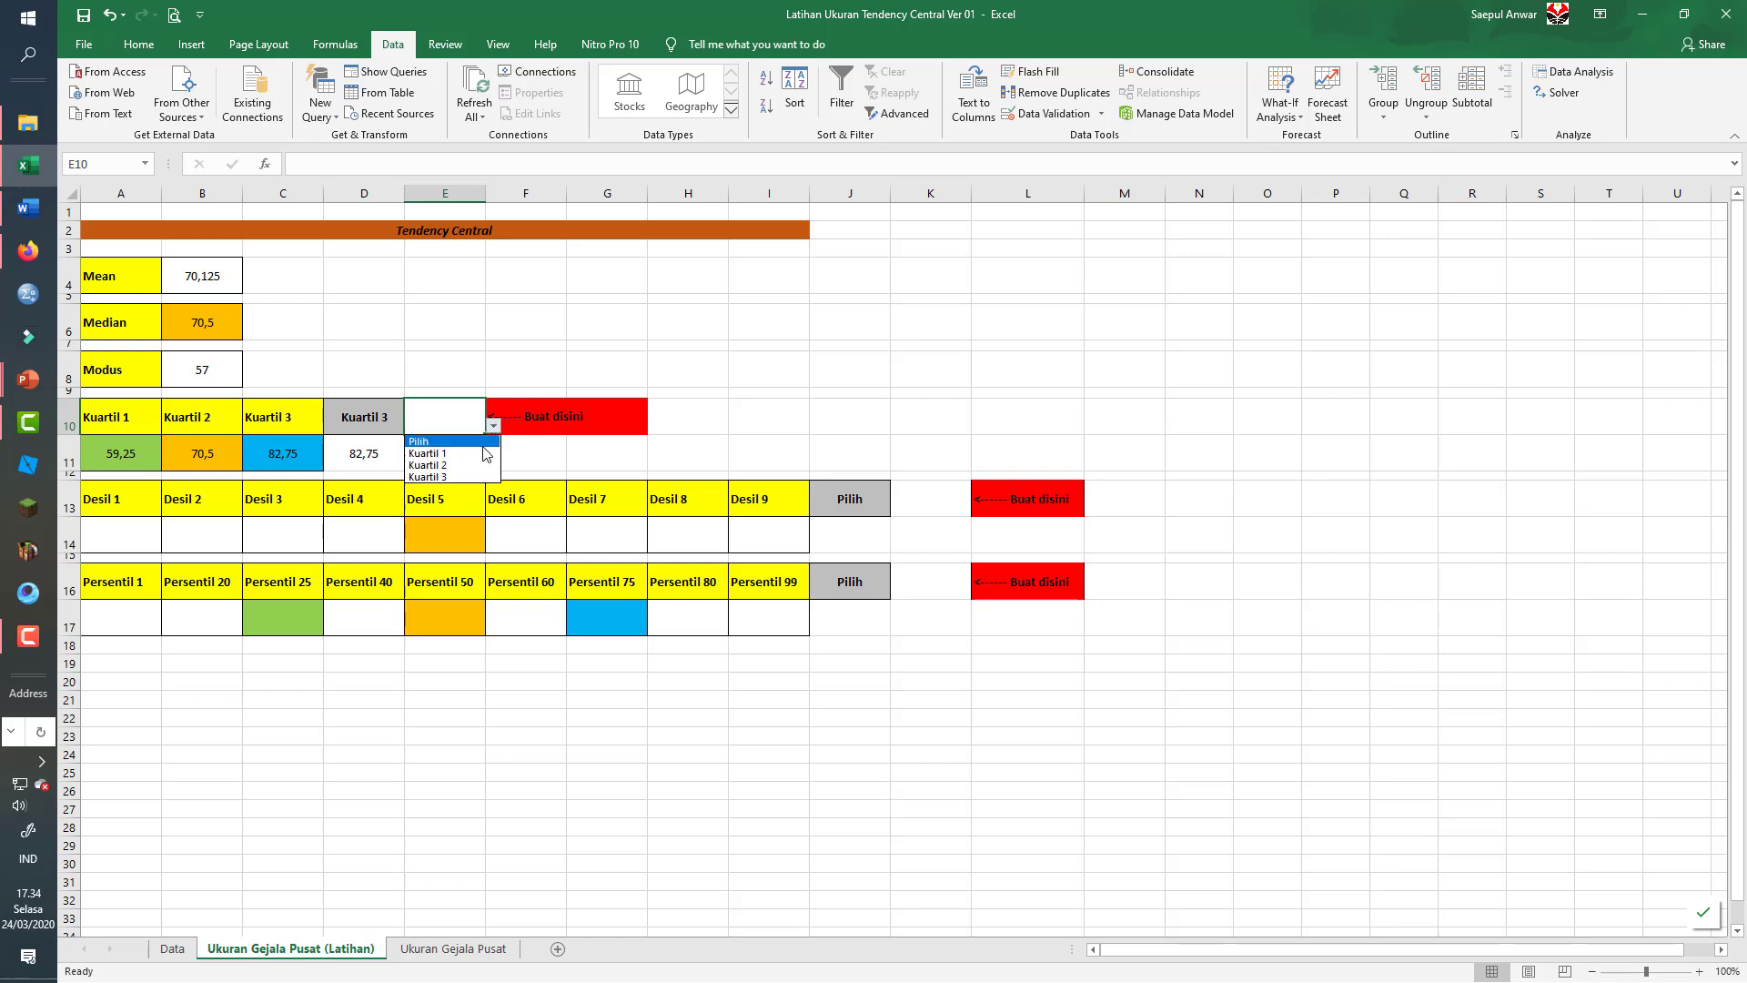
{"action": "left_click", "coordinate": [473, 447]}
{"action": "left_click", "coordinate": [719, 411]}
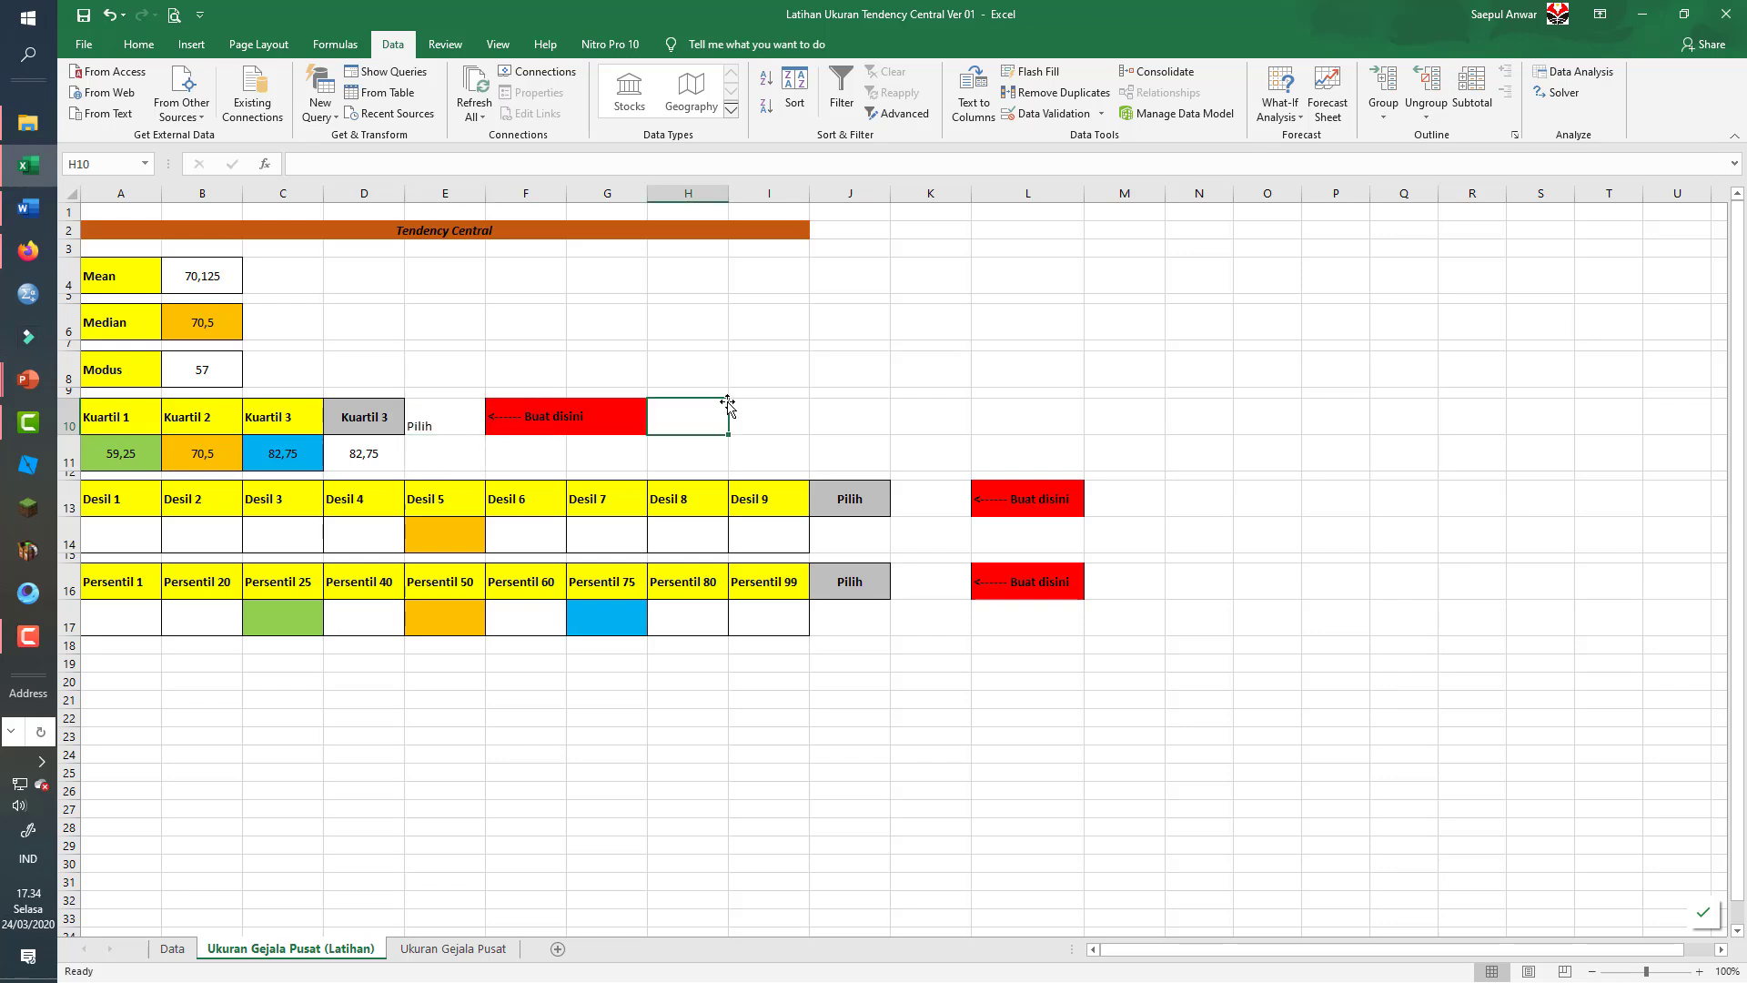
{"action": "type", "text": "="}
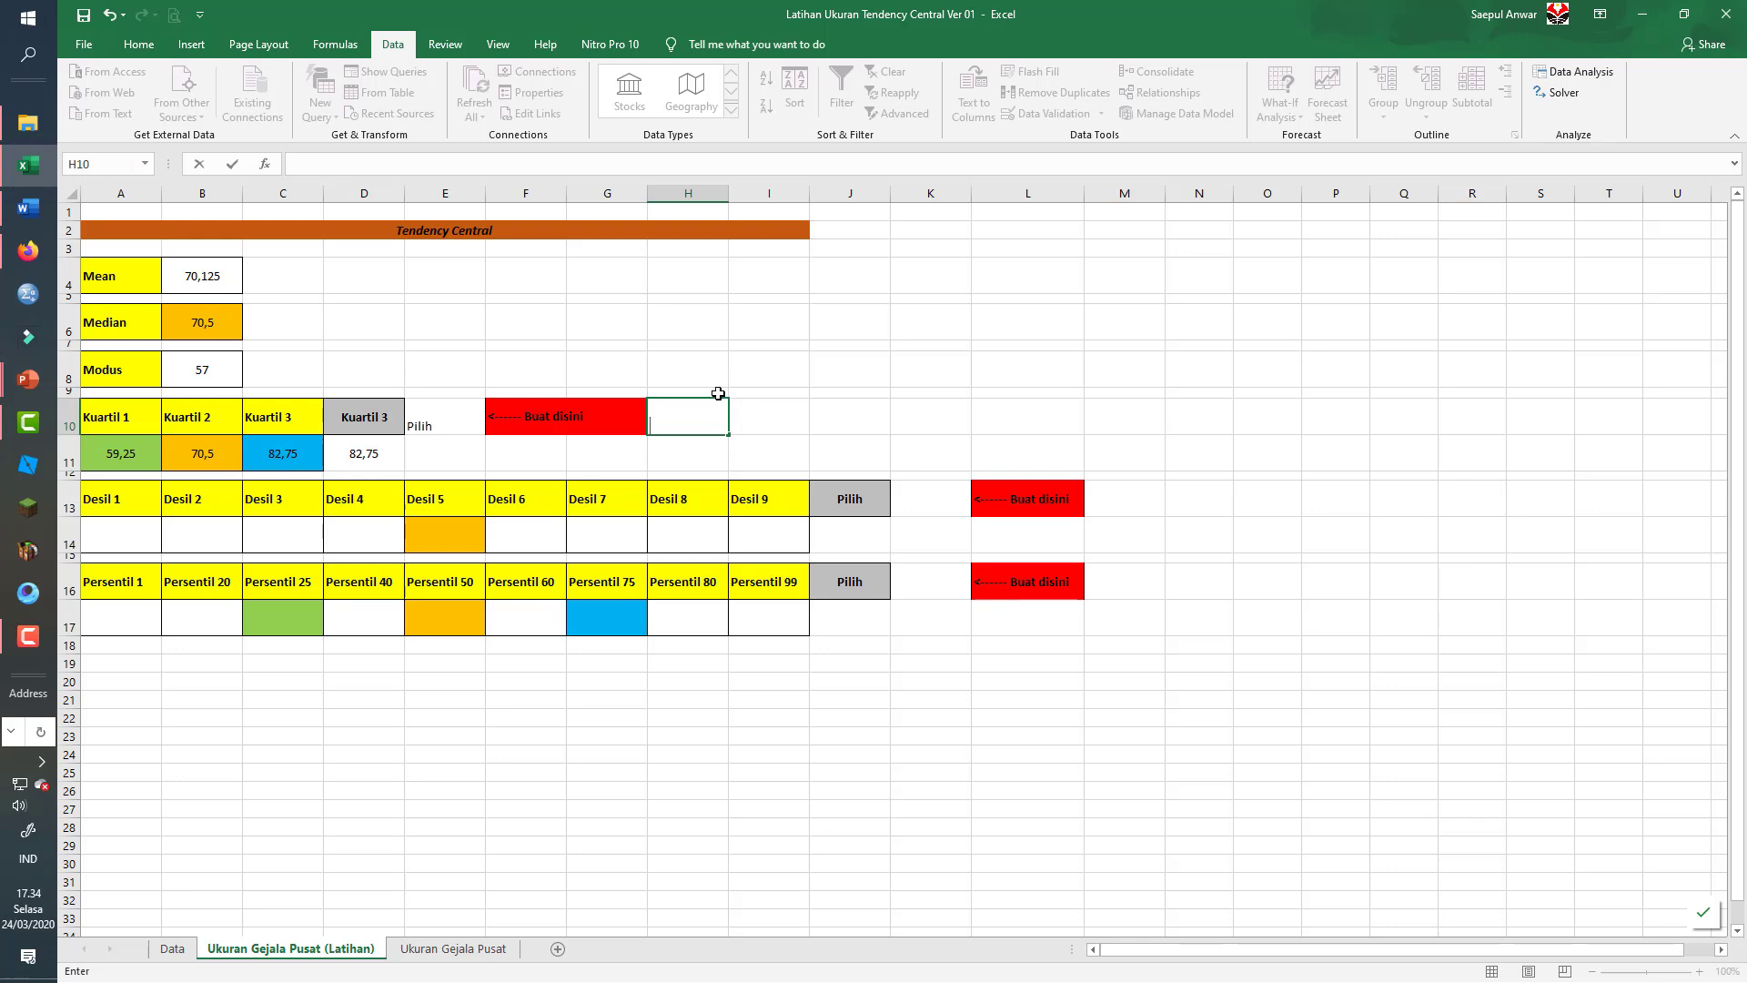
{"action": "left_click", "coordinate": [811, 369]}
{"action": "key", "text": "Escape"}
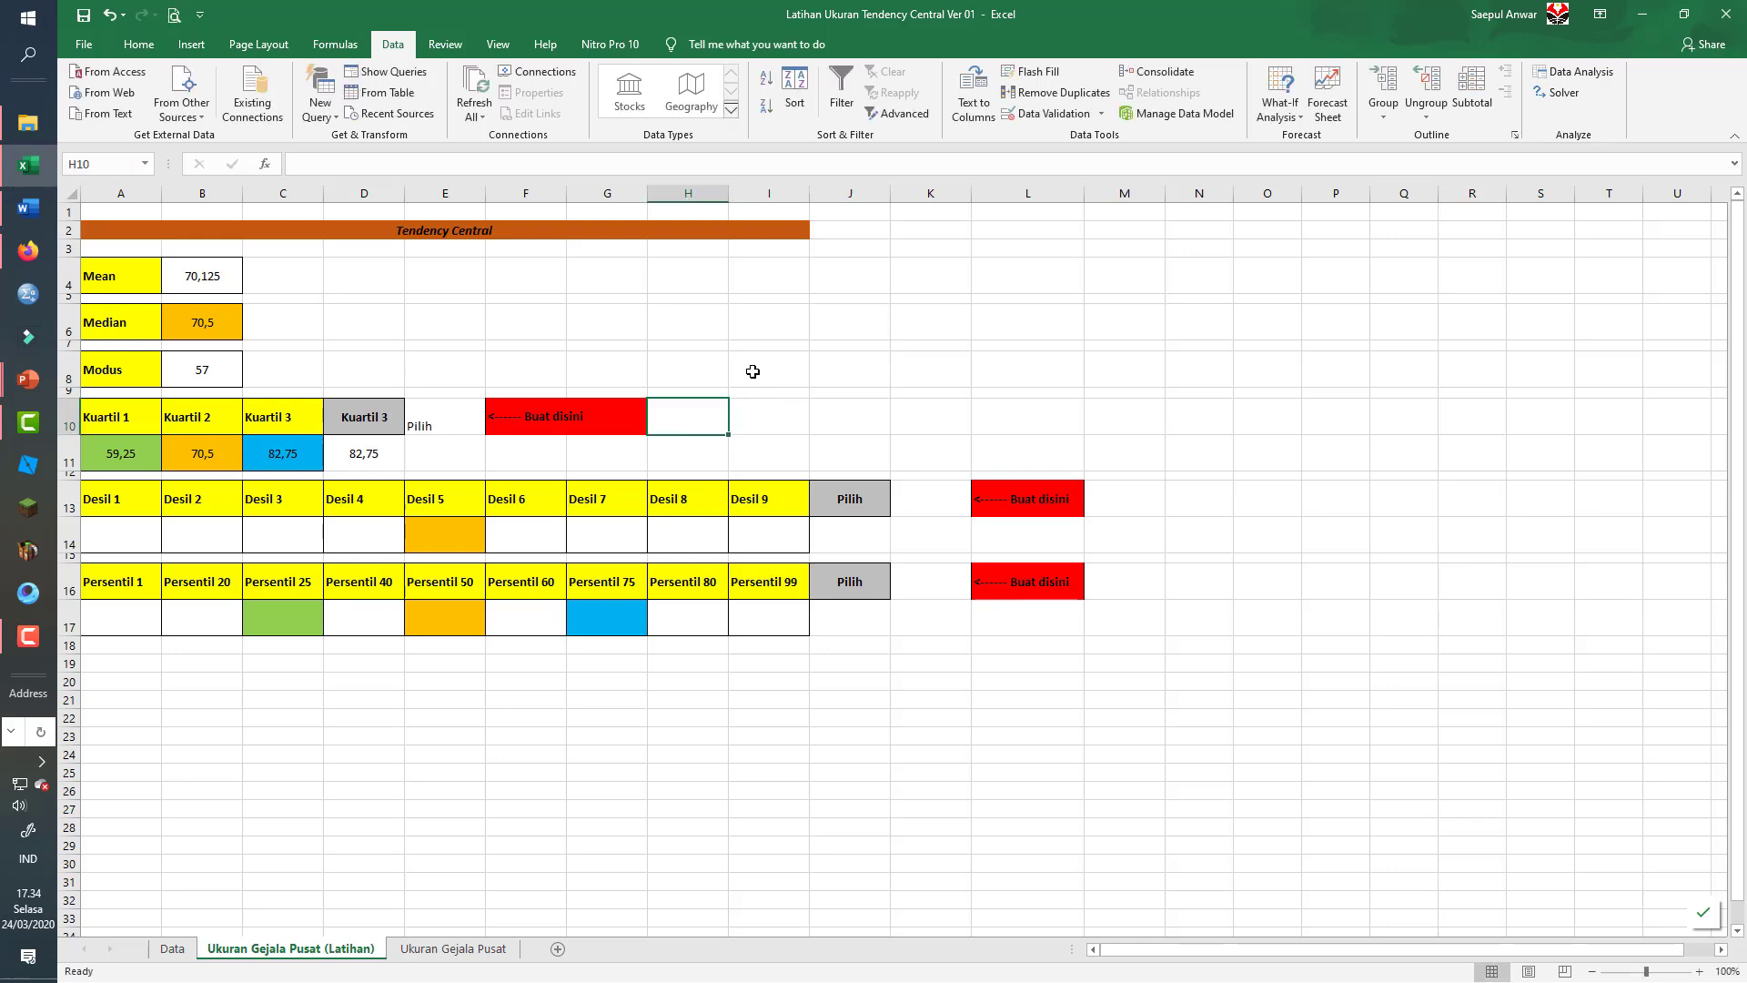
- Add list validation to H10, taking the source from the Kuartil labels in E4:E7 on the Data sheet
{"action": "left_click", "coordinate": [1042, 115]}
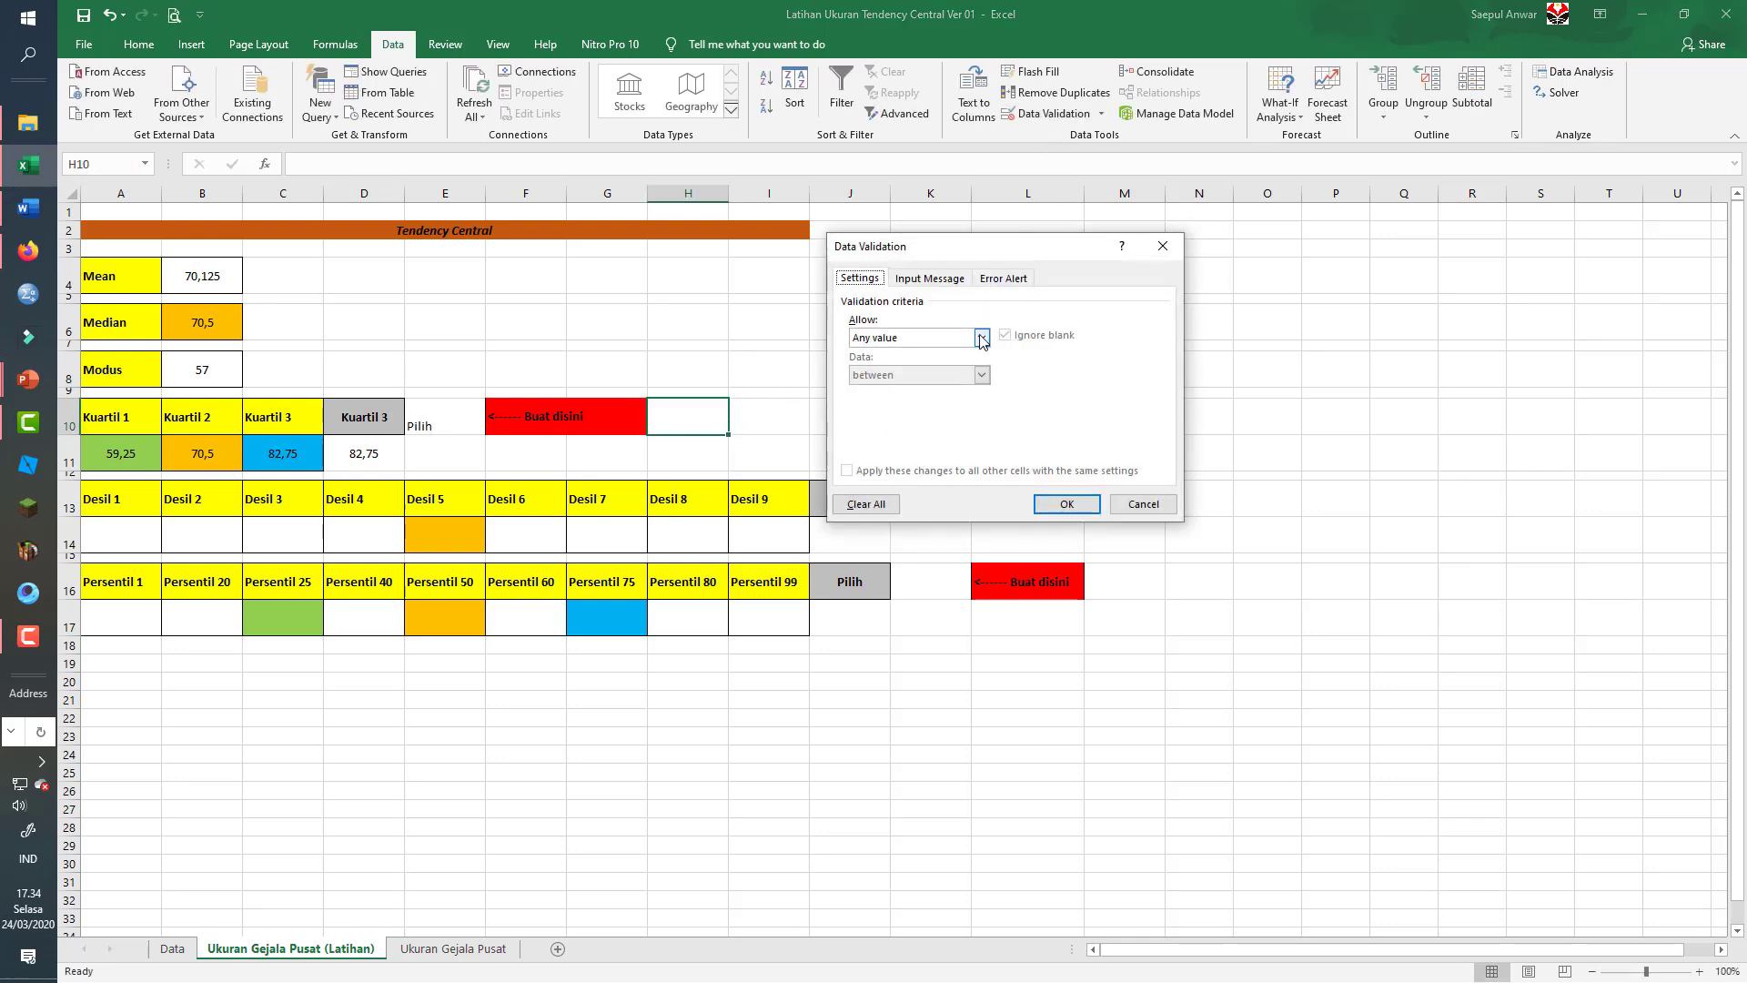
{"action": "left_click", "coordinate": [980, 338]}
{"action": "left_click", "coordinate": [946, 390]}
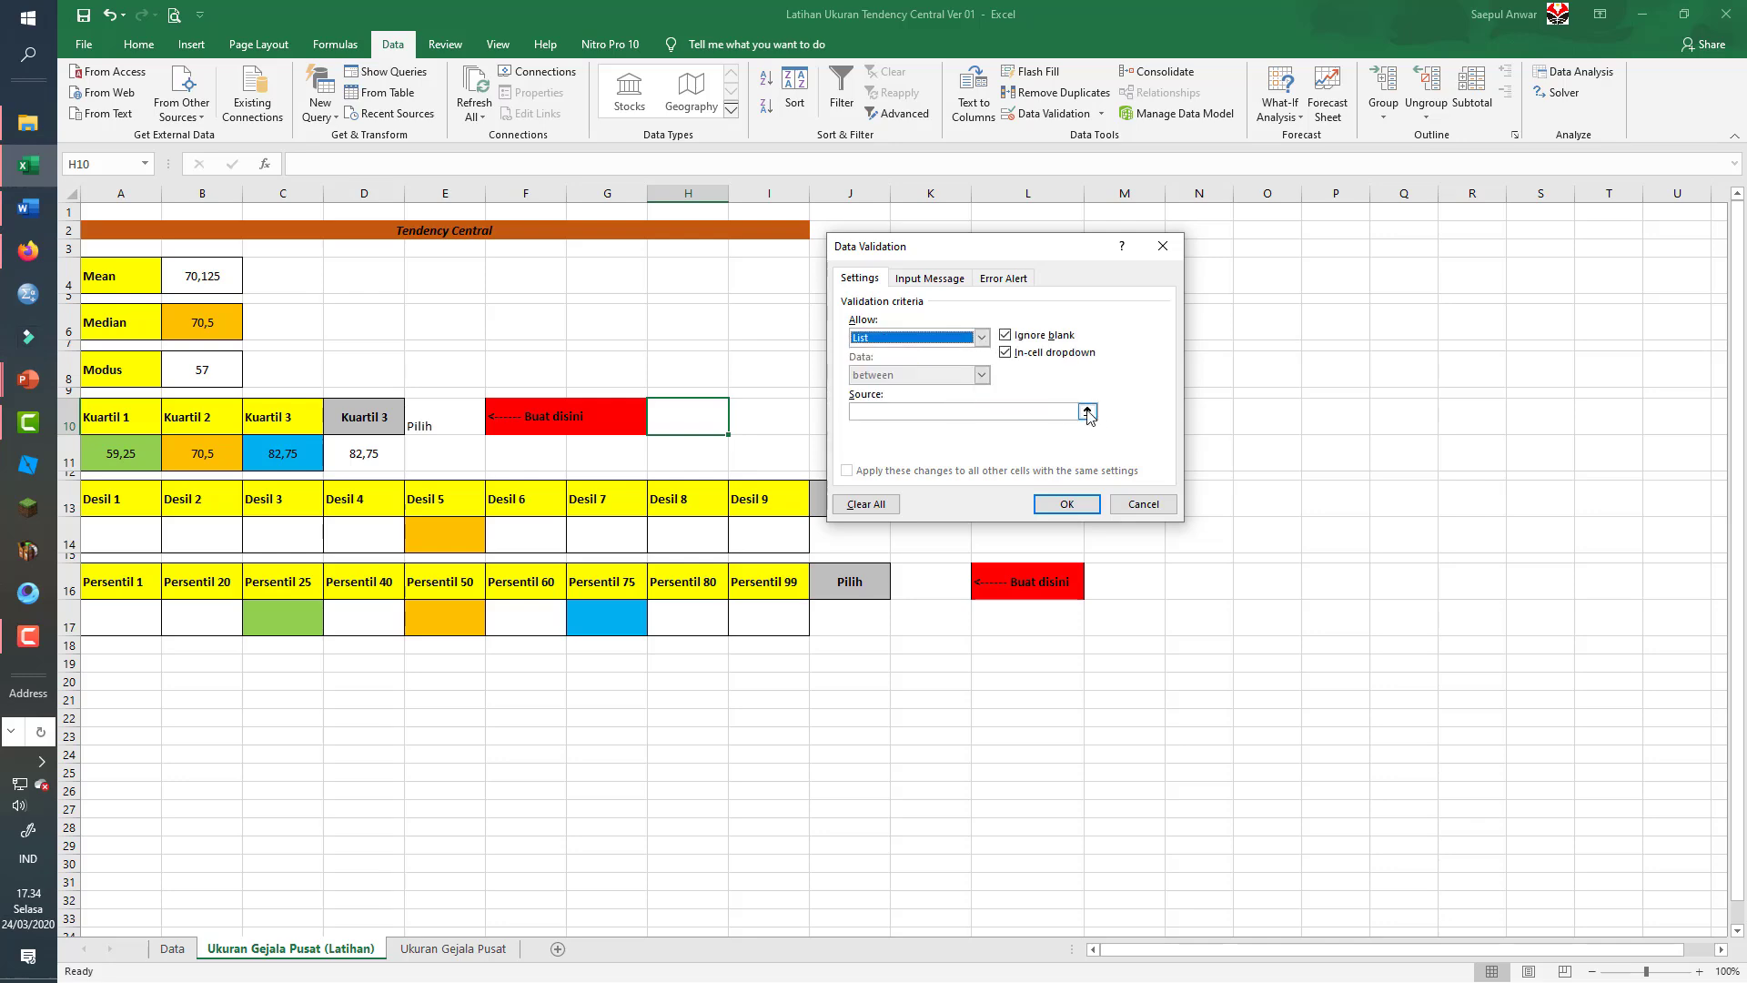
{"action": "left_click", "coordinate": [1087, 411]}
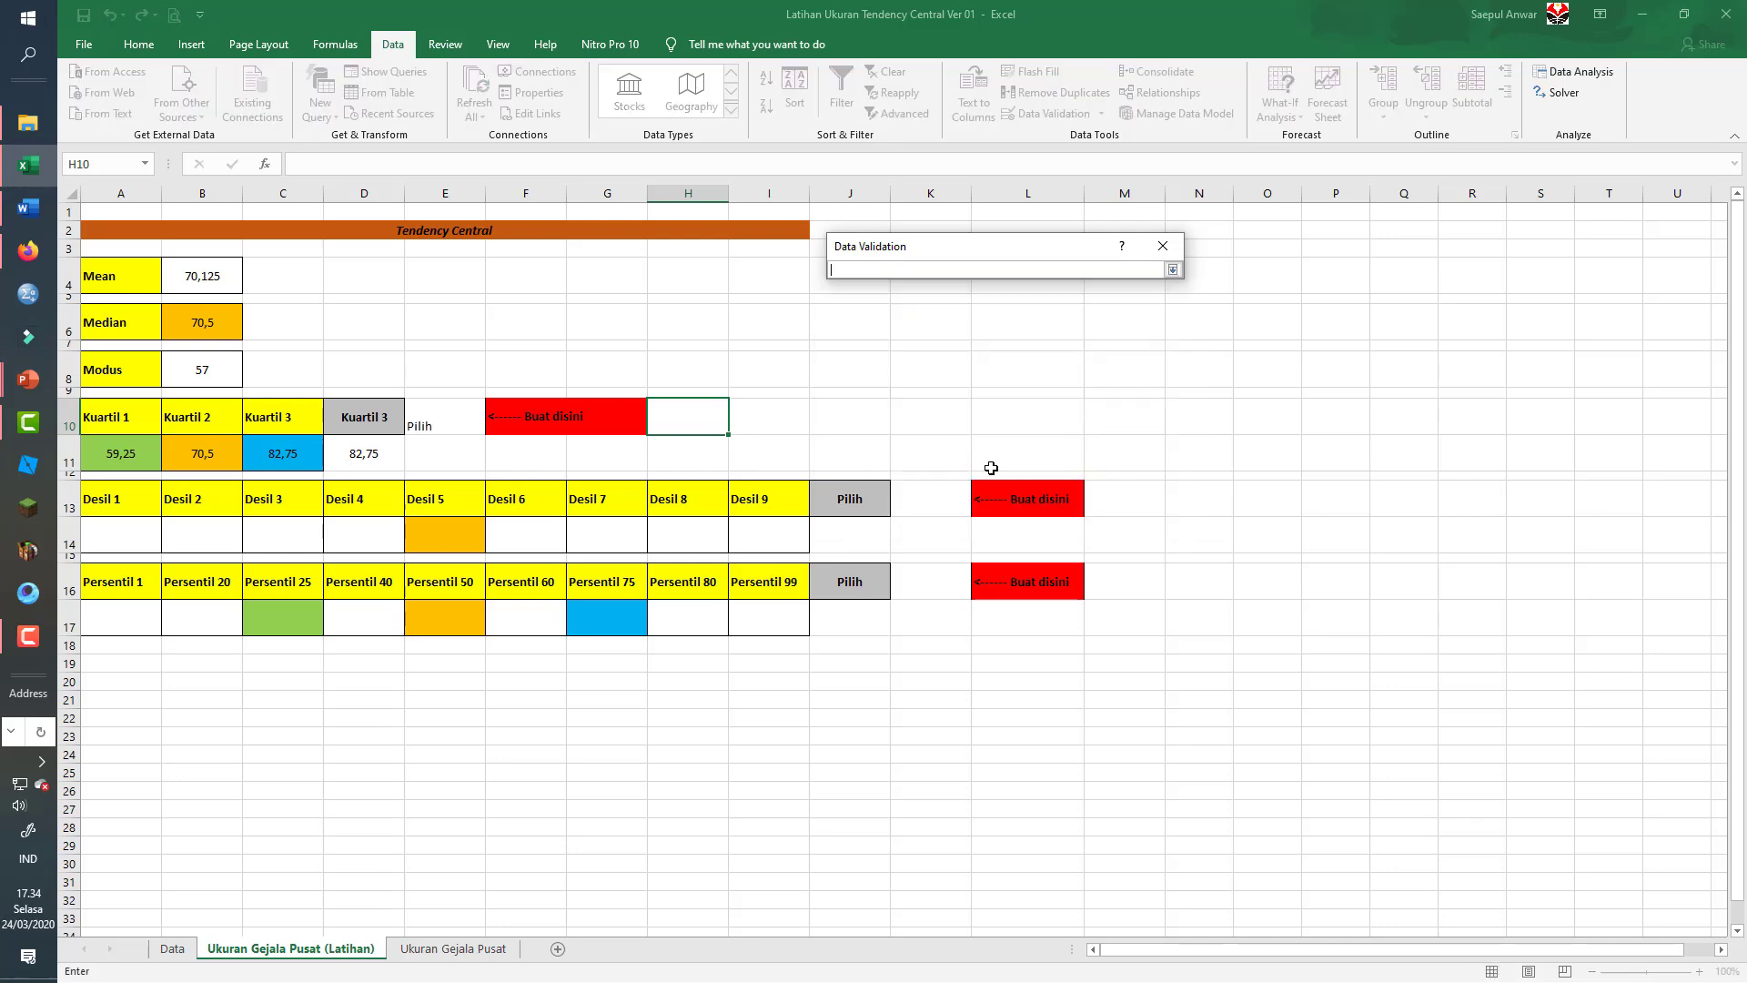
{"action": "left_click", "coordinate": [173, 949]}
{"action": "left_click_drag", "start_coordinate": [891, 340], "coordinate": [865, 445]}
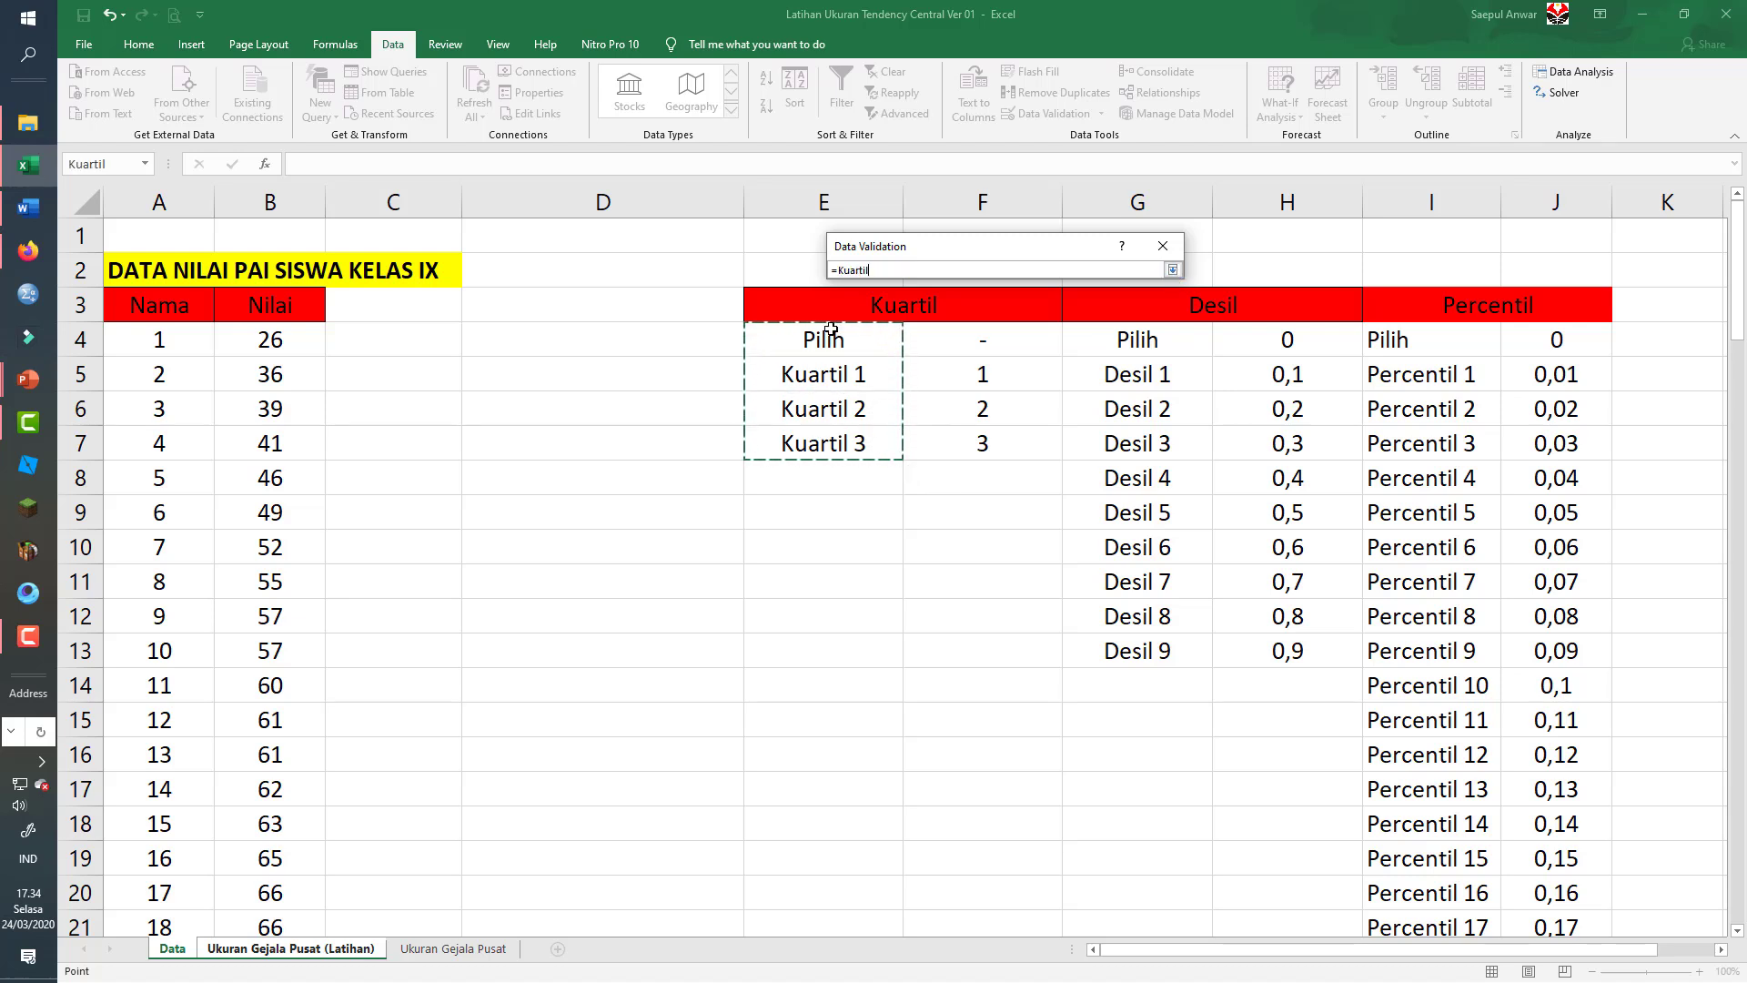
{"action": "left_click", "coordinate": [1171, 271]}
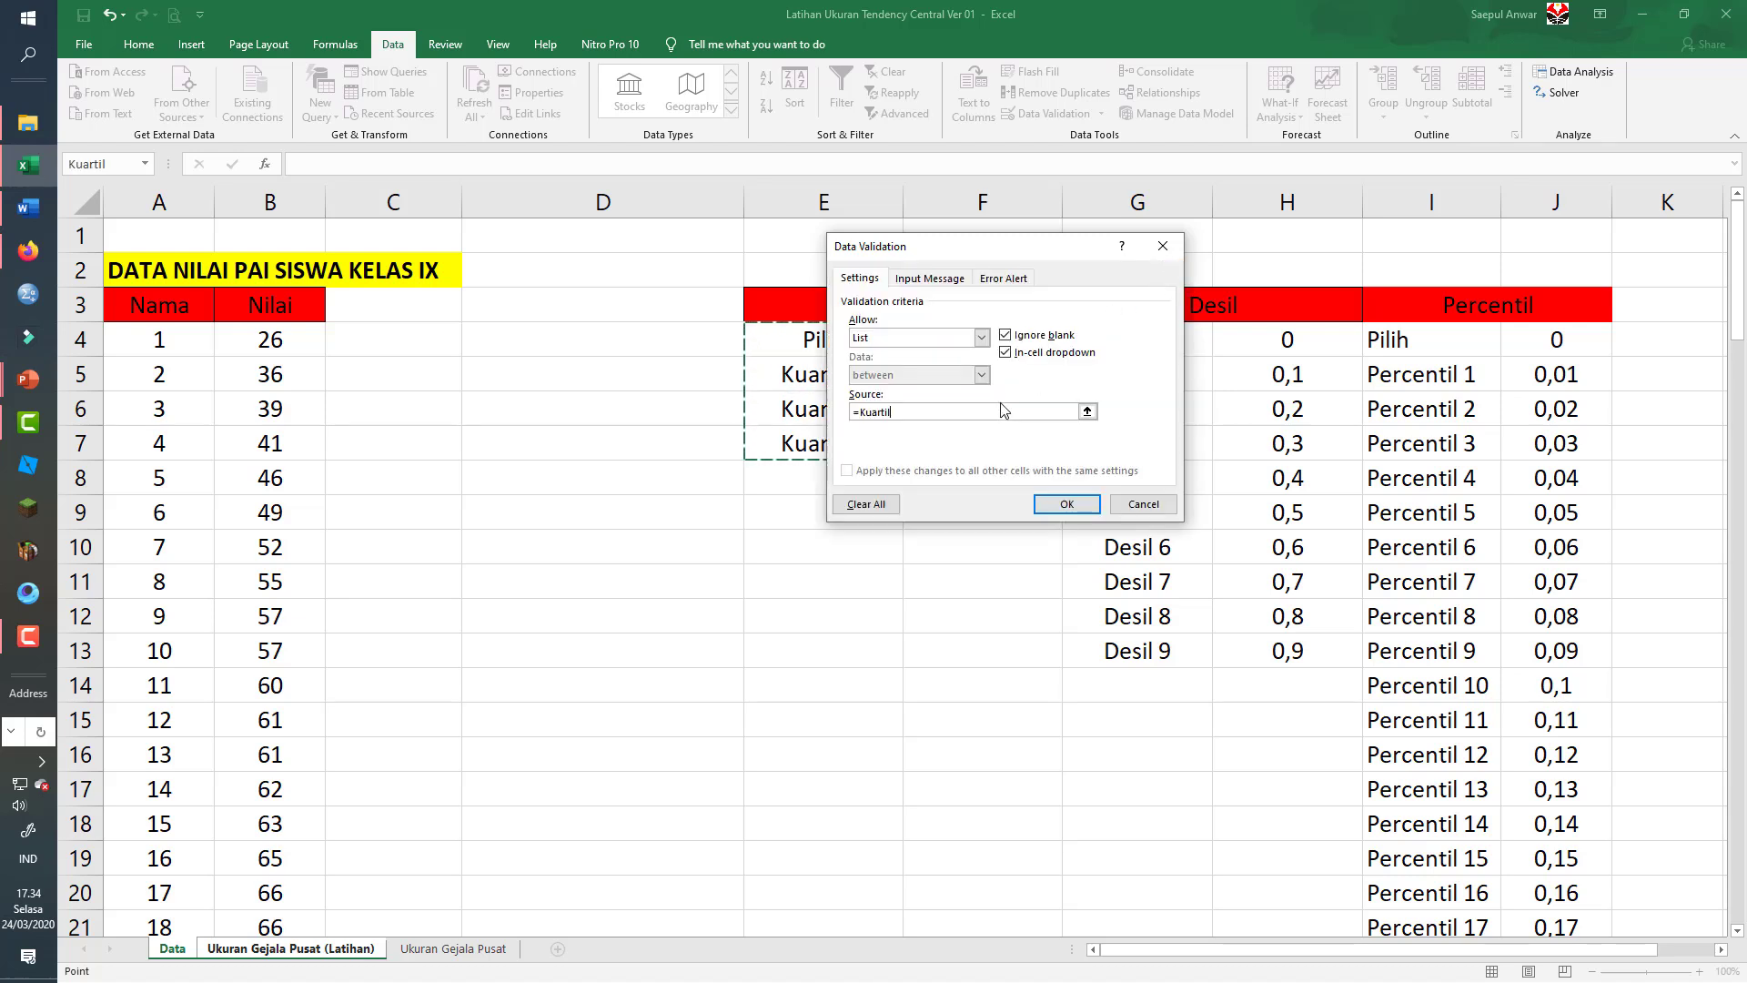
{"action": "left_click", "coordinate": [1046, 498]}
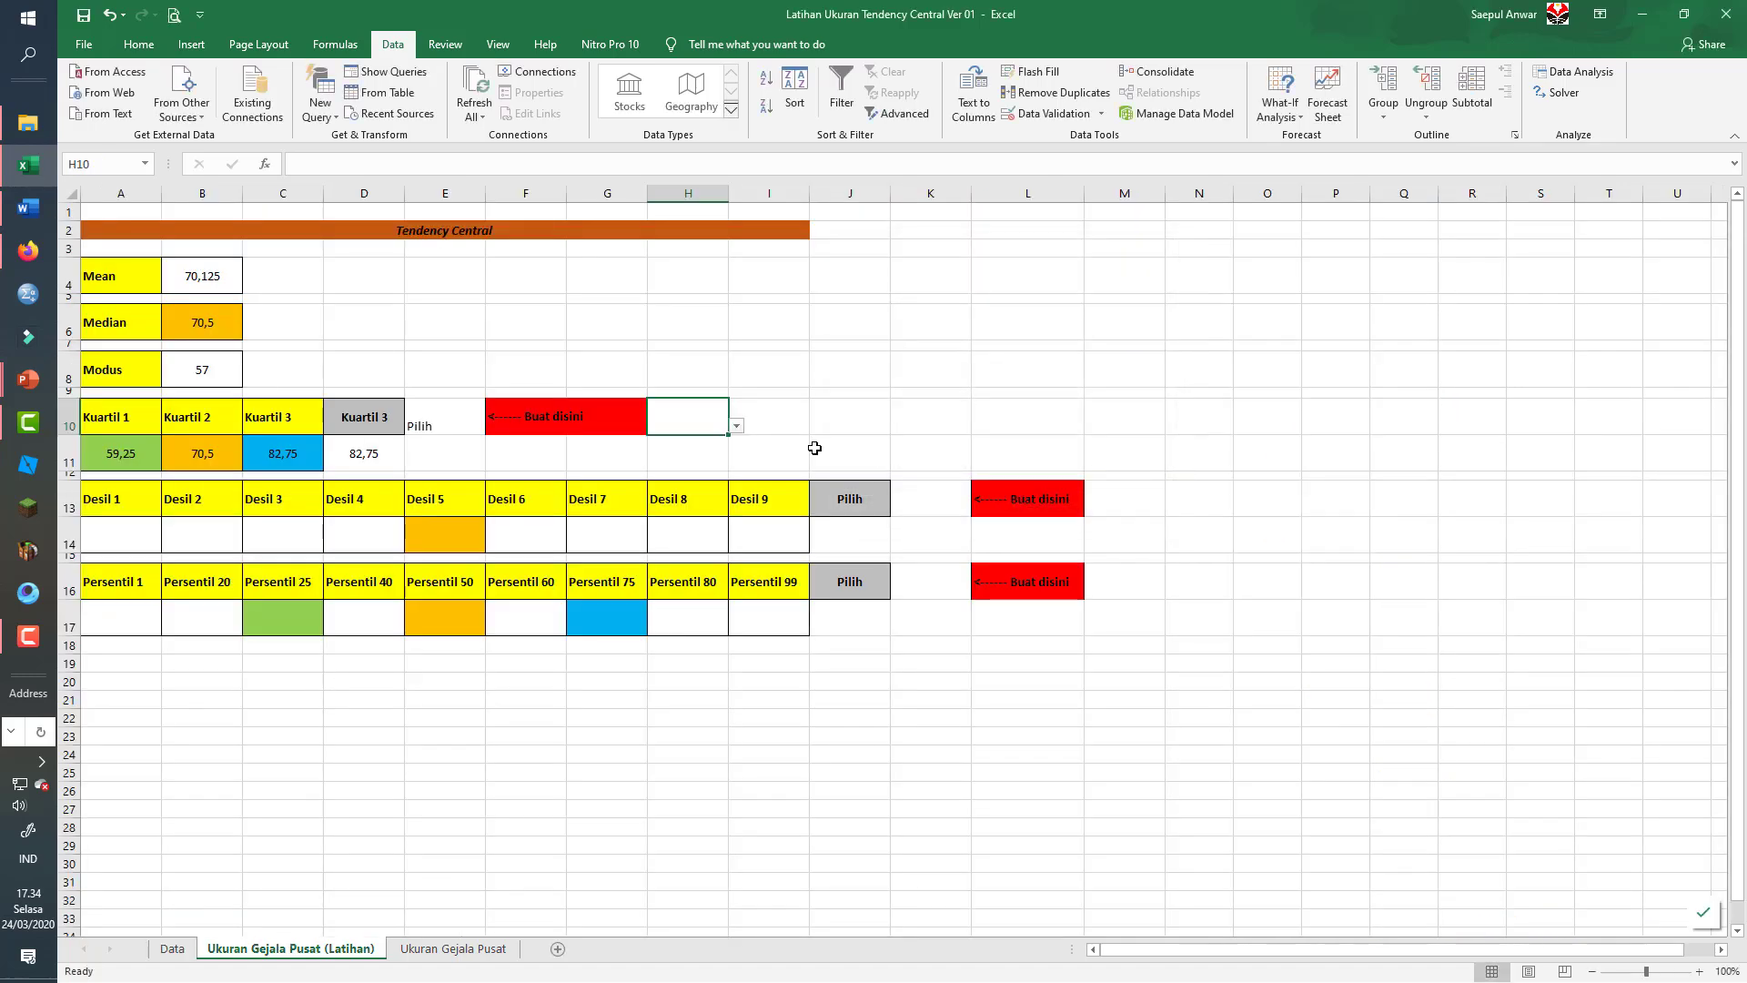
- Try out the selection list in H10 and clear the cell by filling blank I10 over it
{"action": "left_click", "coordinate": [736, 426]}
{"action": "left_click", "coordinate": [745, 433]}
{"action": "left_click", "coordinate": [780, 422]}
{"action": "left_click_drag", "start_coordinate": [813, 434], "coordinate": [687, 442]}
{"action": "left_click", "coordinate": [694, 452]}
- Fill E10 with the standard light green color and center its text horizontally and vertically
{"action": "left_click", "coordinate": [433, 433]}
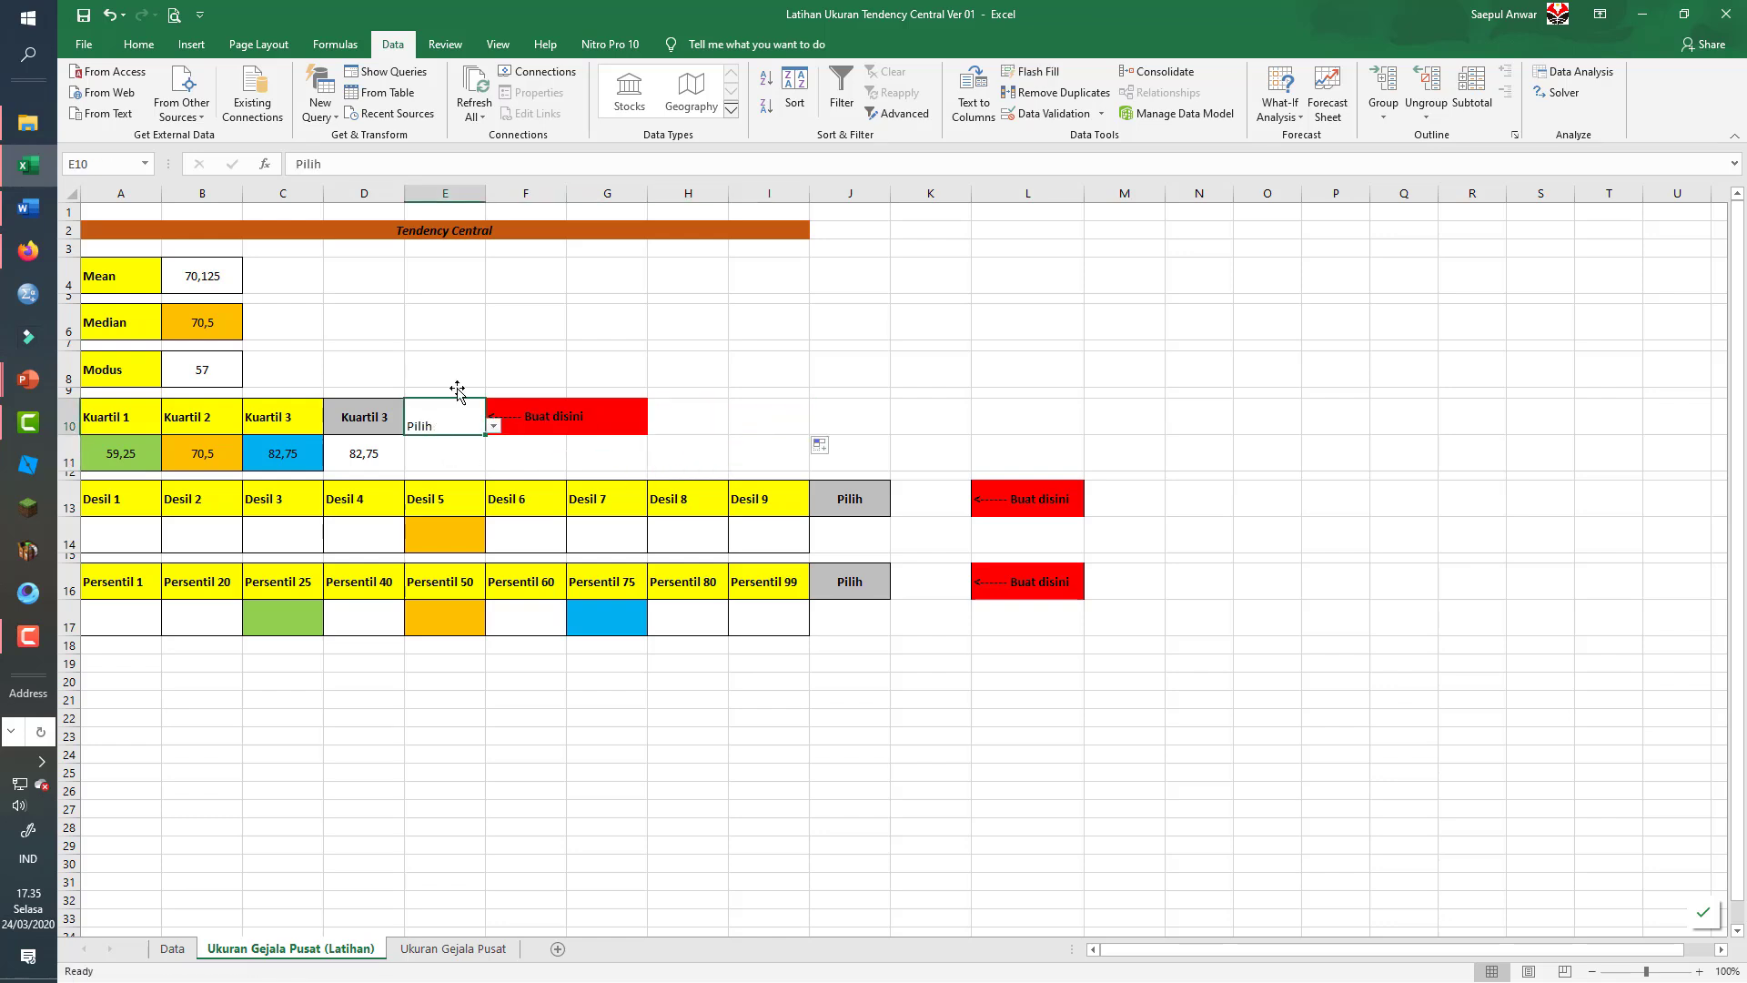
{"action": "left_click", "coordinate": [137, 47]}
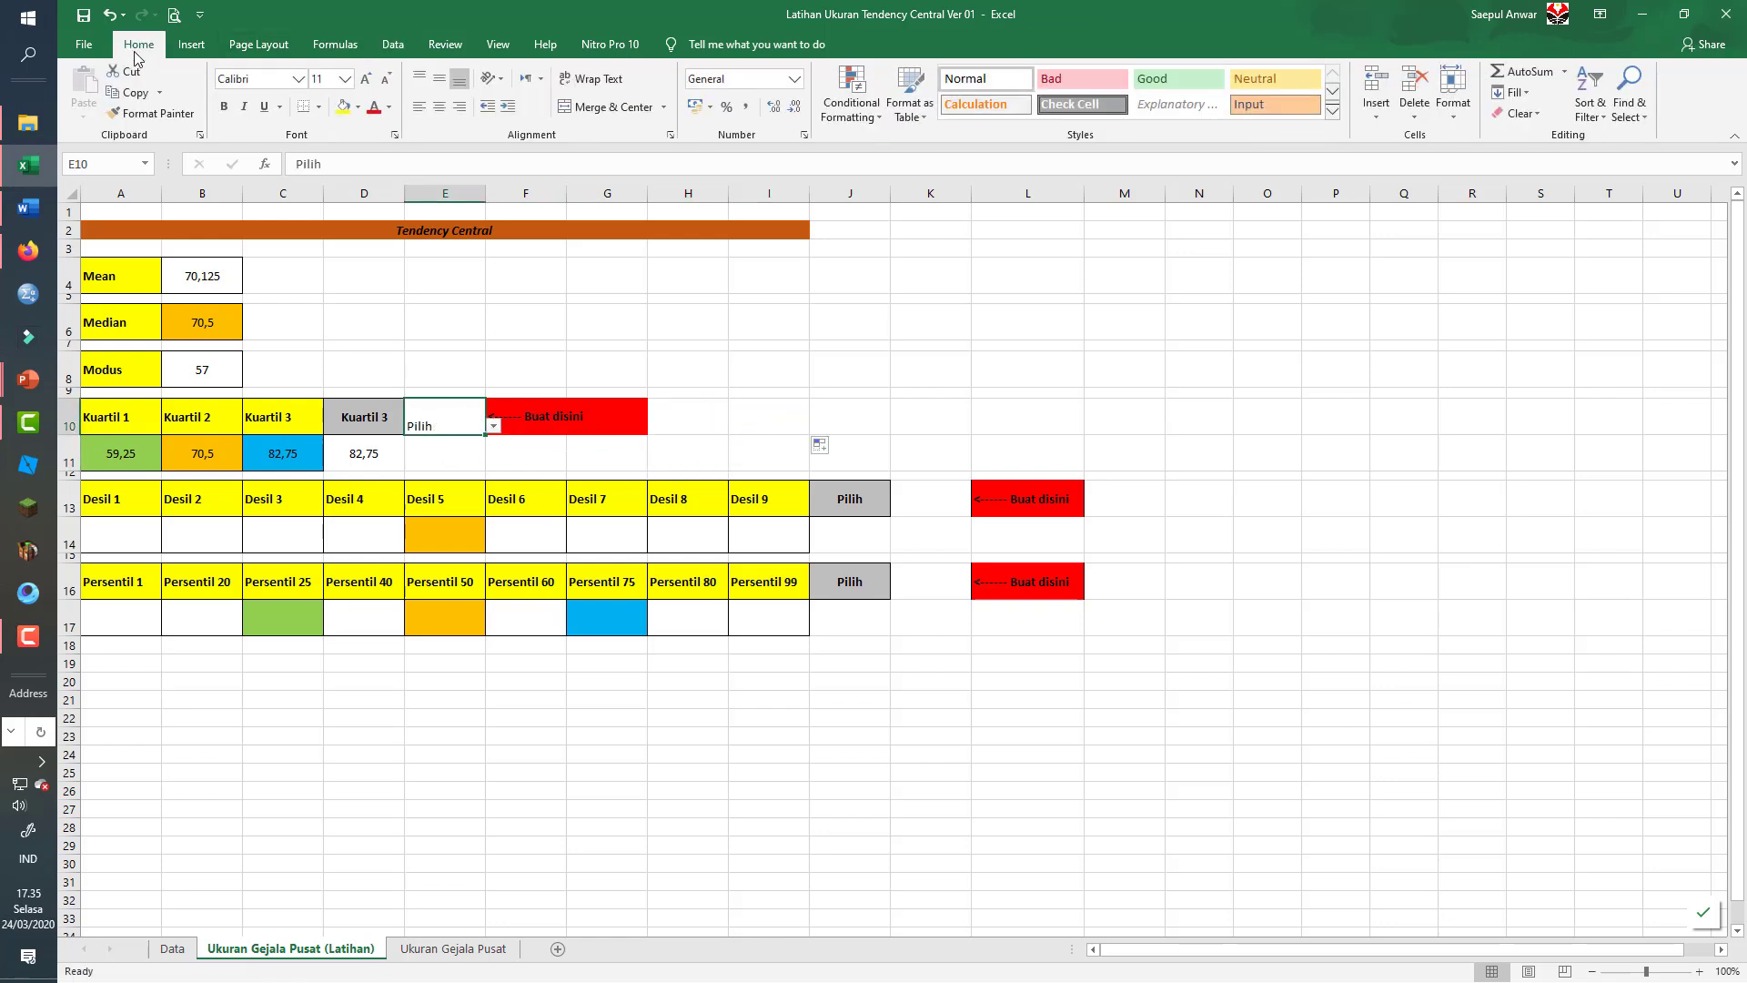
{"action": "left_click", "coordinate": [357, 107]}
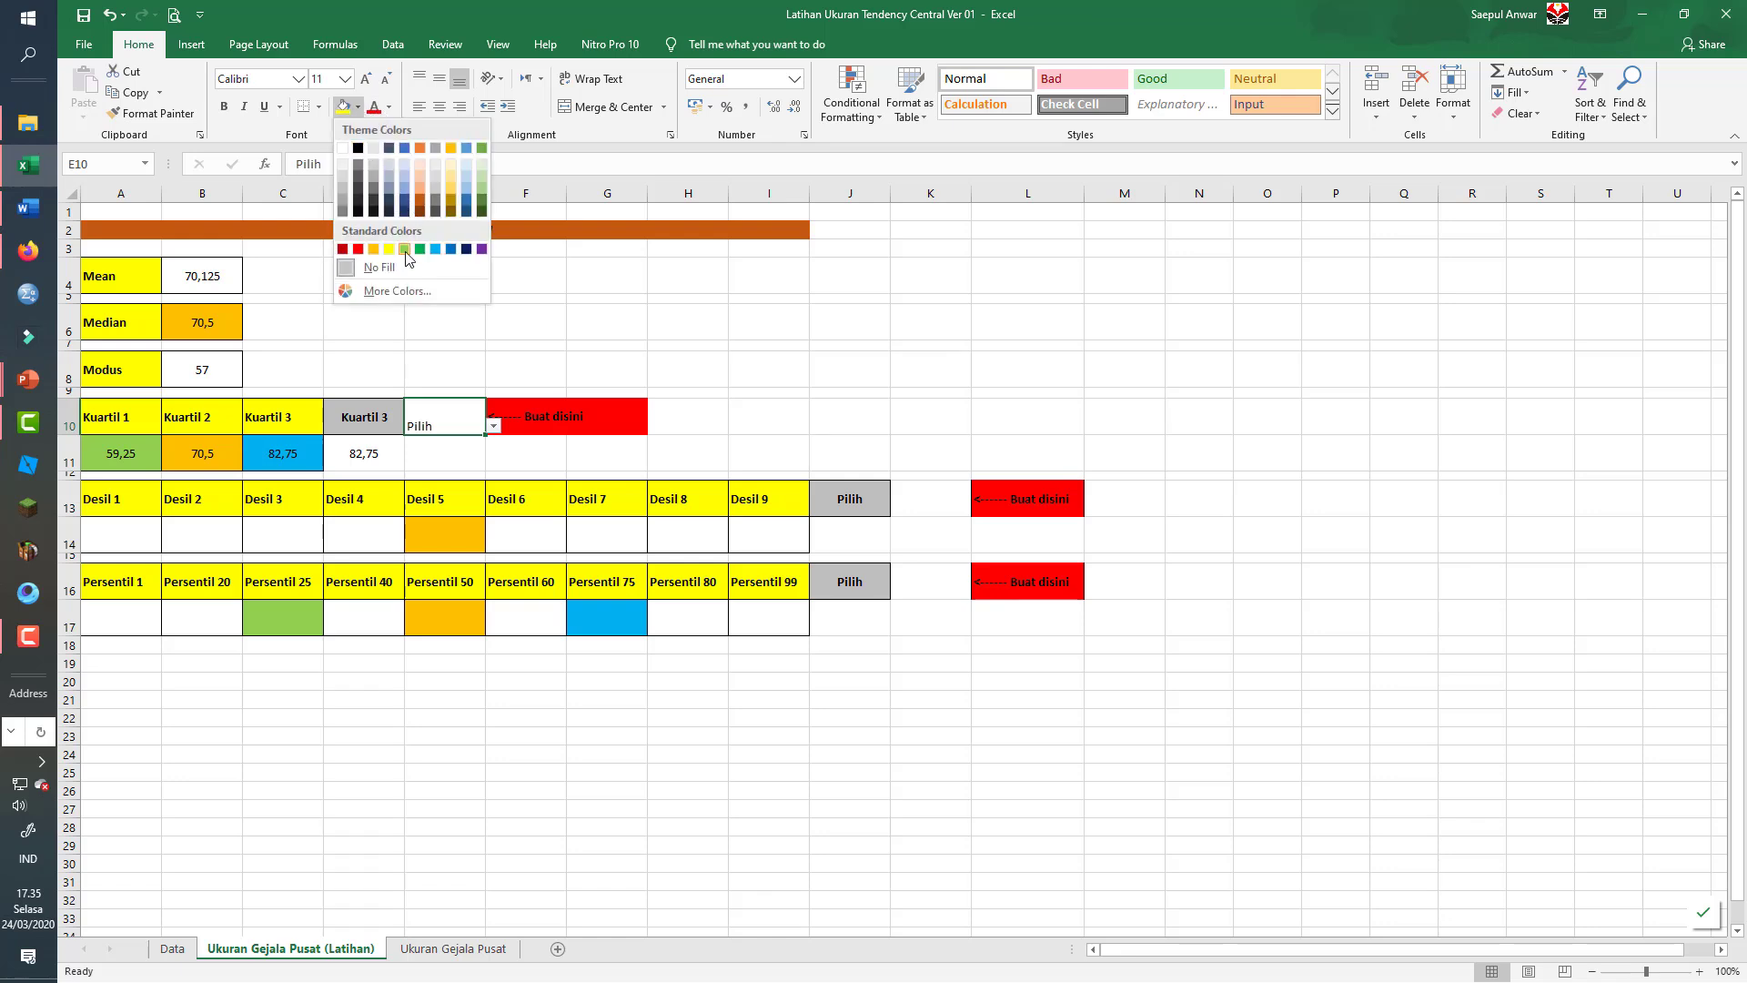
{"action": "left_click", "coordinate": [407, 255]}
{"action": "left_click", "coordinate": [440, 107]}
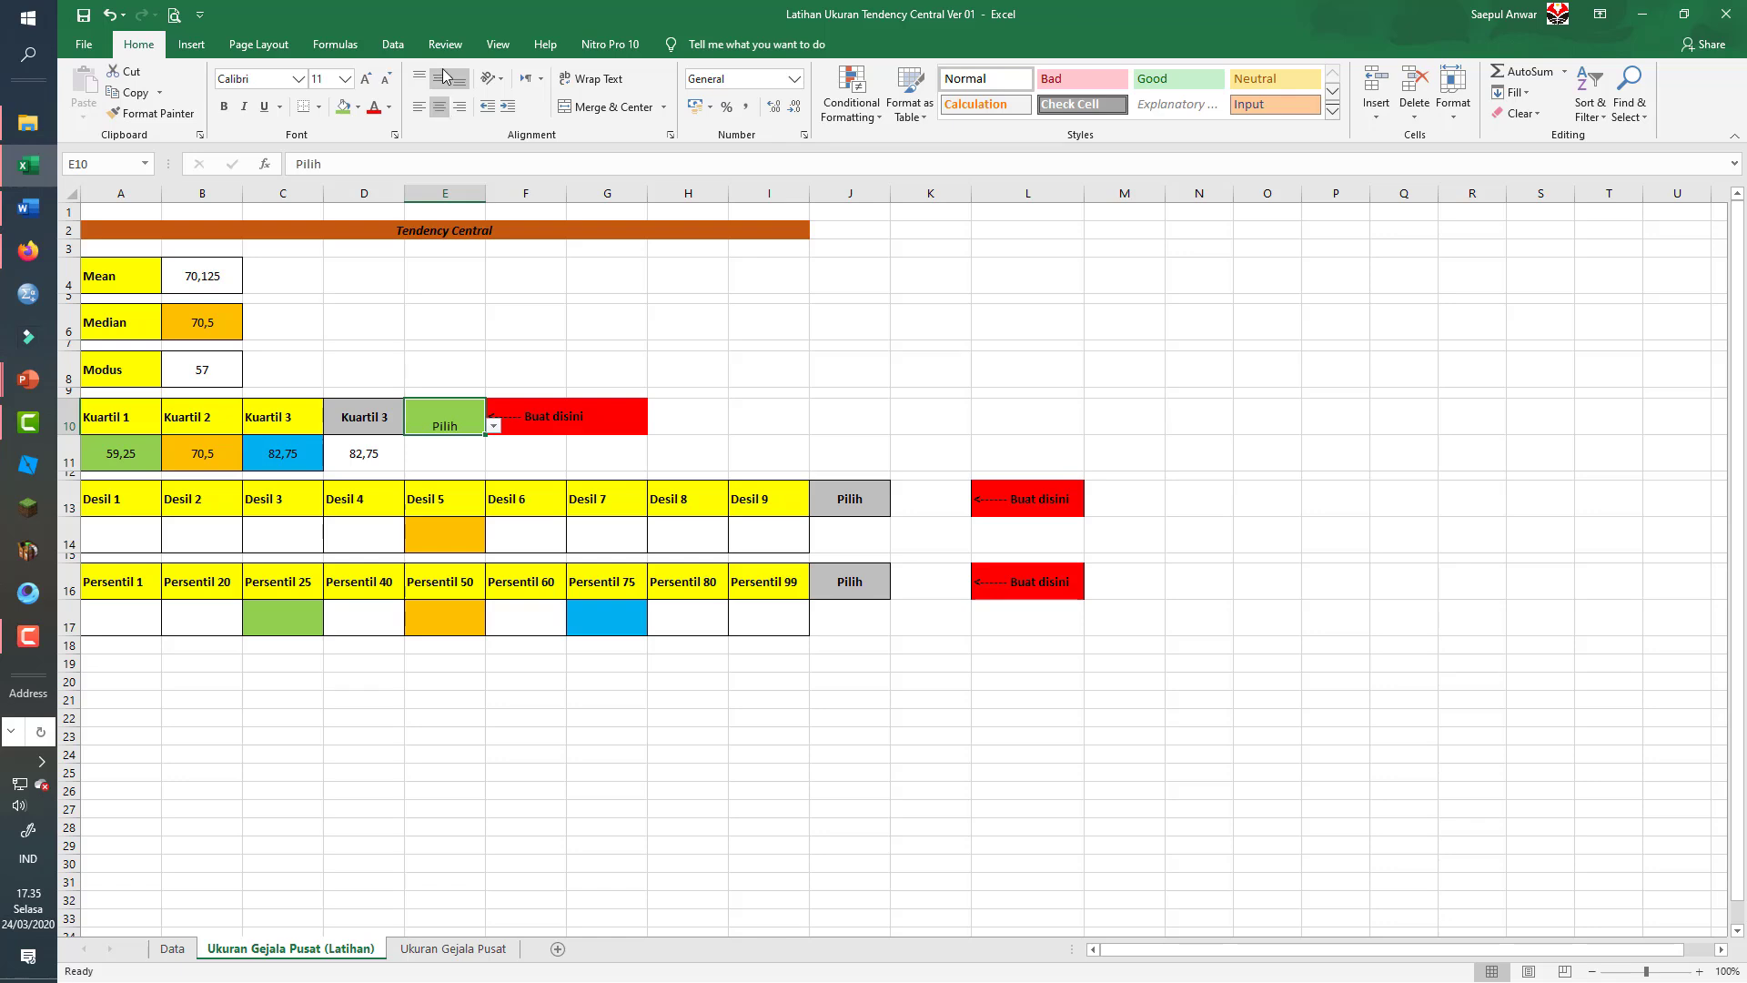
{"action": "left_click", "coordinate": [436, 86]}
- Copy the quartile formula from D11 into E11 without its formatting and center the result in the cell
{"action": "left_click", "coordinate": [371, 459]}
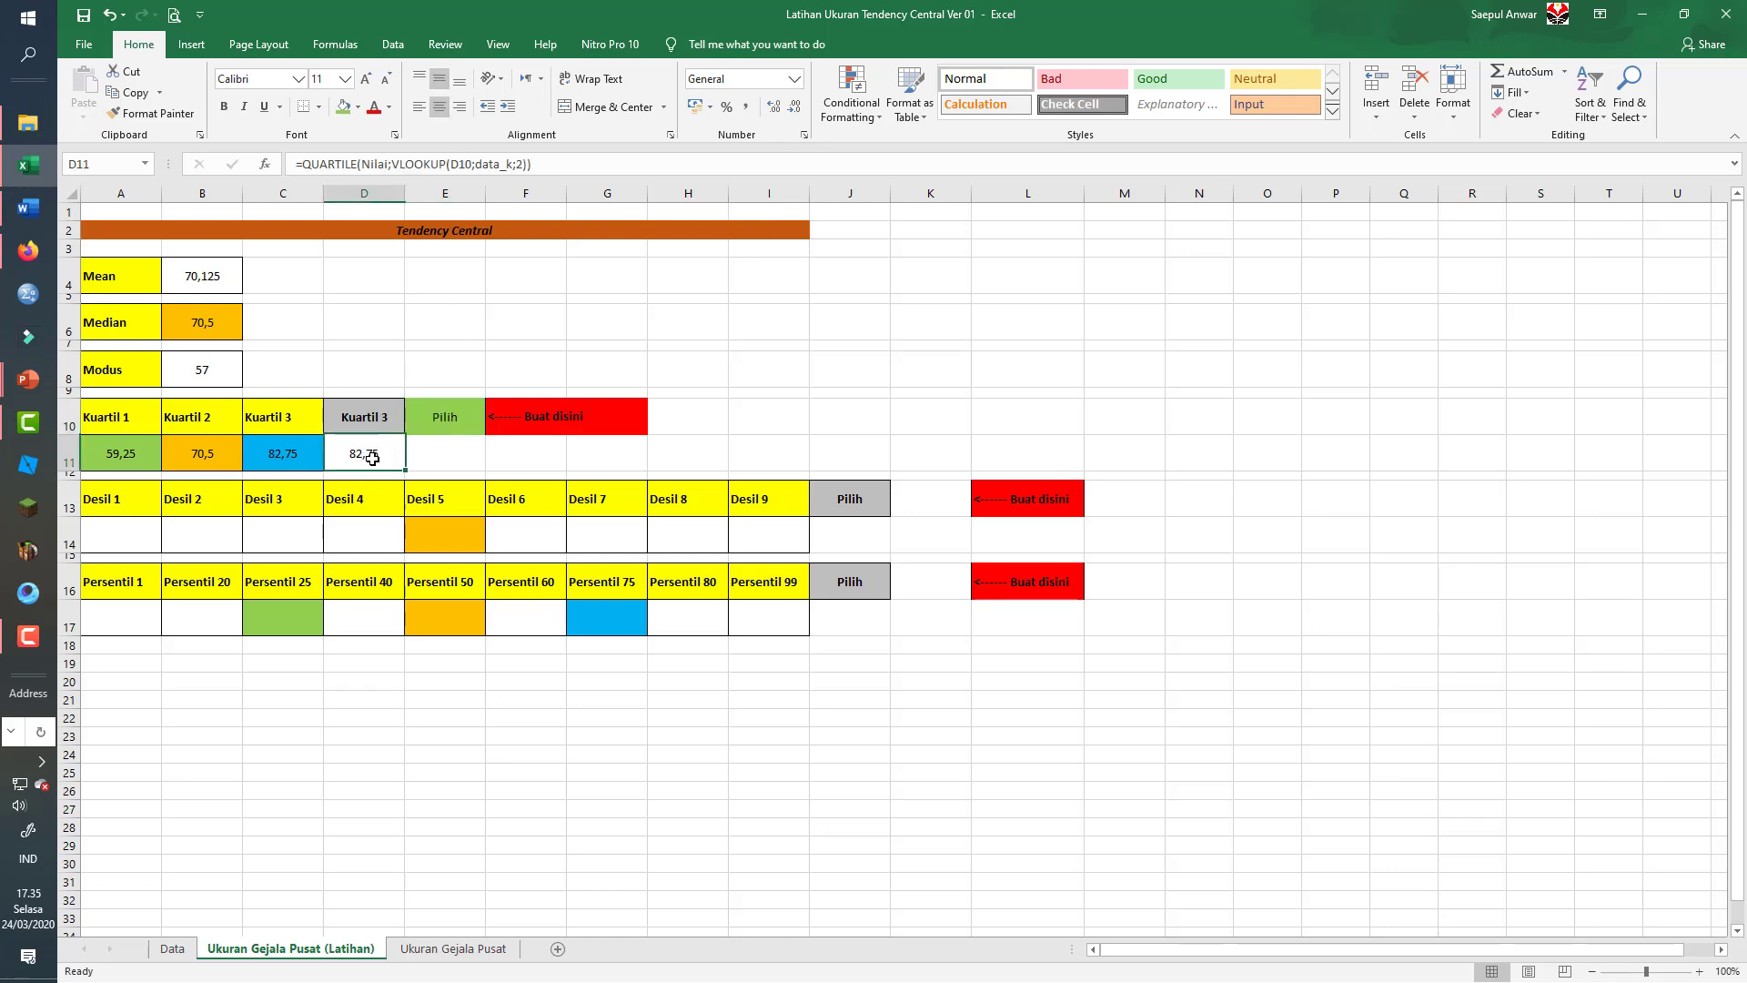
{"action": "key", "text": "ctrl+c"}
{"action": "left_click", "coordinate": [430, 460]}
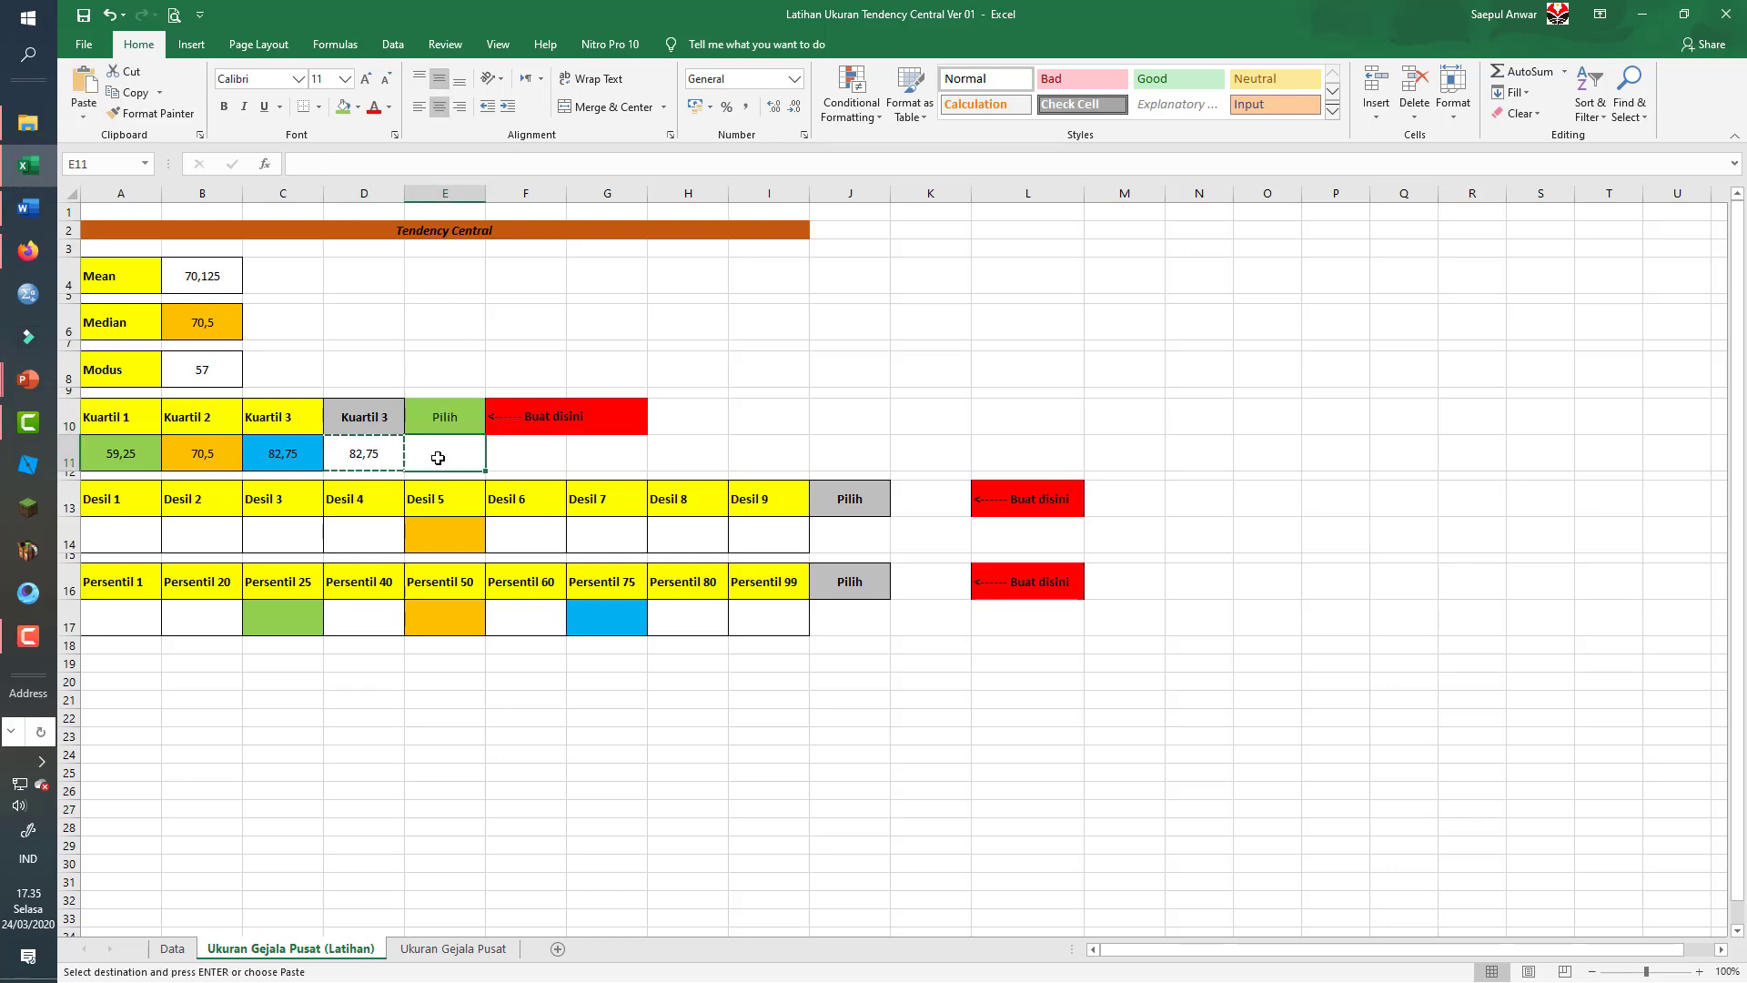
{"action": "right_click", "coordinate": [440, 460]}
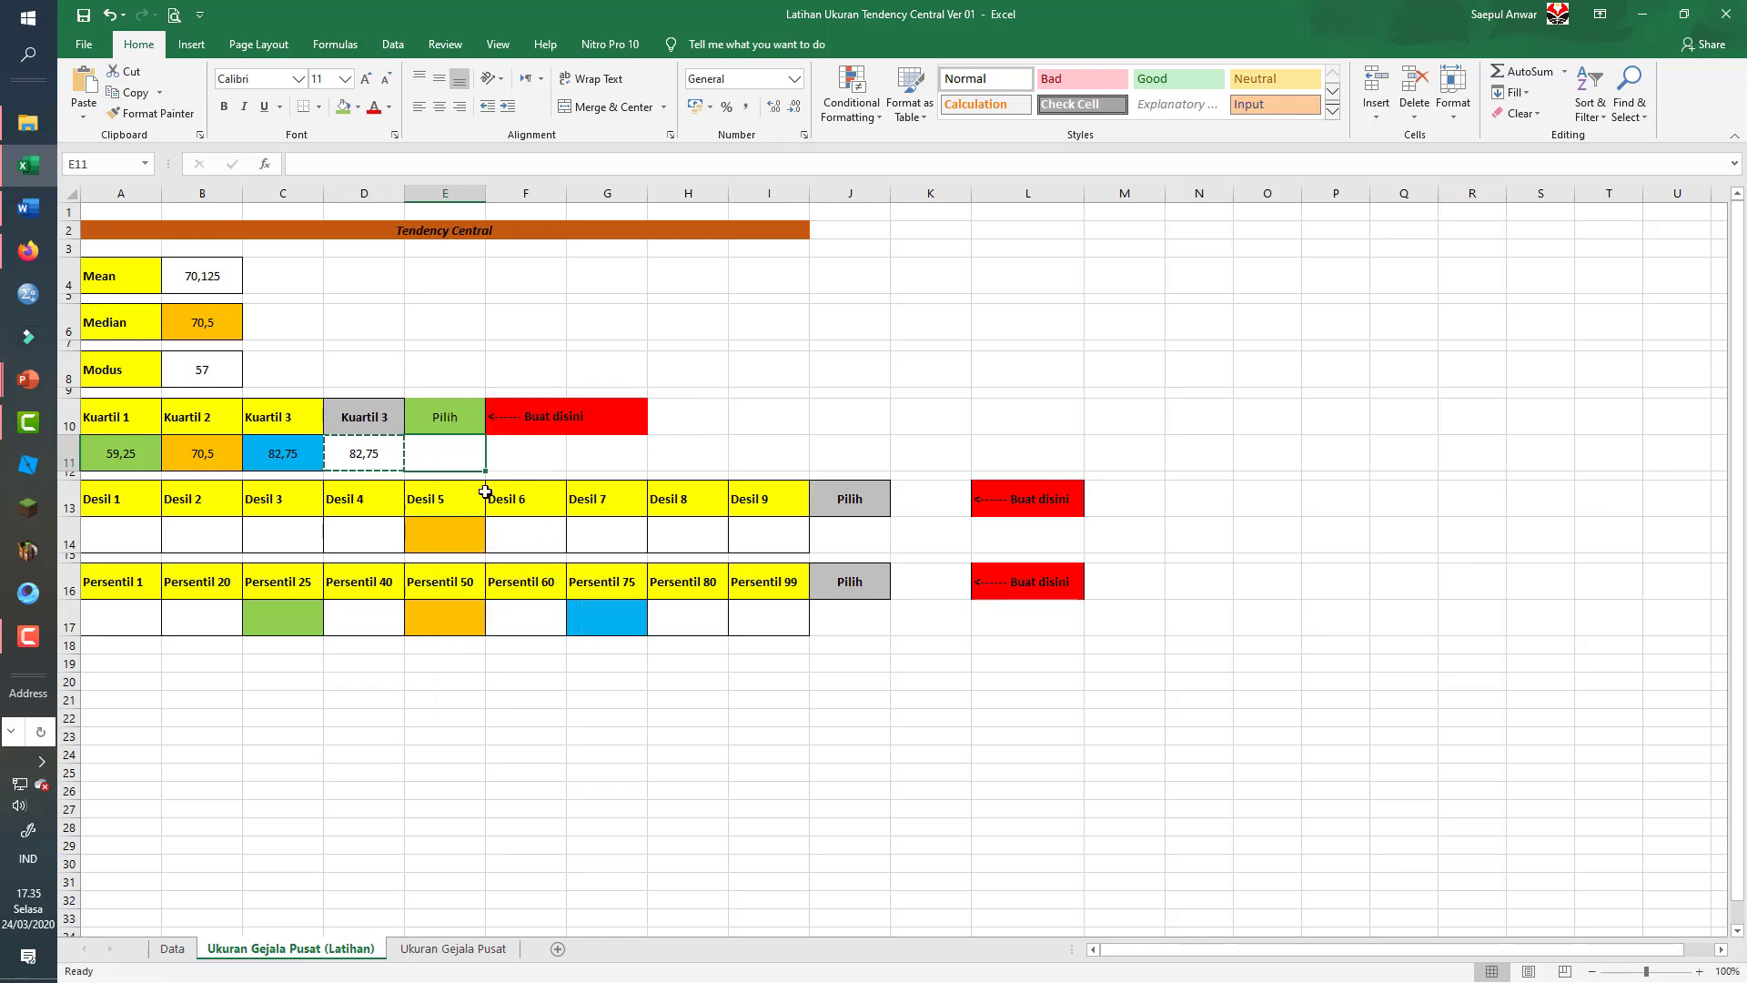
{"action": "left_click", "coordinate": [531, 538]}
{"action": "key", "text": "Escape"}
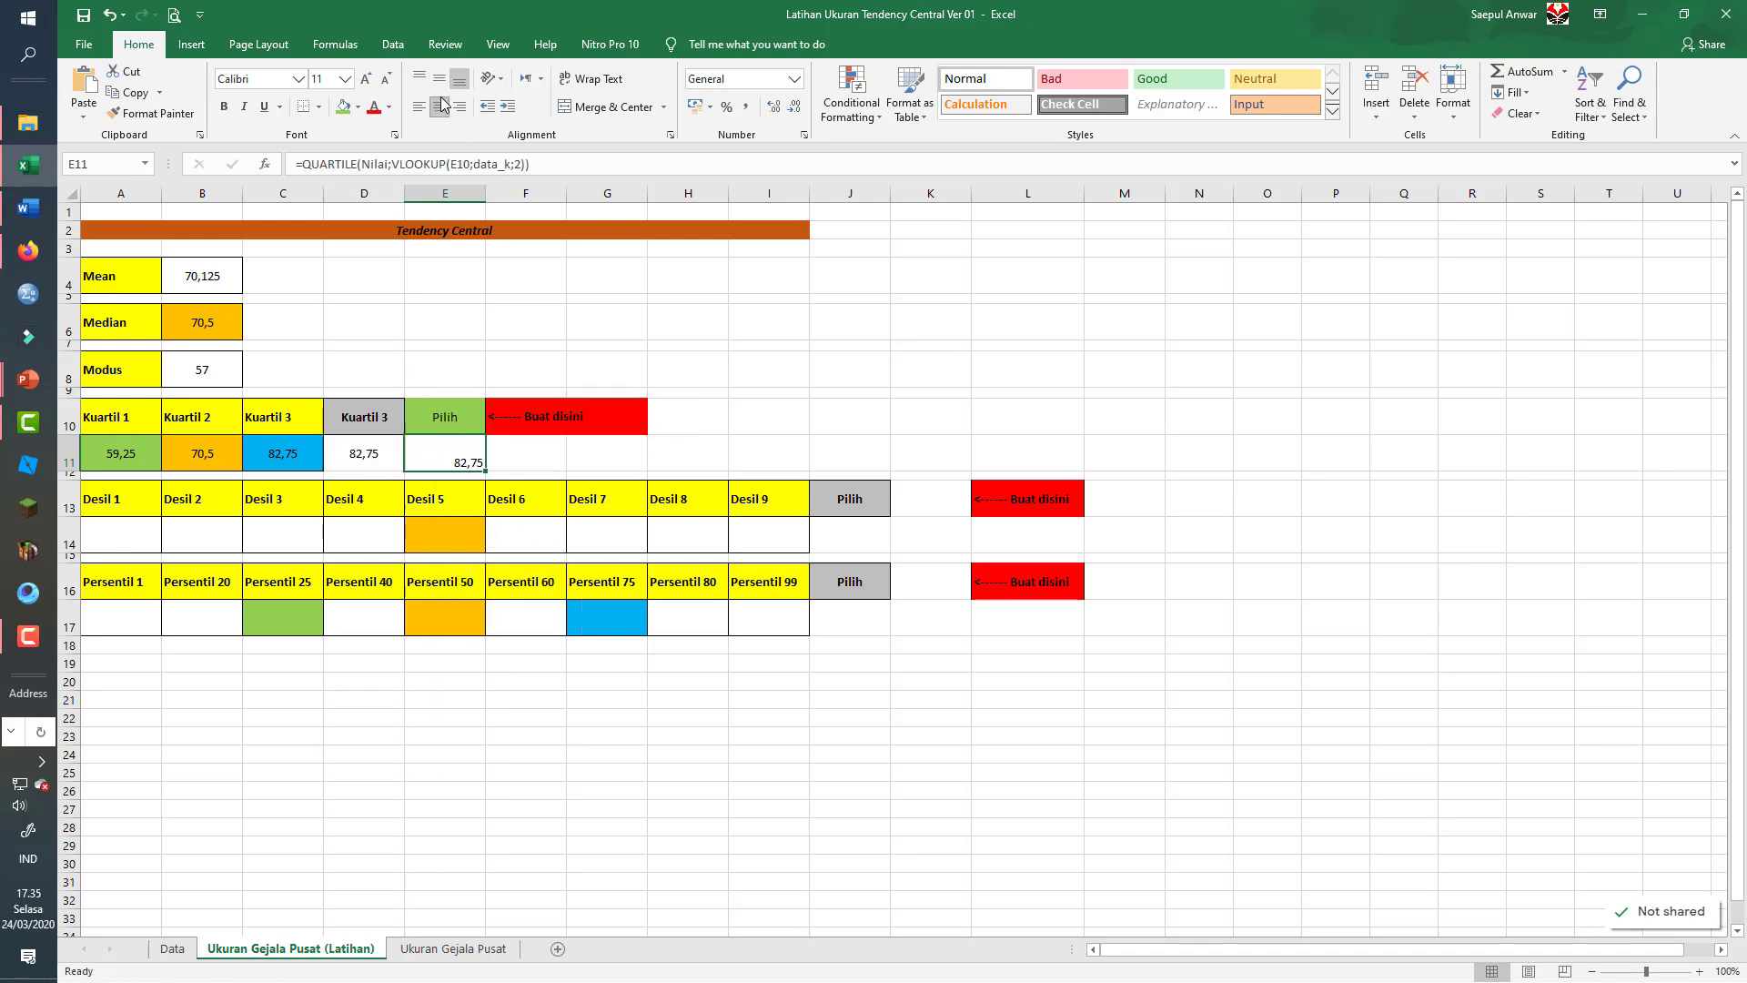
{"action": "left_click", "coordinate": [438, 106]}
- Test the selection list in E10 with Kuartil 1, Kuartil 2 and finally Kuartil 3, checking the result in E11
{"action": "left_click", "coordinate": [466, 404]}
{"action": "left_click", "coordinate": [493, 424]}
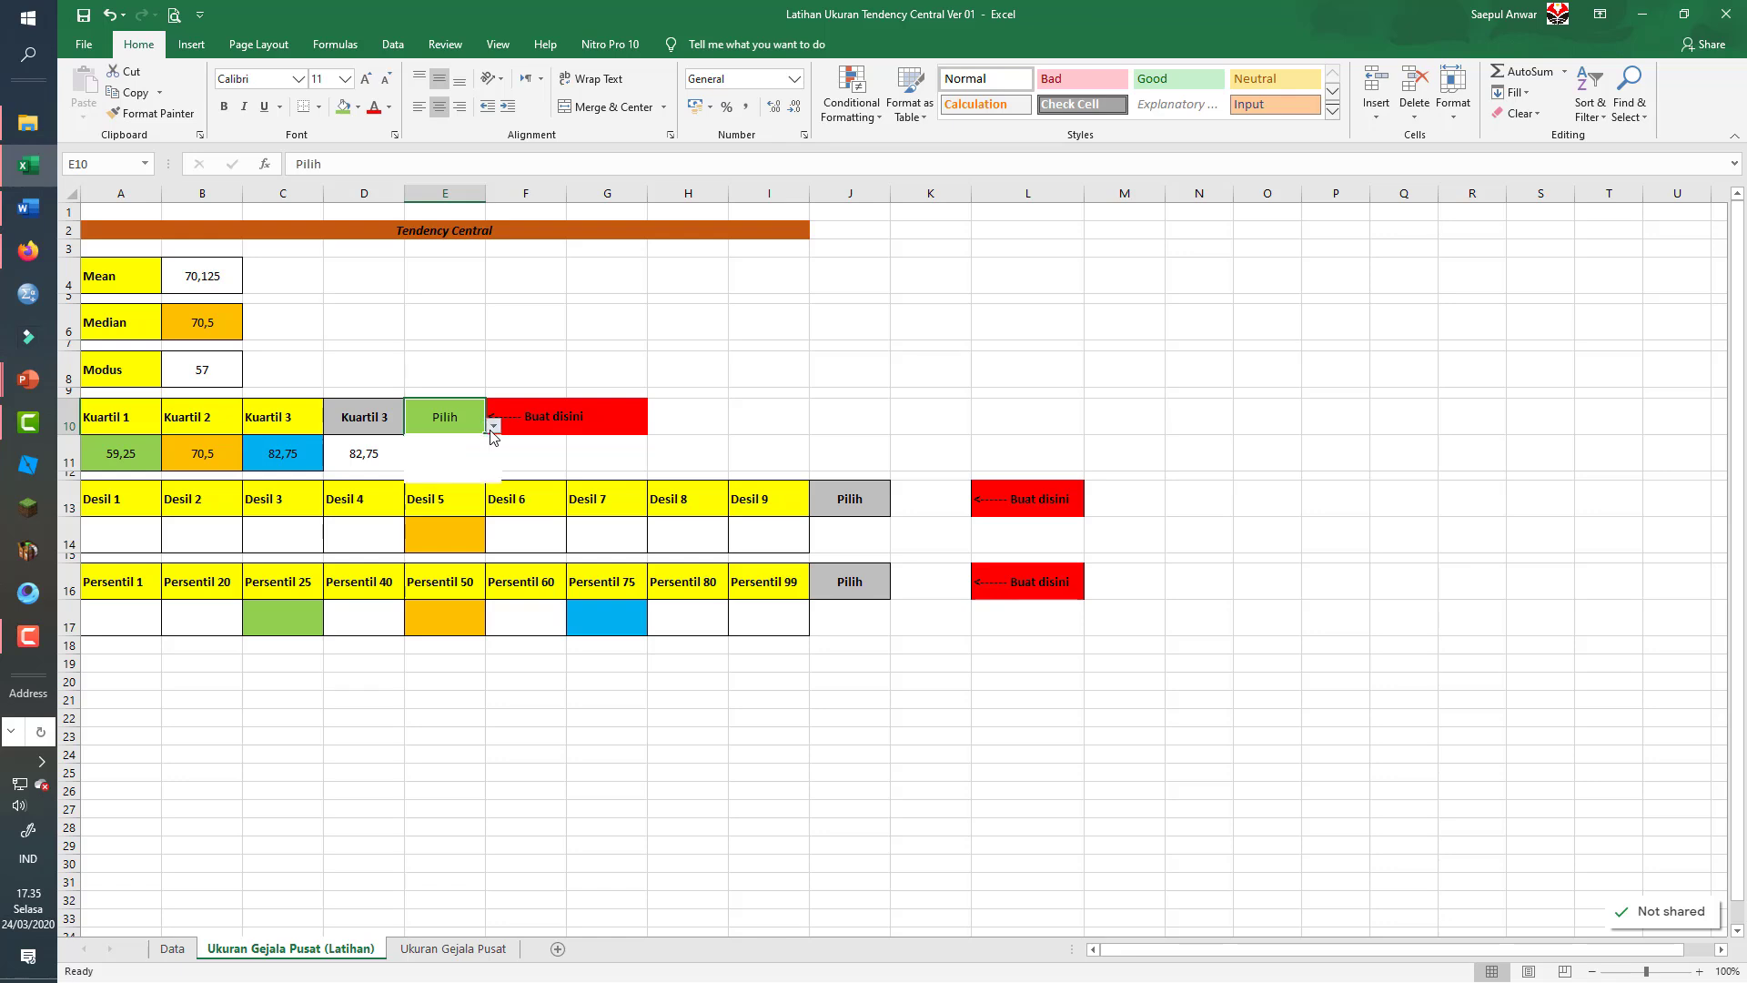
{"action": "left_click", "coordinate": [455, 444]}
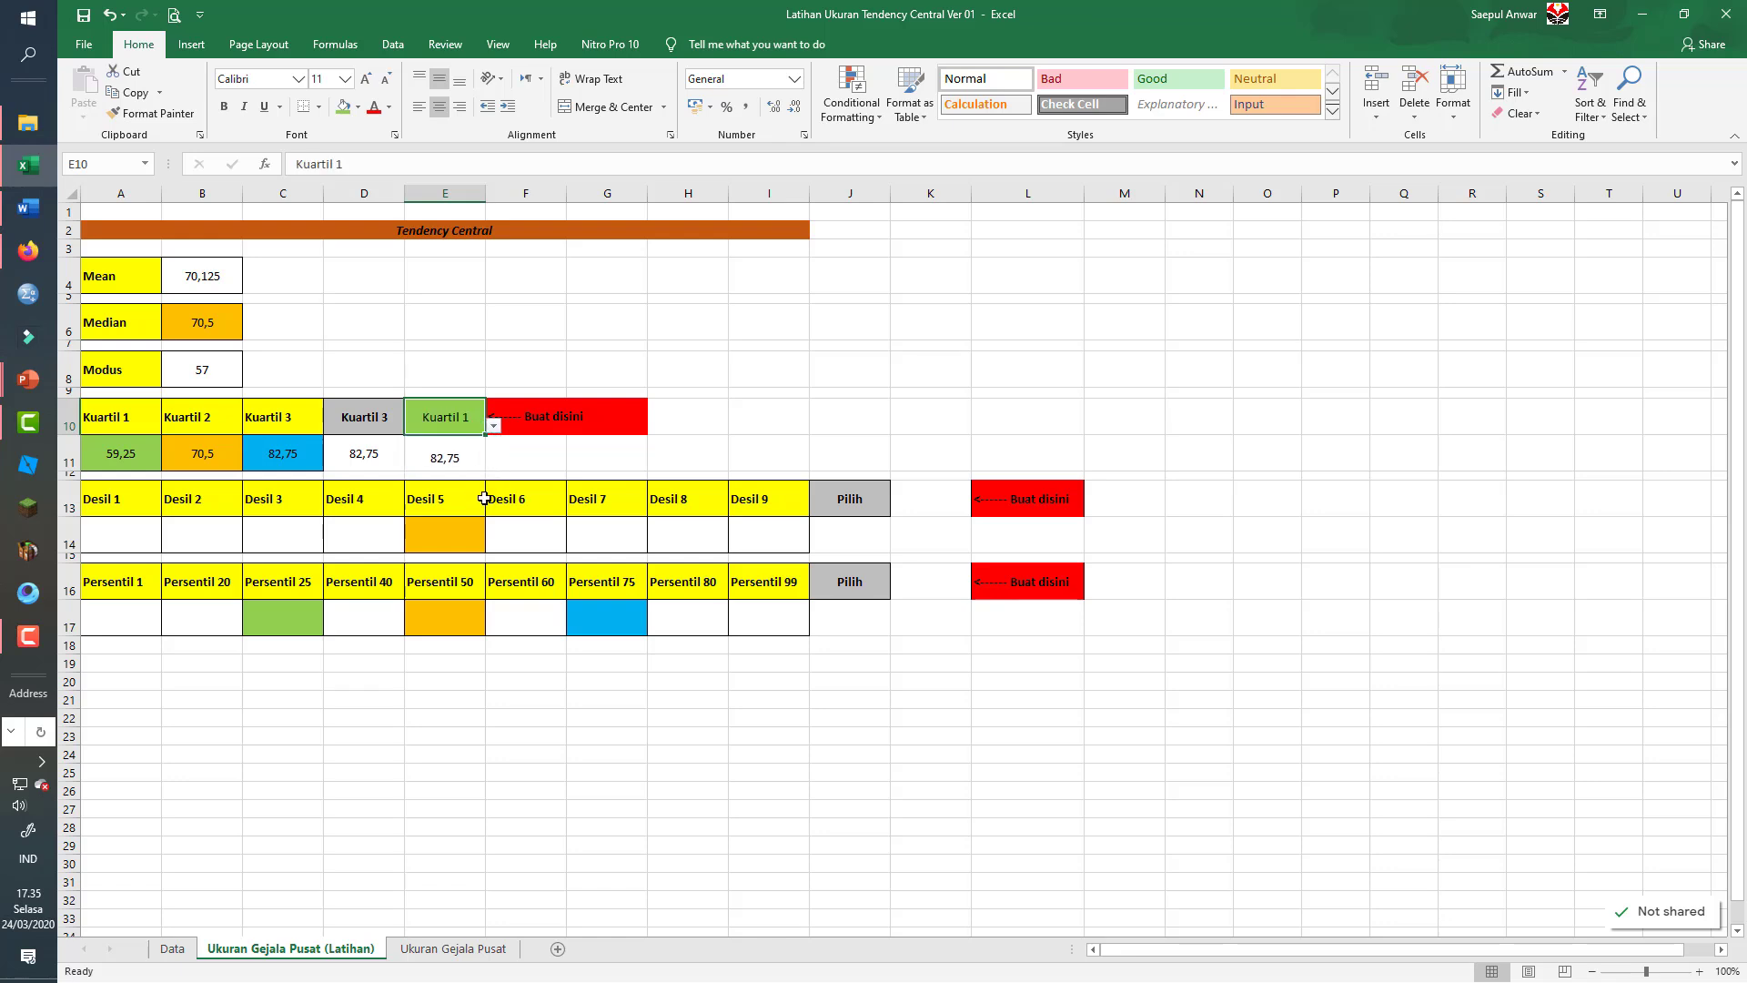
{"action": "left_click", "coordinate": [493, 425]}
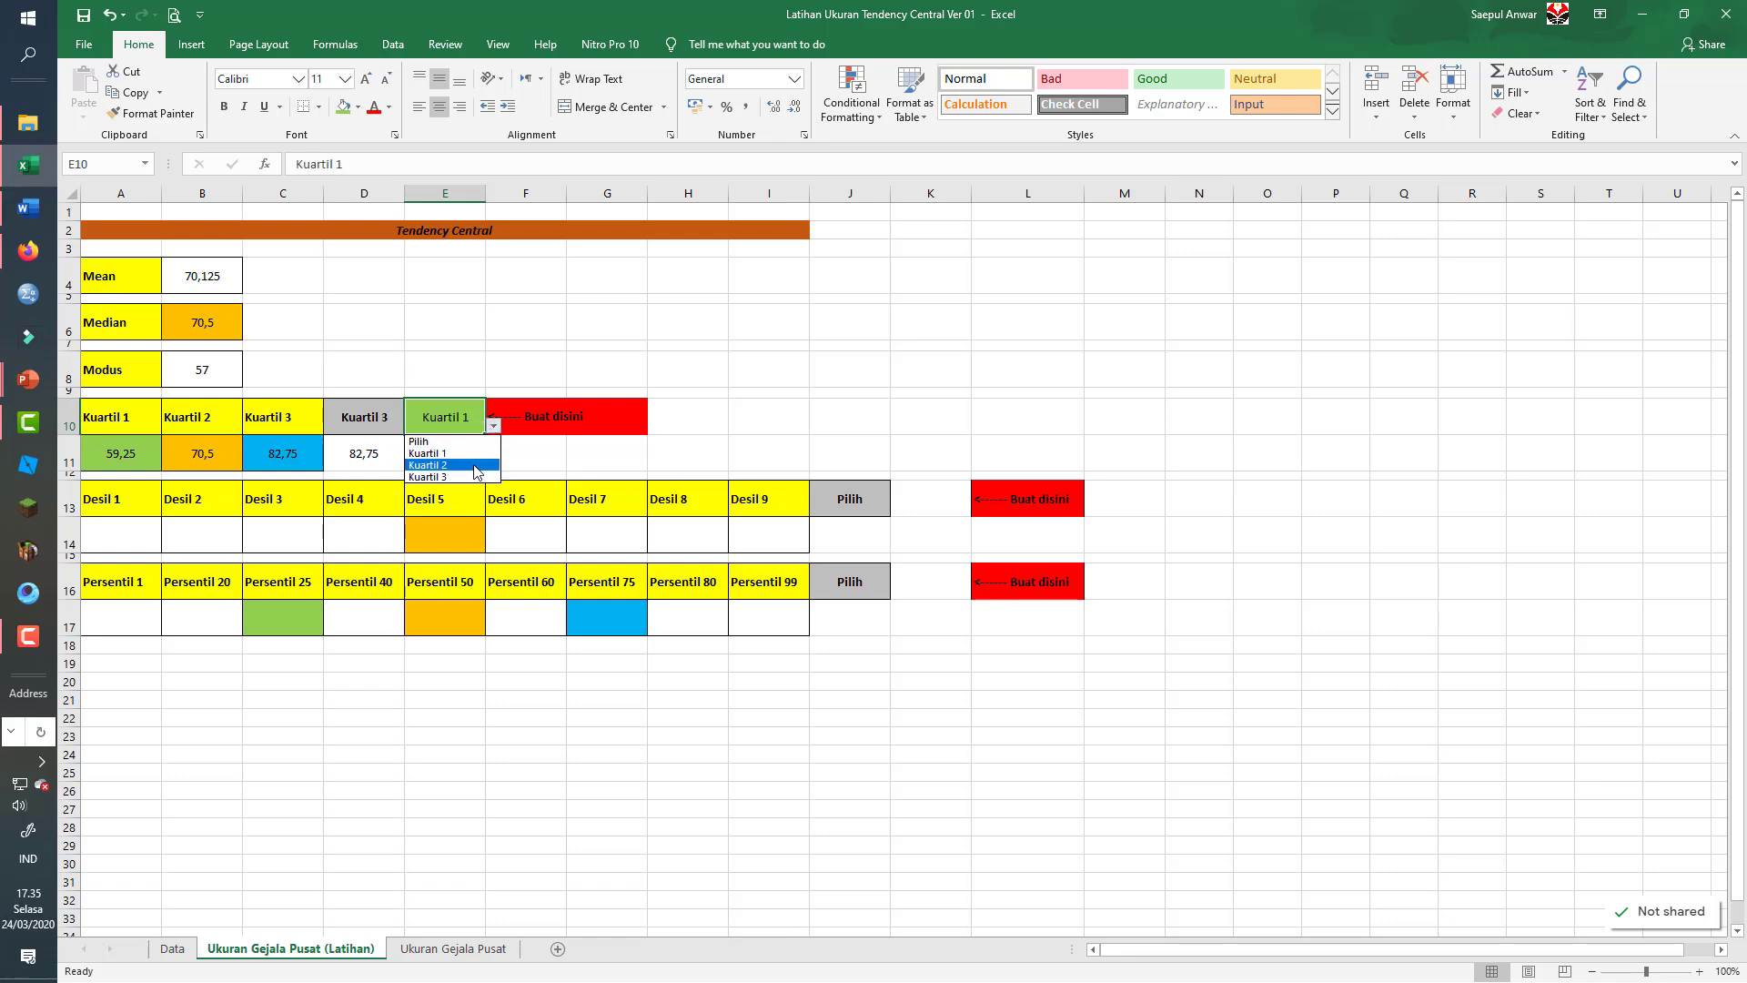
{"action": "left_click", "coordinate": [455, 457]}
{"action": "left_click", "coordinate": [473, 452]}
{"action": "left_click", "coordinate": [472, 418]}
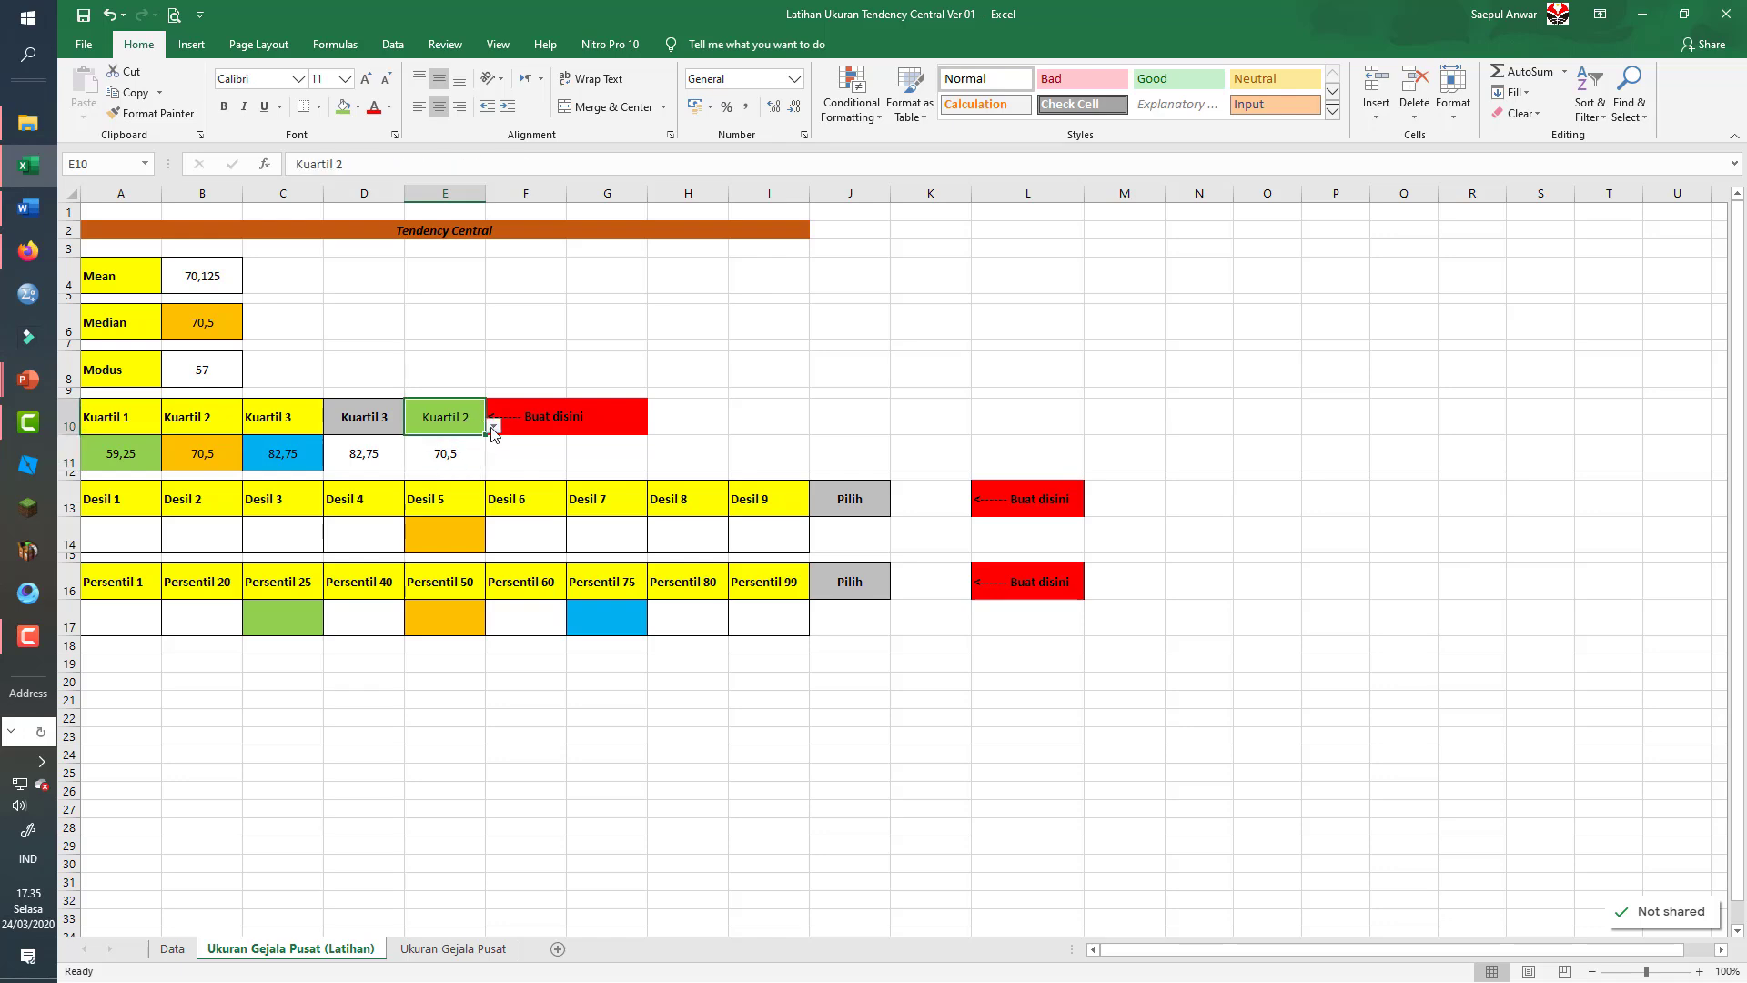
{"action": "left_click", "coordinate": [493, 425]}
{"action": "left_click", "coordinate": [472, 477]}
- Enter the formula =PERCENTILE(Nilai;0,1) in A14 to calculate Desil 1
{"action": "left_click", "coordinate": [122, 525]}
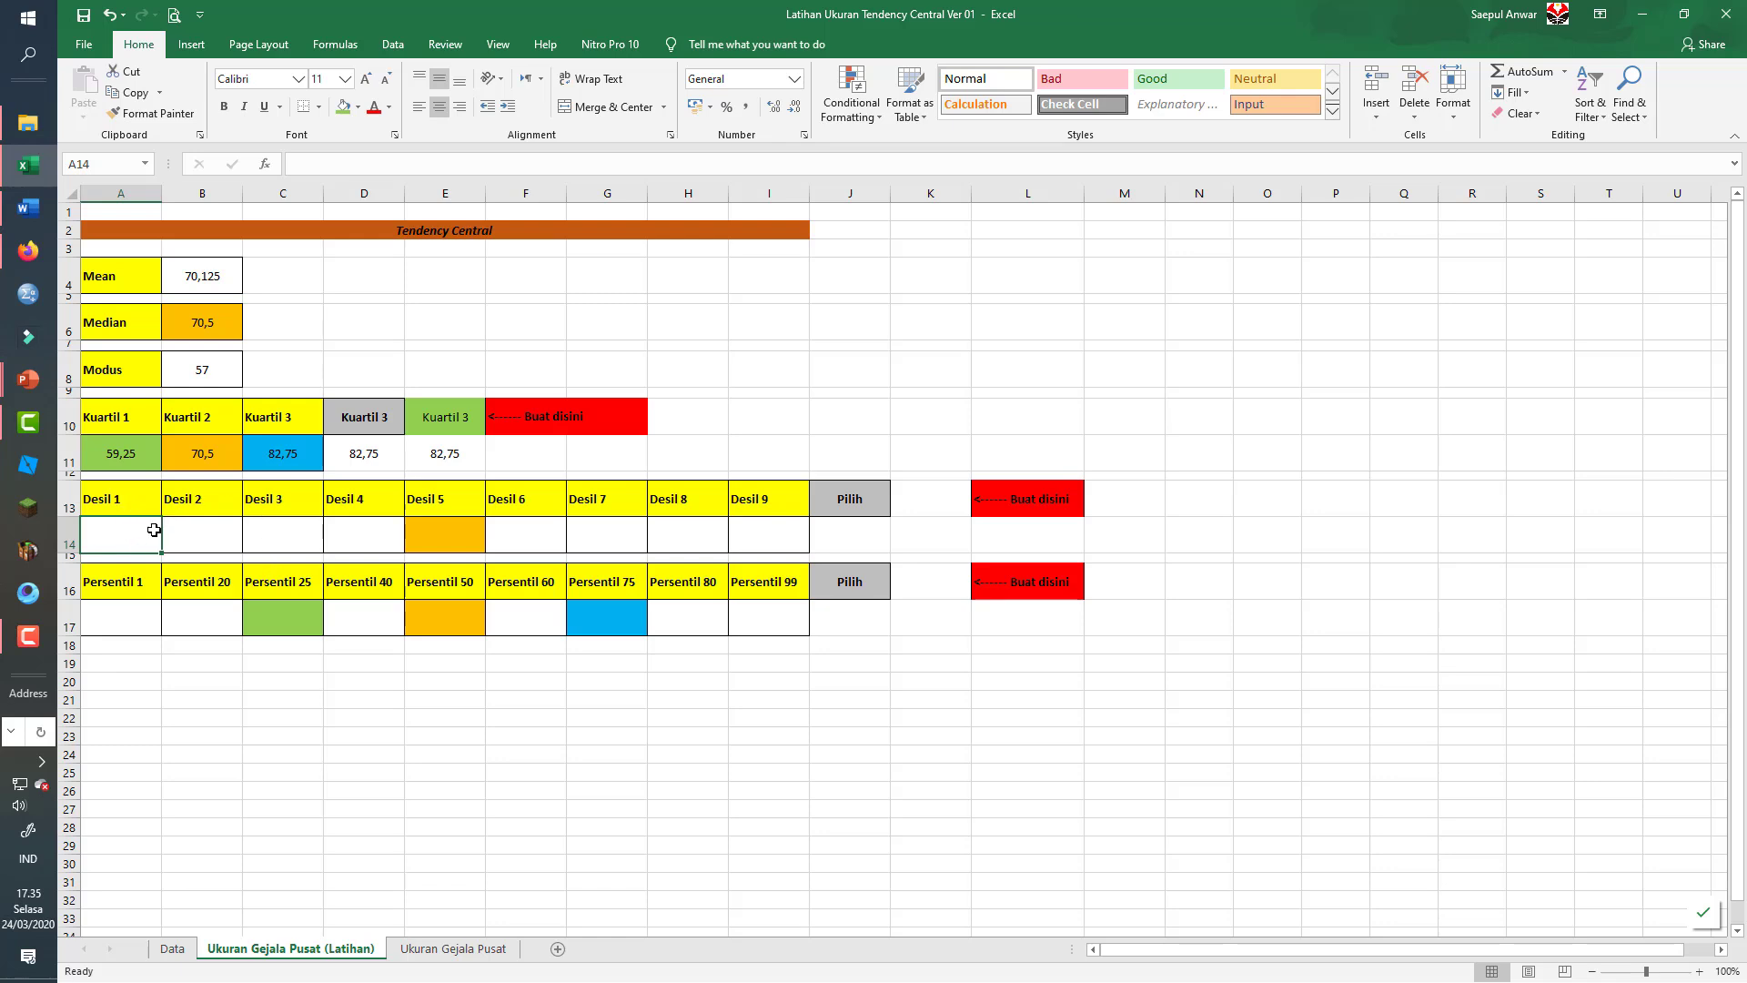
{"action": "type", "text": "="}
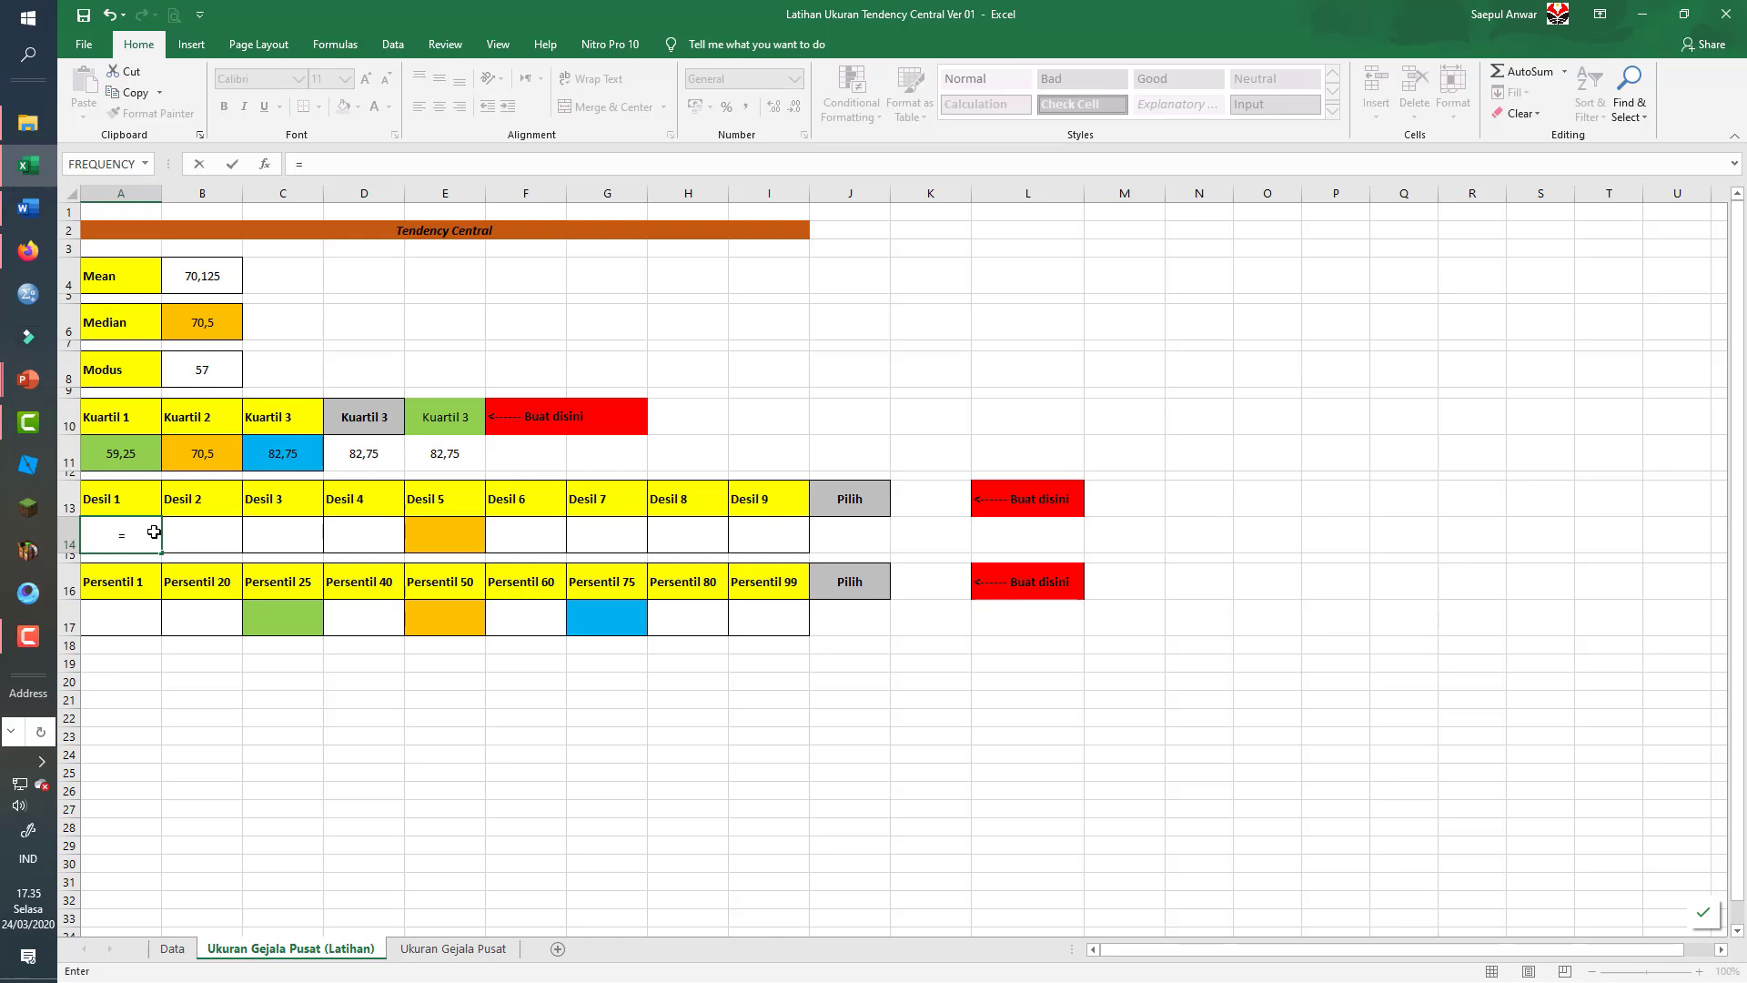
{"action": "type", "text": "perce"}
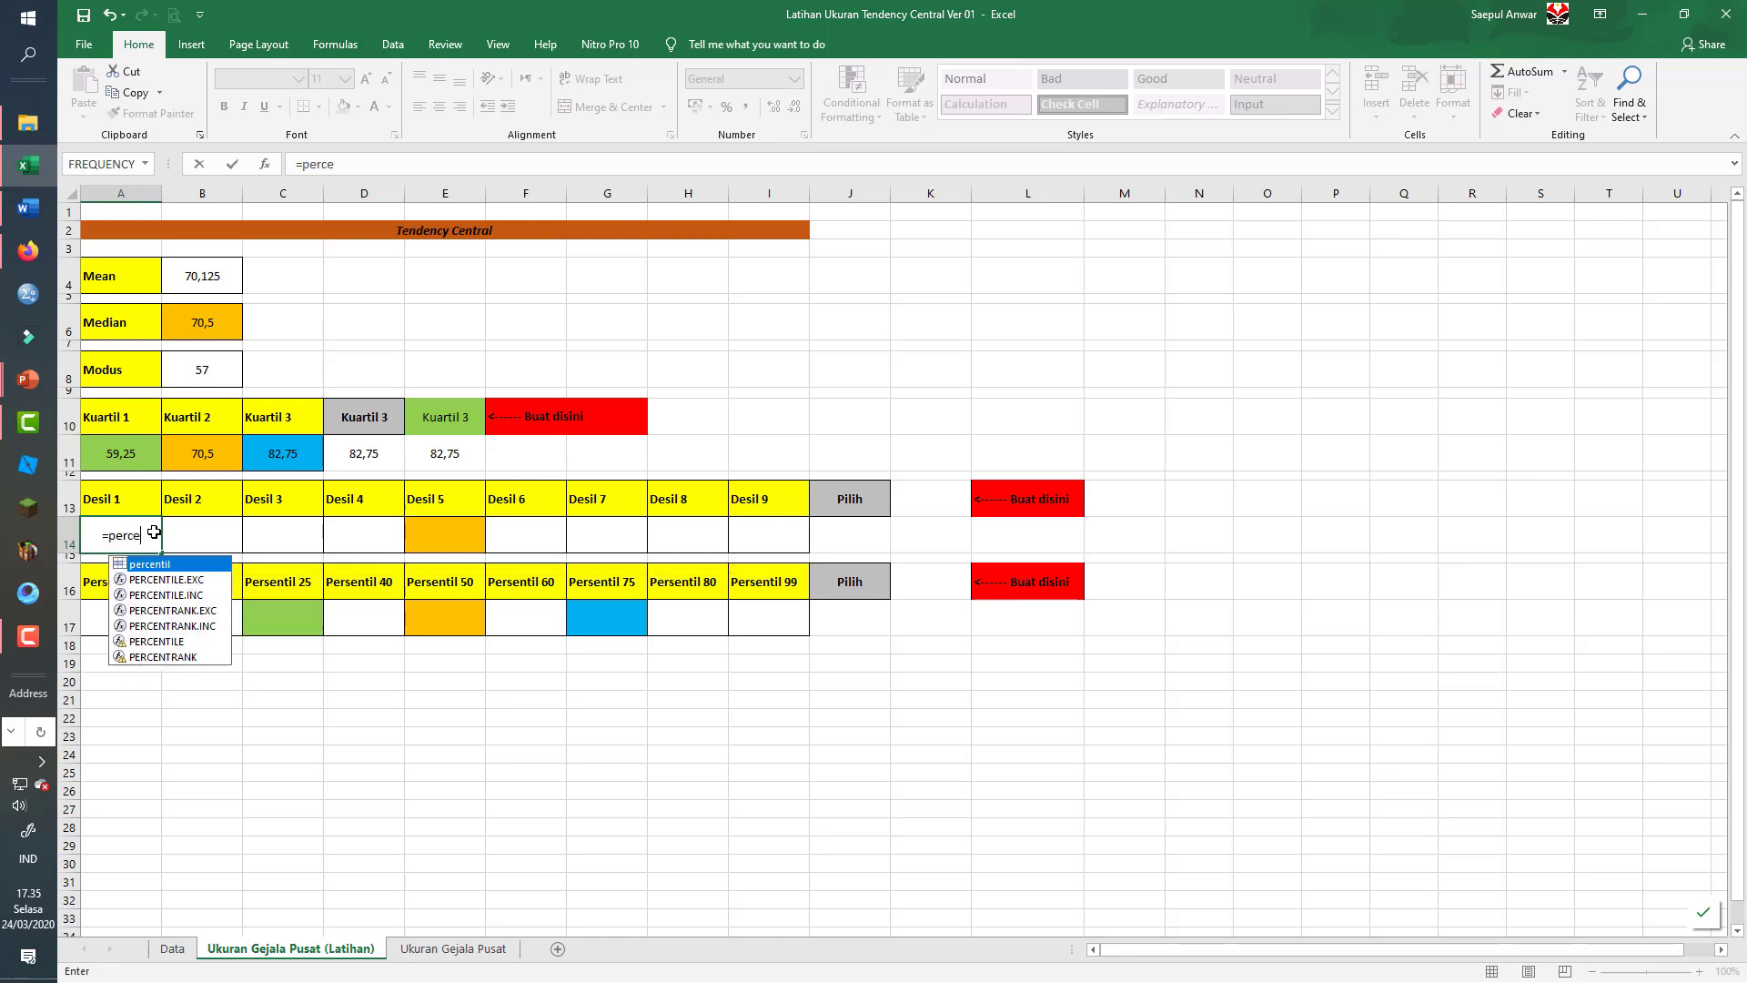
{"action": "type", "text": "ntile"}
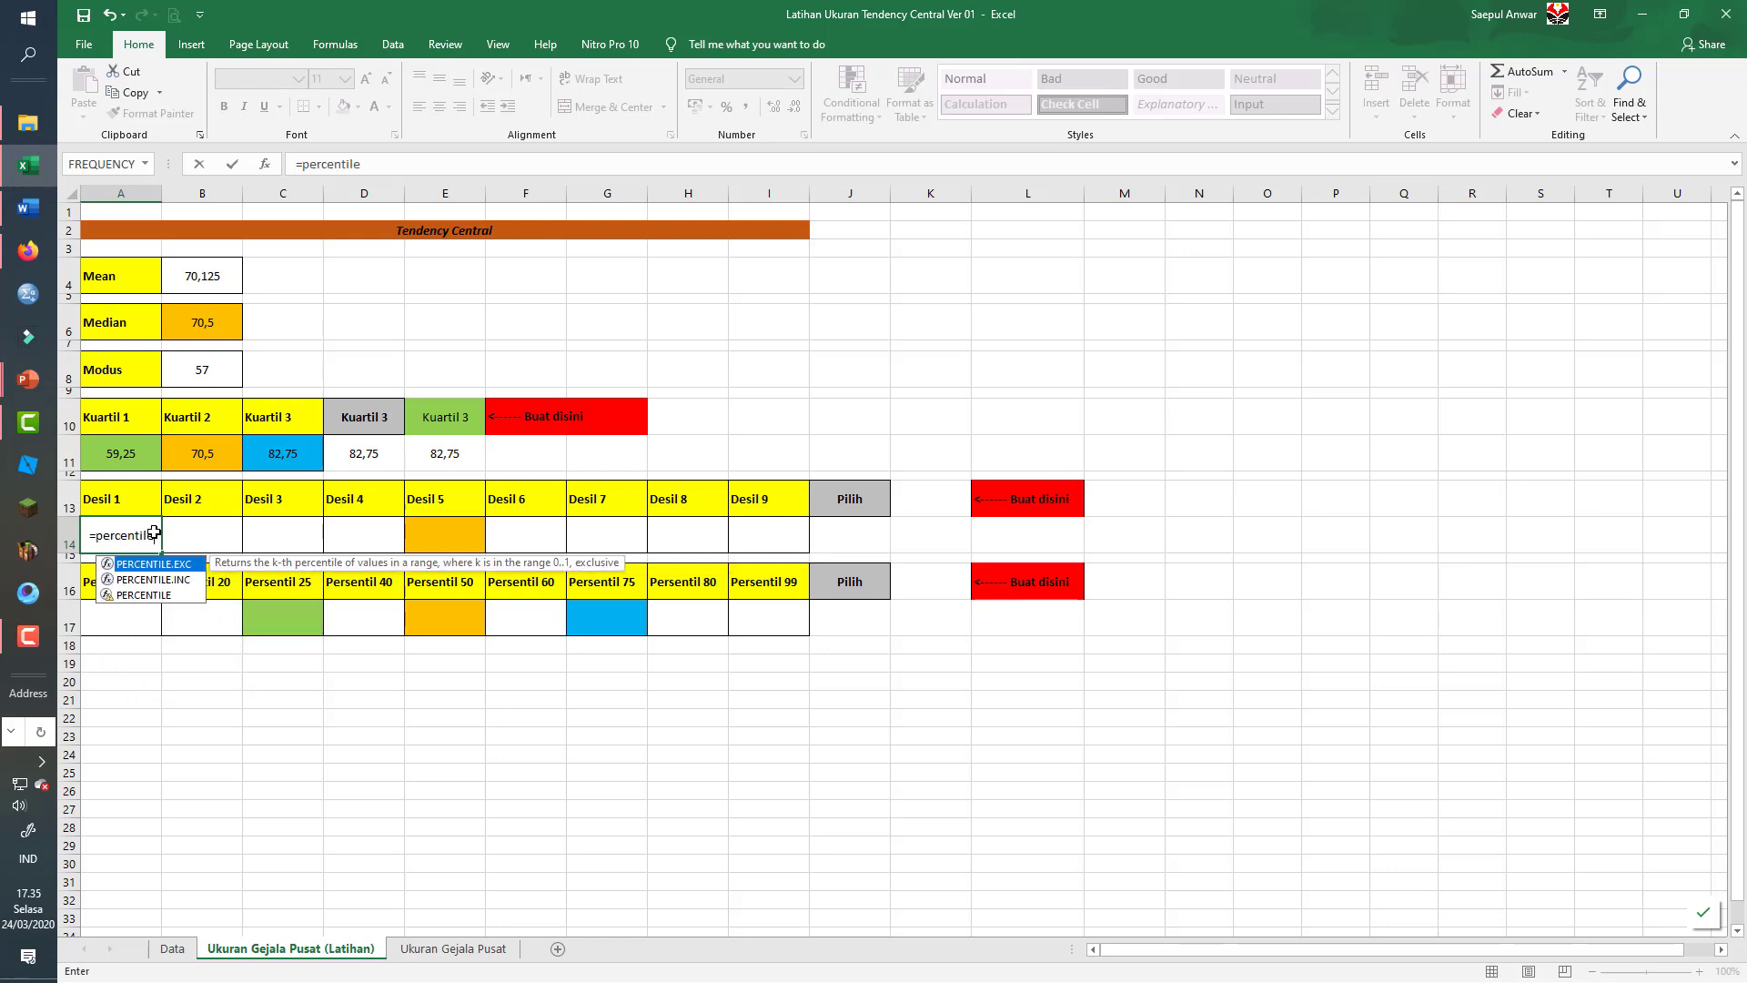
{"action": "type", "text": "(n"}
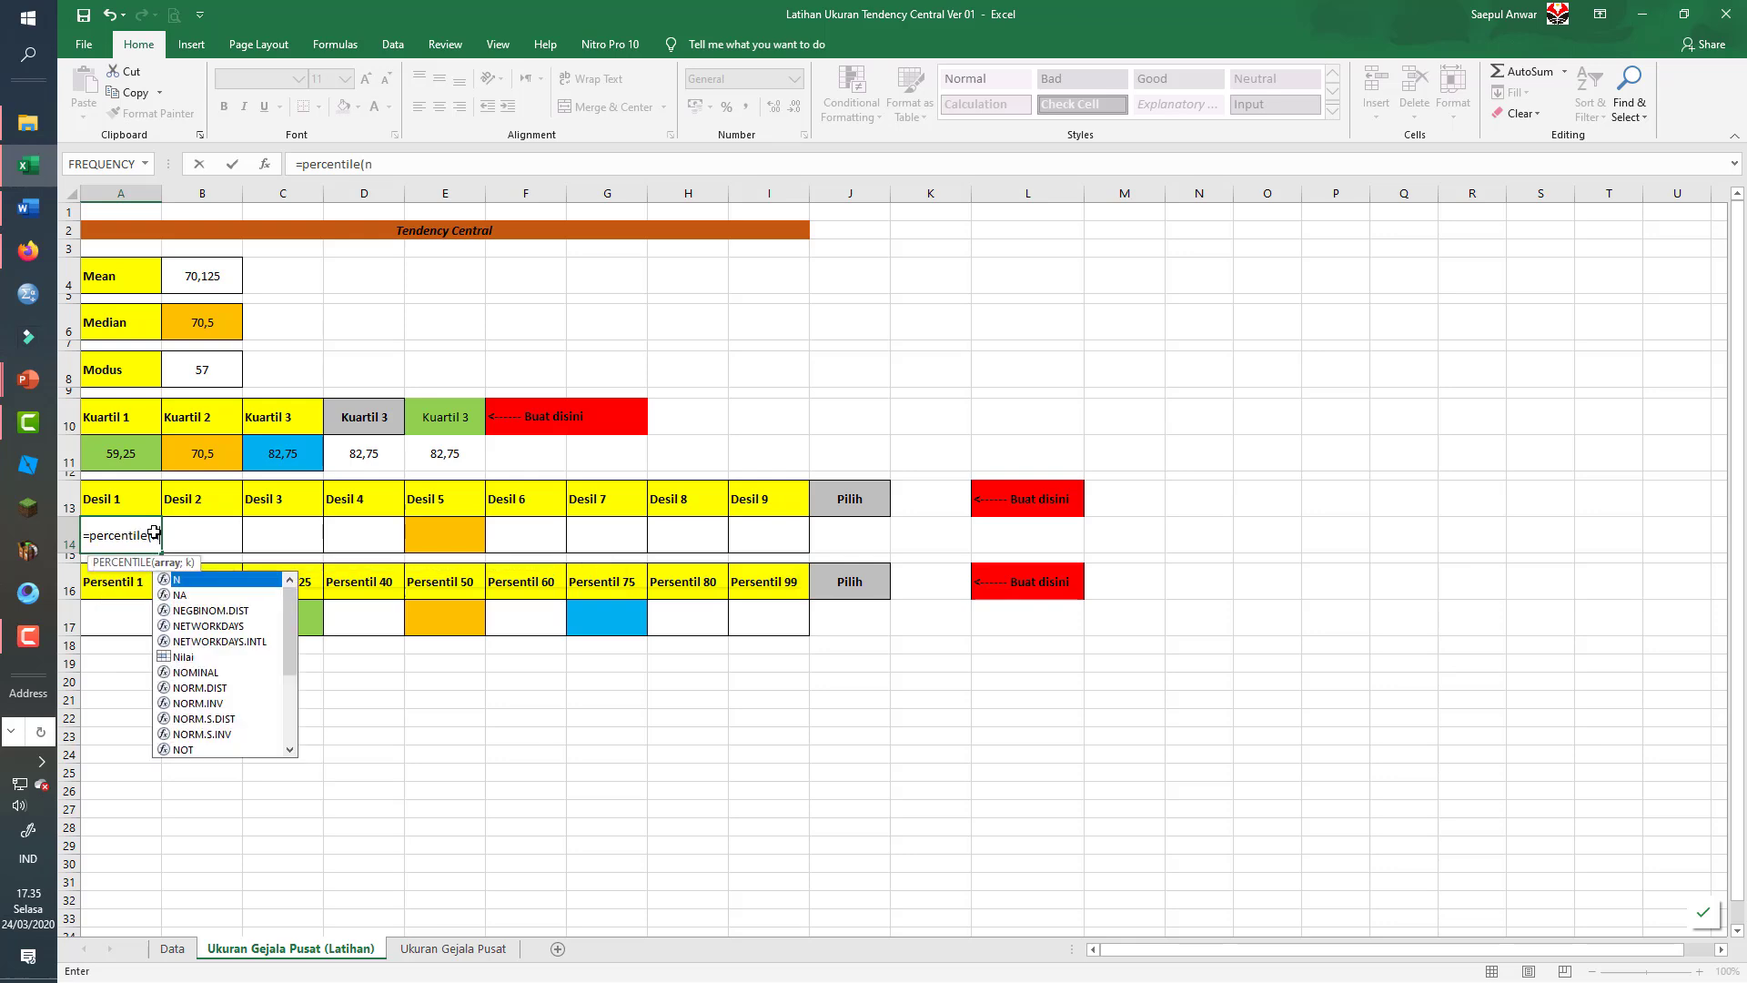
{"action": "type", "text": "ilai;"}
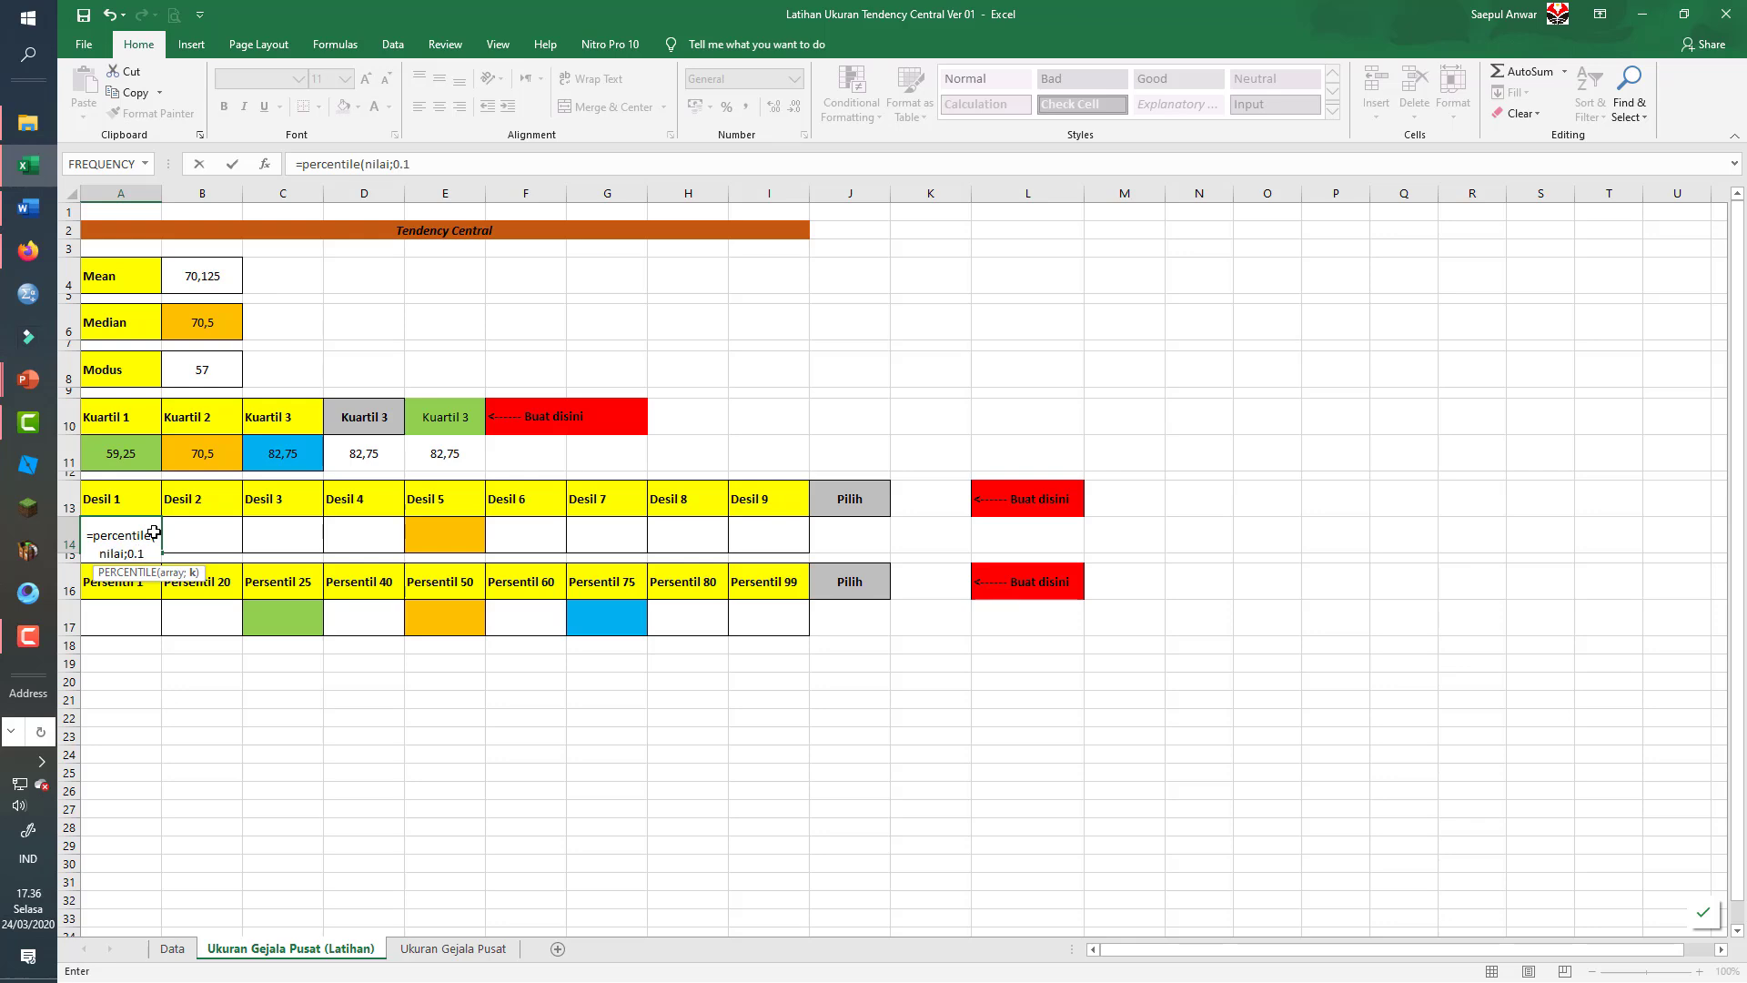
{"action": "type", "text": "0,1)"}
{"action": "key", "text": "Return"}
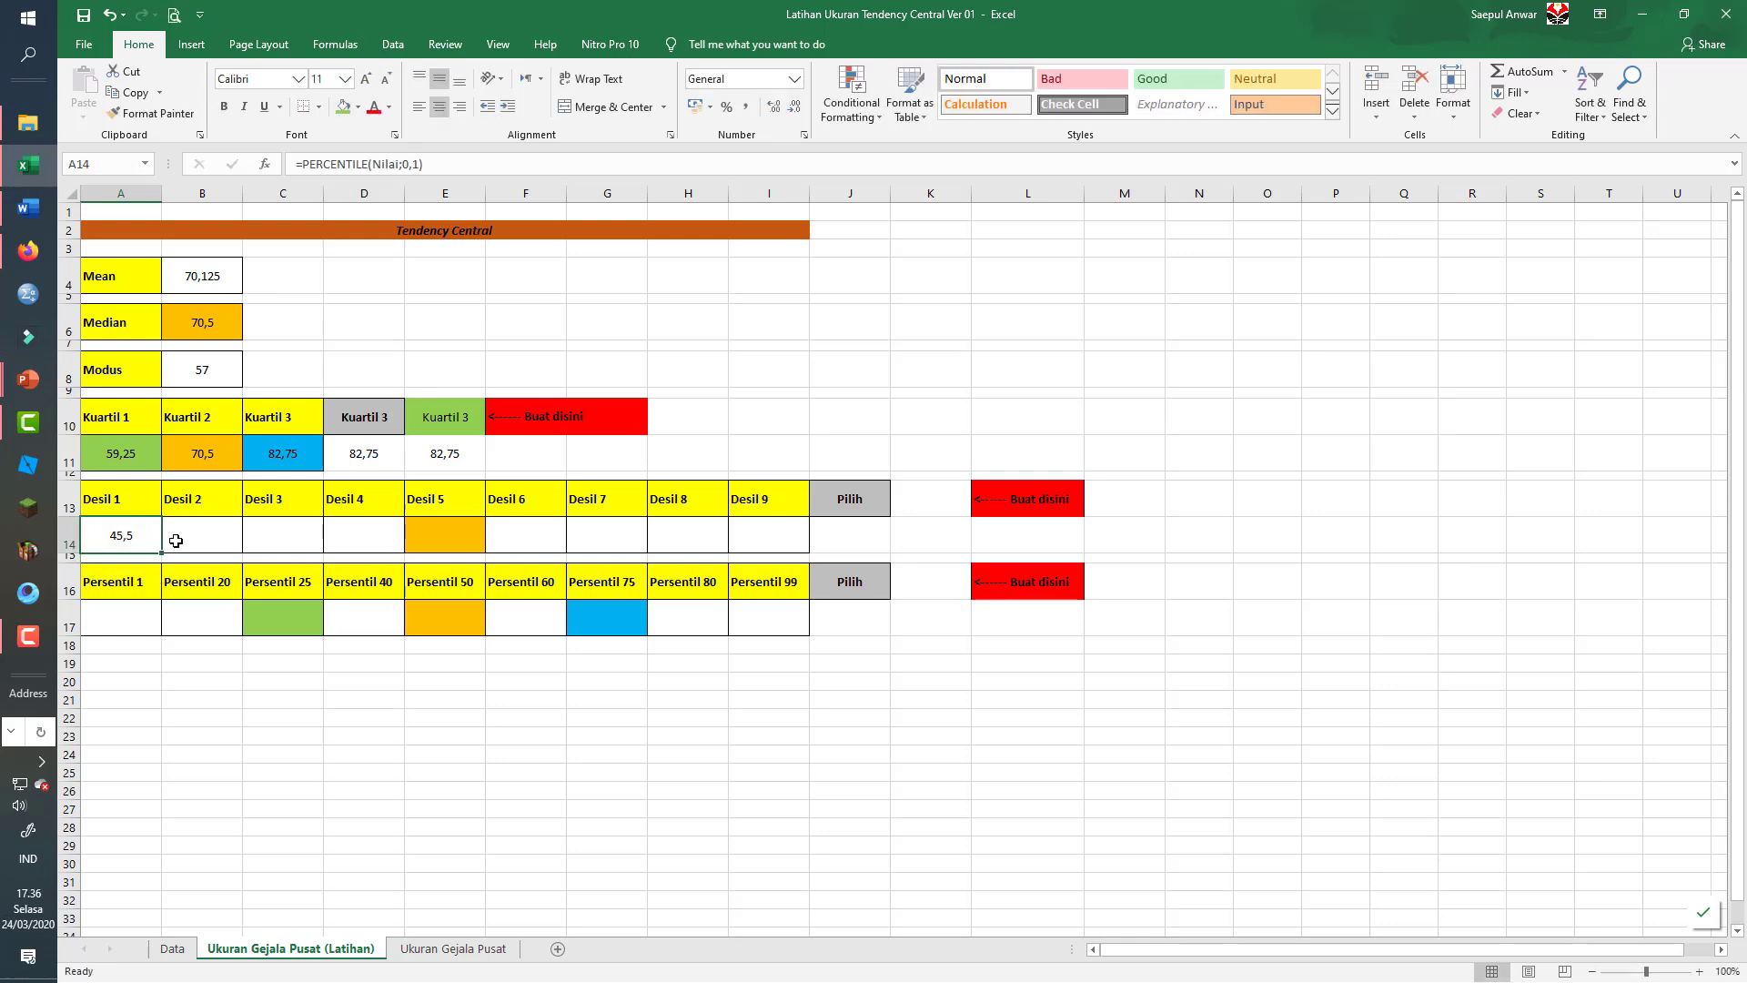
- Copy the Desil 1 formula from A14 into B14:D14
{"action": "key", "text": "ctrl+c"}
{"action": "left_click_drag", "start_coordinate": [192, 528], "coordinate": [376, 527]}
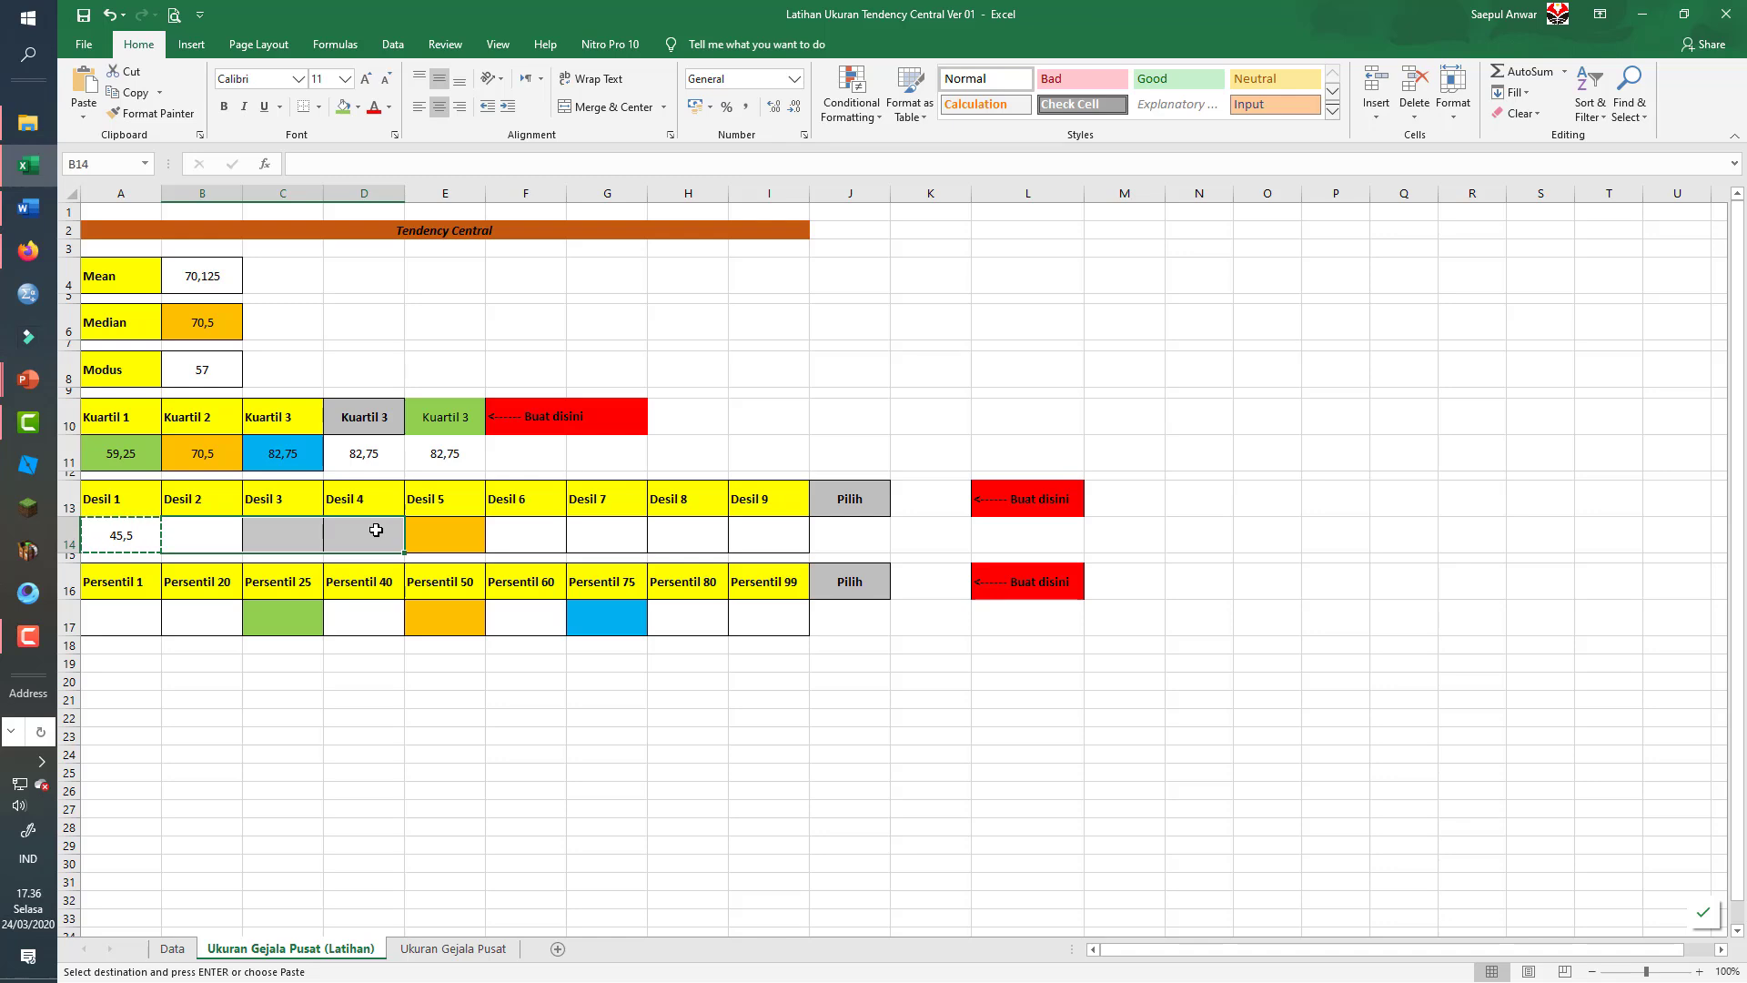
{"action": "right_click", "coordinate": [375, 529]}
{"action": "left_click", "coordinate": [473, 614]}
- Change the percentile argument of the Desil 2 formula in B14 to 0,2
{"action": "left_click", "coordinate": [222, 536]}
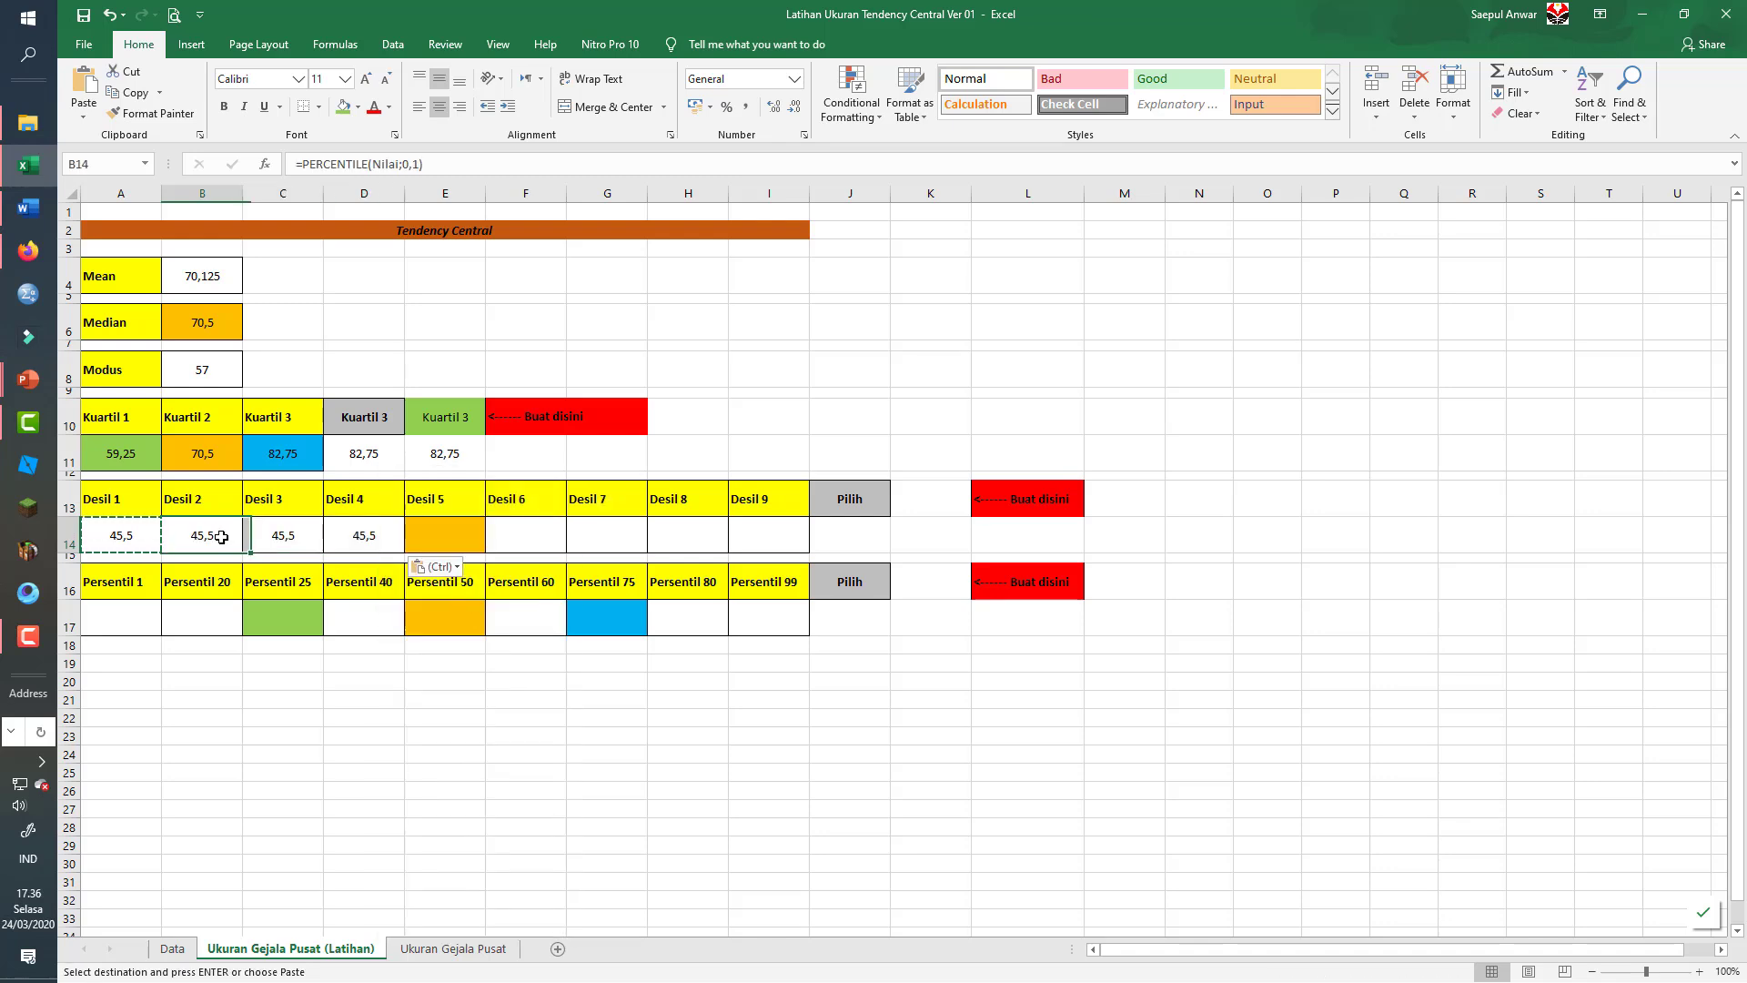
{"action": "left_click", "coordinate": [418, 165]}
{"action": "key", "text": "BackSpace"}
{"action": "type", "text": "2"}
{"action": "key", "text": "Return"}
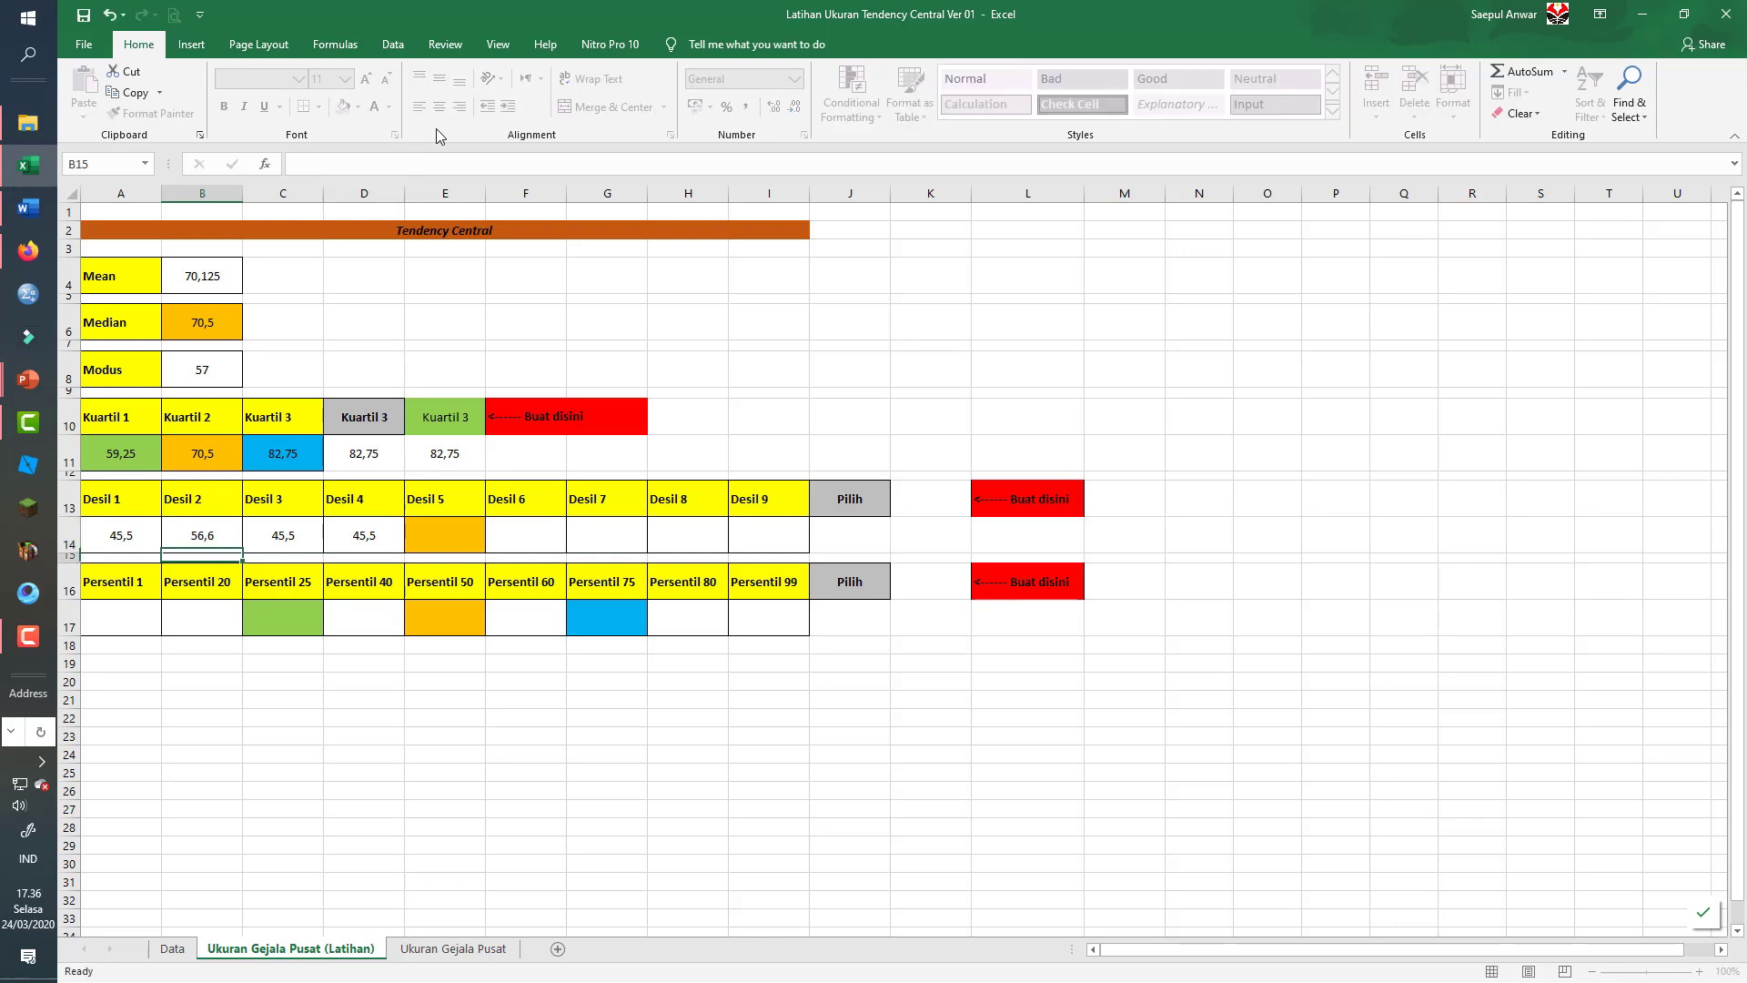
- Change the percentile argument of the Desil 3 formula in C14 to 0,3
{"action": "key", "text": "Up"}
{"action": "key", "text": "Right"}
{"action": "key", "text": "F2"}
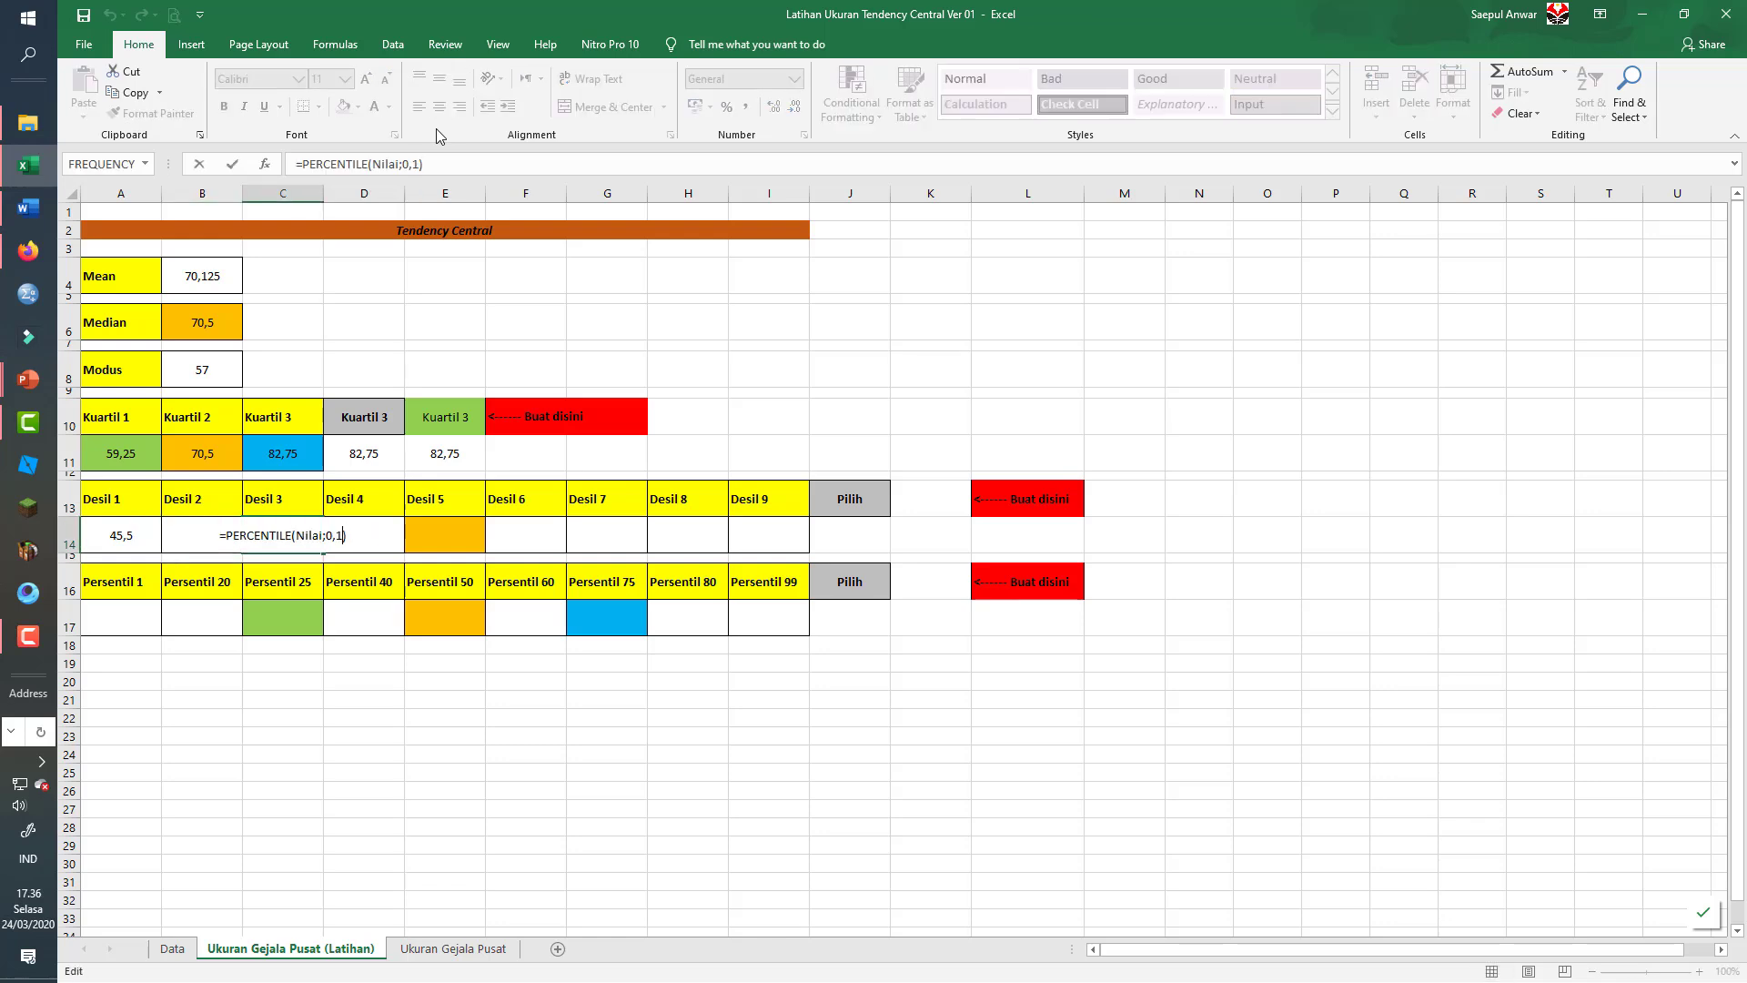
{"action": "key", "text": "shift+Left"}
{"action": "type", "text": "3"}
{"action": "key", "text": "Return"}
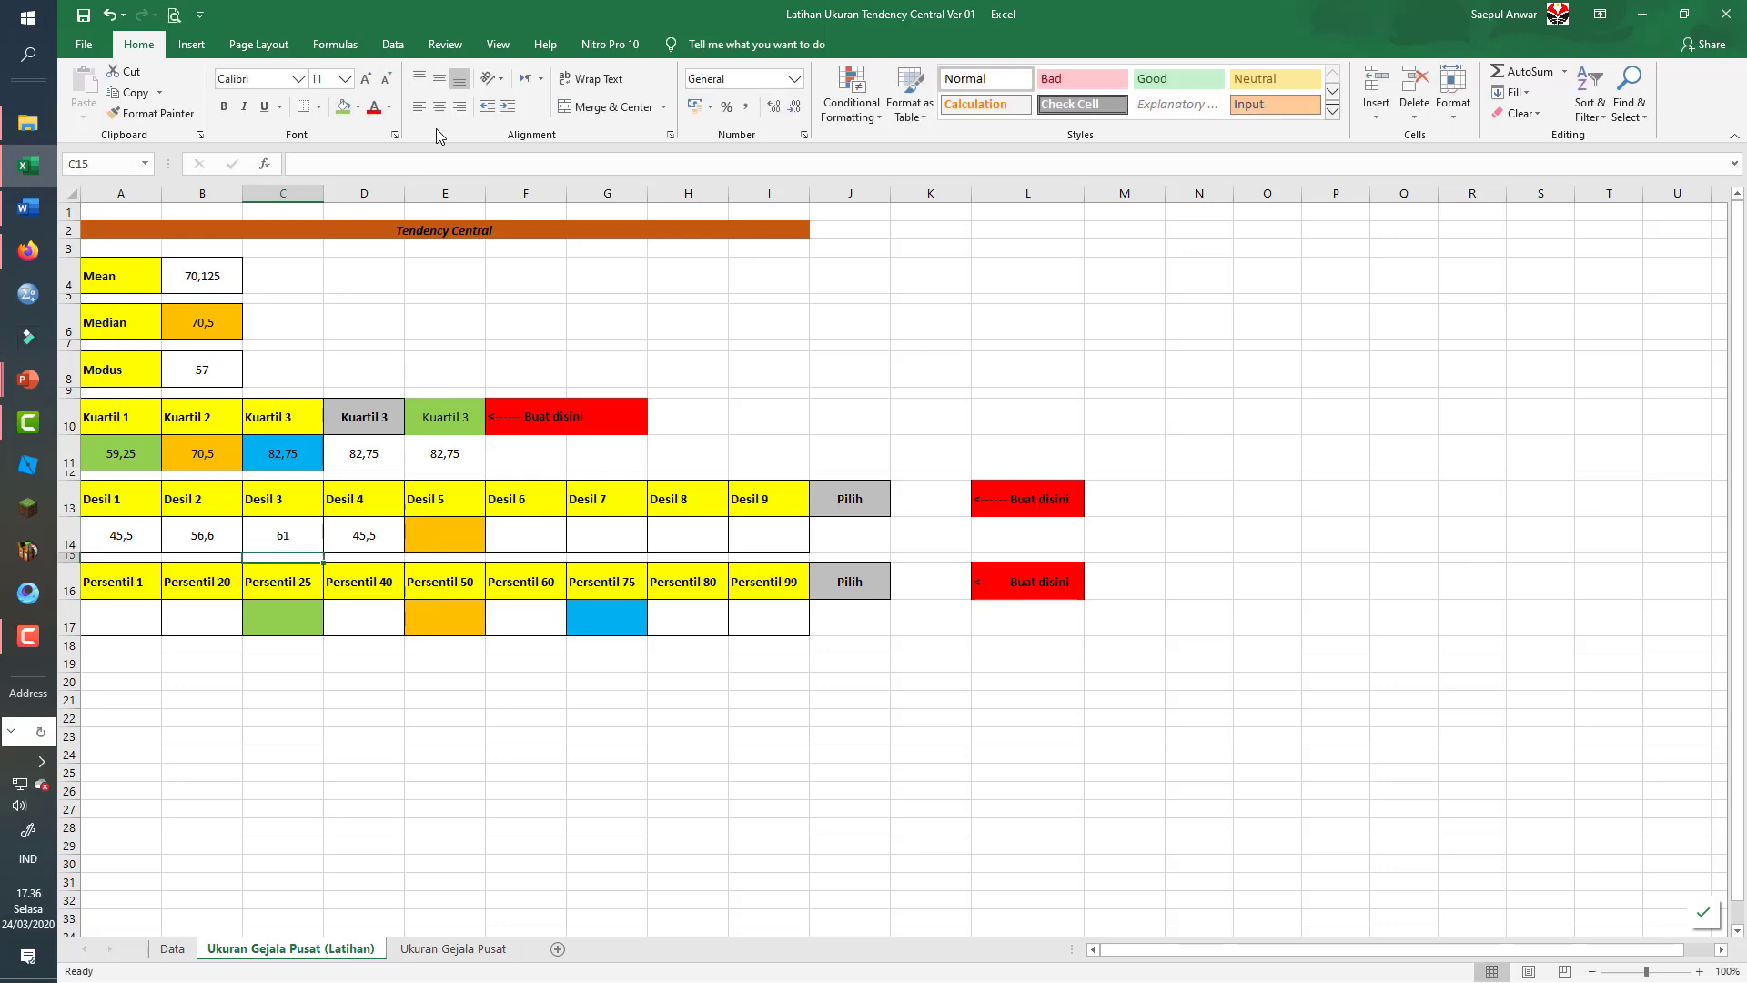
- Change the percentile argument of the Desil 4 formula in D14 to 0,4
{"action": "key", "text": "Up"}
{"action": "key", "text": "Right"}
{"action": "key", "text": "F2"}
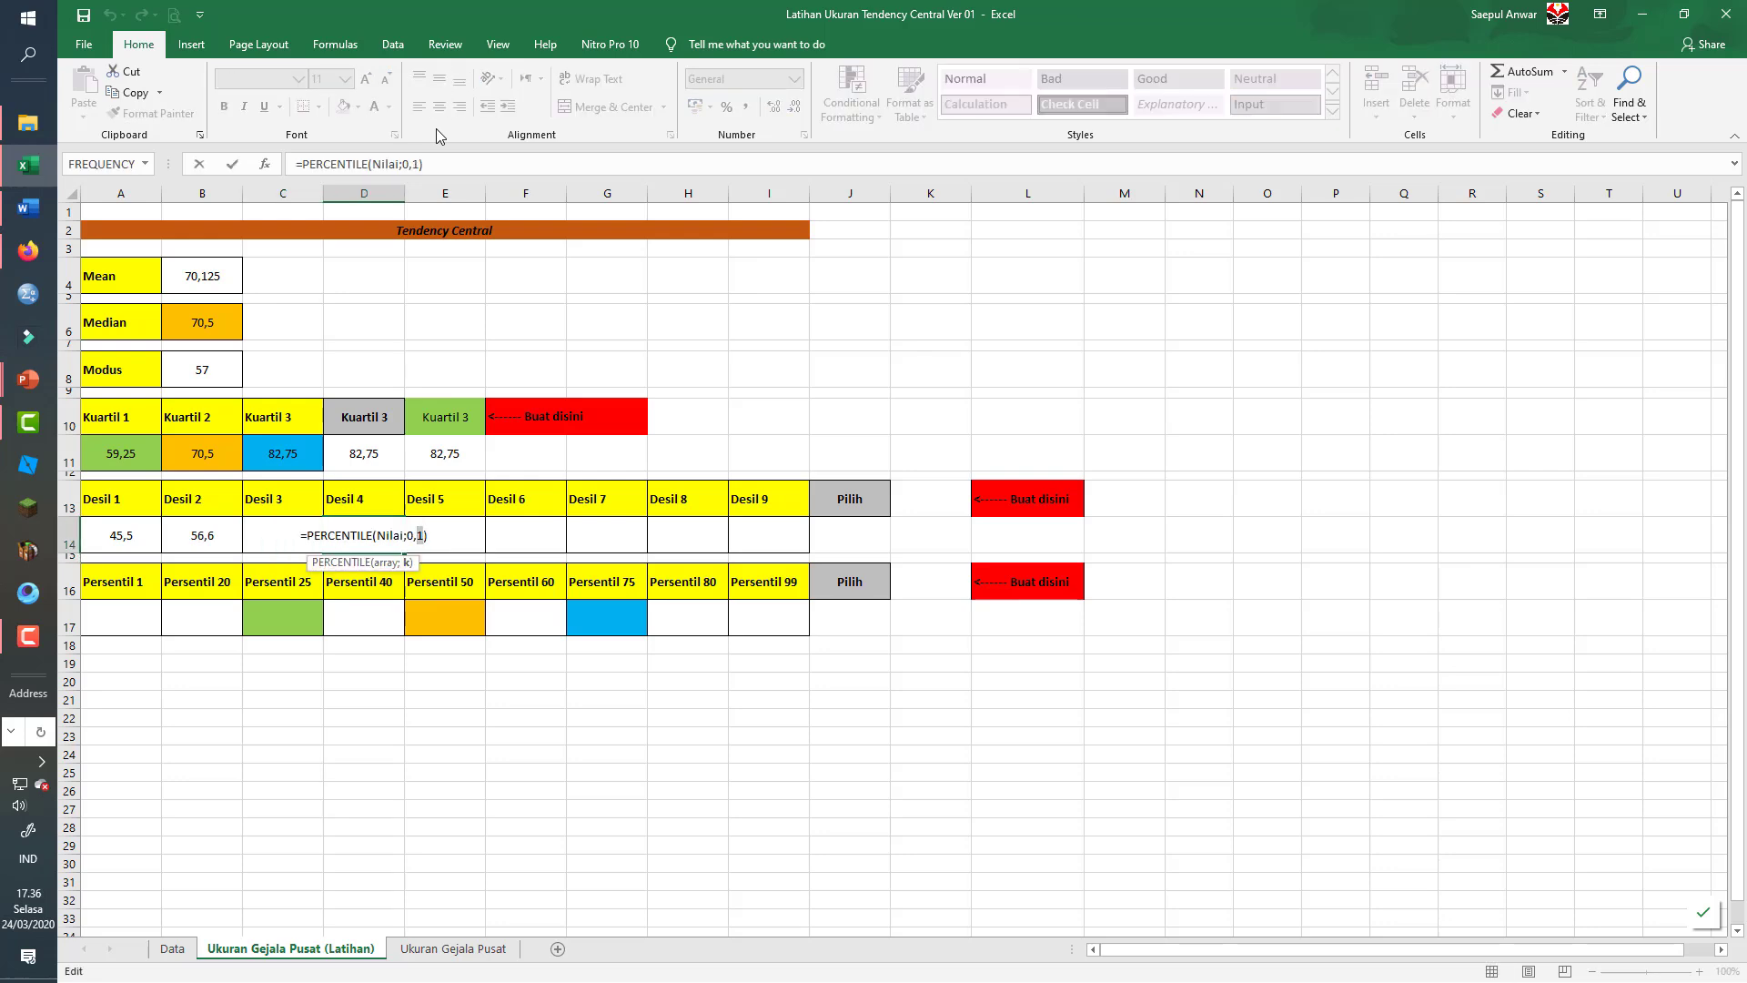
{"action": "type", "text": "4"}
{"action": "key", "text": "Return"}
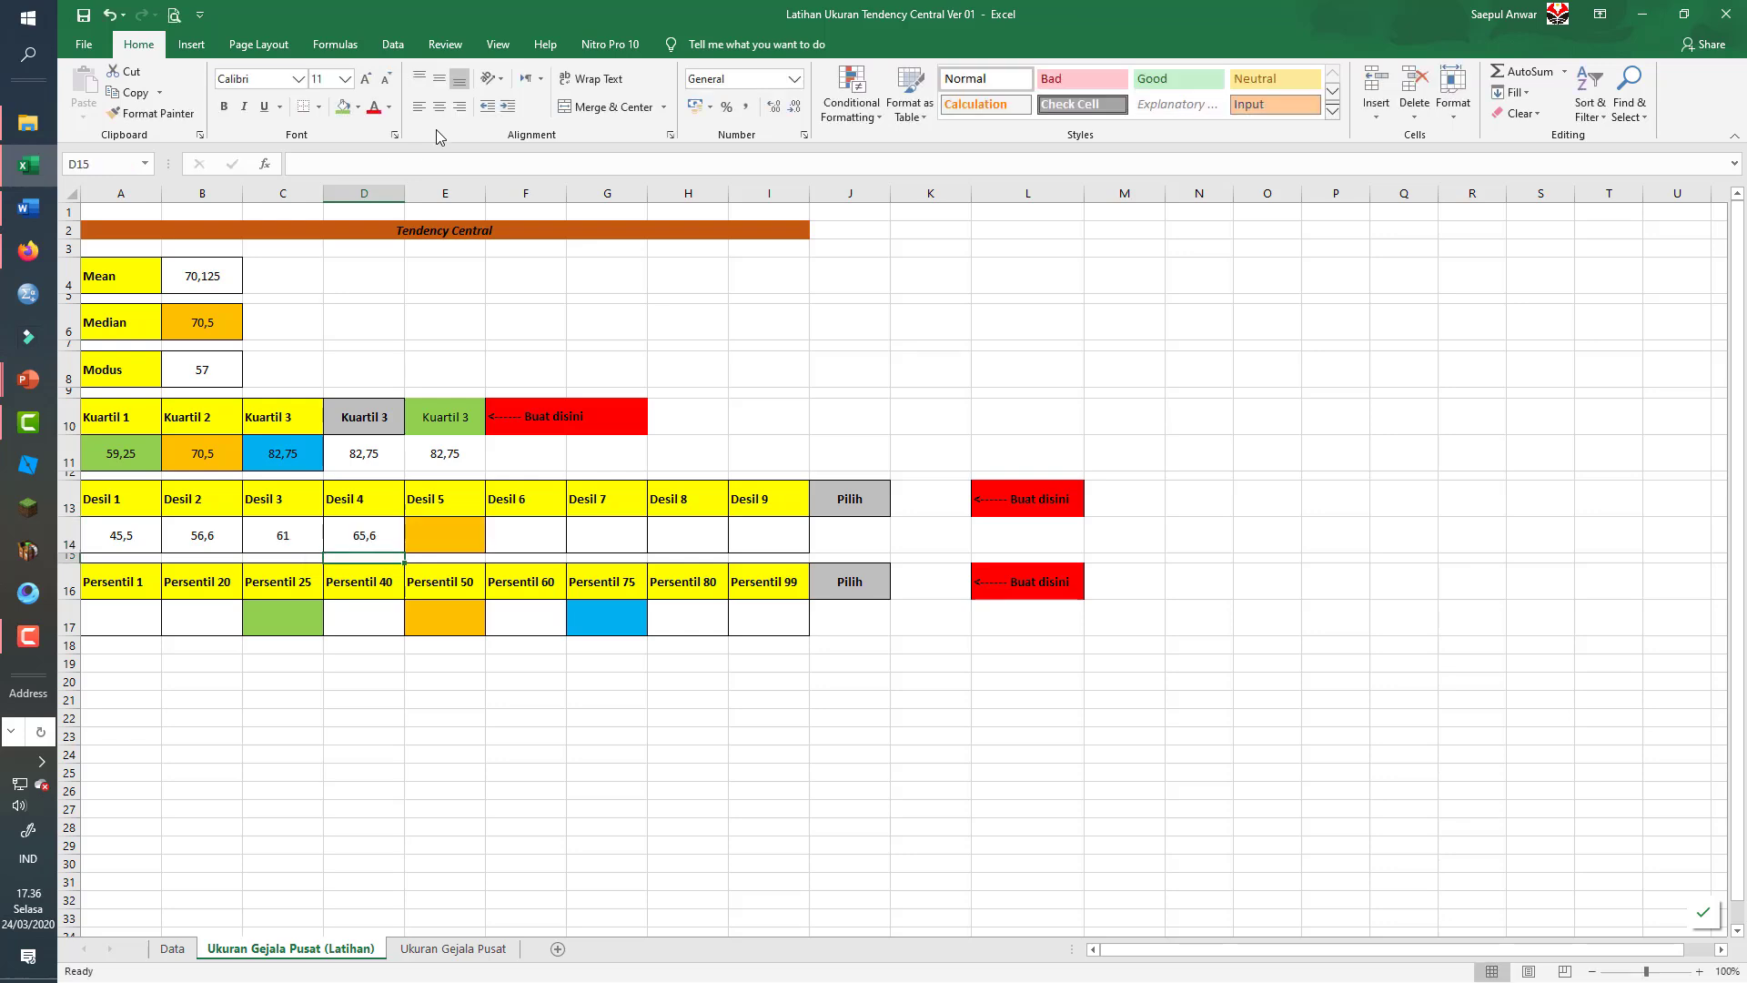
- Copy D14 into E14:J14 as formulas only, so that the existing cell colors are kept
{"action": "left_click", "coordinate": [387, 528]}
{"action": "right_click", "coordinate": [382, 530]}
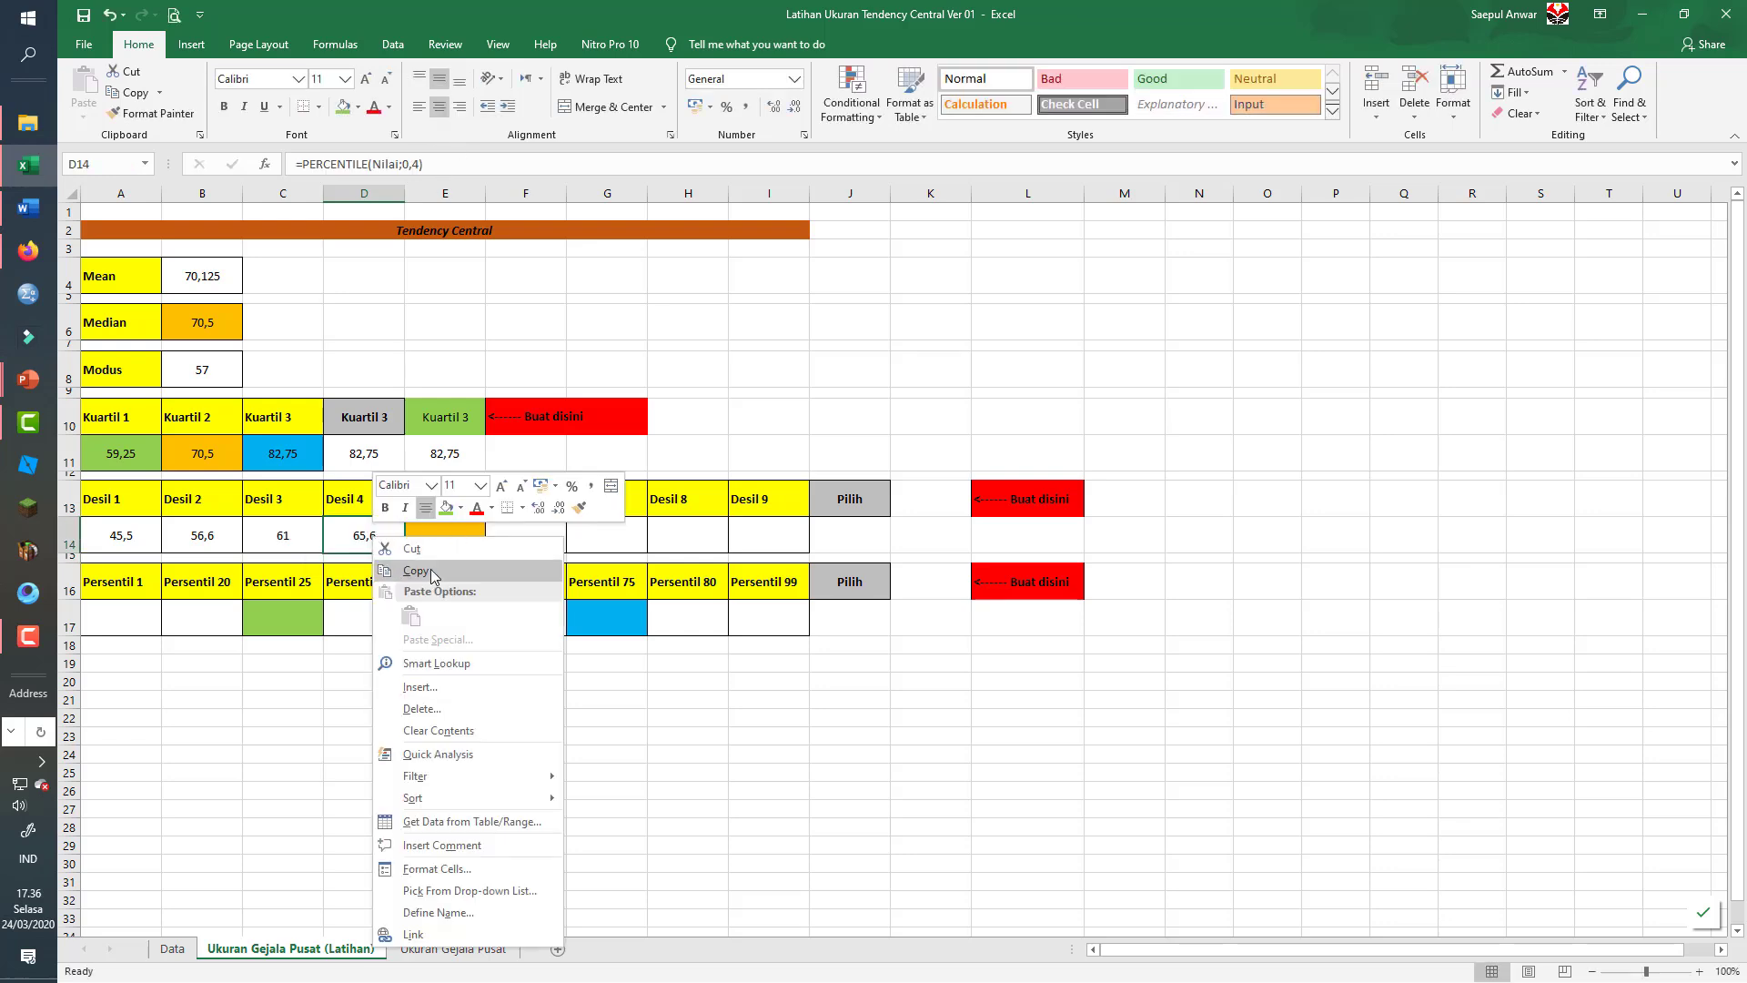
{"action": "left_click", "coordinate": [429, 569]}
{"action": "mouse_move", "coordinate": [441, 534]}
{"action": "left_mouse_down"}
{"action": "mouse_move", "coordinate": [782, 542]}
{"action": "mouse_move", "coordinate": [447, 536]}
{"action": "left_mouse_up"}
{"action": "right_click", "coordinate": [447, 536]}
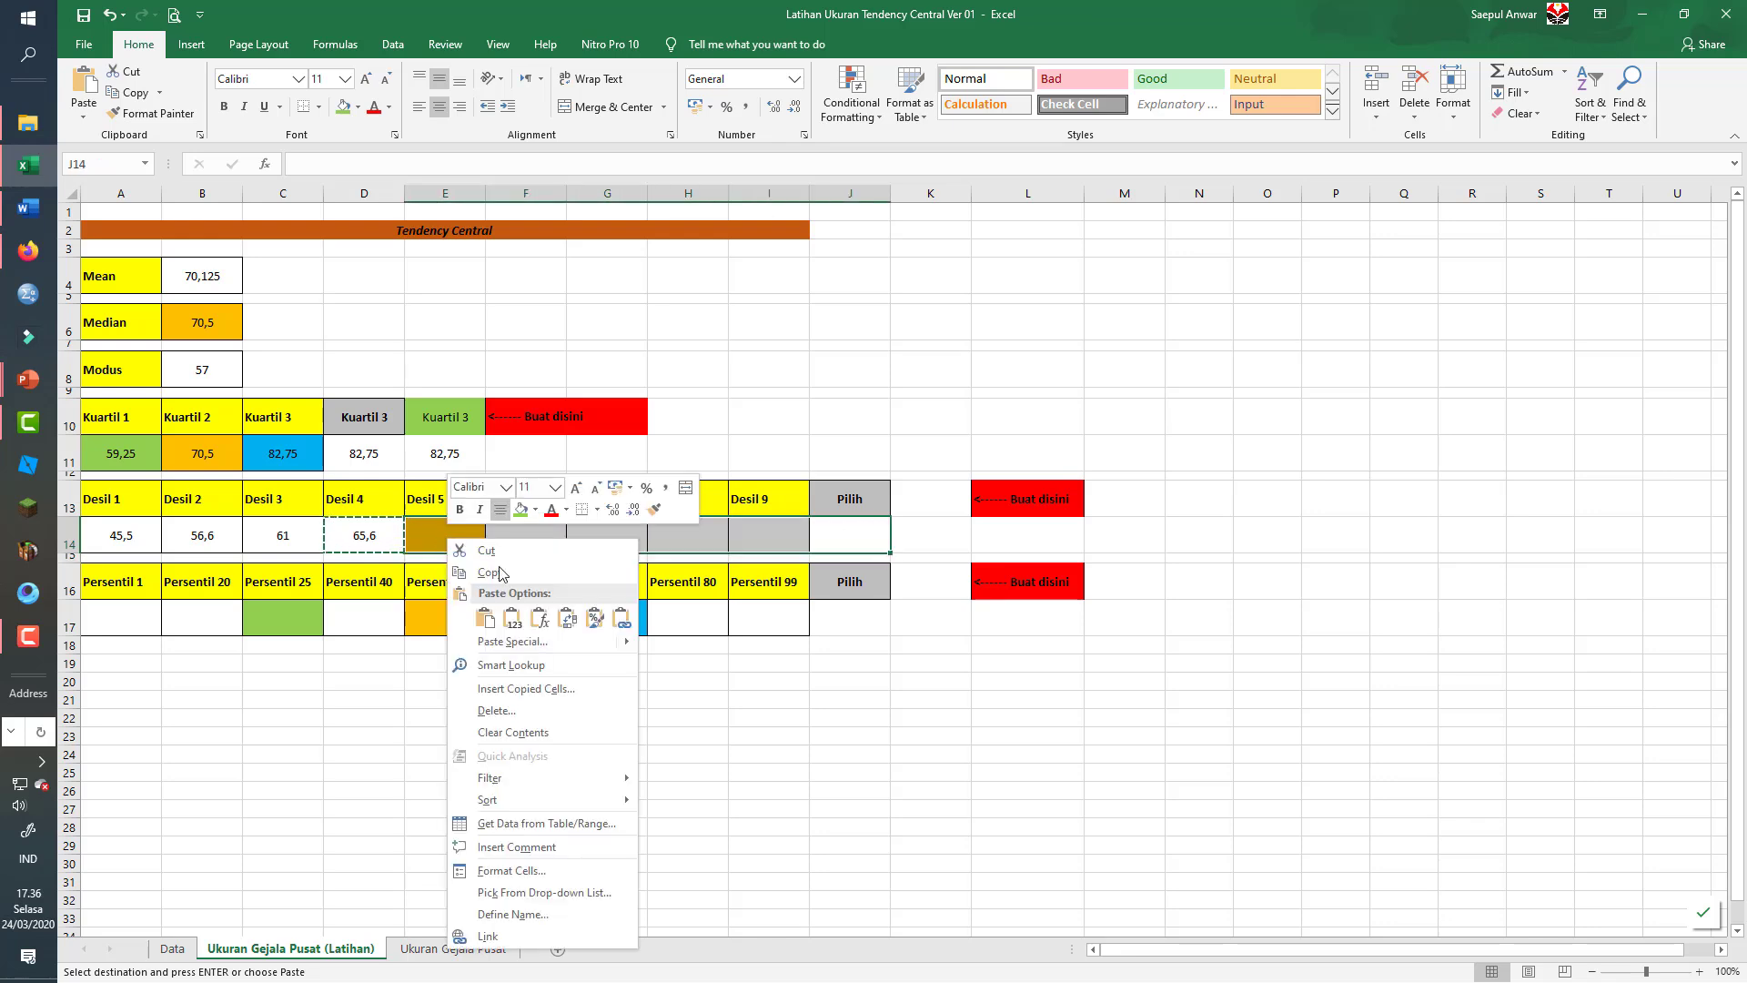
{"action": "left_click", "coordinate": [539, 617]}
- Change the percentile argument of the Desil 5 formula in E14 to 0,5
{"action": "left_click", "coordinate": [460, 535]}
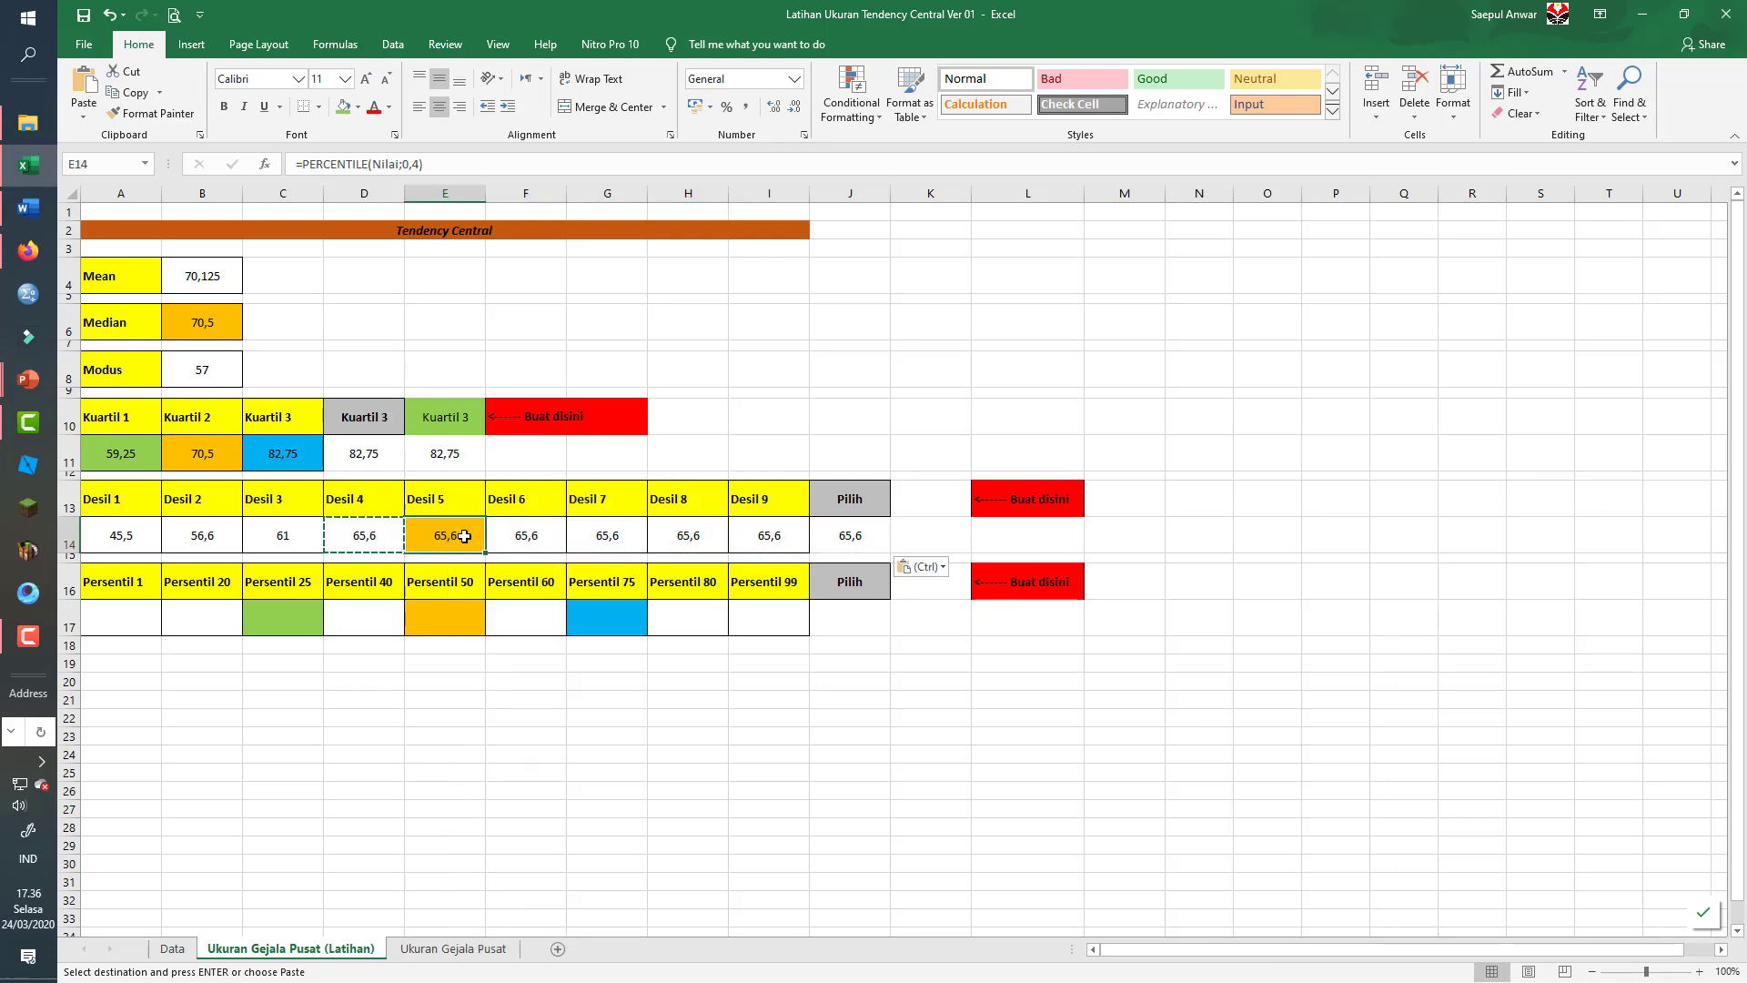
{"action": "left_click", "coordinate": [417, 163]}
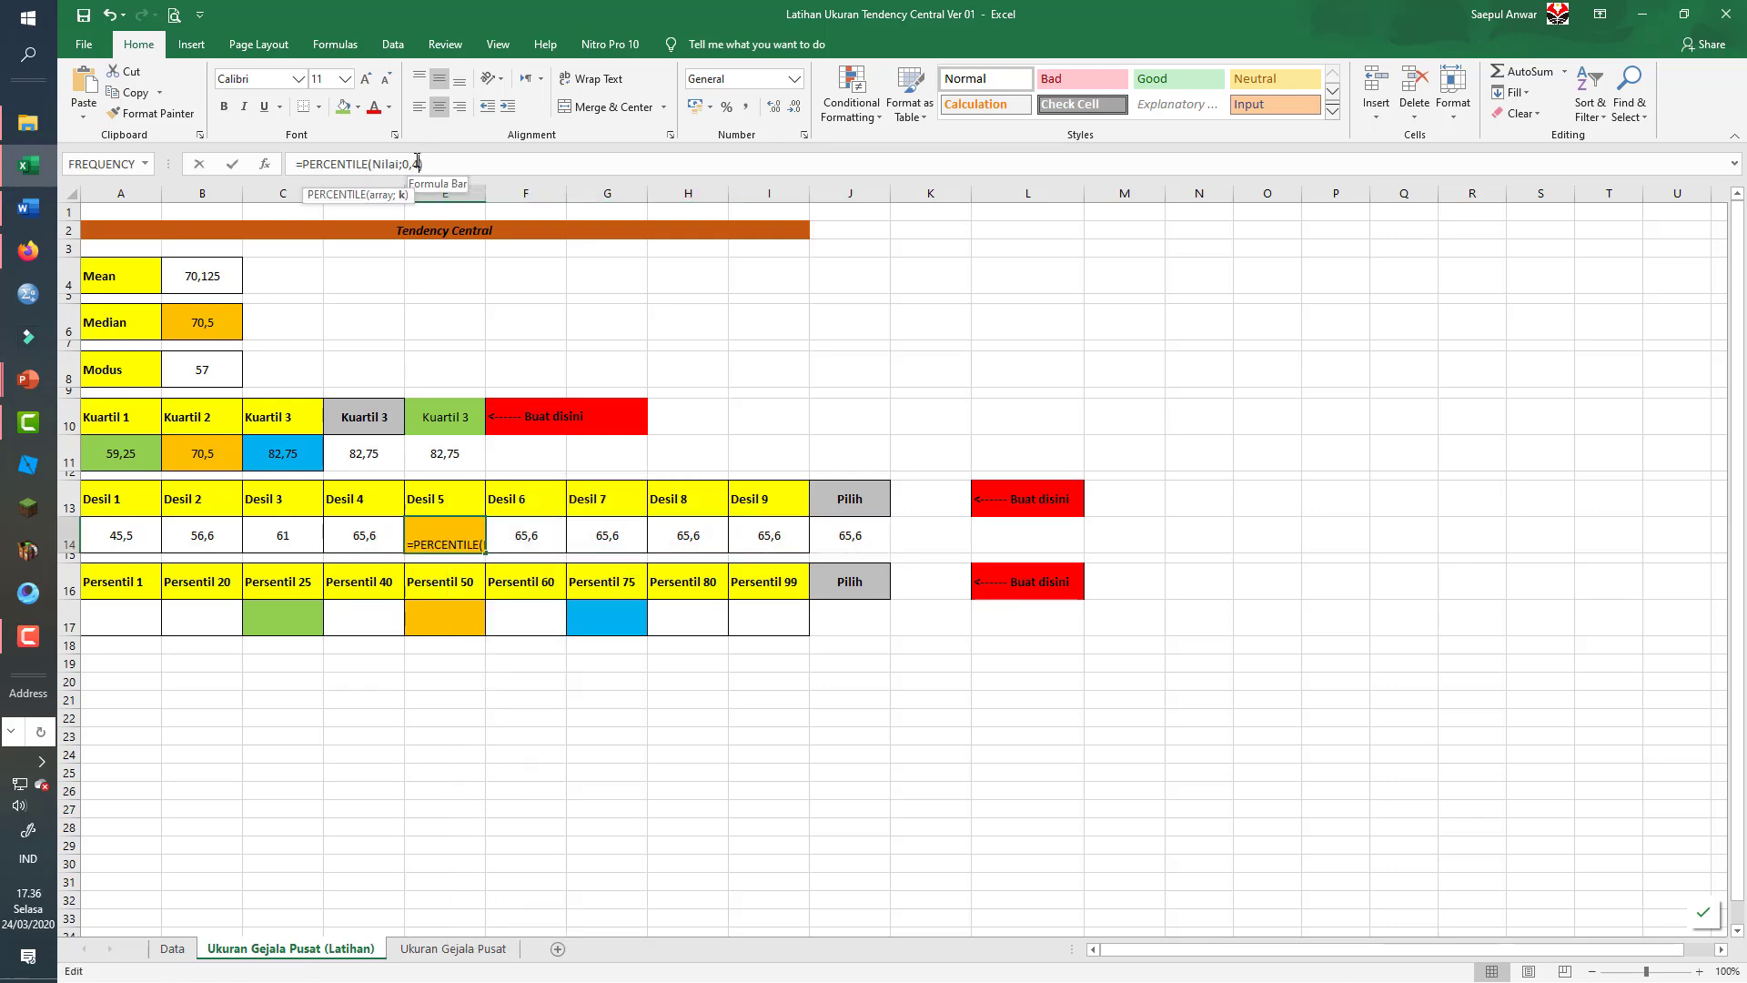
{"action": "key", "text": "BackSpace"}
{"action": "type", "text": "5"}
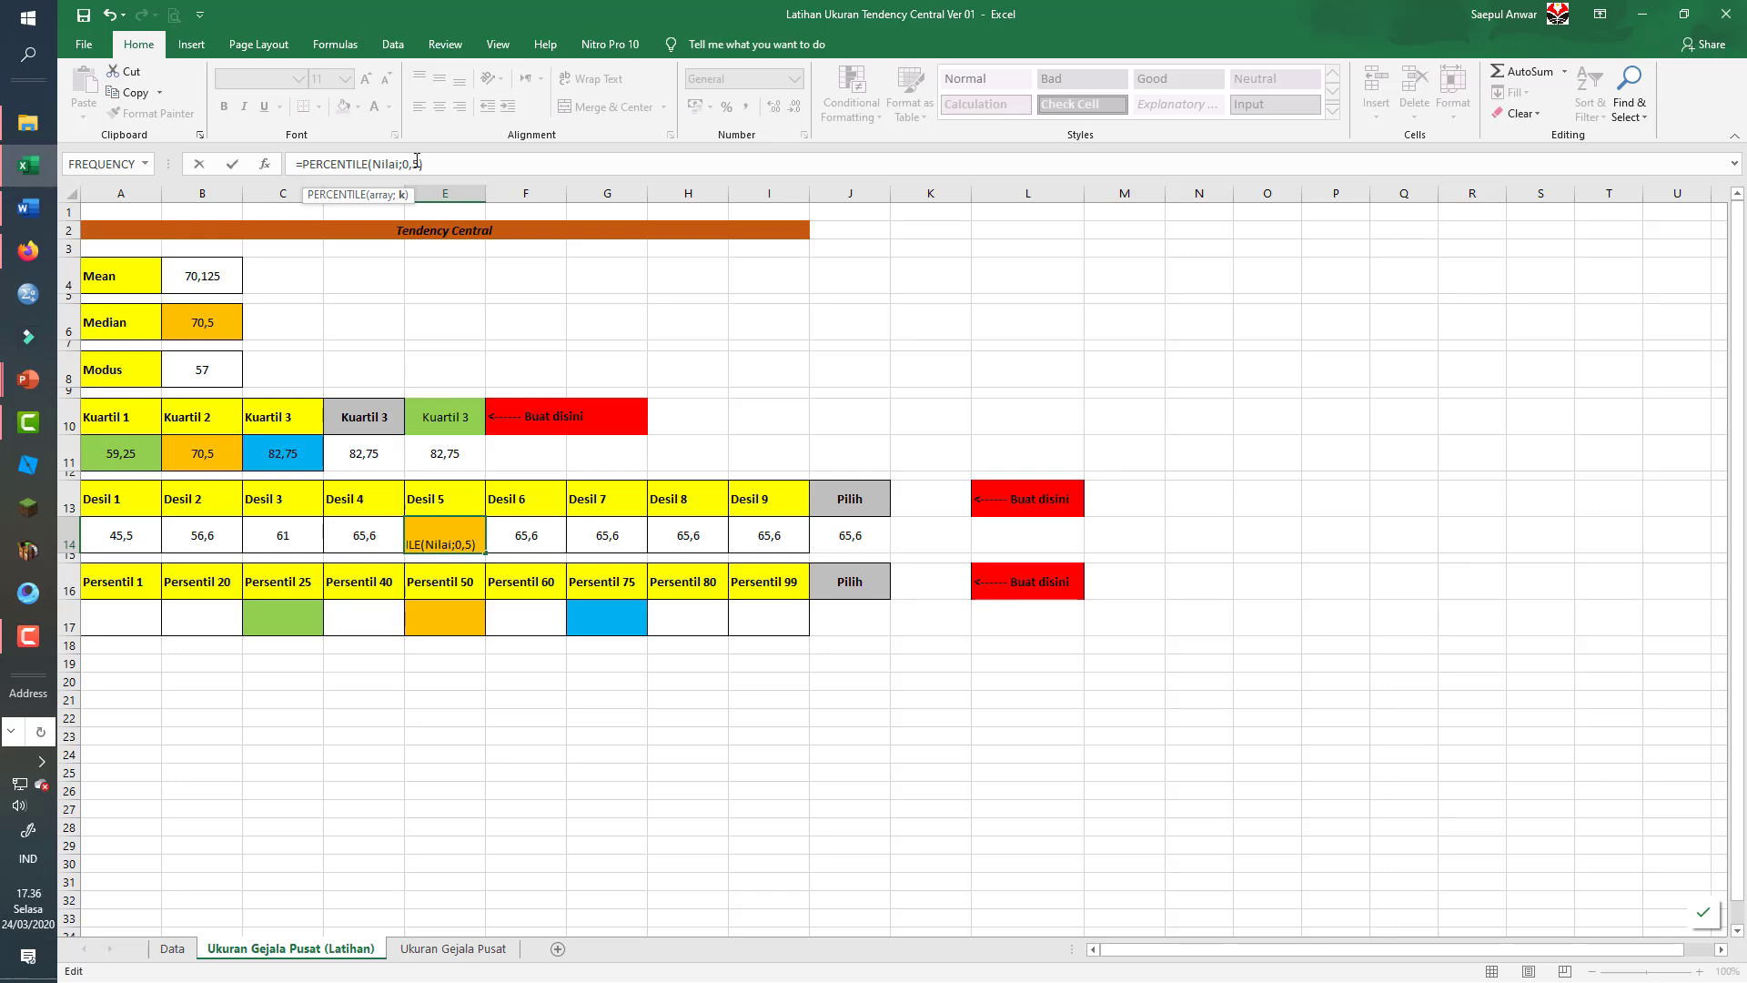
{"action": "key", "text": "Return"}
- Change the percentile argument of the Desil 6 formula in F14 to 0,6
{"action": "key", "text": "Up"}
{"action": "key", "text": "Right"}
{"action": "key", "text": "F2"}
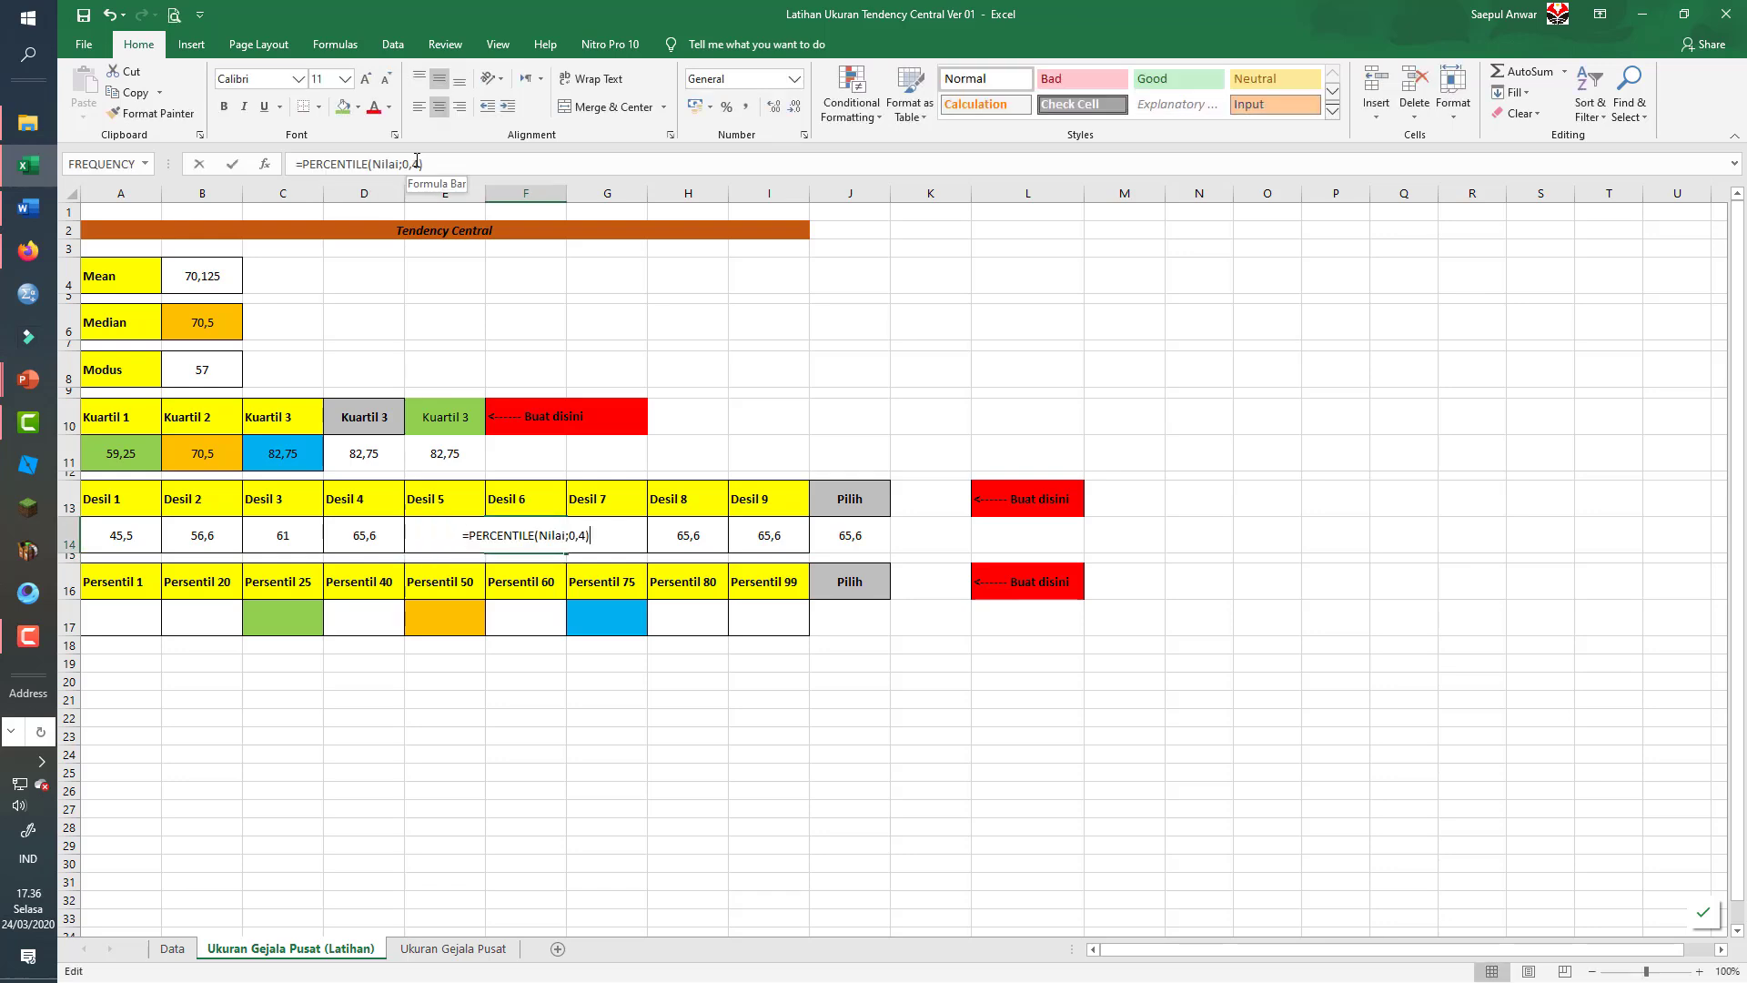
{"action": "key", "text": "BackSpace"}
{"action": "type", "text": "6"}
{"action": "key", "text": "Return"}
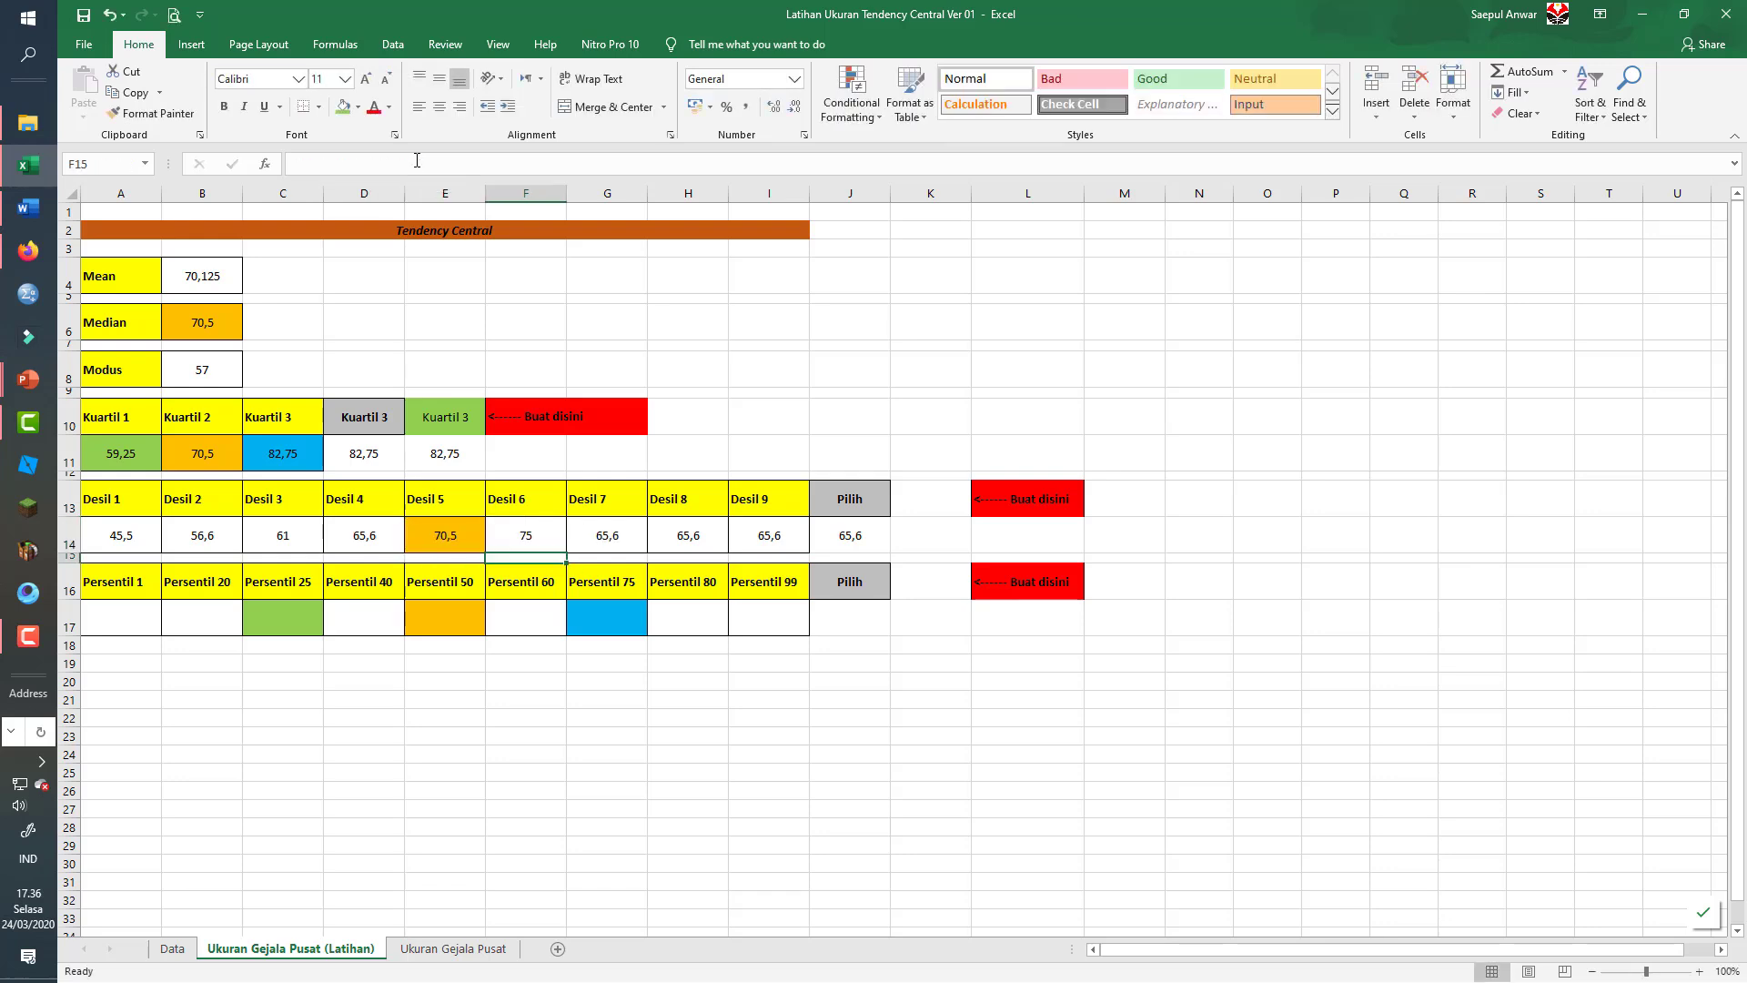
- Adjust the percentile argument of the formula in G14 so that it calculates Desil 7
{"action": "key", "text": "Up"}
{"action": "key", "text": "Right"}
{"action": "key", "text": "F2"}
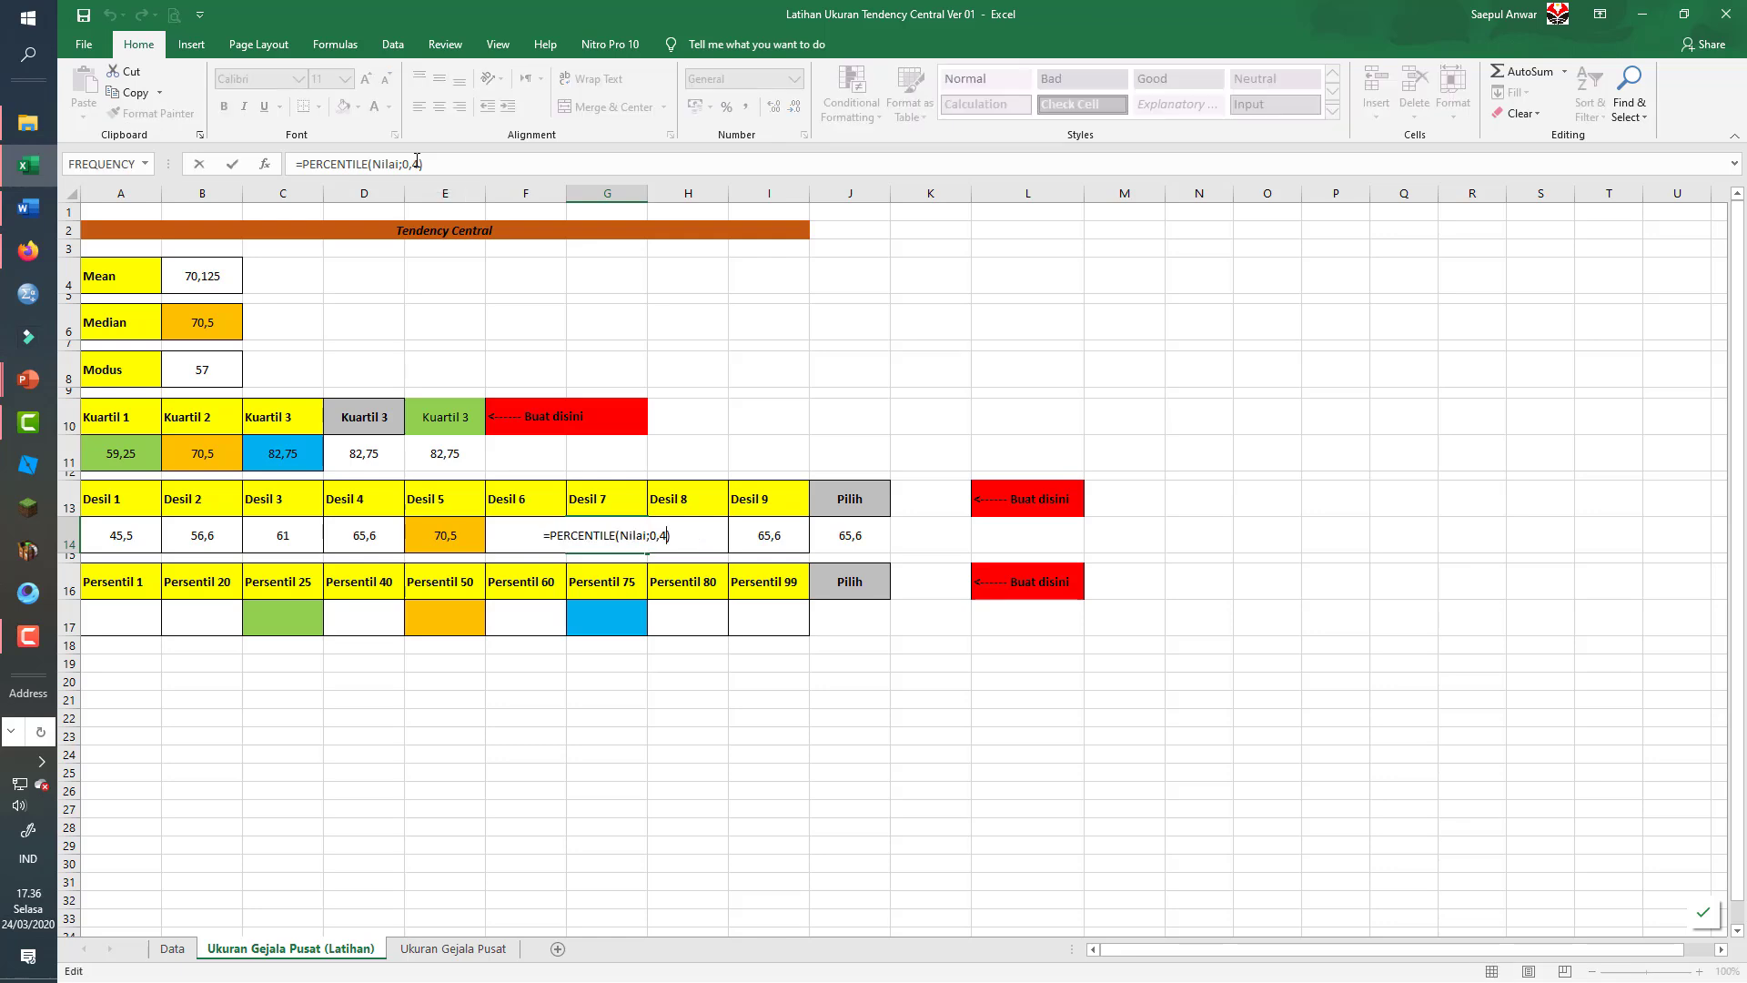
{"action": "key", "text": "Left"}
{"action": "key", "text": "Return"}
- Adjust the percentile argument of the formula in H14 so that it calculates Desil 8
{"action": "key", "text": "Up"}
{"action": "key", "text": "Right"}
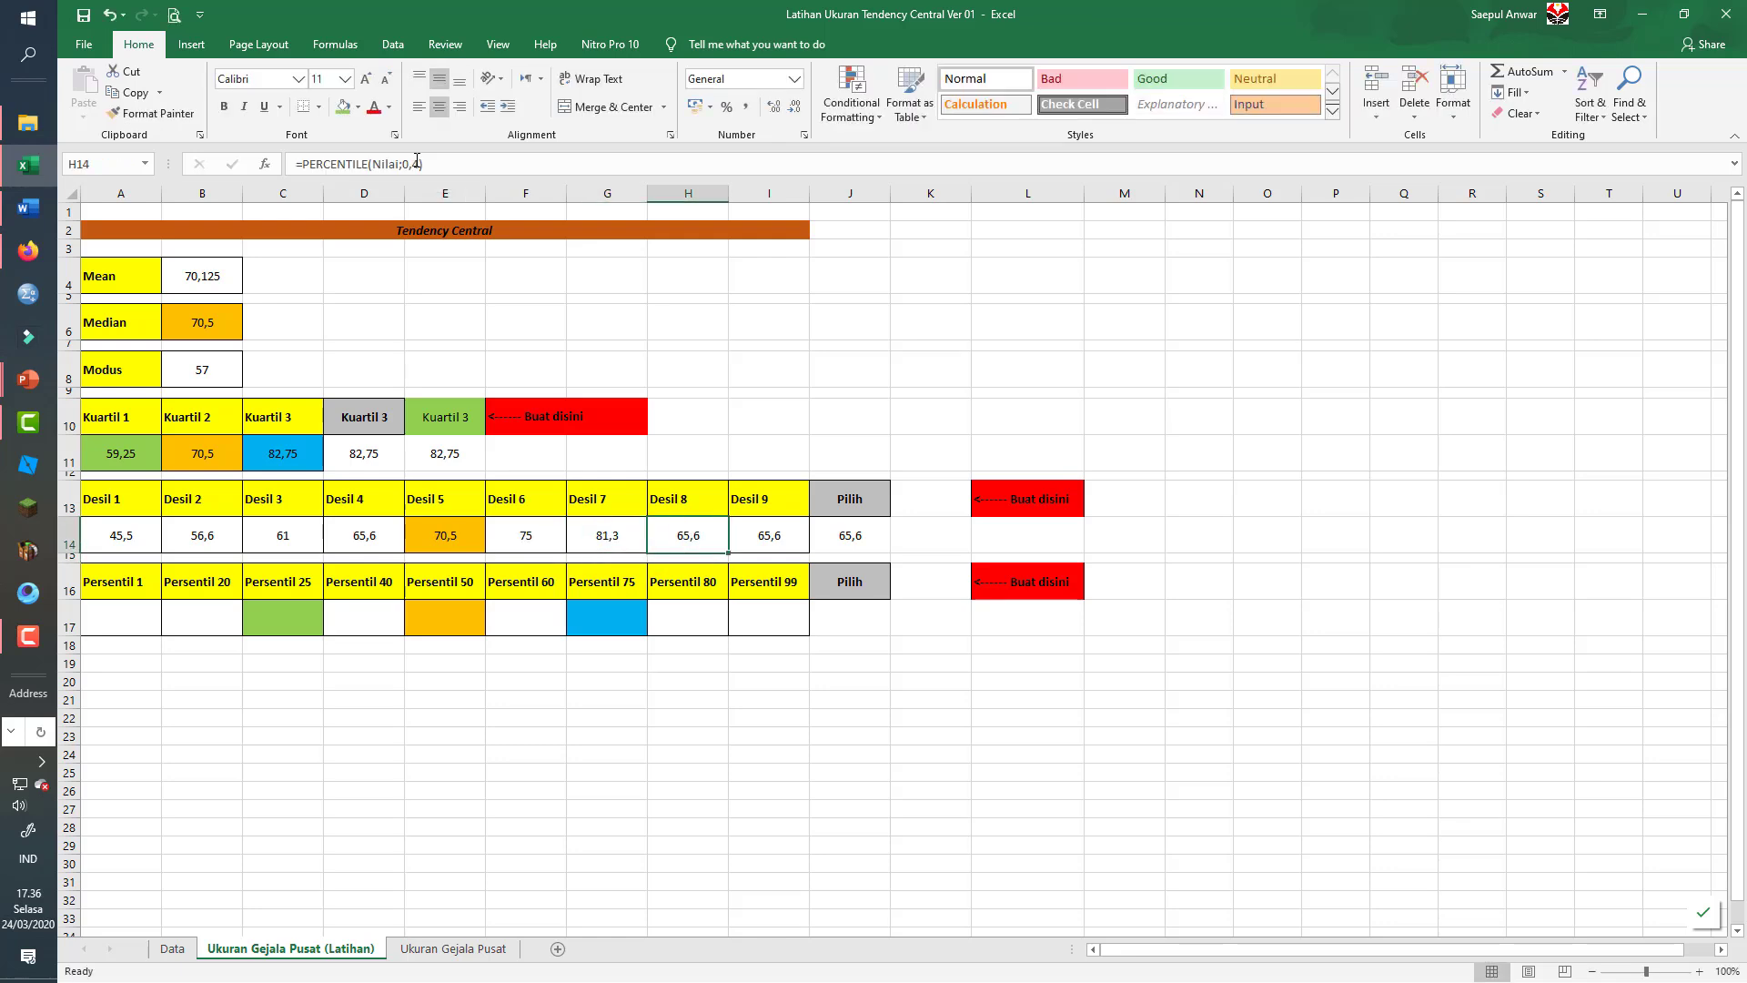
{"action": "key", "text": "F2"}
{"action": "key", "text": "Left"}
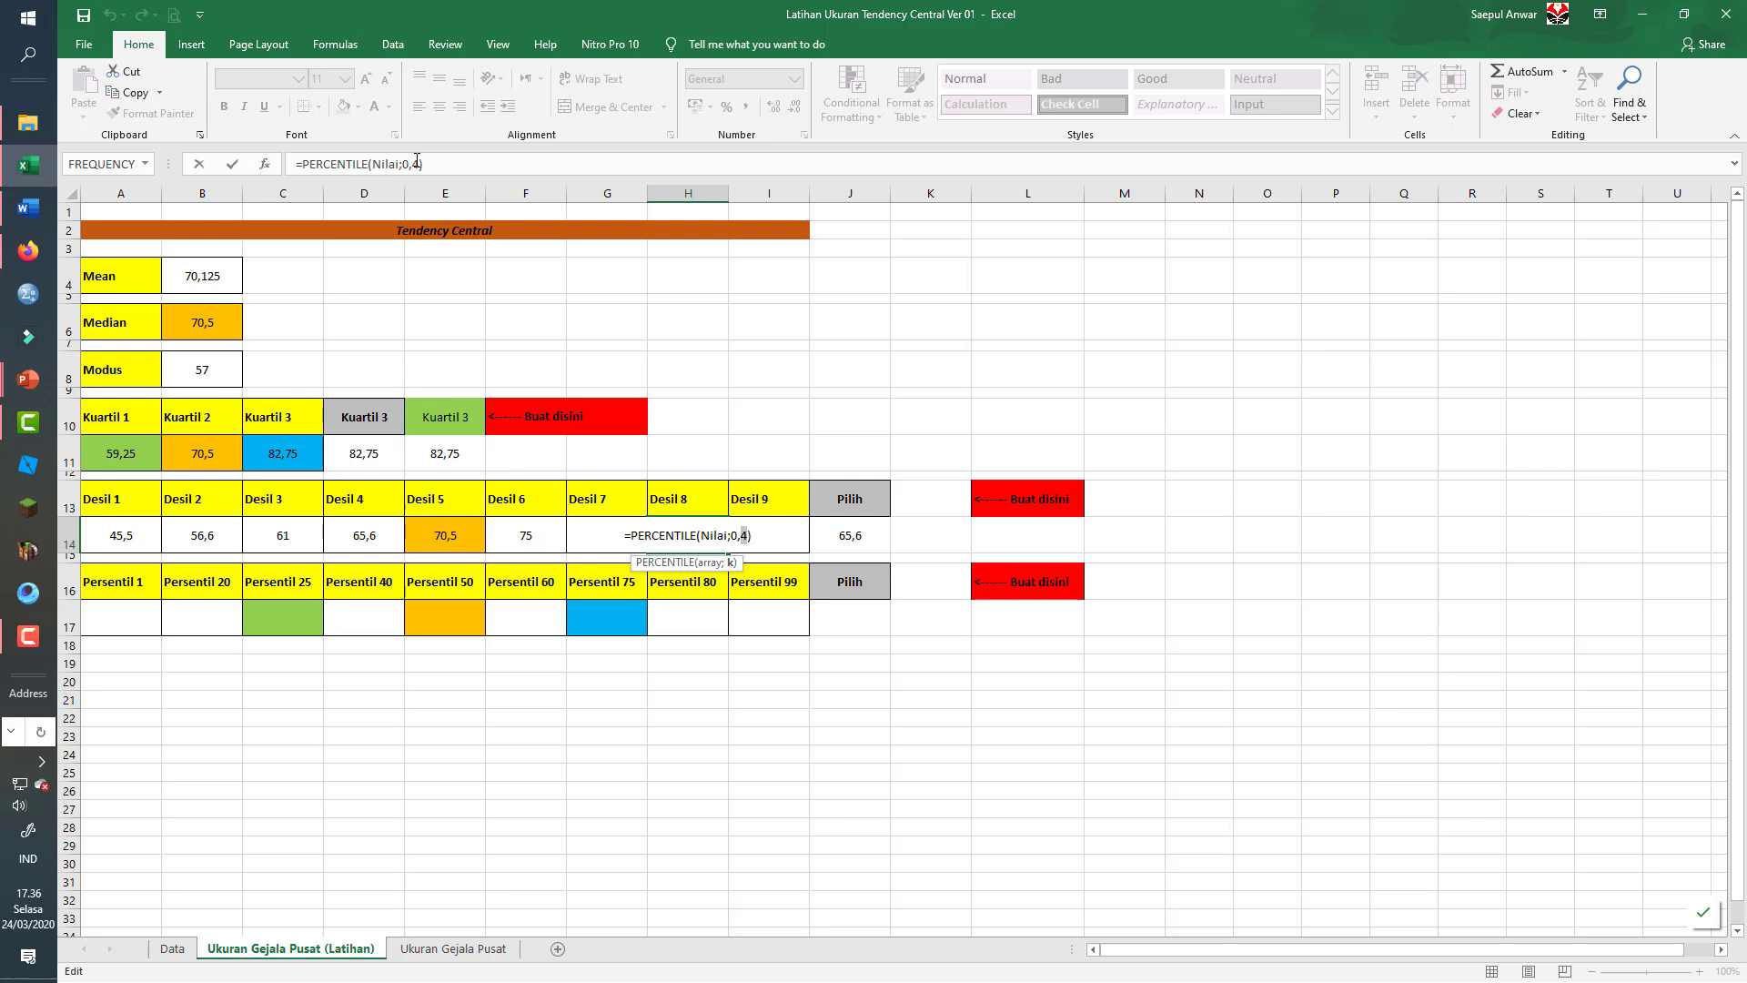
{"action": "key", "text": "Return"}
- Change the percentile argument of the Desil 9 formula in I14 to 0,9
{"action": "key", "text": "Up"}
{"action": "key", "text": "Right"}
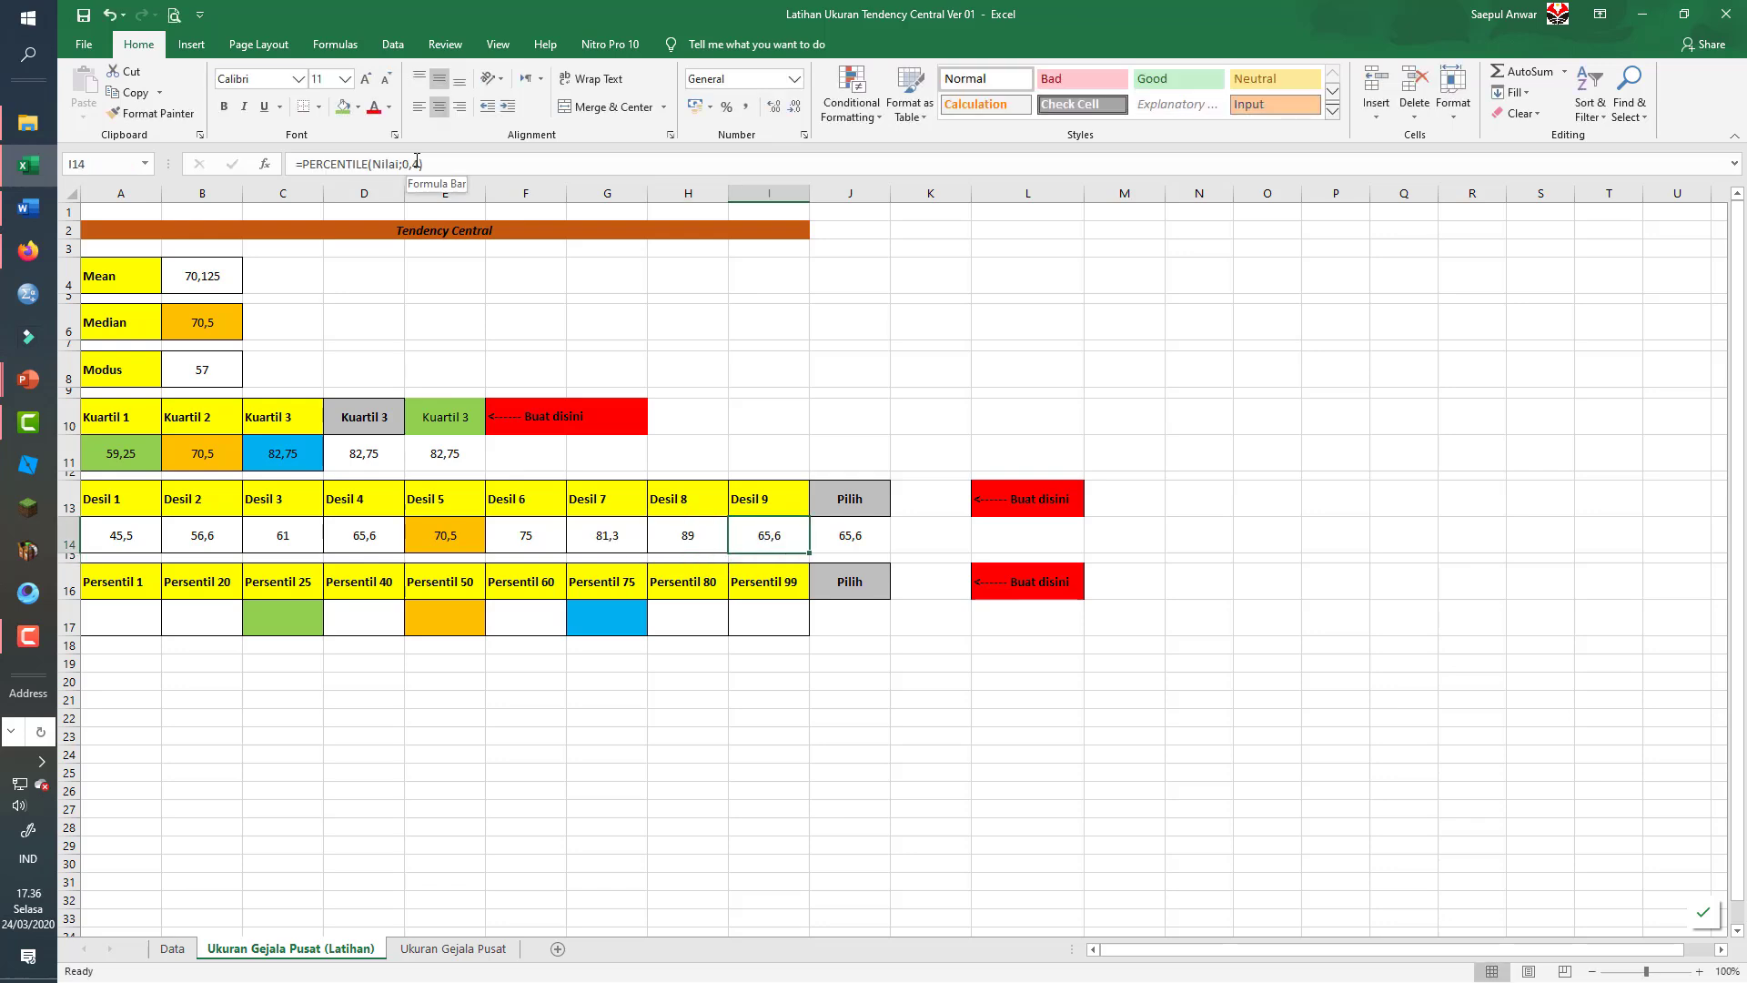
{"action": "key", "text": "F2"}
{"action": "key", "text": "Left"}
{"action": "key", "text": "Left"}
{"action": "key", "text": "Delete"}
{"action": "type", "text": "9"}
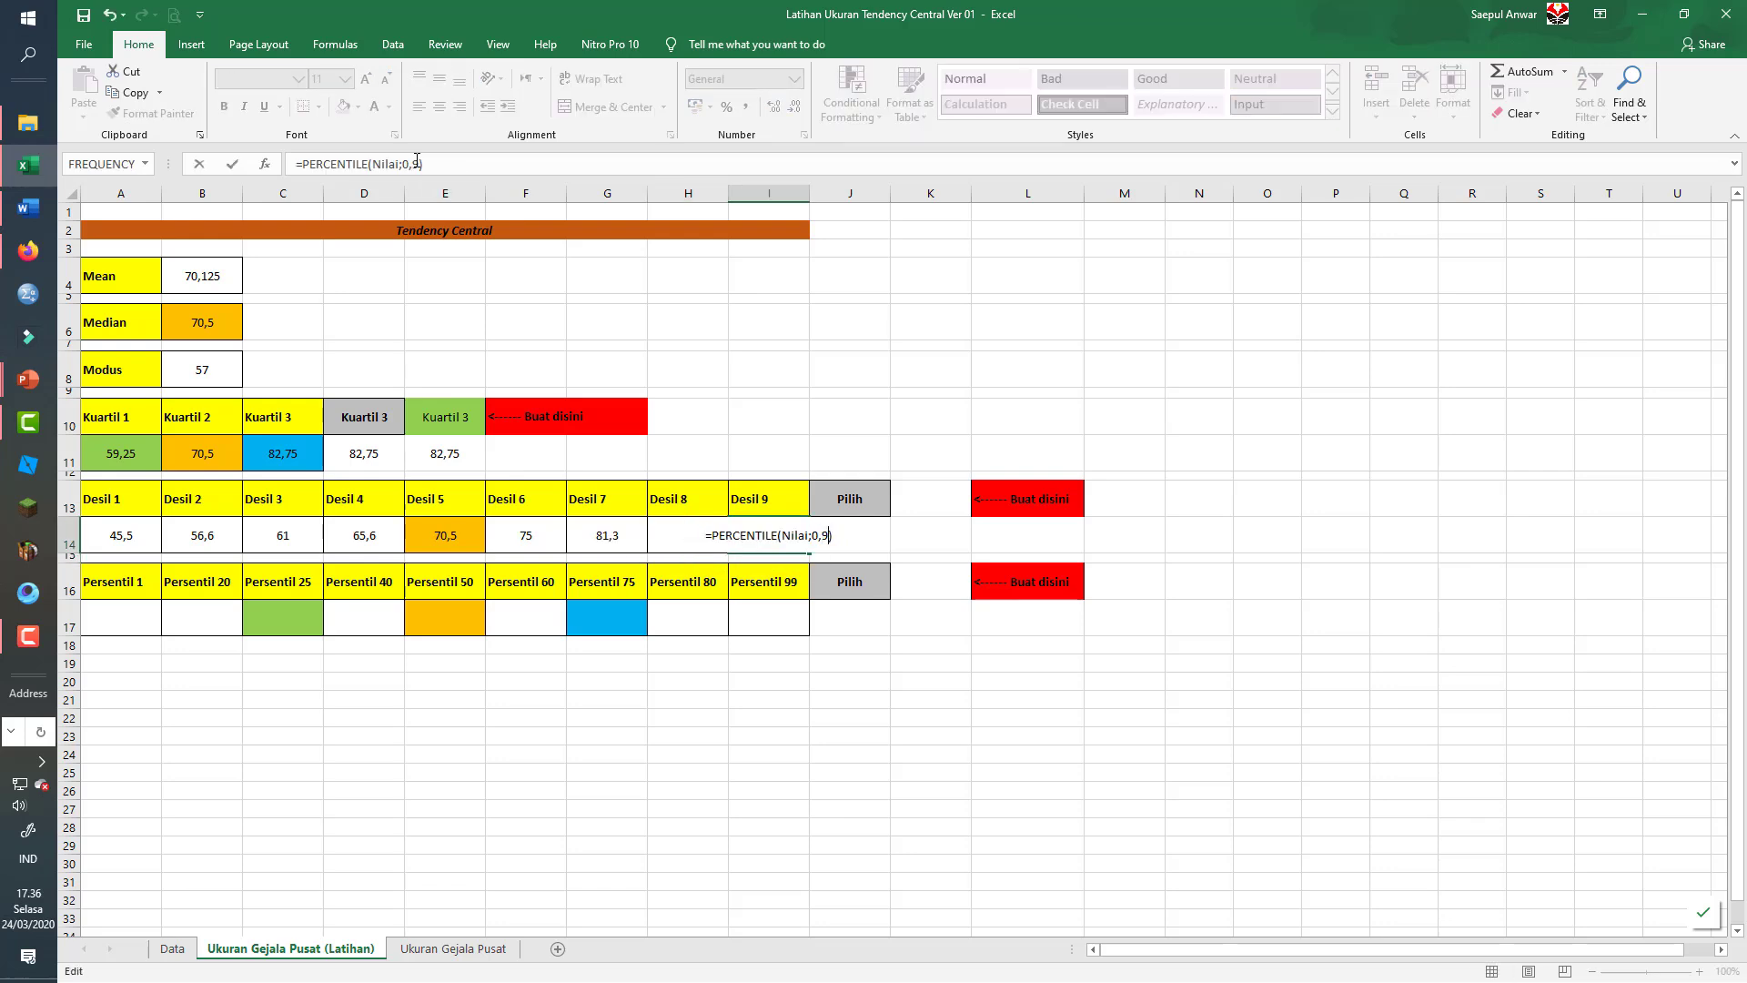
{"action": "key", "text": "Return"}
{"action": "key", "text": "Up"}
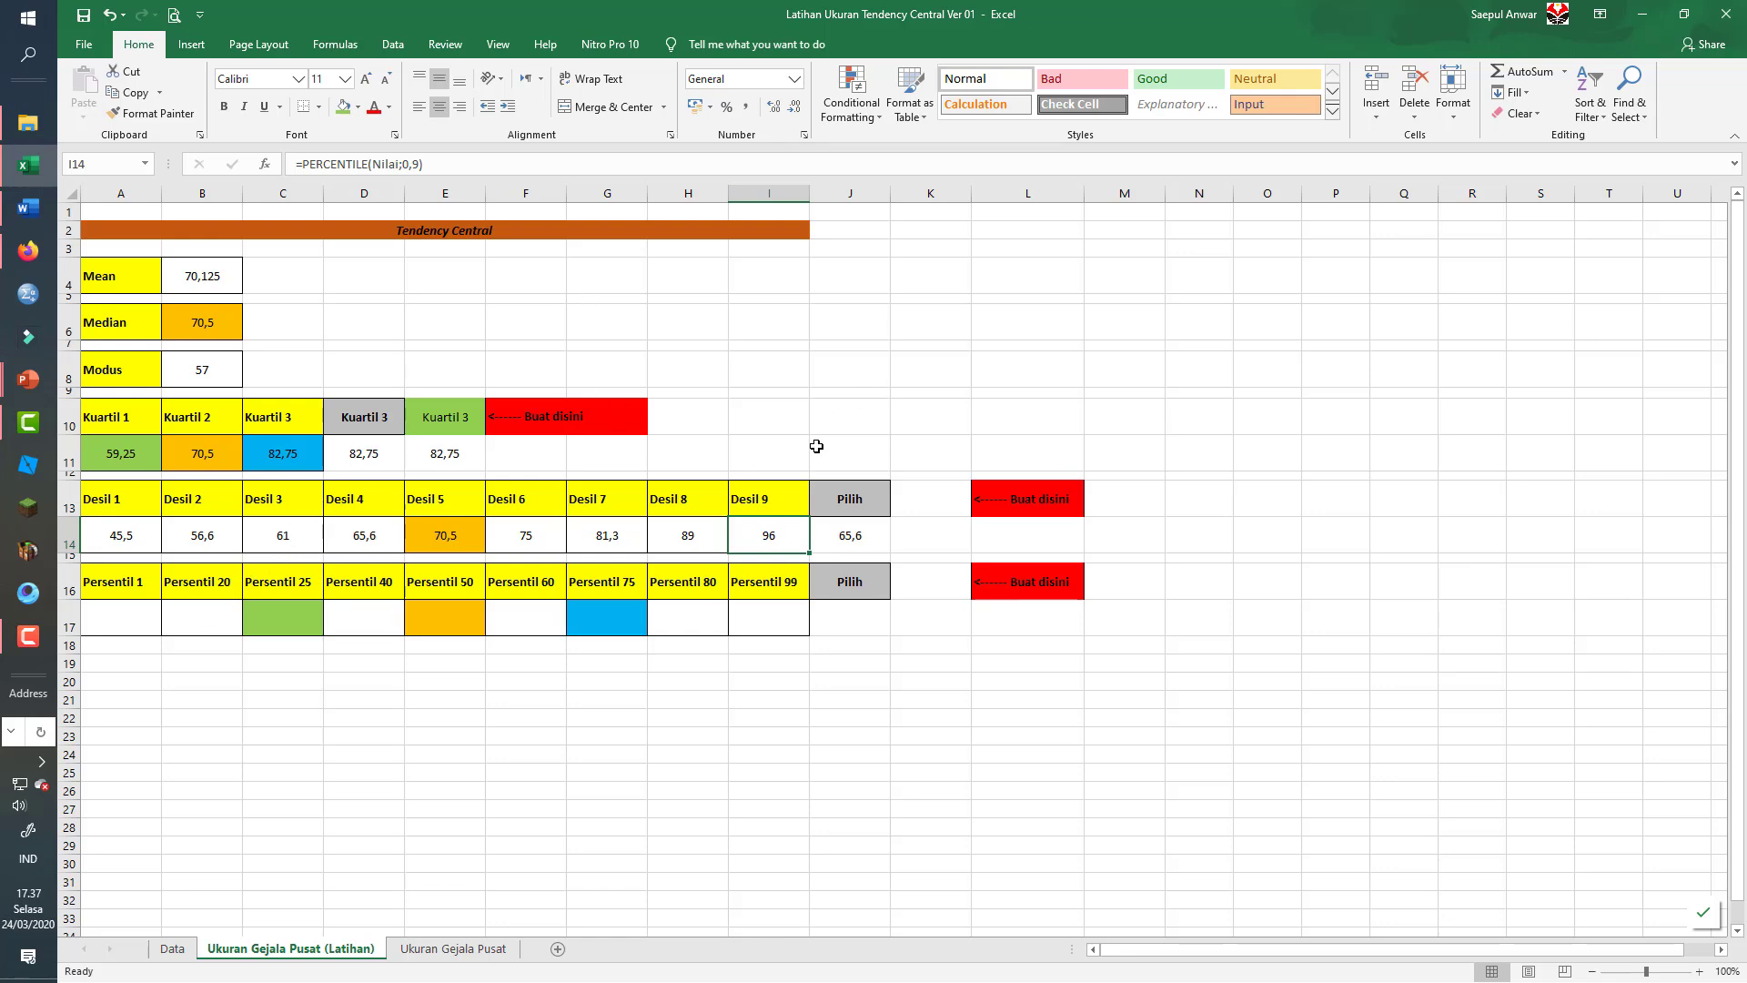
- Try the selection list in J13 with Desil 3 and leave it set to Desil 5
{"action": "left_click", "coordinate": [865, 542]}
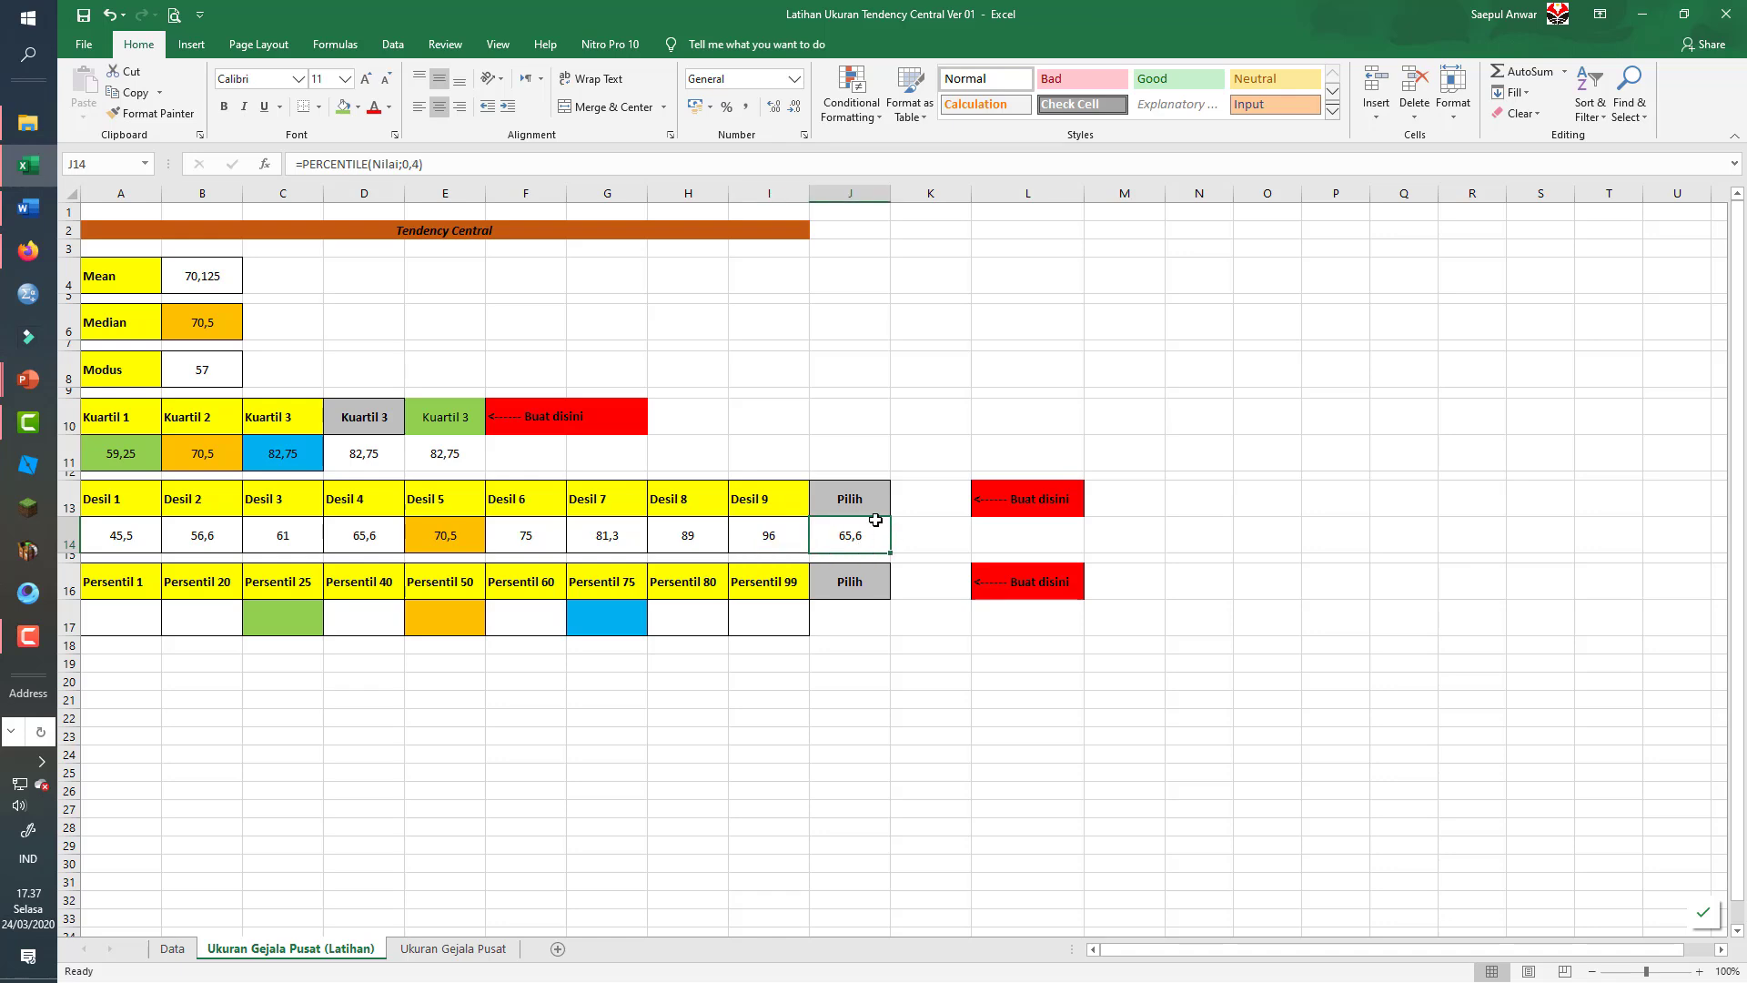
{"action": "left_click", "coordinate": [875, 506]}
{"action": "left_click", "coordinate": [898, 507]}
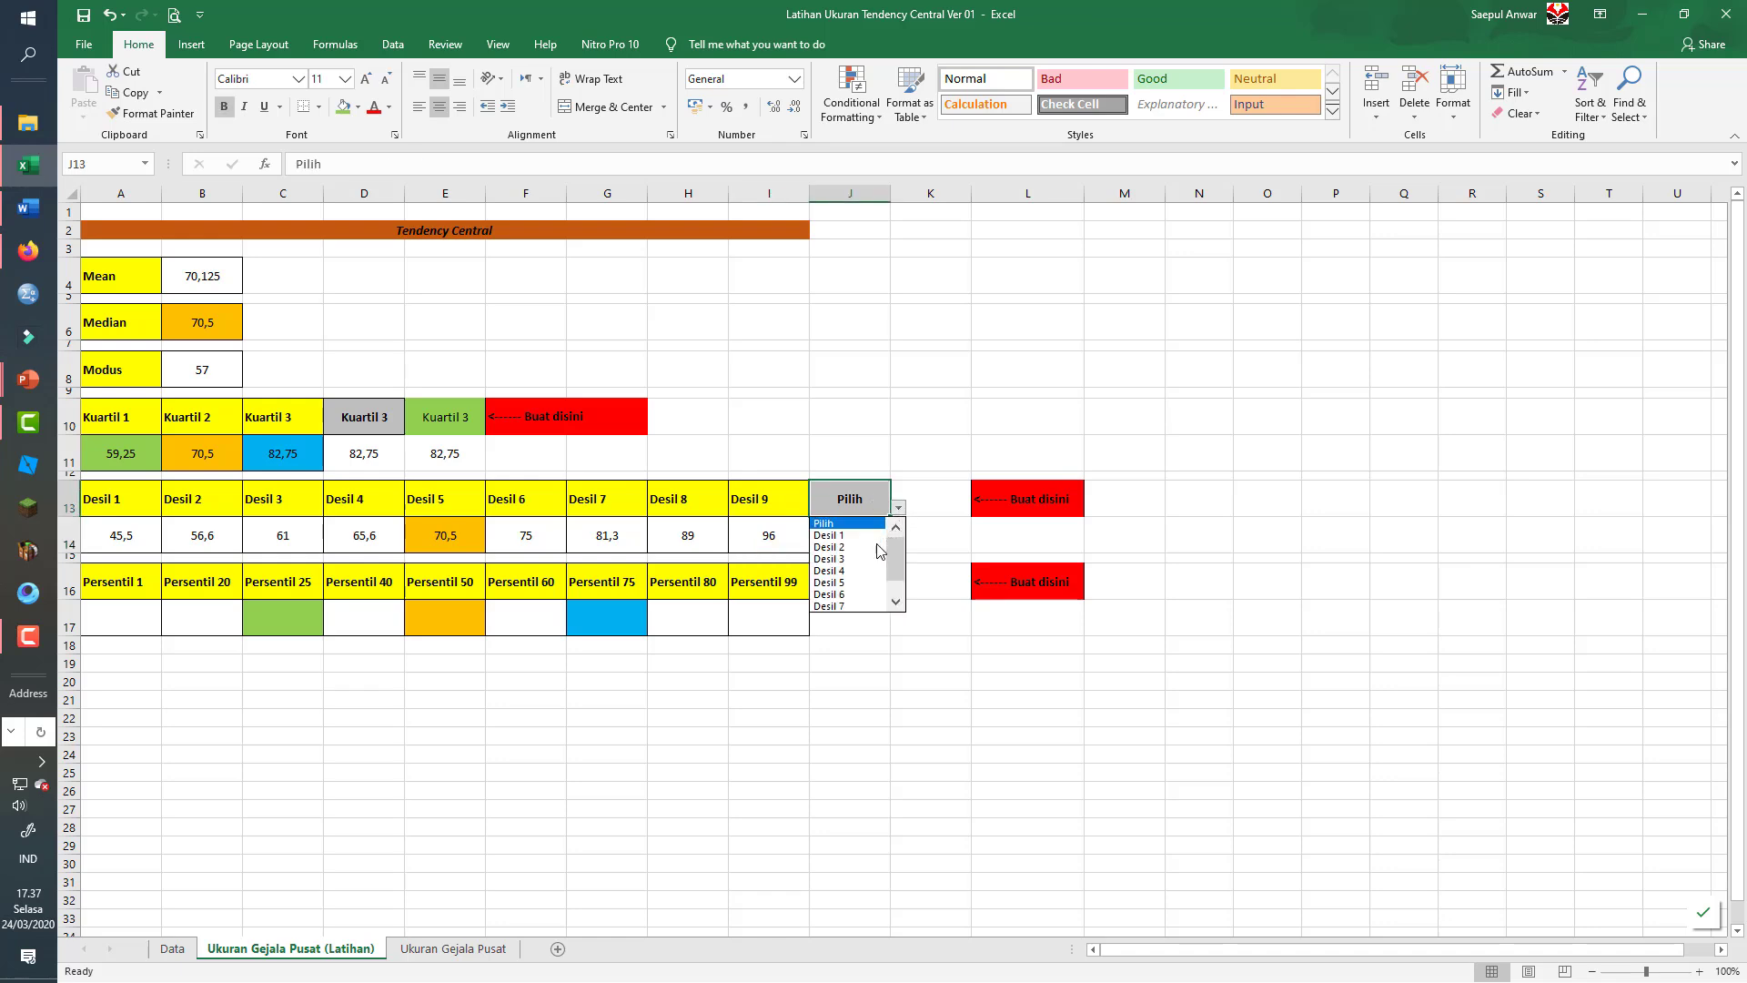
{"action": "left_click", "coordinate": [863, 558]}
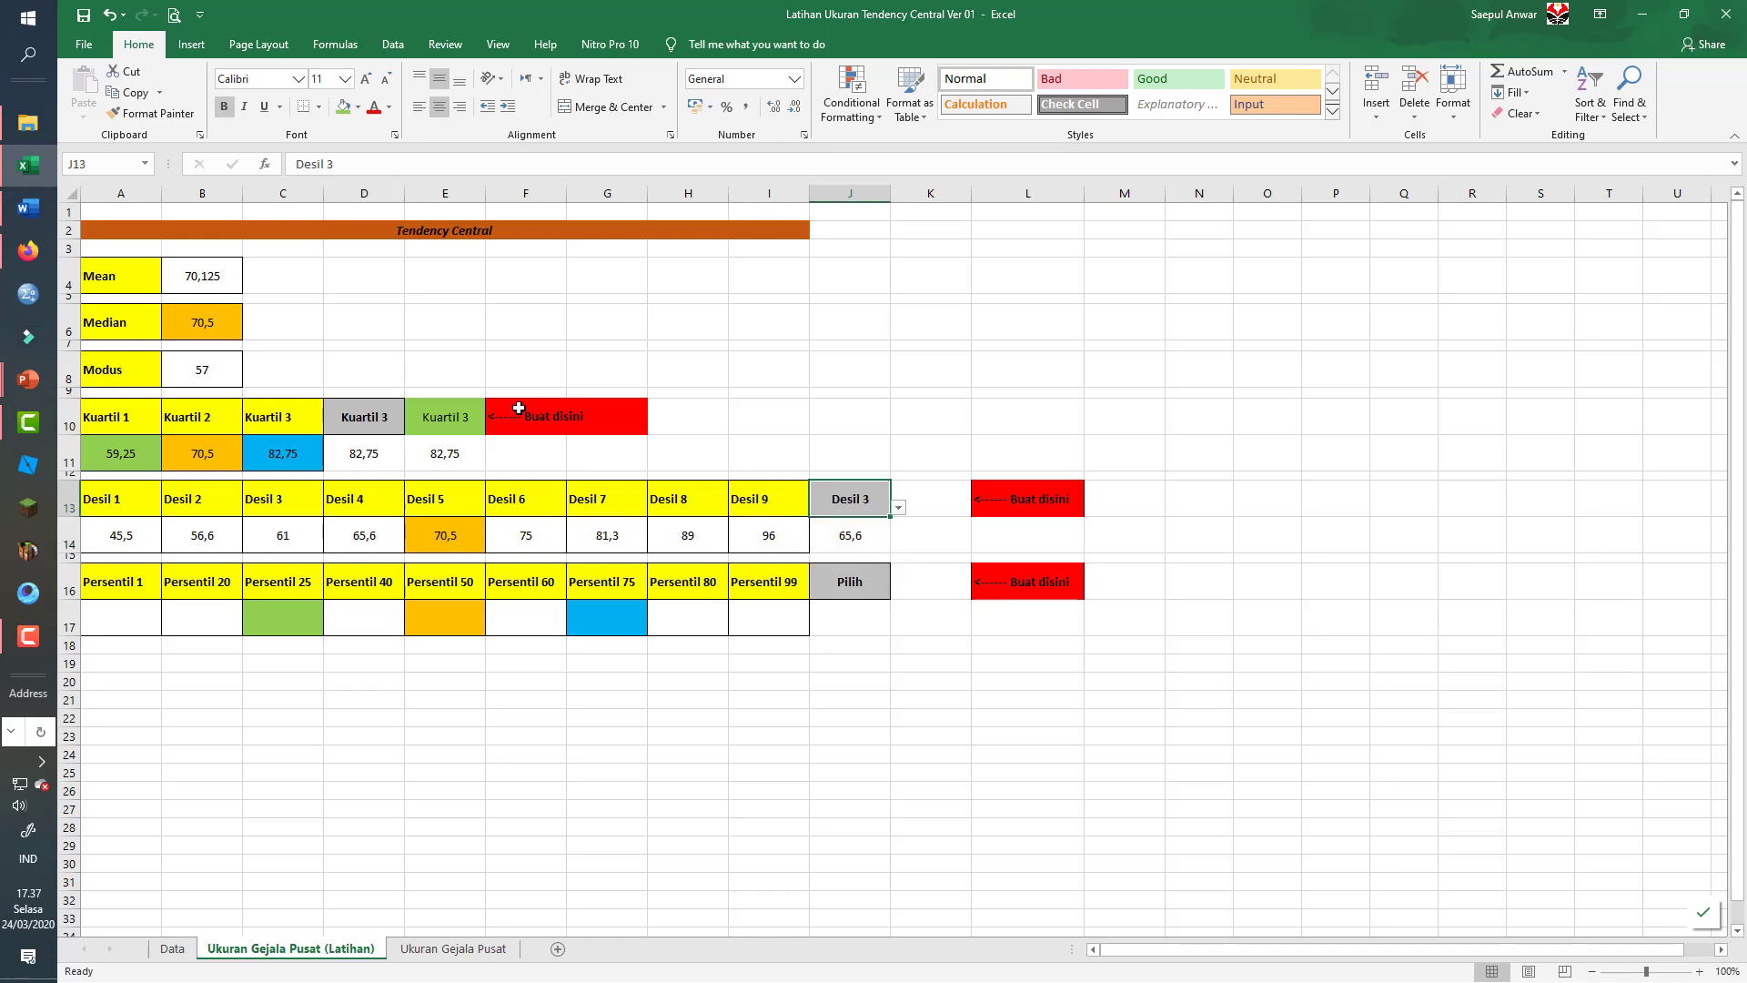
{"action": "left_click", "coordinate": [898, 507]}
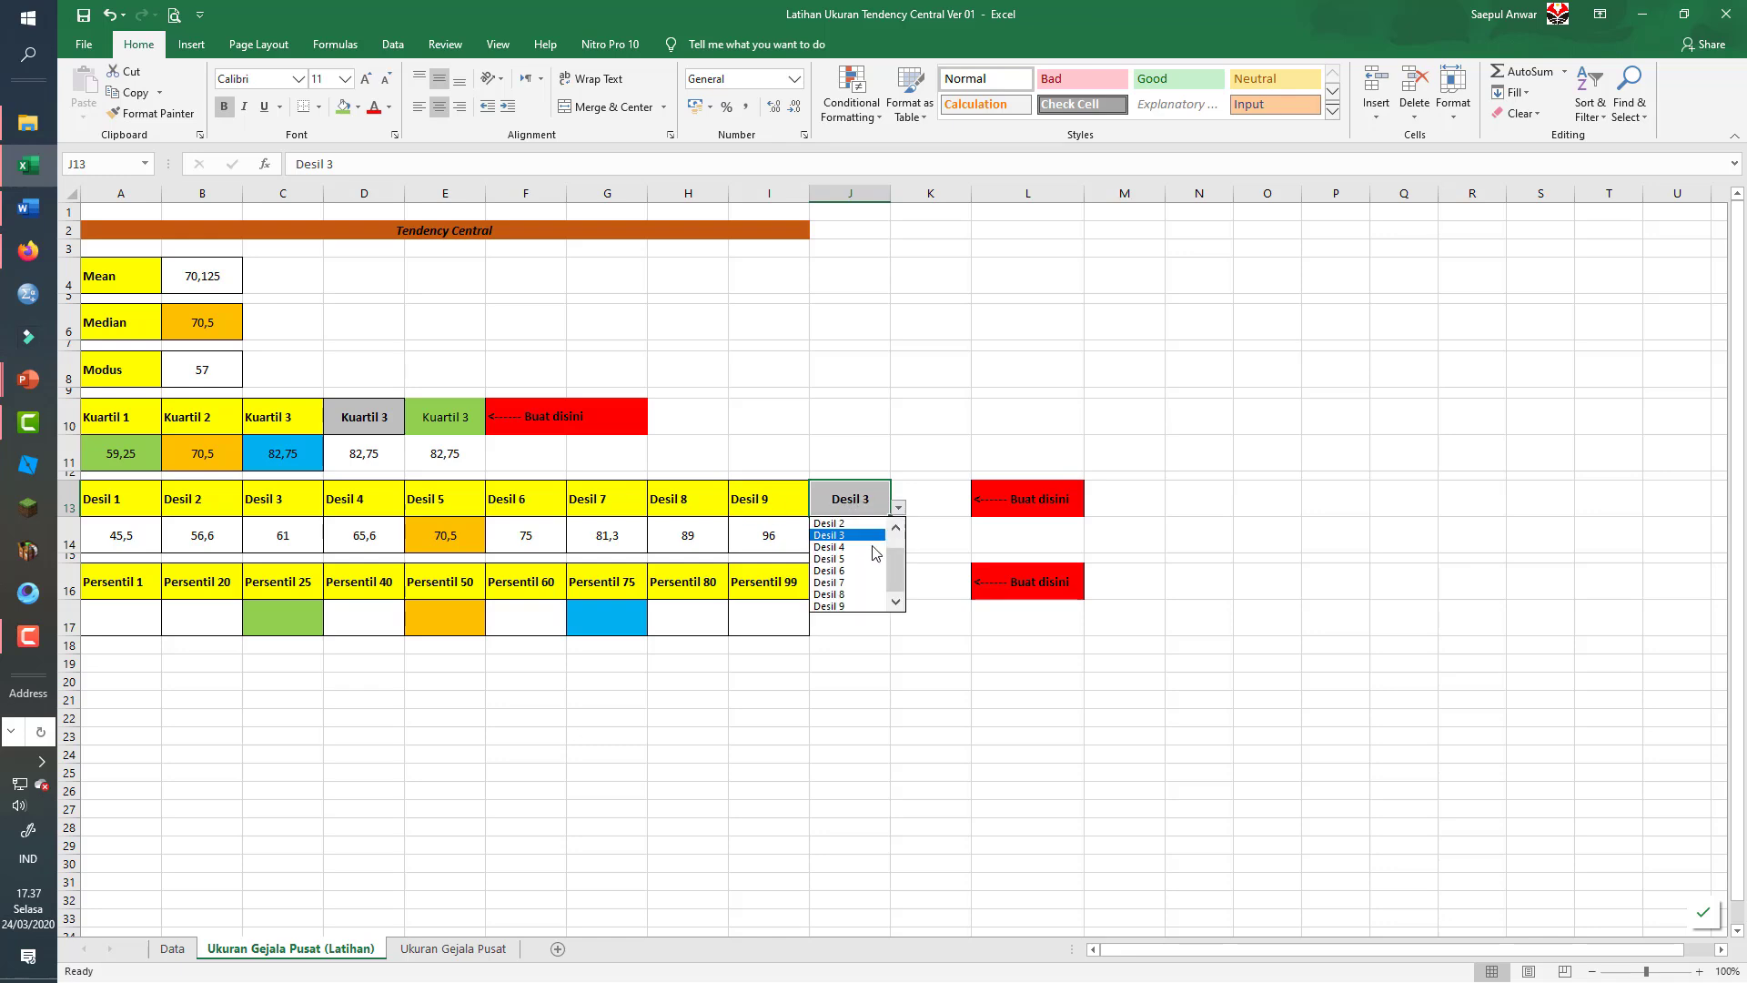
{"action": "left_click", "coordinate": [862, 586]}
{"action": "left_click", "coordinate": [939, 496]}
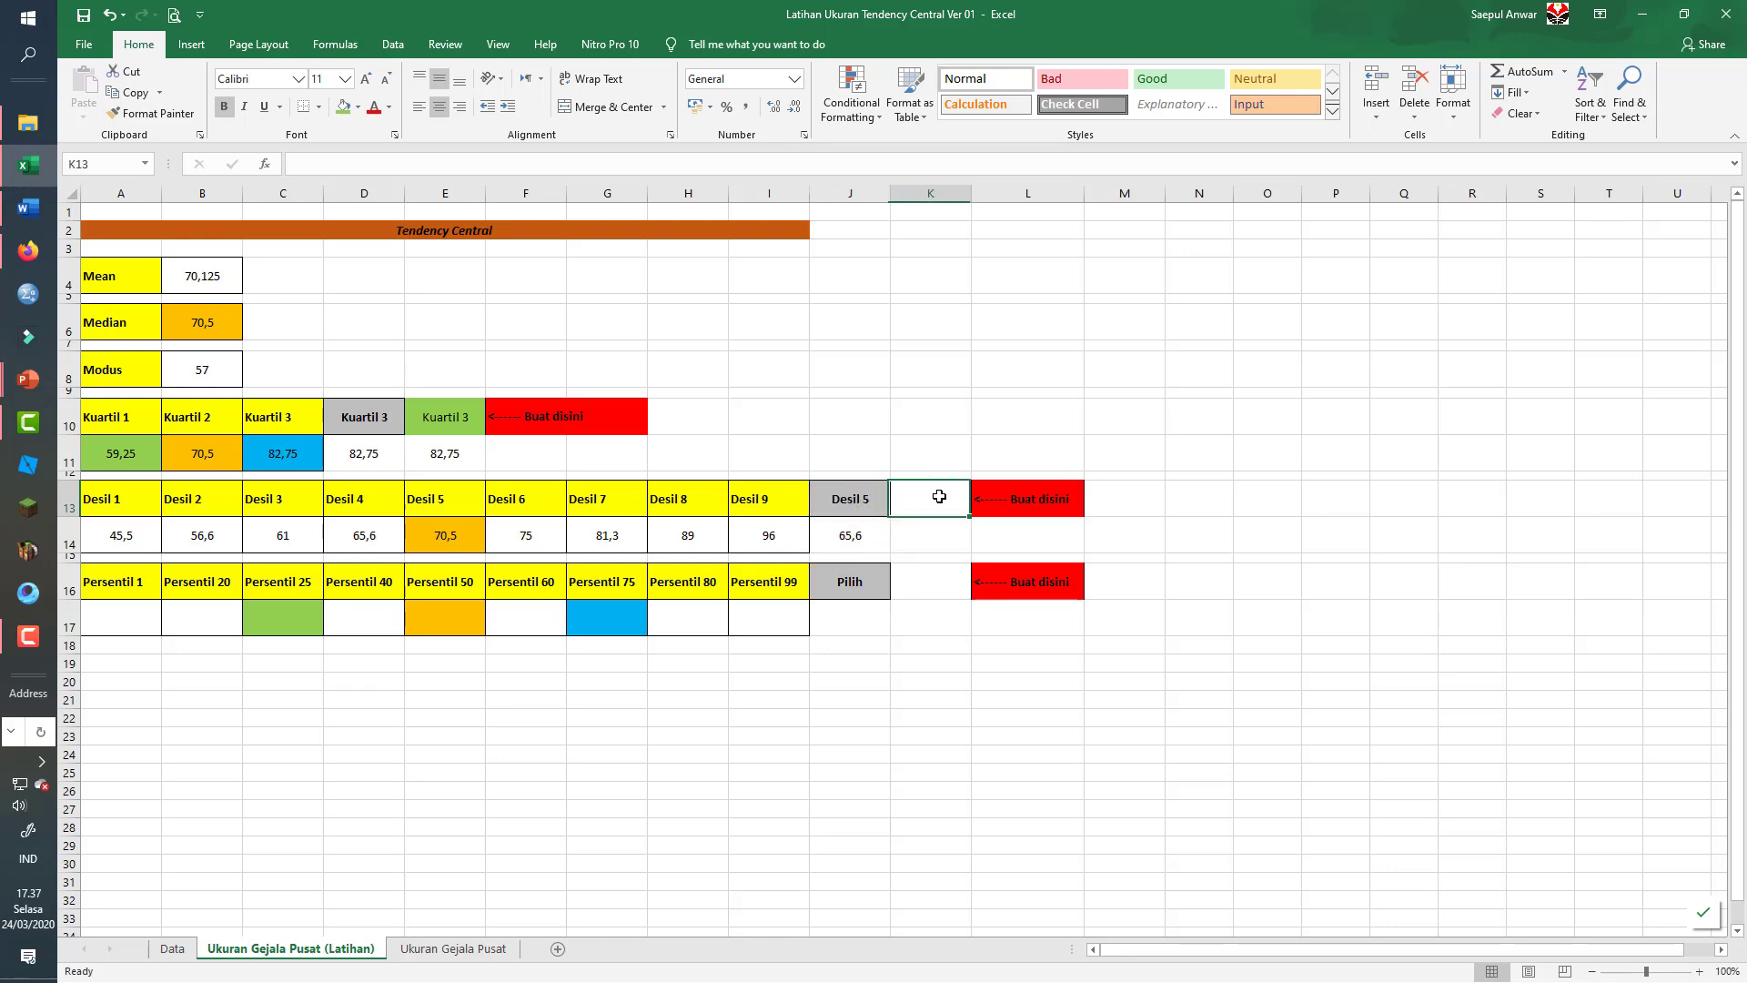
- Replace the formula in J14 with =PERCENTILE(Nilai;VLOOKUP(J13;data_d;2)) so that it follows the decile chosen in J13
{"action": "left_click", "coordinate": [874, 534]}
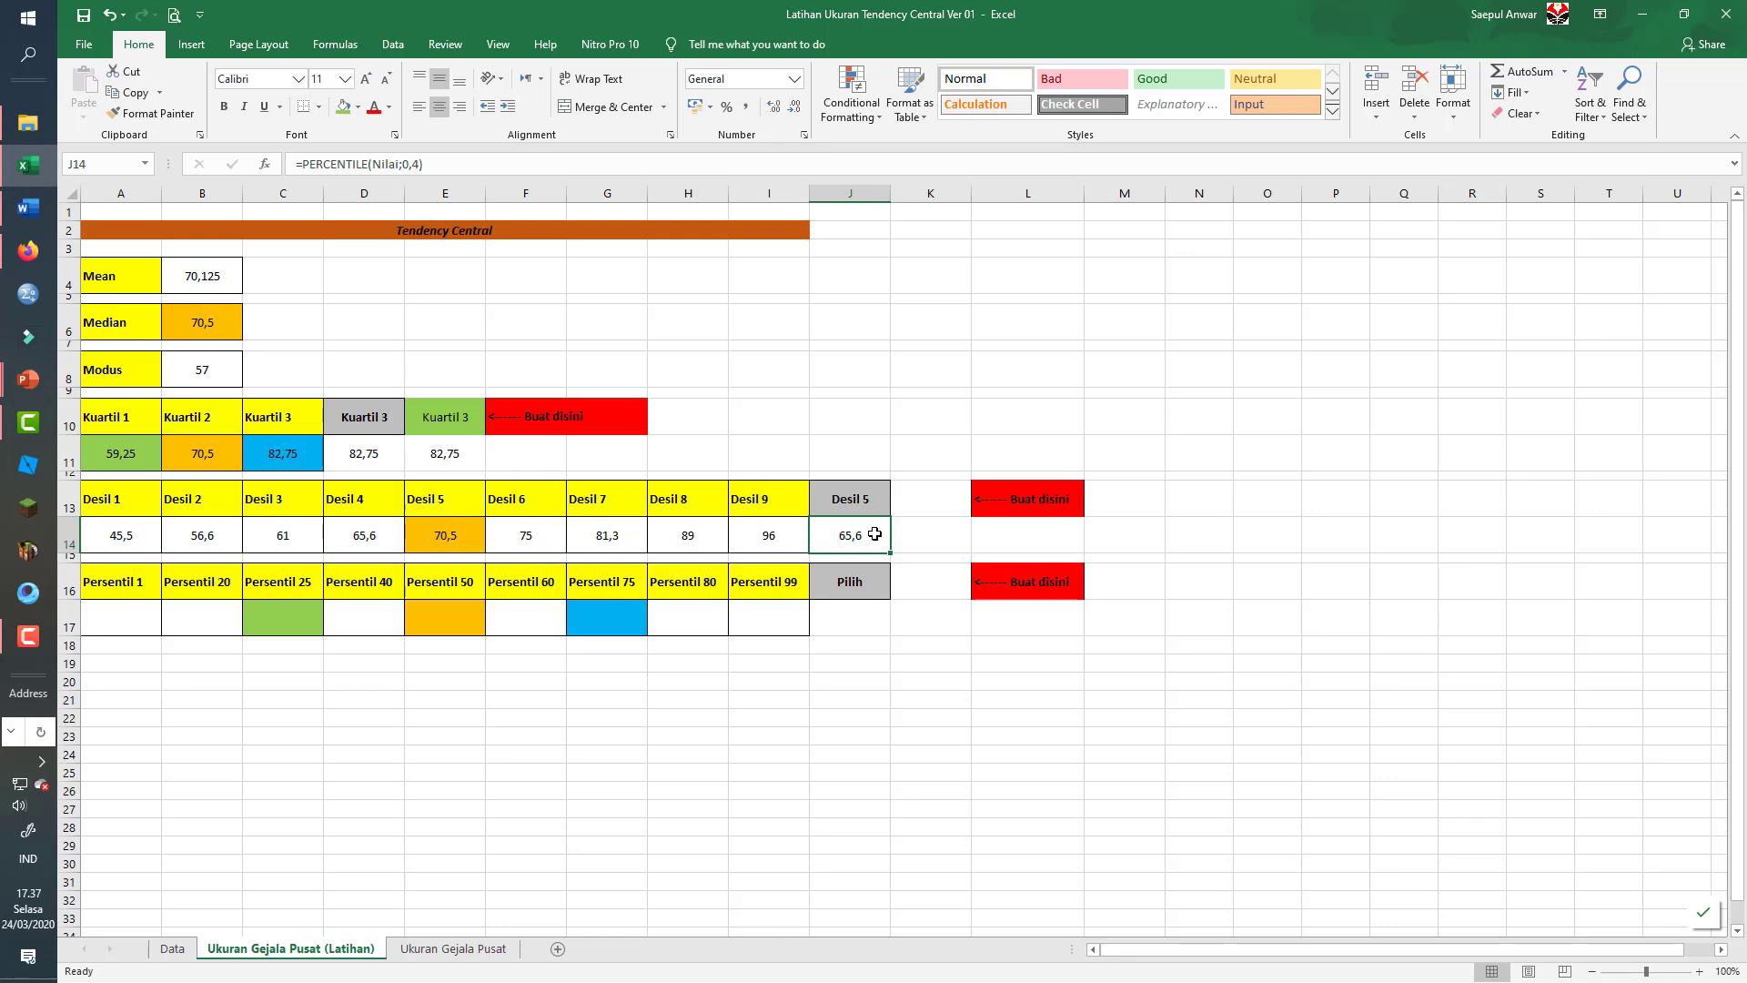
{"action": "key", "text": "F2"}
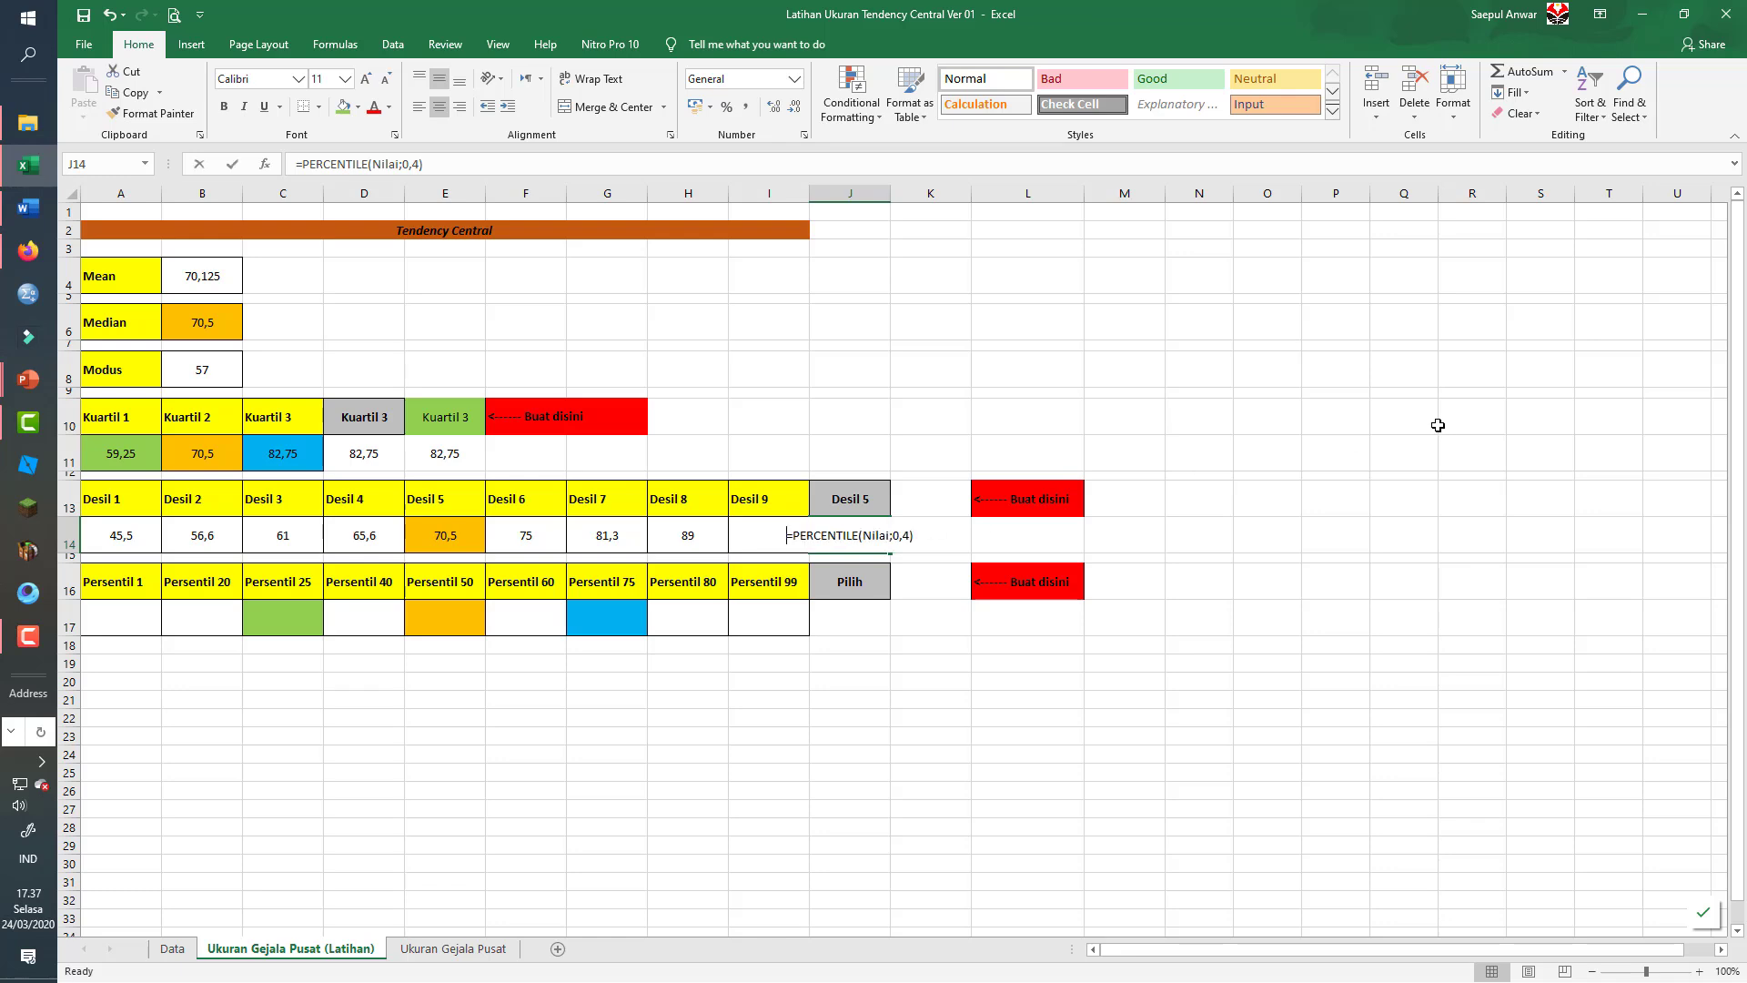
{"action": "key", "text": "shift+Home"}
{"action": "type", "text": "="}
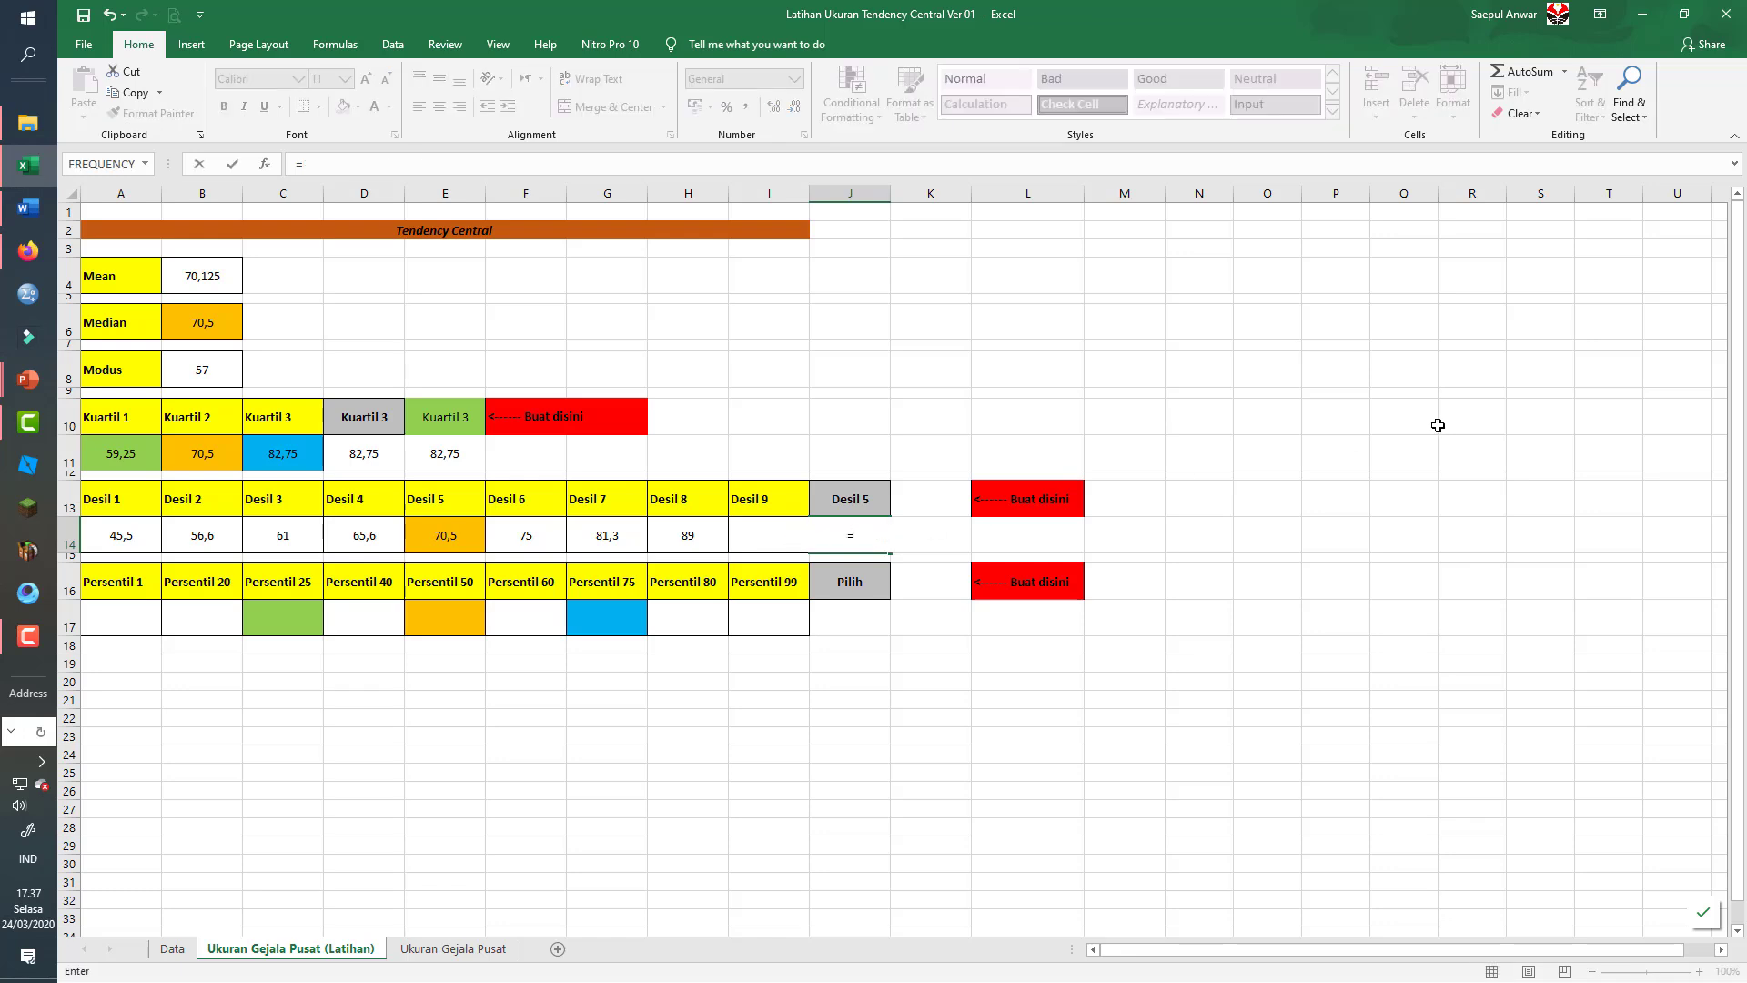
{"action": "type", "text": "percen"}
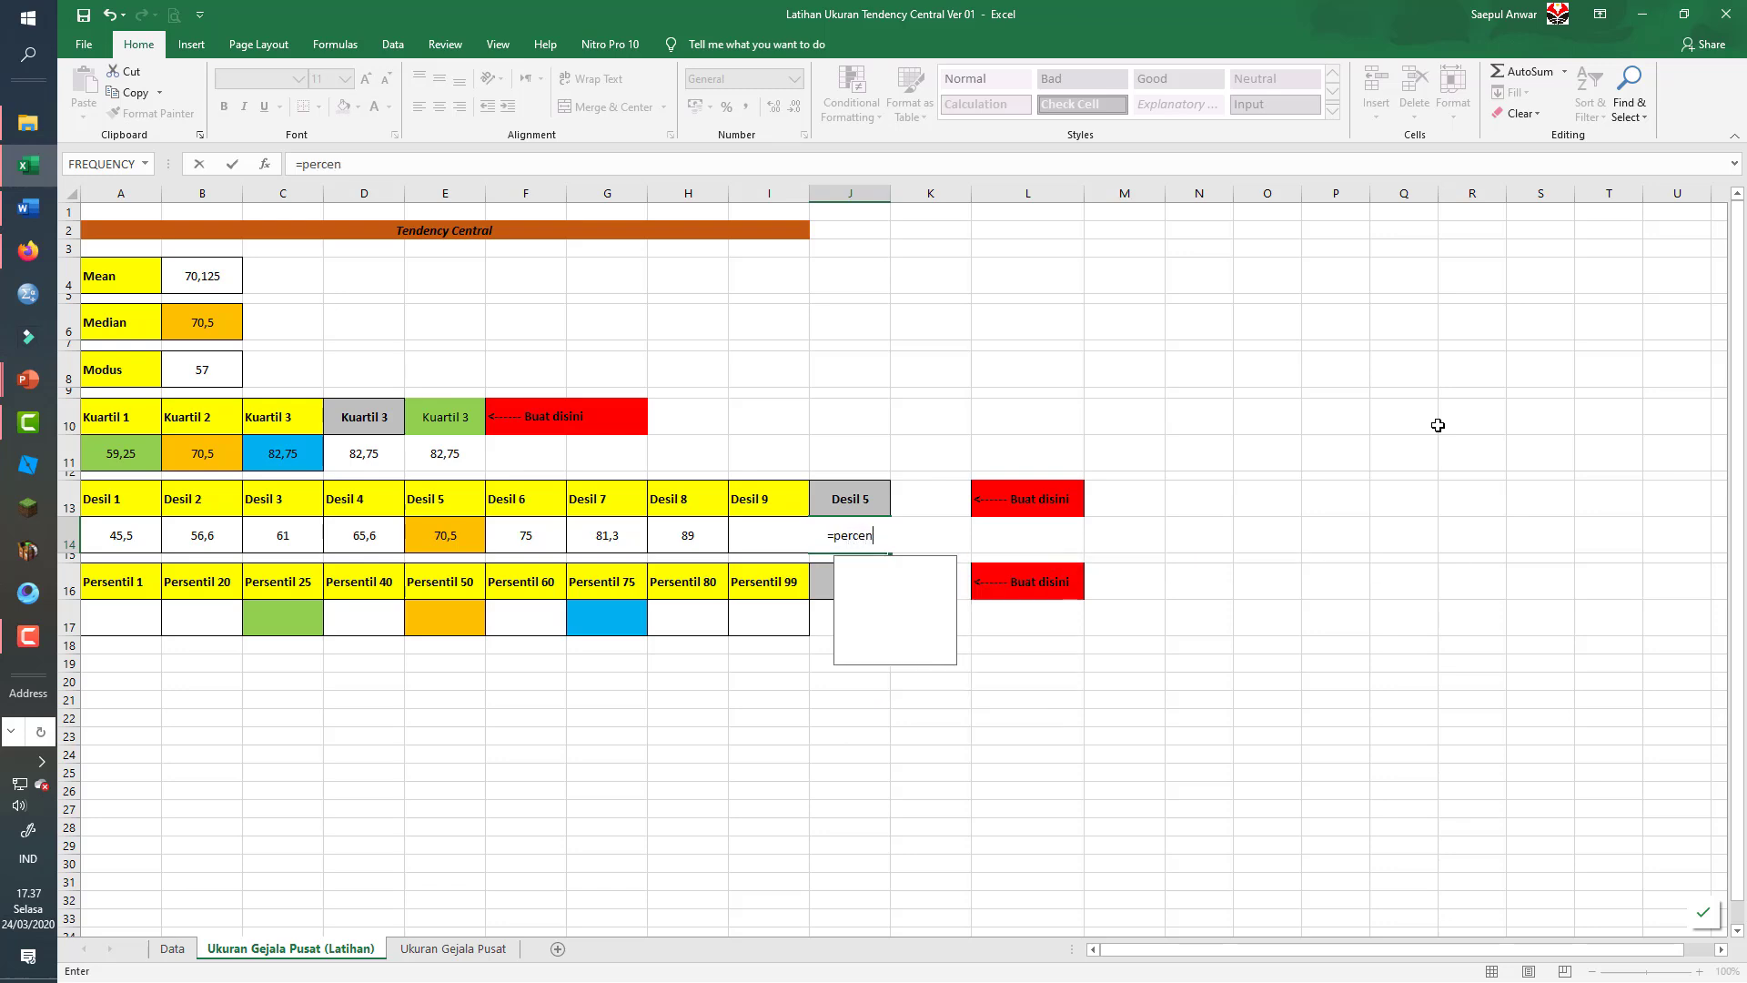
{"action": "type", "text": "tile"}
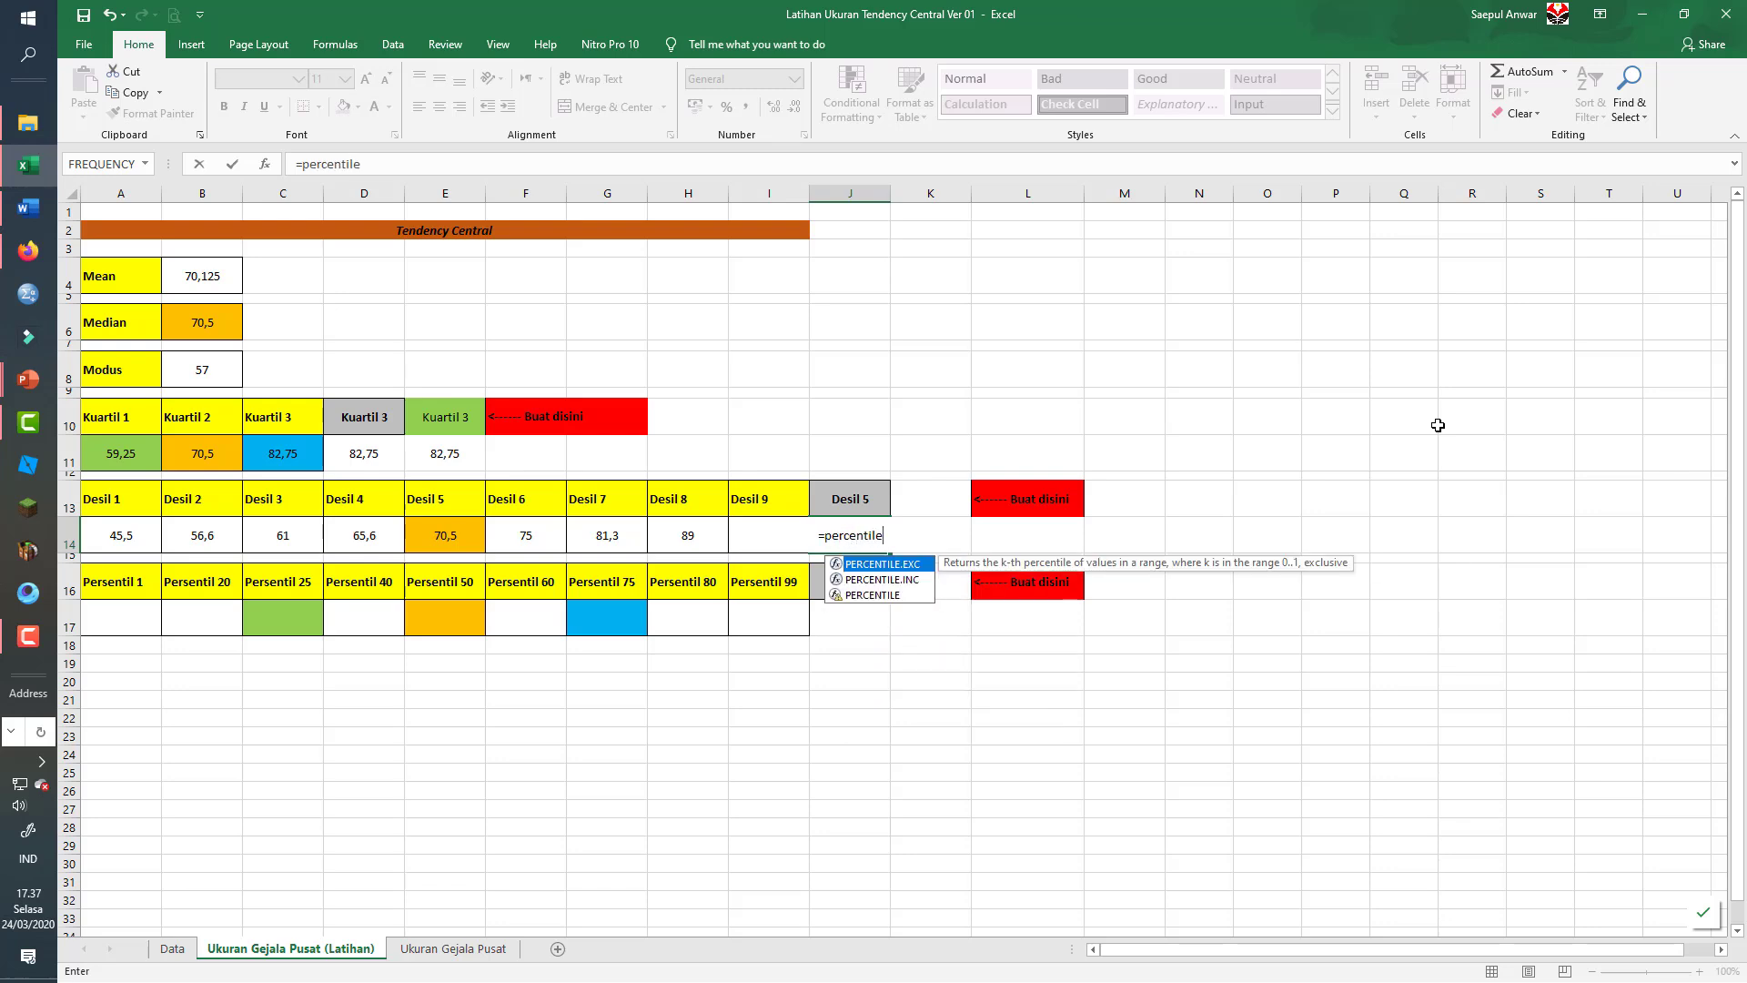
{"action": "type", "text": "("}
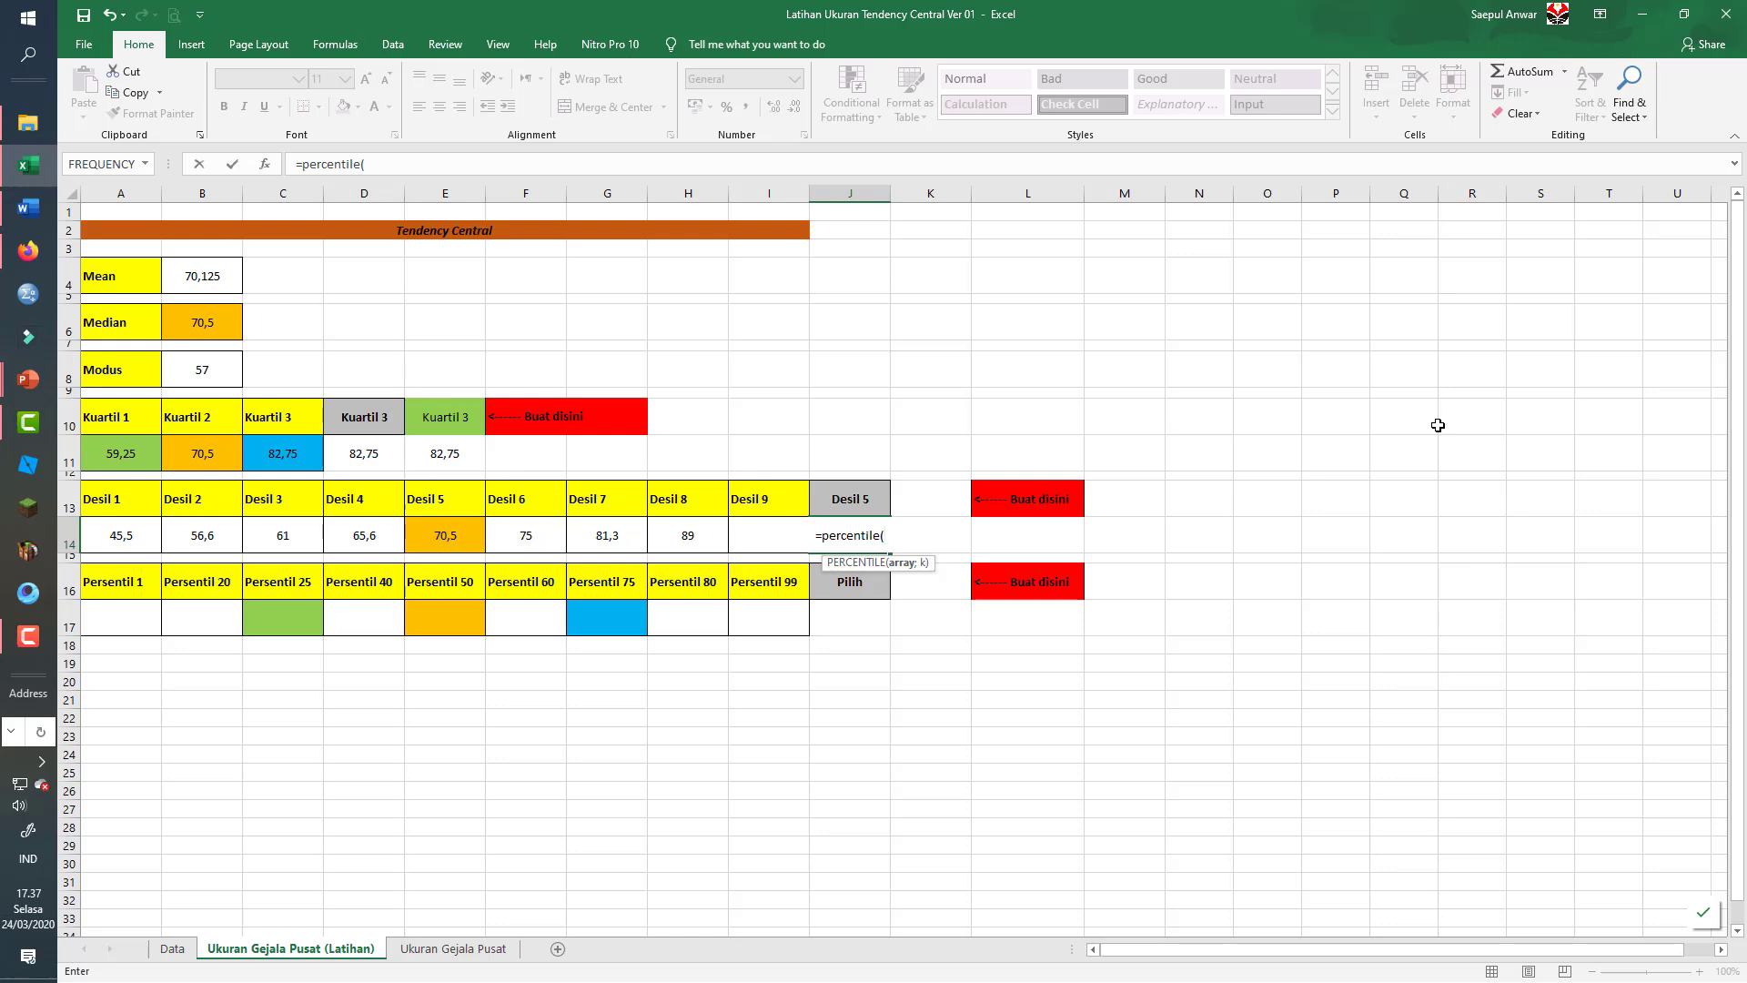
{"action": "type", "text": "nilai;"}
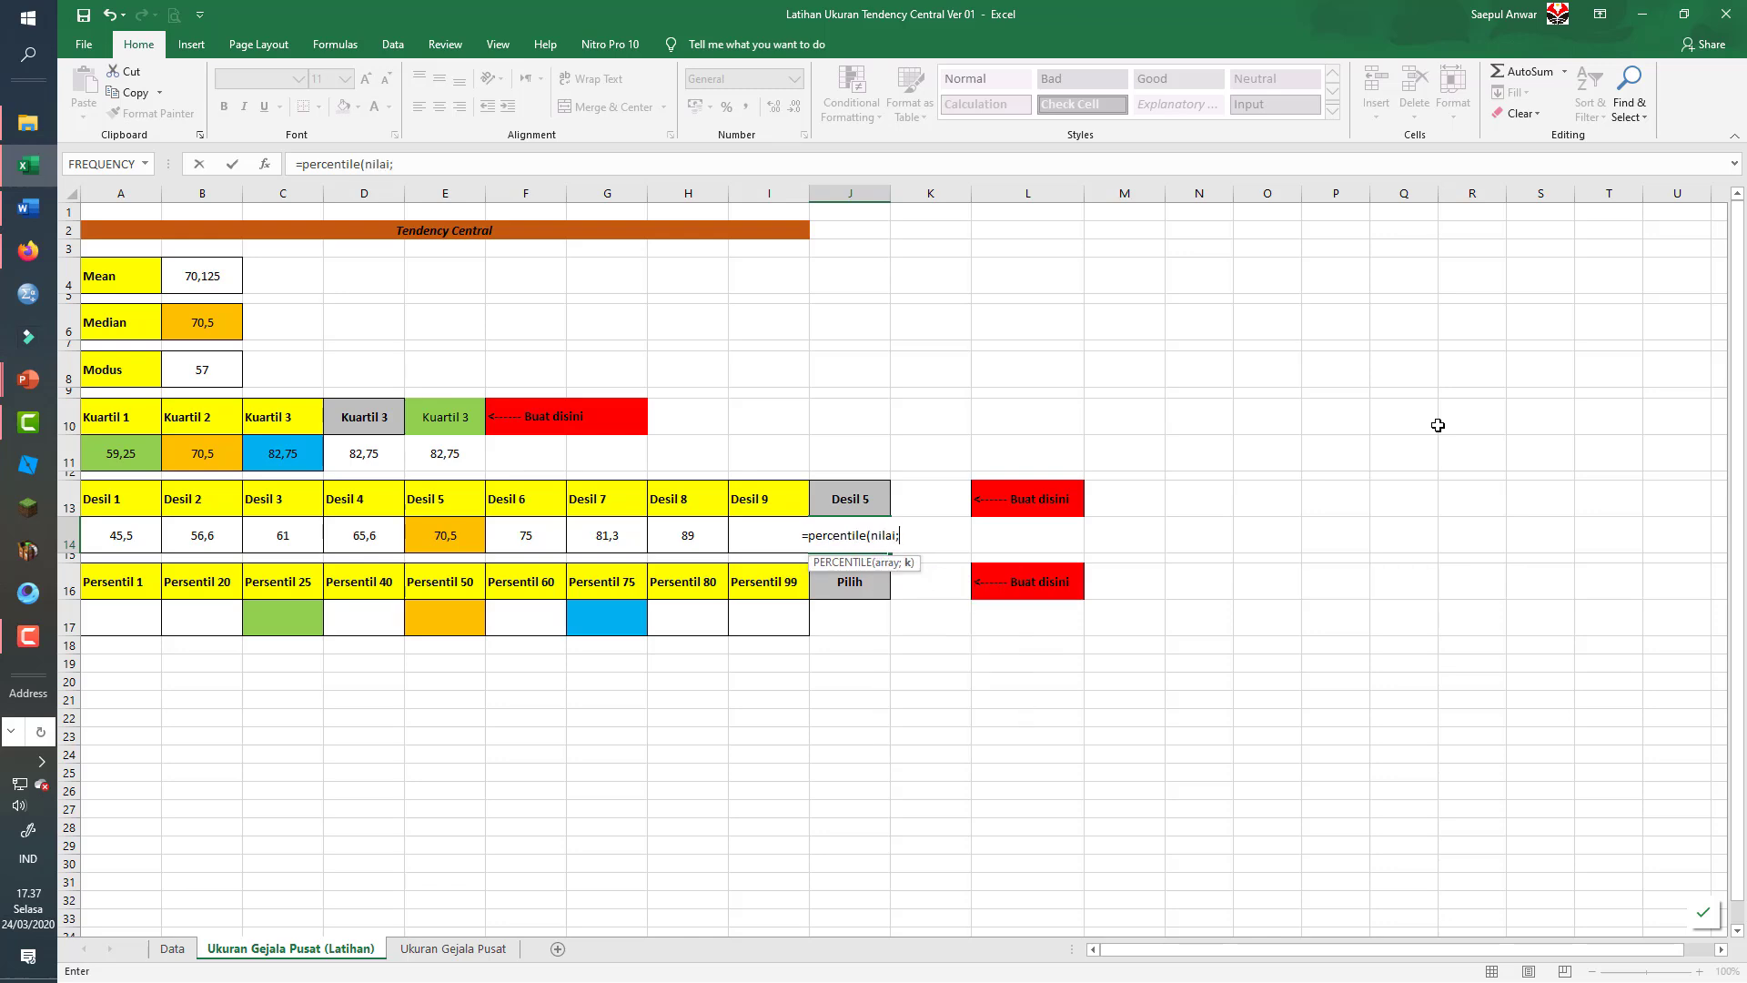
{"action": "type", "text": "vlook"}
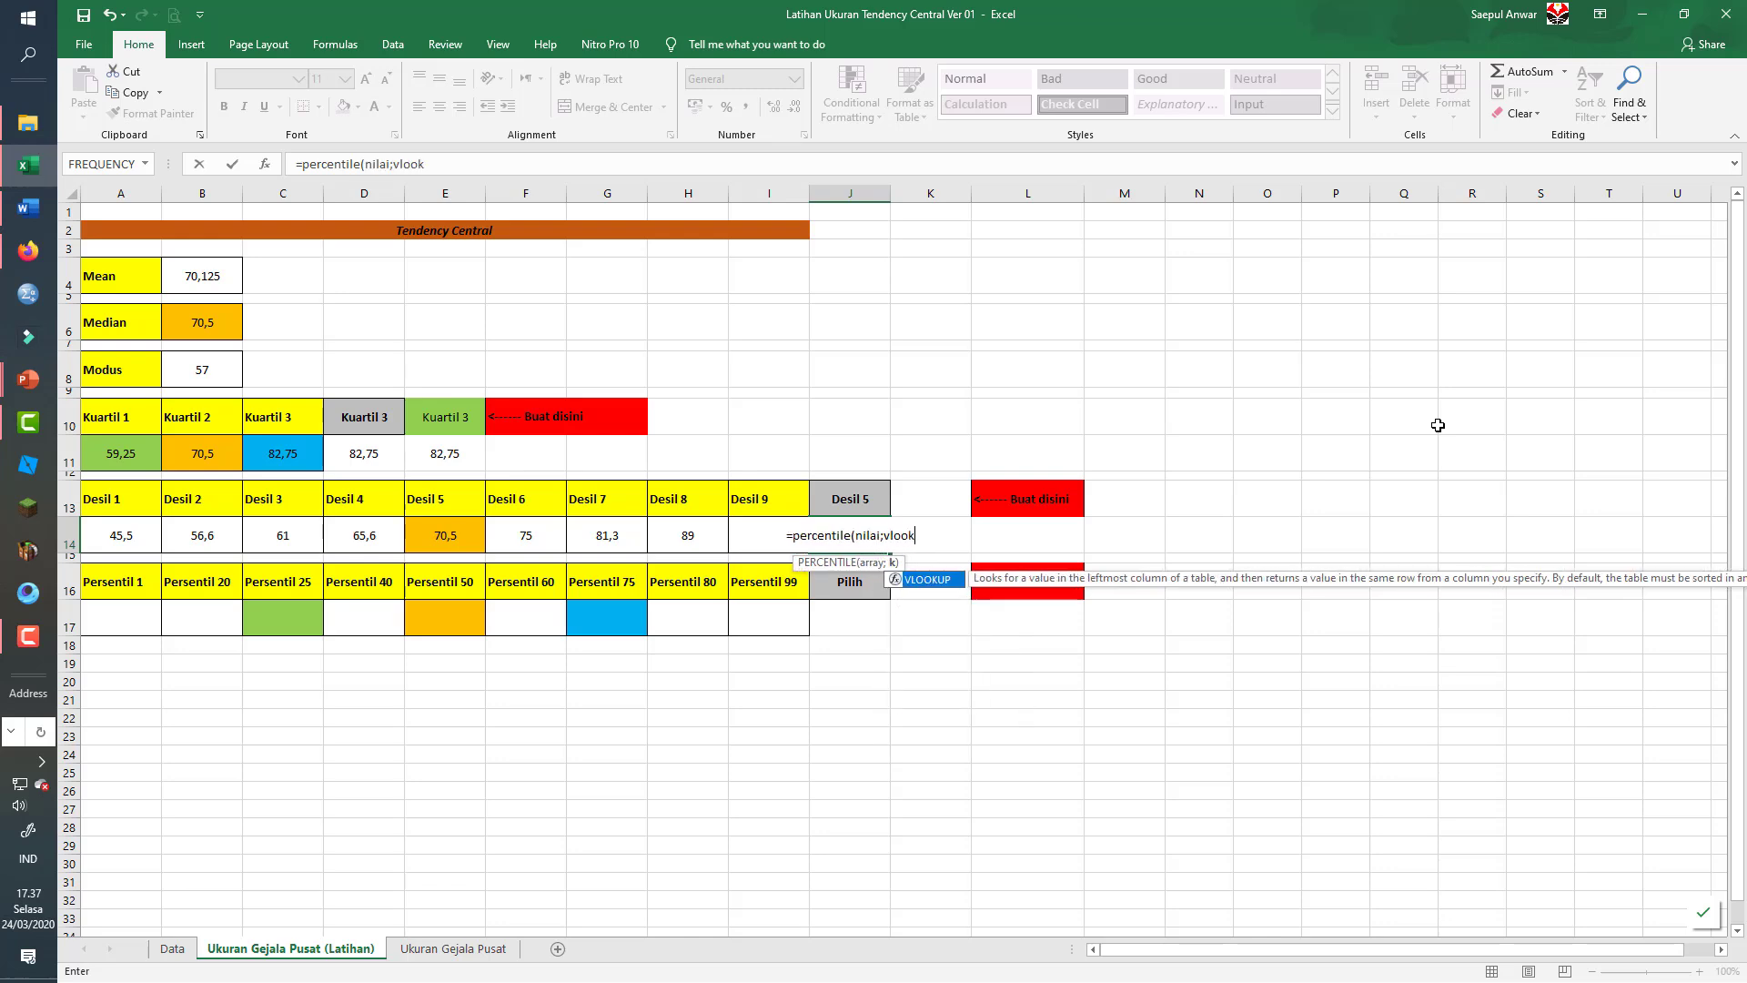
{"action": "type", "text": "up("}
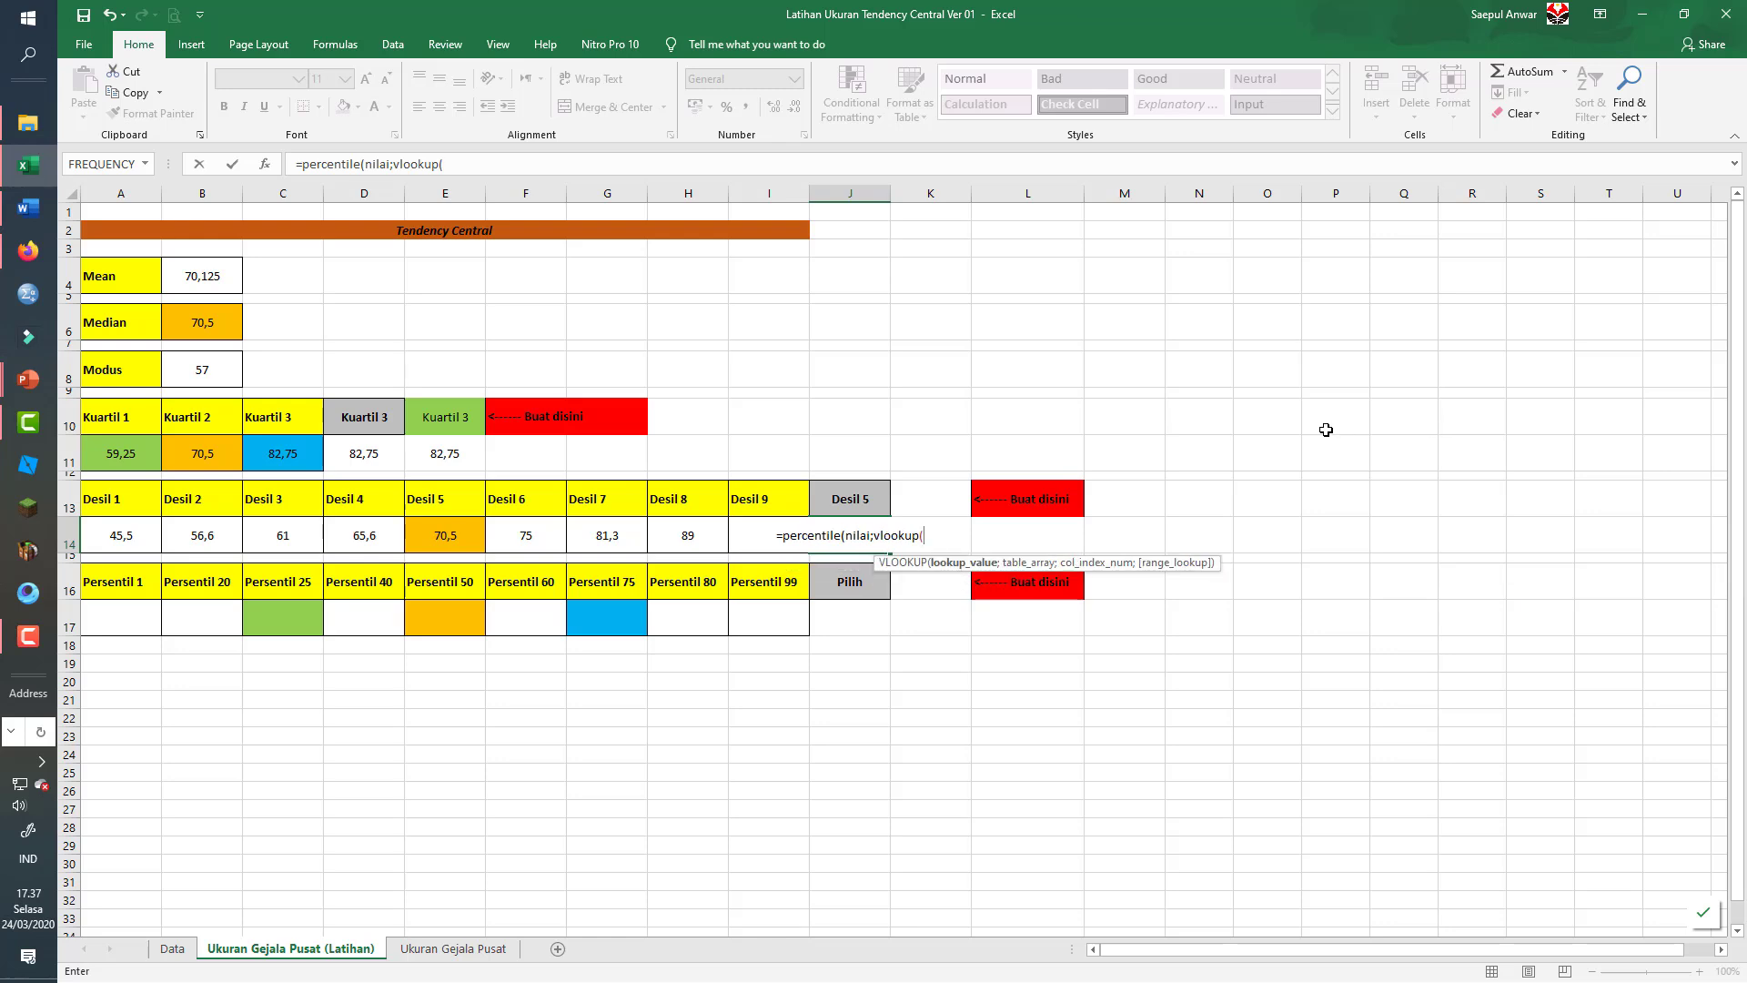
{"action": "left_click", "coordinate": [855, 502]}
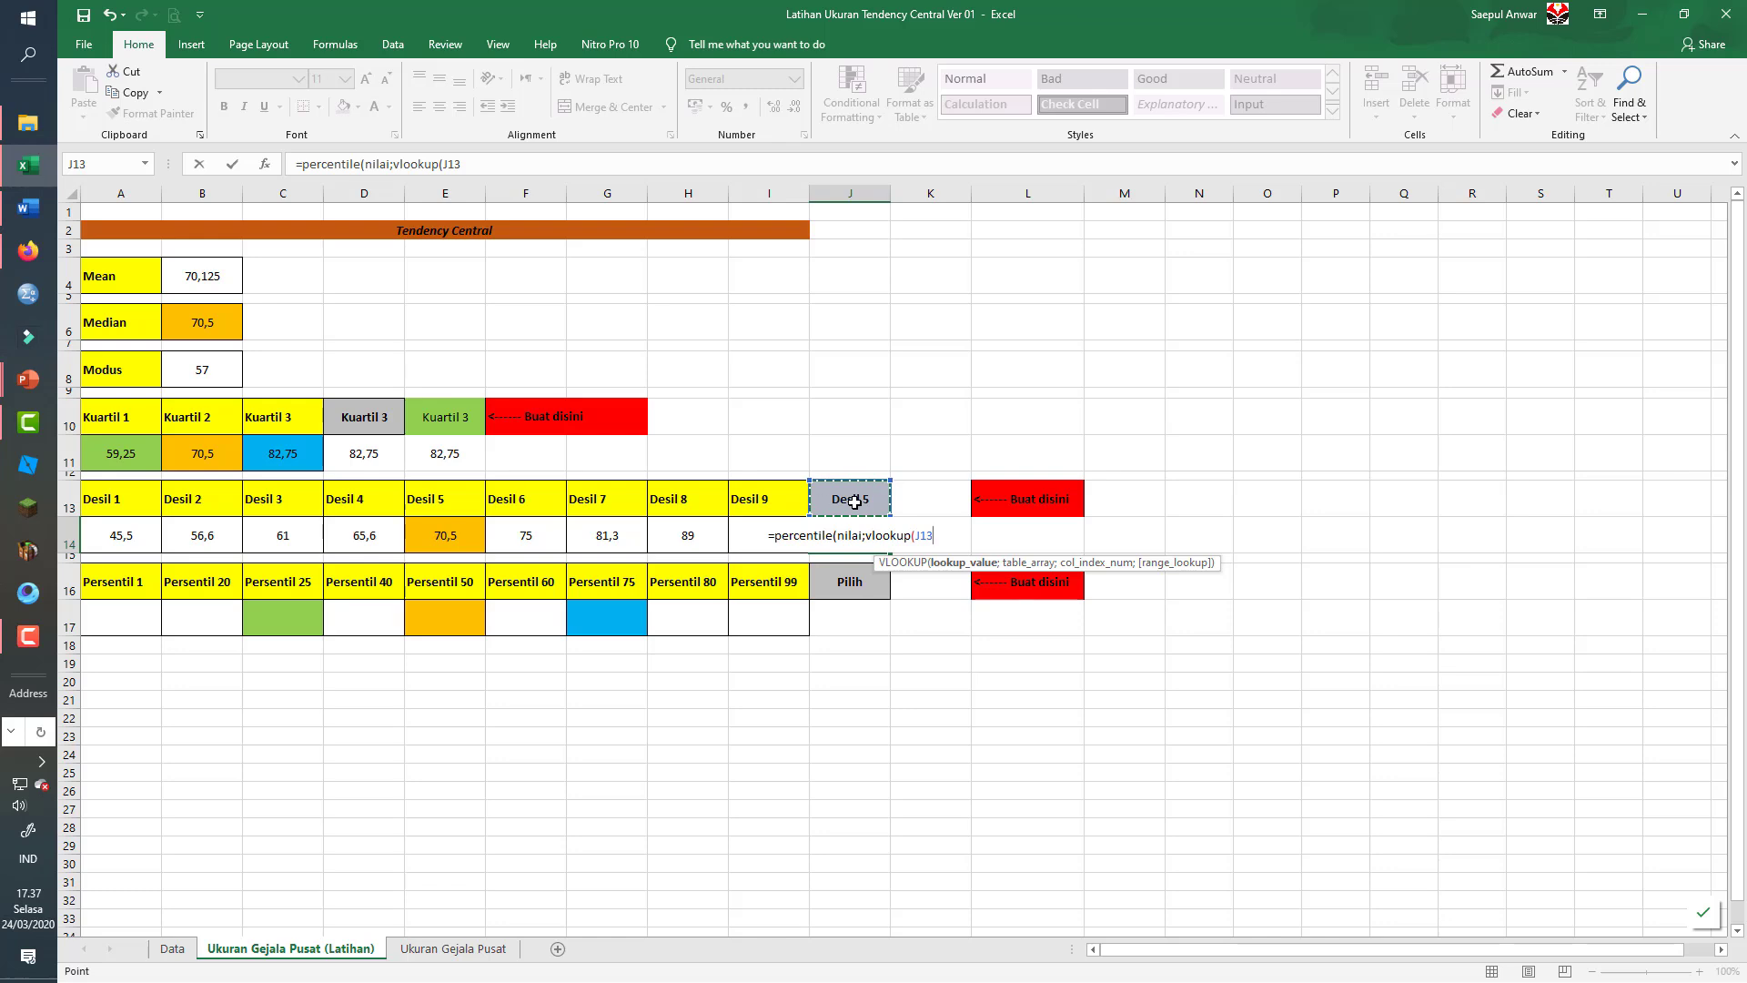
{"action": "type", "text": ";"}
{"action": "type", "text": "dat"}
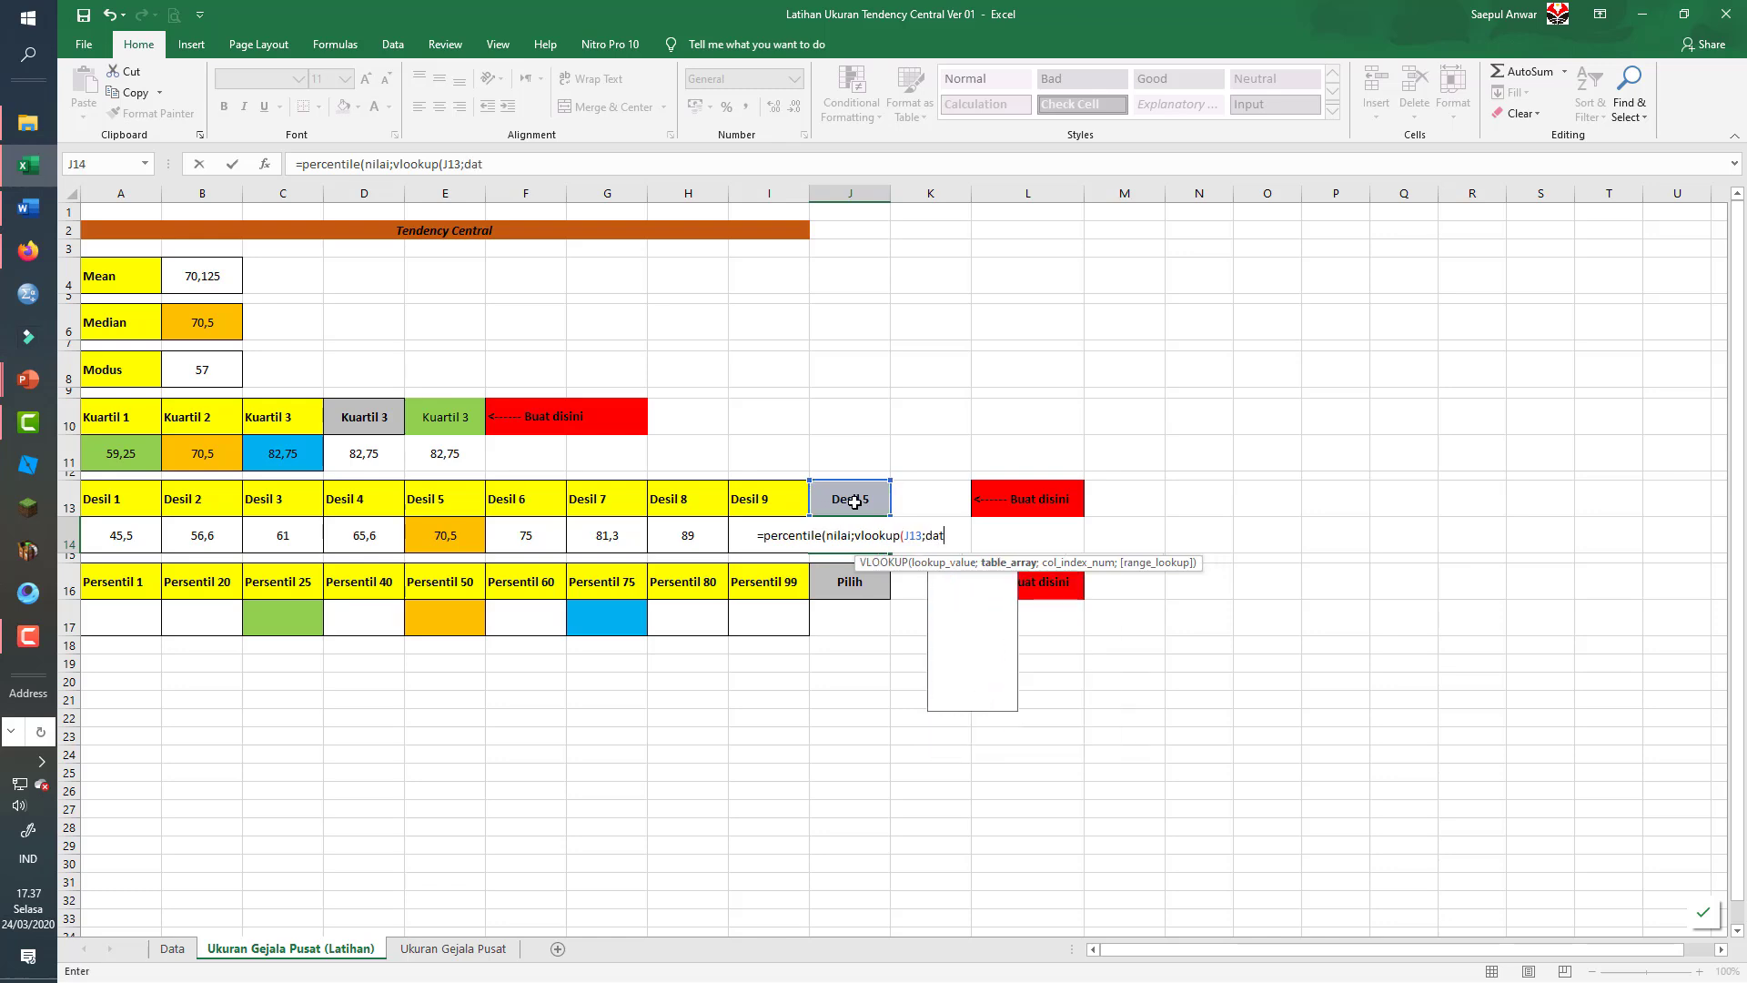
{"action": "type", "text": "a_d"}
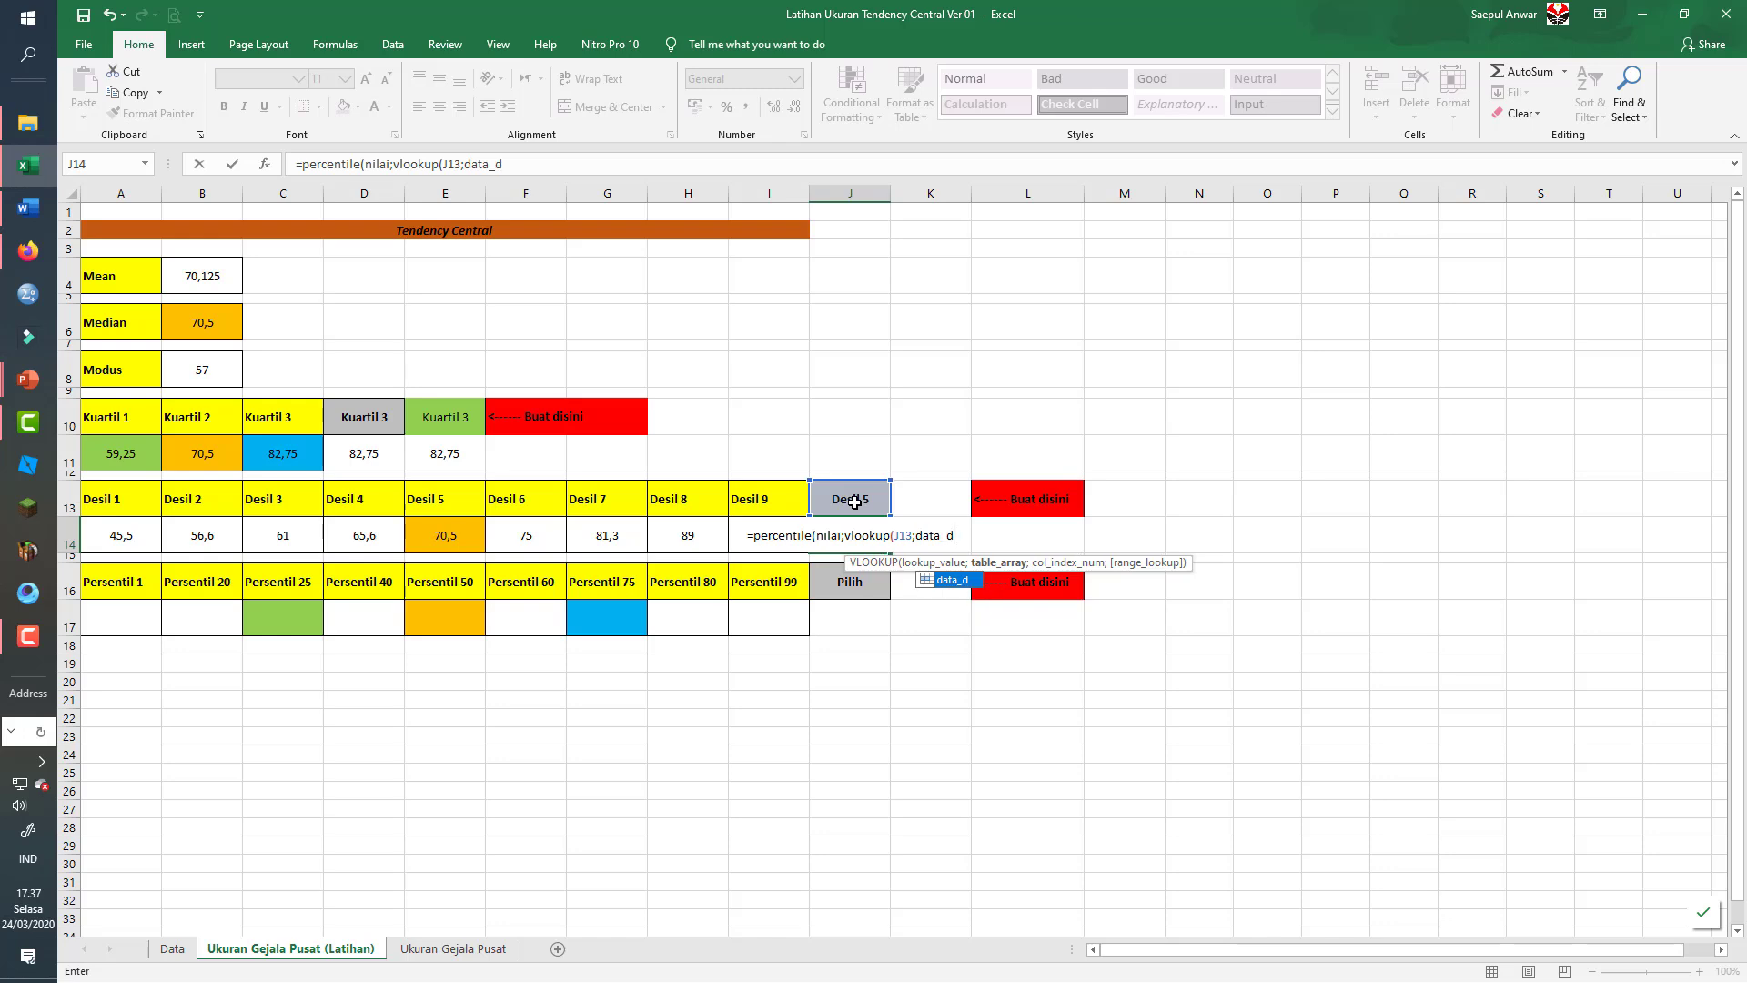
{"action": "type", "text": ";2"}
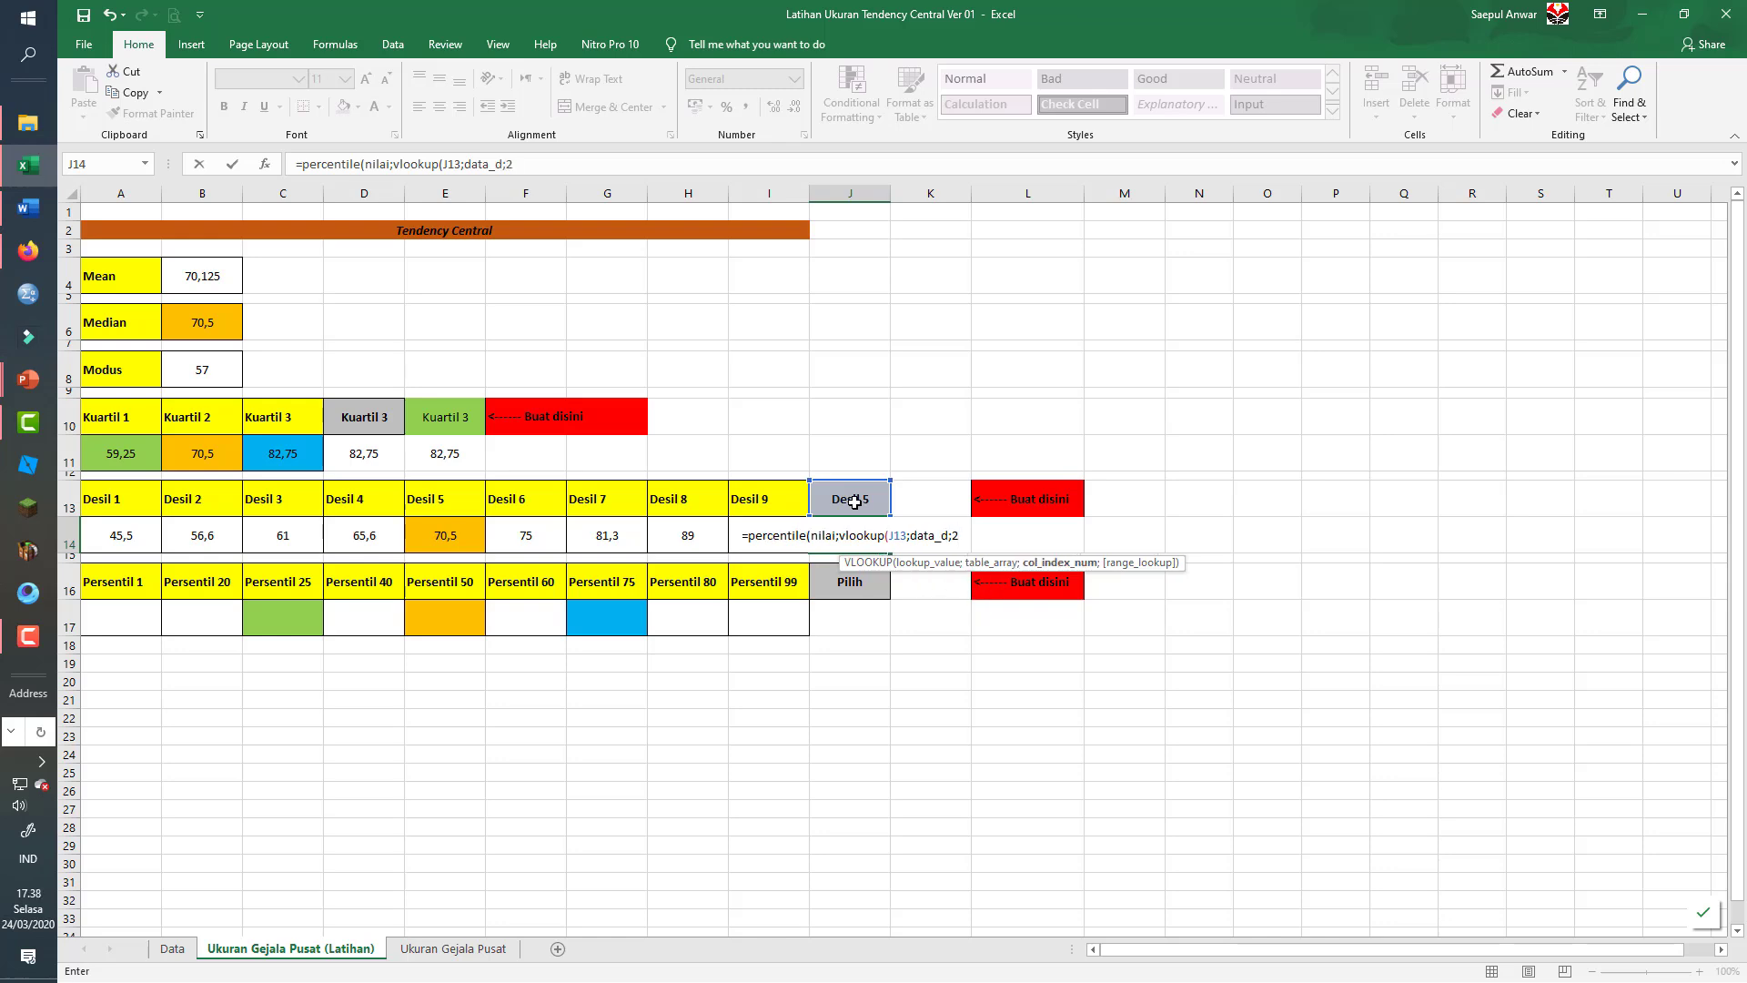
{"action": "type", "text": "))"}
{"action": "key", "text": "Return"}
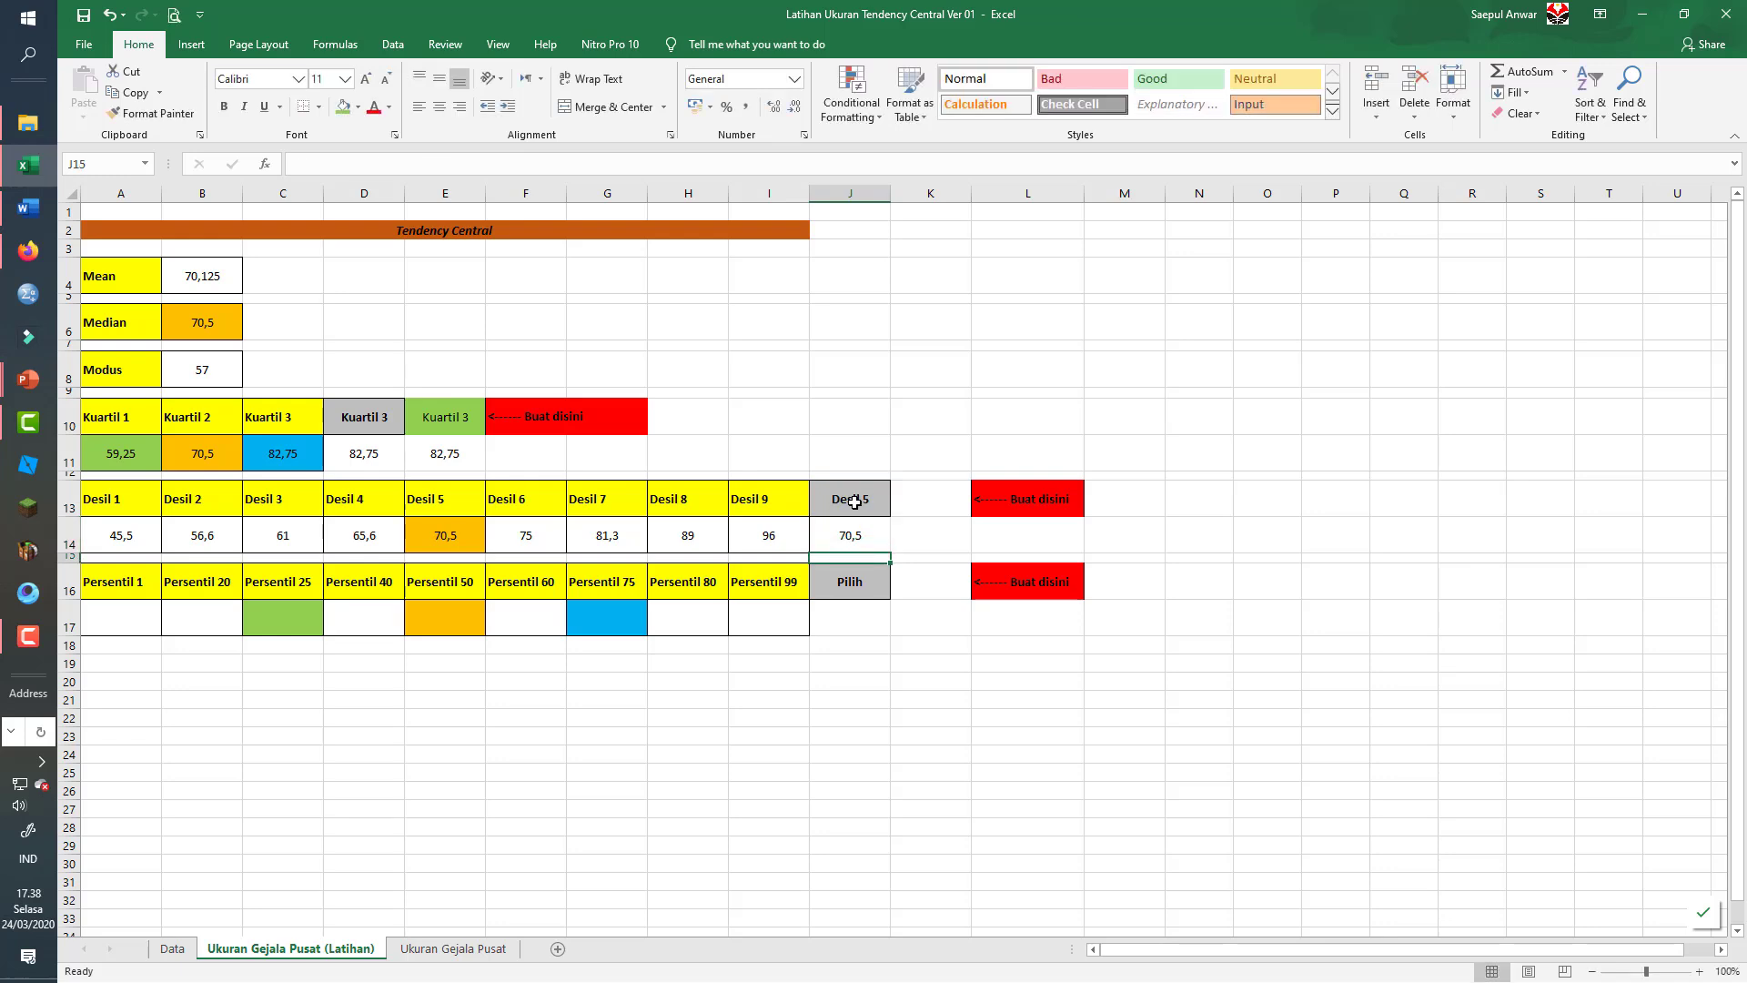
- Check the J14 result against the Desil 5 formula in E14, and set the selection list in J13 to Desil 9
{"action": "key", "text": "Up"}
{"action": "left_click", "coordinate": [858, 502]}
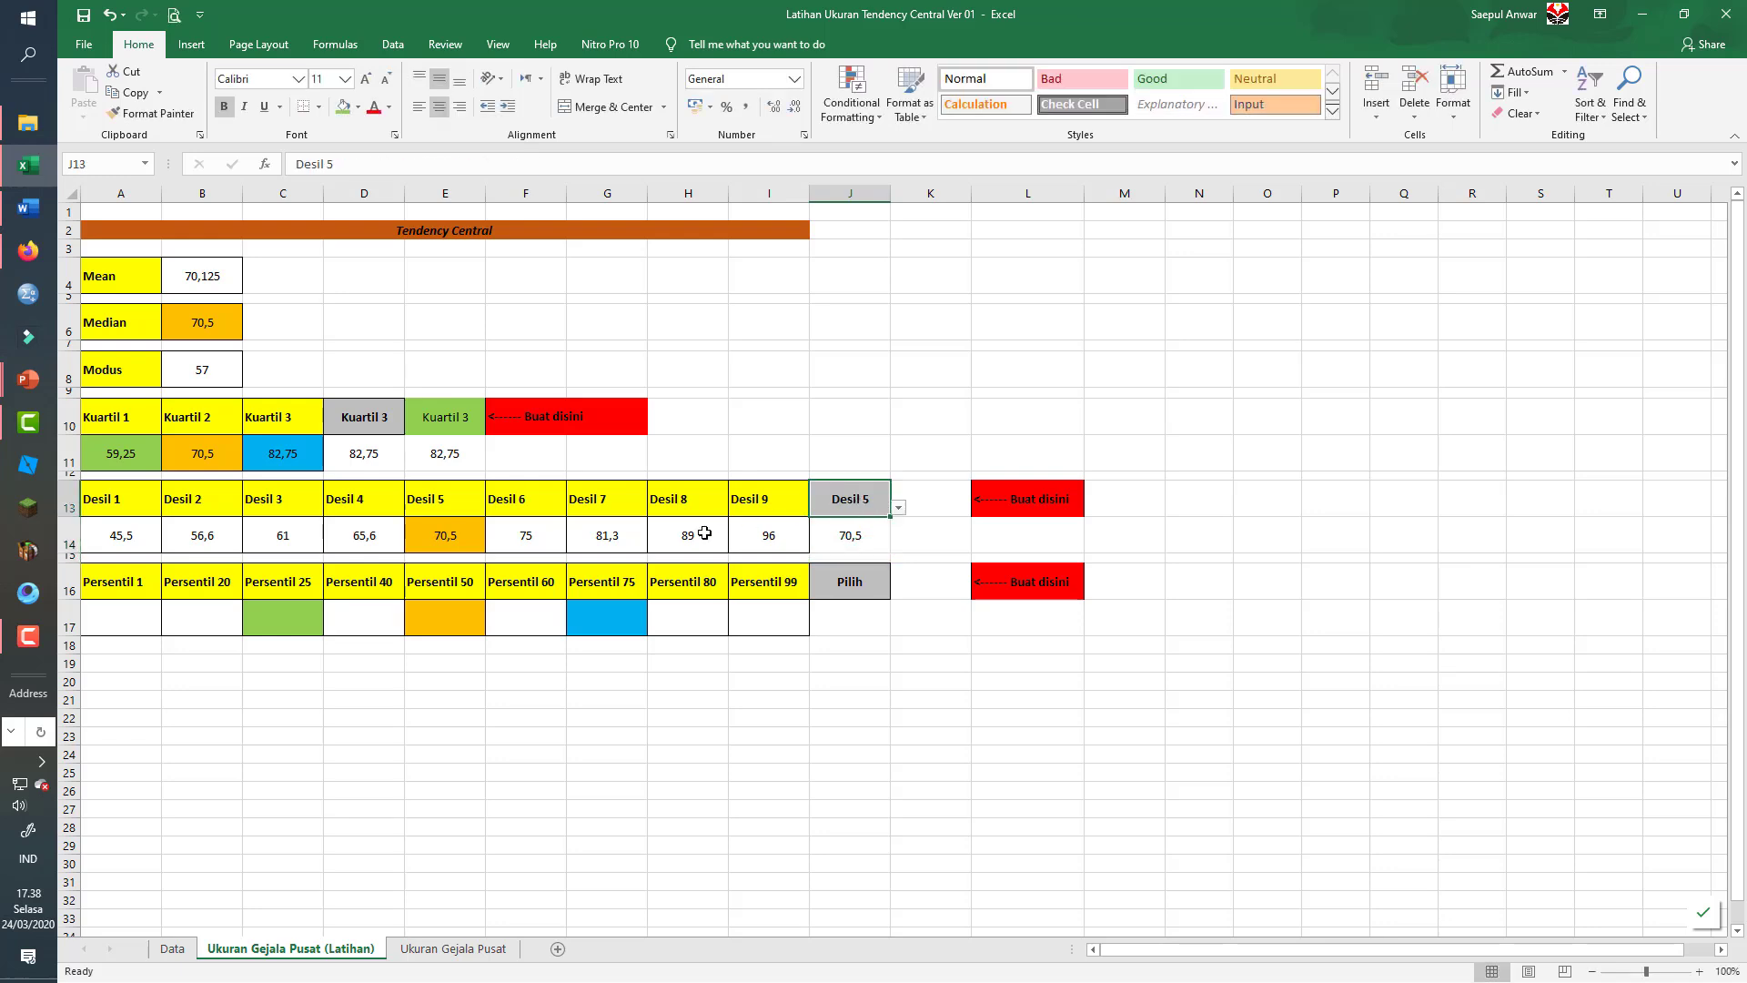
{"action": "left_click", "coordinate": [469, 540]}
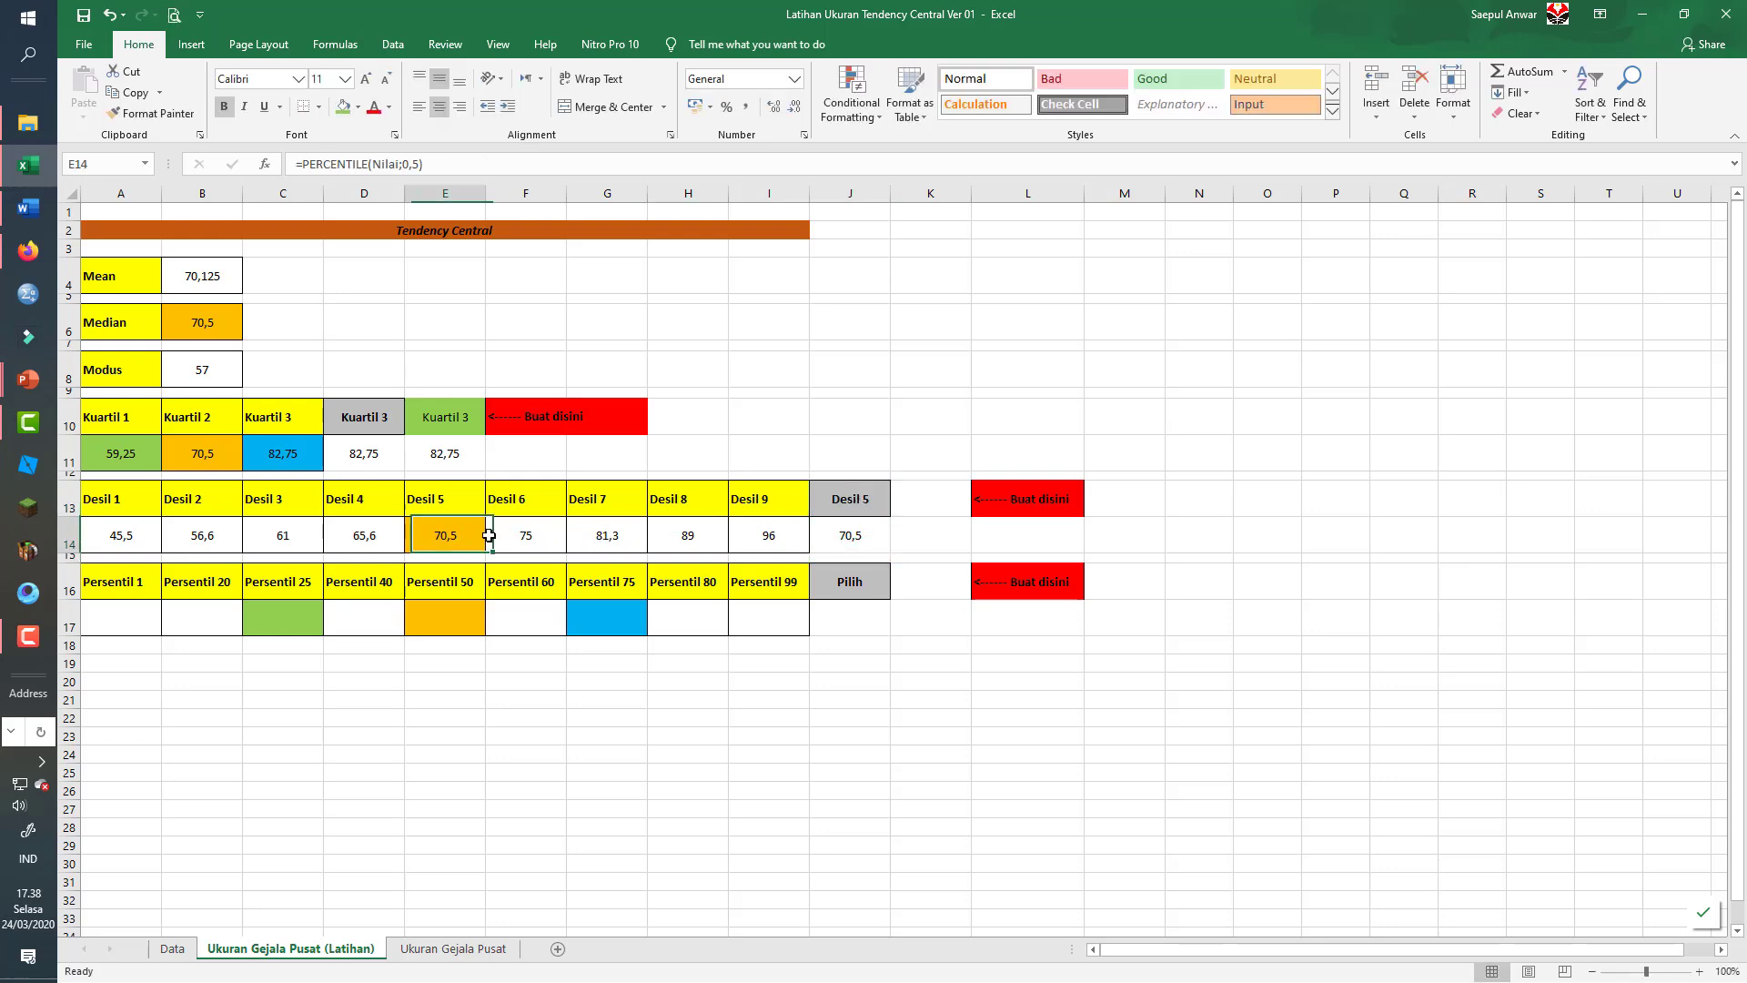
{"action": "left_click", "coordinate": [875, 505]}
{"action": "left_click", "coordinate": [898, 507]}
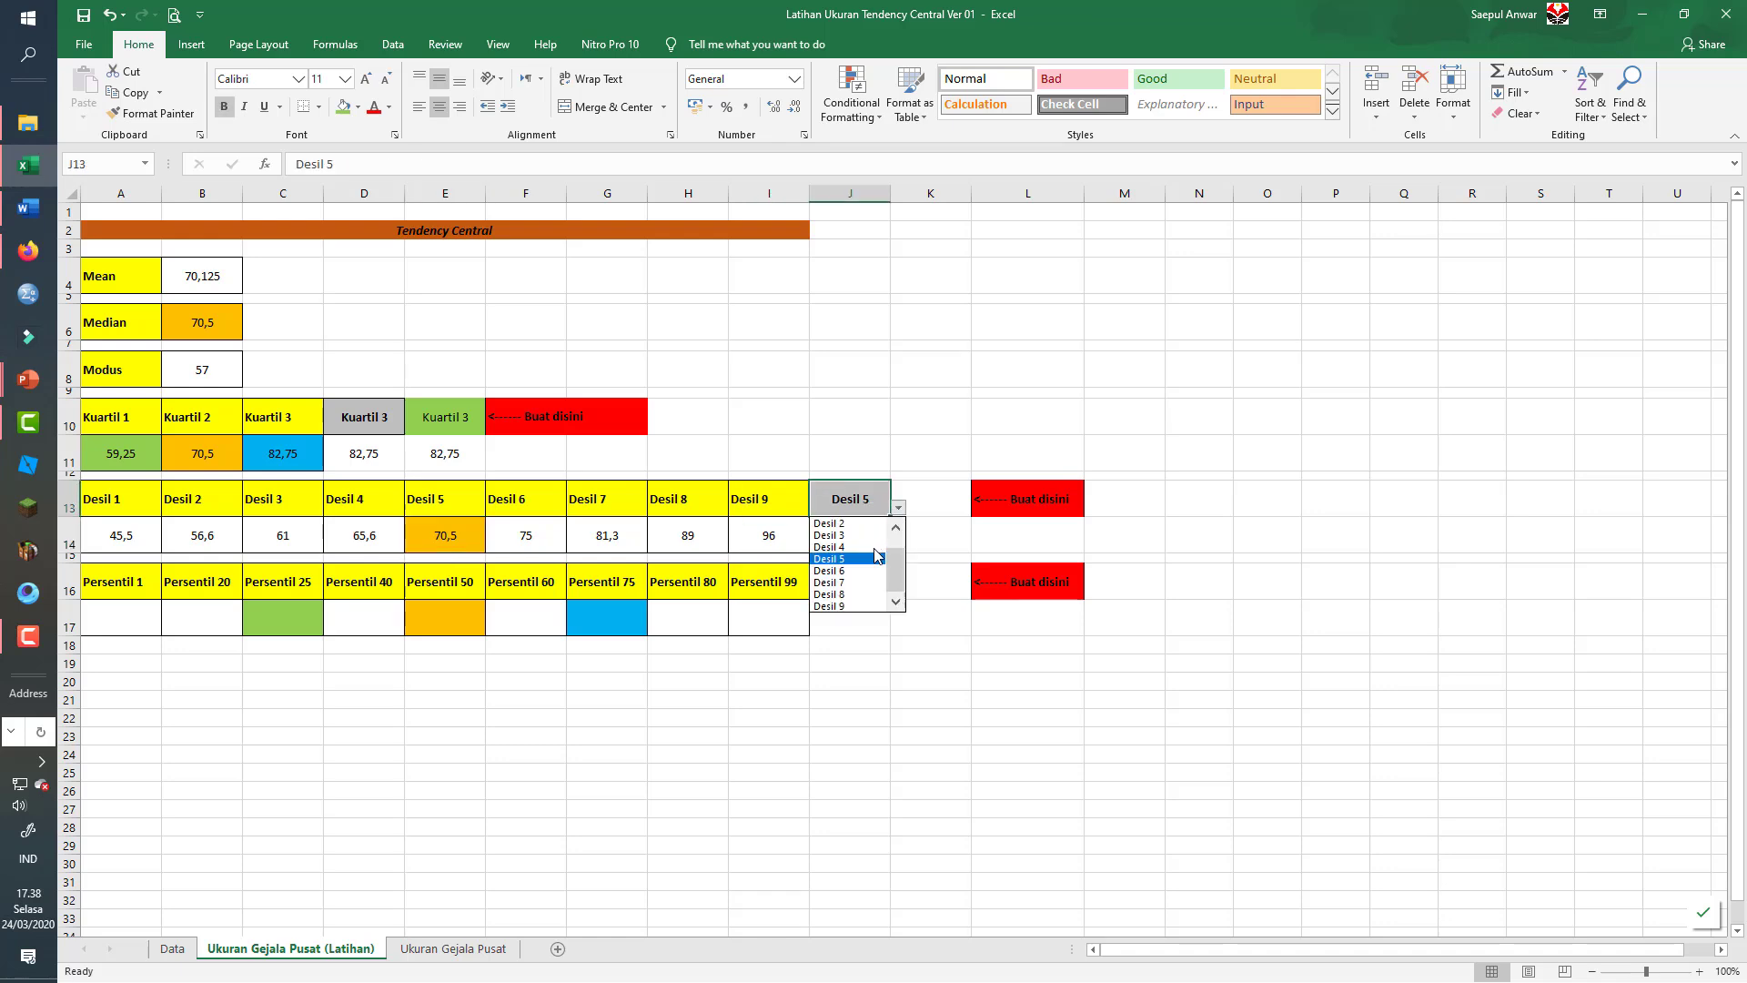
{"action": "left_click", "coordinate": [867, 610]}
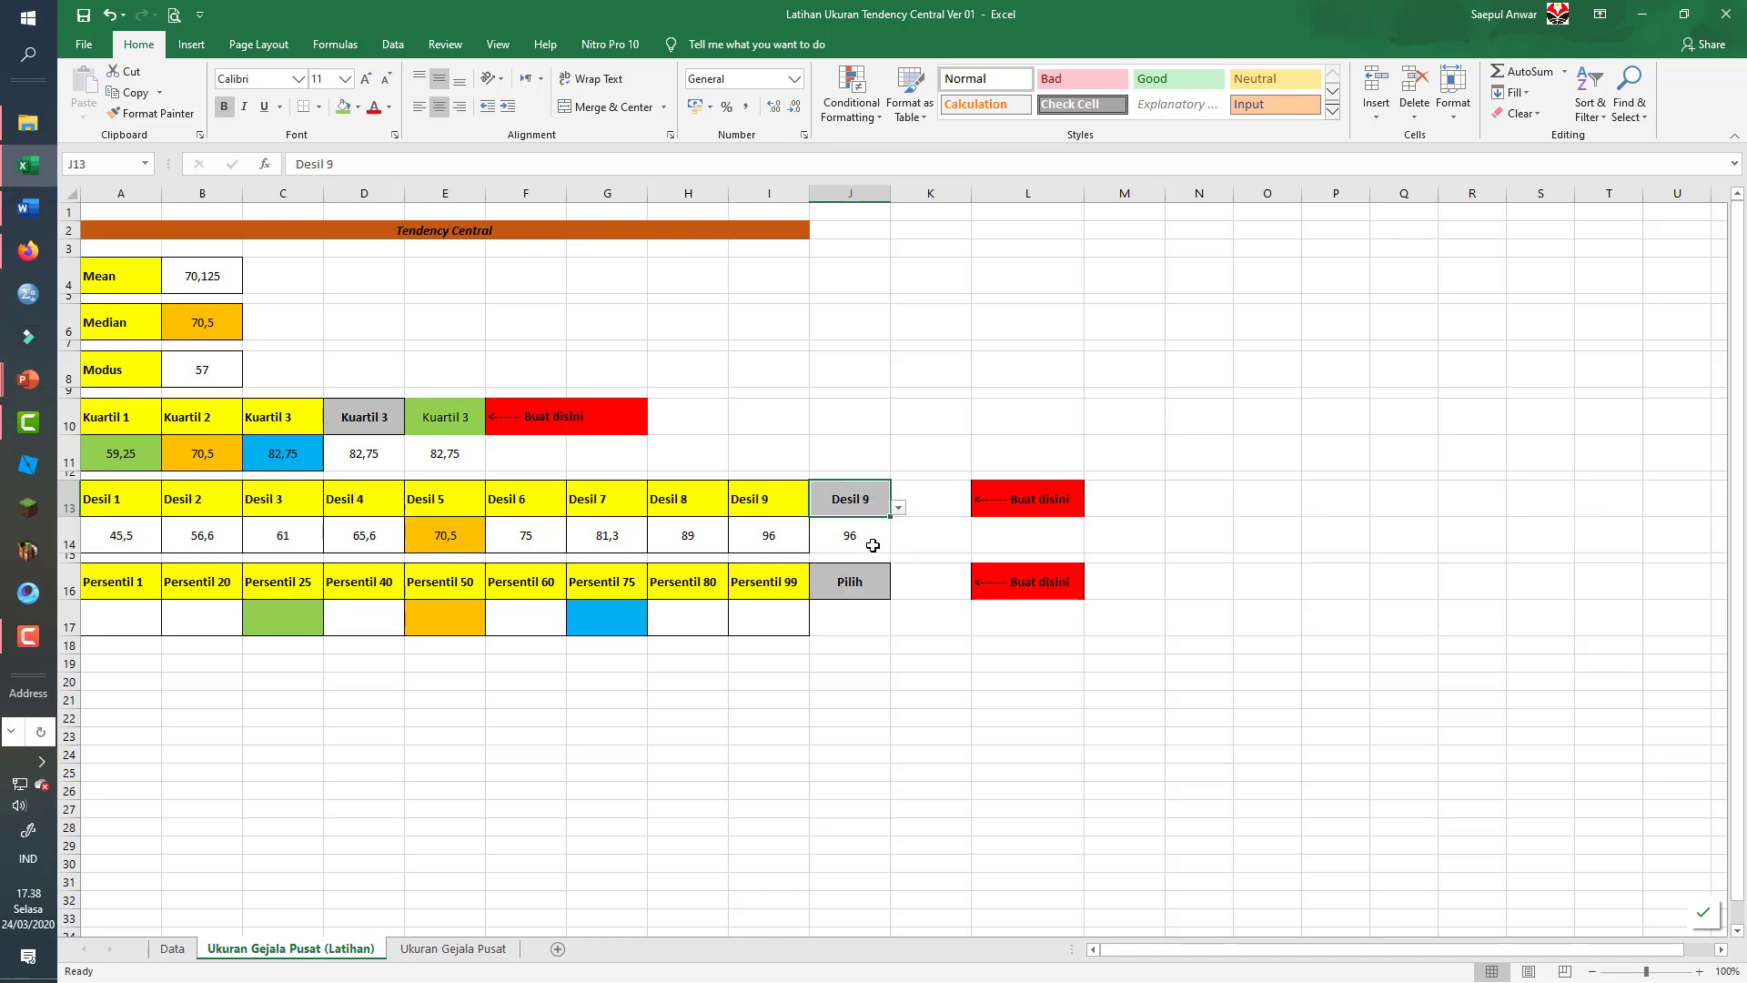
- Add a data validation list to K13 with the source =desil
{"action": "left_click", "coordinate": [950, 494]}
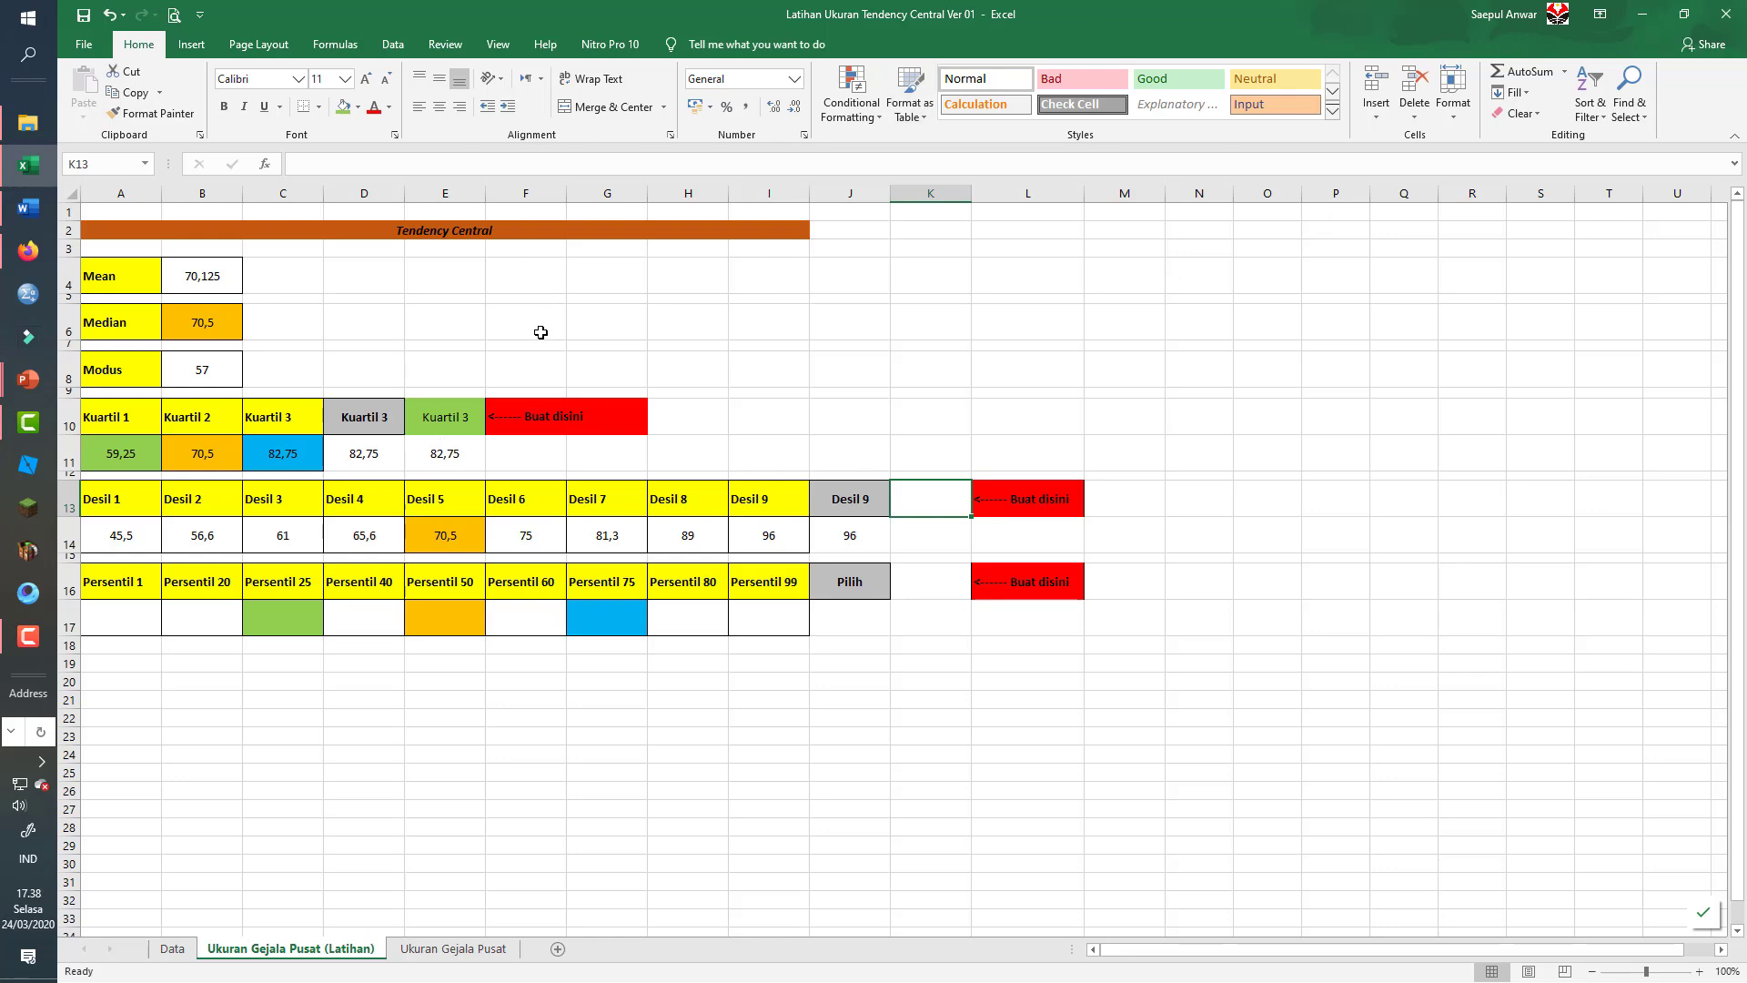
{"action": "left_click", "coordinate": [440, 106]}
{"action": "left_click", "coordinate": [439, 79]}
{"action": "left_click", "coordinate": [393, 45]}
{"action": "left_click", "coordinate": [1058, 115]}
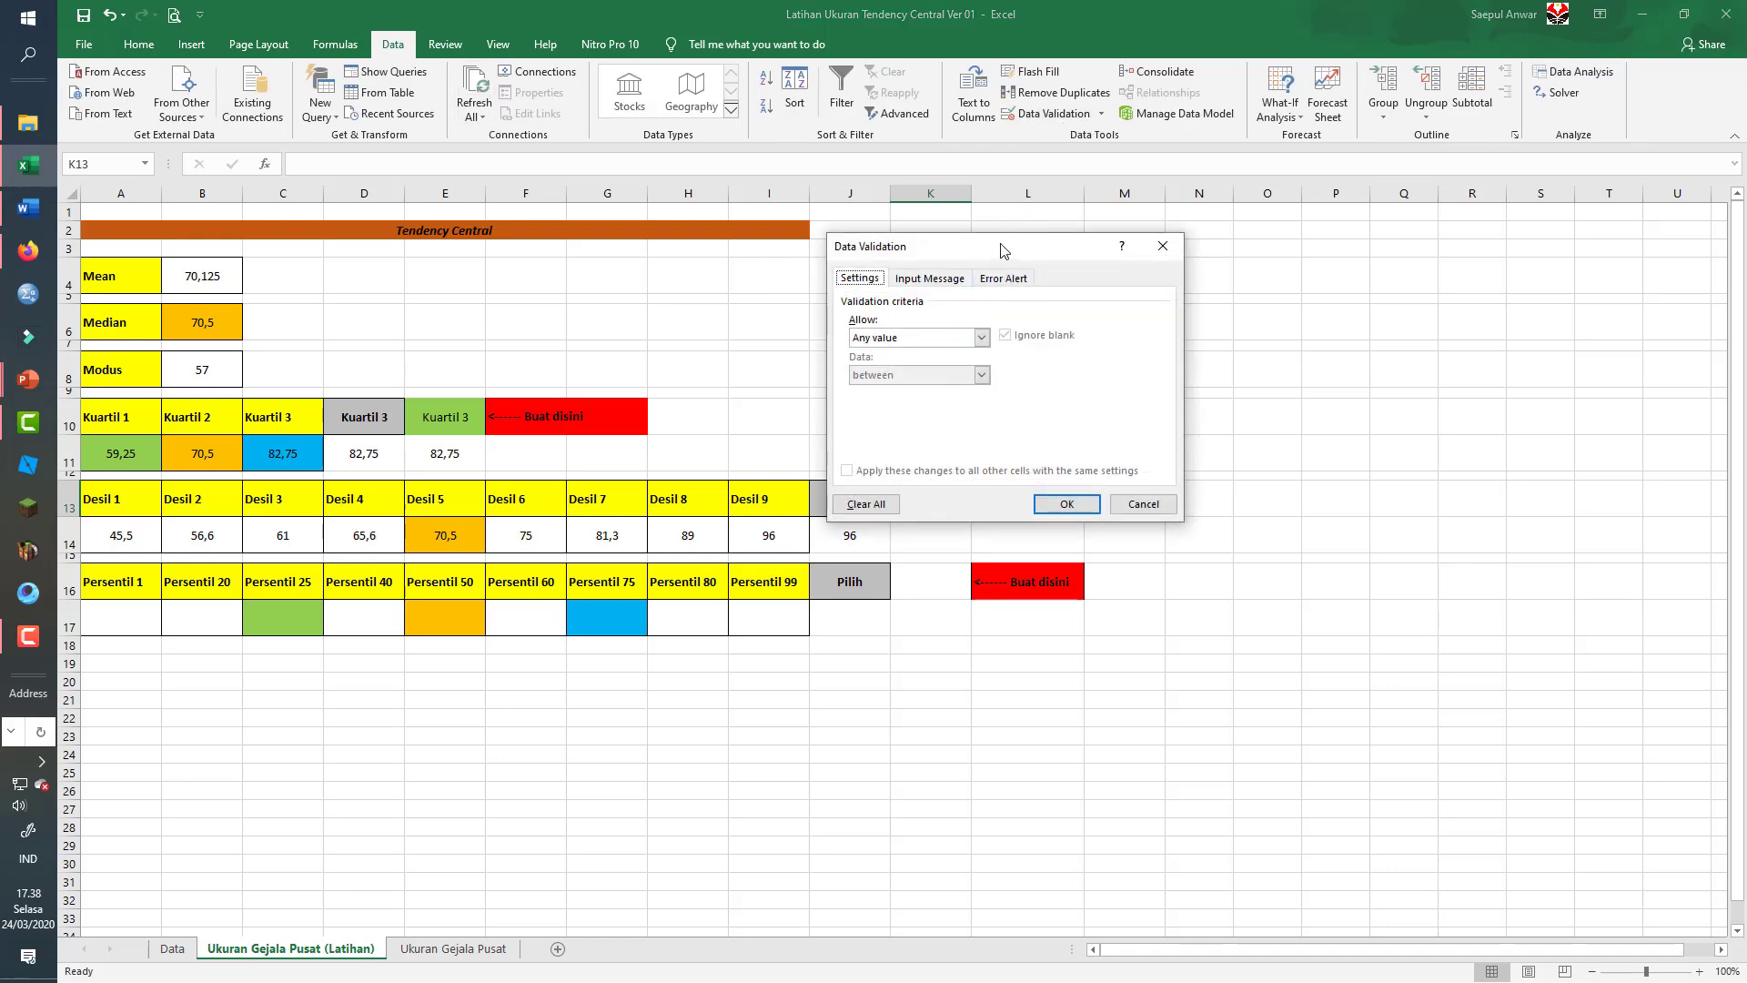
{"action": "left_click_drag", "start_coordinate": [1001, 243], "coordinate": [1133, 106]}
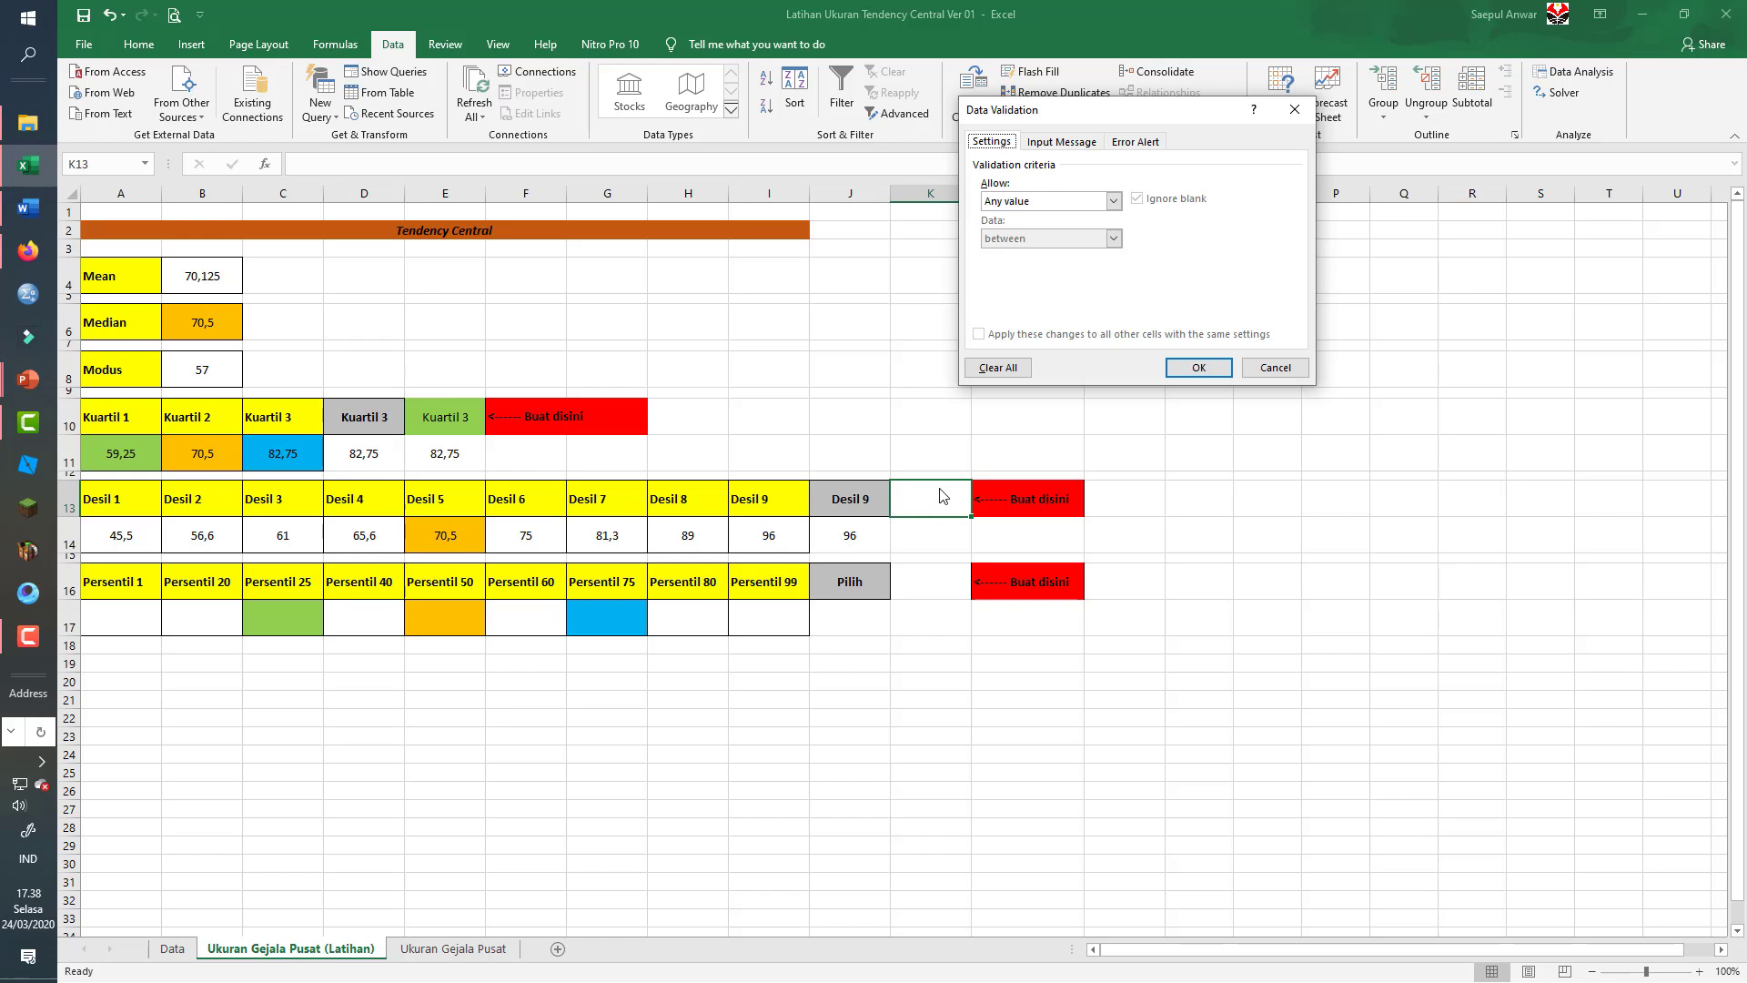
{"action": "left_click", "coordinate": [1113, 201]}
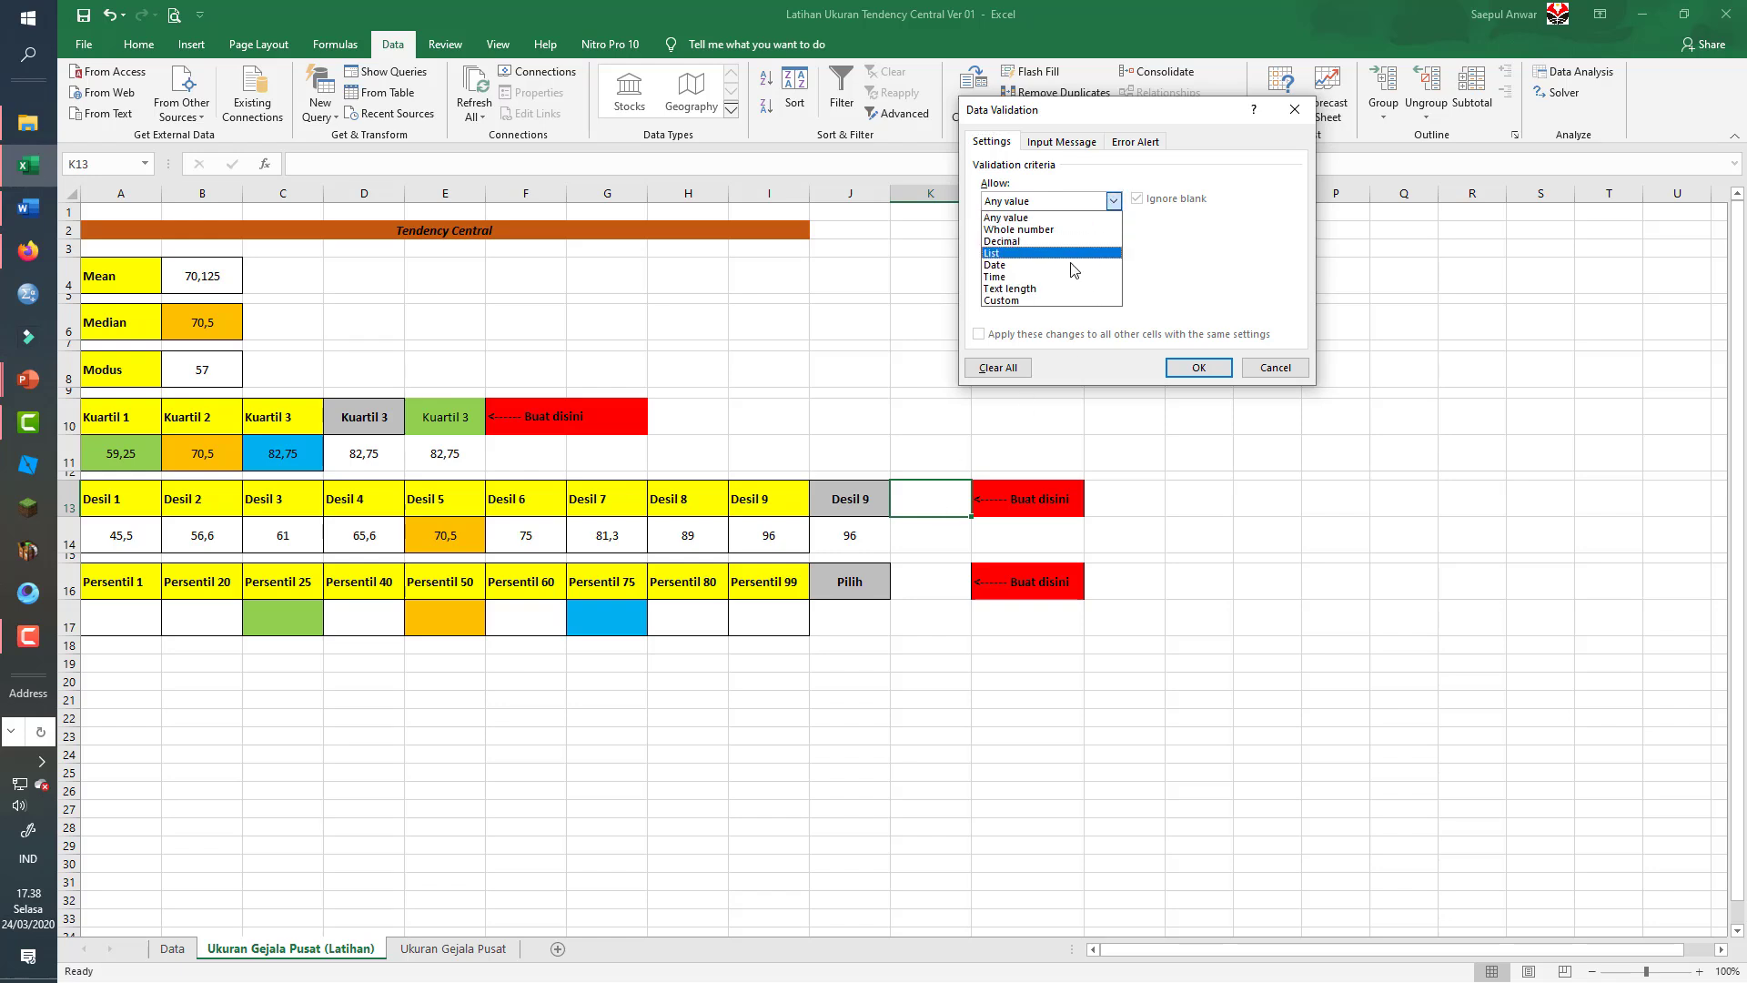
{"action": "left_click", "coordinate": [1067, 255]}
{"action": "left_click", "coordinate": [1061, 274]}
{"action": "type", "text": "=desil"}
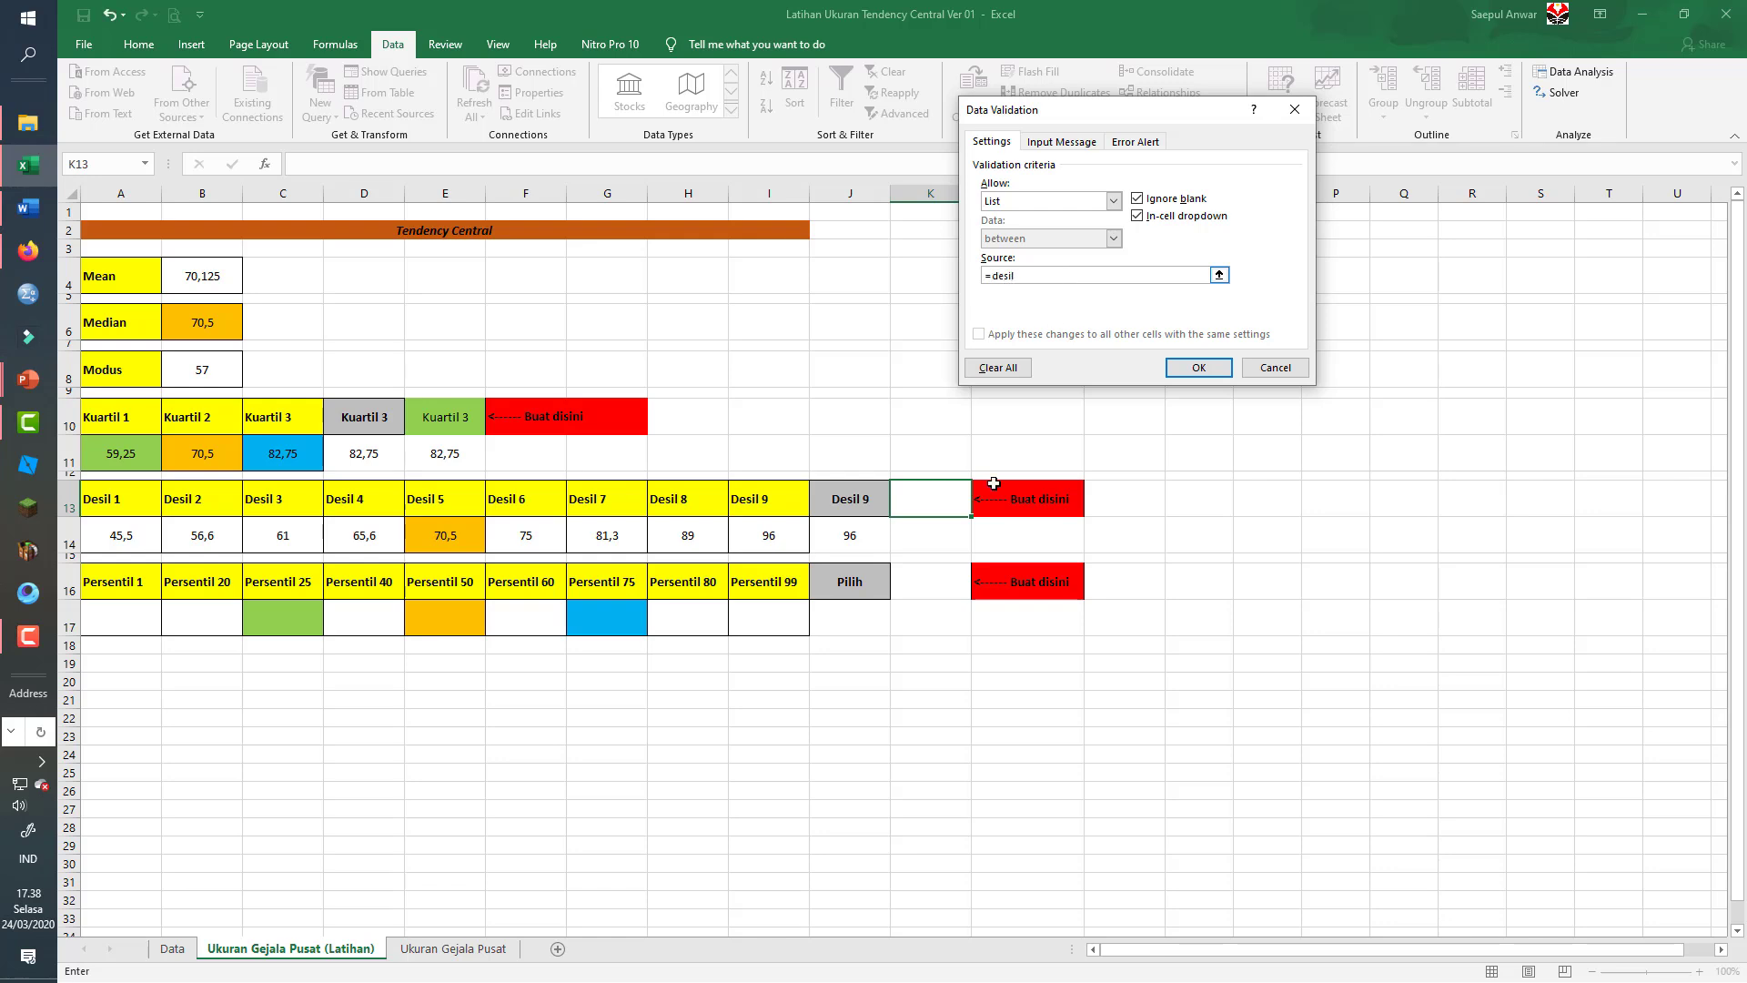
{"action": "left_click", "coordinate": [1198, 368]}
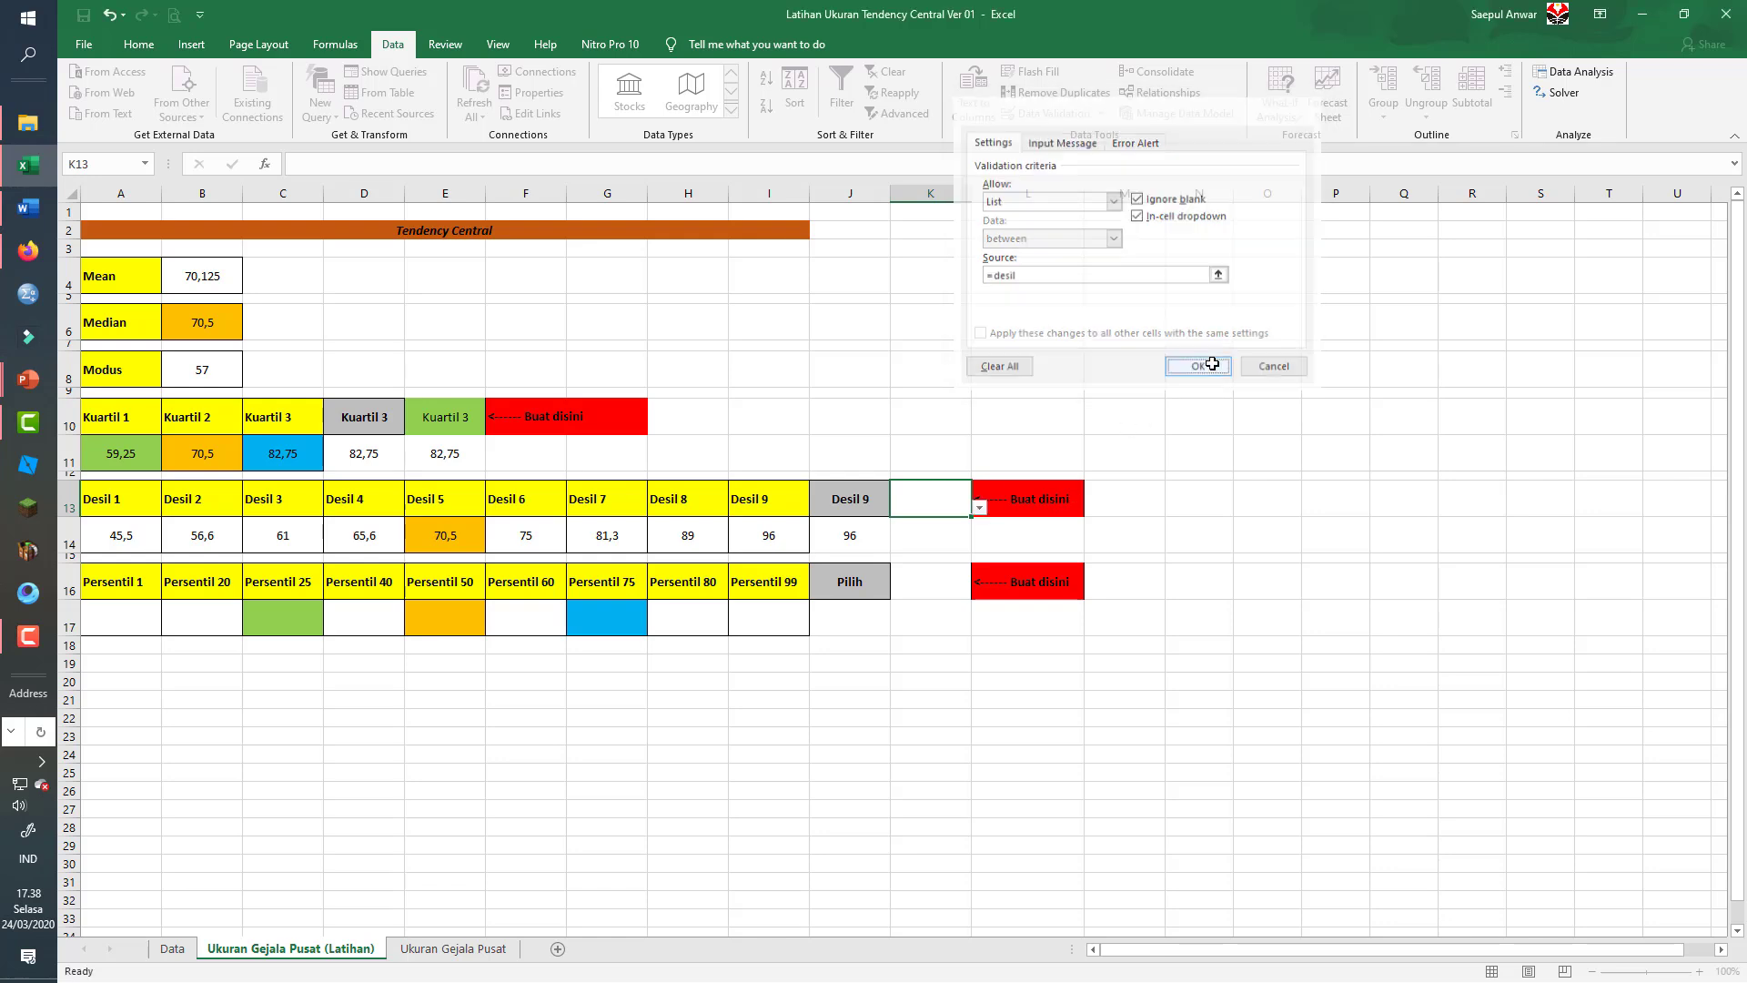
- Try the selection list in K13 with Desil 1 and leave it set to Pilih
{"action": "left_click", "coordinate": [978, 509]}
{"action": "left_click", "coordinate": [963, 524]}
{"action": "left_click", "coordinate": [979, 508]}
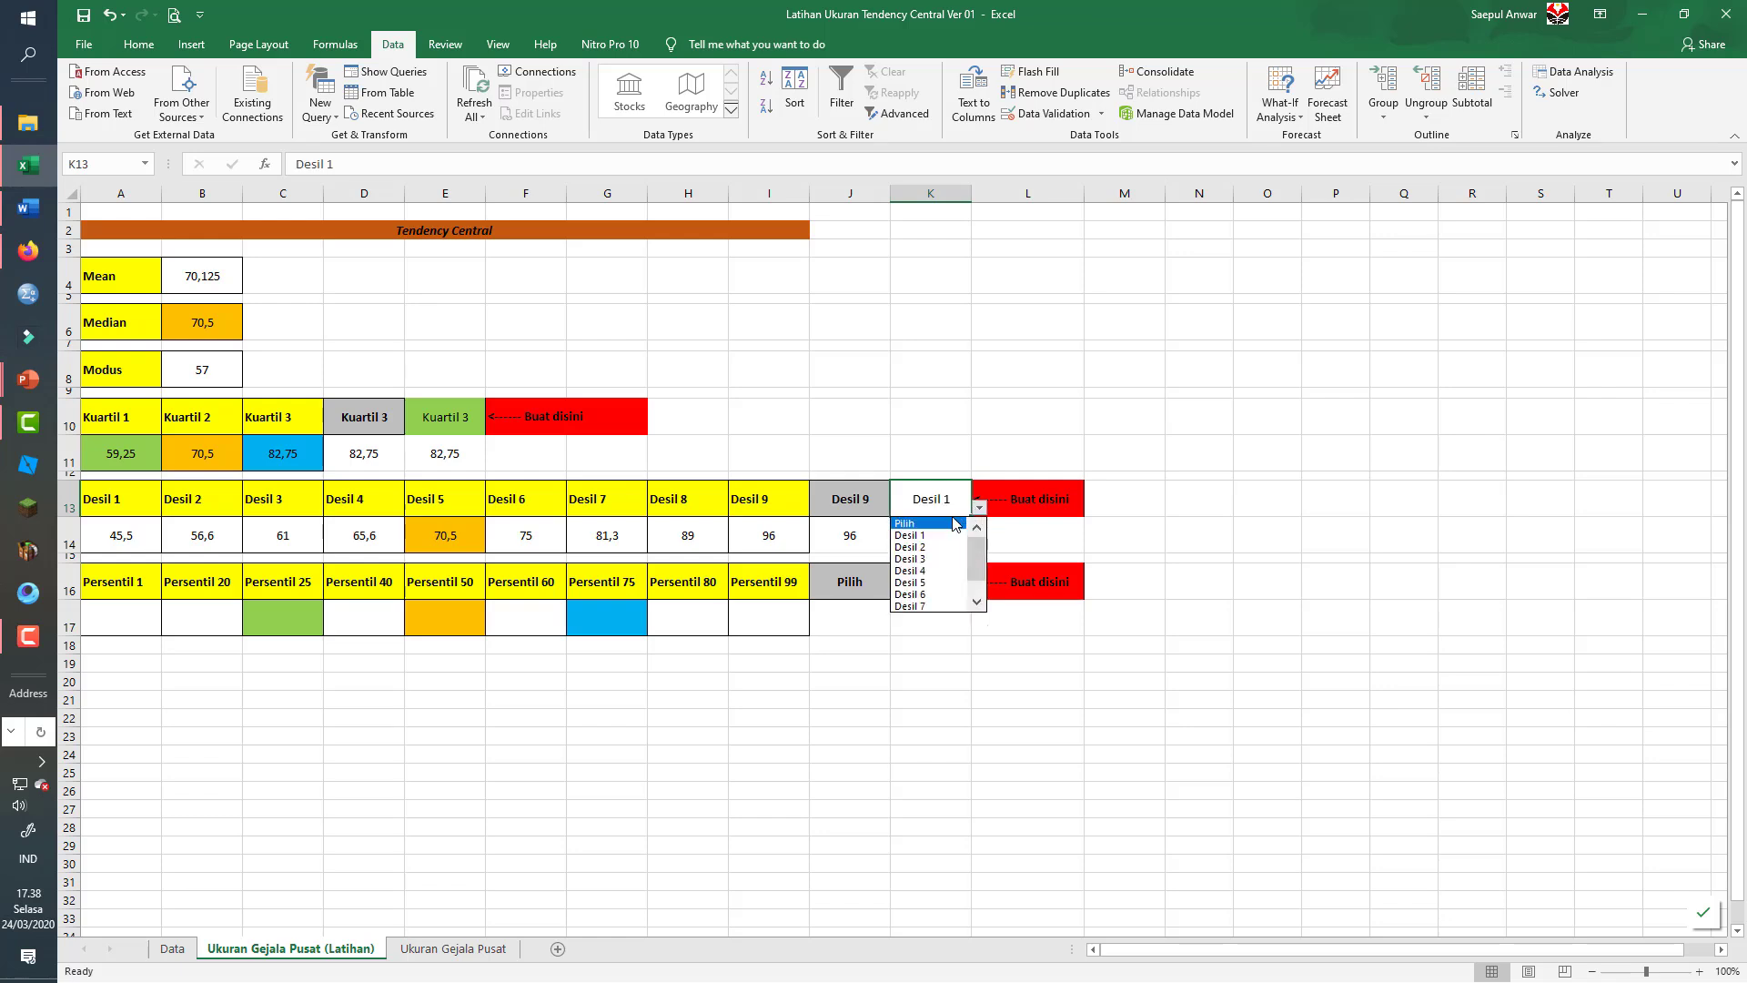
{"action": "left_click", "coordinate": [956, 523]}
{"action": "key", "text": "ctrl+z"}
{"action": "left_click", "coordinate": [1030, 527]}
{"action": "left_click", "coordinate": [947, 515]}
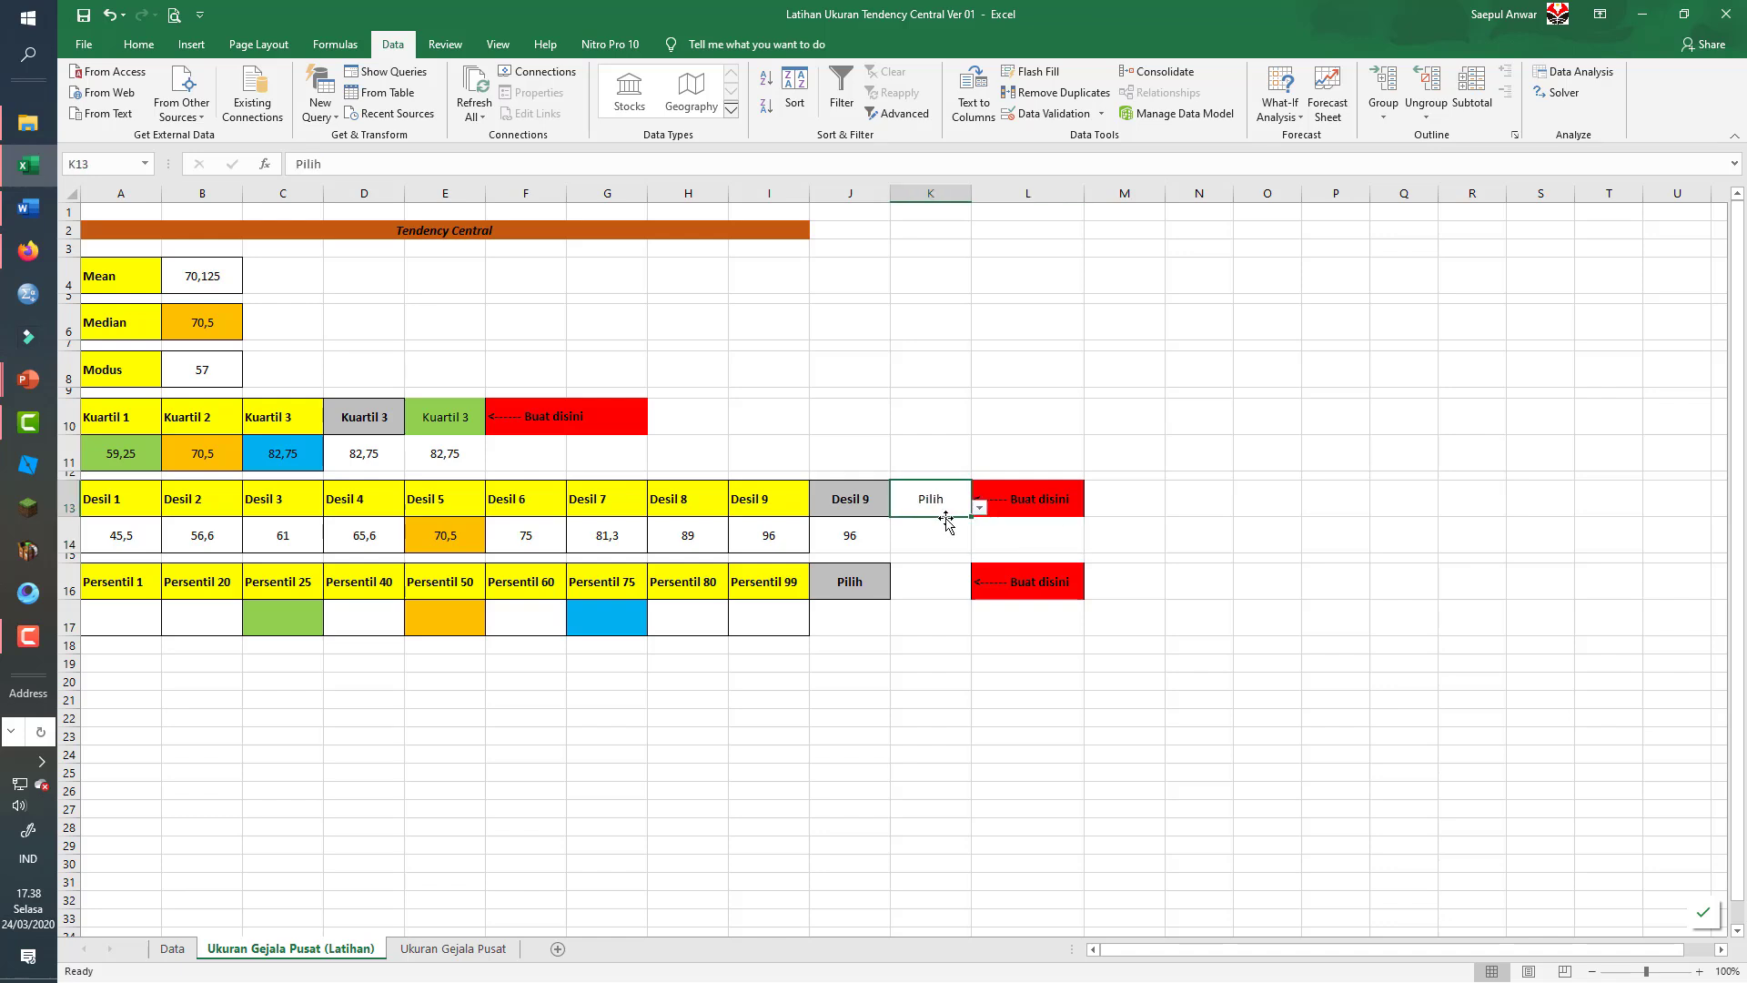
- Copy the decile lookup formula from J14 into K14 so that it refers to K13
{"action": "left_click", "coordinate": [949, 528]}
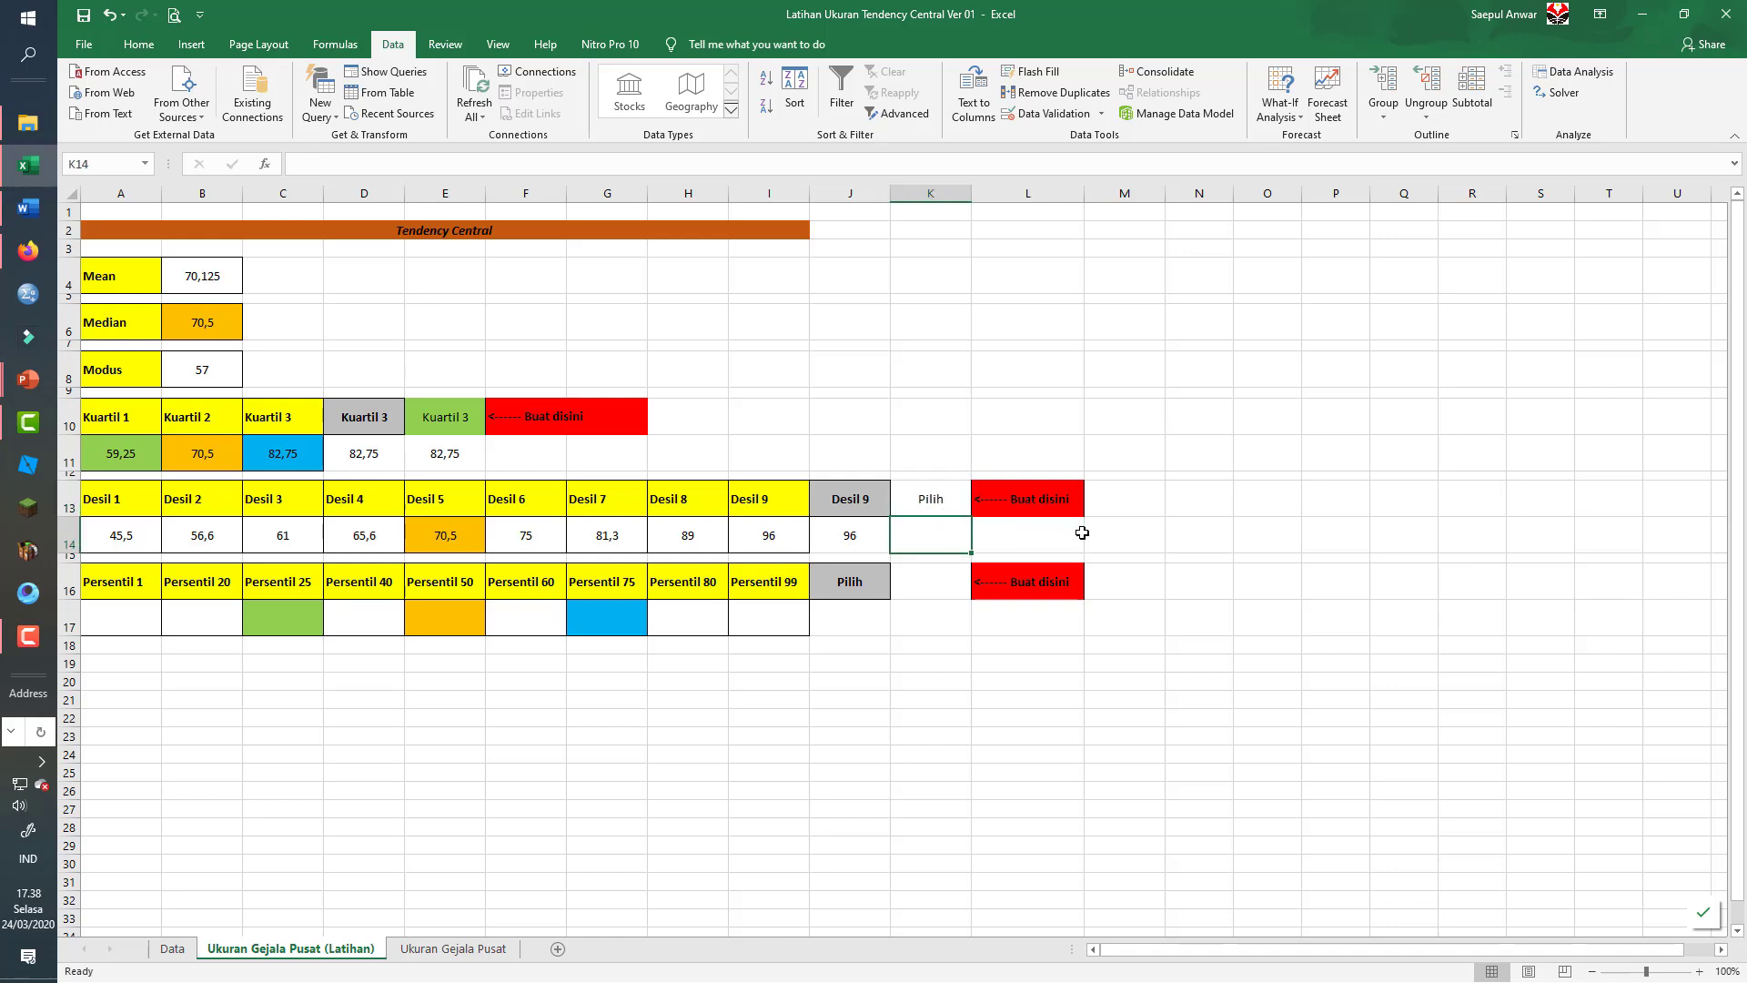
{"action": "key", "text": "Left"}
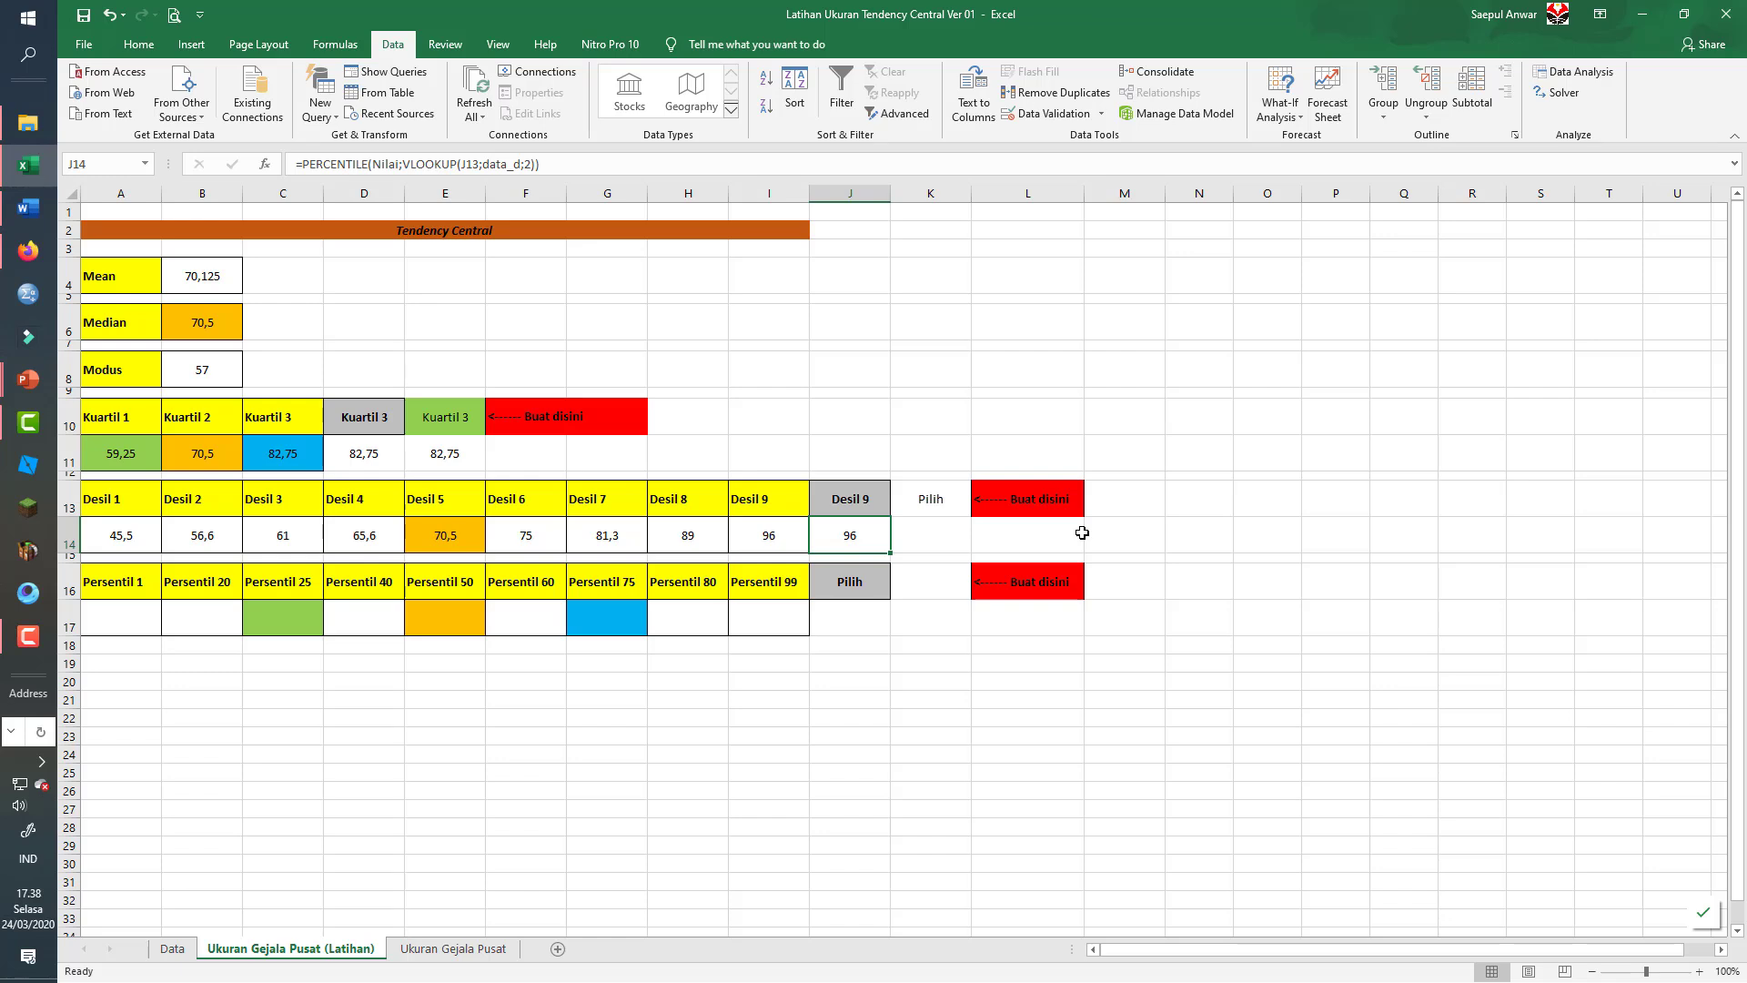
{"action": "key", "text": "ctrl+c"}
{"action": "key", "text": "Right"}
{"action": "key", "text": "ctrl+v"}
{"action": "key", "text": "F2"}
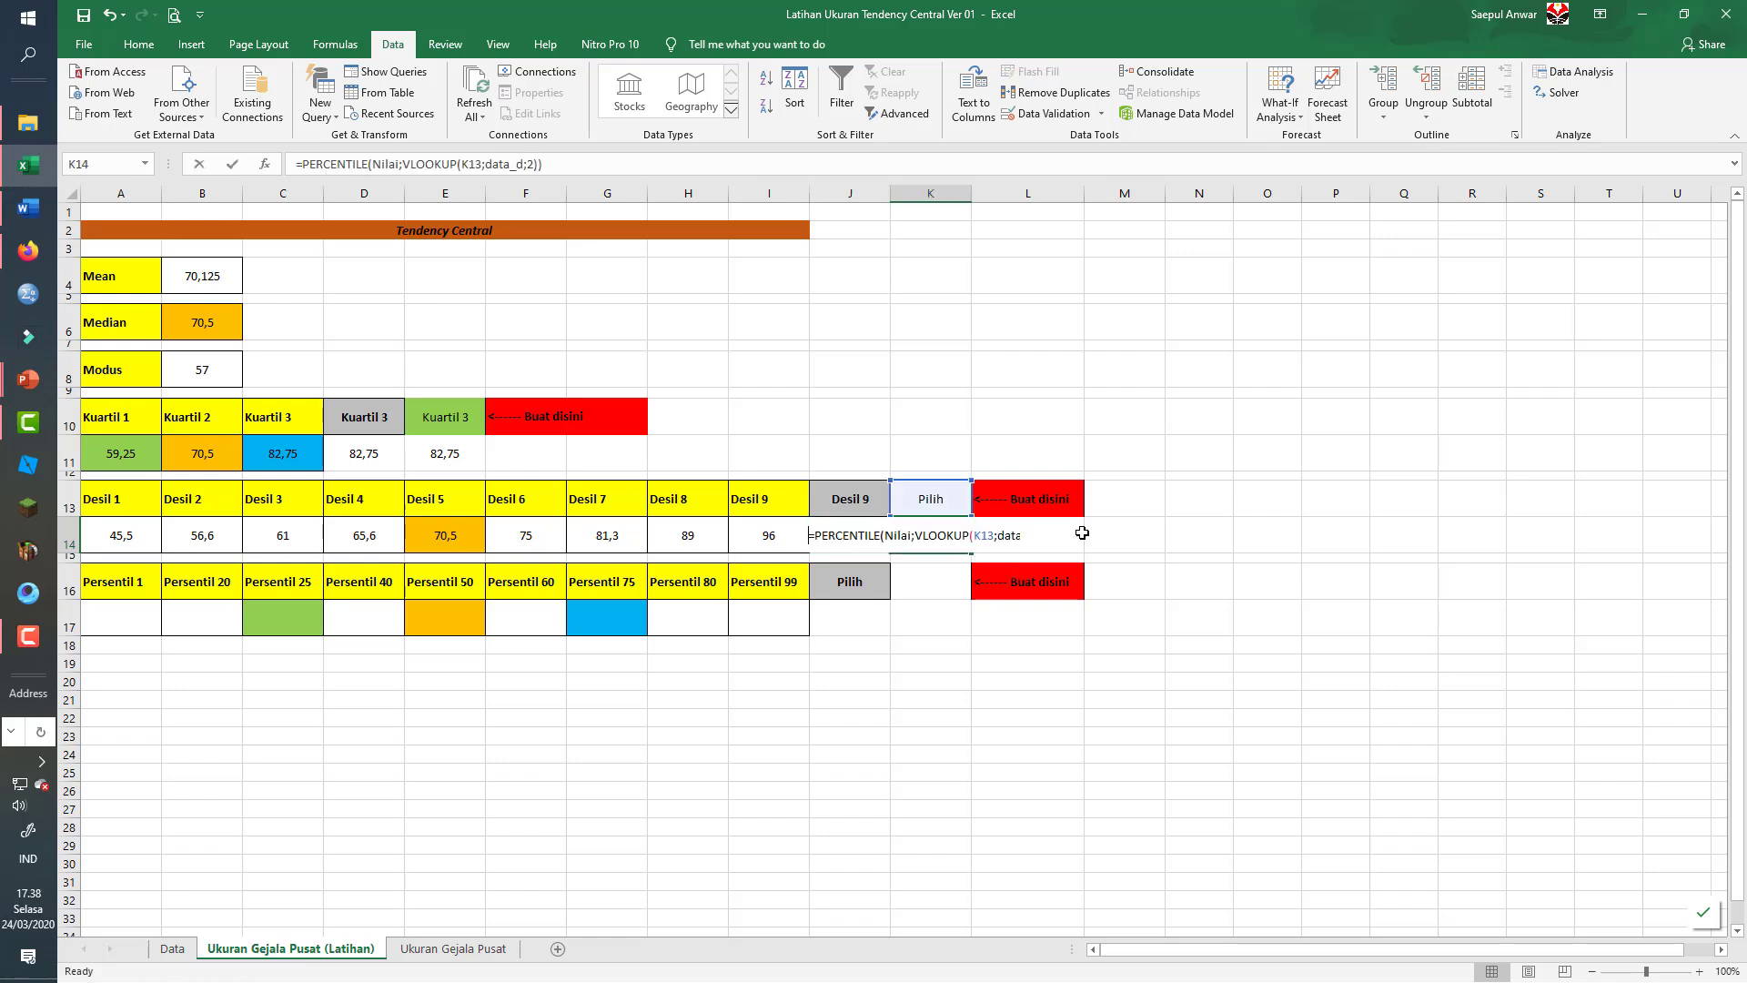
{"action": "key", "text": "Return"}
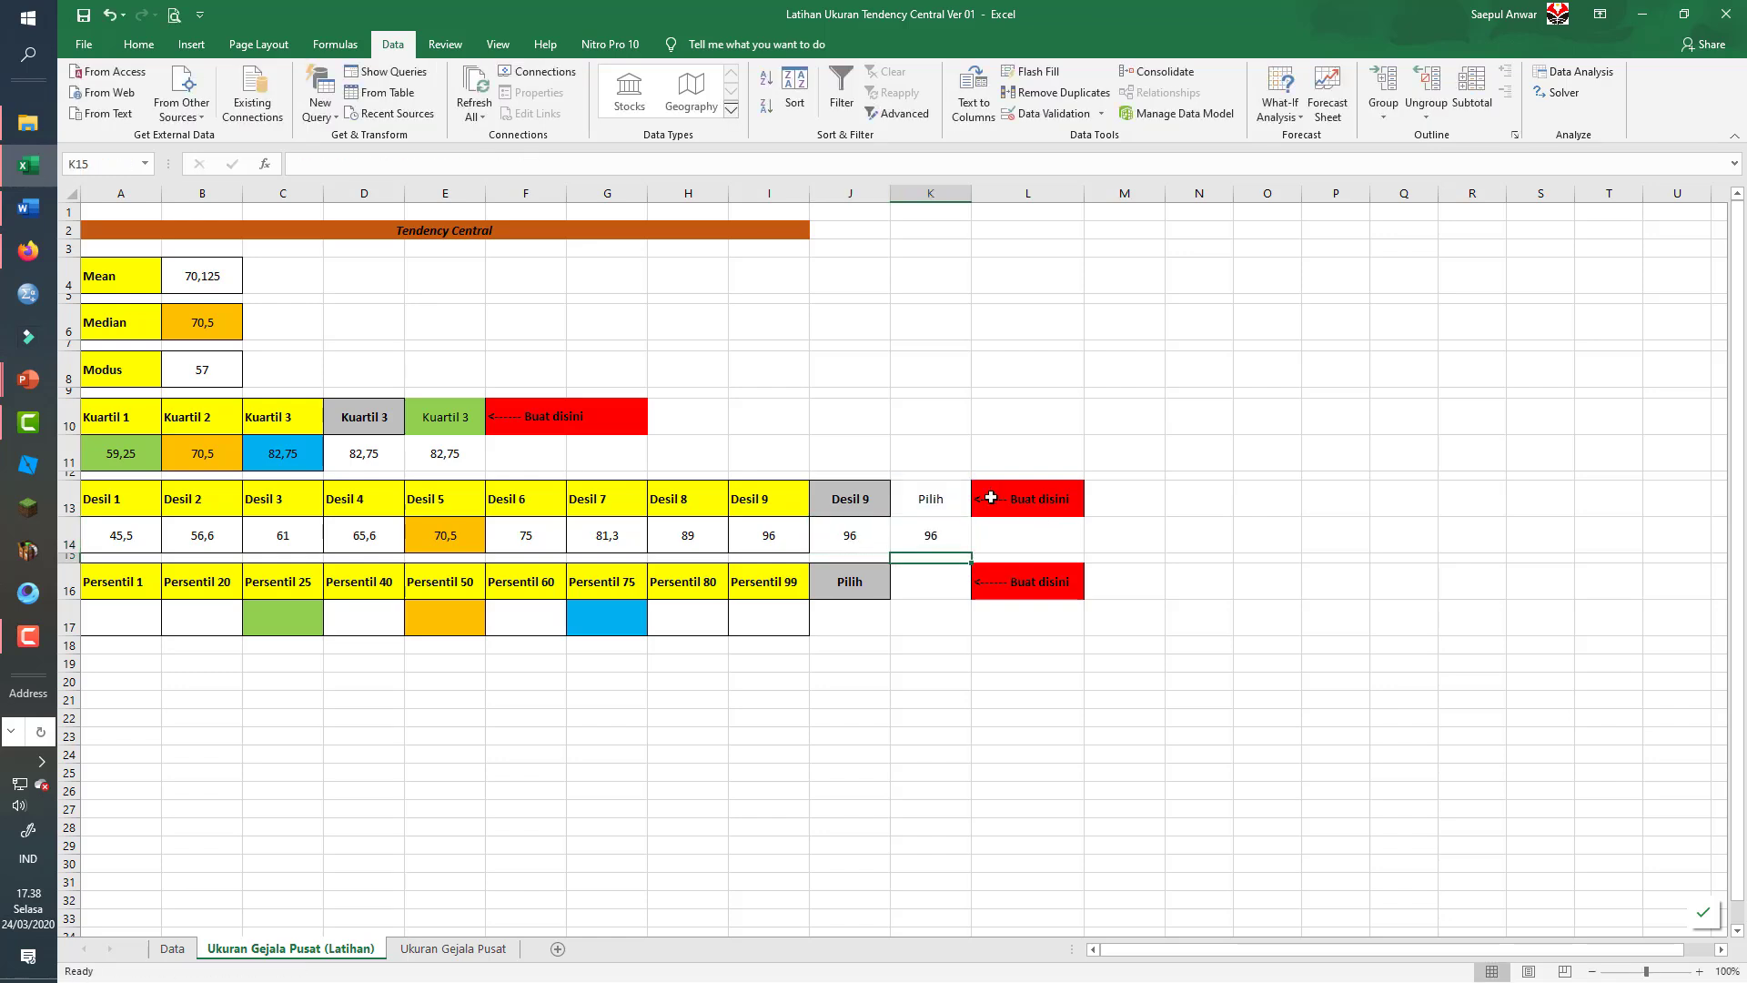
- Test the selection list in K13 with Desil 3 and leave it set to Desil 9
{"action": "left_click", "coordinate": [962, 499]}
{"action": "left_click", "coordinate": [978, 509]}
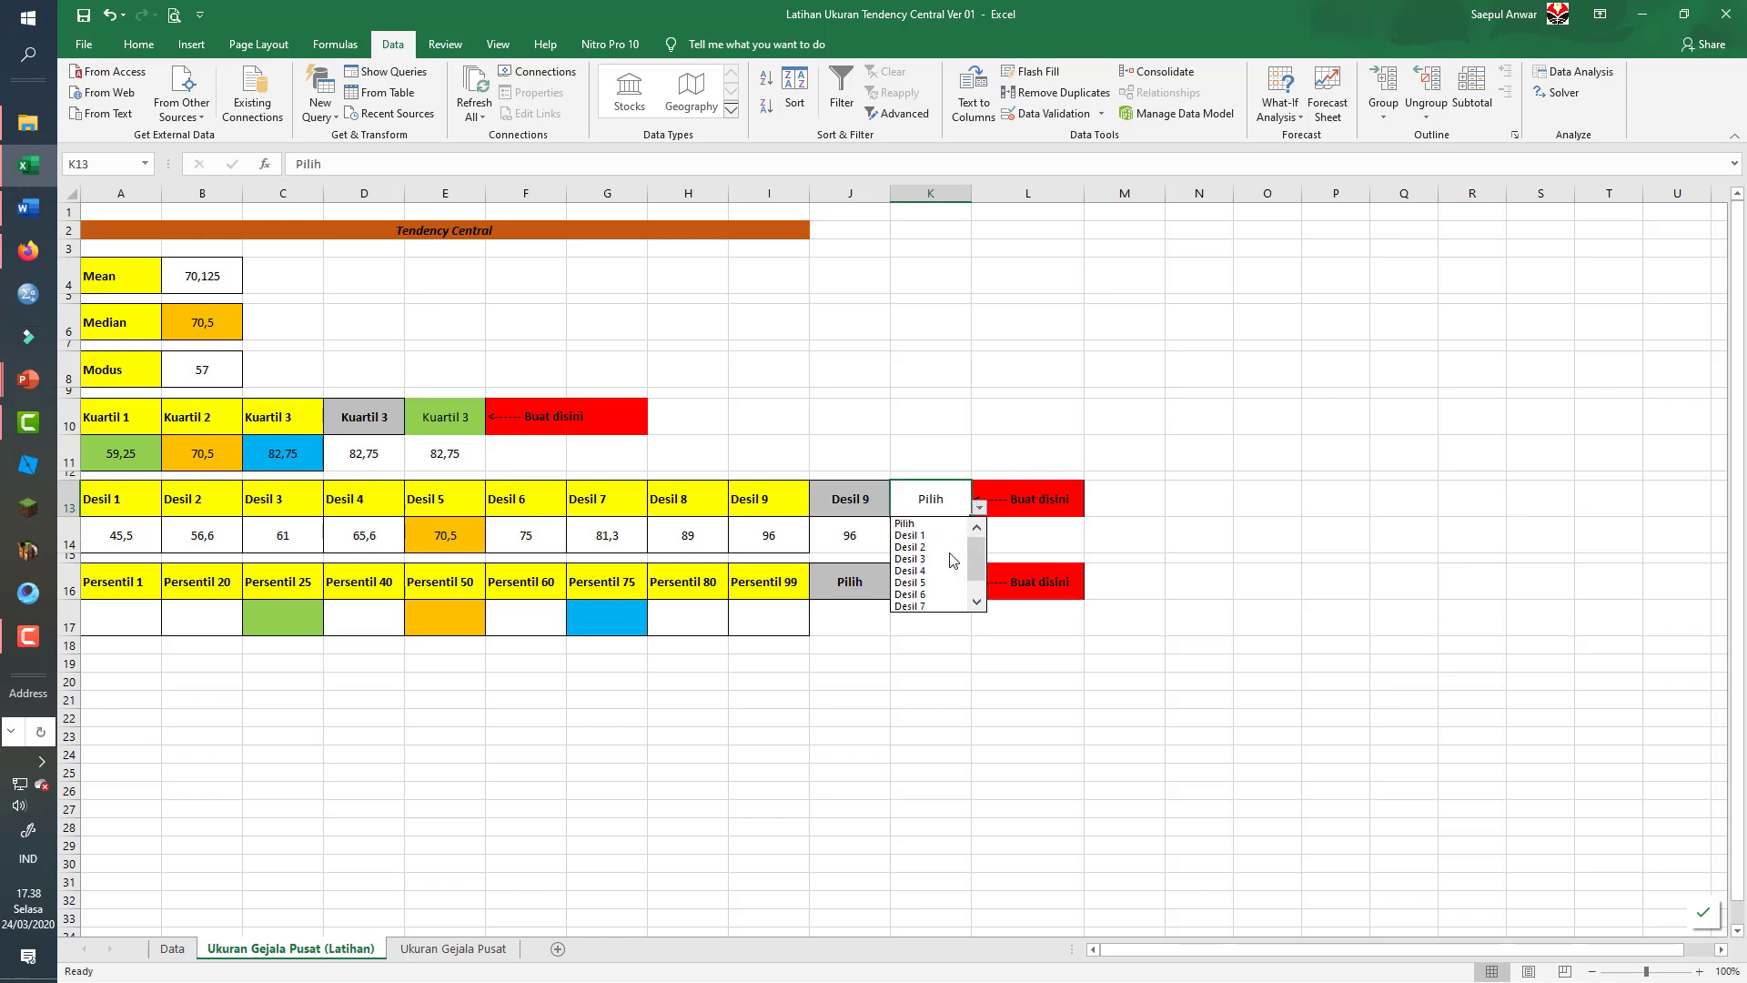
{"action": "left_click", "coordinate": [961, 535]}
{"action": "left_click", "coordinate": [980, 510]}
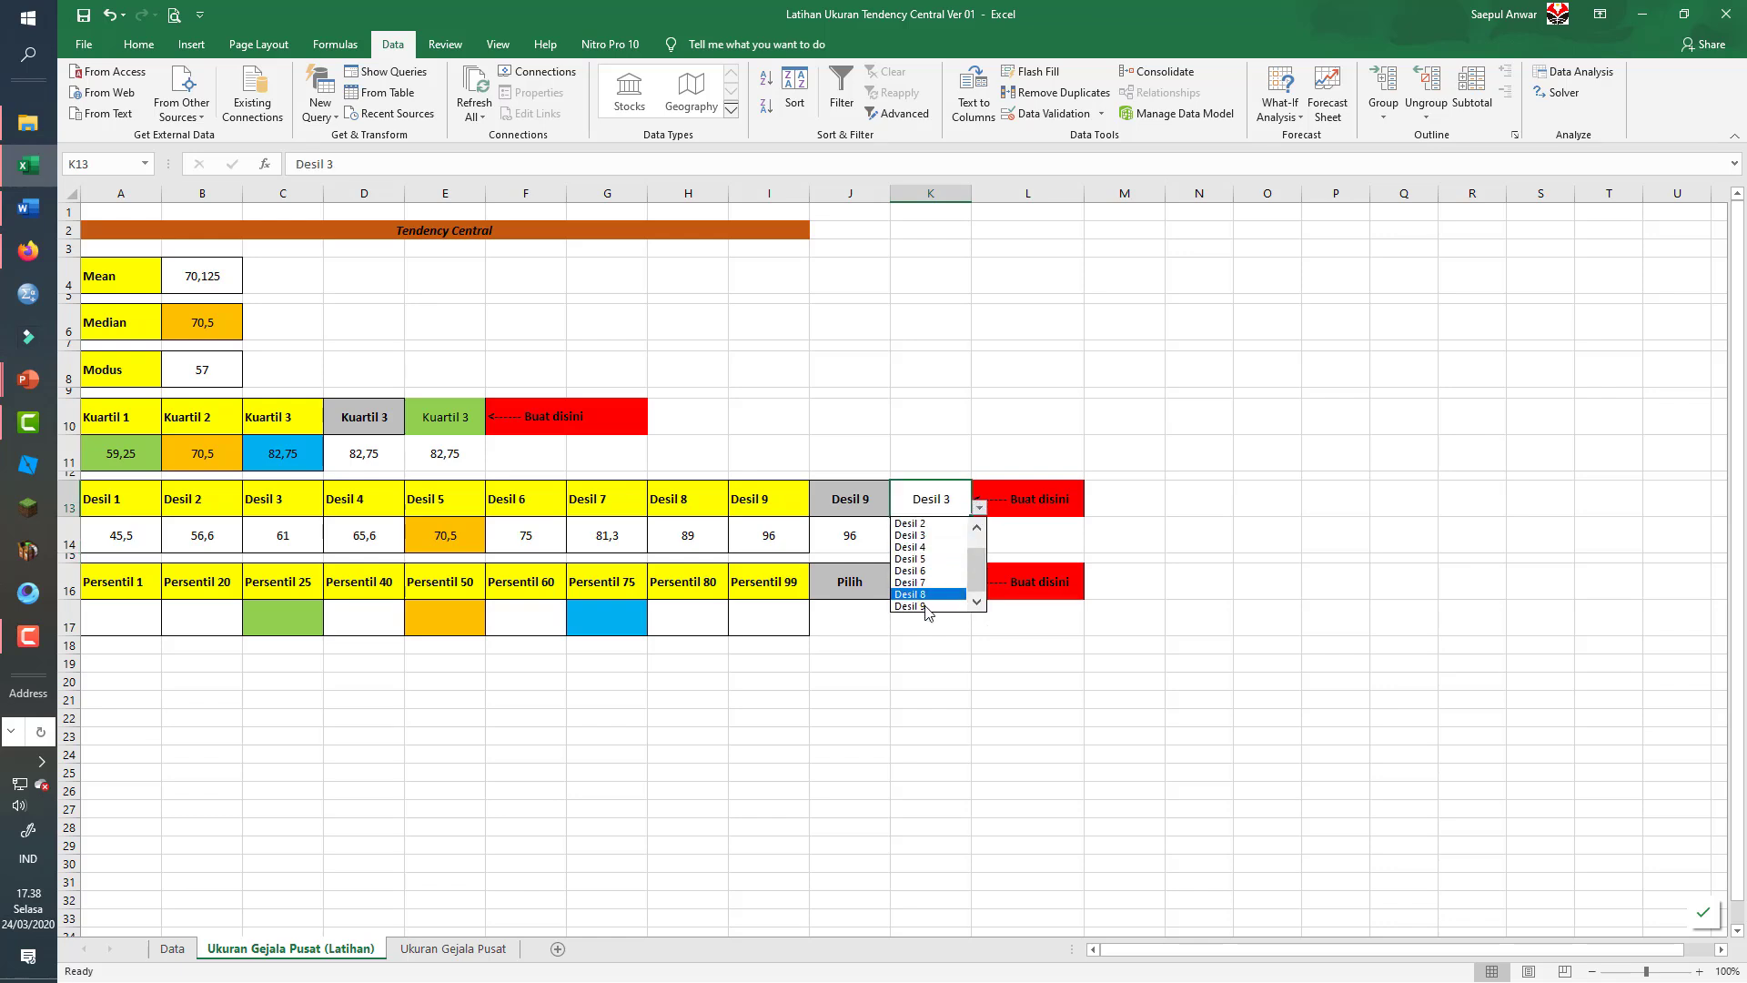
{"action": "left_click", "coordinate": [925, 602]}
{"action": "left_click", "coordinate": [934, 570]}
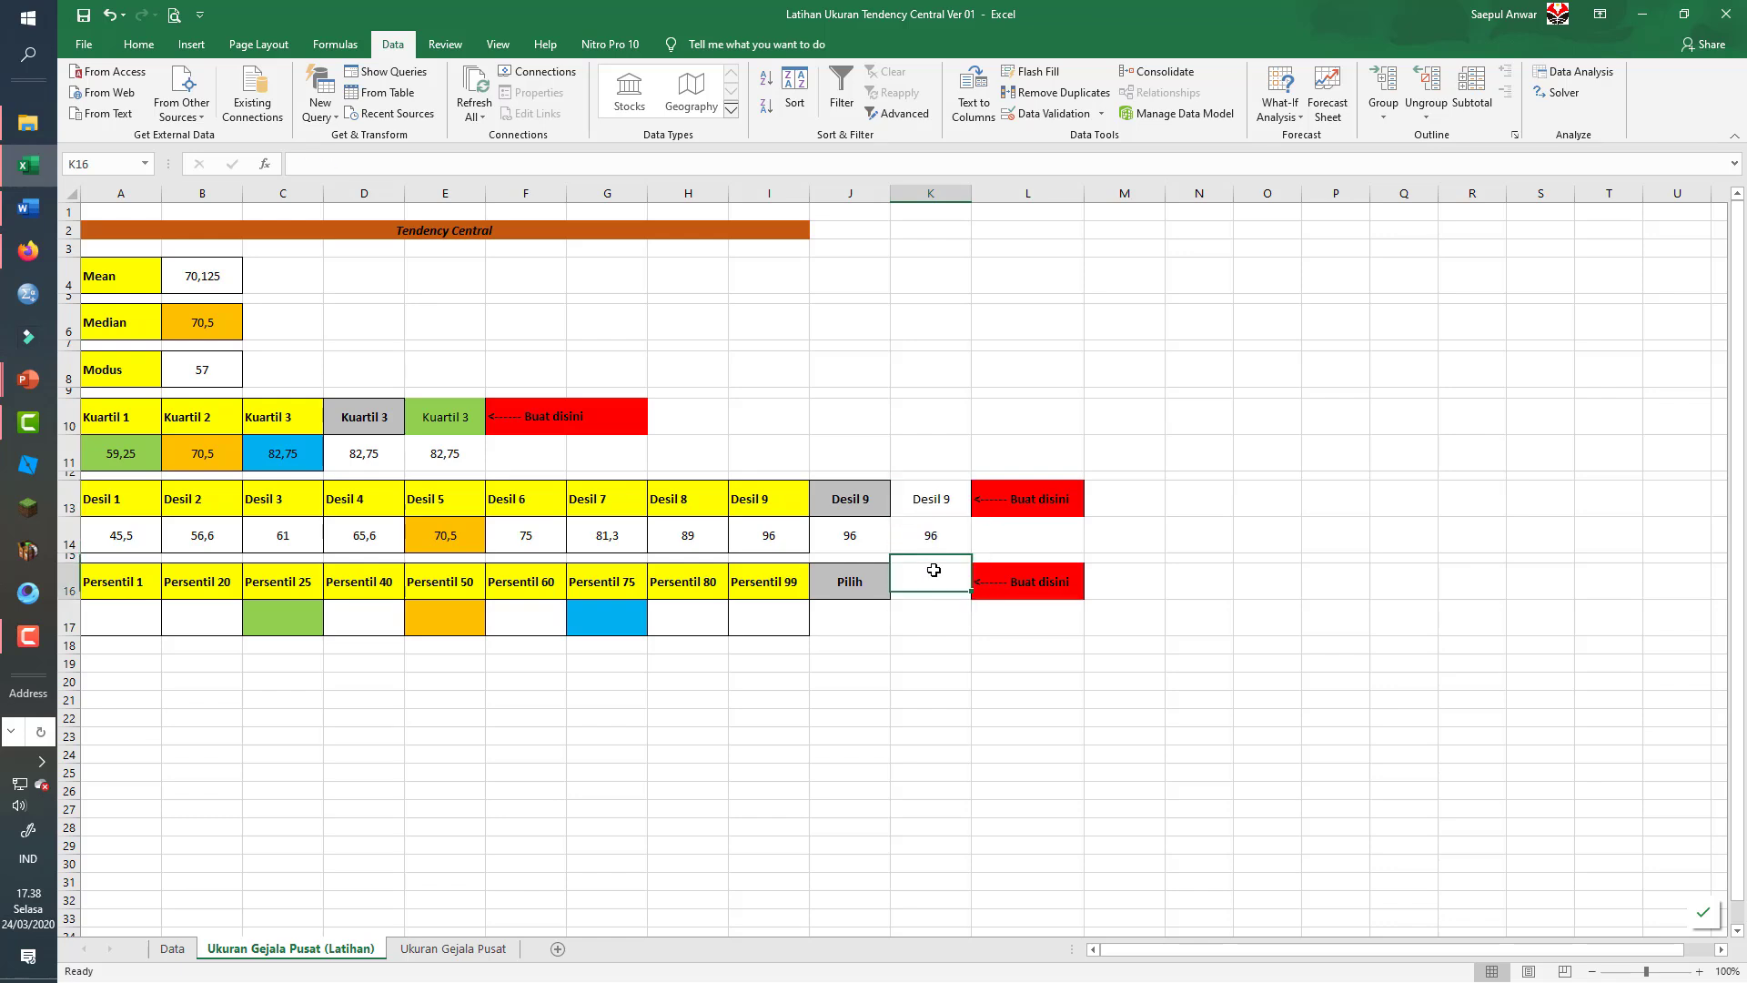
- Enter =PERCENTILE(Nilai;0,01) in A17 under Persentil 1
{"action": "left_click", "coordinate": [132, 605]}
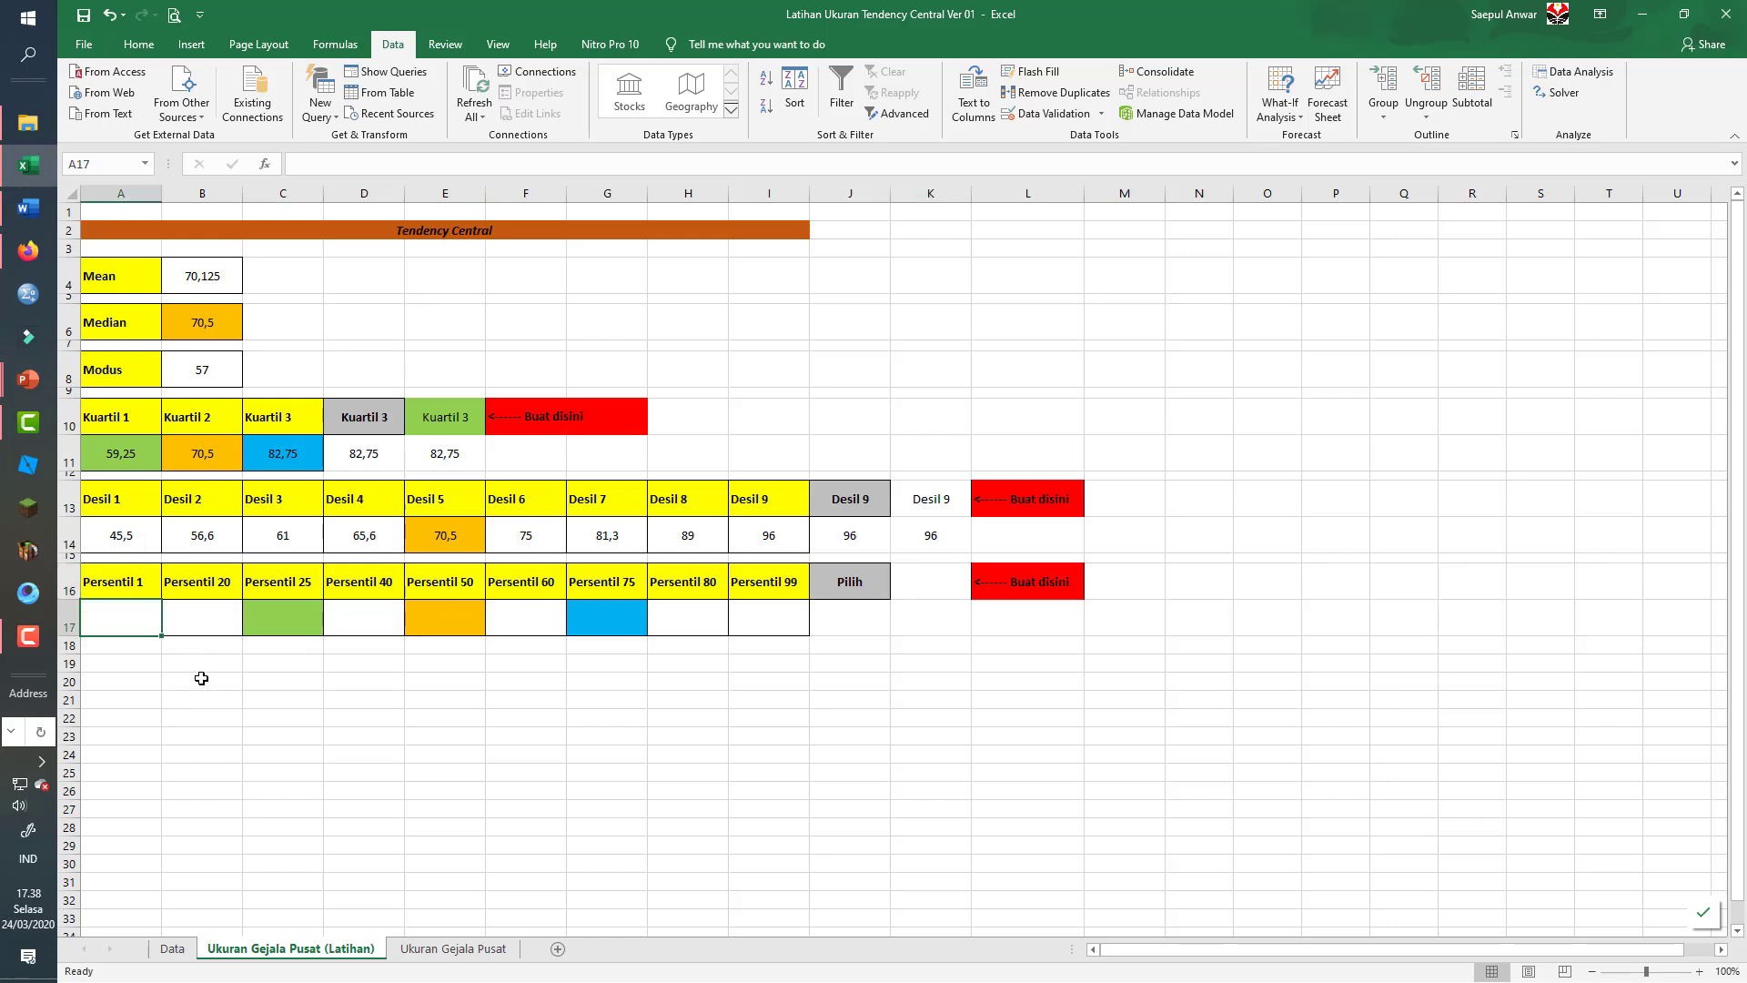
{"action": "type", "text": "=per"}
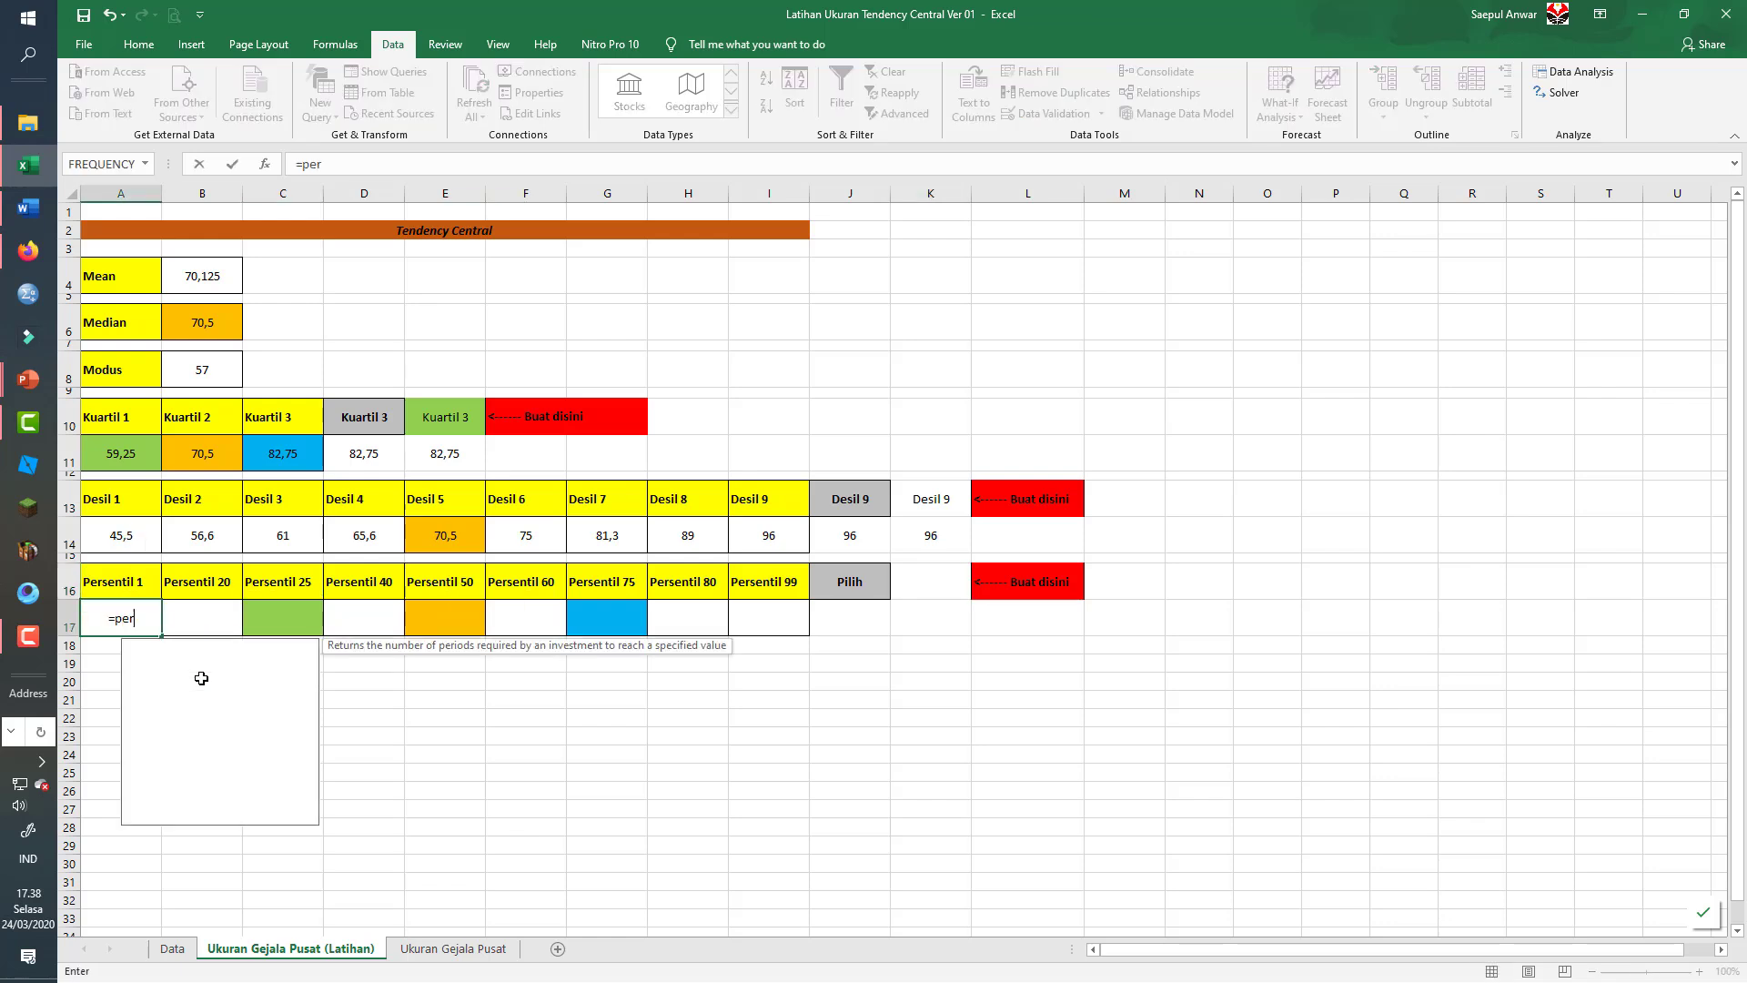
{"action": "type", "text": "centil"}
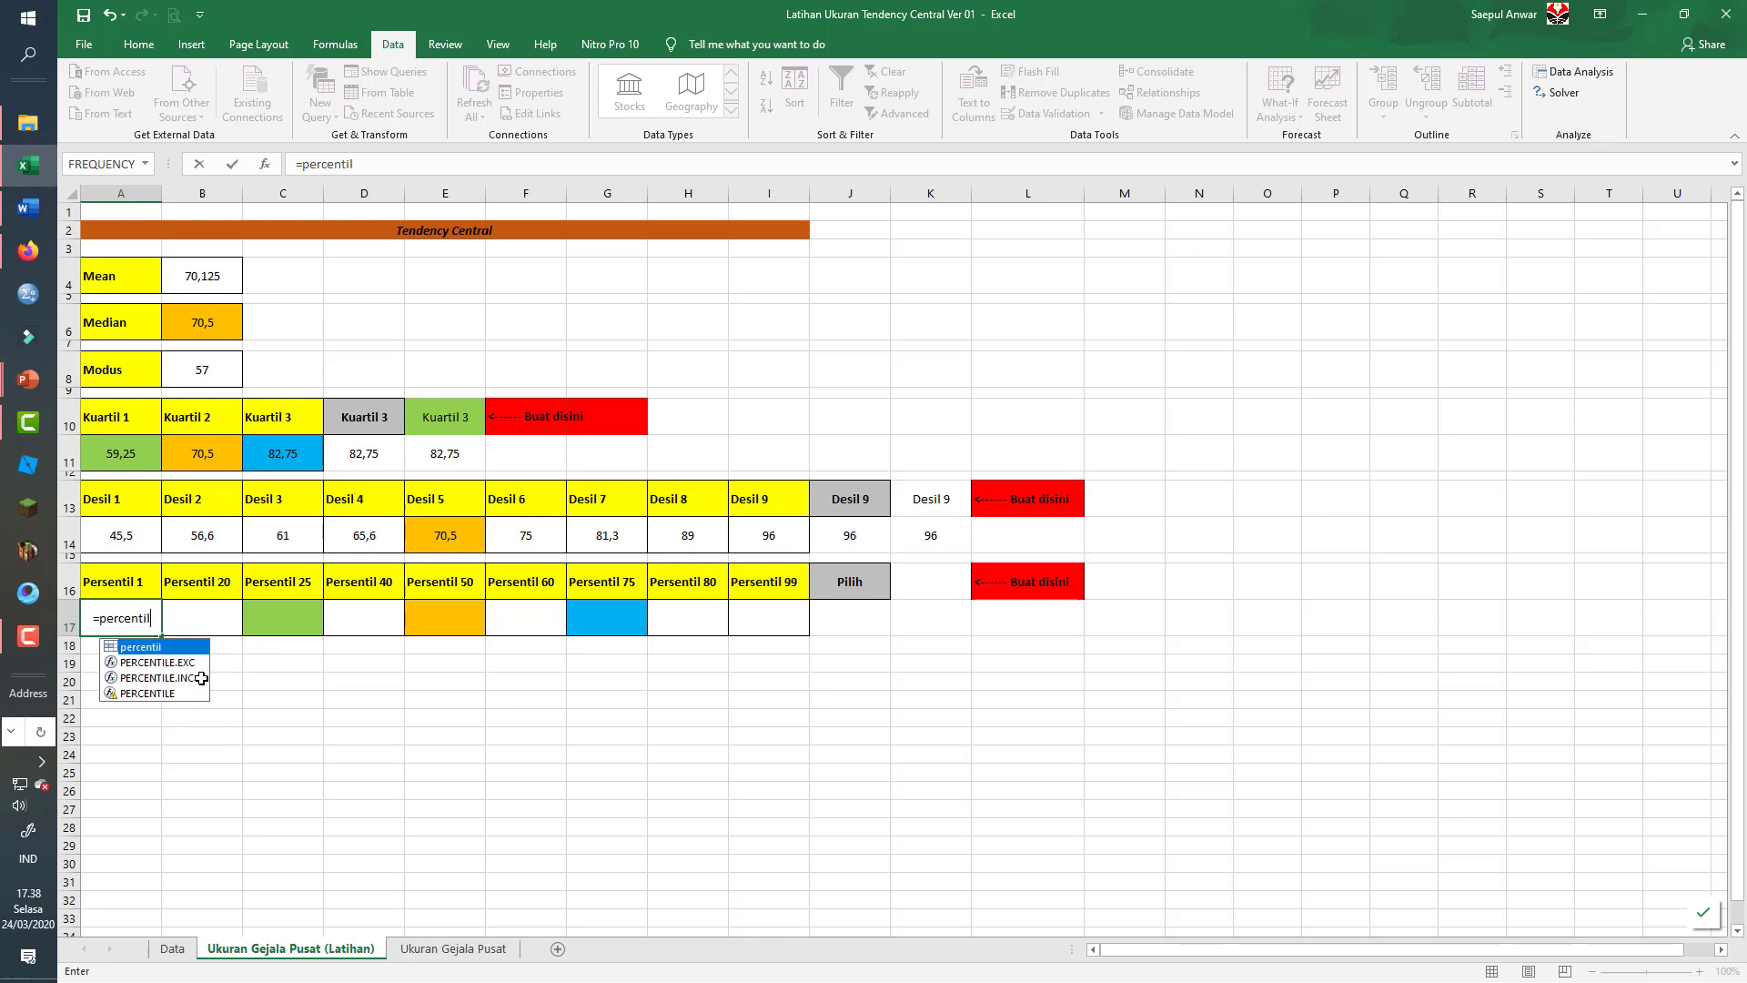
{"action": "type", "text": "e"}
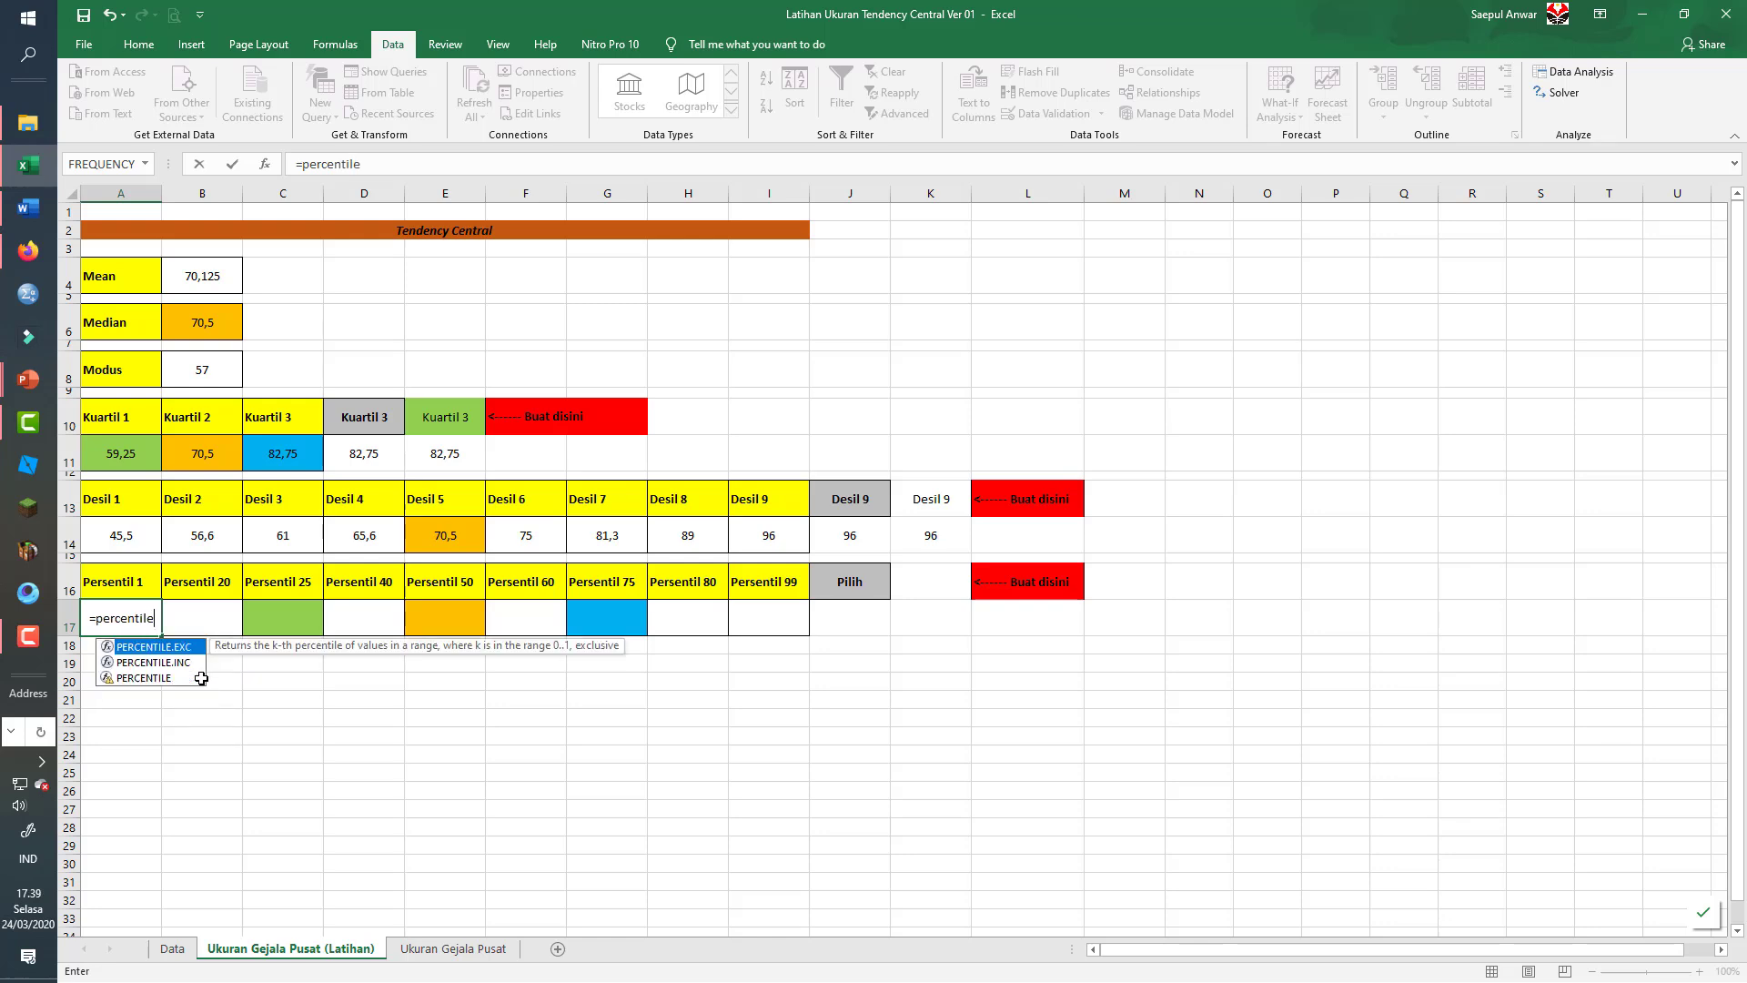
{"action": "type", "text": "(n"}
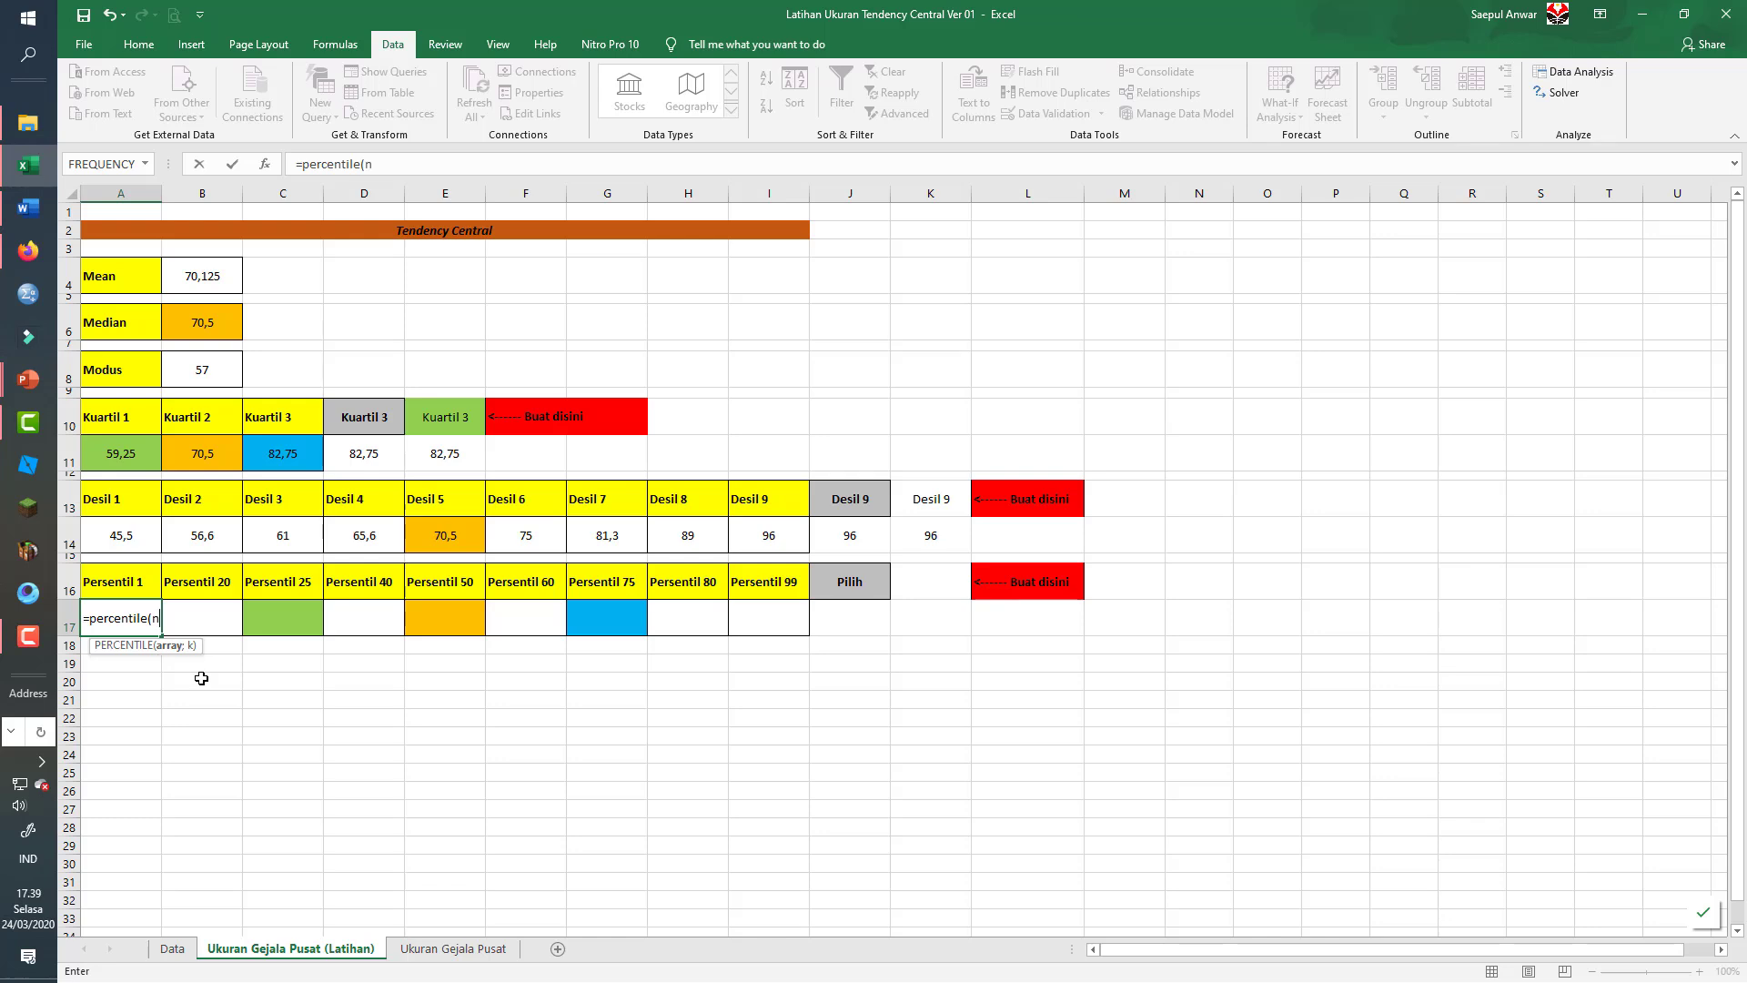
{"action": "type", "text": "ilai;"}
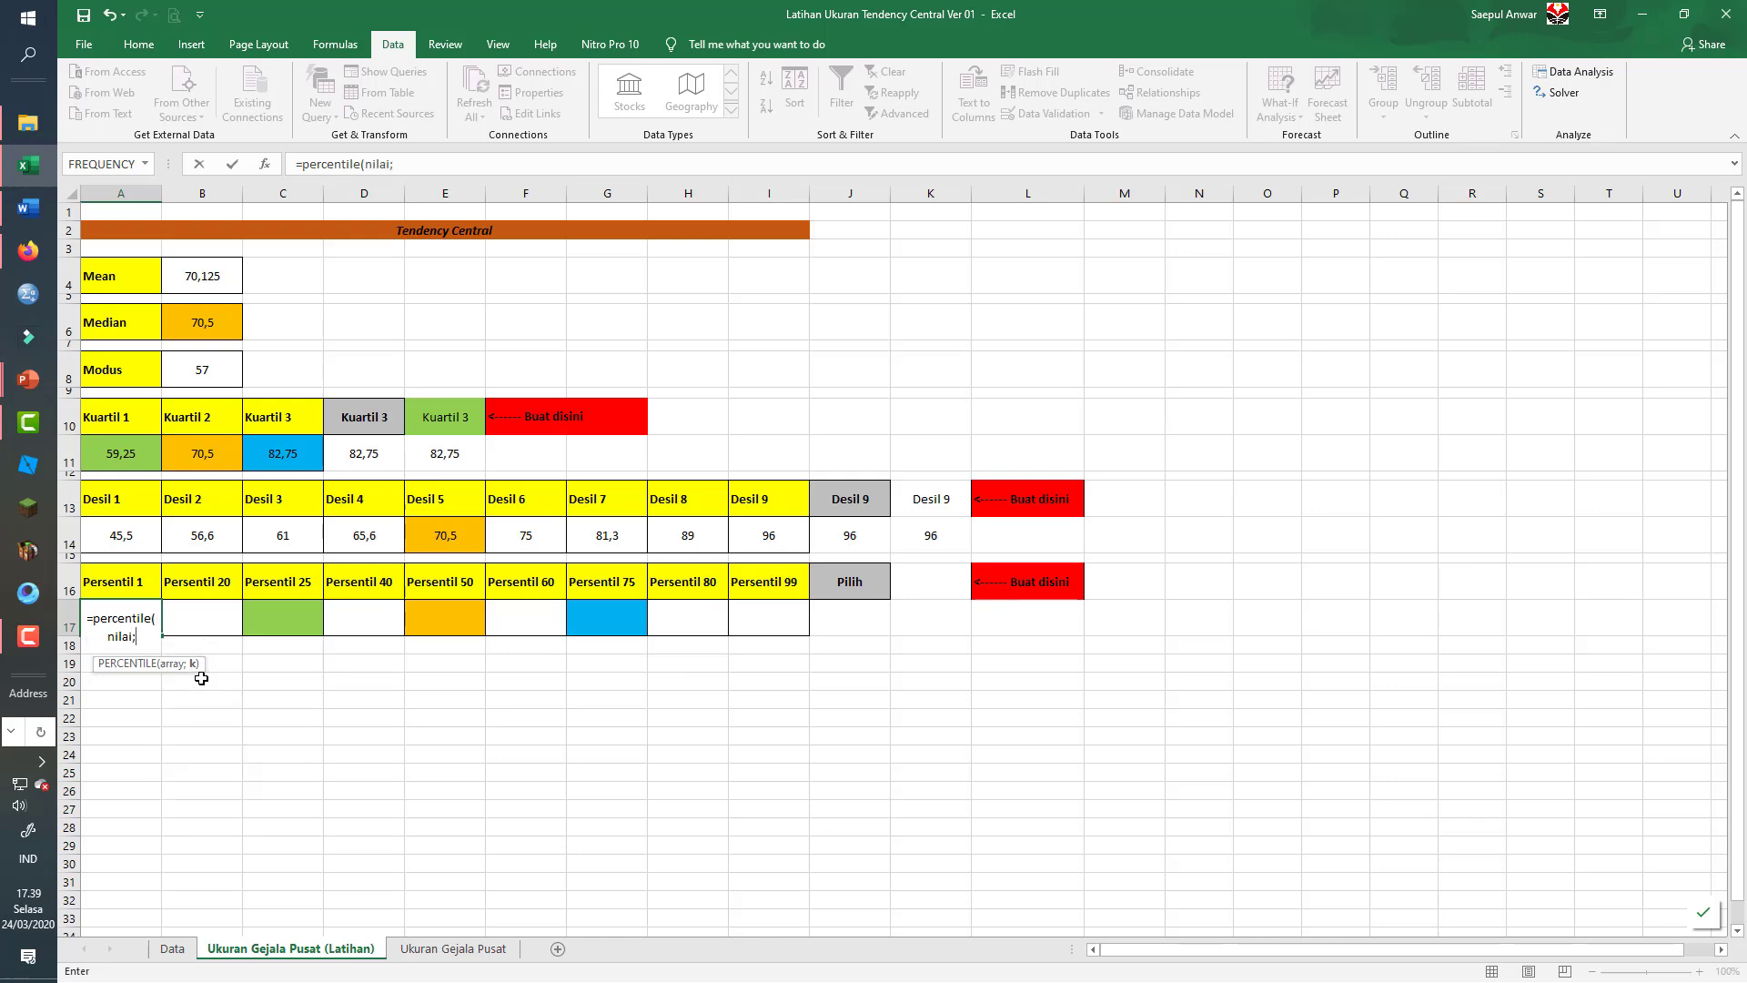
{"action": "type", "text": "0."}
{"action": "type", "text": "01"}
{"action": "key", "text": "Return"}
{"action": "key", "text": "Up"}
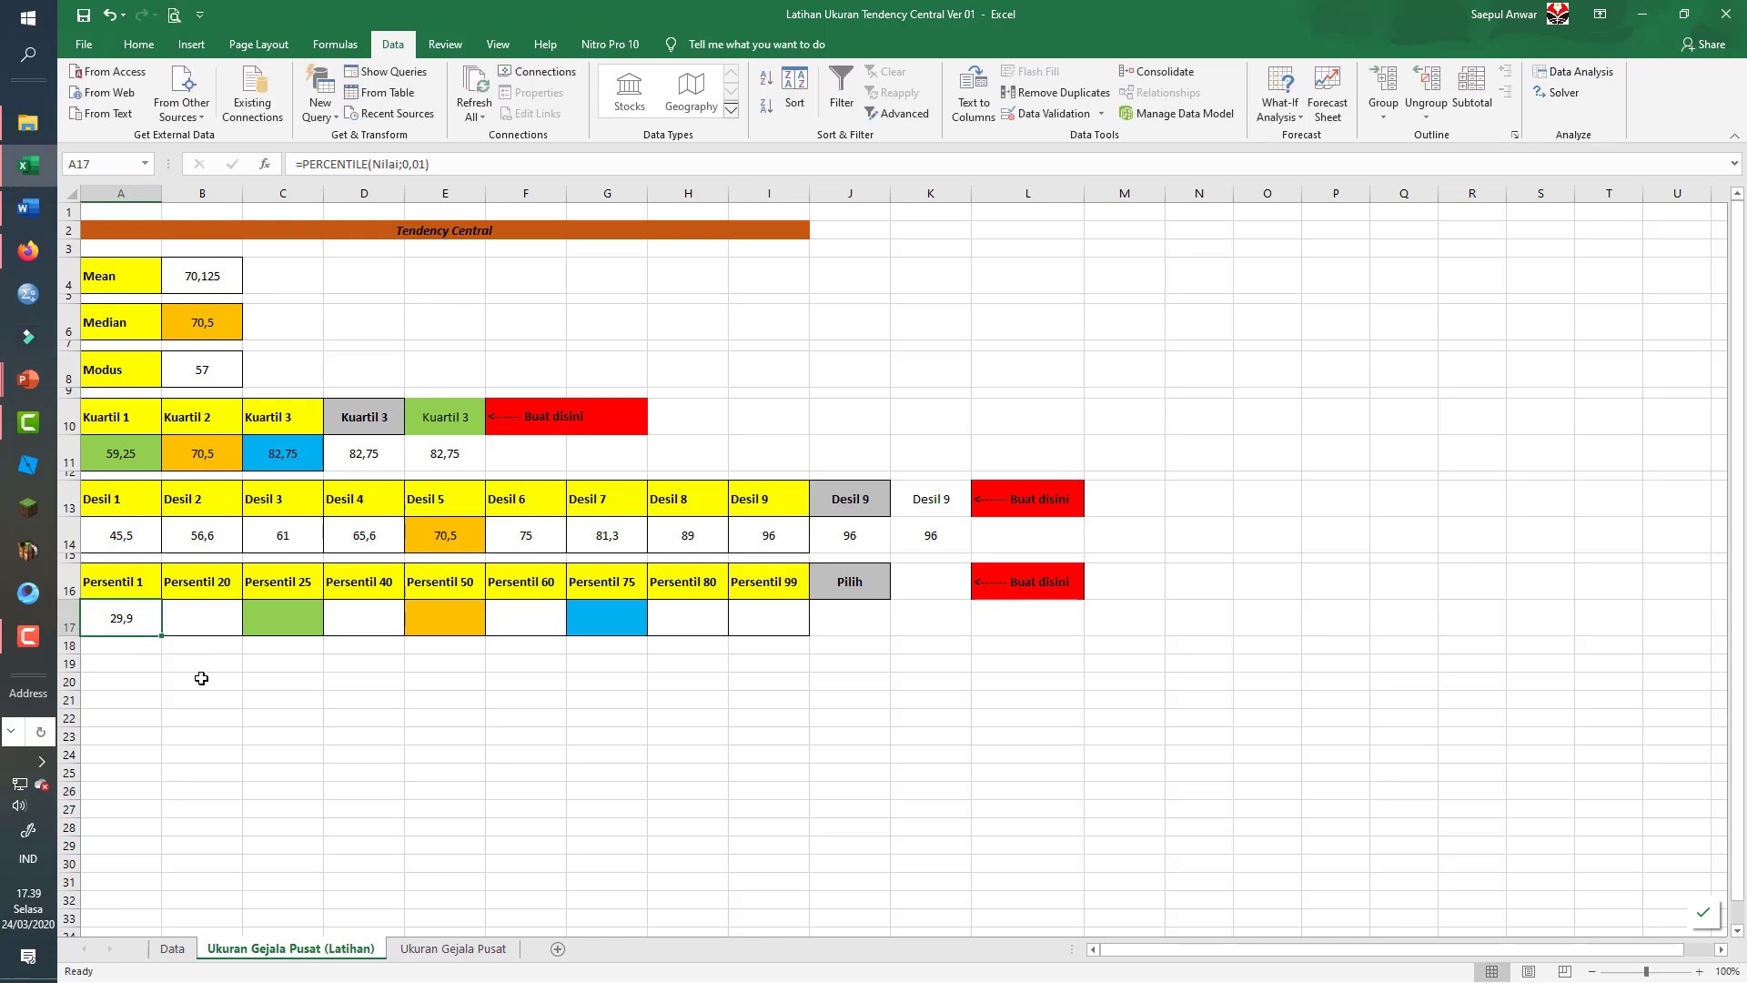
- Copy the percentile formula from A17 into B17:I17, pasting formulas only so the cell colours are kept
{"action": "key", "text": "ctrl+c"}
{"action": "left_click_drag", "start_coordinate": [206, 623], "coordinate": [784, 621]}
{"action": "right_click", "coordinate": [785, 621]}
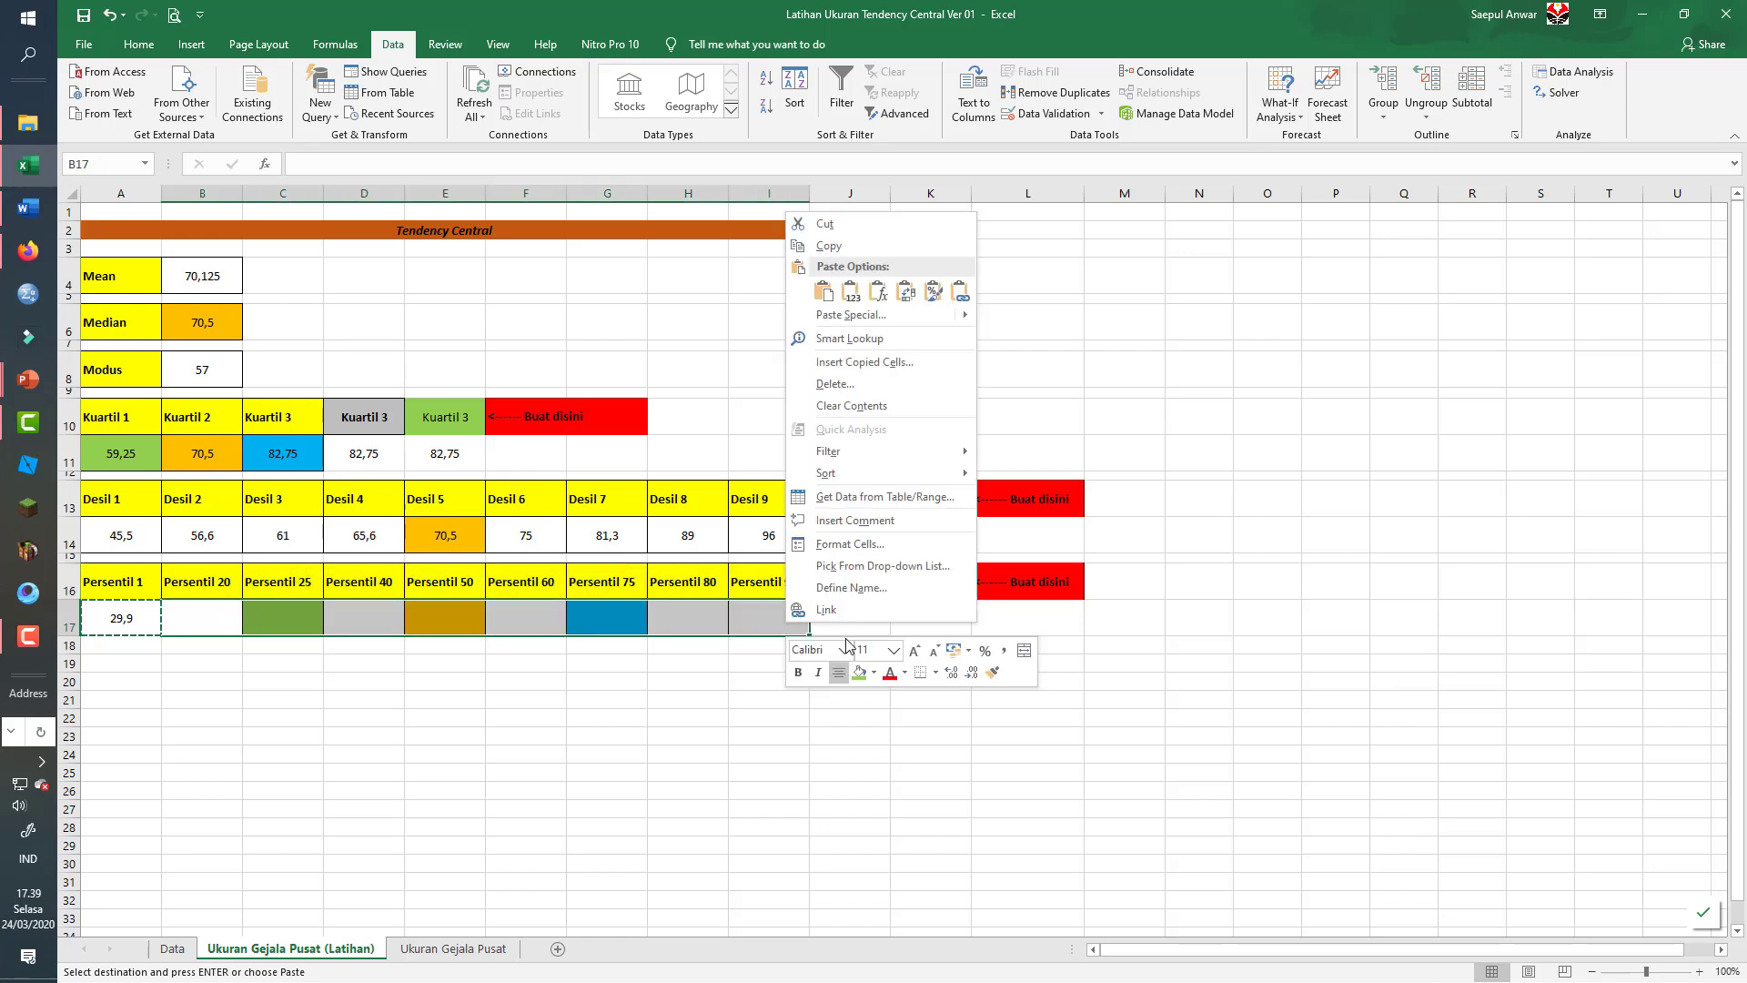
{"action": "key", "text": "Escape"}
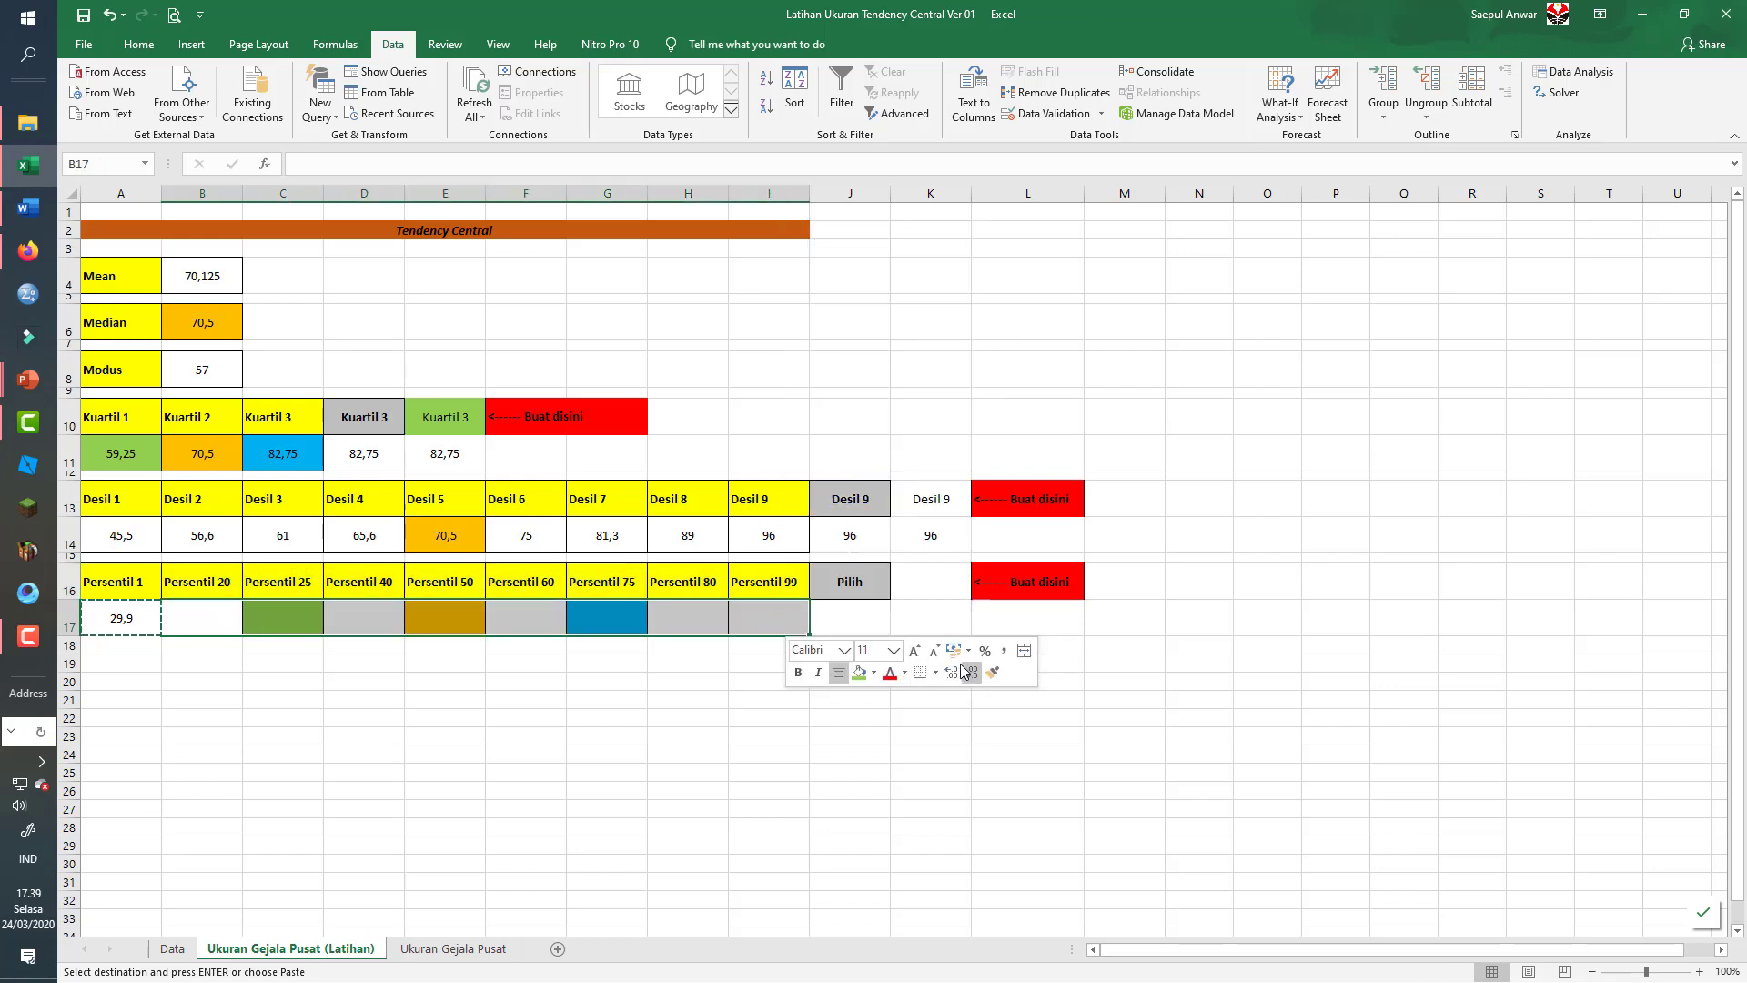
{"action": "right_click", "coordinate": [783, 617]}
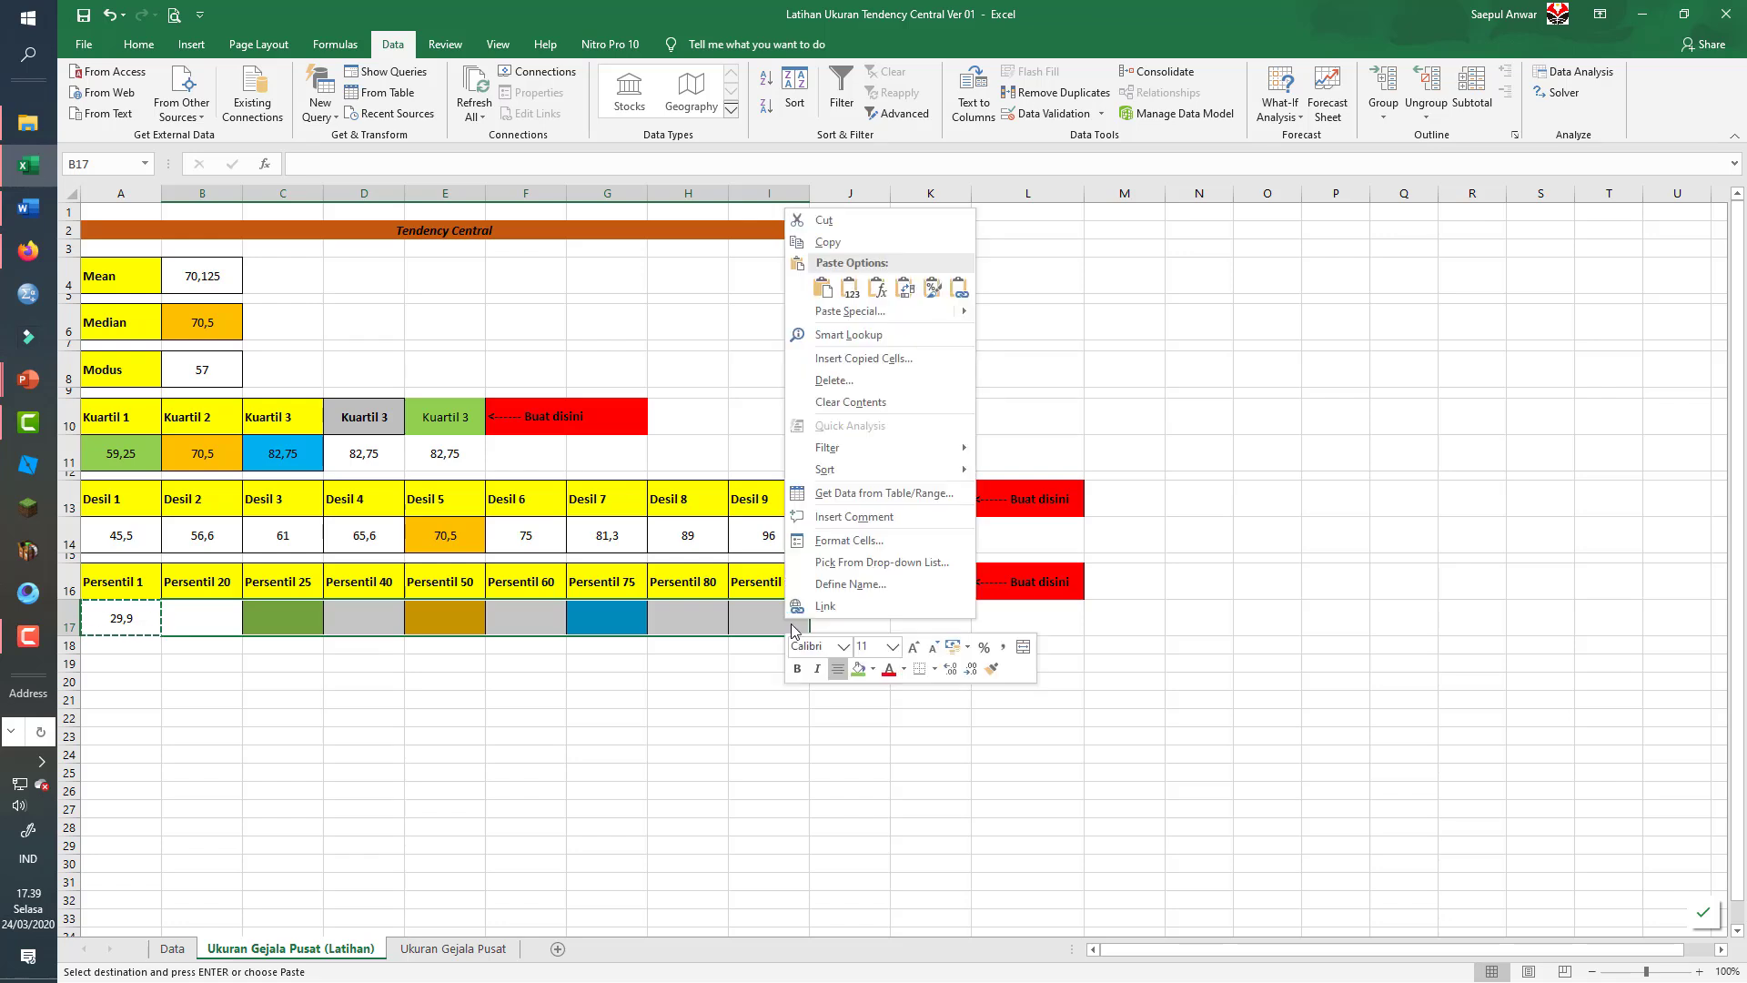
{"action": "left_click", "coordinate": [885, 287]}
- Set the k value of the PERCENTILE formula in B17 to 0,2 for Persentil 20
{"action": "left_click", "coordinate": [203, 616]}
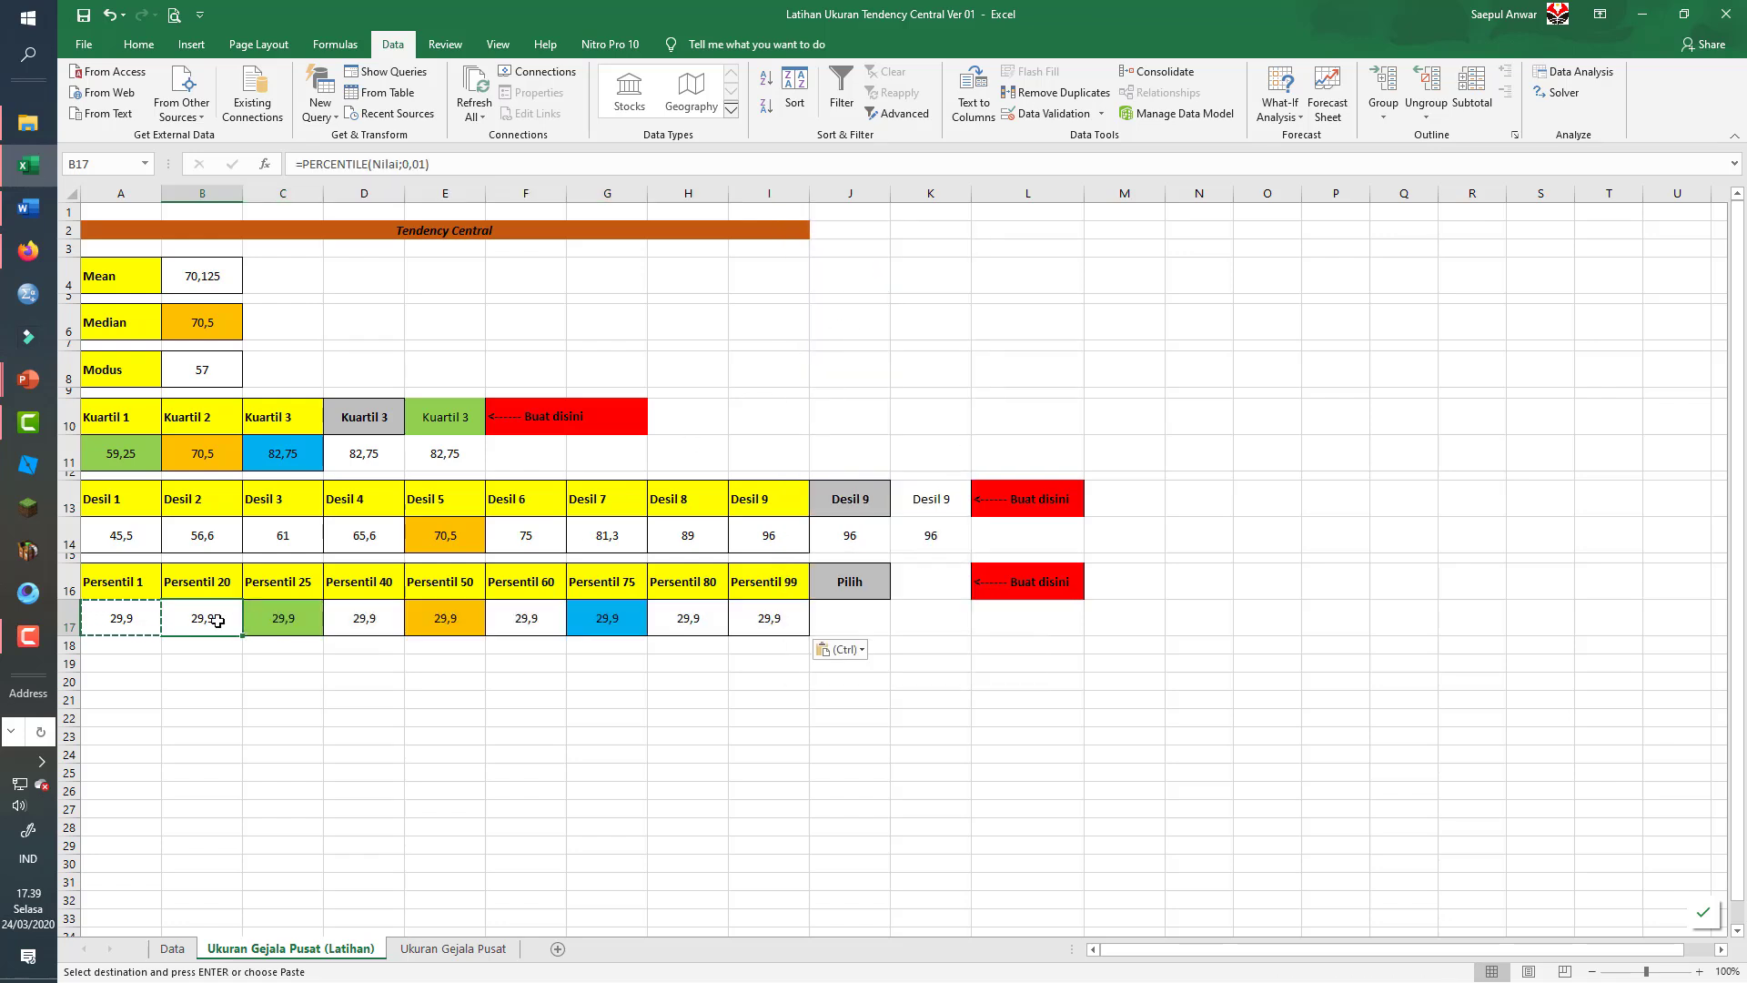
{"action": "key", "text": "F2"}
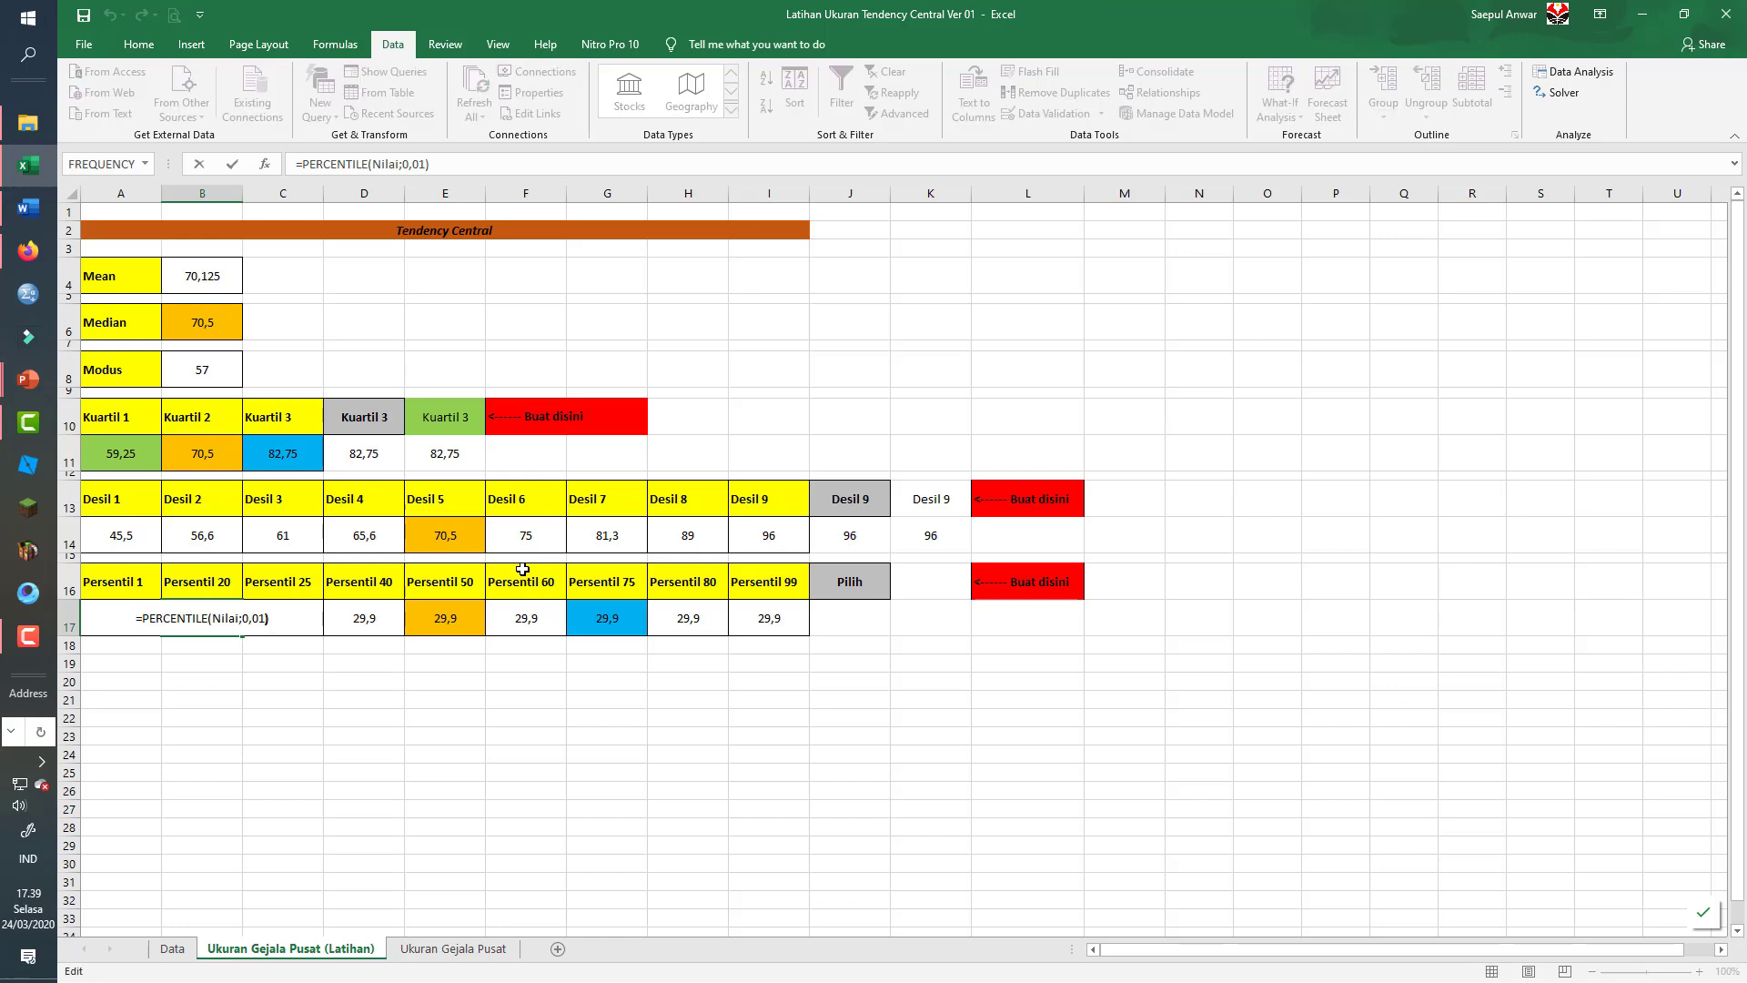
{"action": "key", "text": "Left"}
{"action": "key", "text": "Left"}
{"action": "type", "text": "2"}
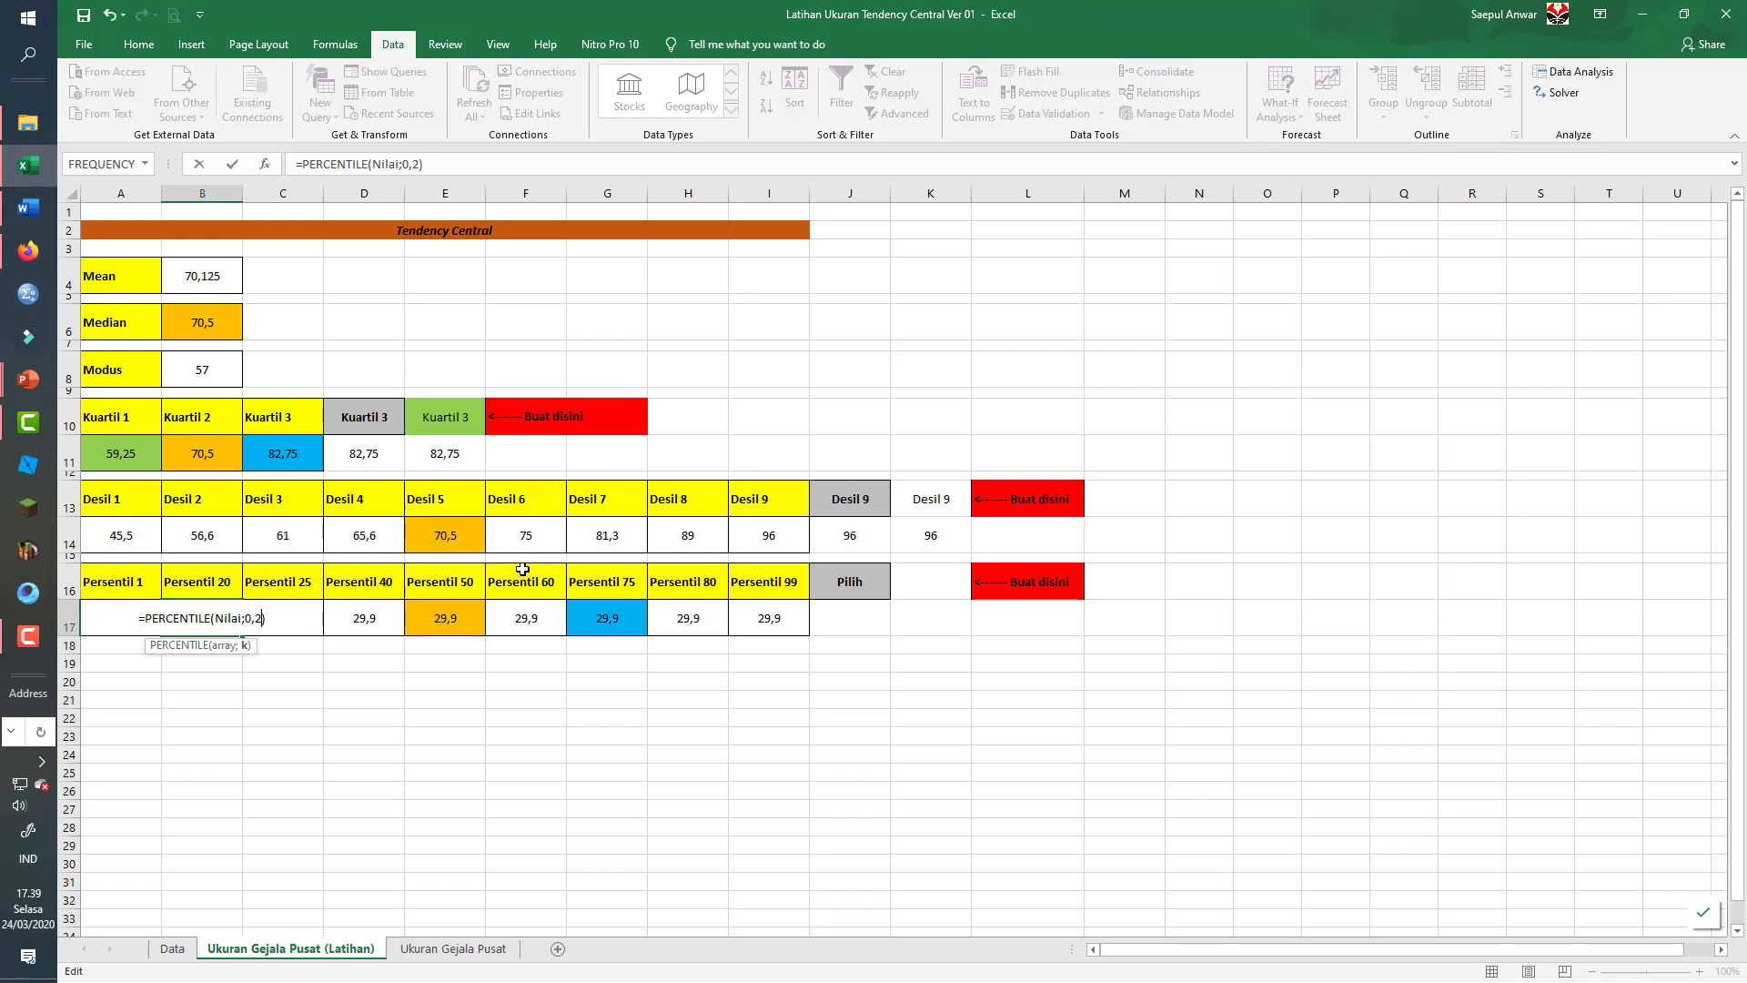
{"action": "key", "text": "ctrl+Return"}
{"action": "key", "text": "Up"}
{"action": "key", "text": "Up"}
{"action": "key", "text": "Up"}
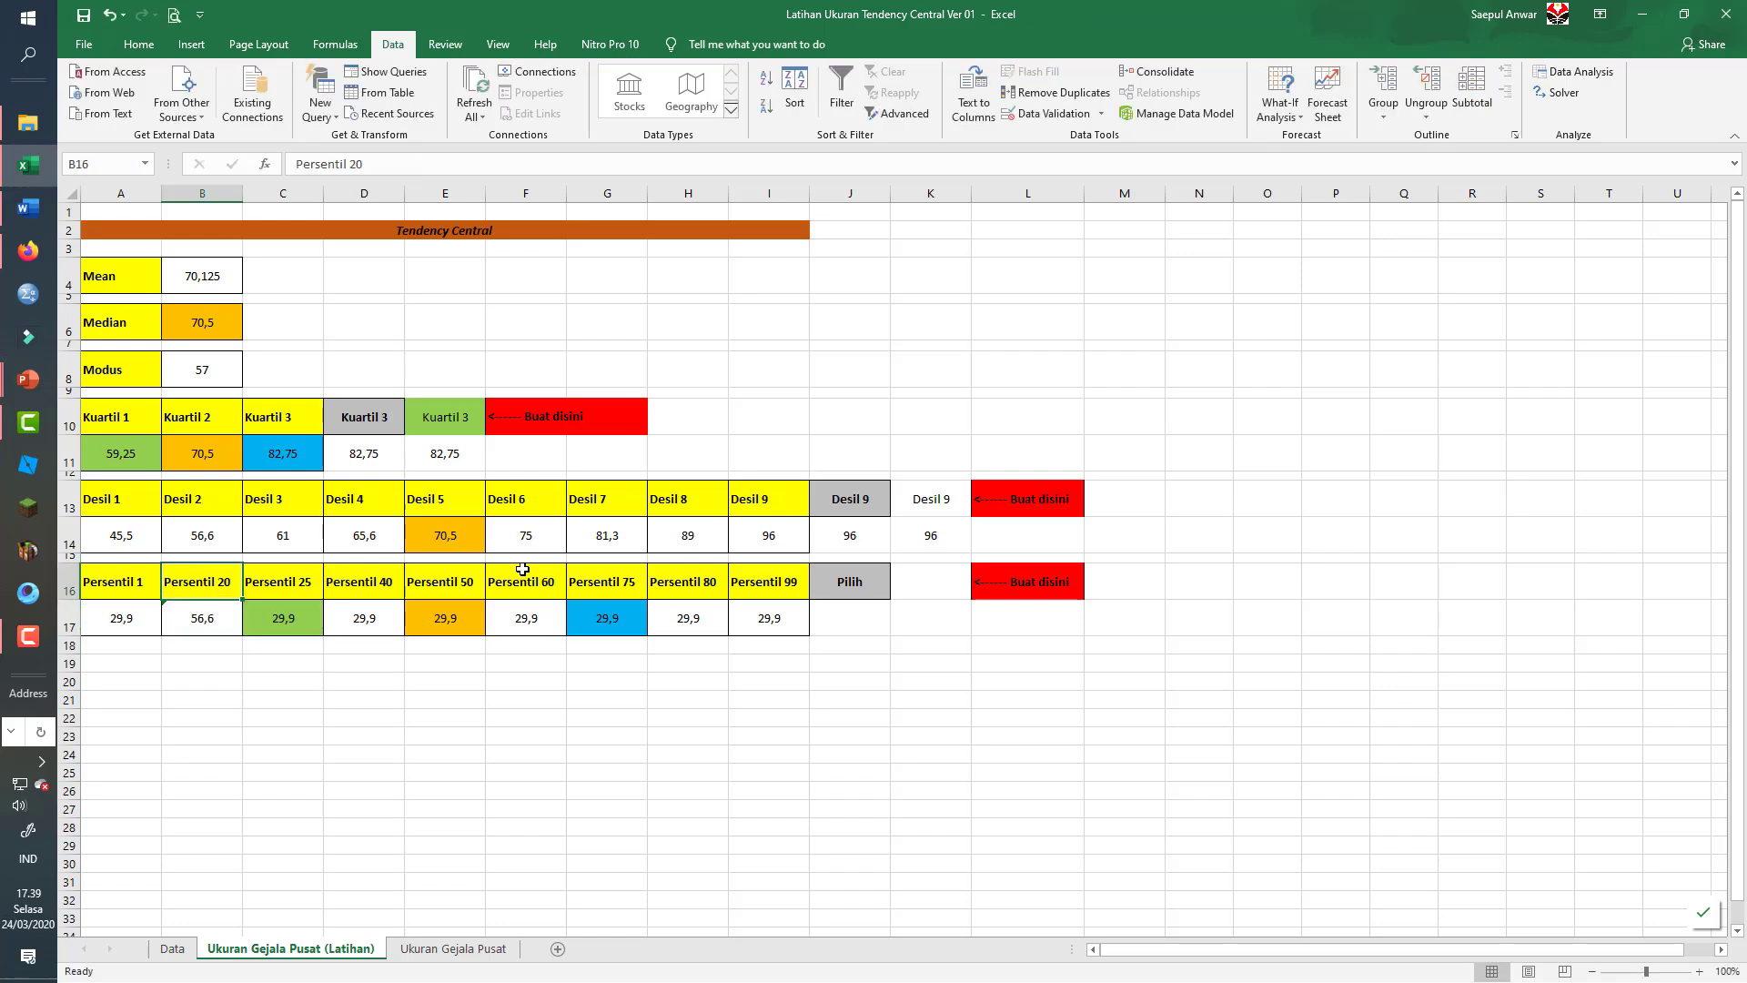
{"action": "key", "text": "Down"}
{"action": "key", "text": "Down"}
{"action": "key", "text": "Down"}
- Set the k value of the PERCENTILE formula in C17 to 0,25 for Persentil 25
{"action": "key", "text": "Right"}
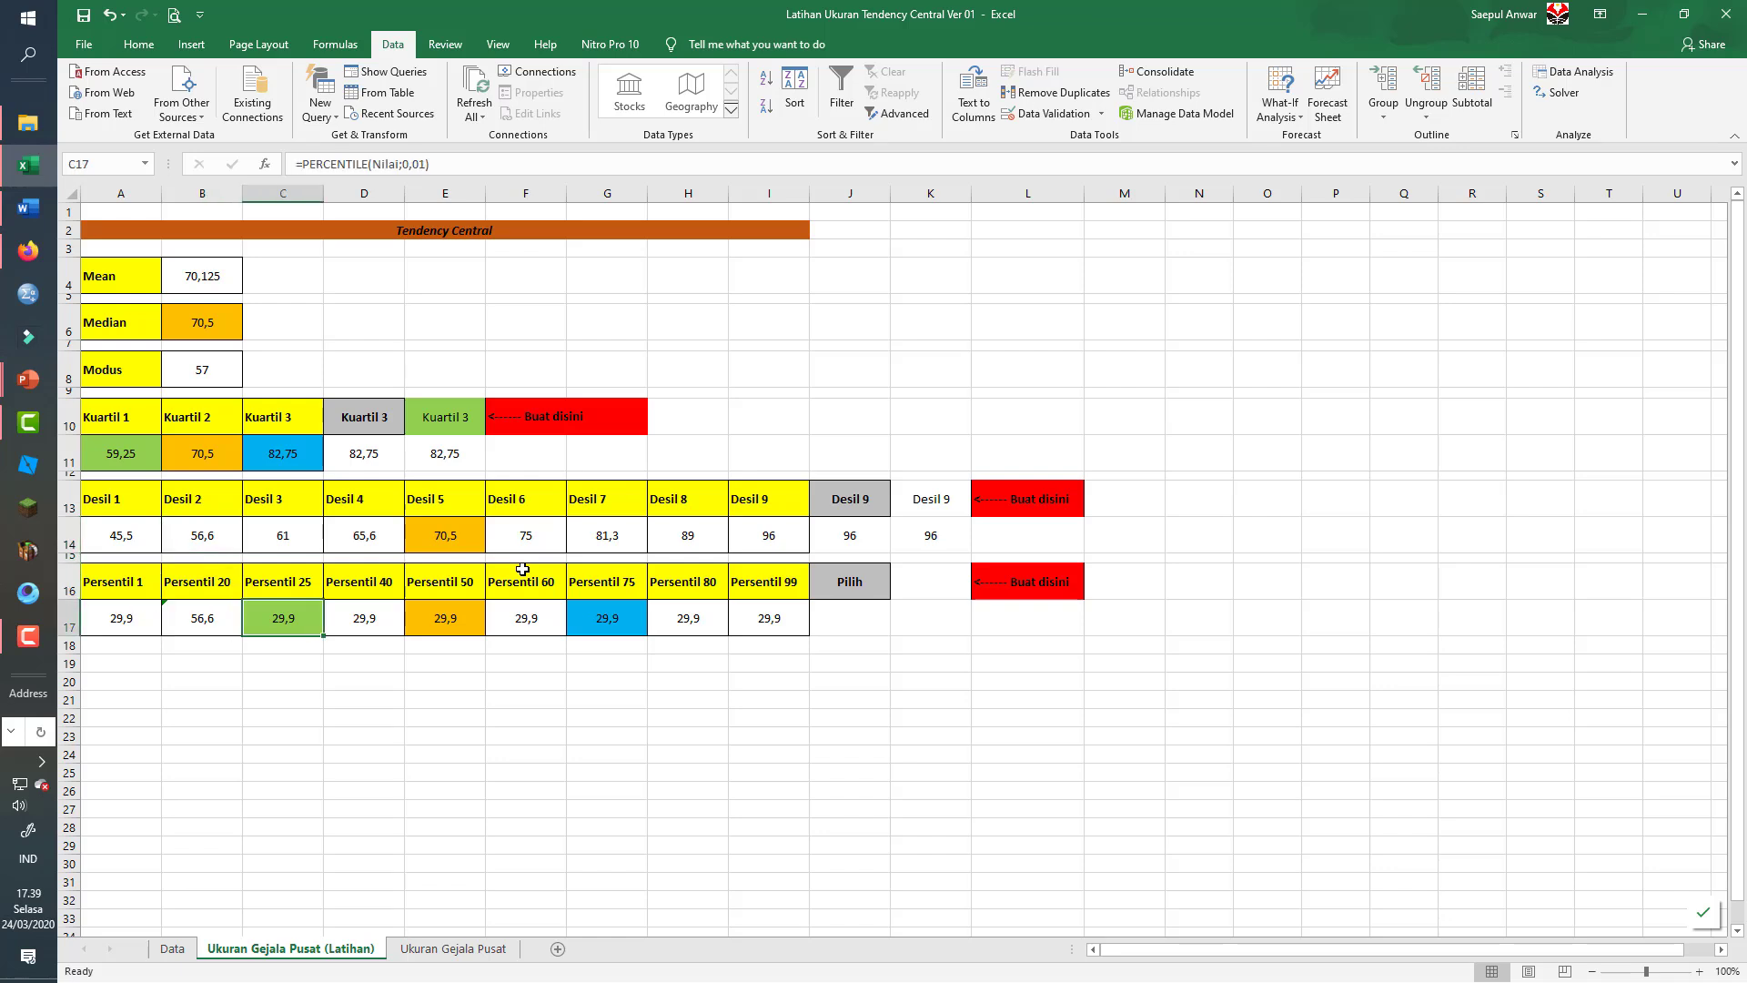
{"action": "key", "text": "F2"}
{"action": "key", "text": "Left"}
{"action": "key", "text": "Left"}
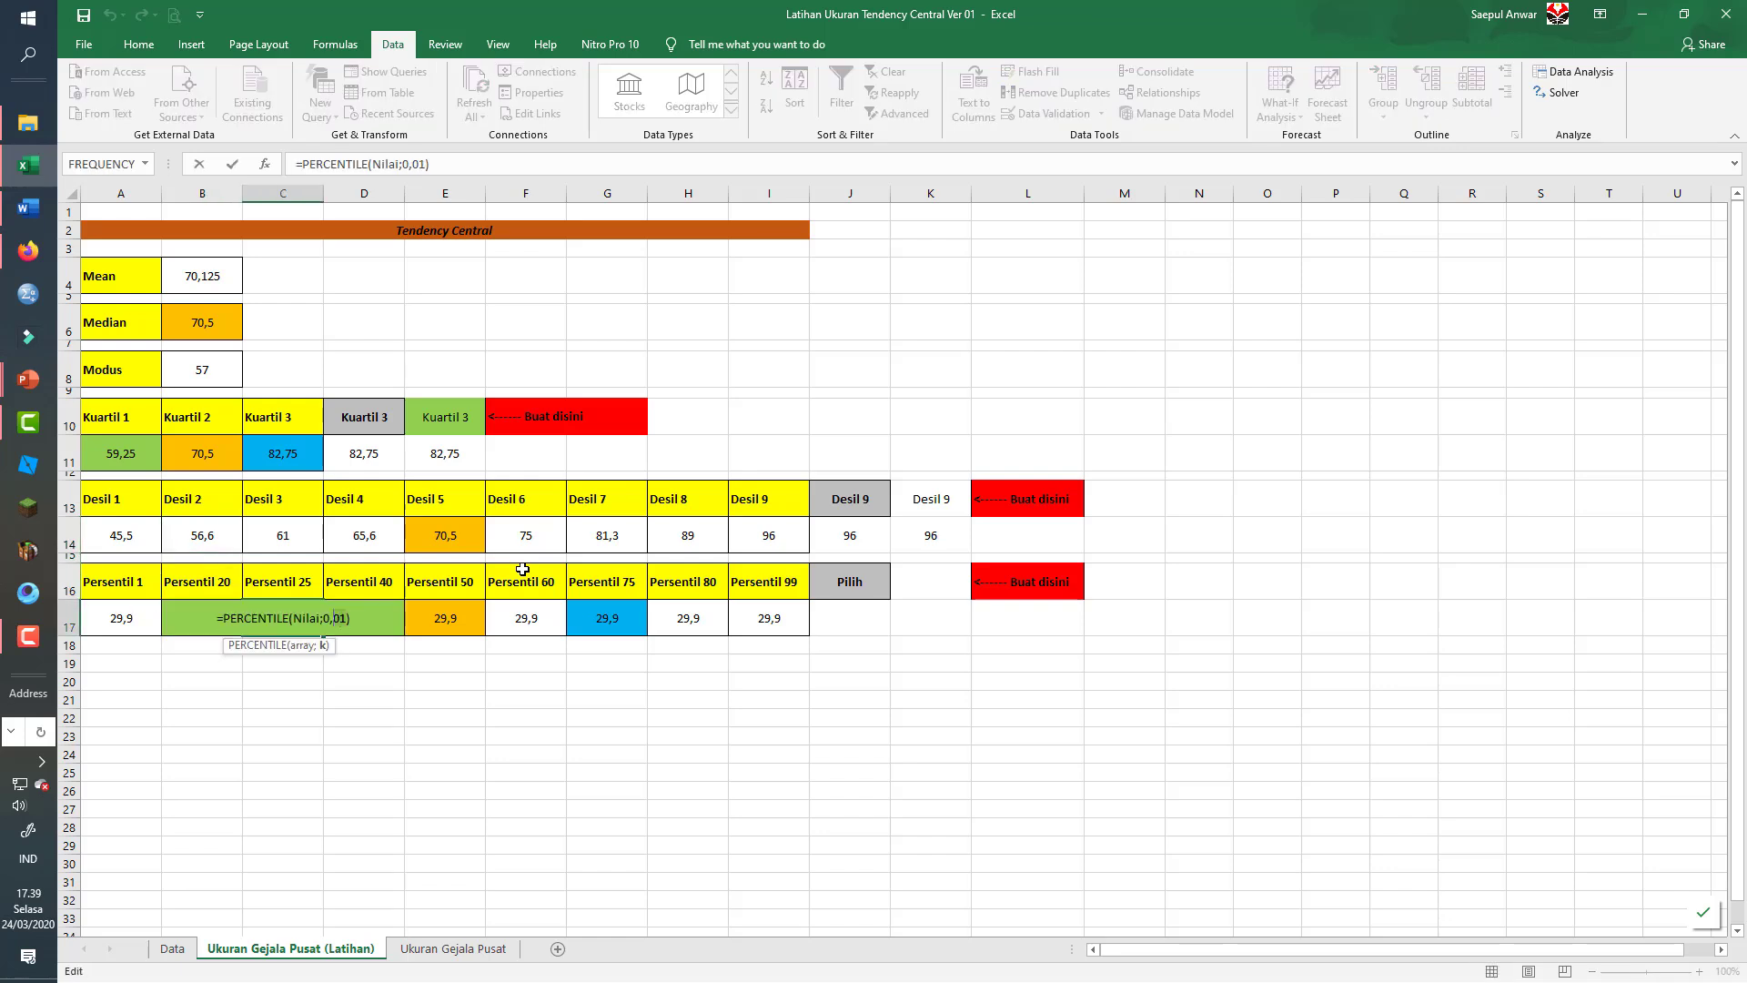
{"action": "key", "text": "BackSpace"}
{"action": "key", "text": "Delete"}
{"action": "type", "text": "25"}
{"action": "key", "text": "ctrl+Return"}
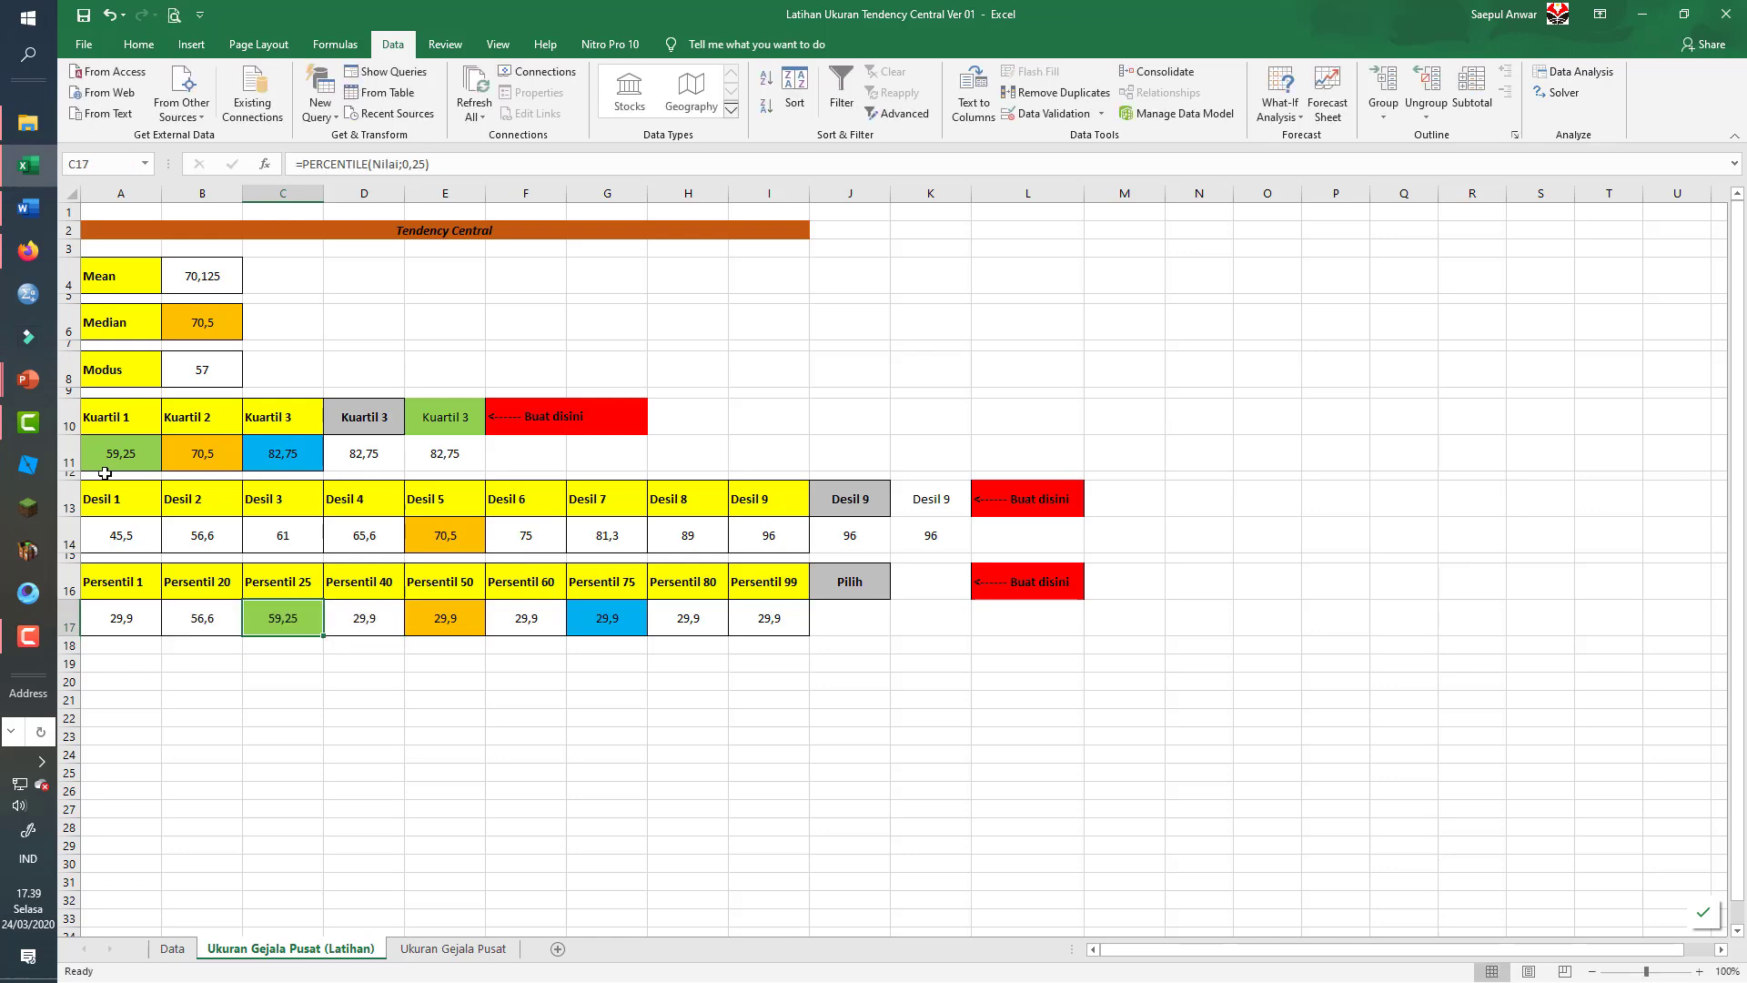
- Set the k value of the PERCENTILE formula in D17 to 0,4 for Persentil 40
{"action": "left_click", "coordinate": [365, 618]}
{"action": "key", "text": "F2"}
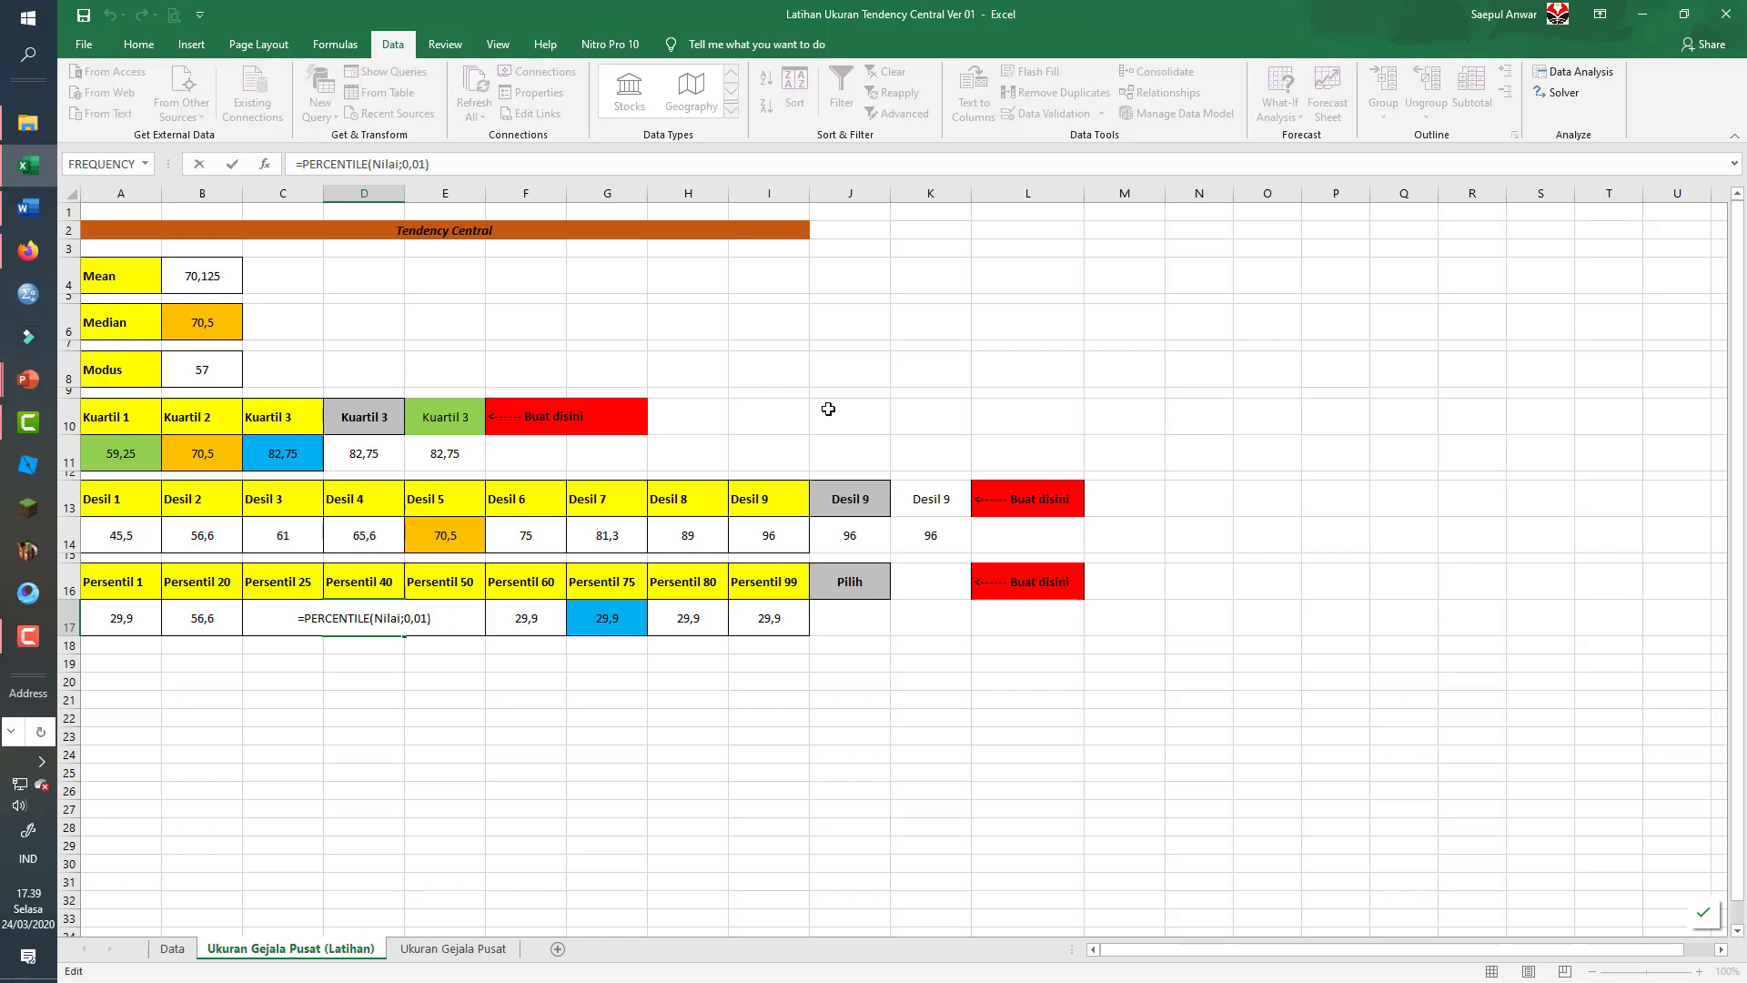
{"action": "key", "text": "Left"}
{"action": "key", "text": "Left"}
{"action": "type", "text": "4"}
{"action": "key", "text": "Tab"}
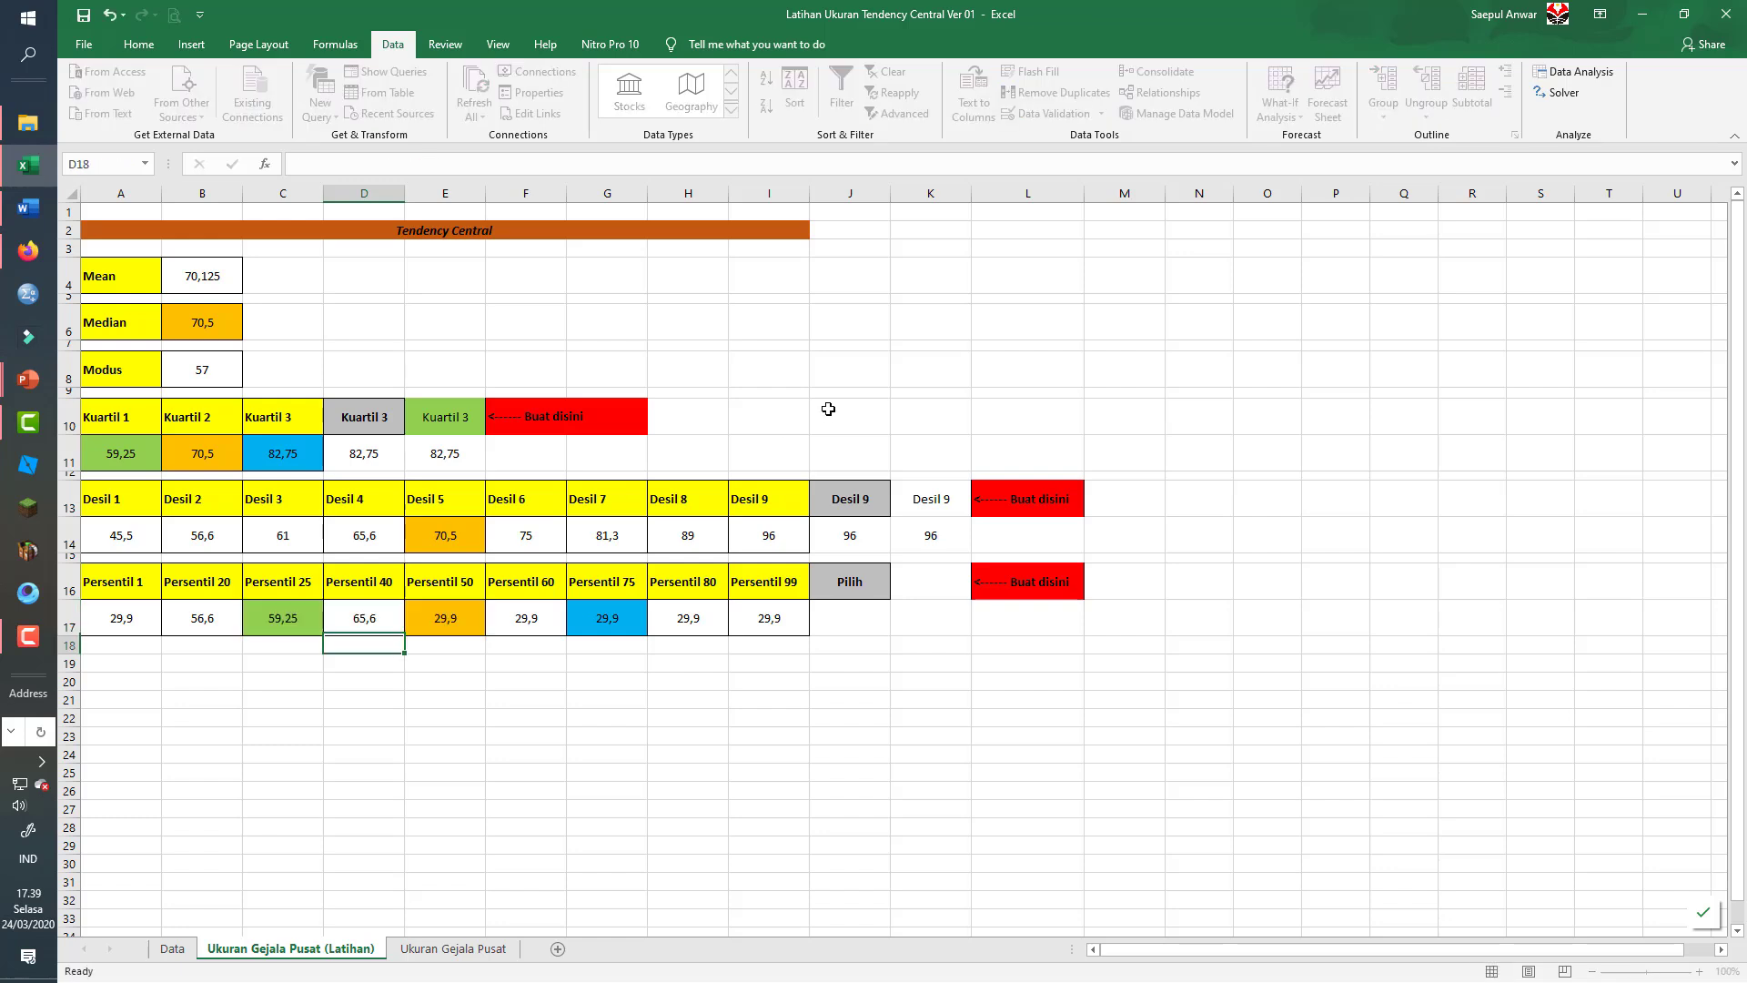
- Set the k value of the PERCENTILE formula in E17 to 0,5 for Persentil 50
{"action": "key", "text": "F2"}
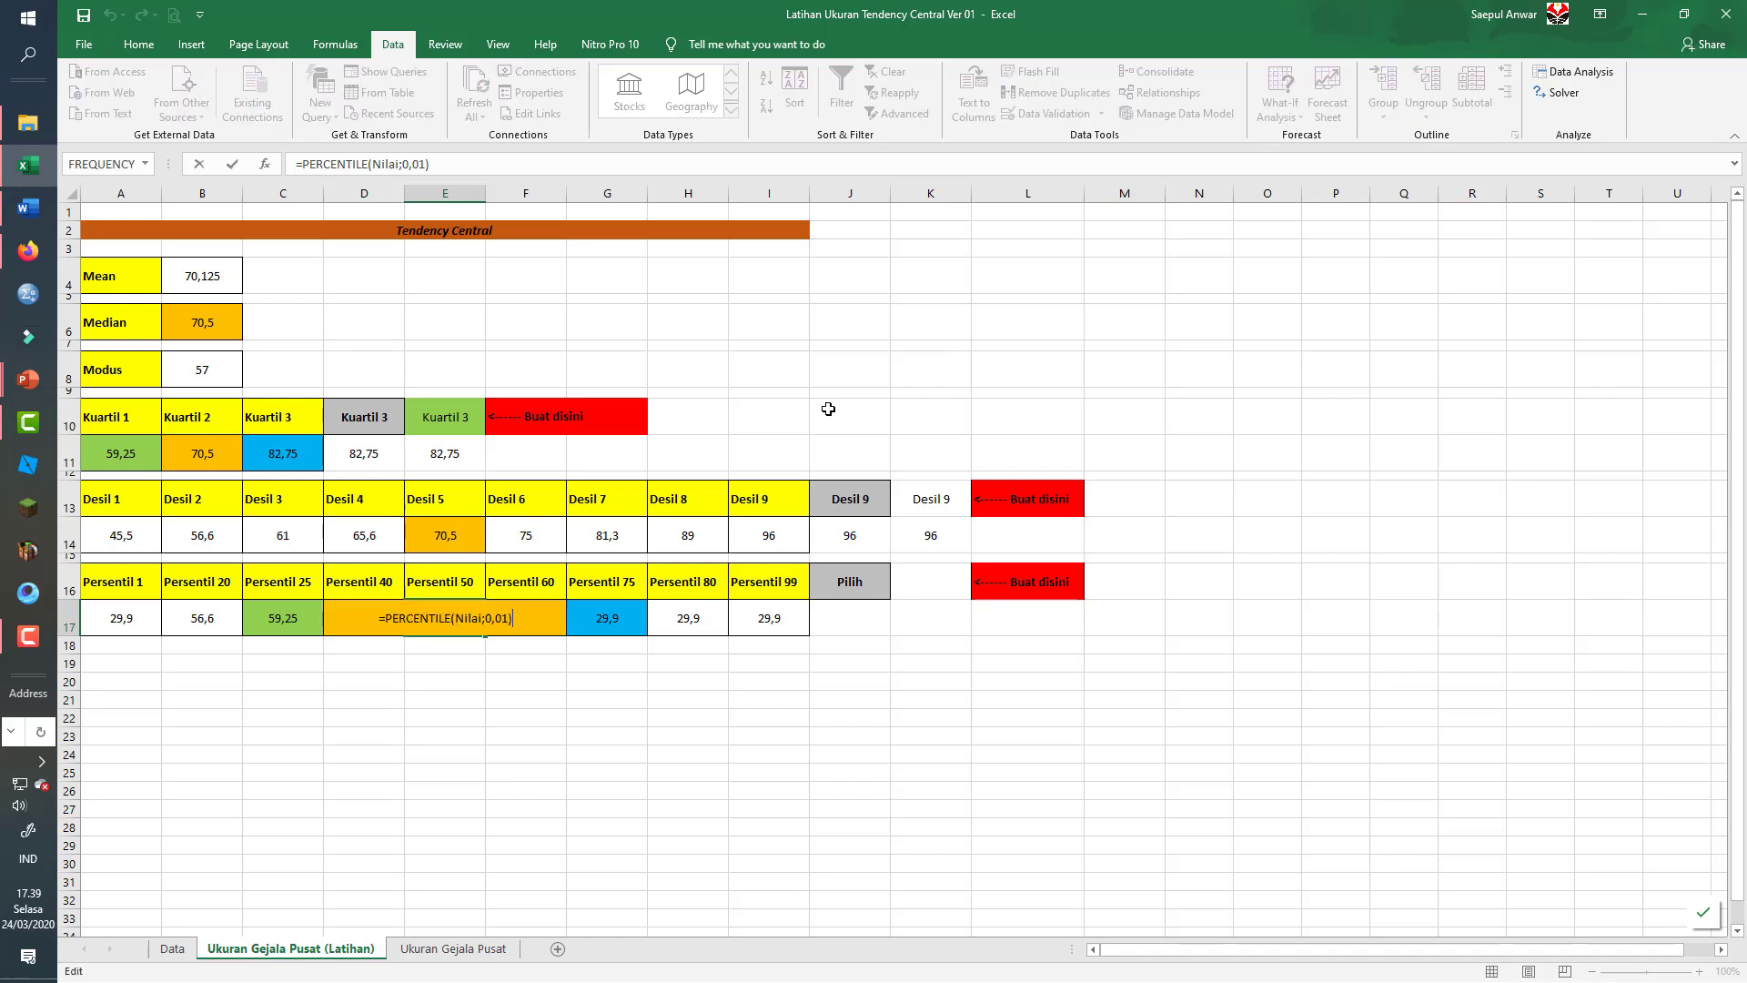
{"action": "key", "text": "Left"}
{"action": "type", "text": "5"}
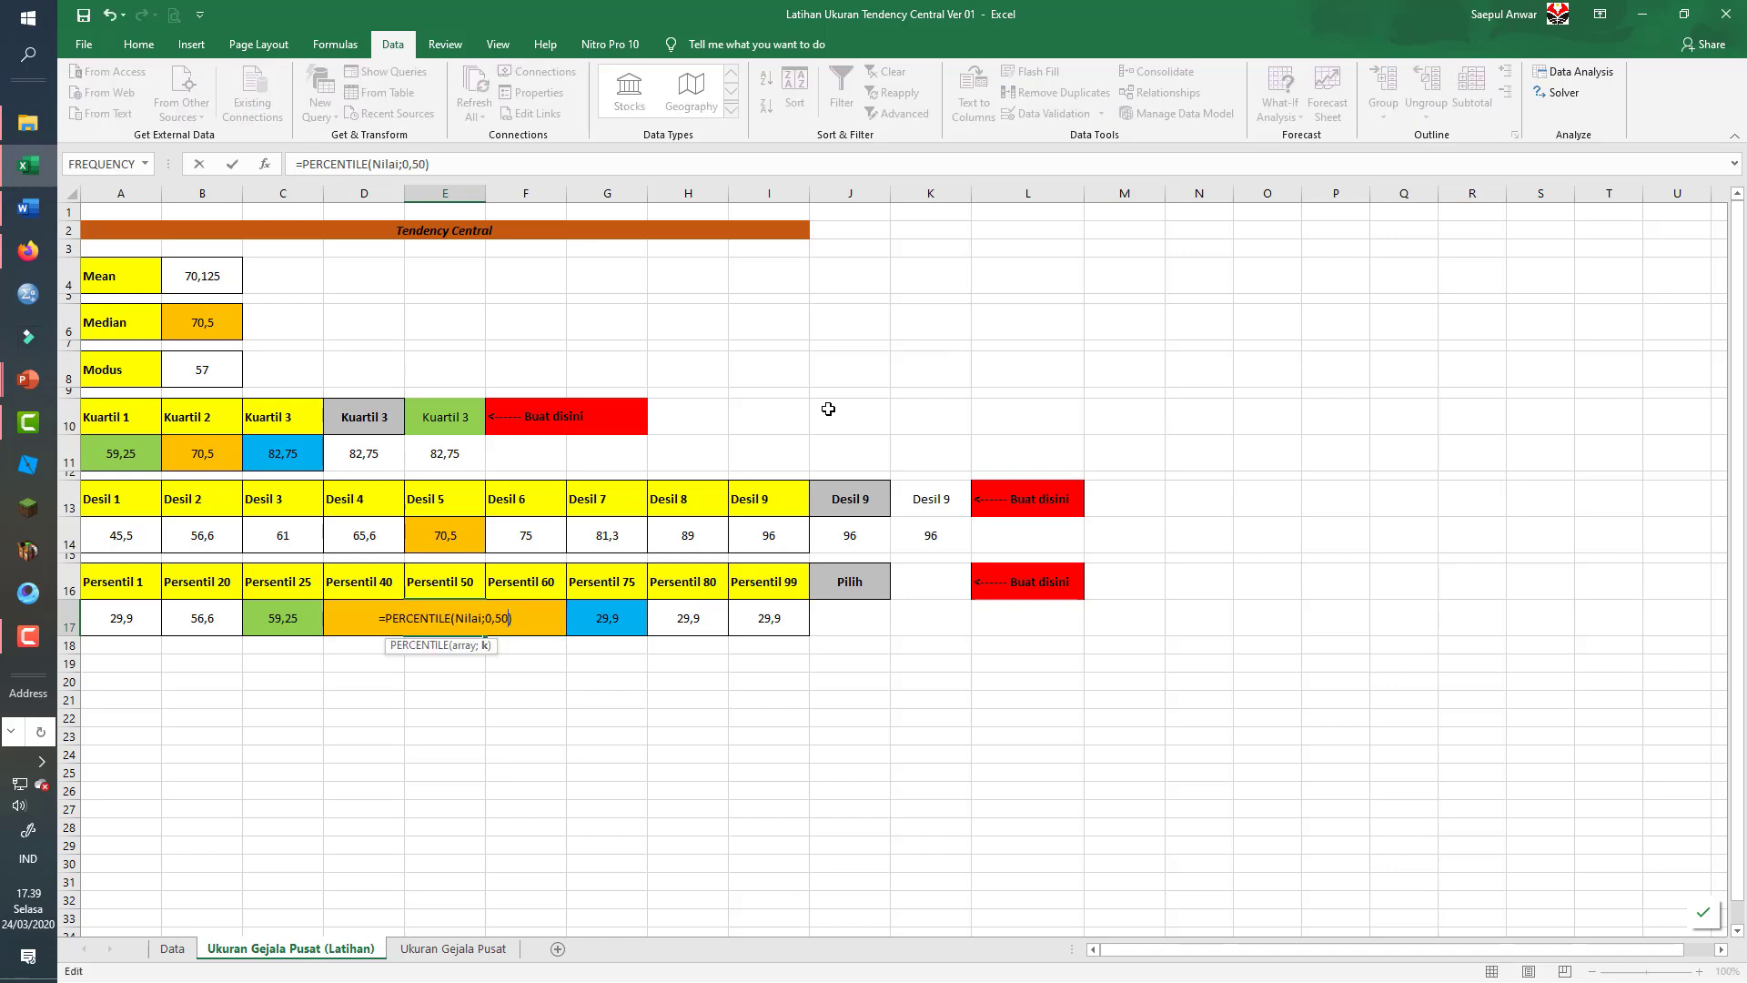
{"action": "key", "text": "Return"}
{"action": "key", "text": "Up"}
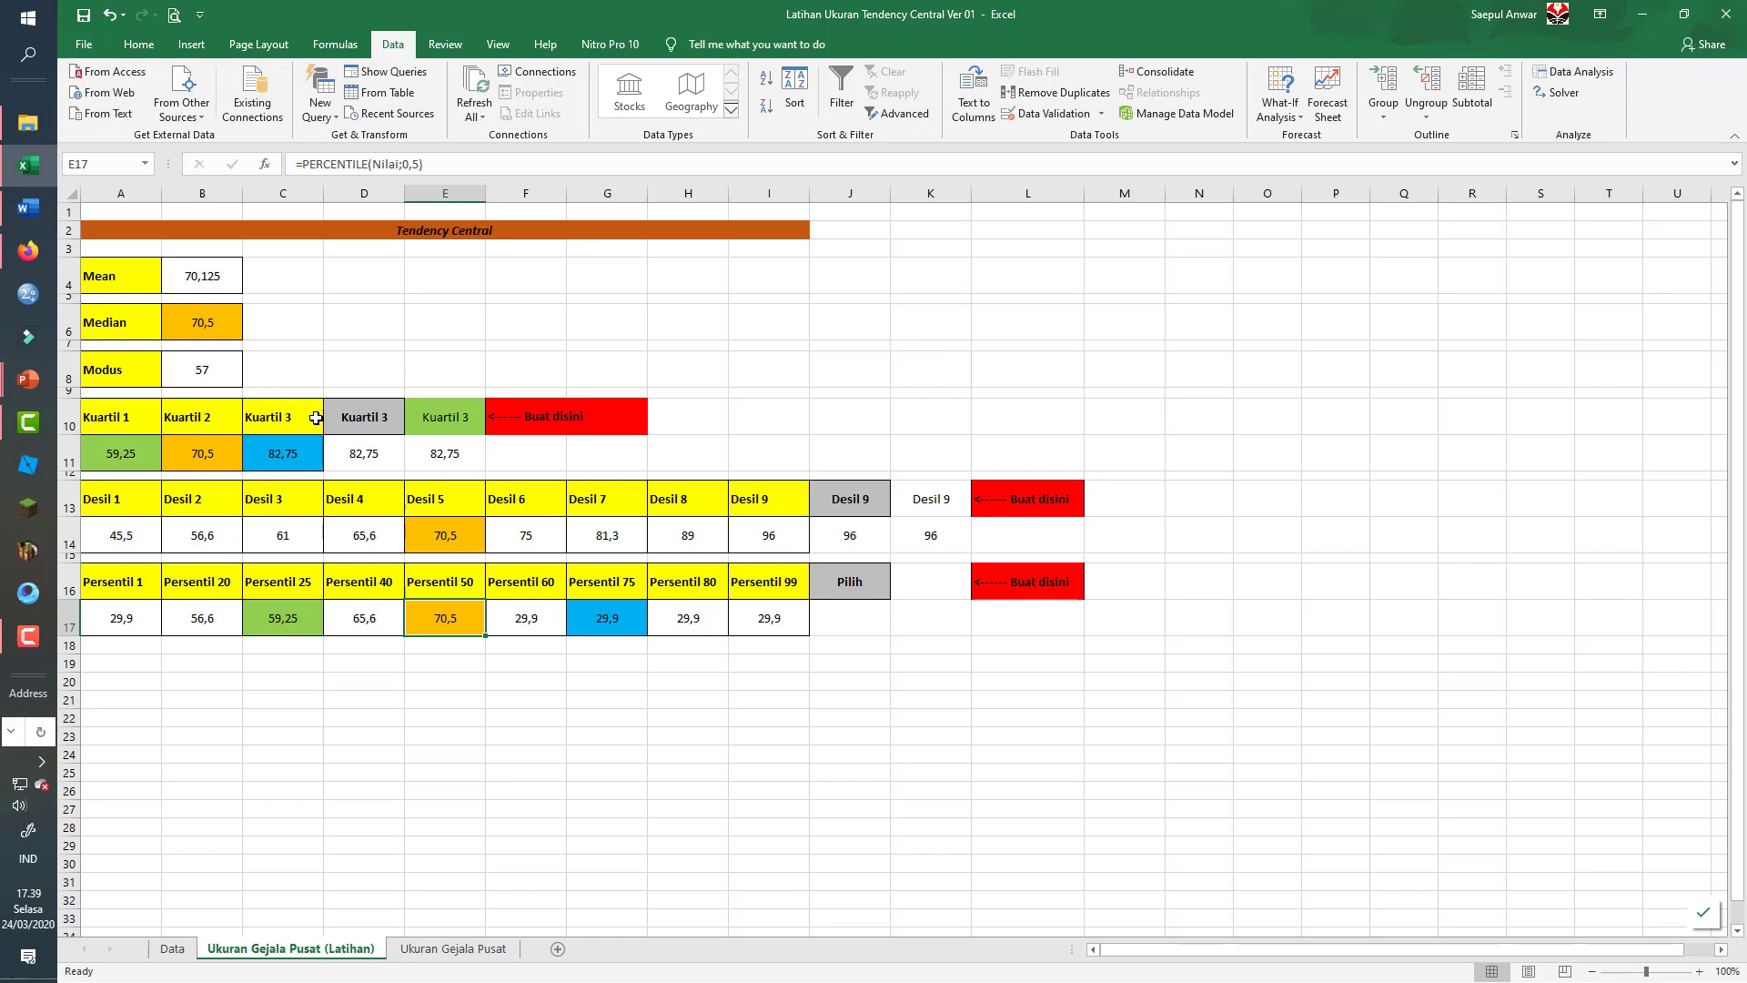
- Set the k value of the PERCENTILE formula in F17 to 0,6 for Persentil 60
{"action": "left_click", "coordinate": [527, 621]}
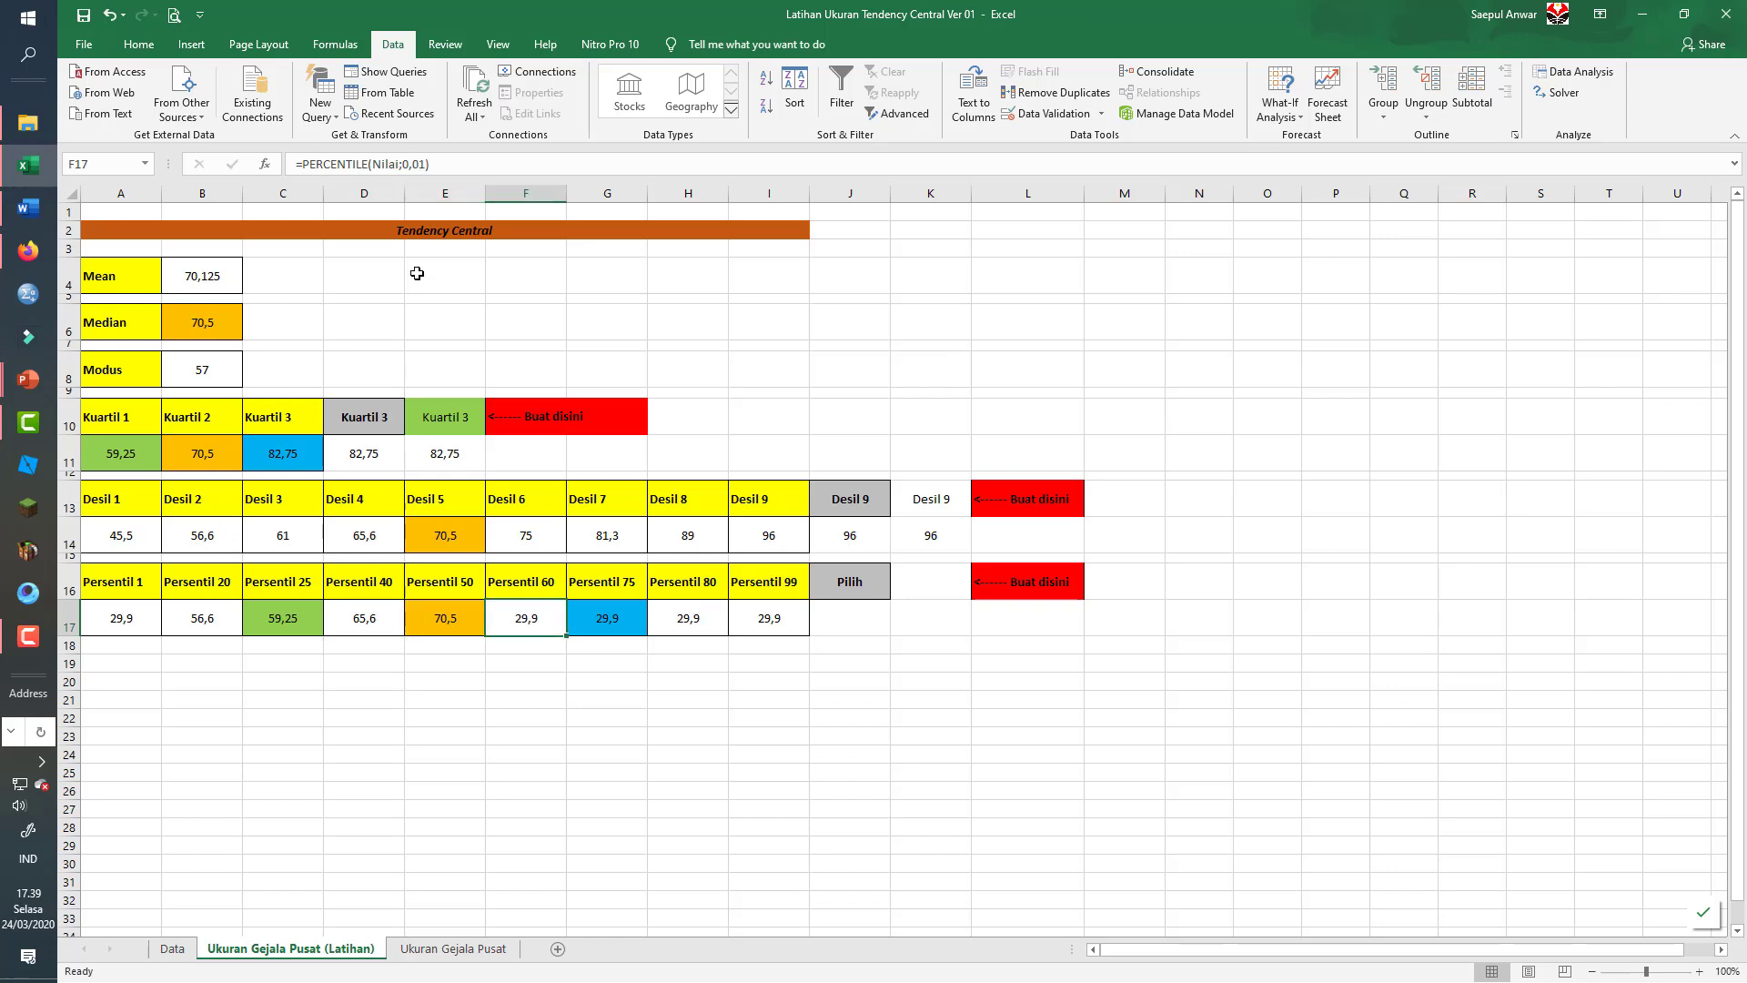
{"action": "left_click", "coordinate": [424, 165]}
{"action": "key", "text": "BackSpace"}
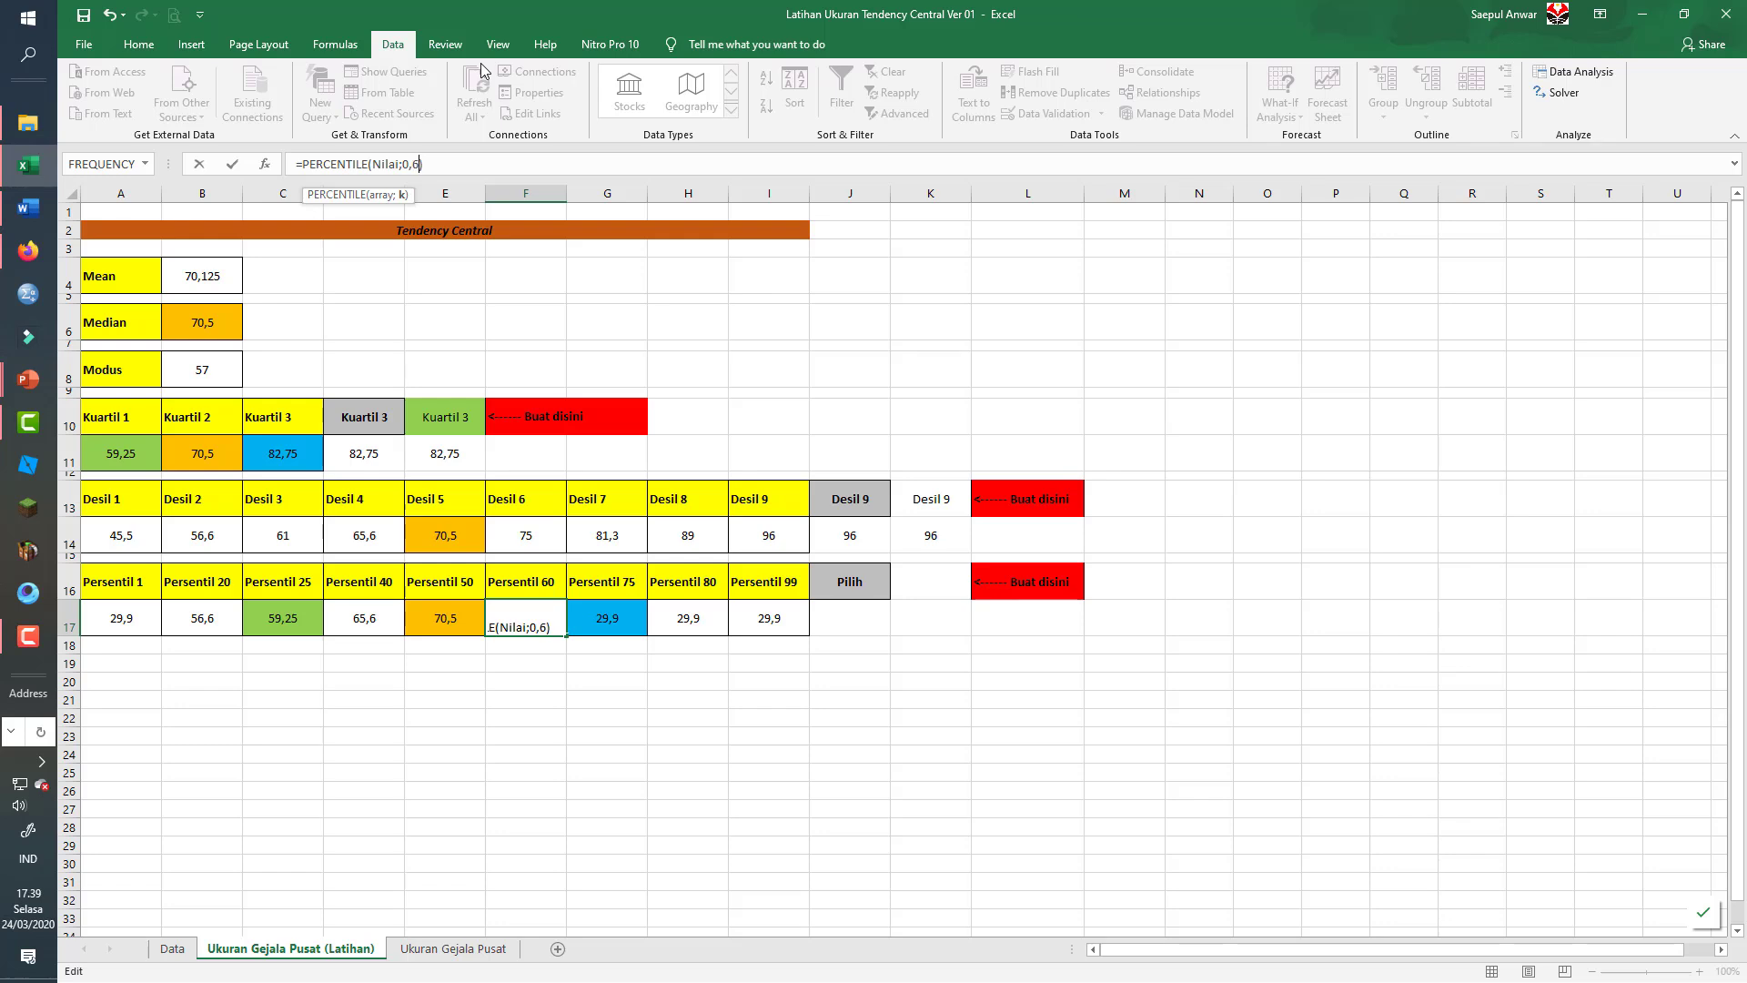
{"action": "type", "text": "1"}
{"action": "key", "text": "Tab"}
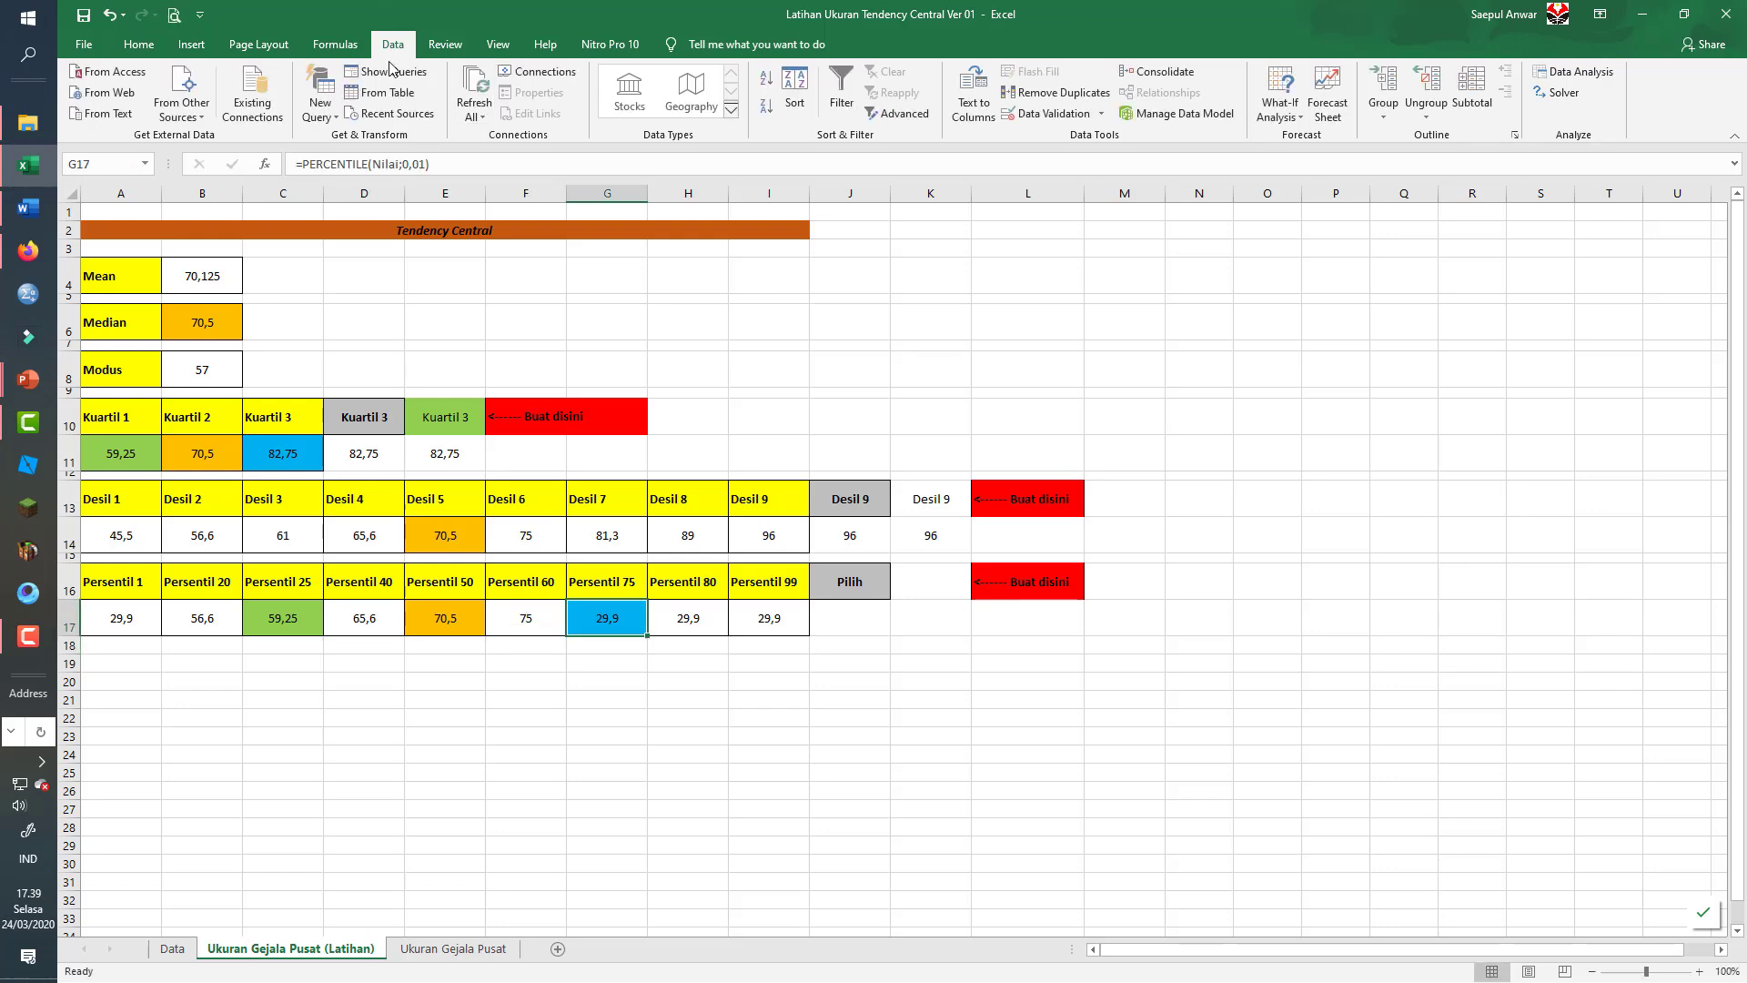
- Set the k value of the PERCENTILE formula in G17 to 0,75 for Persentil 75
{"action": "left_click", "coordinate": [424, 165]}
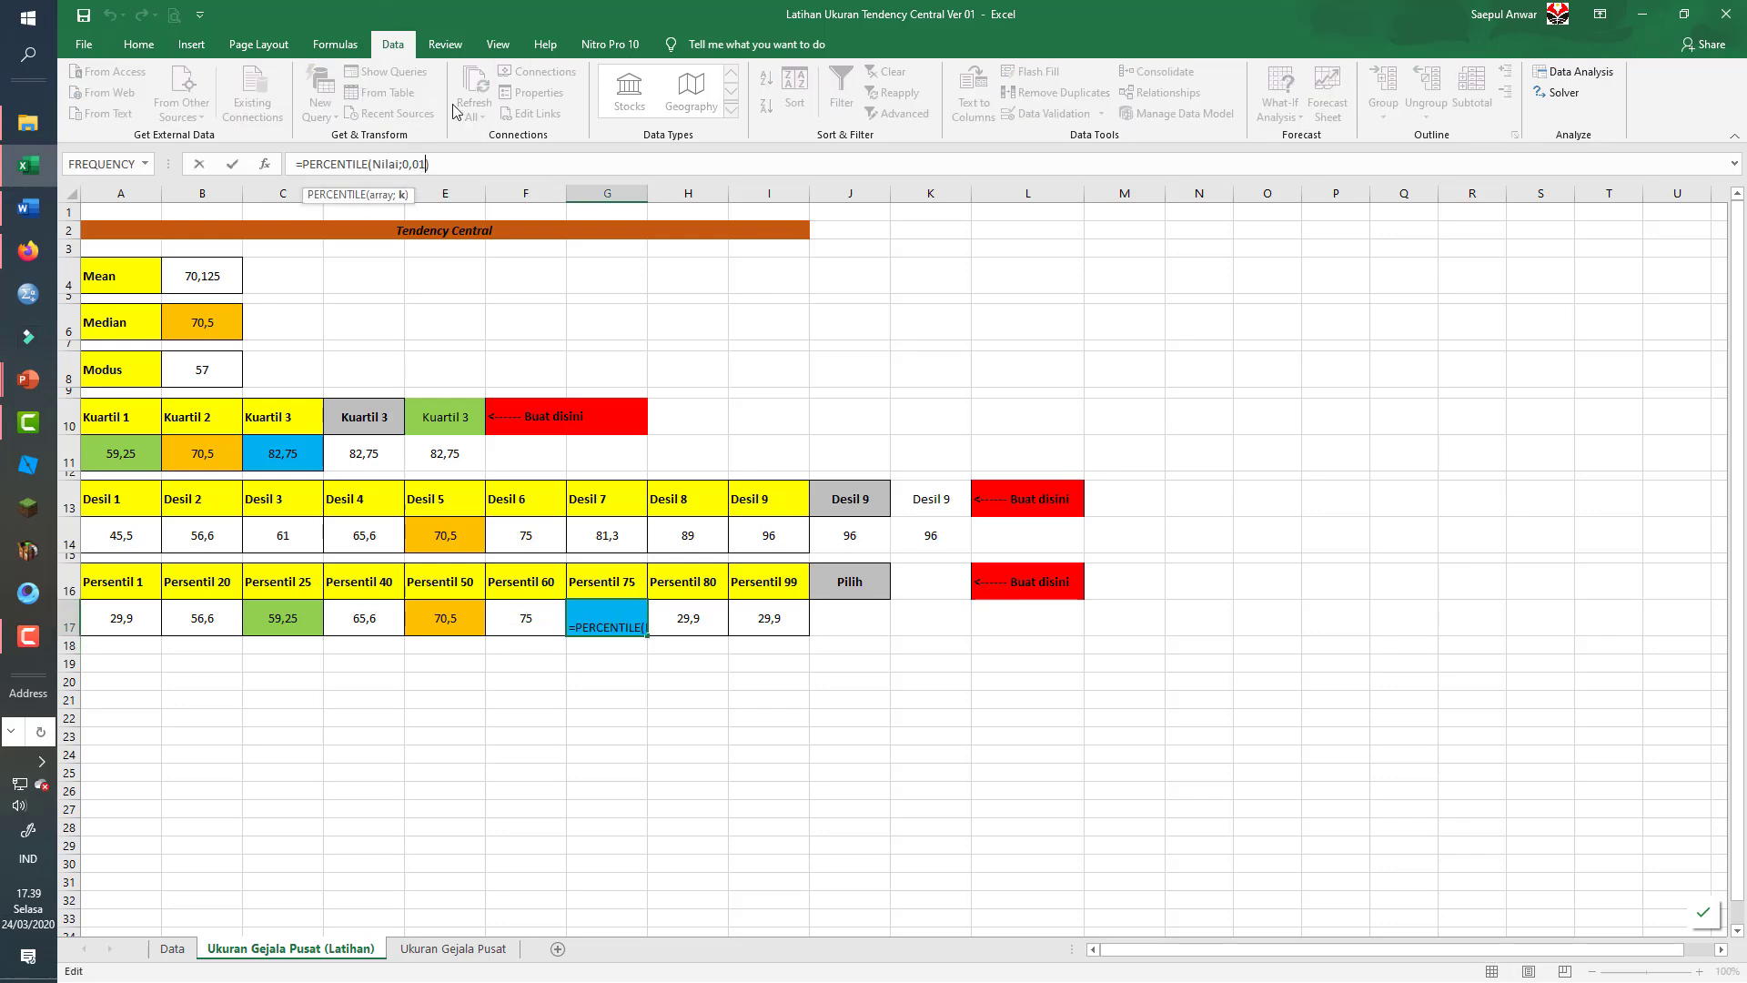
{"action": "key", "text": "BackSpace"}
{"action": "key", "text": "BackSpace"}
{"action": "type", "text": "75"}
{"action": "key", "text": "Return"}
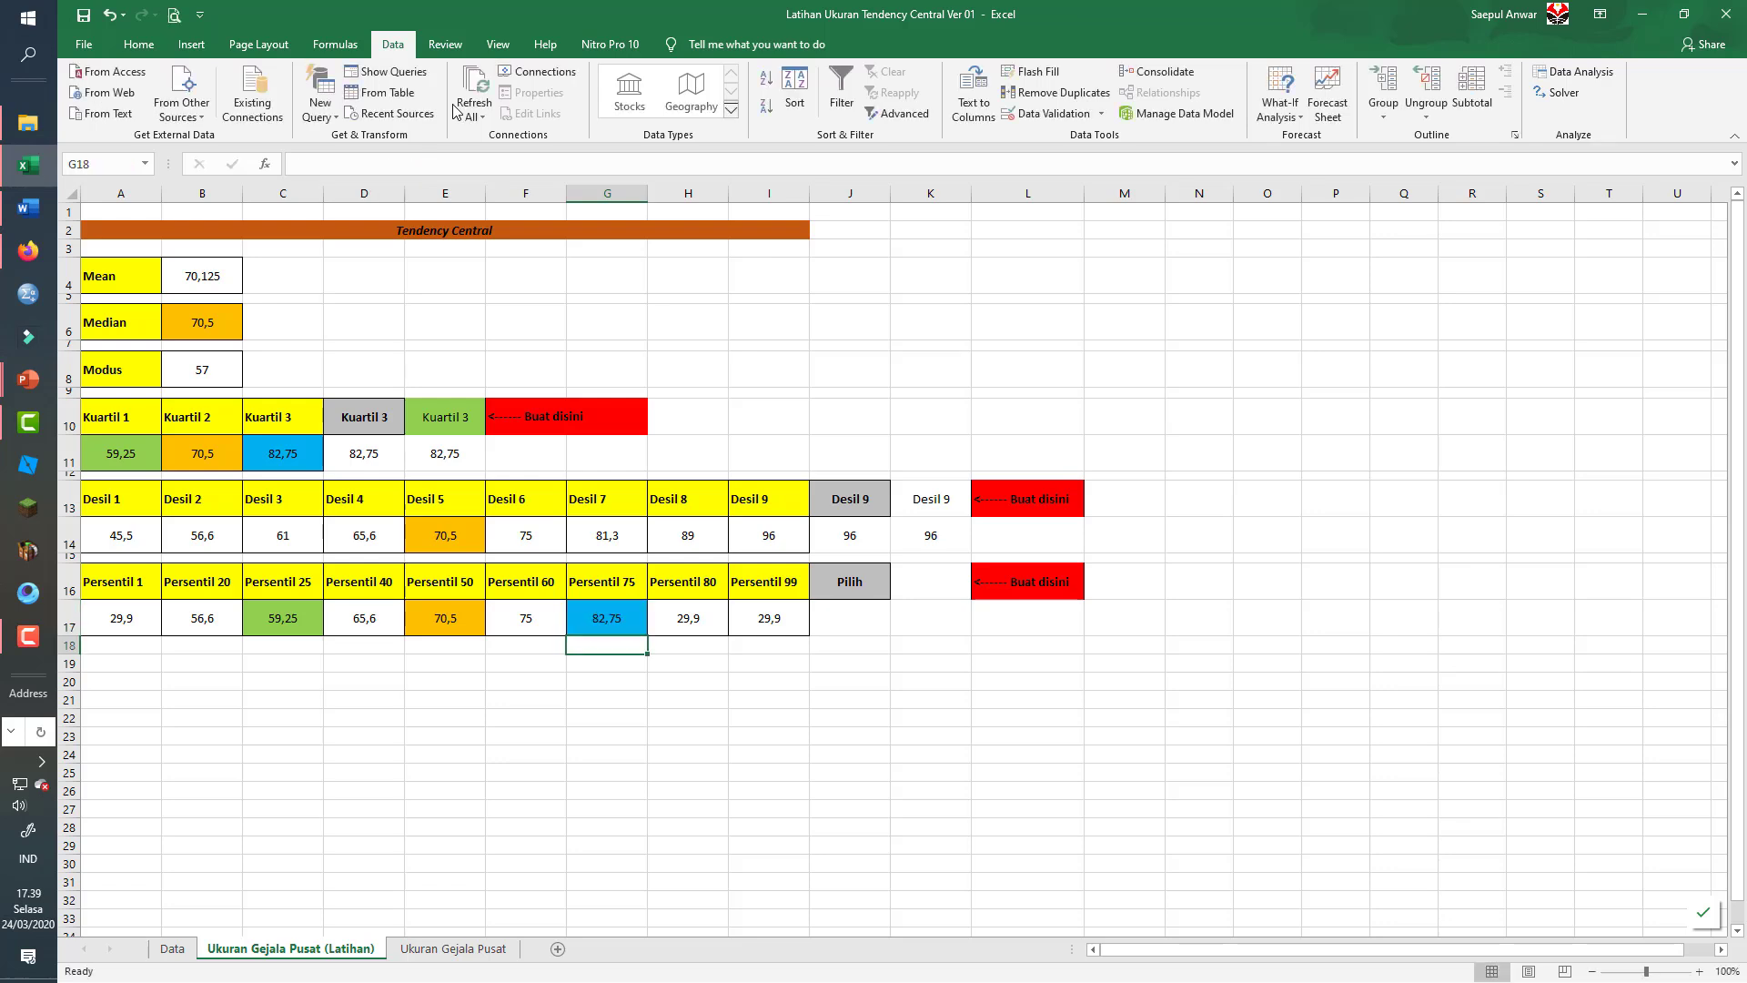
{"action": "key", "text": "Up"}
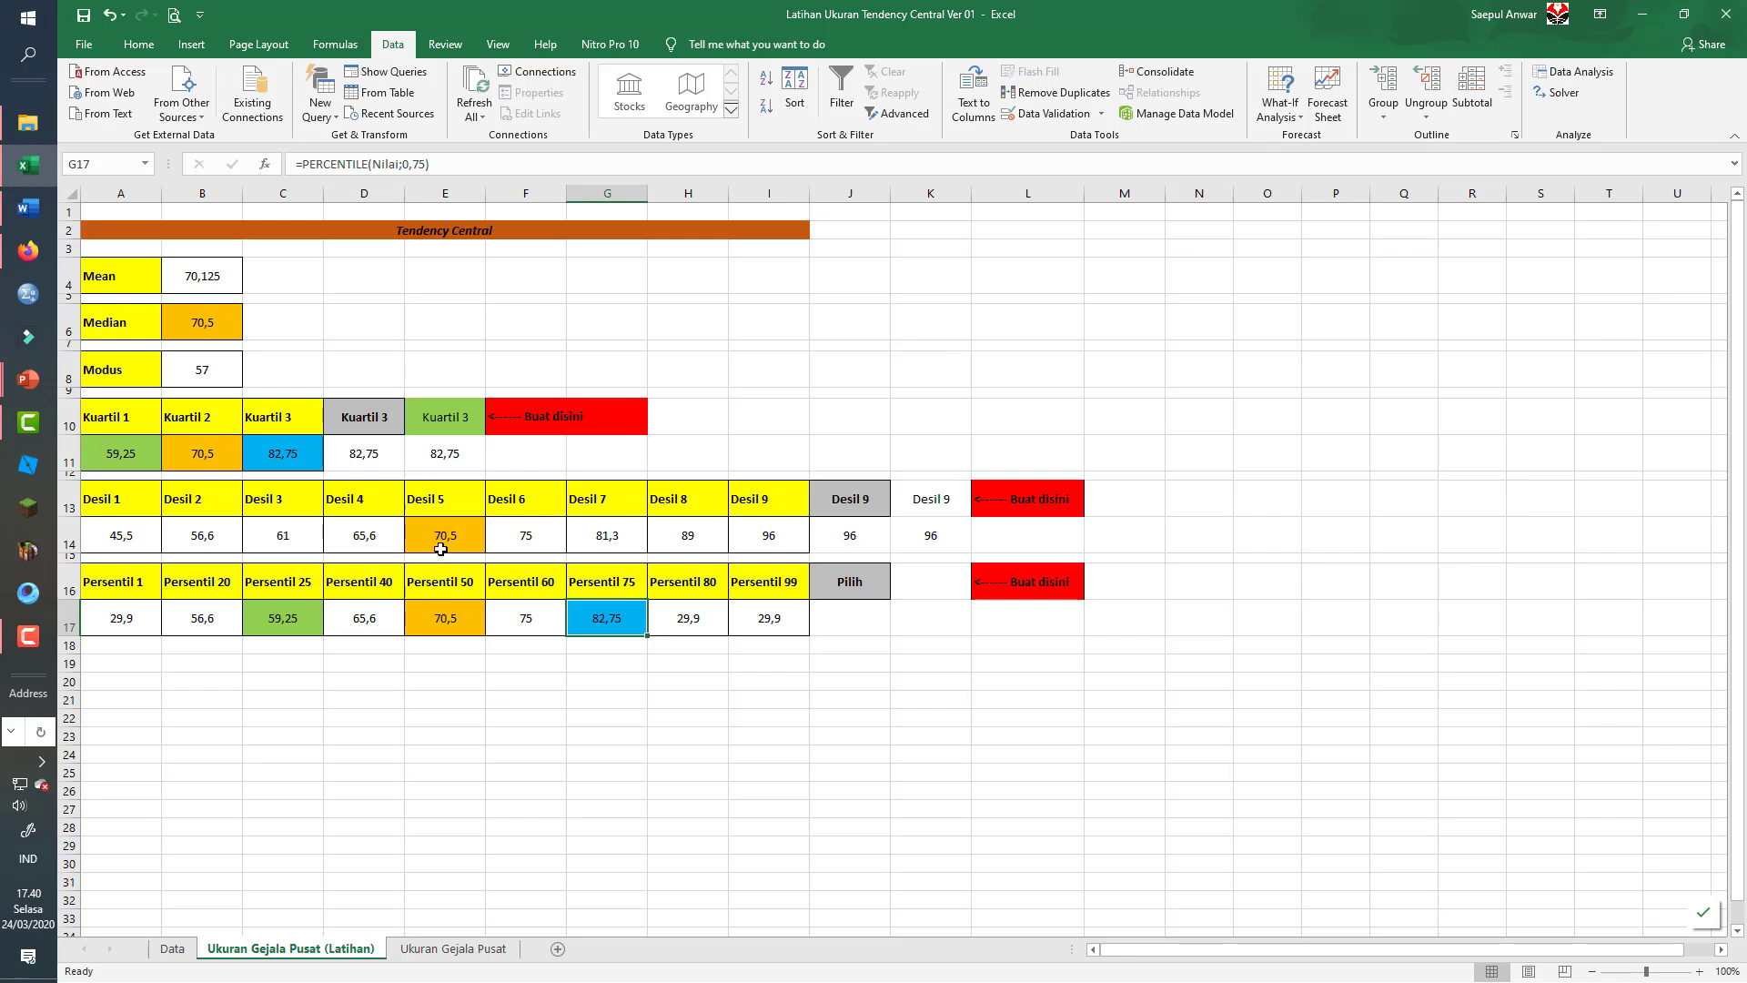
- Change the PERCENTILE formula in H17 so that it calculates the 80th percentile
{"action": "left_click", "coordinate": [691, 618]}
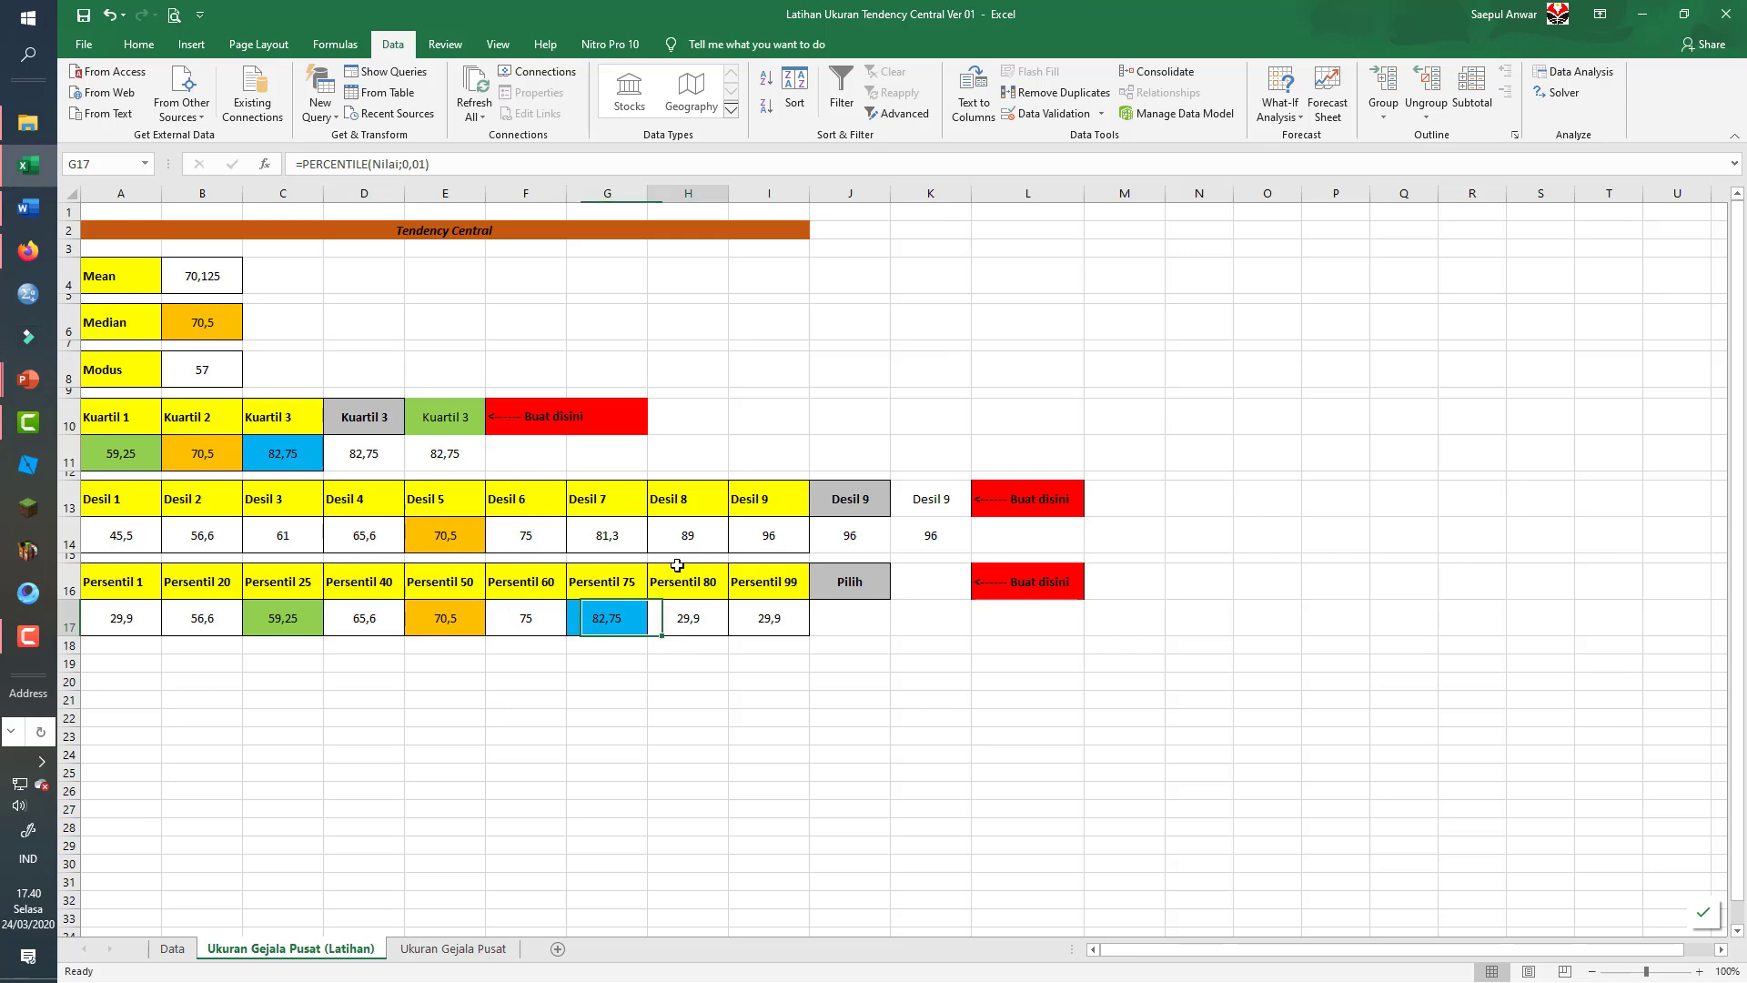
{"action": "left_click", "coordinate": [425, 165]}
{"action": "key", "text": "BackSpace"}
{"action": "key", "text": "BackSpace"}
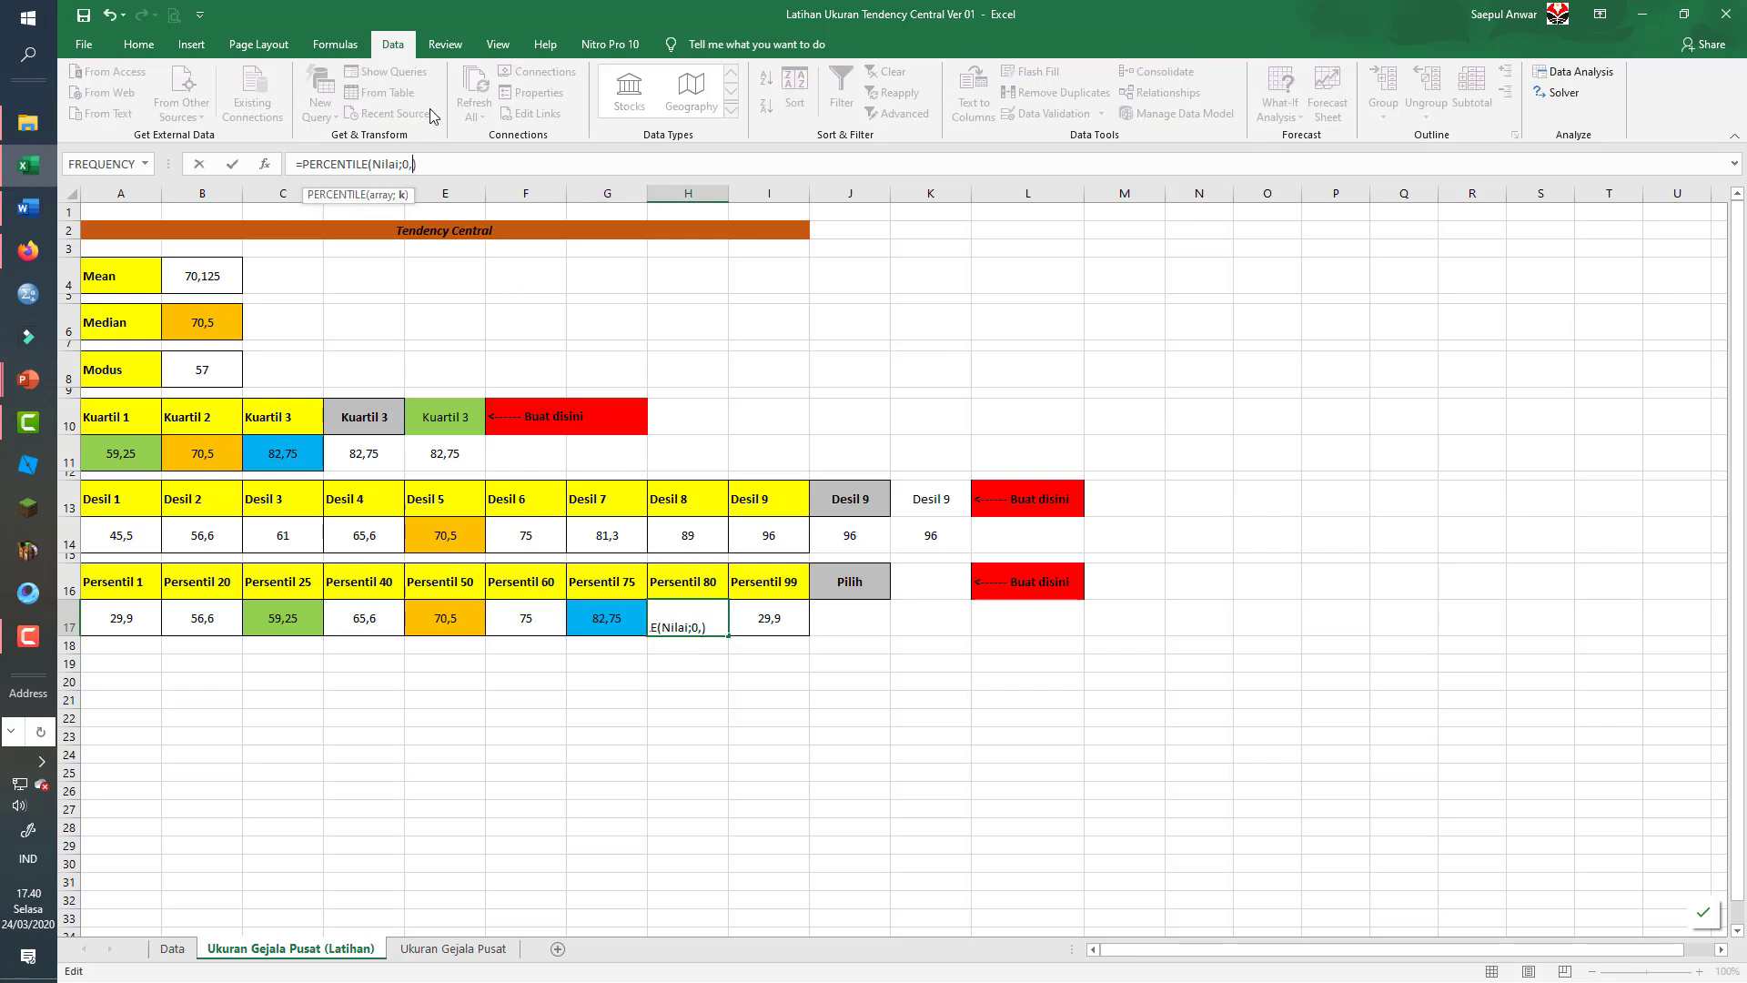
{"action": "key", "text": "Tab"}
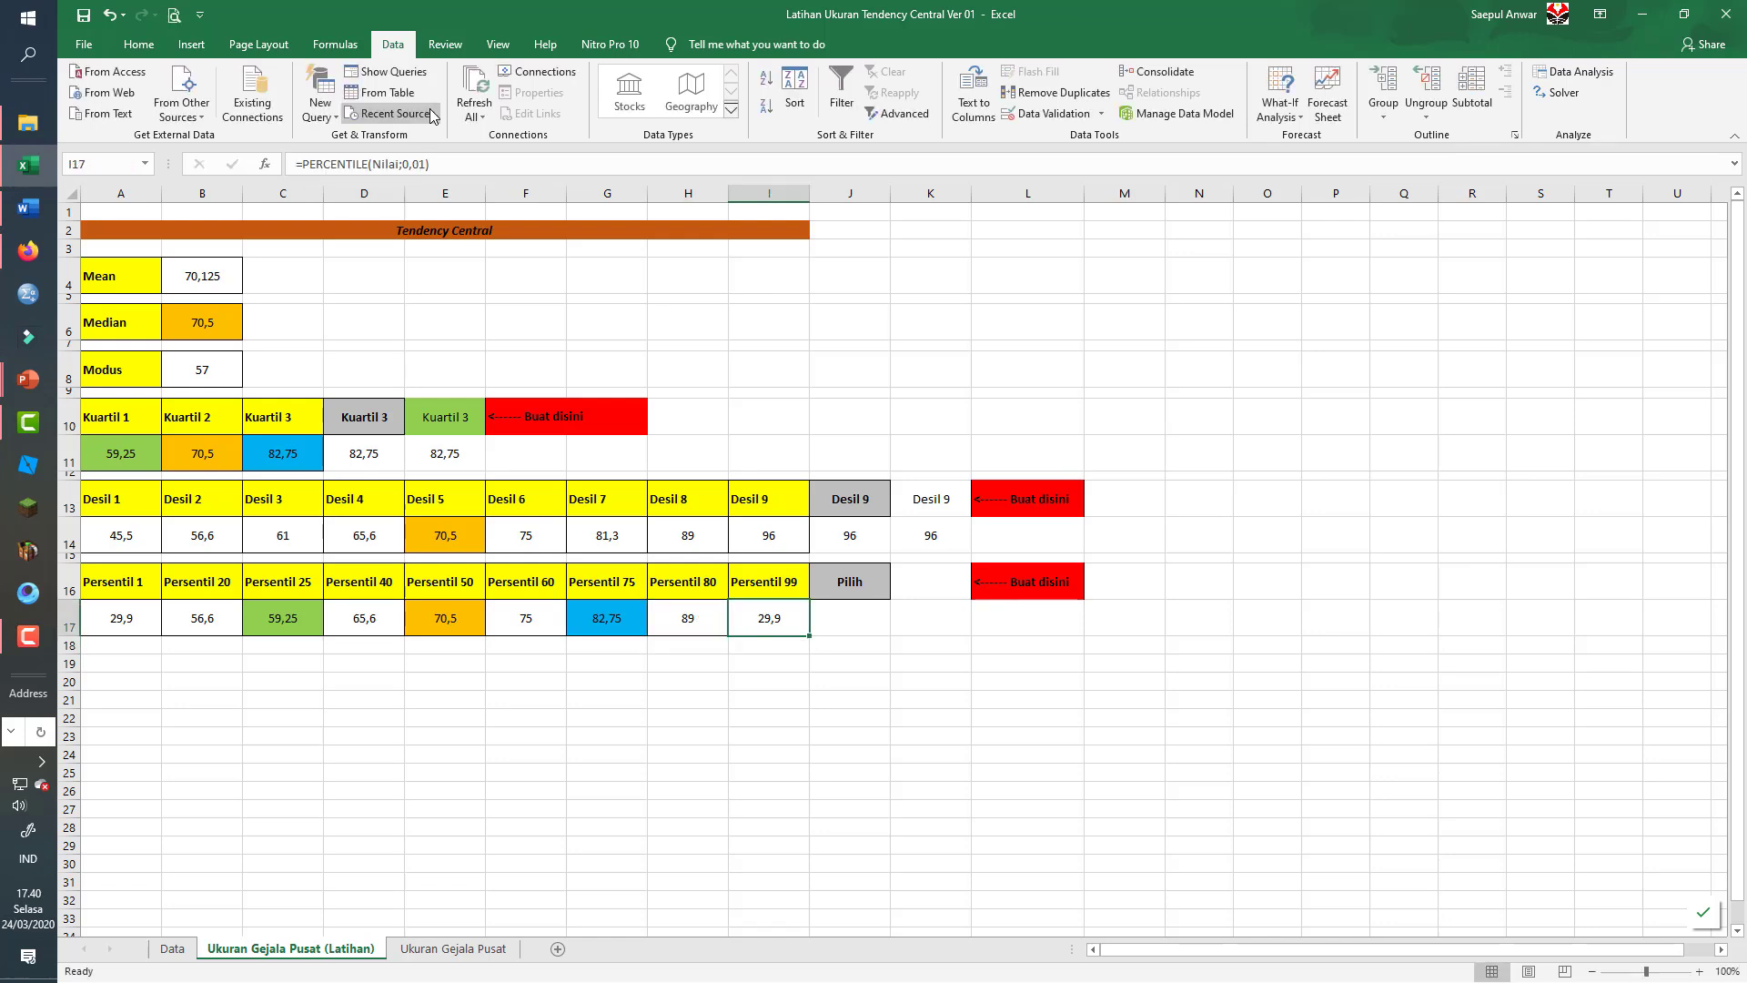
- Set the k value of the PERCENTILE formula in I17 to 0,99 for Persentil 99
{"action": "left_click", "coordinate": [428, 165]}
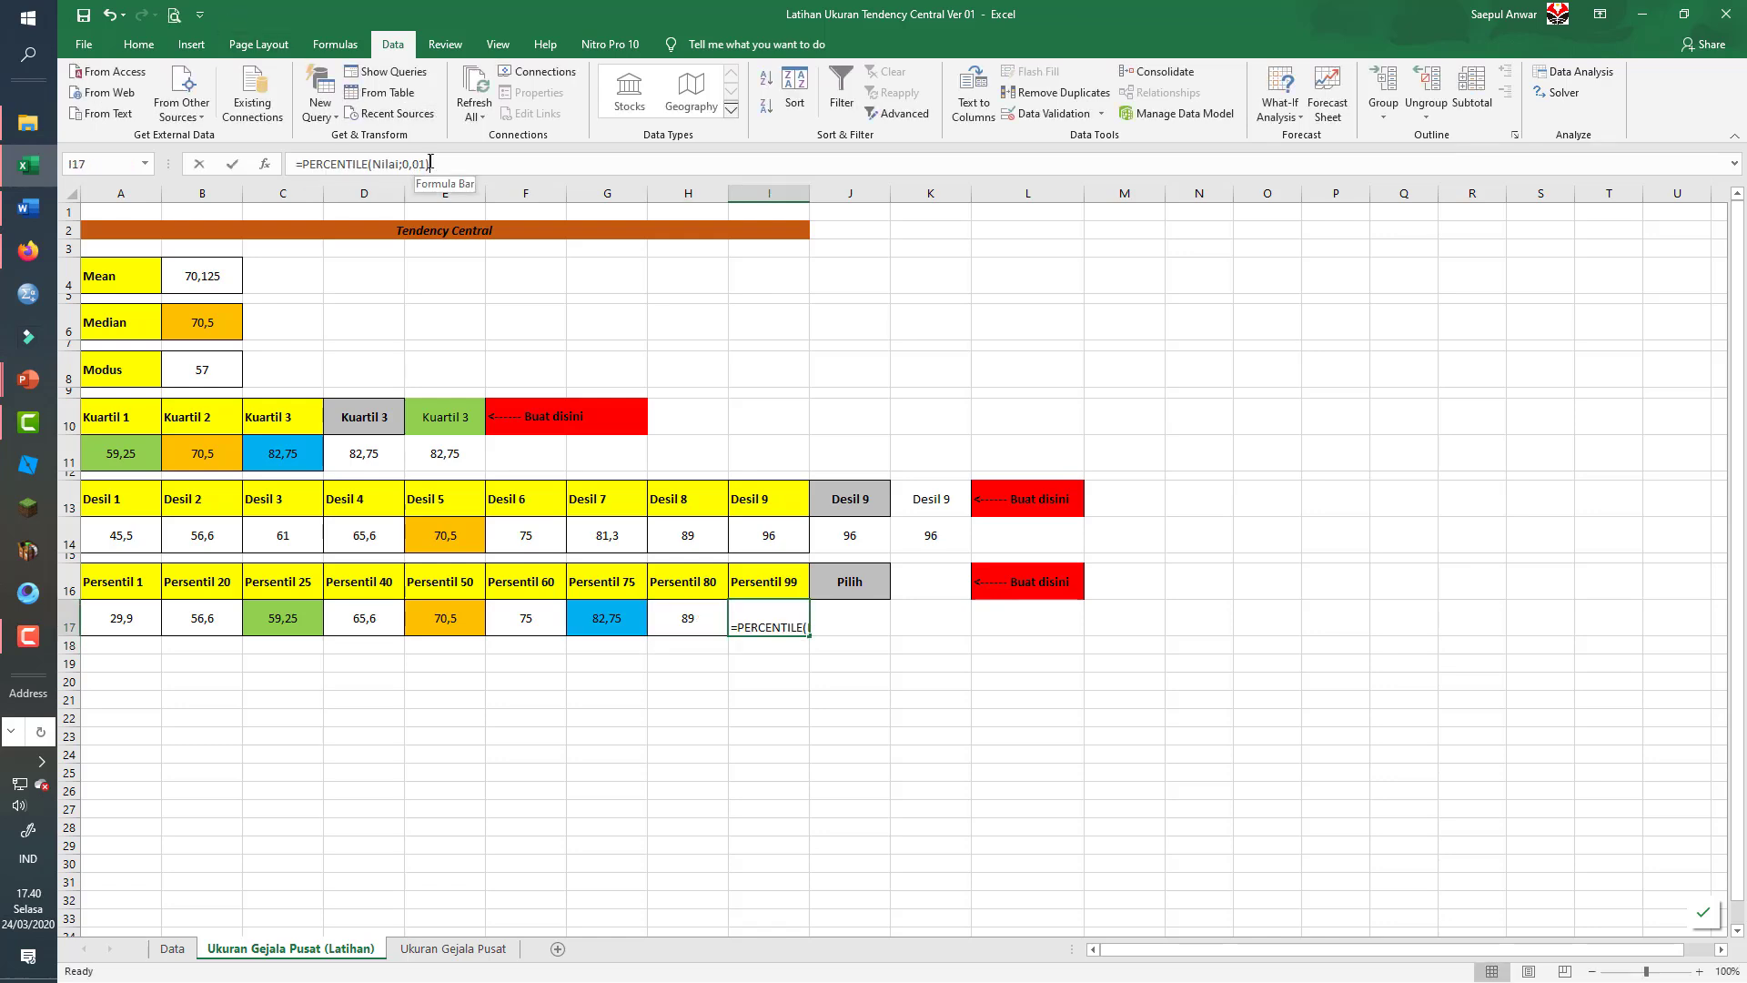
{"action": "key", "text": "BackSpace"}
{"action": "key", "text": "BackSpace"}
{"action": "type", "text": "99"}
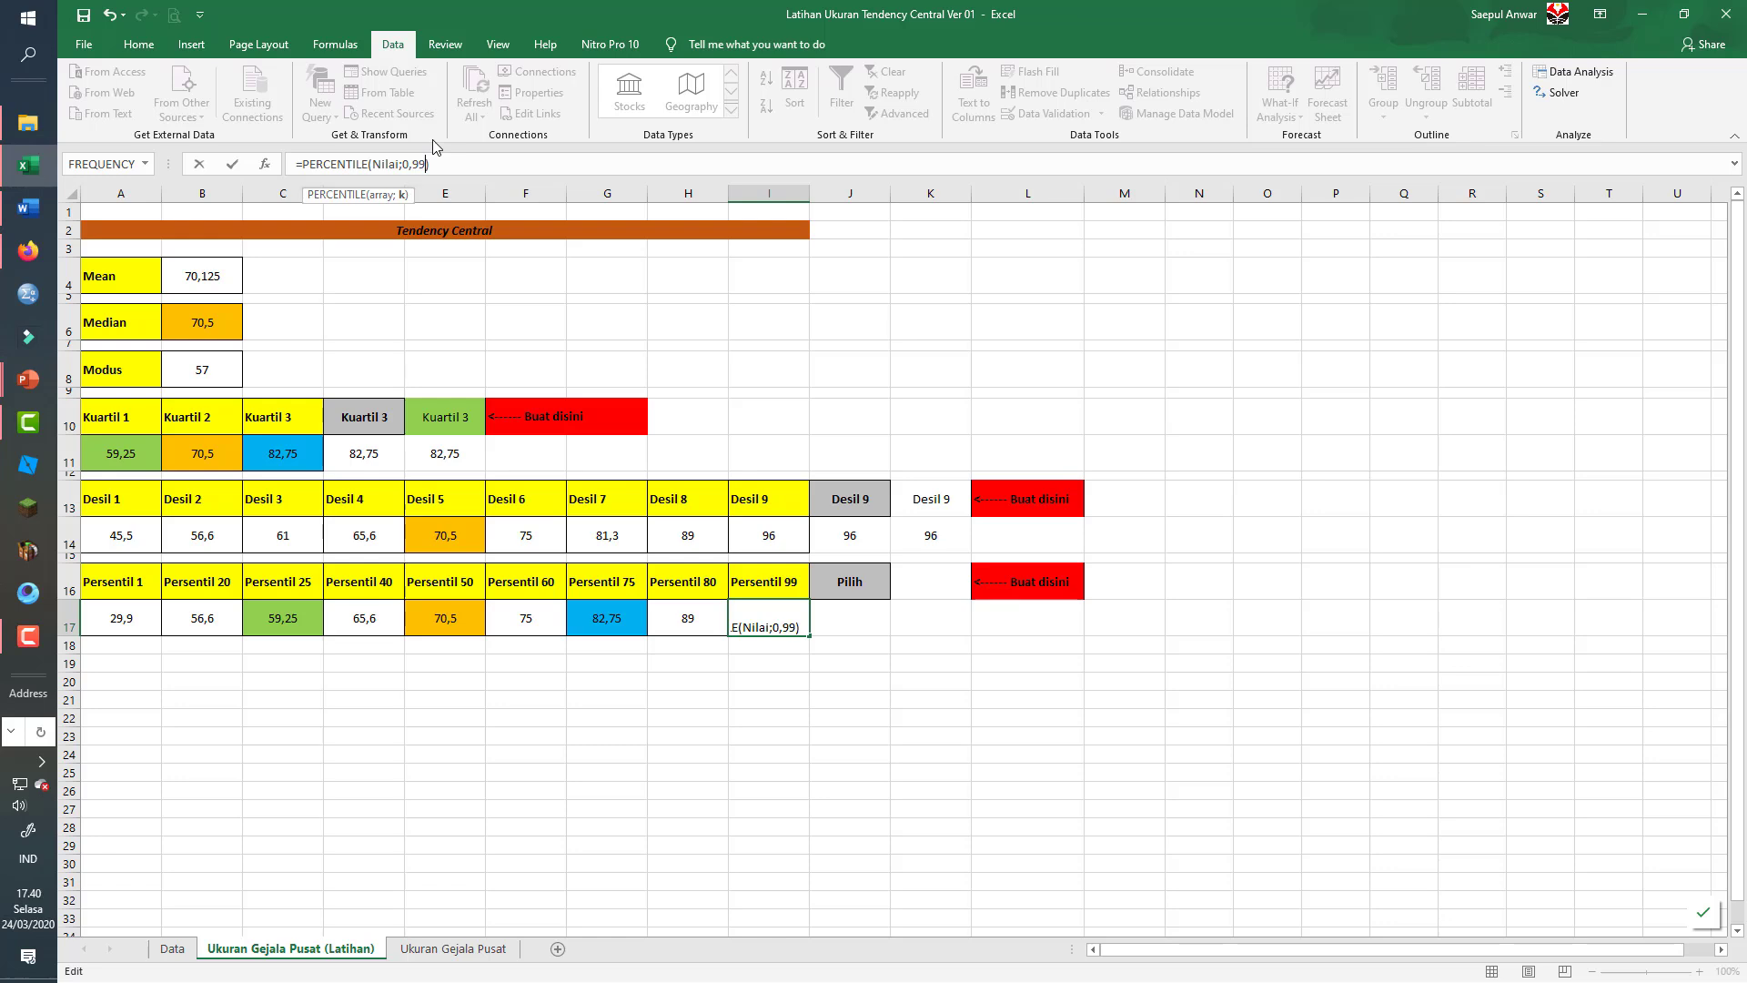
{"action": "key", "text": "Tab"}
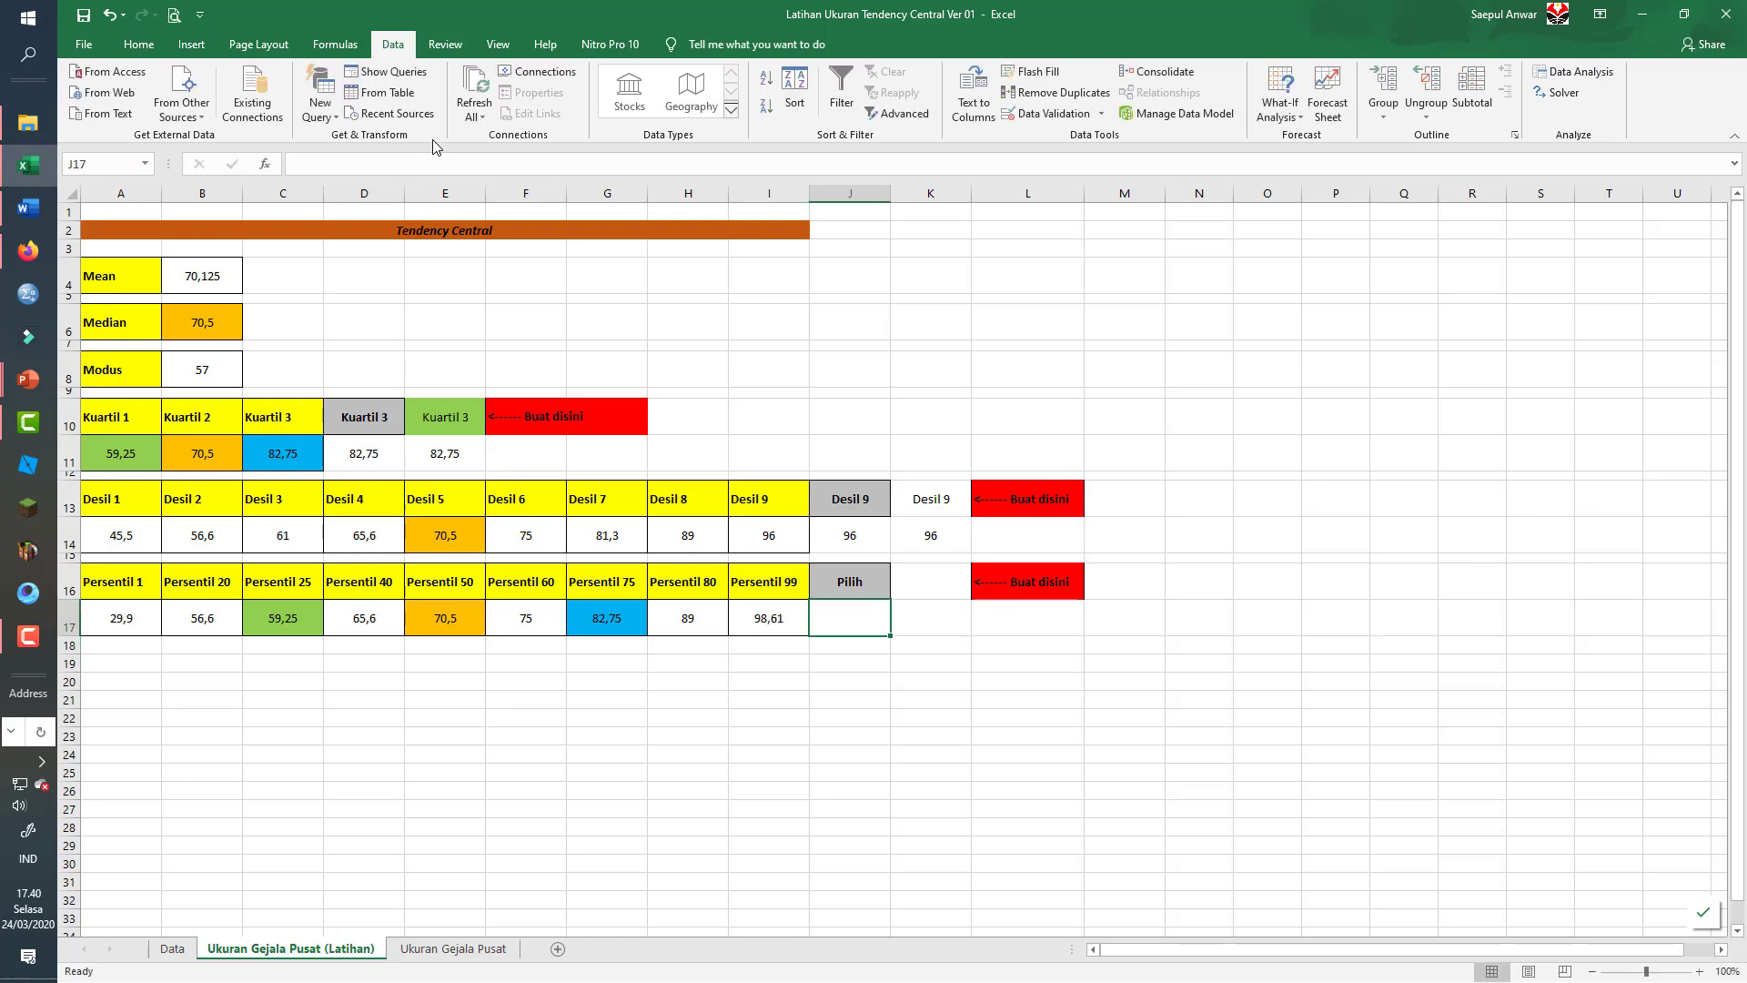
- Start a PERCENTILE formula in J17 with the named range nilai as its array
{"action": "type", "text": "="}
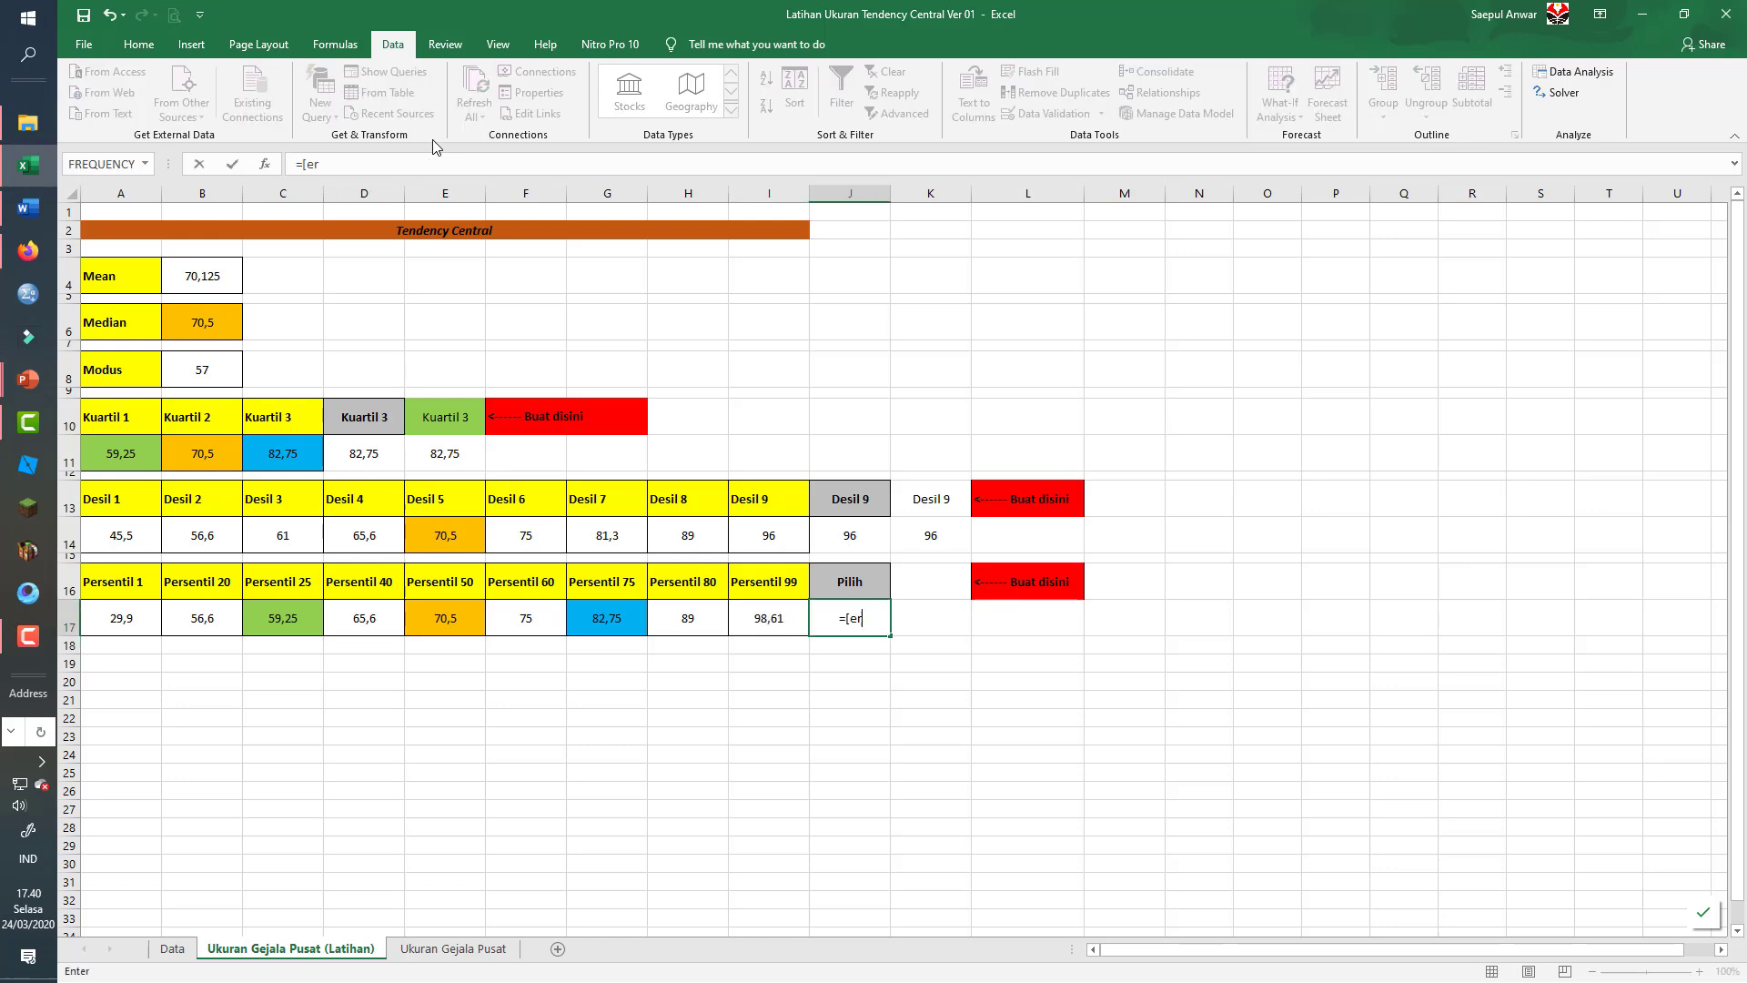
{"action": "type", "text": "[er"}
{"action": "key", "text": "BackSpace"}
{"action": "key", "text": "BackSpace"}
{"action": "type", "text": "perceng"}
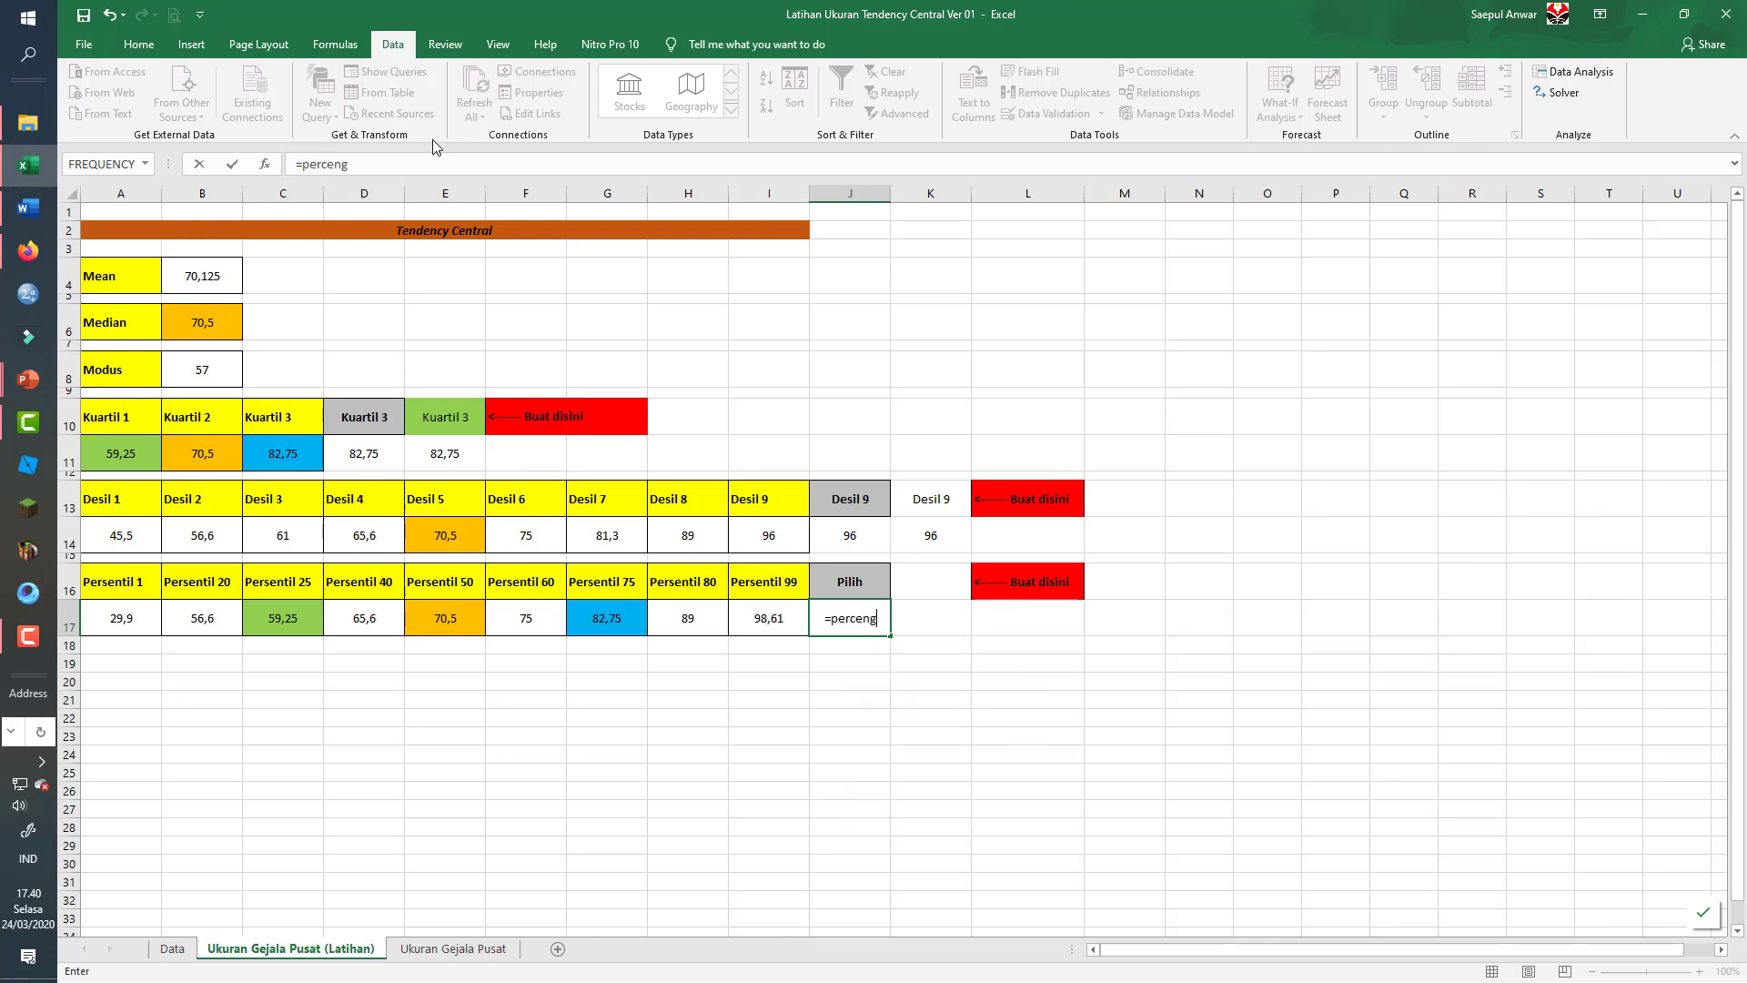
{"action": "key", "text": "BackSpace"}
{"action": "type", "text": "tile"}
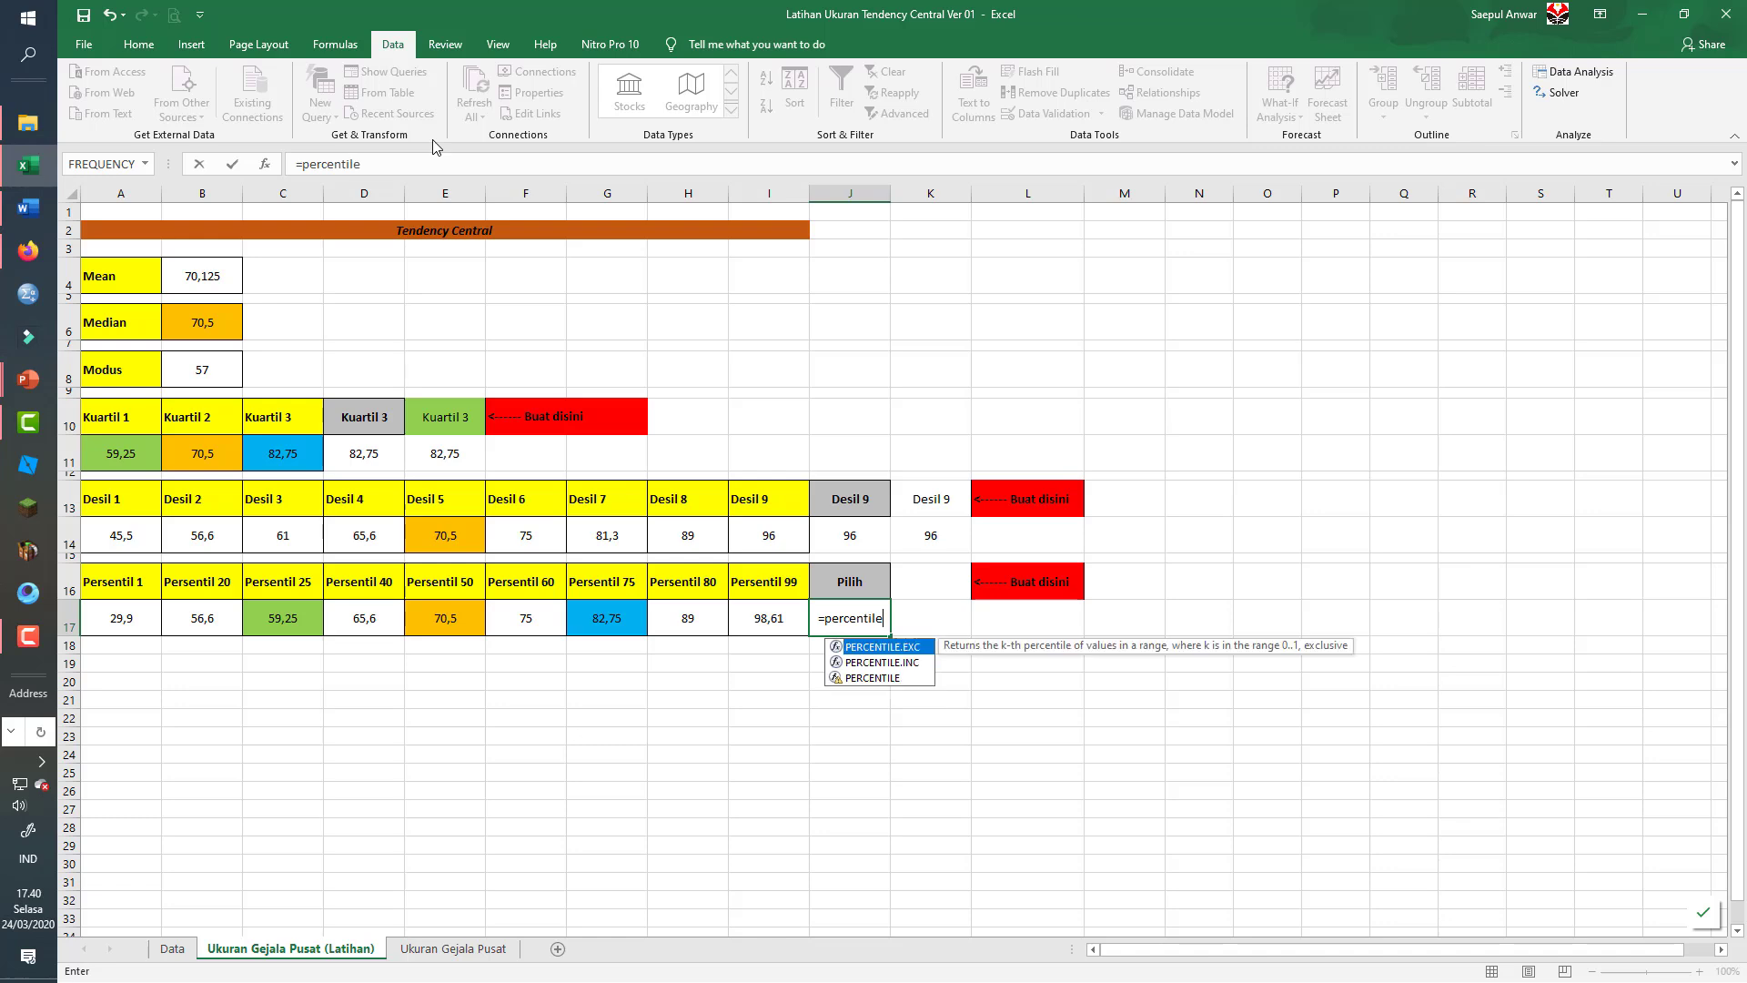
{"action": "type", "text": "(n"}
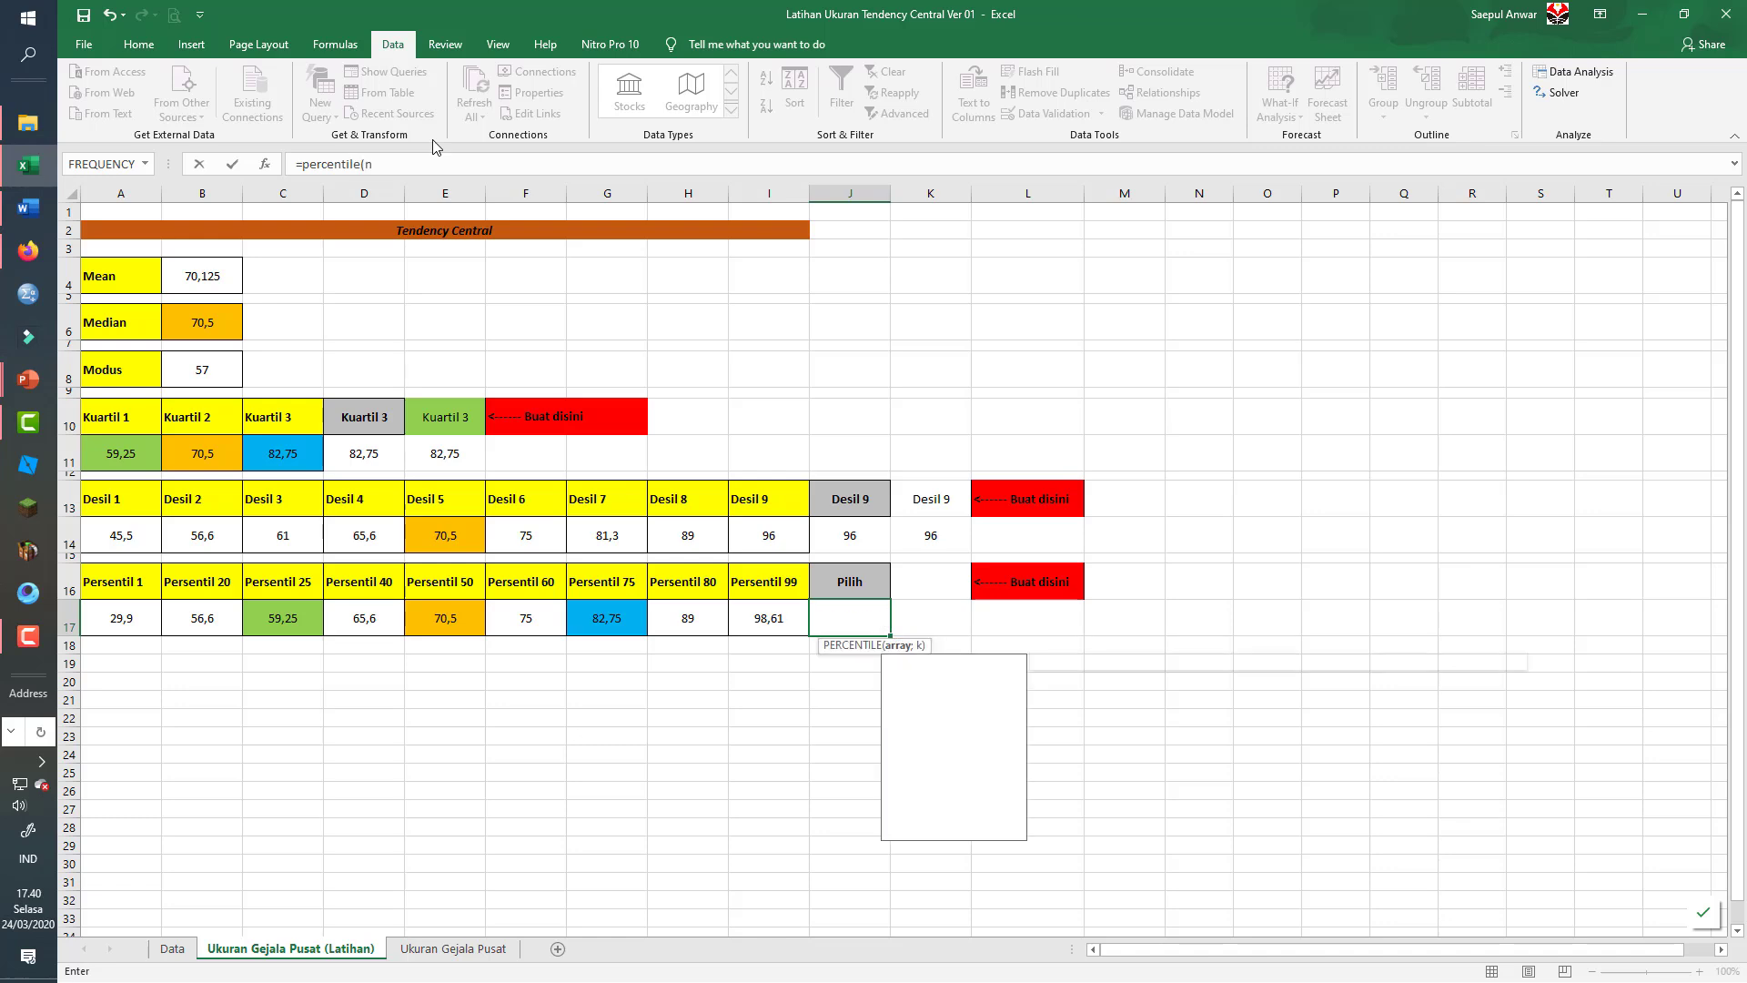
{"action": "type", "text": "ilai;"}
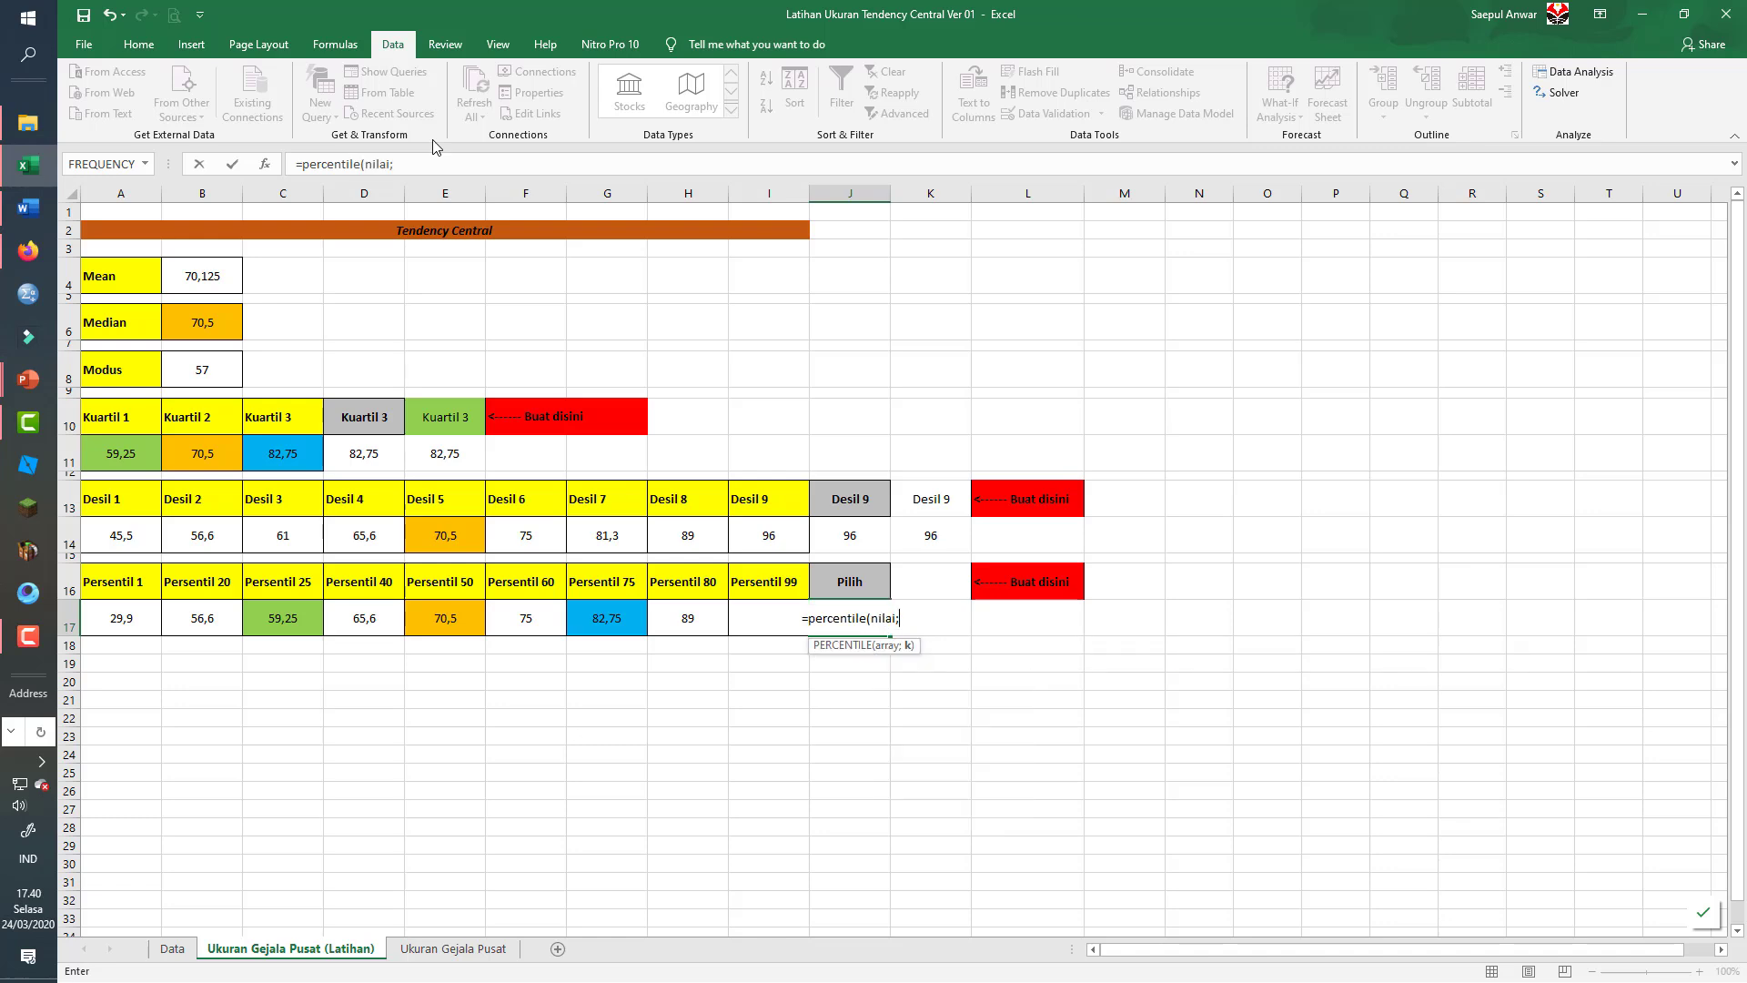
- Complete the J17 formula with VLOOKUP(J16;data_p;2) as the k value
{"action": "type", "text": "v"}
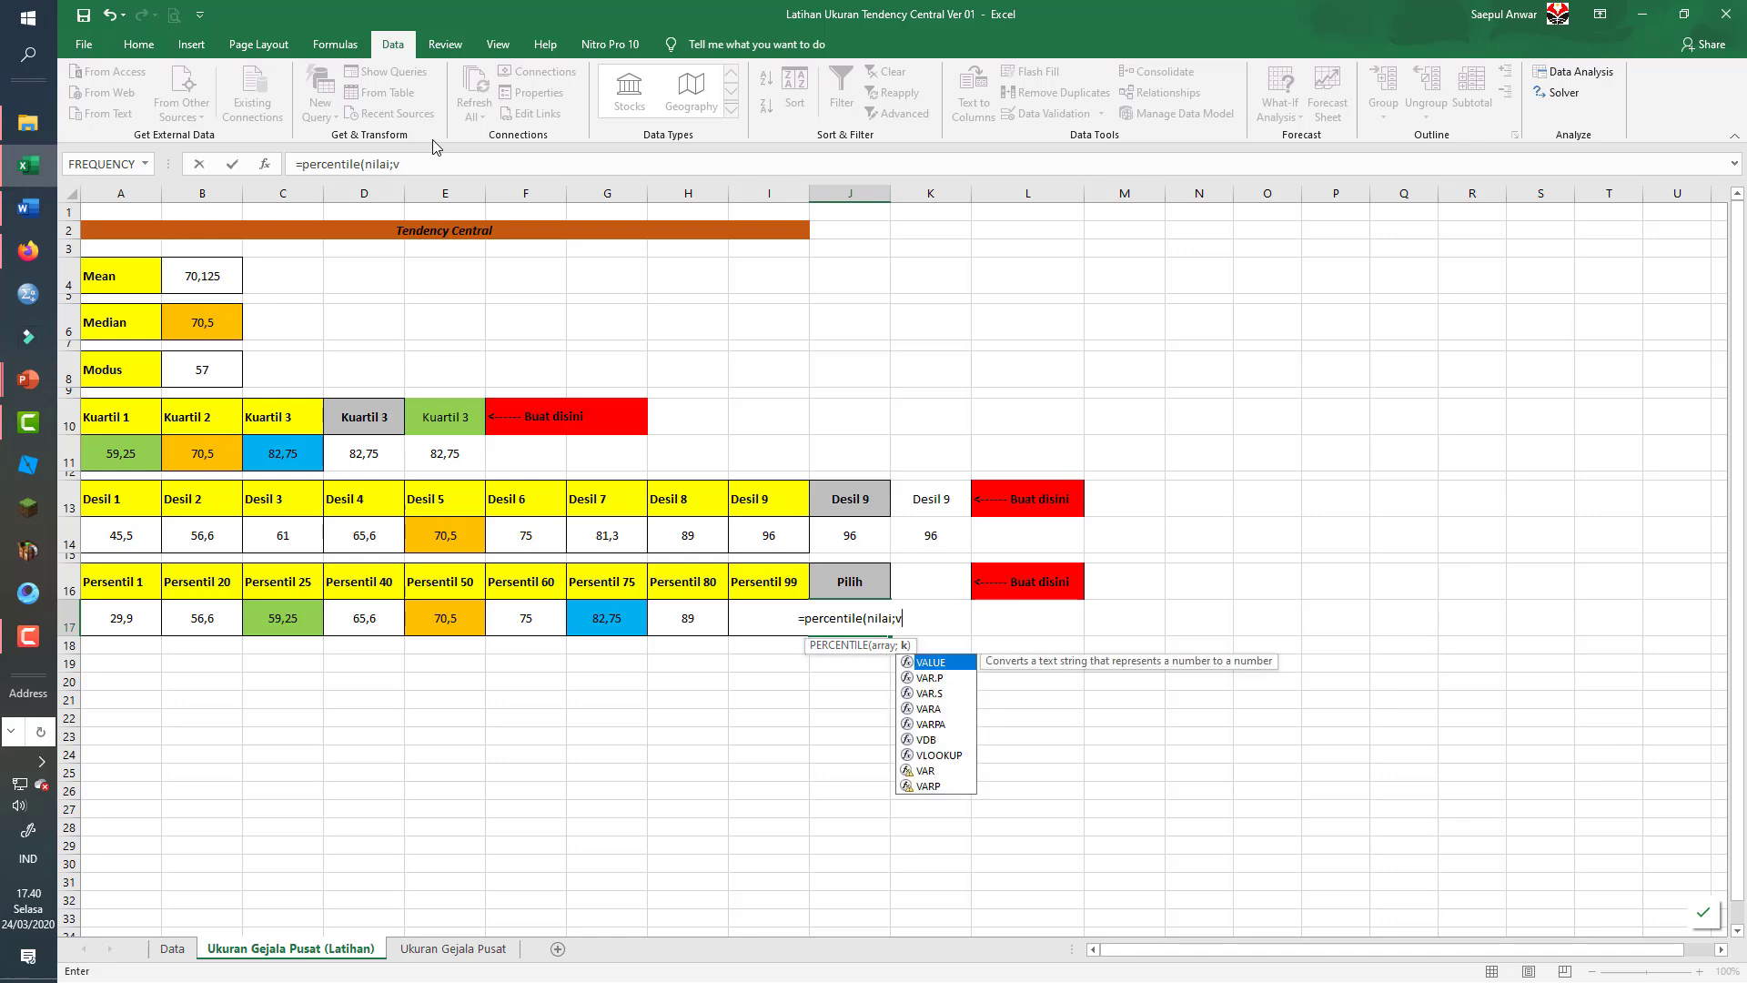
{"action": "type", "text": "lookup"}
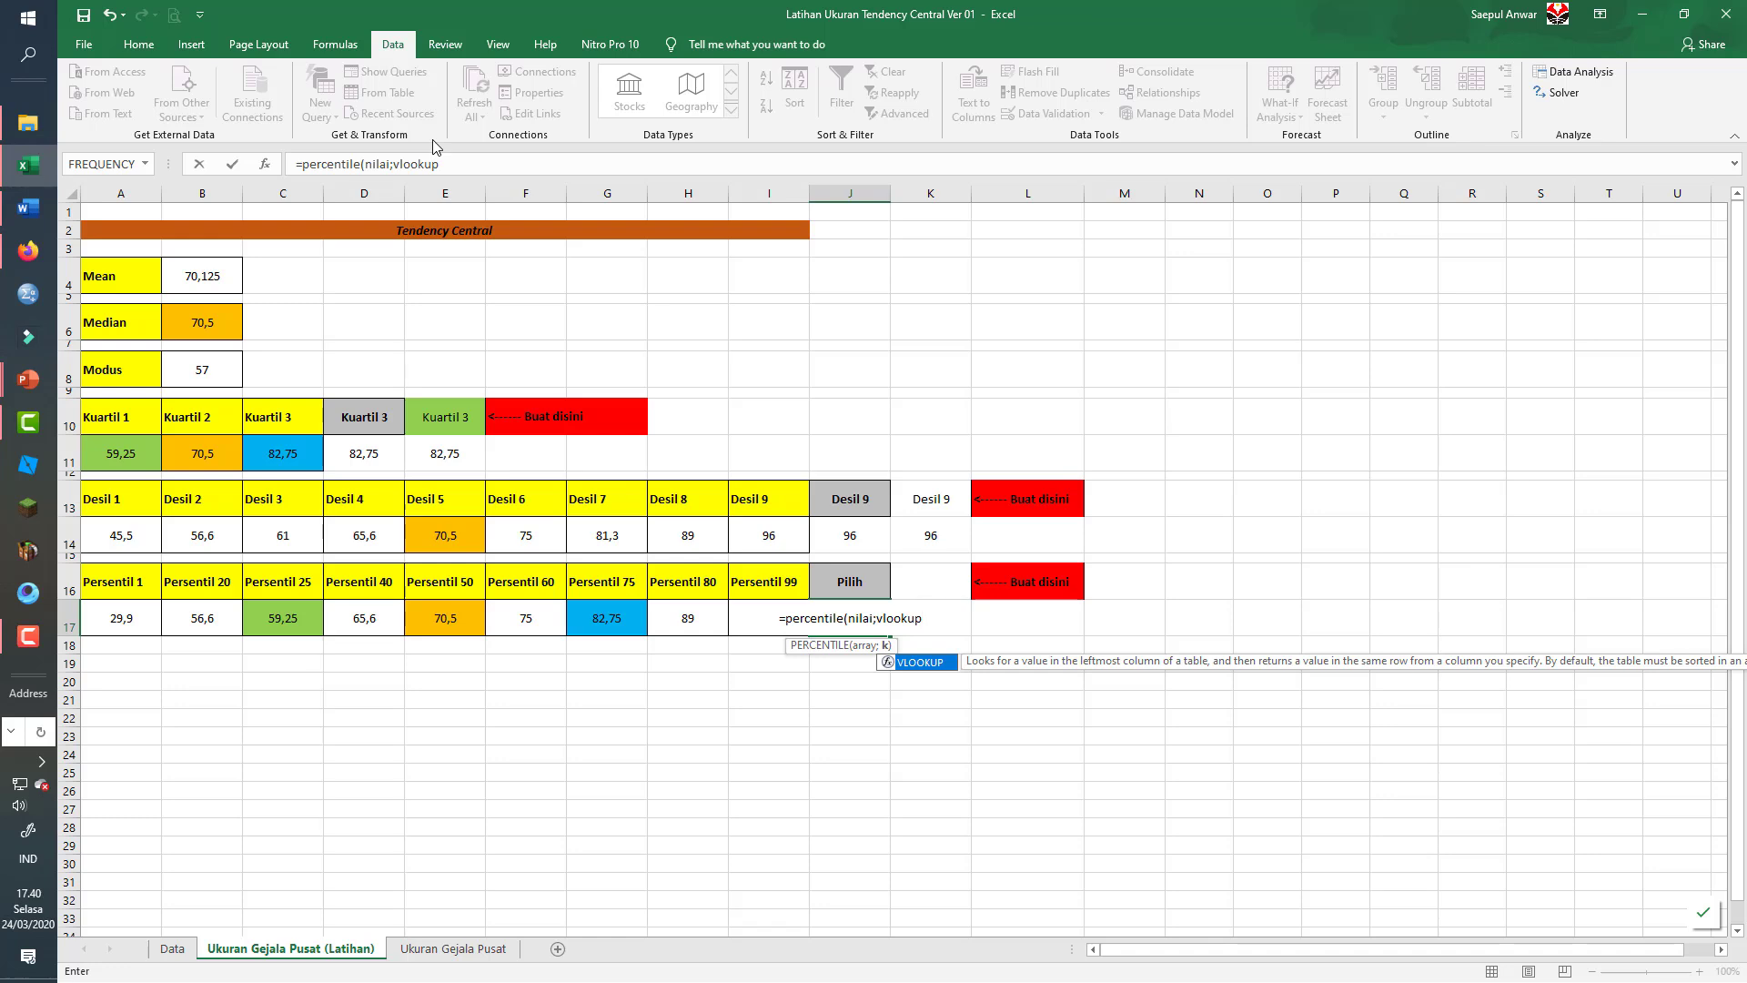
{"action": "type", "text": "("}
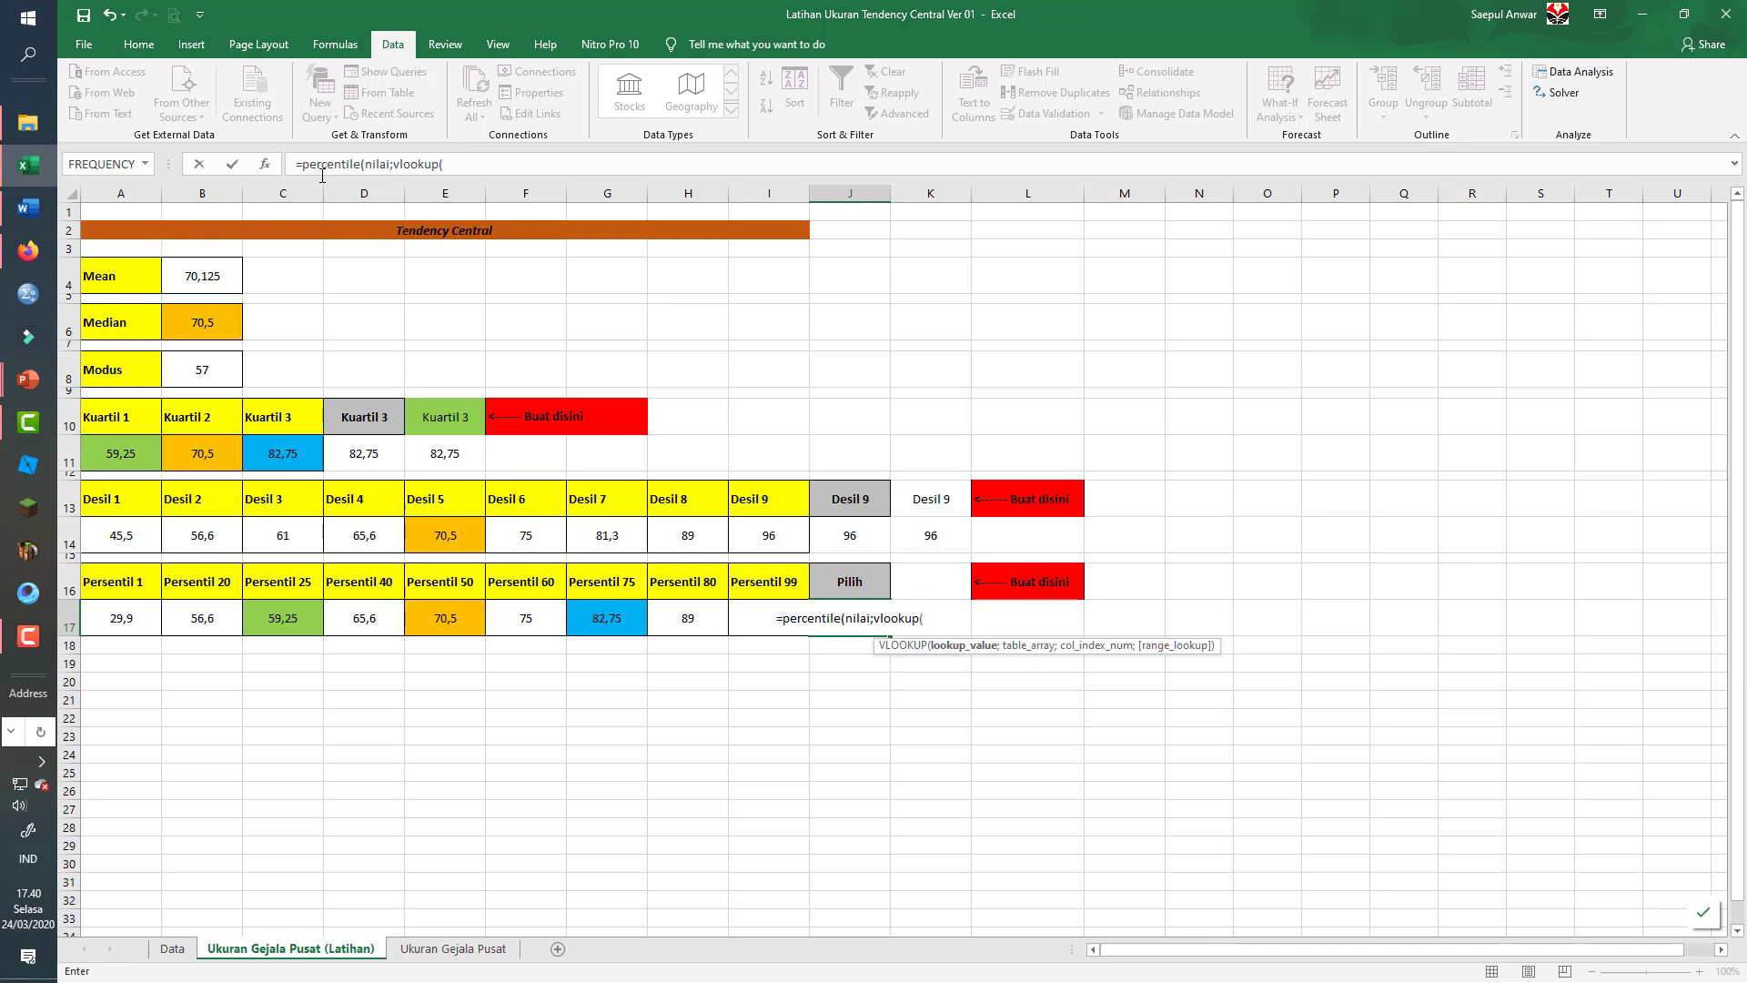
{"action": "left_click", "coordinate": [862, 574]}
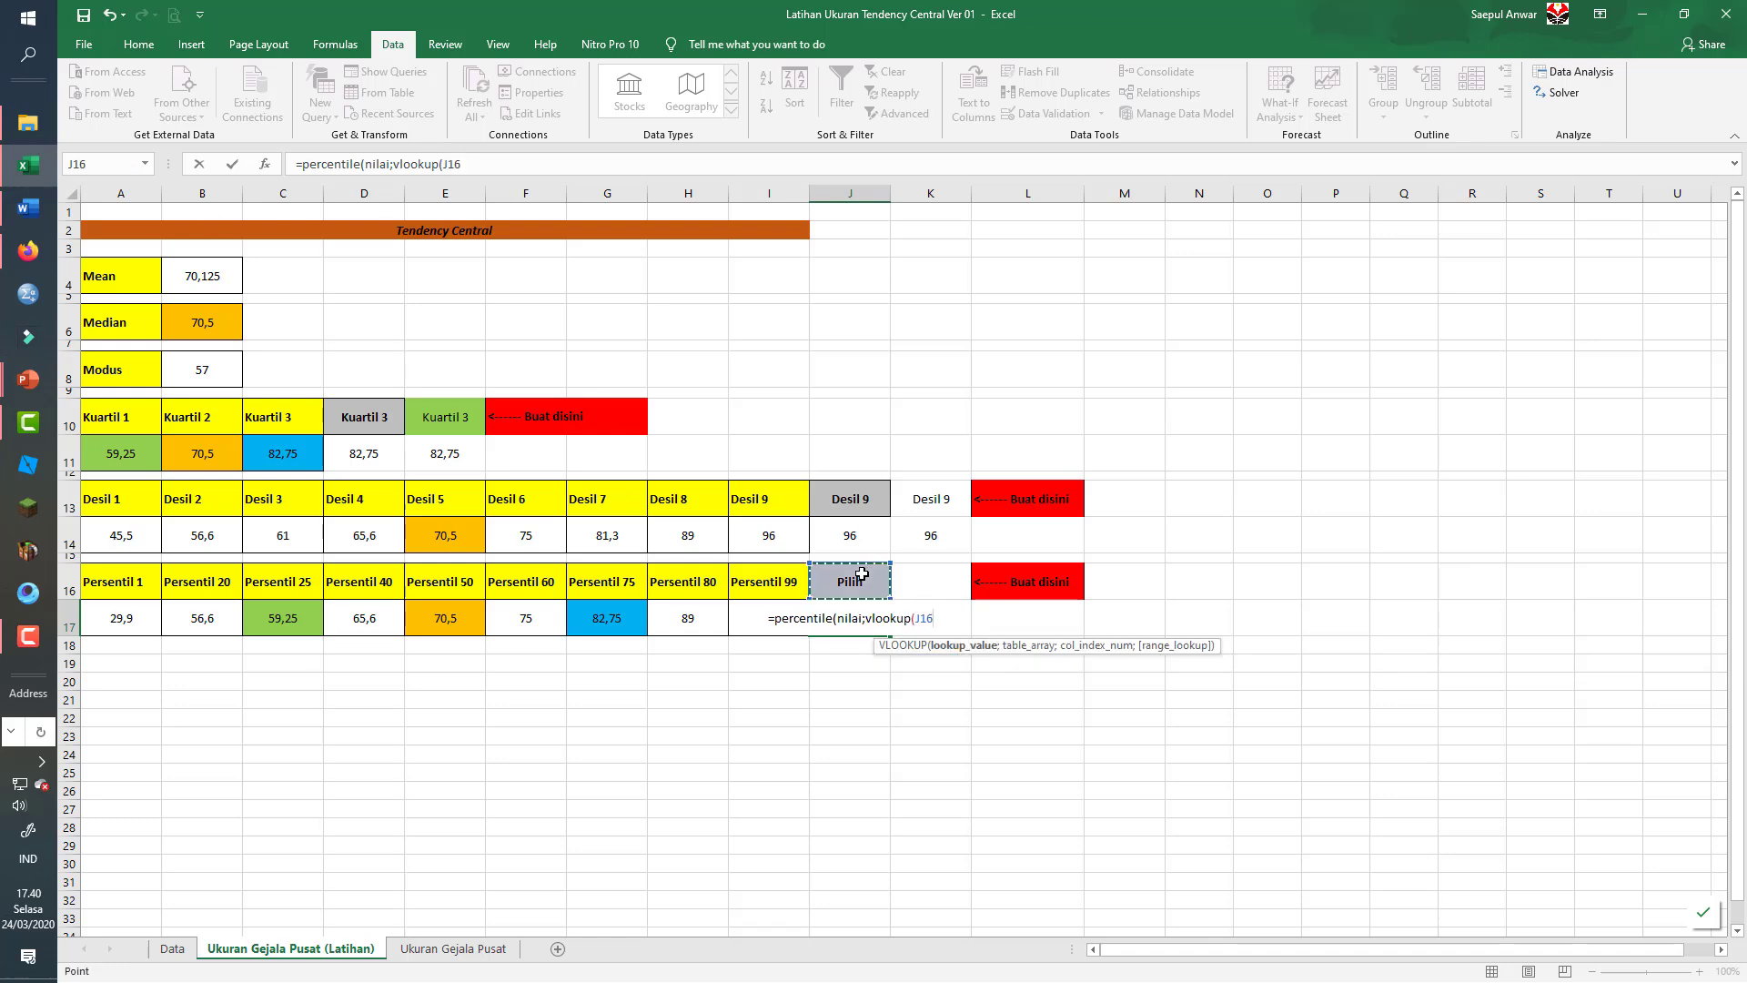
{"action": "type", "text": ";"}
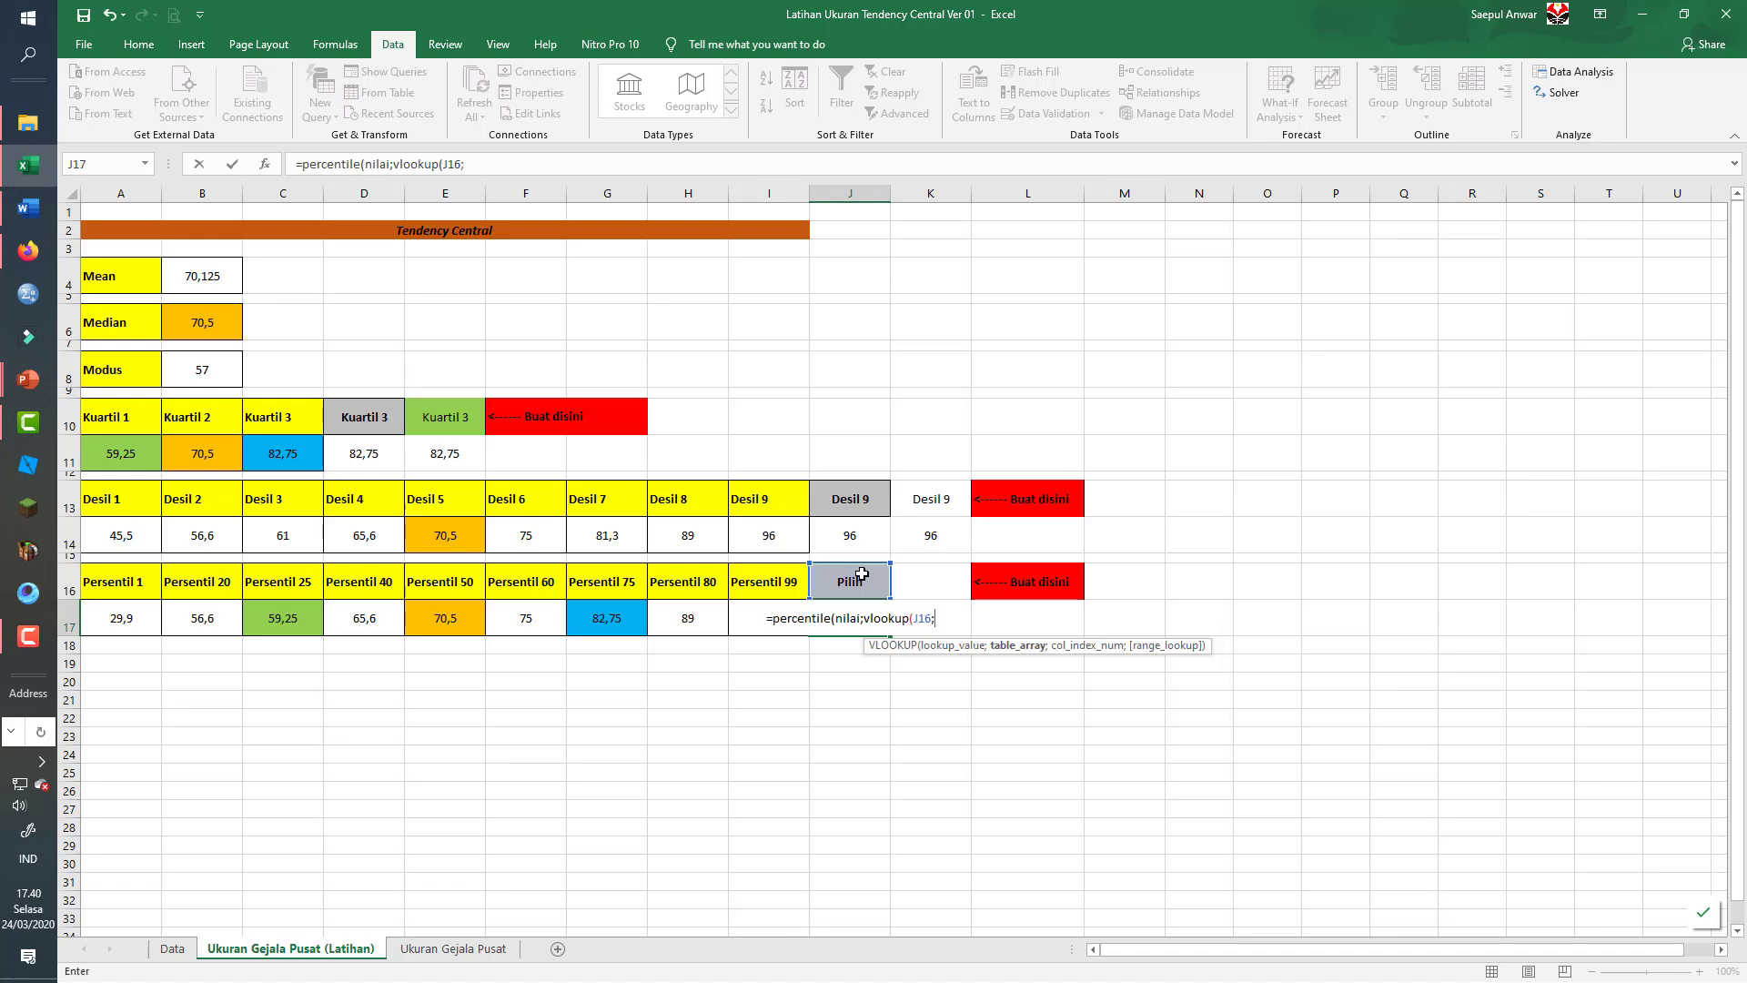
{"action": "type", "text": "data"}
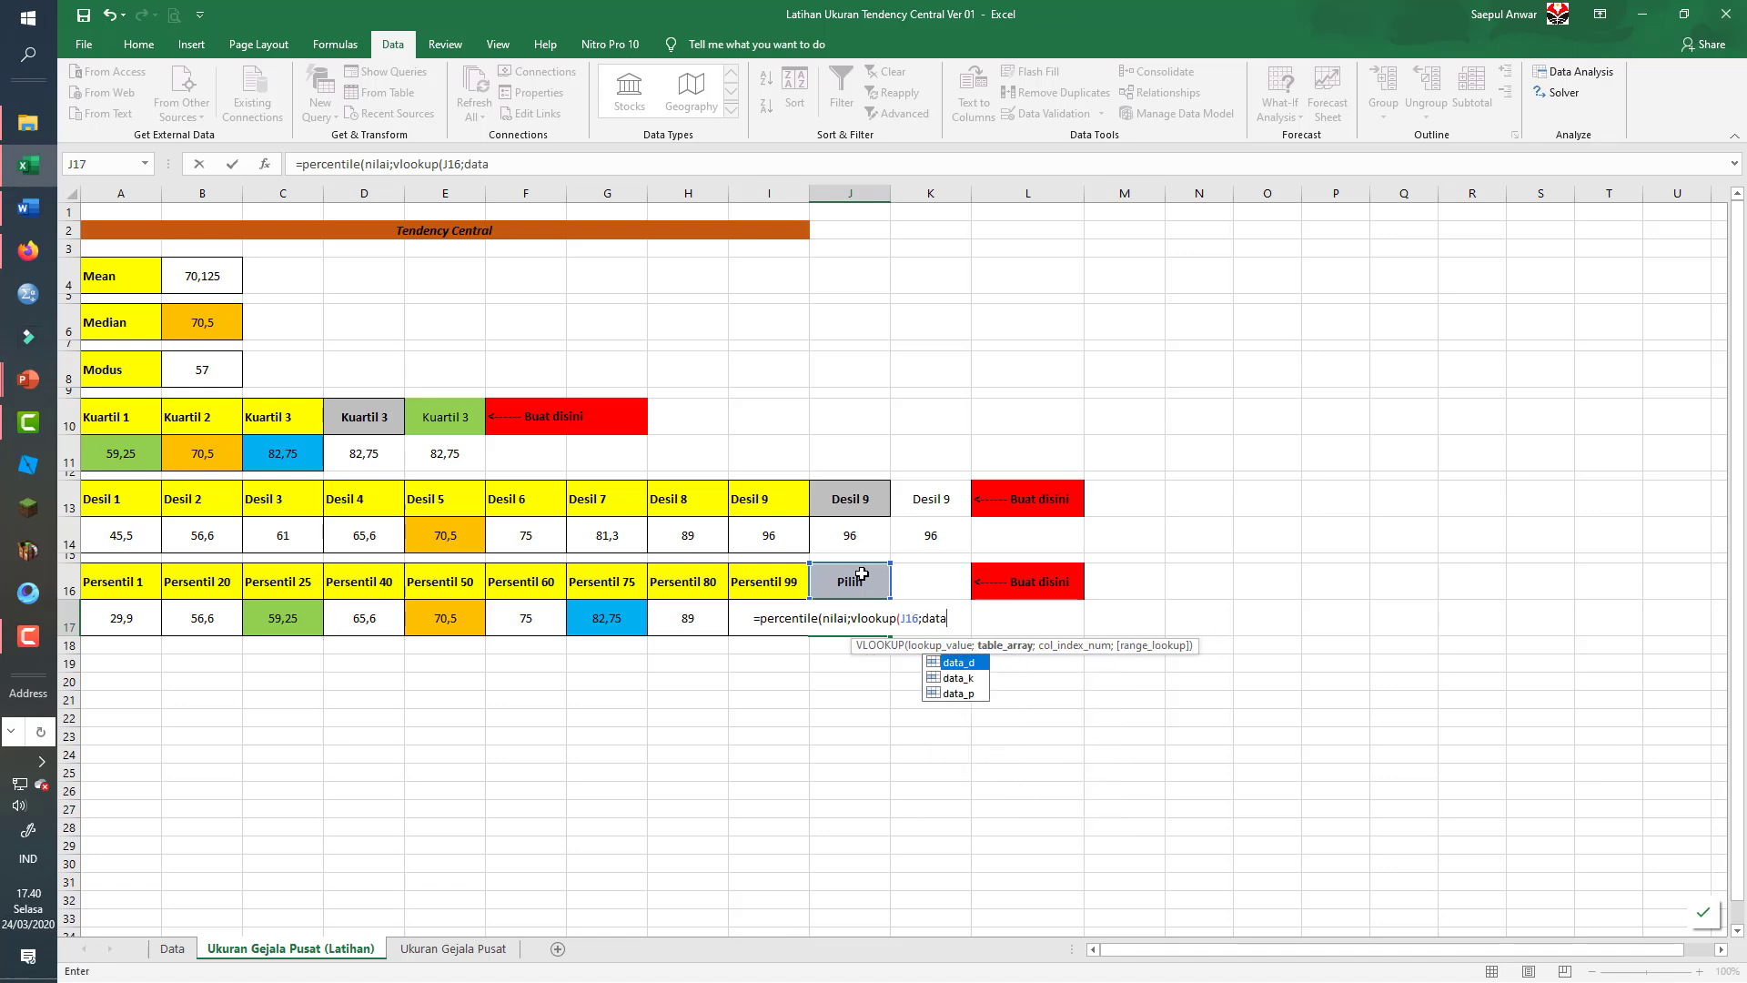
{"action": "type", "text": "_p"}
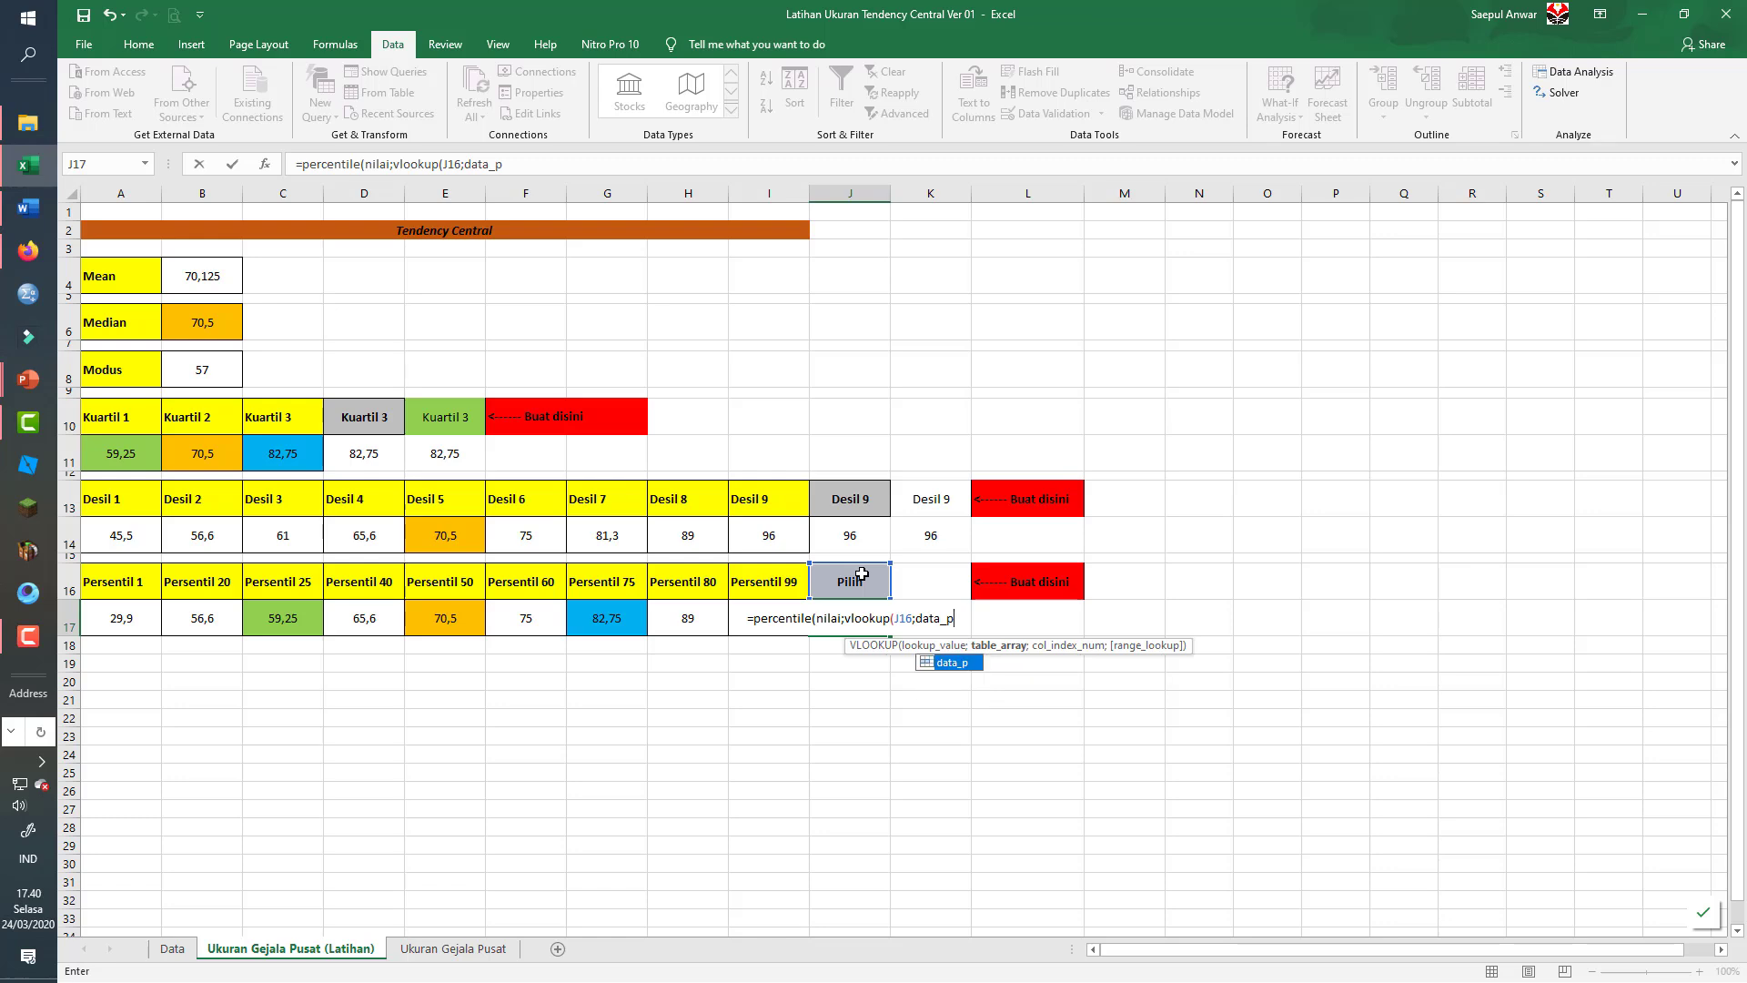
{"action": "type", "text": ";2"}
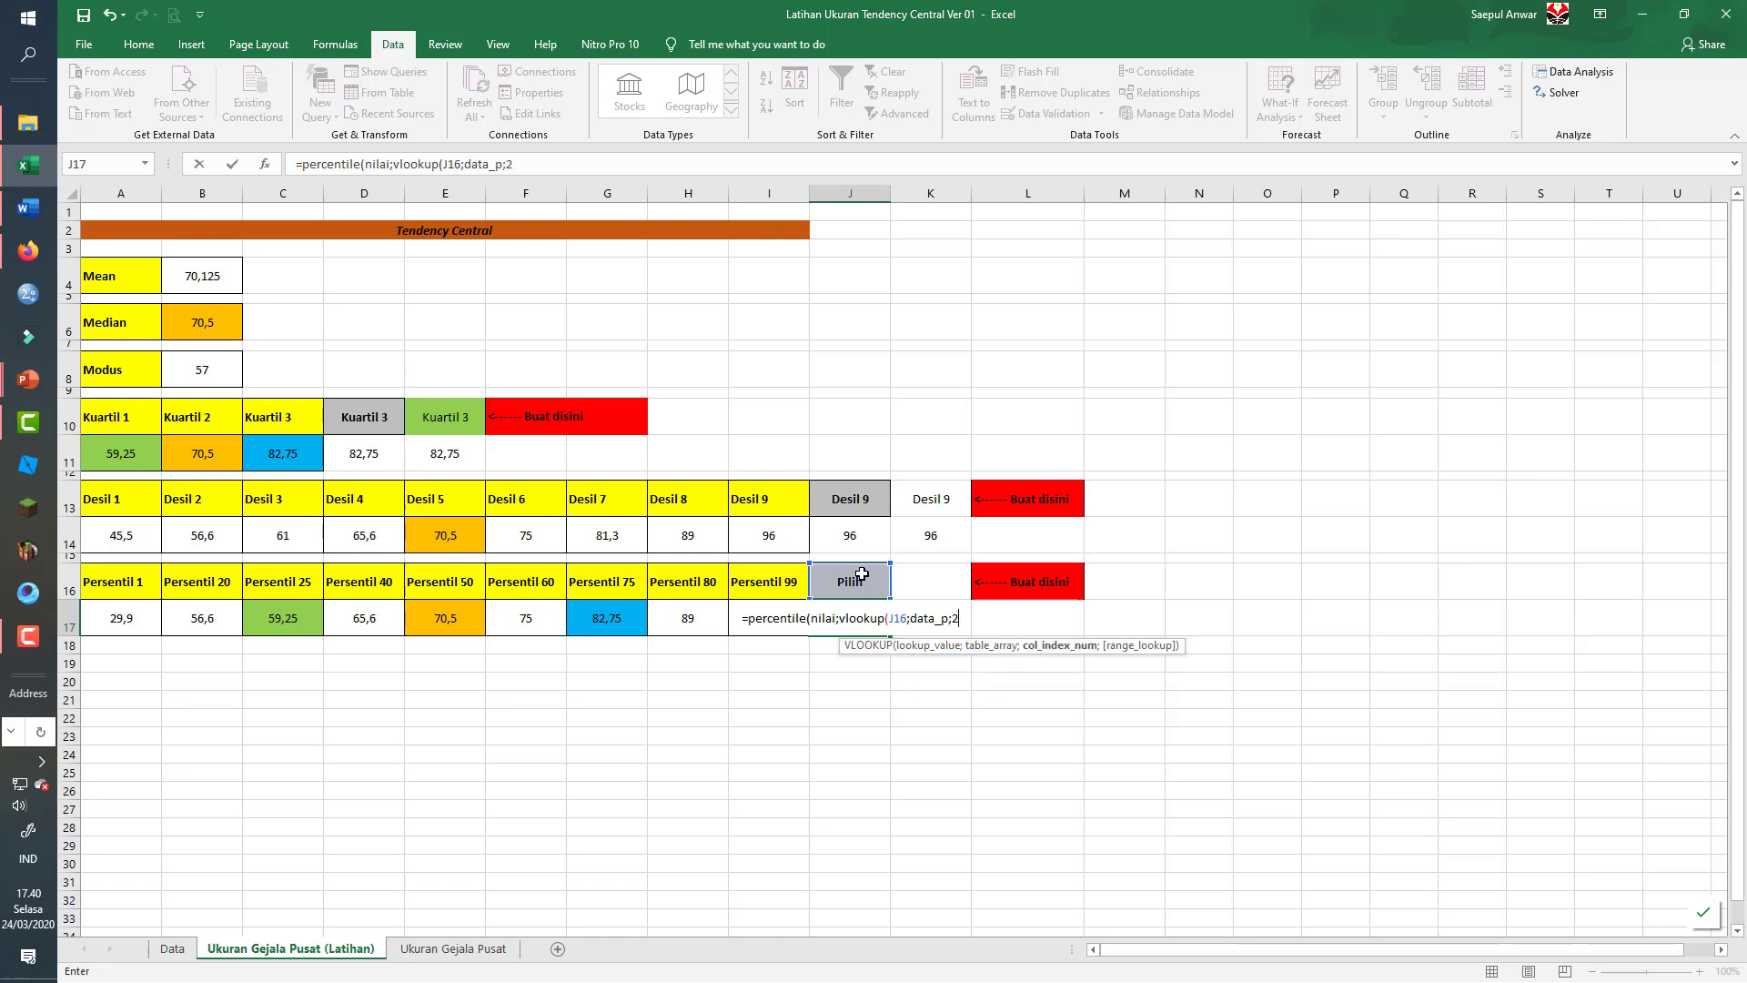
{"action": "type", "text": "))"}
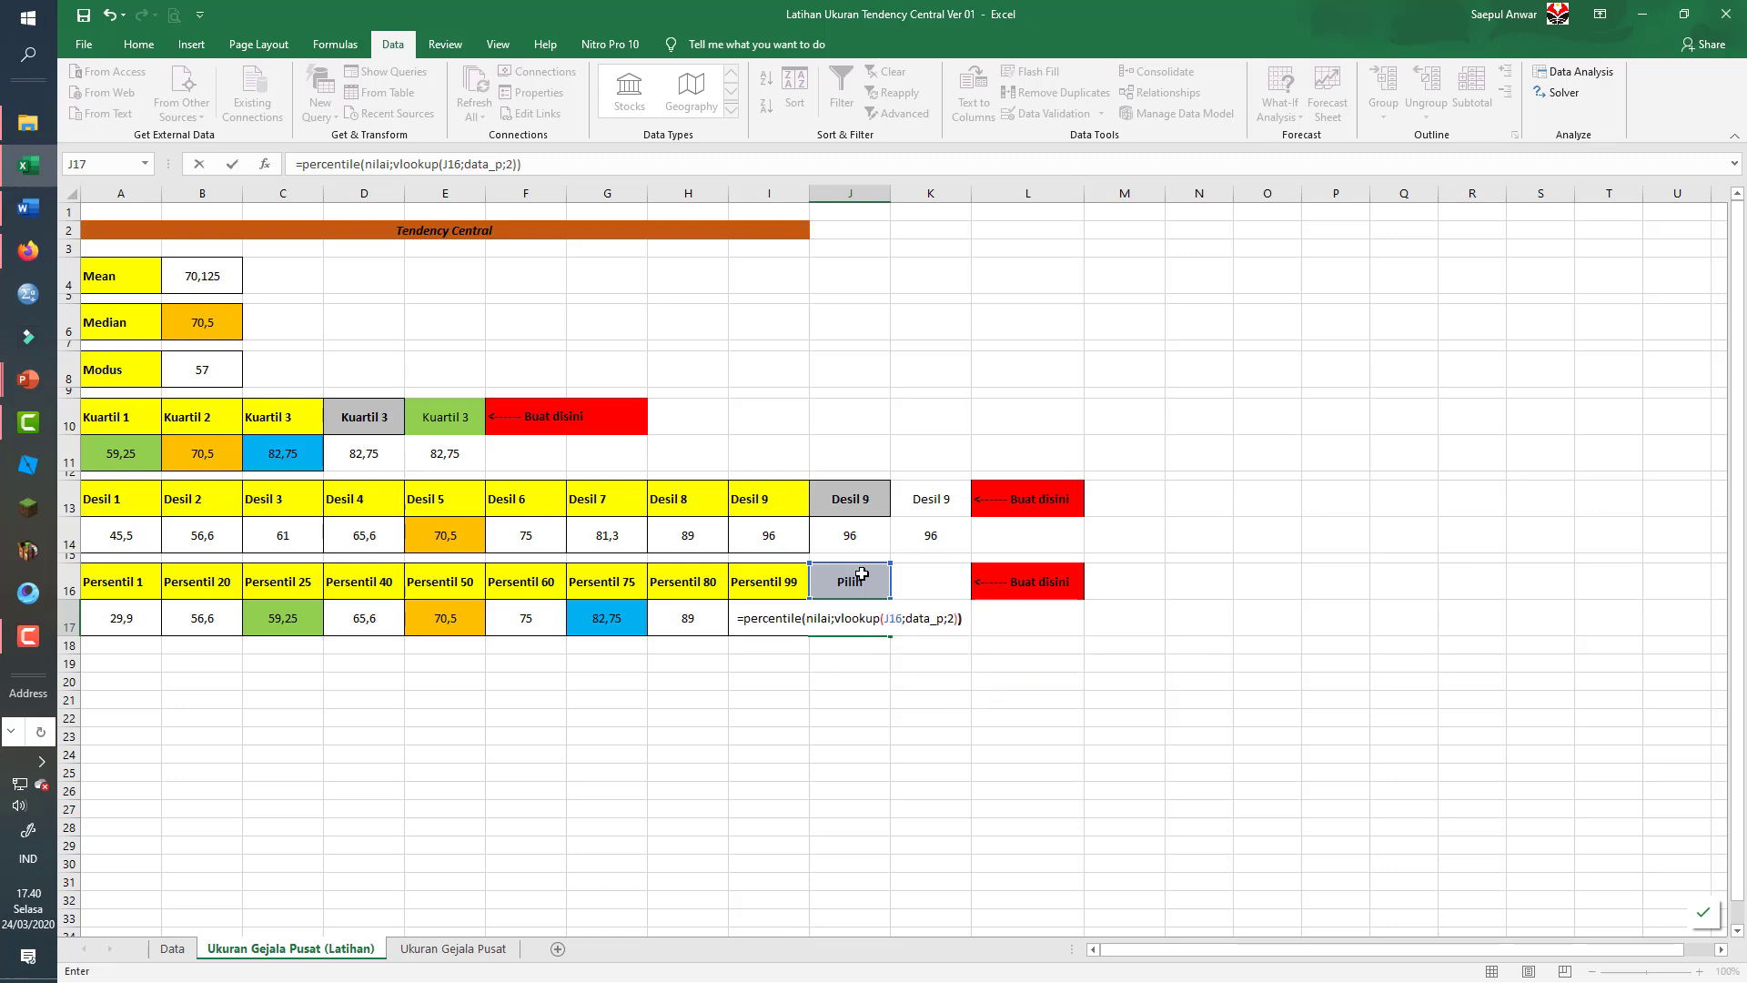
{"action": "key", "text": "Return"}
- Choose Percentil 2 from the selection list in J16 to test the lookup formula
{"action": "left_click", "coordinate": [859, 579]}
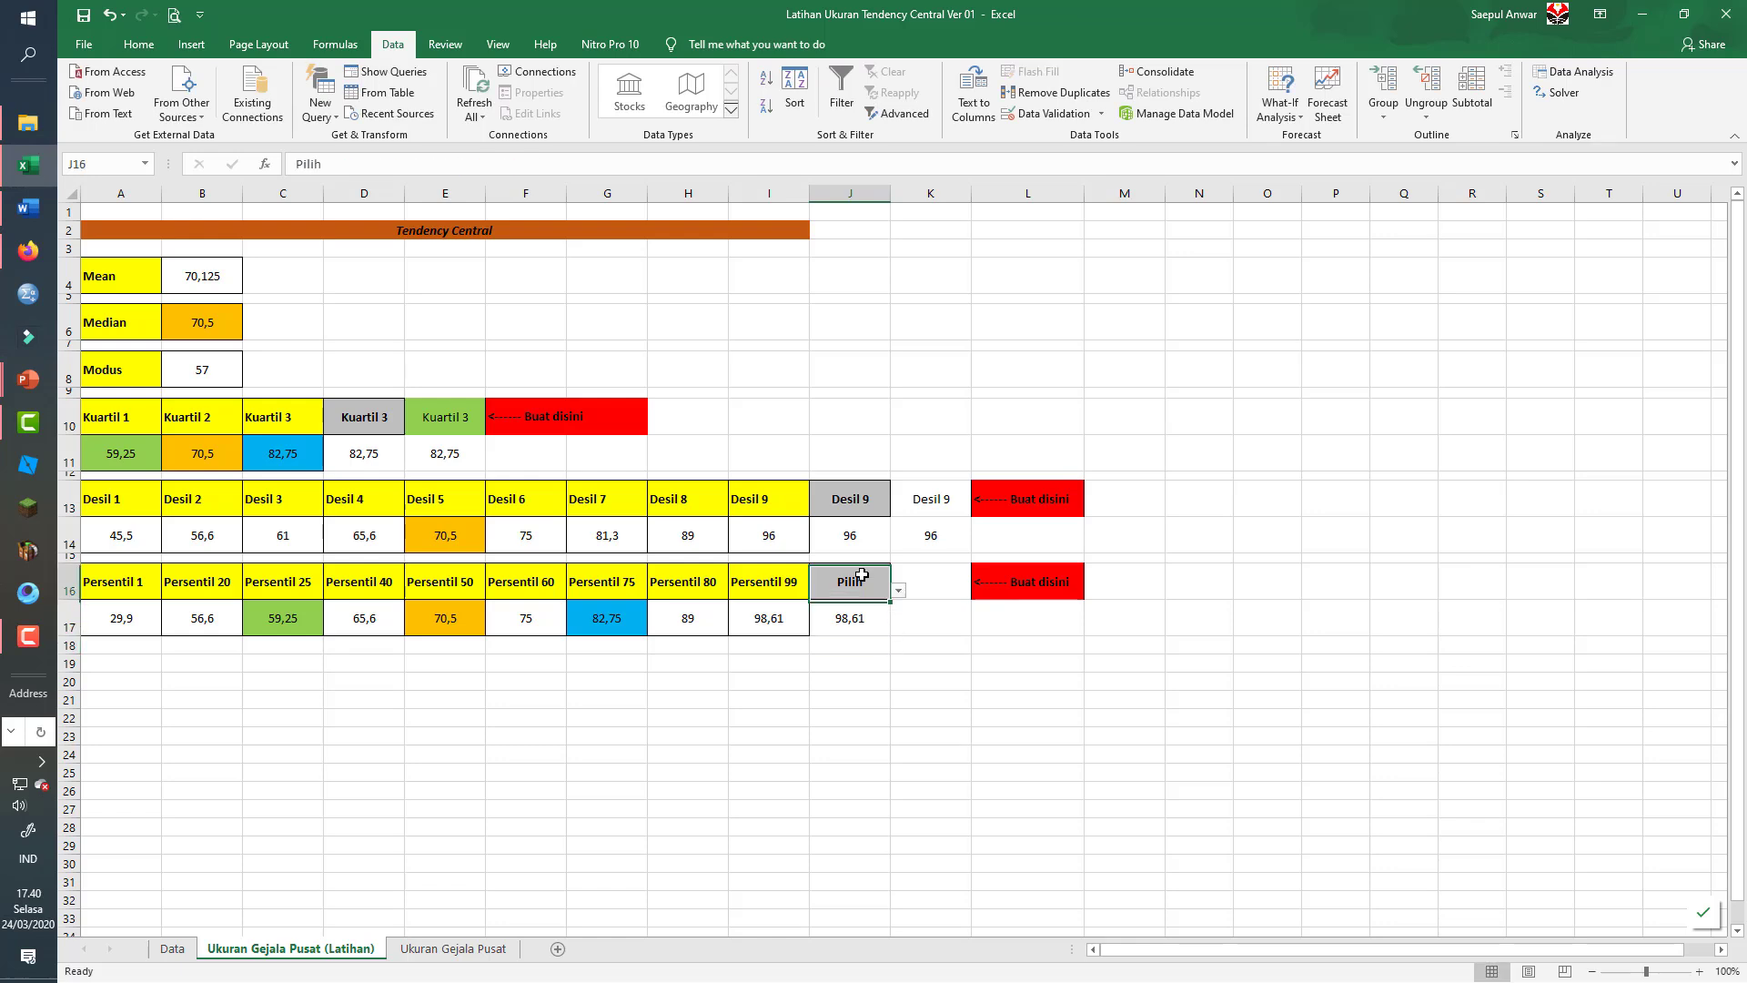
{"action": "left_click", "coordinate": [898, 589]}
{"action": "left_click", "coordinate": [890, 628]}
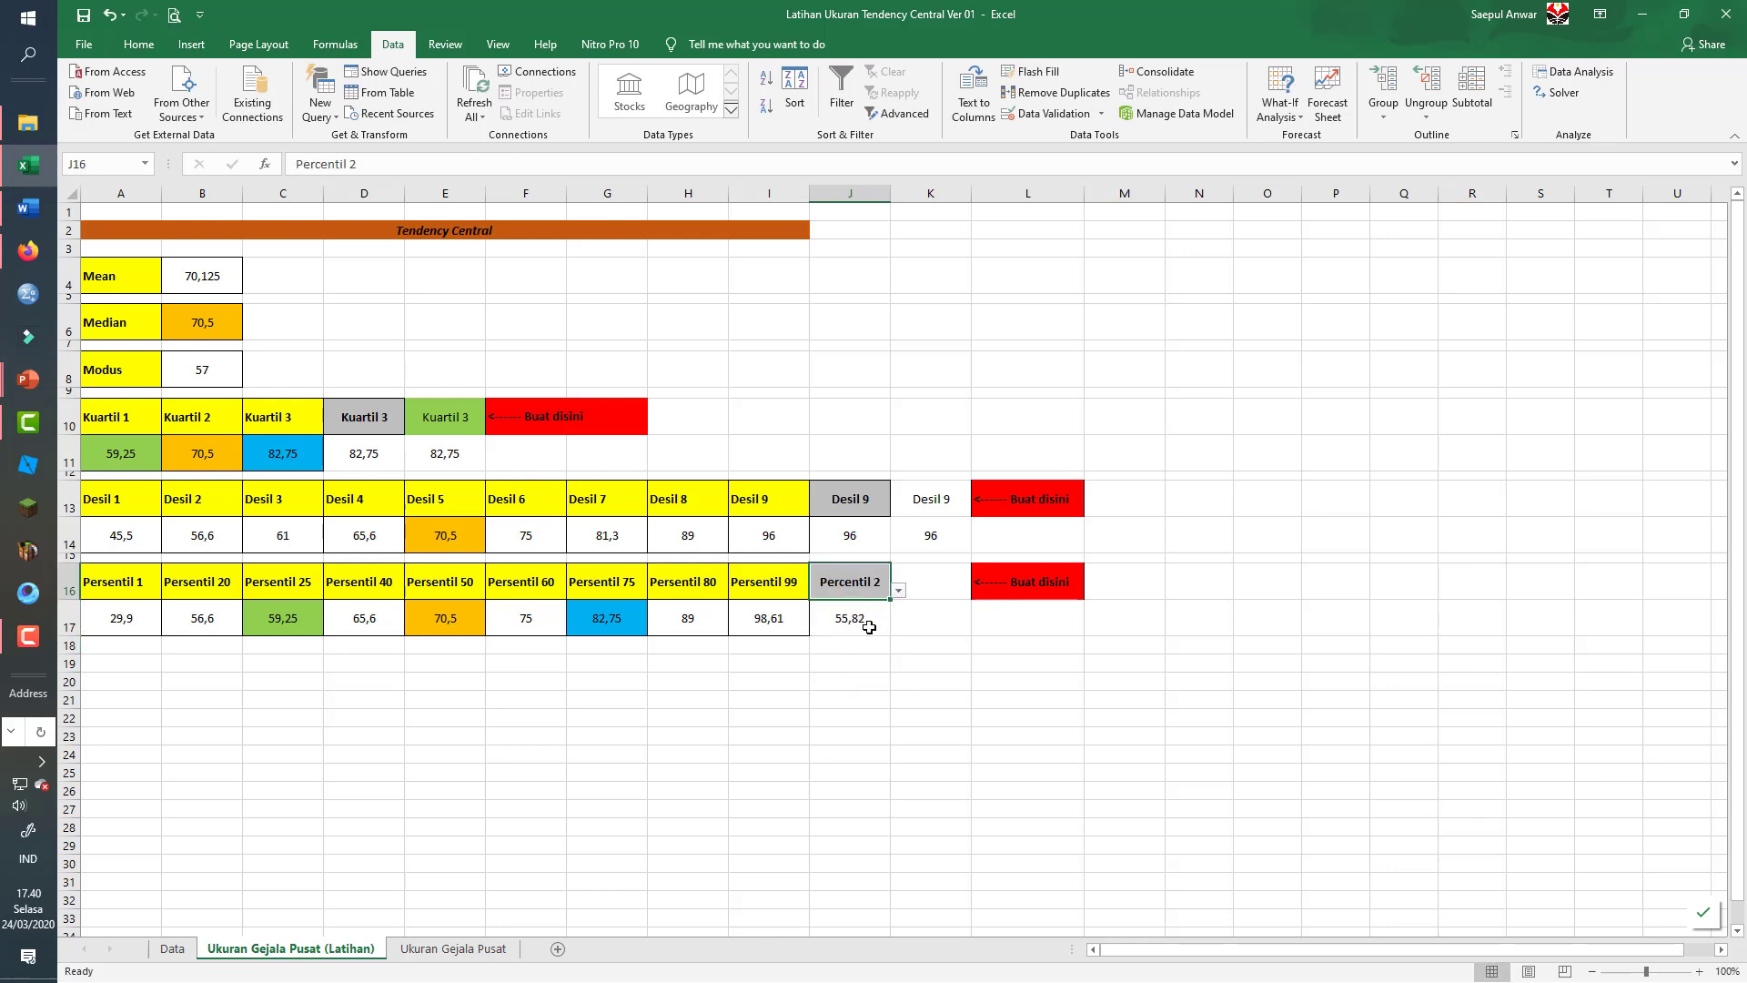
- Choose Percentil 50 from the selection list in J16
{"action": "left_click", "coordinate": [898, 591]}
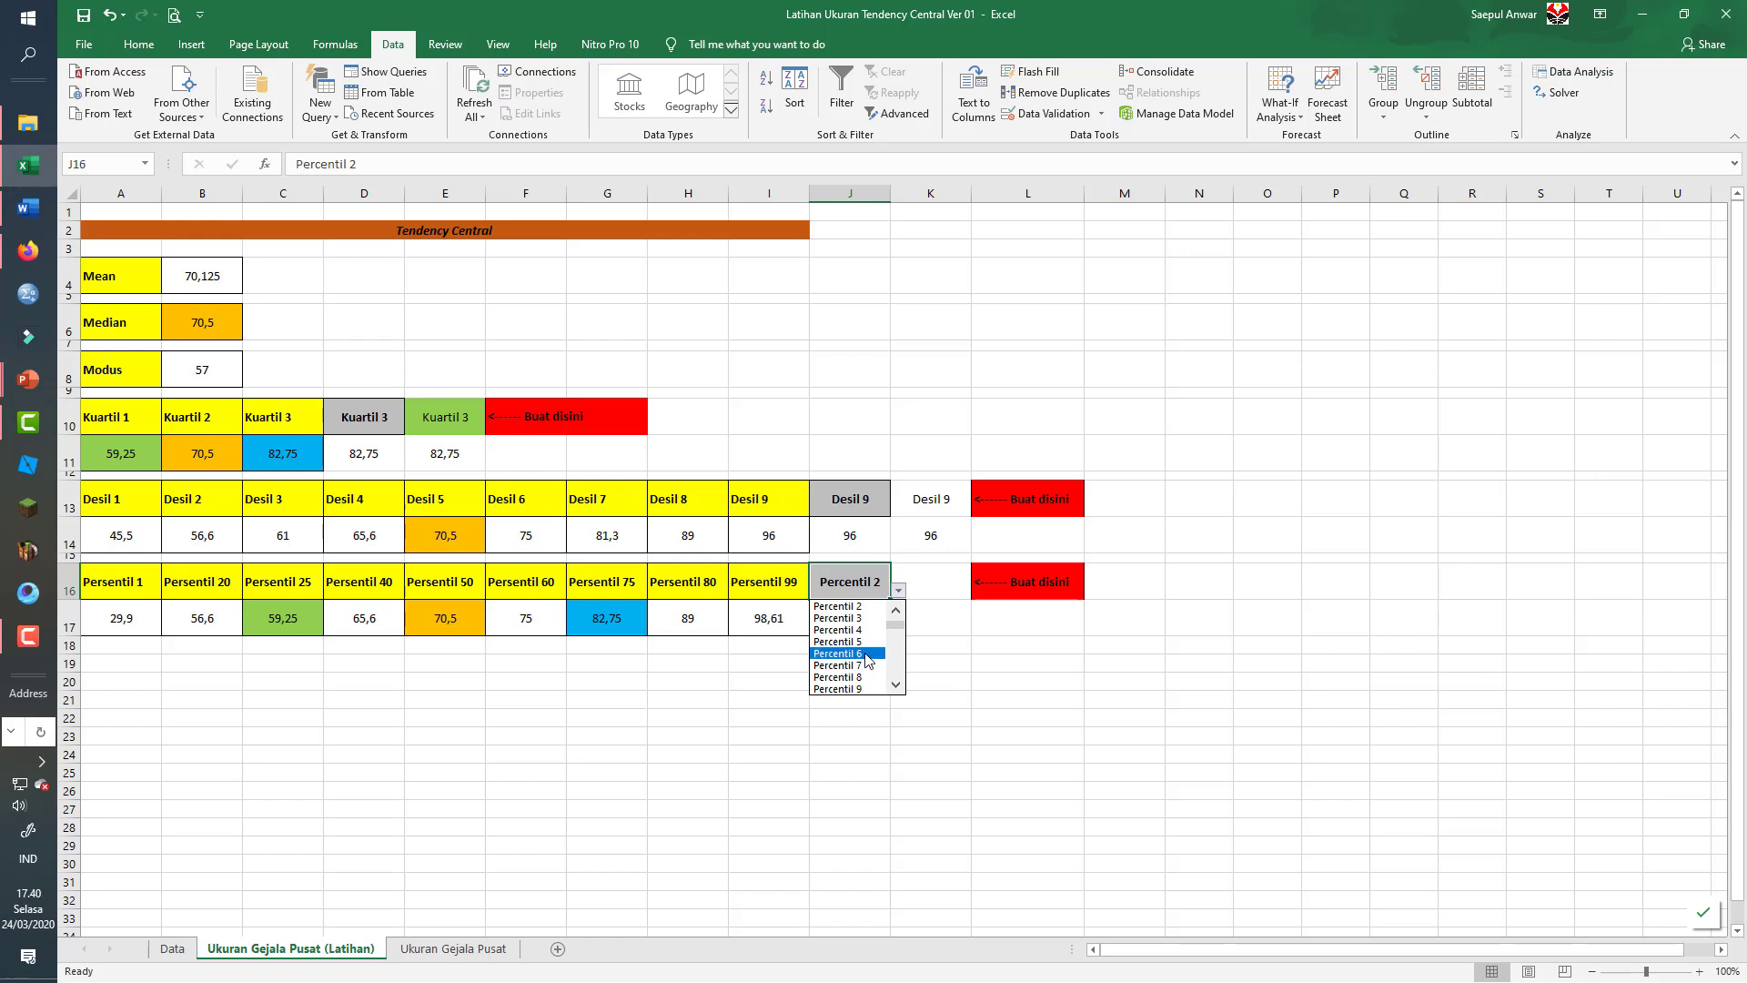
{"action": "left_click_drag", "start_coordinate": [891, 627], "coordinate": [898, 662]}
{"action": "left_click", "coordinate": [895, 613]}
{"action": "left_click", "coordinate": [874, 595]}
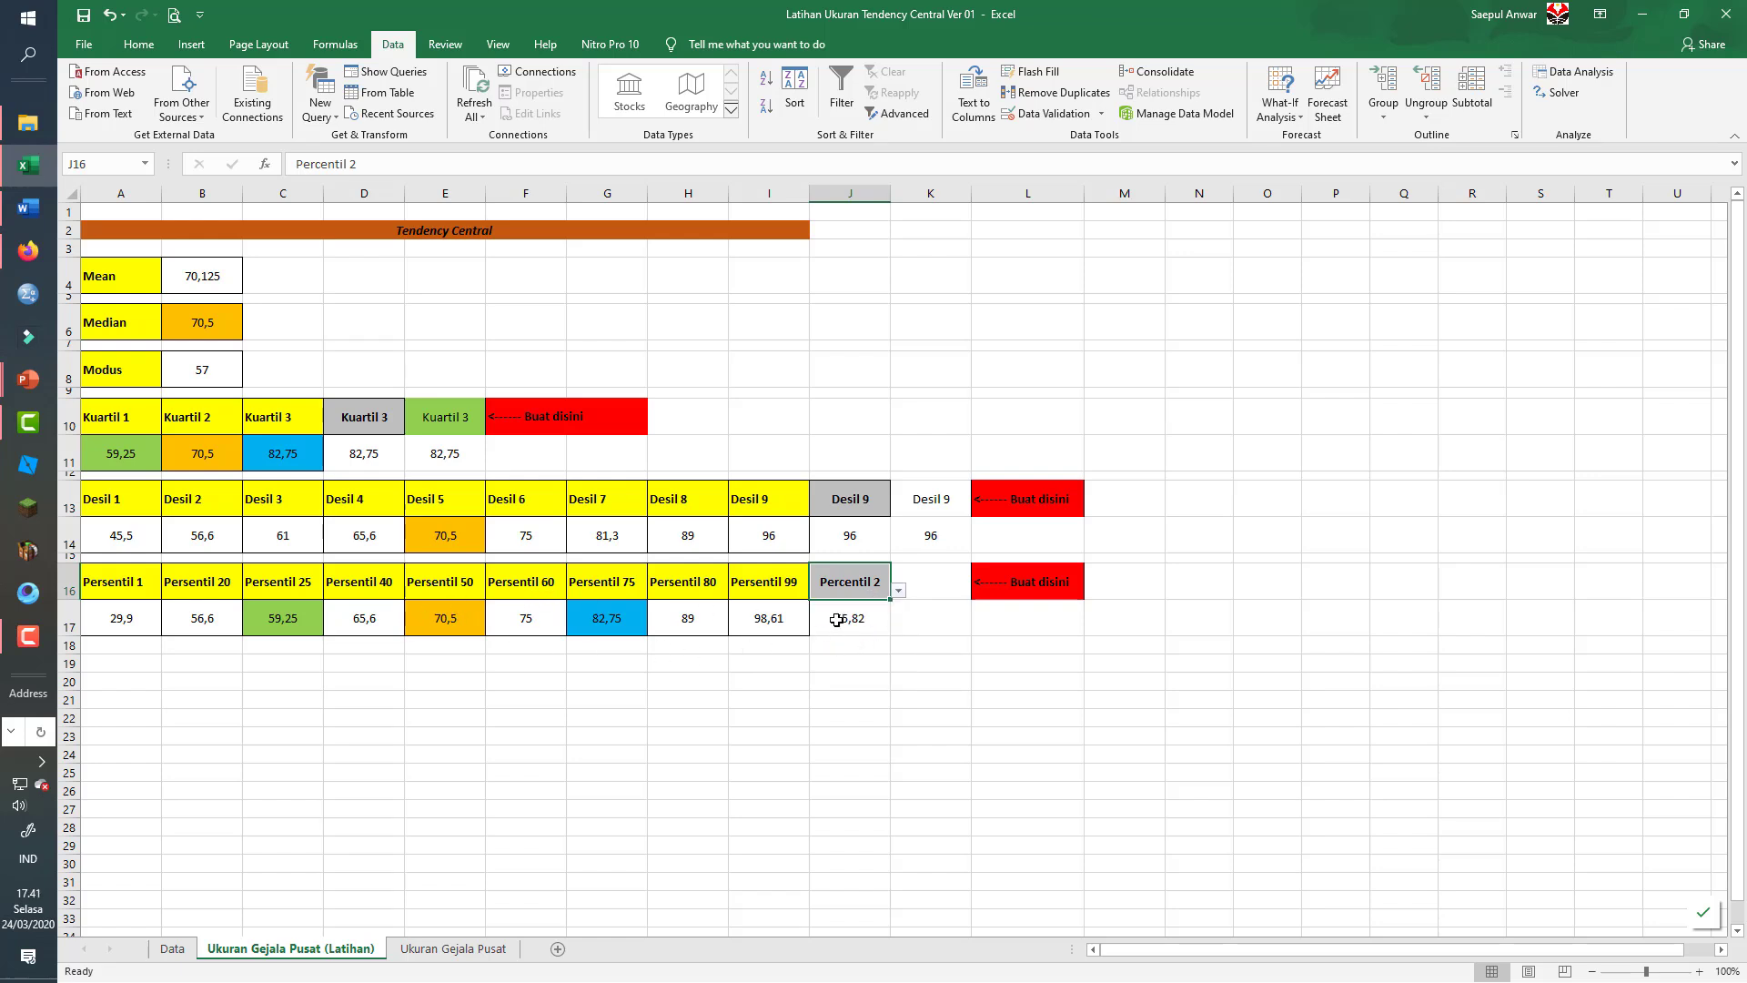
{"action": "left_click", "coordinate": [898, 591]}
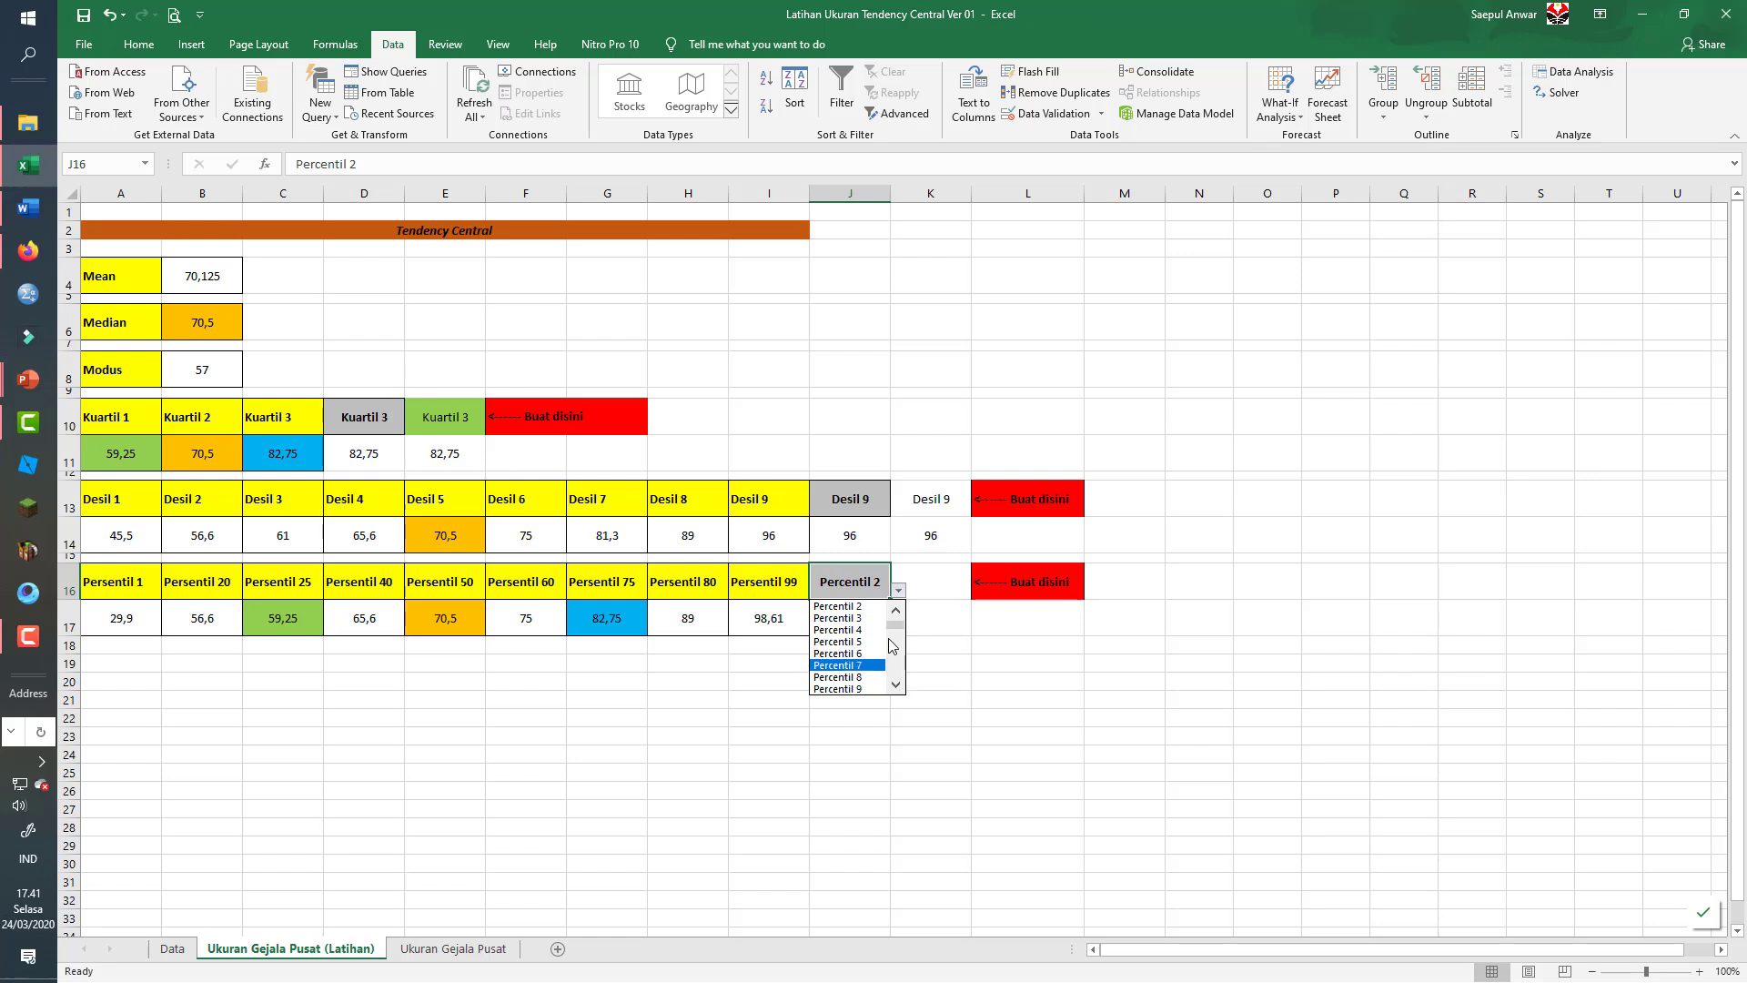
{"action": "left_click", "coordinate": [892, 646]}
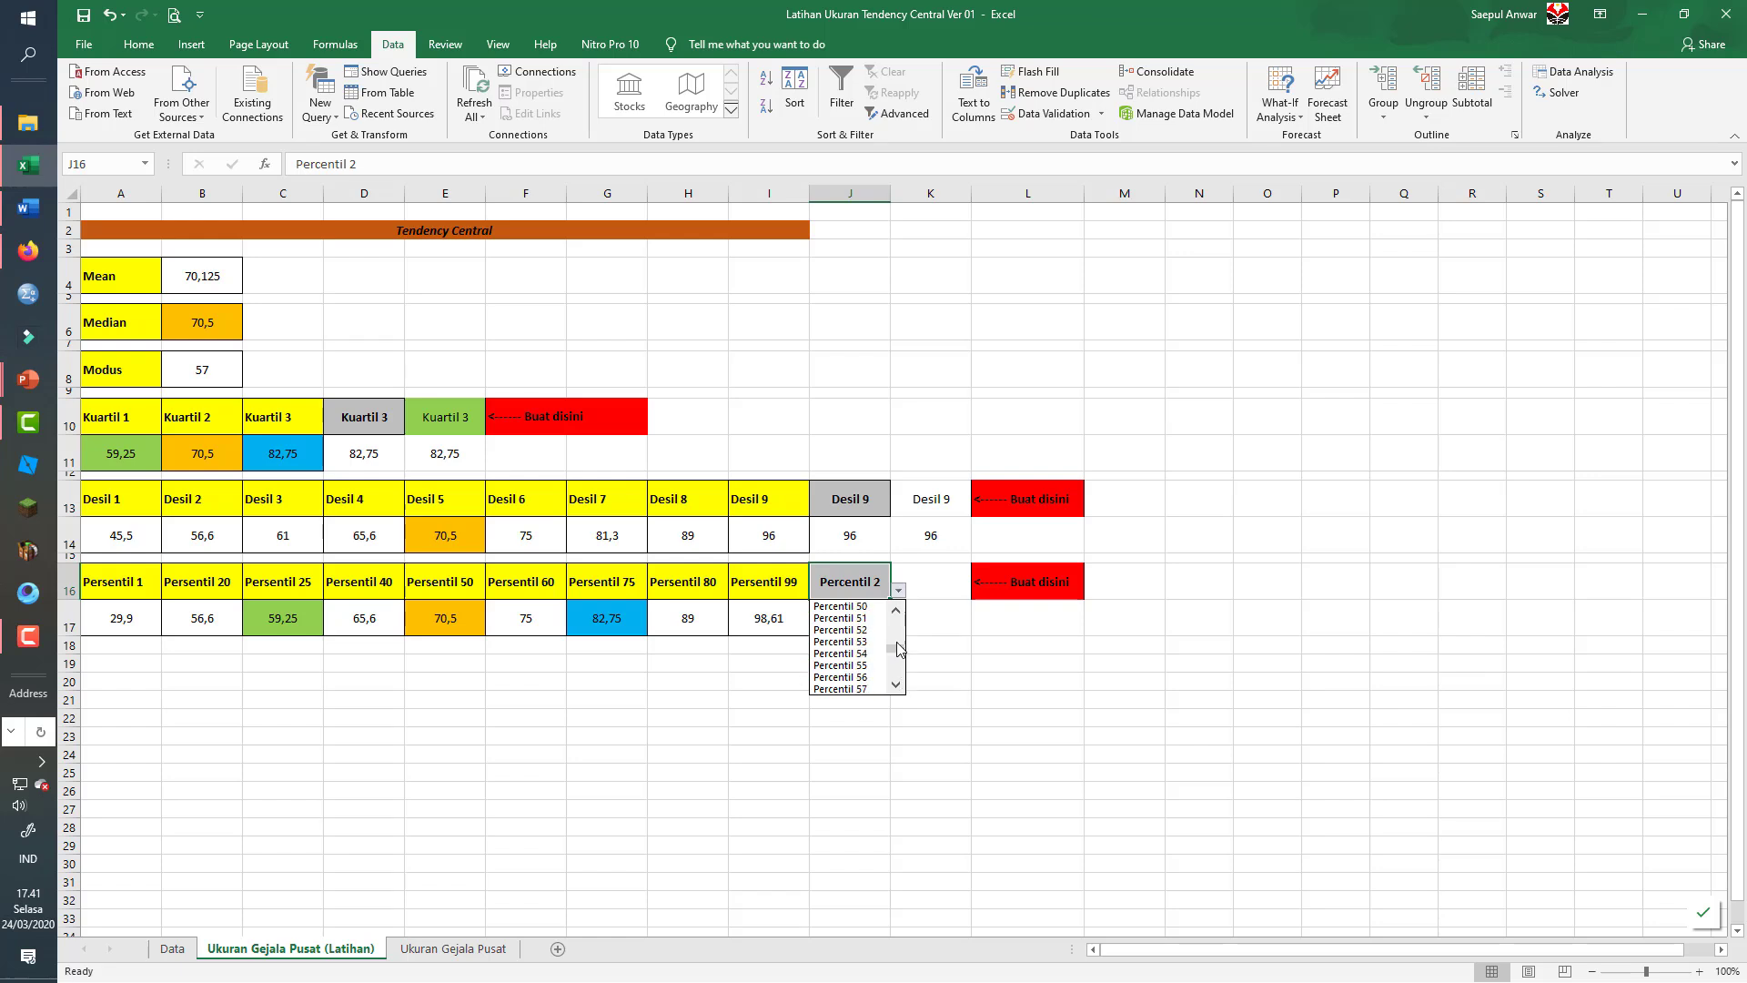
{"action": "left_click", "coordinate": [859, 607]}
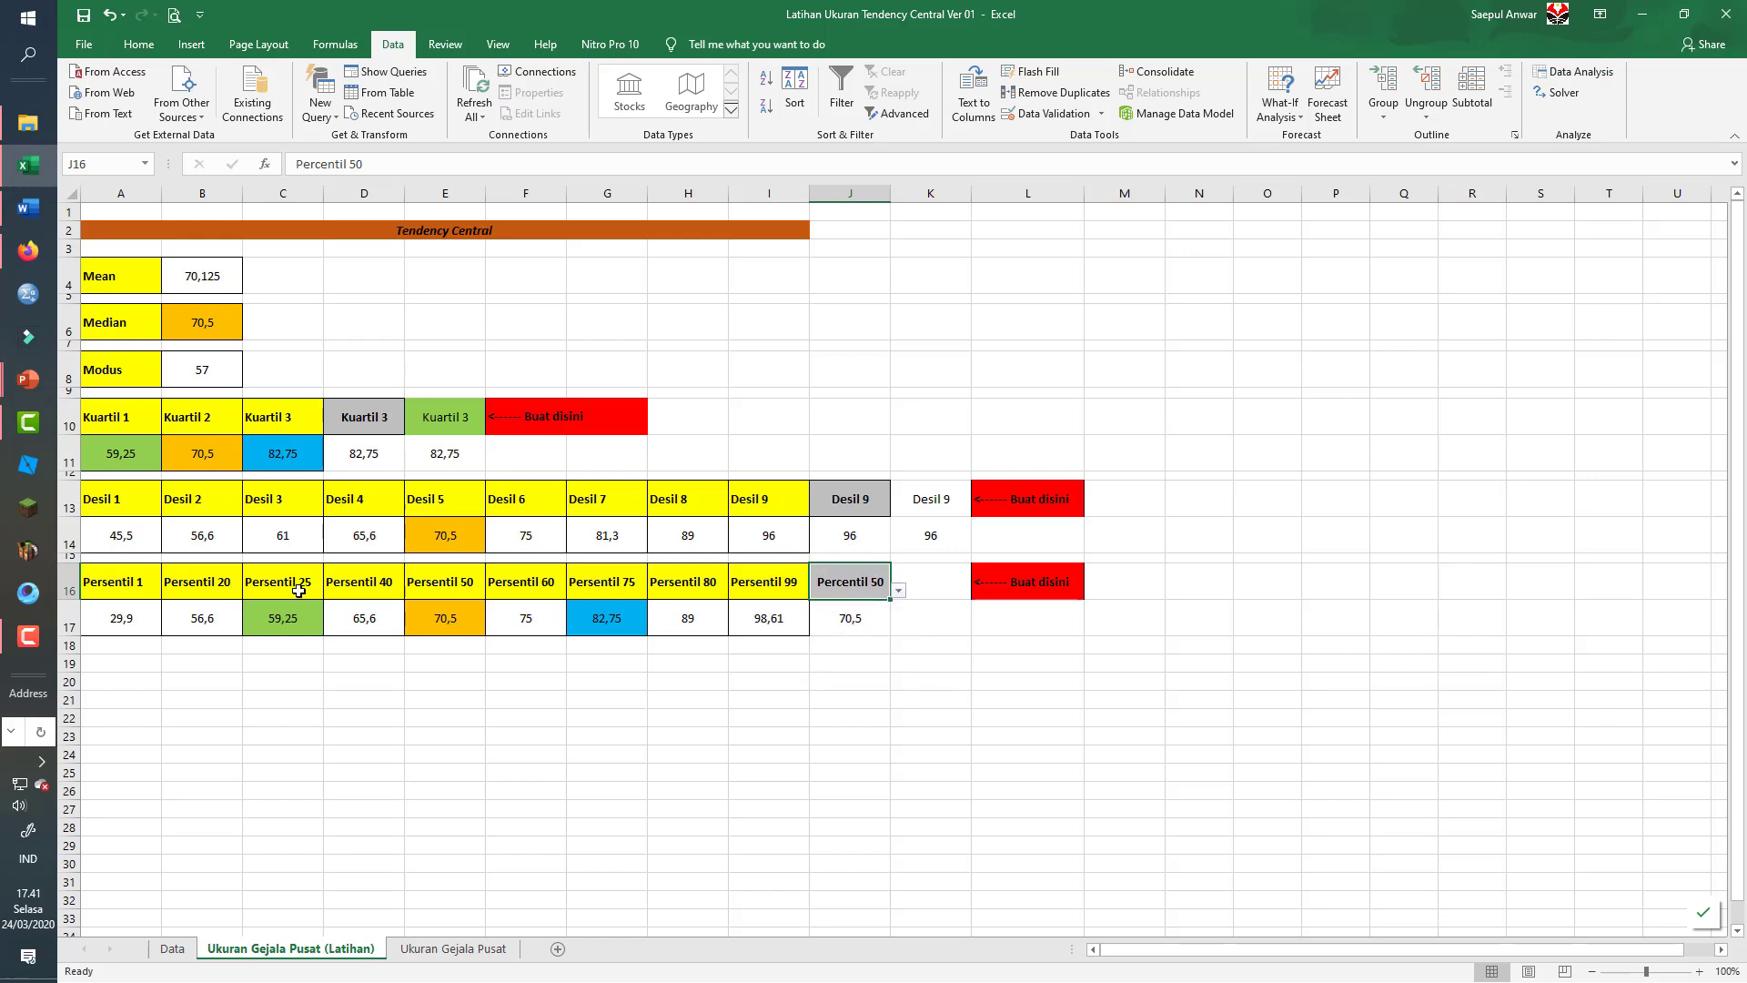
{"action": "left_click", "coordinate": [937, 580]}
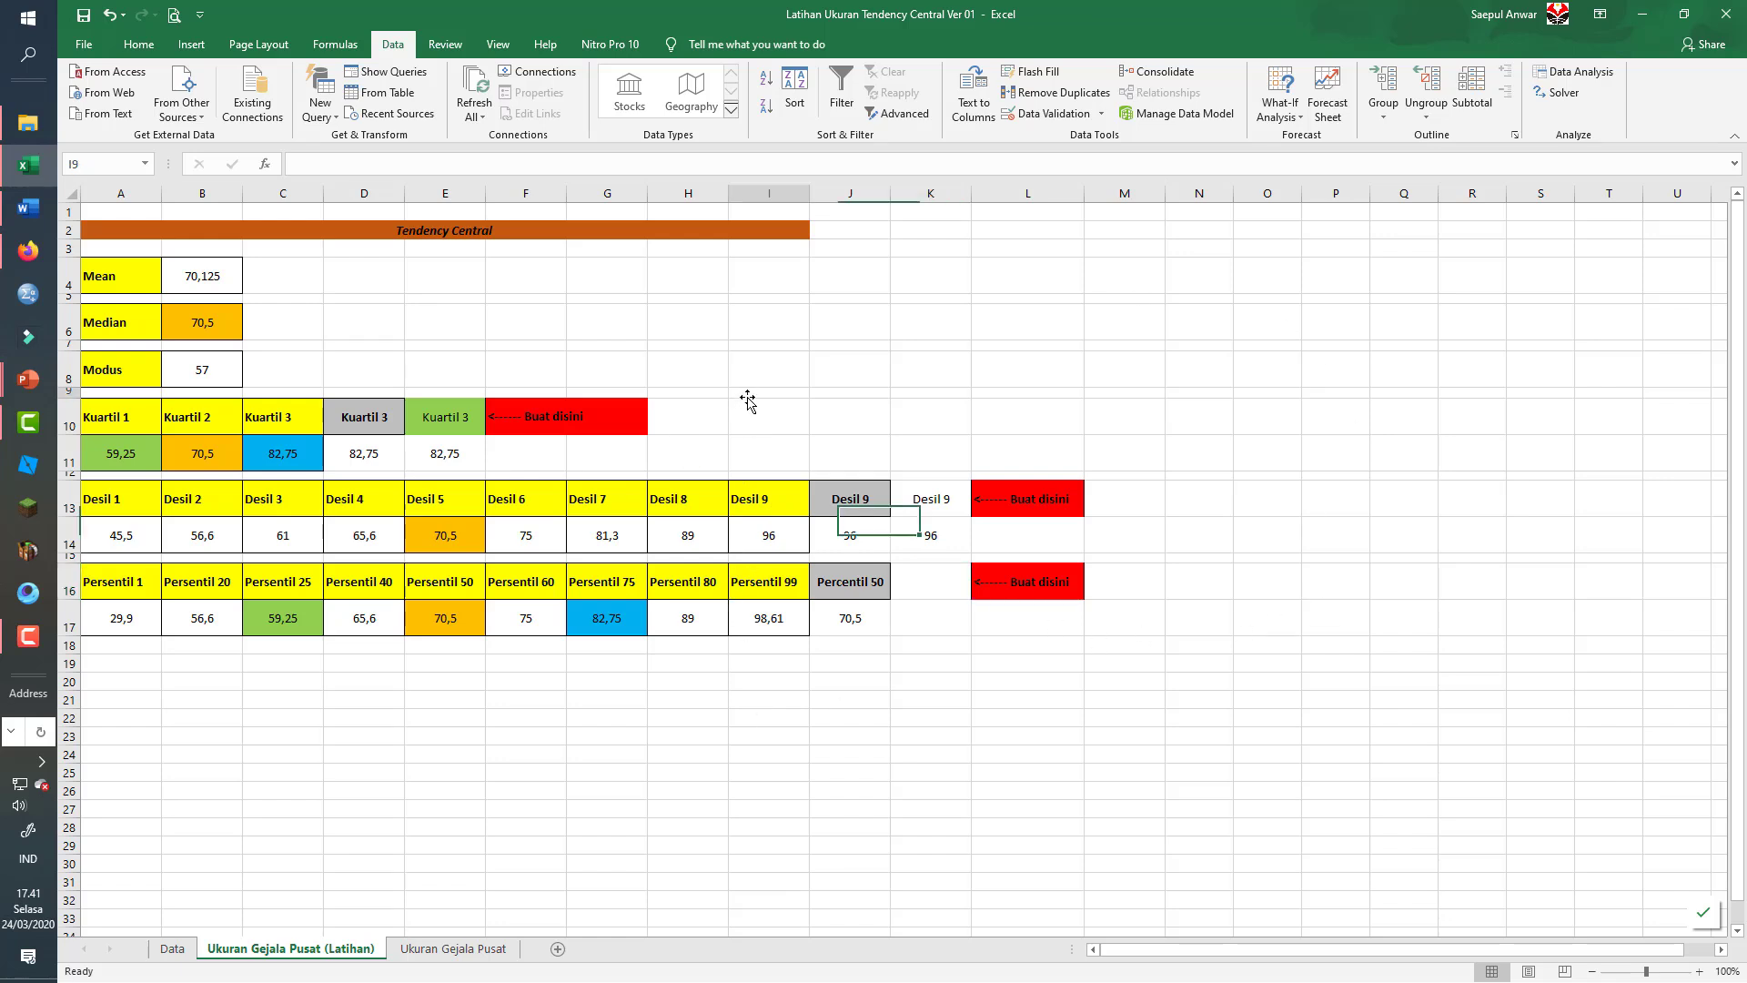
{"action": "left_click", "coordinate": [613, 333]}
{"action": "left_click", "coordinate": [869, 497]}
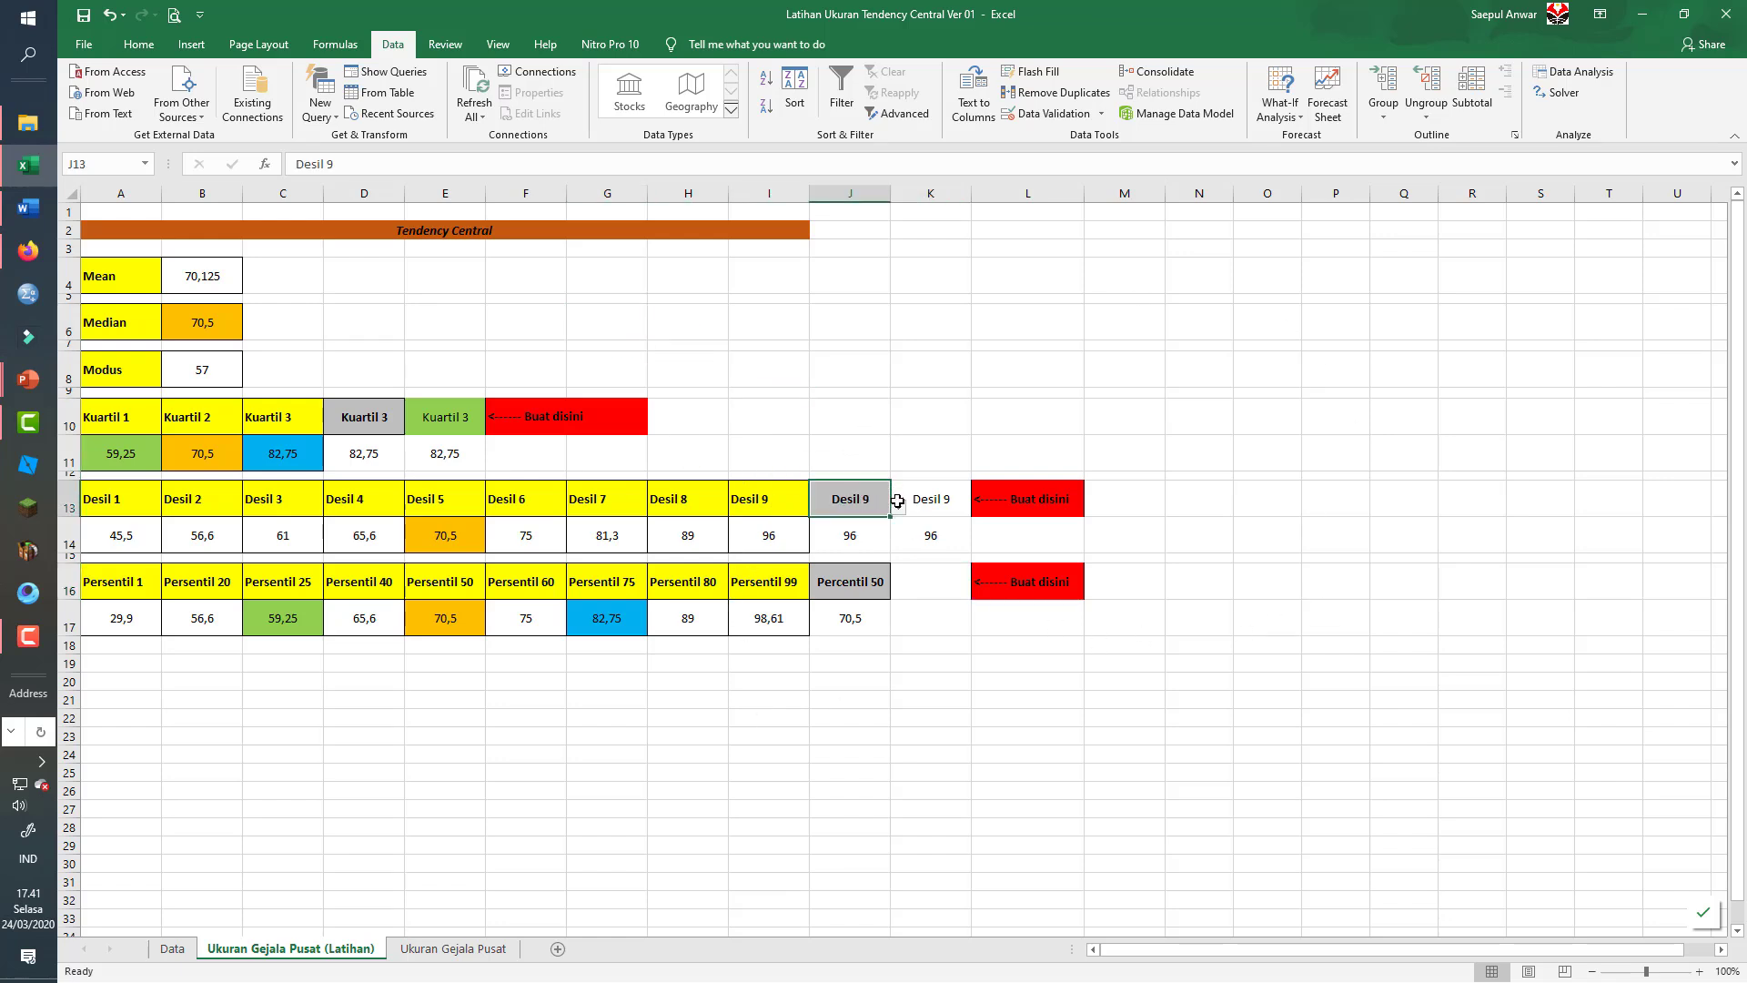
{"action": "left_click", "coordinate": [873, 426]}
{"action": "left_click", "coordinate": [885, 502]}
{"action": "left_click", "coordinate": [872, 583]}
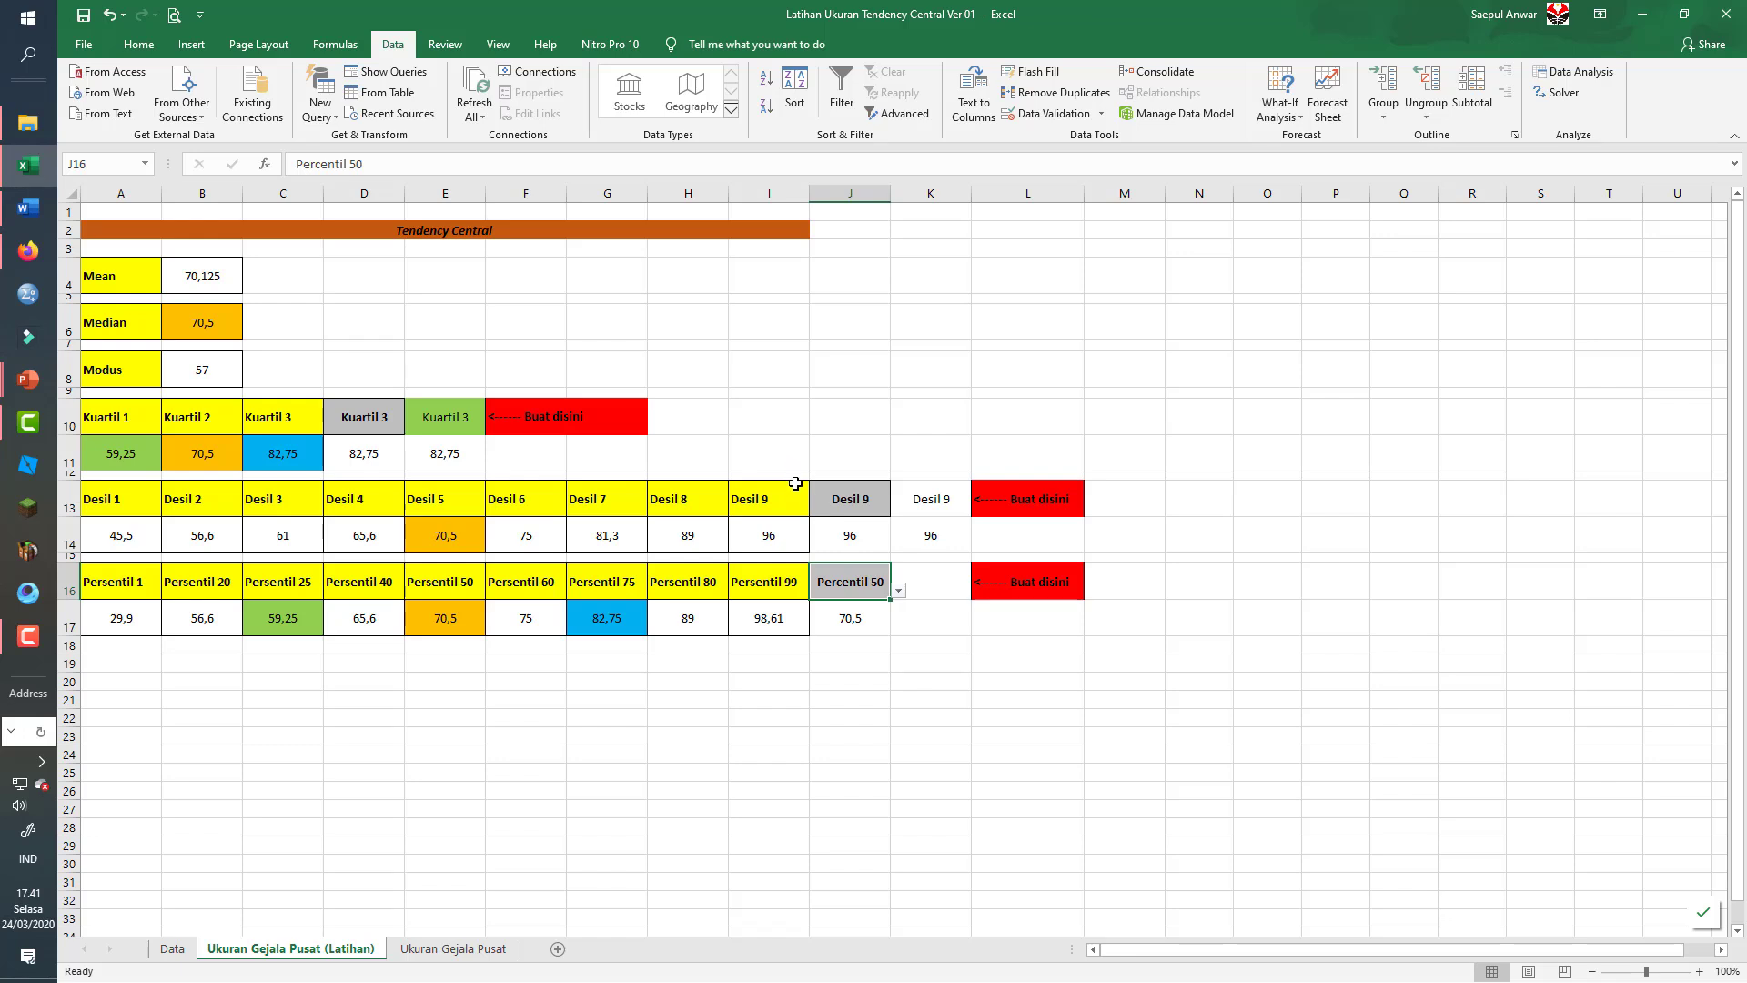
{"action": "left_click_drag", "start_coordinate": [795, 484], "coordinate": [232, 628]}
{"action": "left_click", "coordinate": [382, 786]}
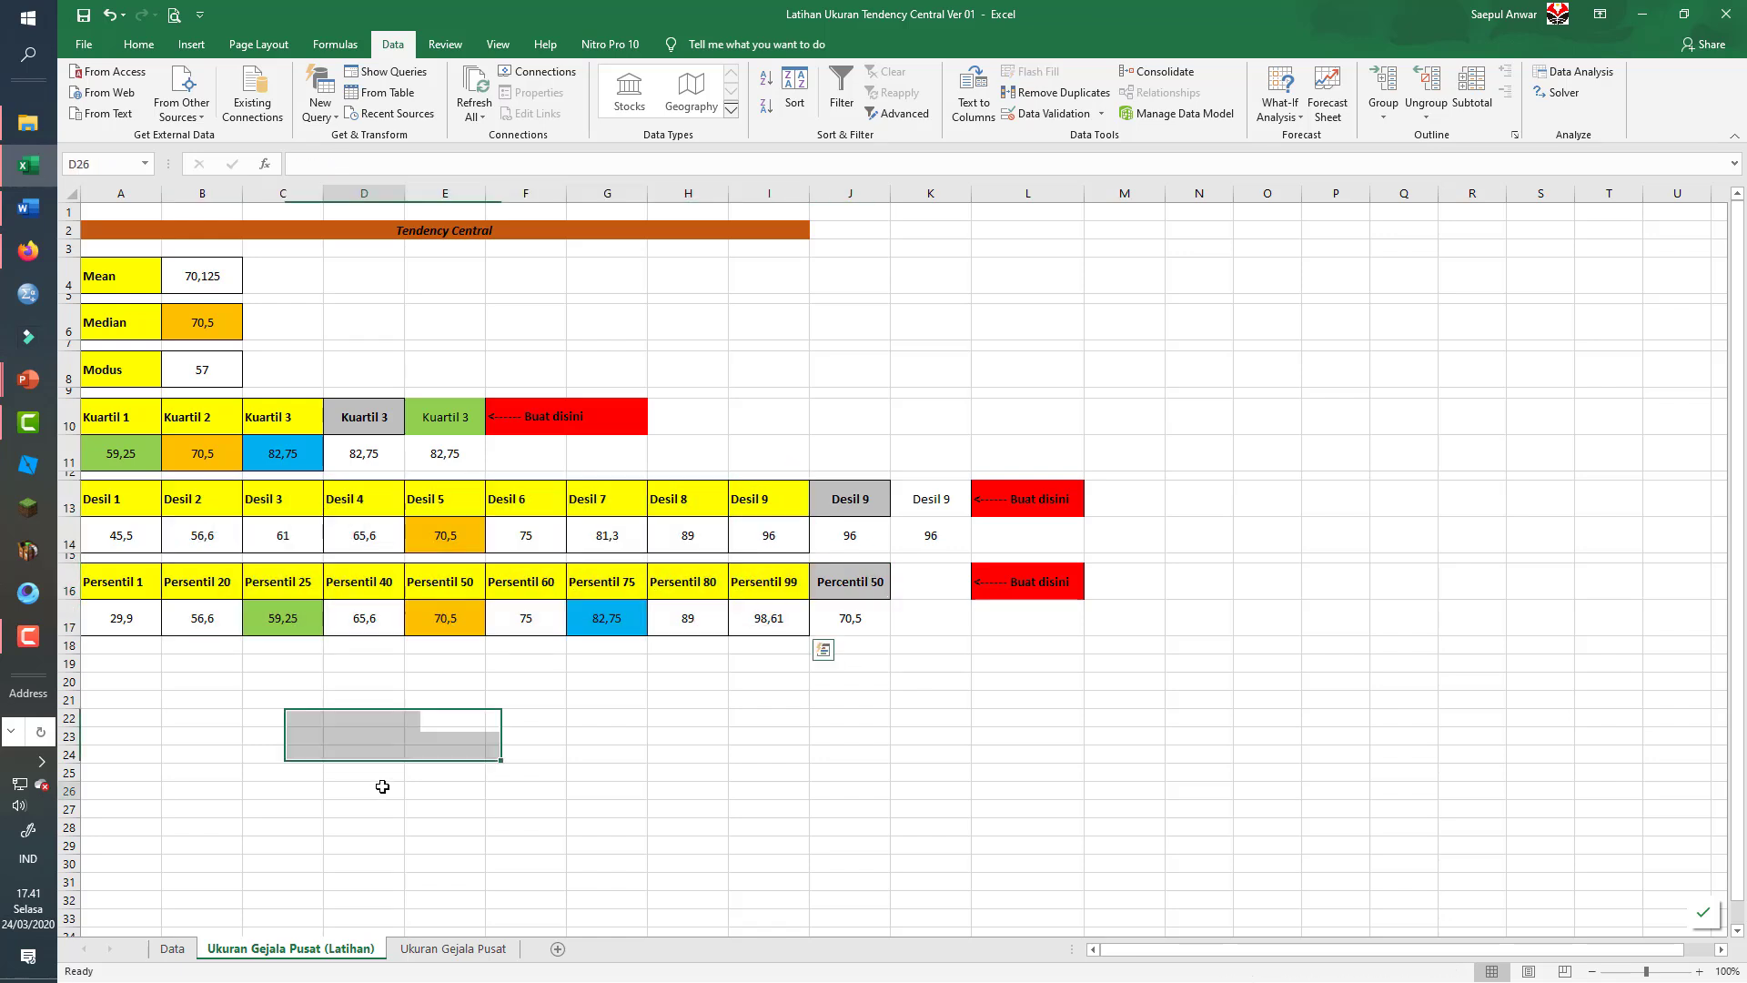